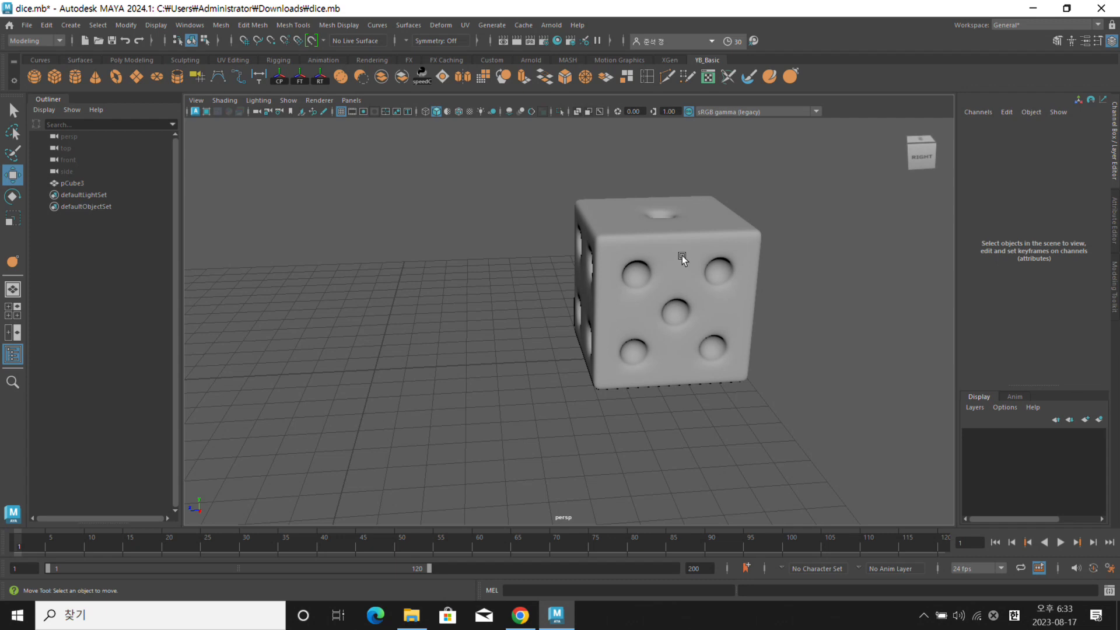
Move the finished dice farther from the origin along Z, to about Z -12.12
mouse_move(684, 255)
left_mouse_down("alt")
mouse_move(617, 264)
mouse_move(656, 278)
mouse_move(674, 268)
left_mouse_up("alt")
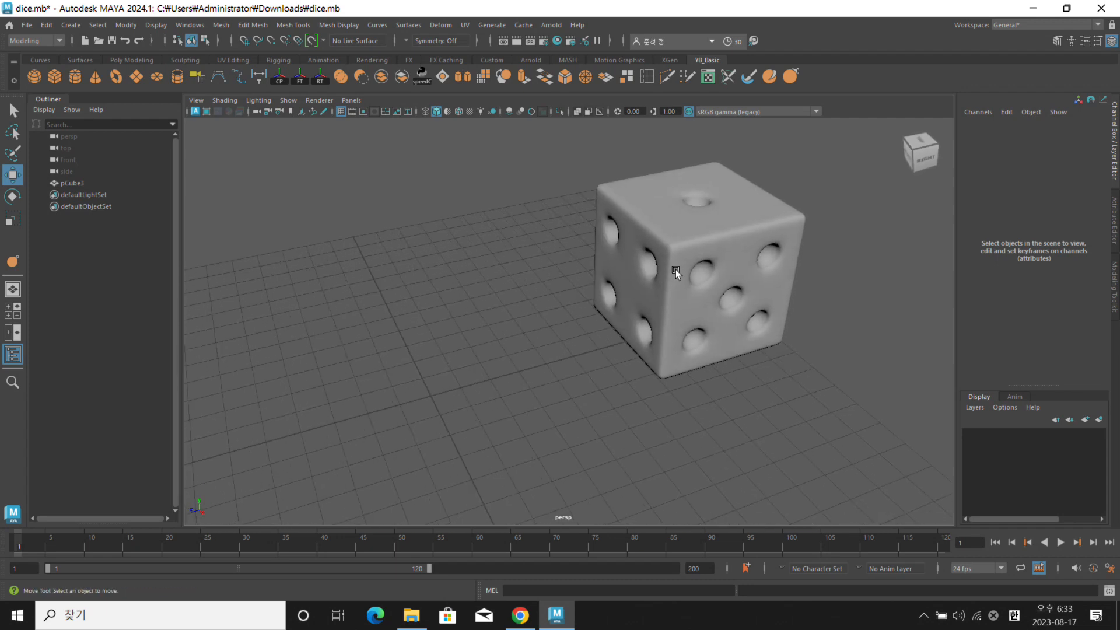
left_click(695, 245)
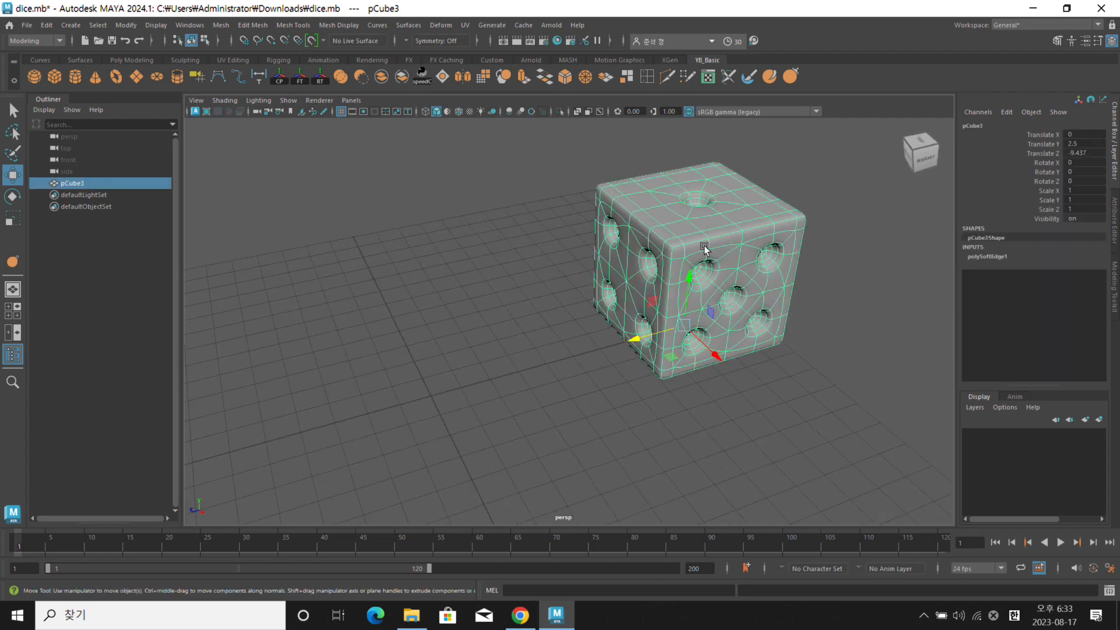
left_click_drag(654, 332, 712, 319)
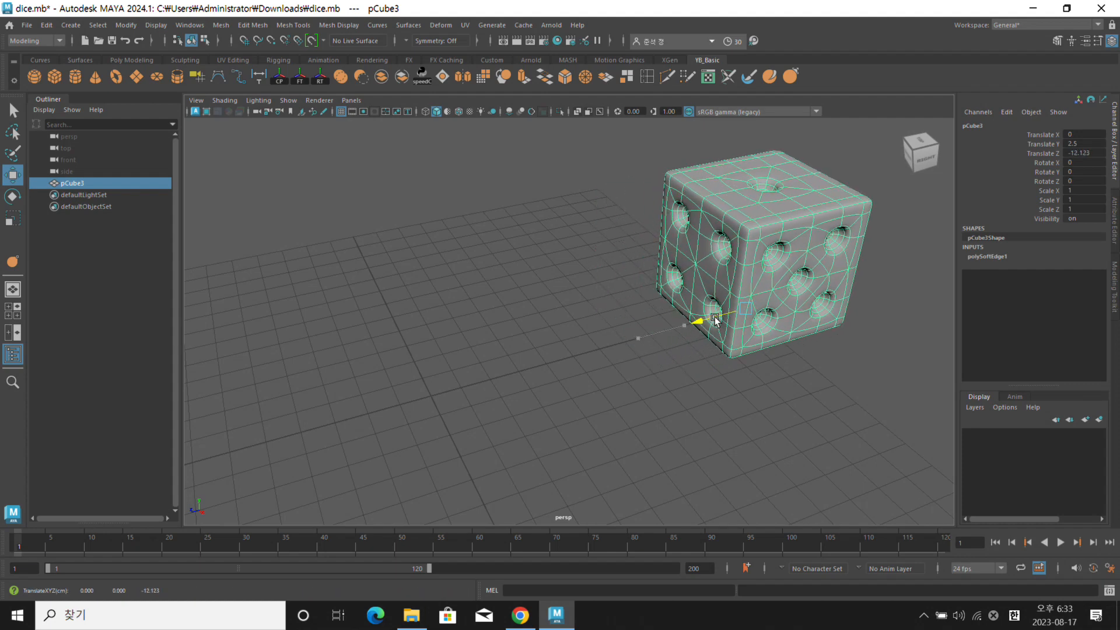
left_click(496, 223)
left_click_drag(496, 223, 506, 238, "alt")
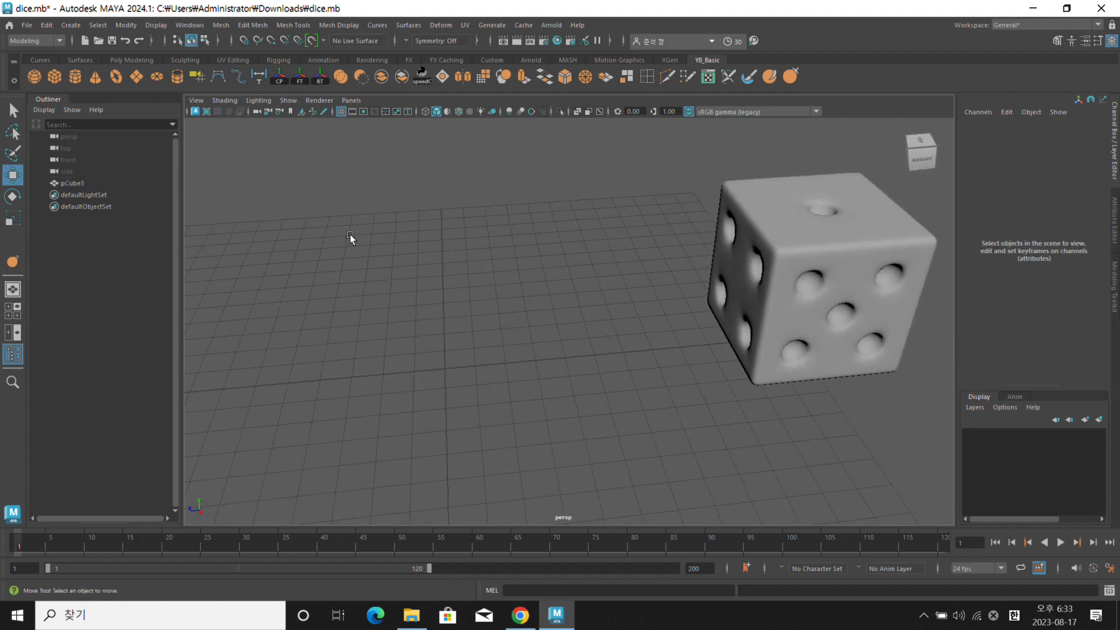
Create a new polygon cube at the origin beside the finished dice
left_click(54, 76)
left_click(53, 78)
left_click_drag(439, 281, 449, 278, "alt")
middle_click_drag(449, 279, 481, 244, "alt")
right_click_drag(386, 259, 437, 265, "alt")
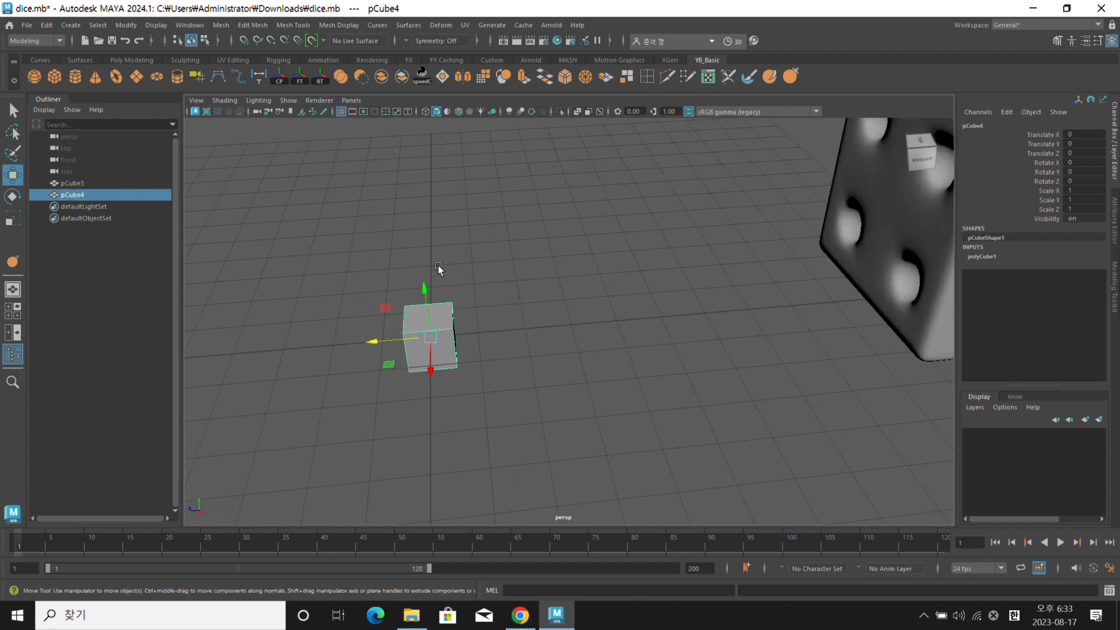
middle_click_drag(438, 270, 460, 265, "alt")
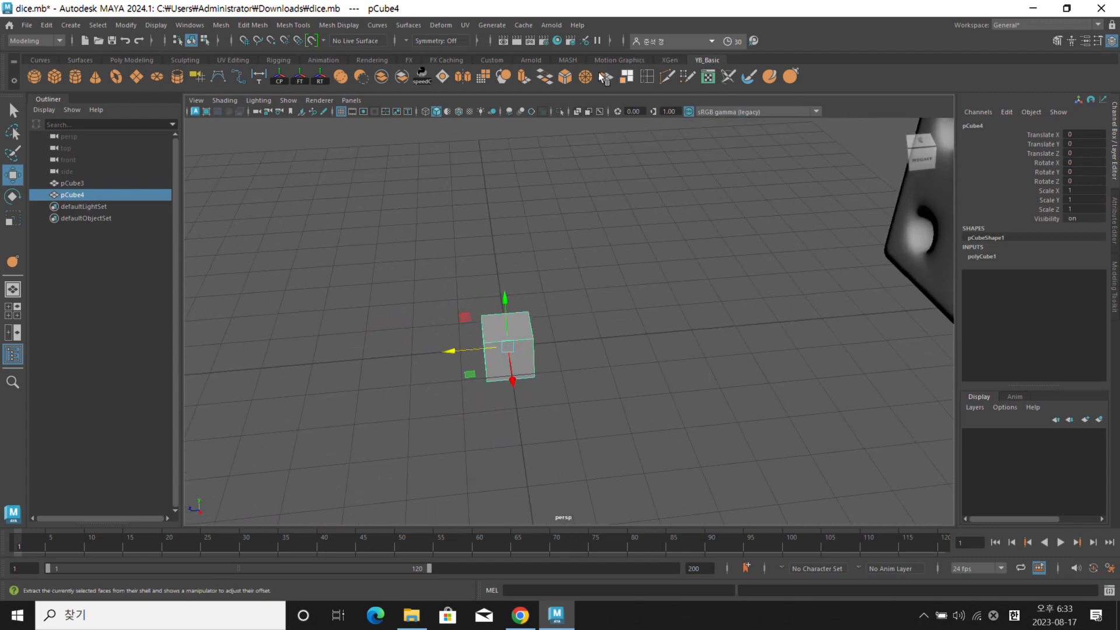
Display the Poly Modeling shelf tools and clear the cube selection
left_click(146, 61)
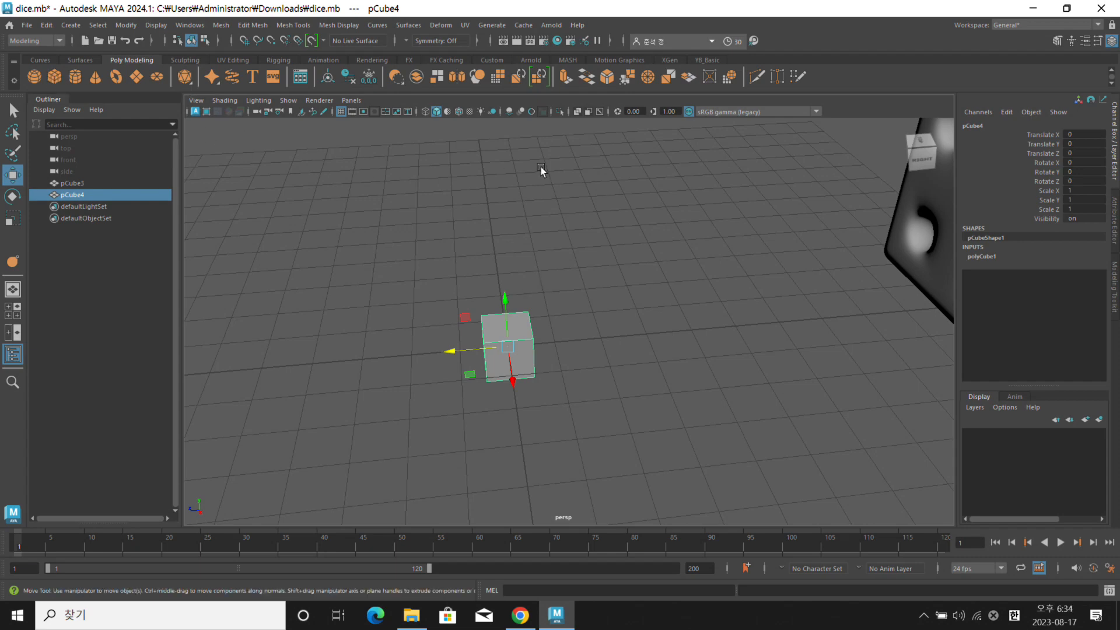
left_click(71, 26)
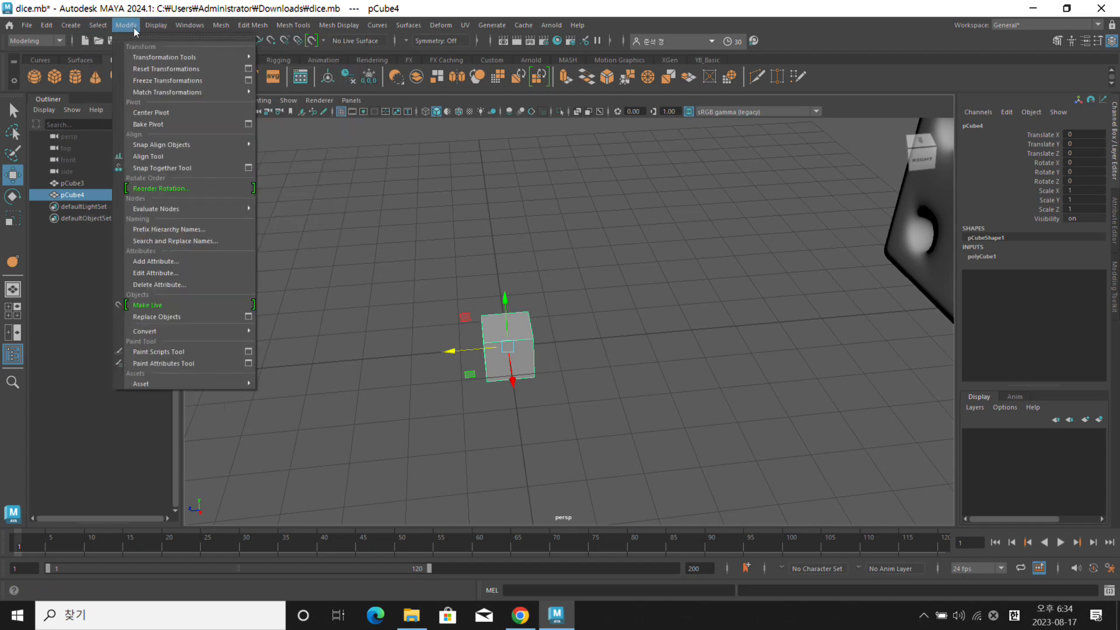
mouse_move(184, 27)
mouse_move(226, 27)
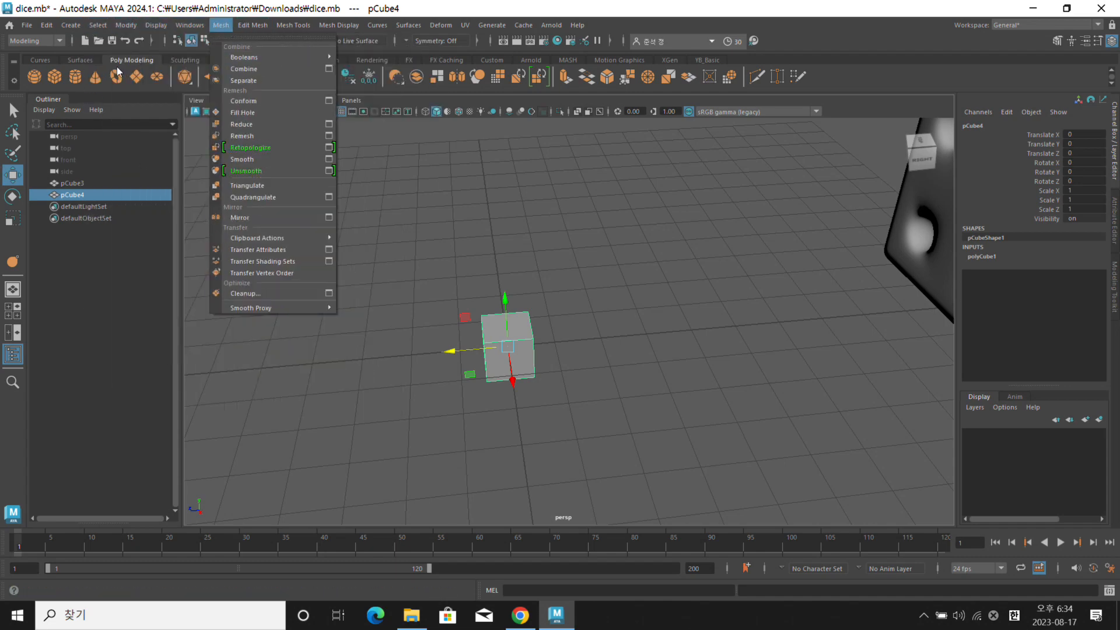
left_click(608, 272)
left_click_drag(607, 274, 541, 283, "alt")
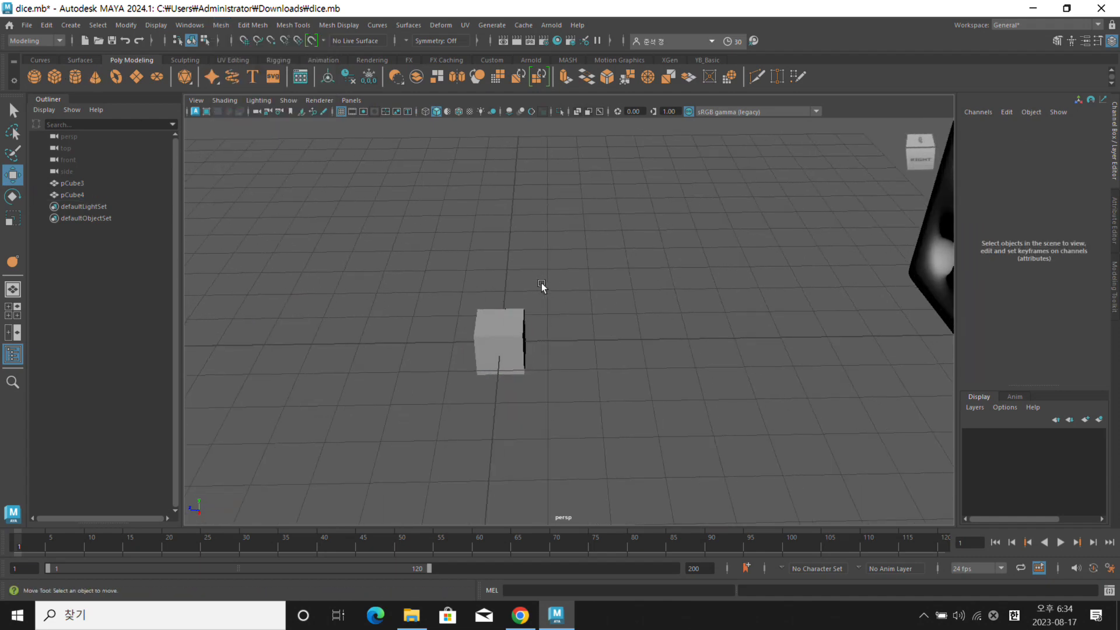
Turn on wireframe-on-shaded display in the perspective view so the new cube's edges are drawn
left_click(513, 330)
left_click_drag(522, 278, 533, 341, "alt")
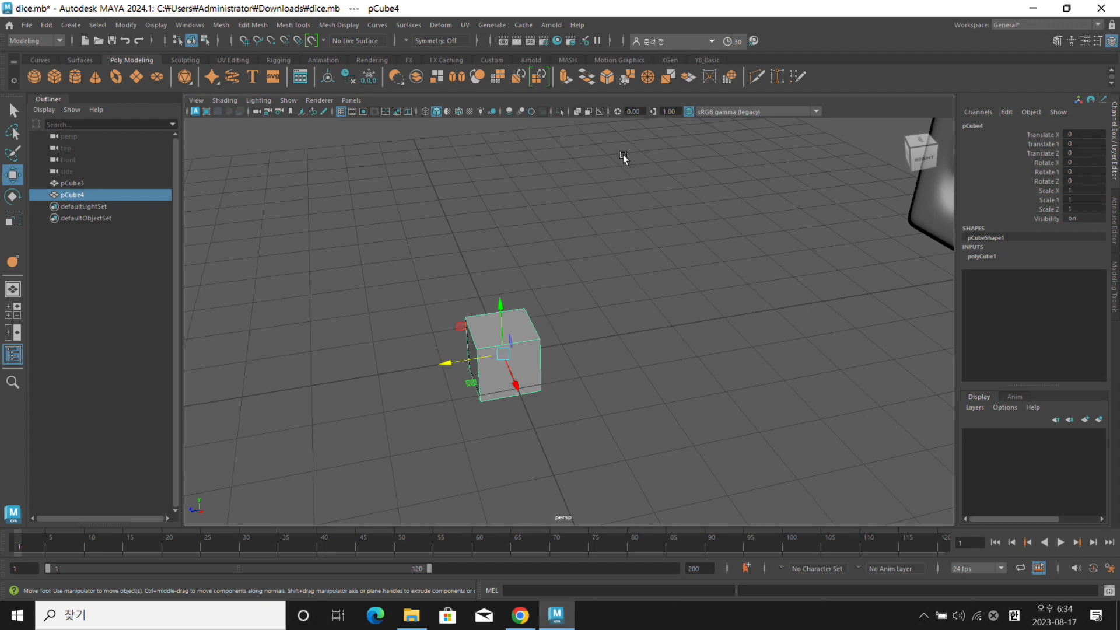
left_click(460, 111)
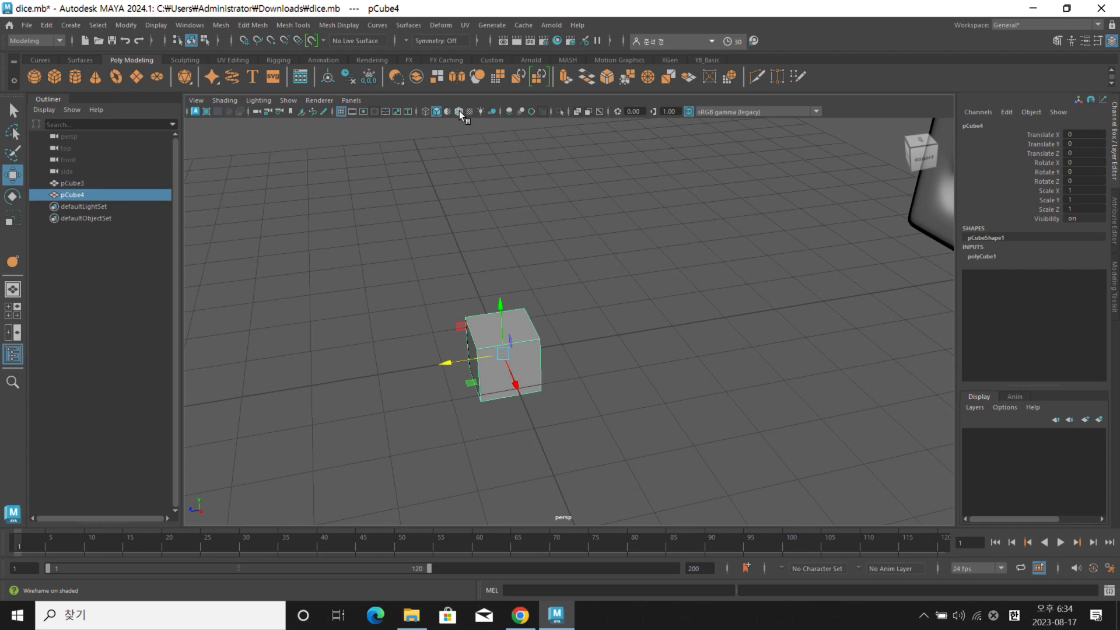
left_click(594, 255)
mouse_move(593, 255)
left_mouse_down("alt")
mouse_move(603, 291)
mouse_move(615, 270)
mouse_move(704, 288)
left_mouse_up("alt")
middle_click_drag(642, 275, 660, 263, "alt")
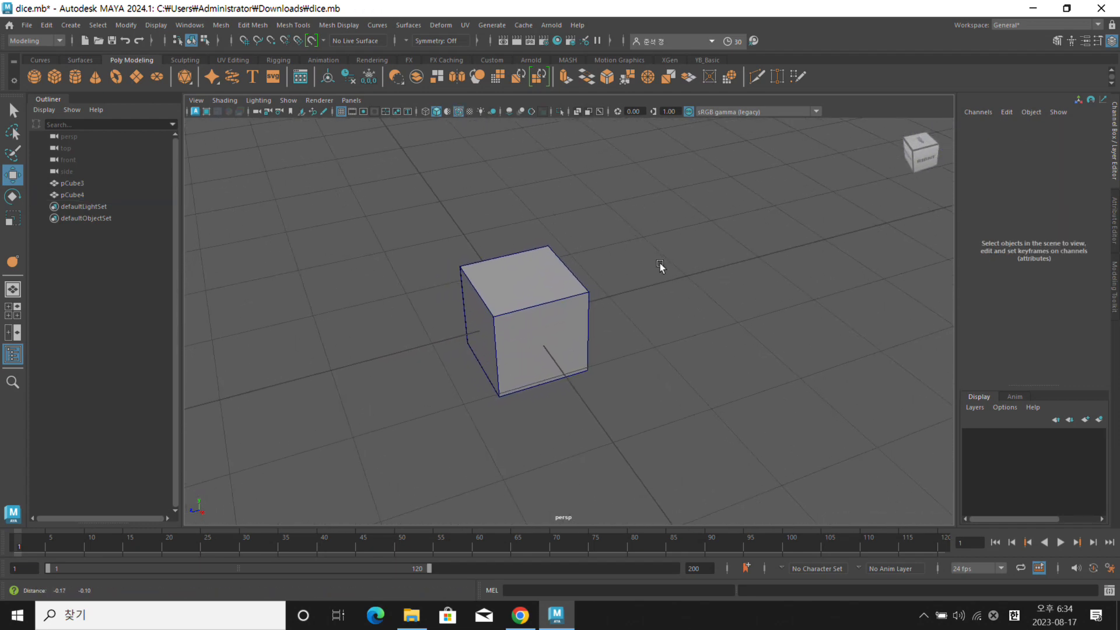
left_click_drag(651, 269, 657, 267, "alt")
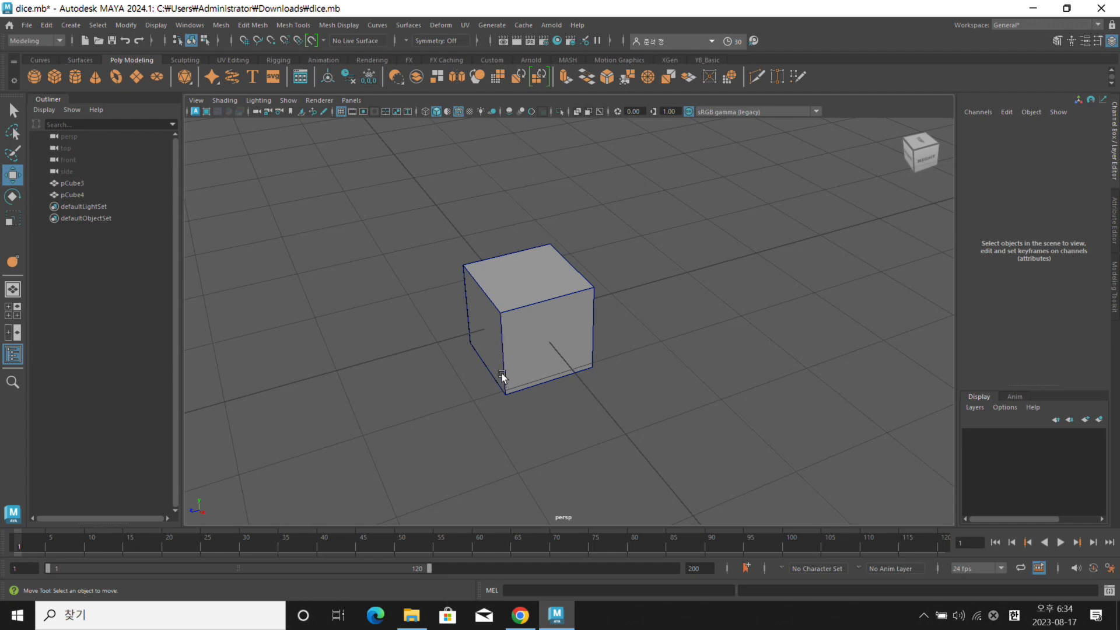
Turn on multisample anti-aliasing in the perspective view
left_click(531, 111)
mouse_move(577, 319)
left_mouse_down("alt")
mouse_move(552, 305)
mouse_move(562, 317)
left_mouse_up("alt")
scroll(611, 315, "down", 2)
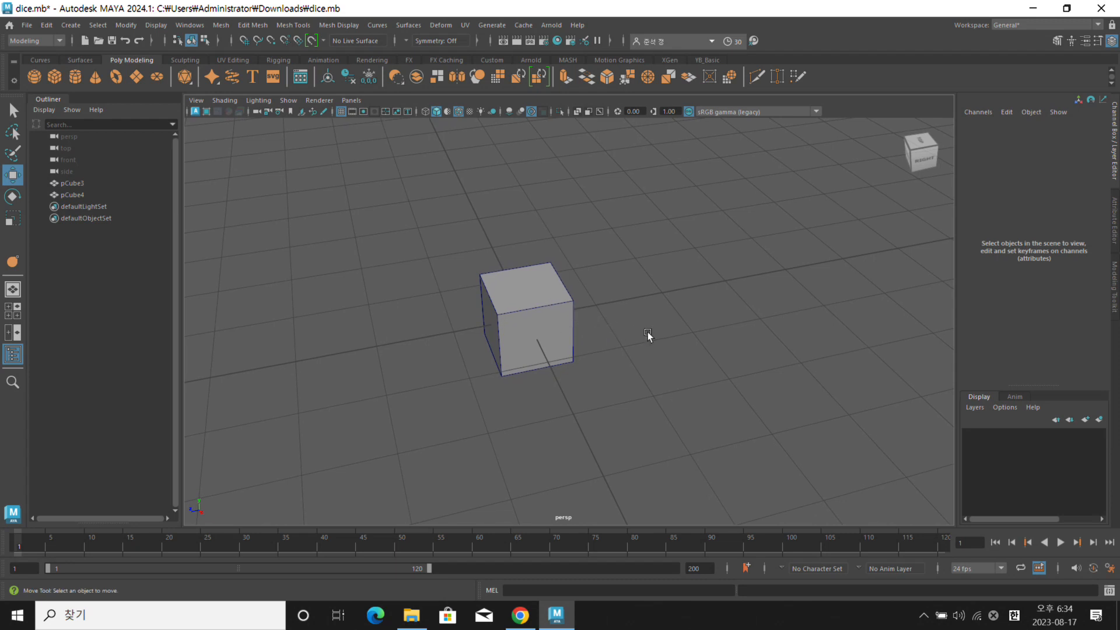
scroll(671, 324, "down", 2)
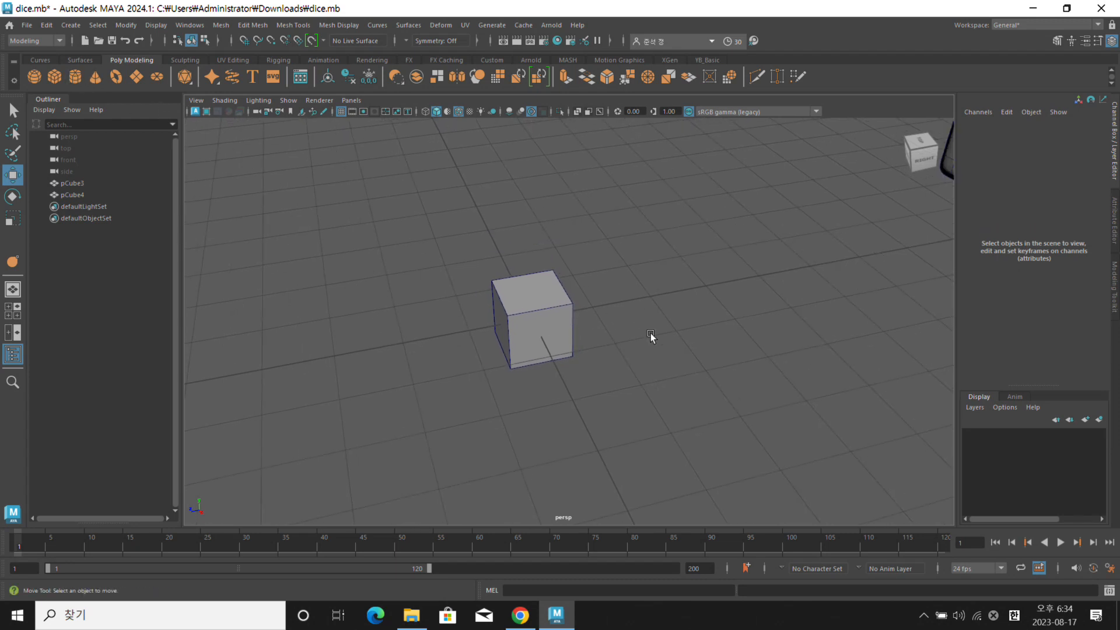
left_click(555, 319)
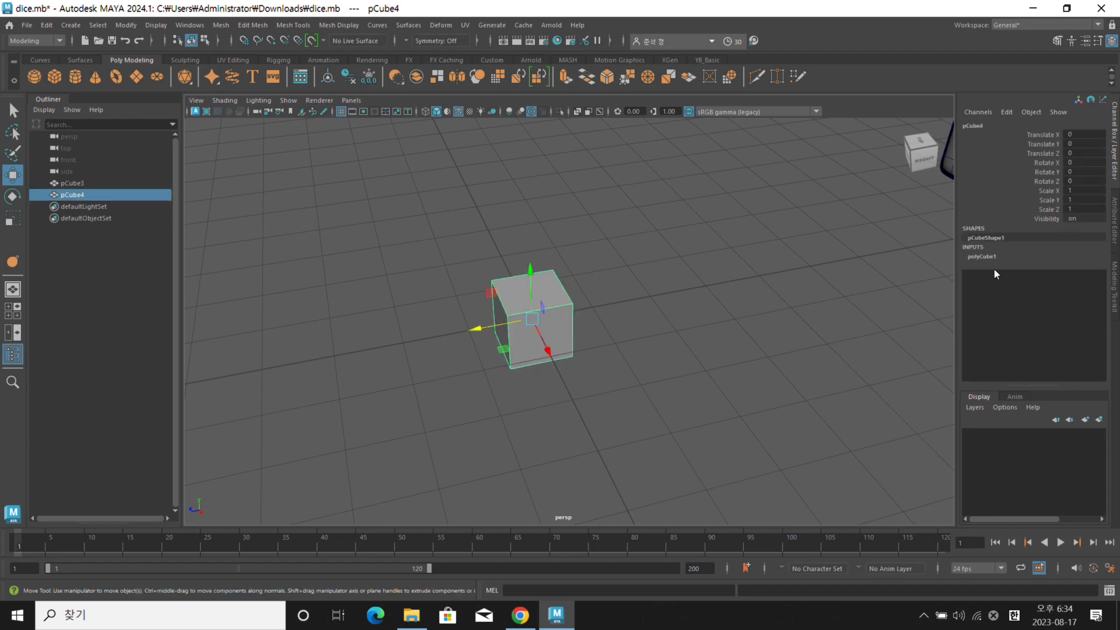
left_click(1069, 190)
left_click(1079, 208, "shift")
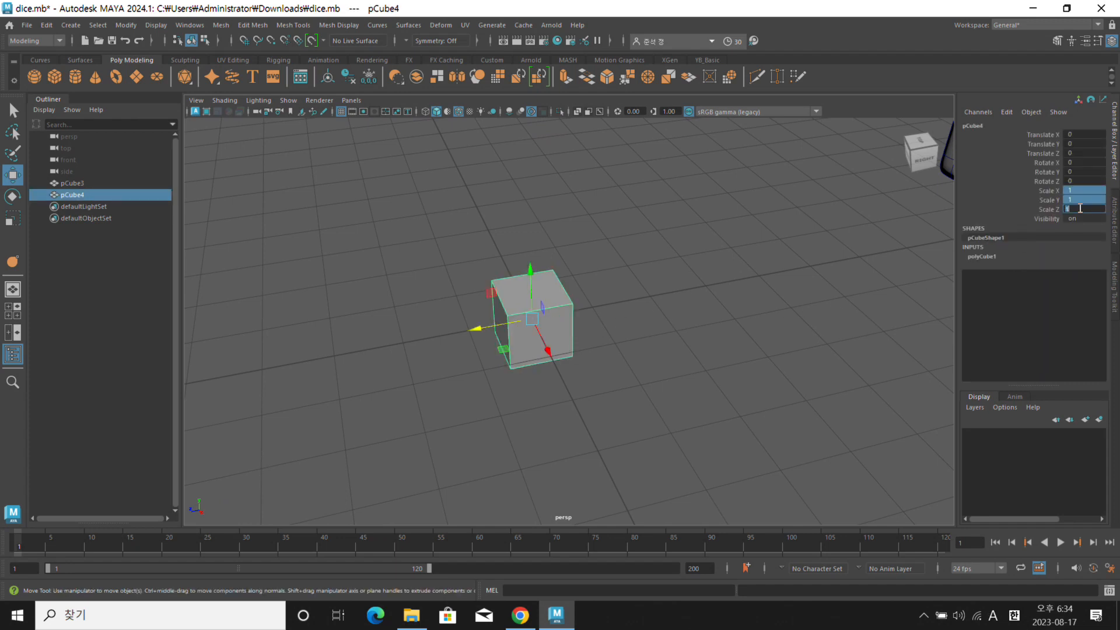
left_click(902, 237)
Set the new cube's X, Y and Z scale to 5
left_click(567, 313)
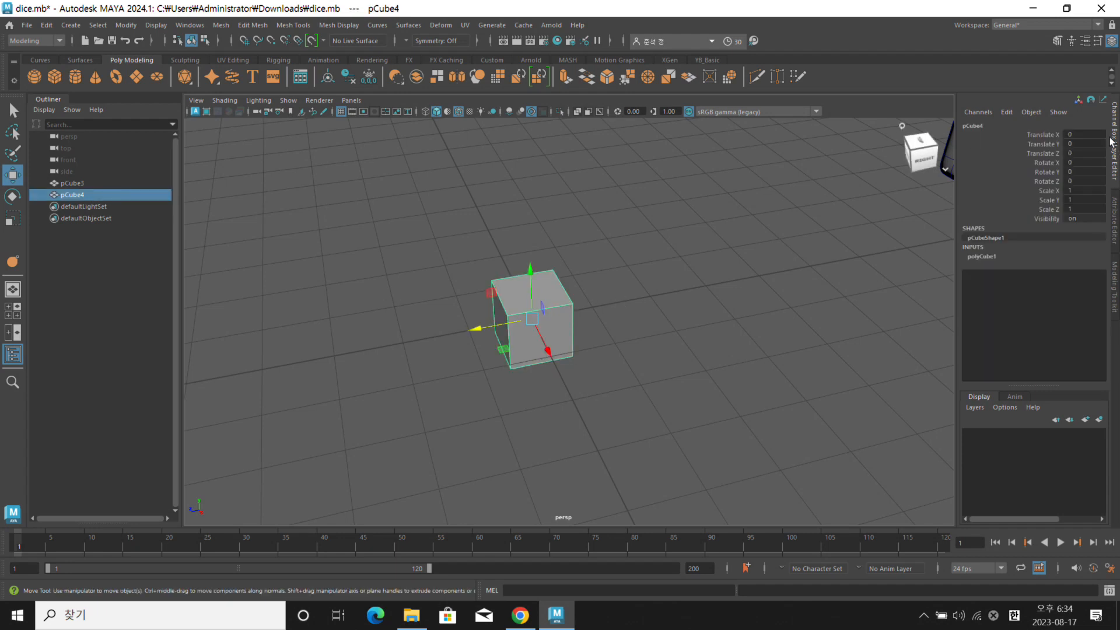
left_click(1083, 191)
left_click(1083, 209, "shift")
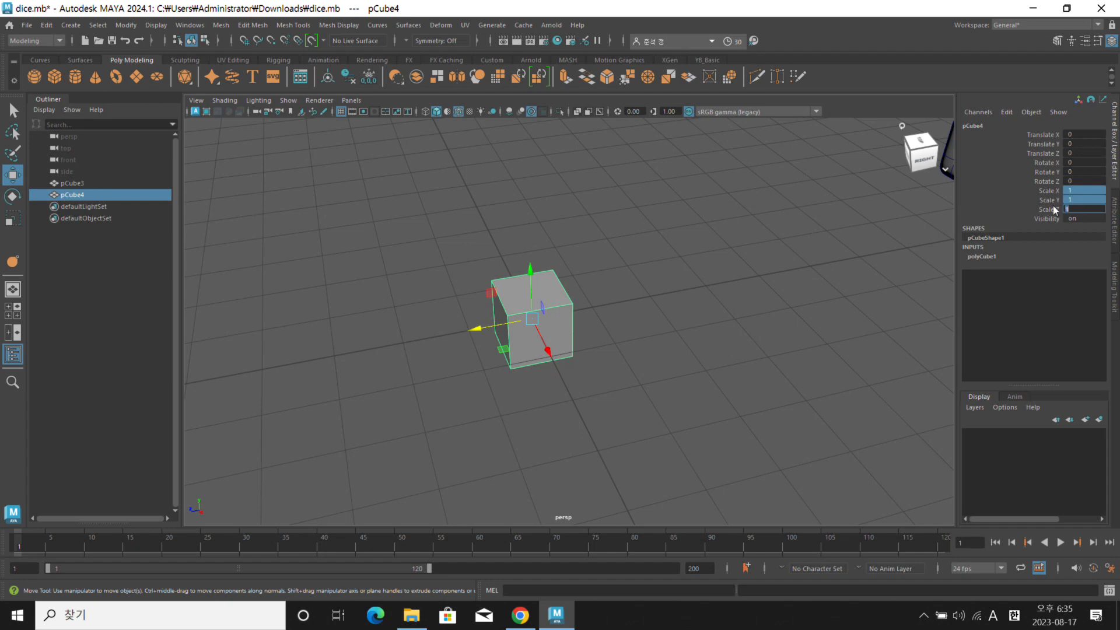
type("5")
key("Return")
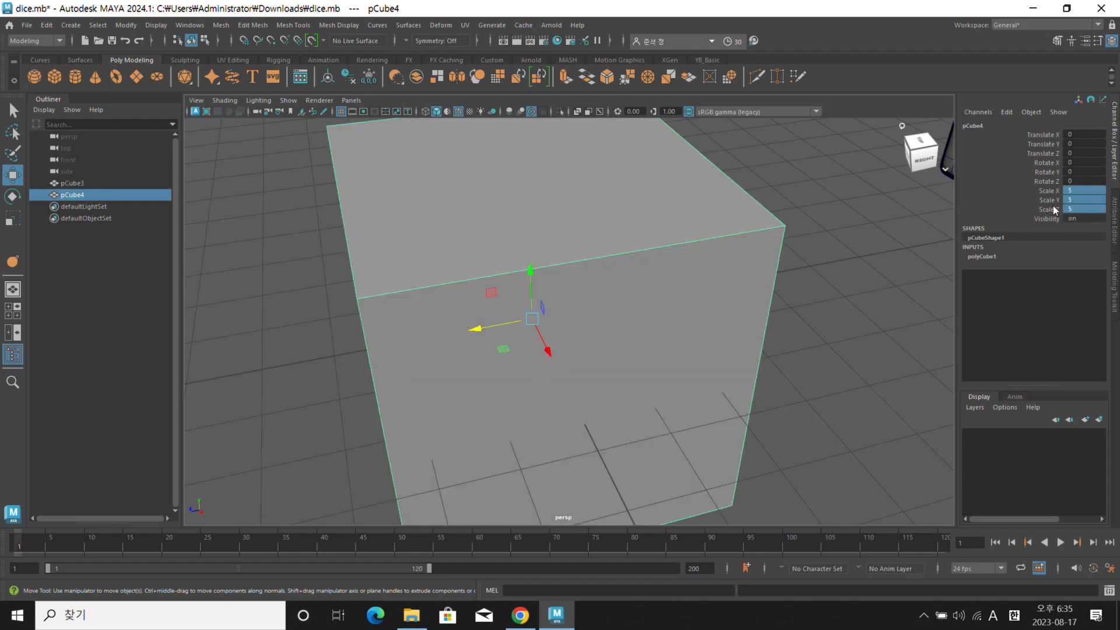
Examine the enlarged cube from below, above and the sides to judge its position against the grid
left_click(812, 346)
left_click_drag(813, 345, 570, 272, "alt")
left_click(644, 295)
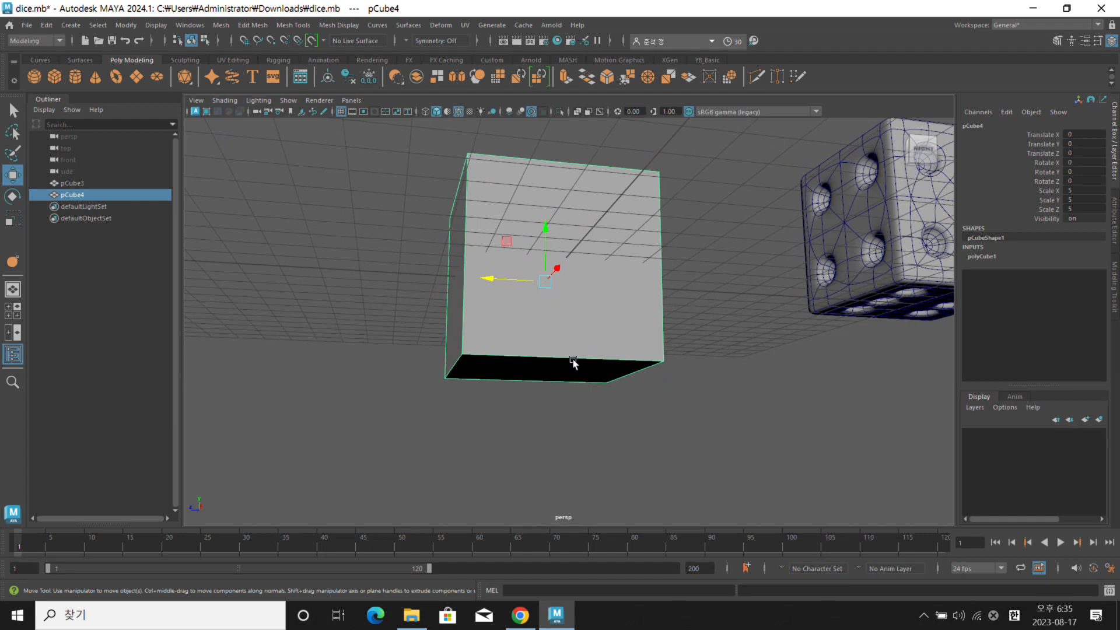
left_click_drag(572, 368, 575, 380, "alt")
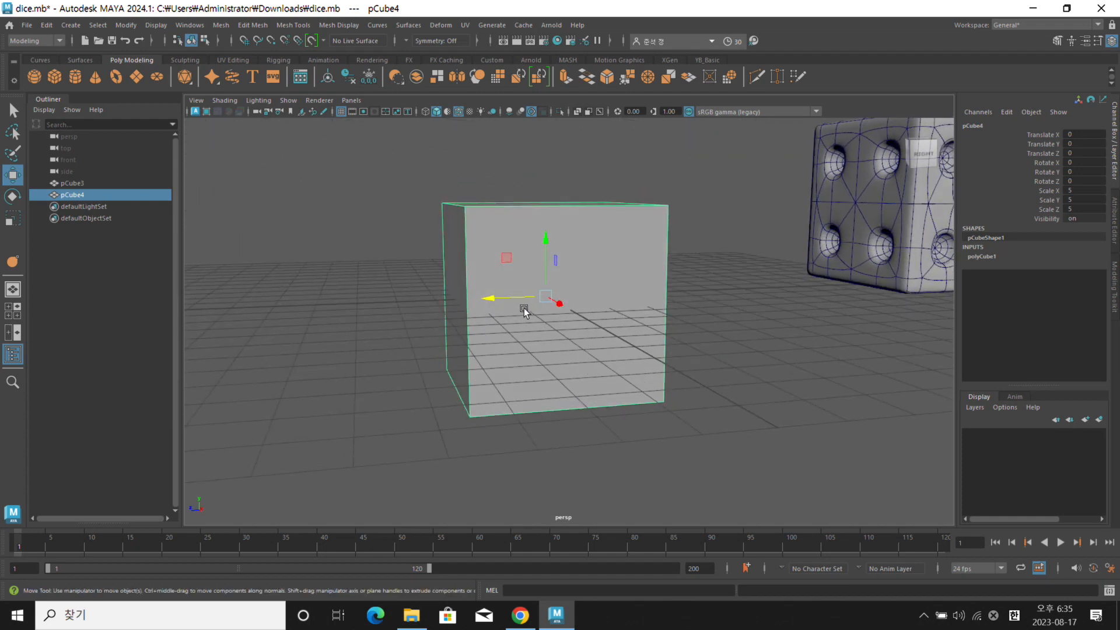
left_click_drag(351, 286, 327, 245, "alt")
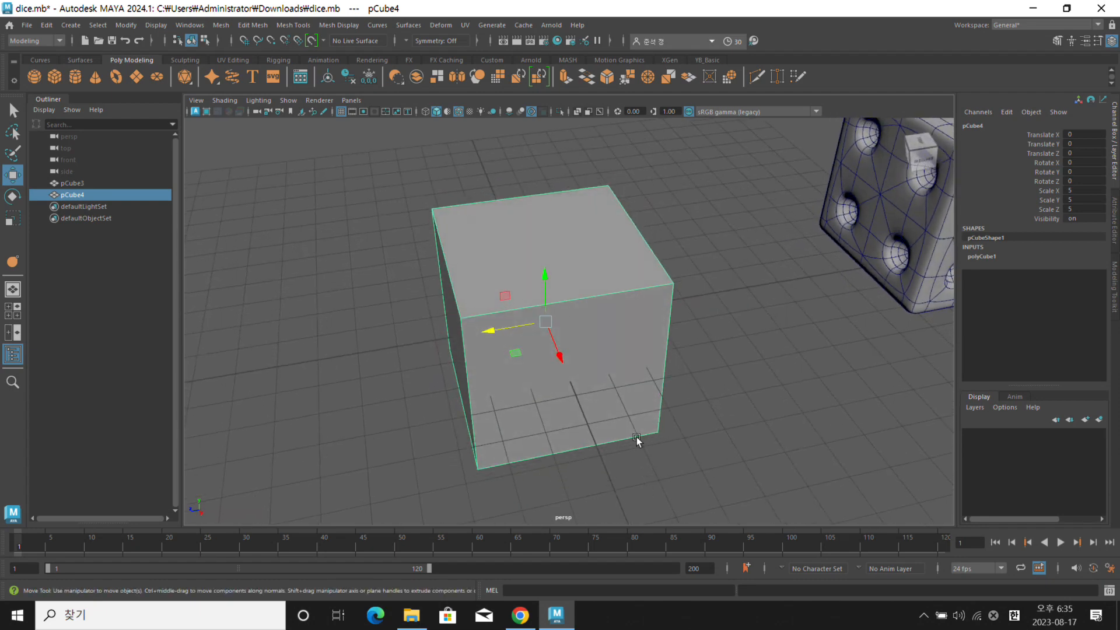
left_click_drag(735, 430, 720, 393, "alt")
left_click_drag(379, 351, 545, 237, "alt")
left_click_drag(545, 188, 640, 261, "alt")
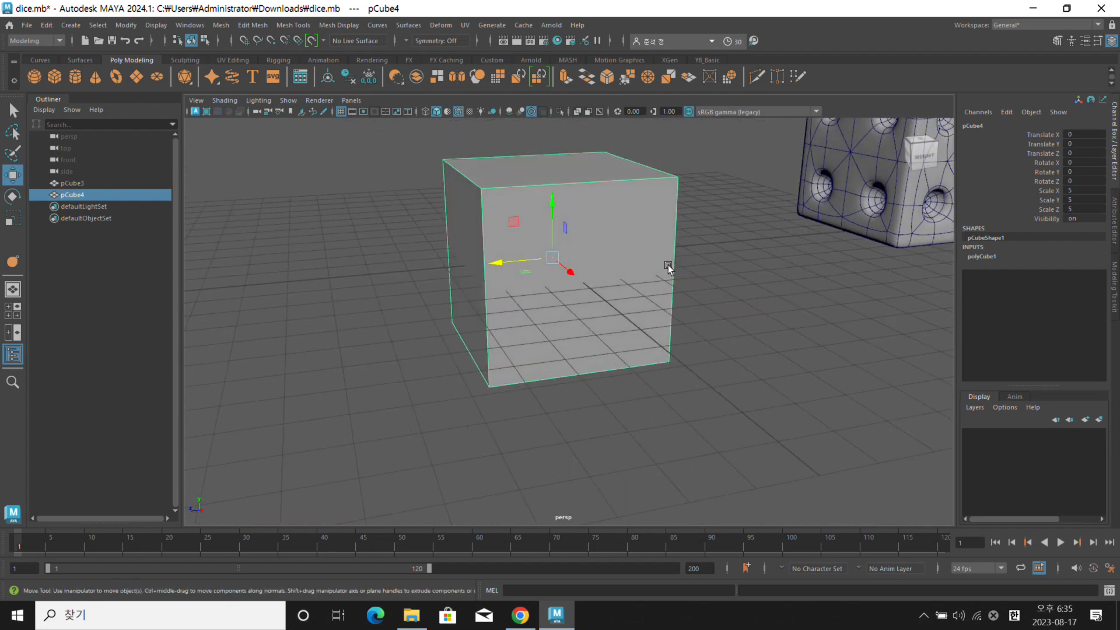
left_click_drag(670, 275, 680, 268, "alt")
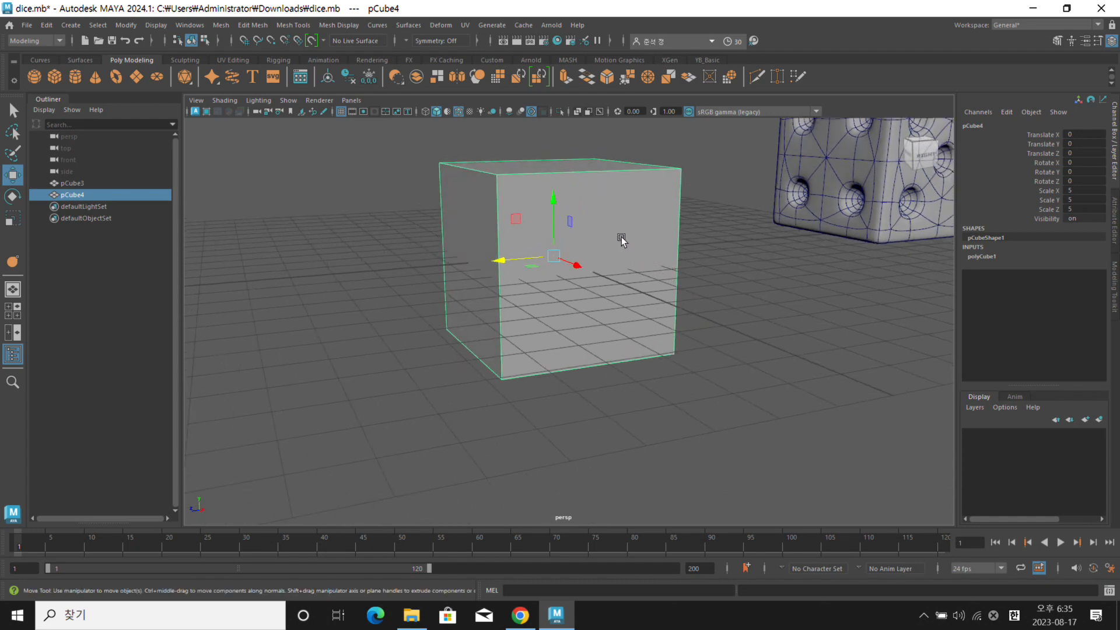
Try moving the new cube's pivot freely in pivot editing mode, and undo the moves
key("d")
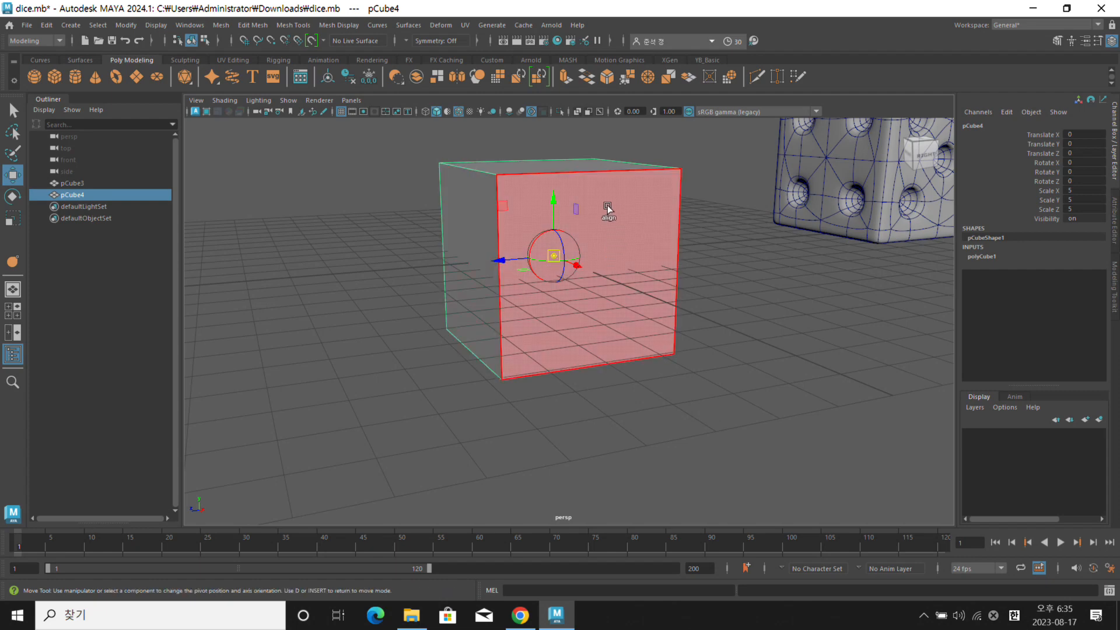
key("alt")
mouse_move(546, 252)
left_mouse_down()
mouse_move(539, 233)
mouse_move(638, 274)
mouse_move(541, 237)
left_mouse_up()
key("ctrl+z")
left_click_drag(641, 269, 574, 262, "alt")
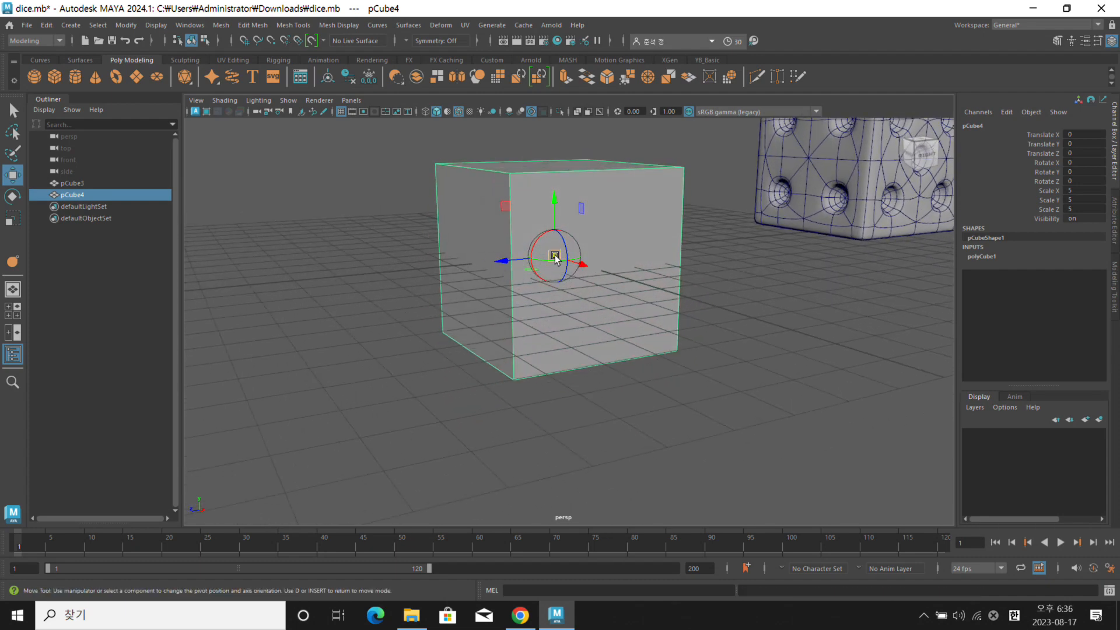
mouse_move(583, 277)
left_mouse_down("alt")
mouse_move(592, 273)
mouse_move(551, 250)
mouse_move(522, 156)
mouse_move(589, 291)
mouse_move(593, 328)
mouse_move(588, 257)
mouse_move(594, 274)
mouse_move(626, 275)
mouse_move(574, 268)
left_mouse_up("alt")
key("ctrl+z")
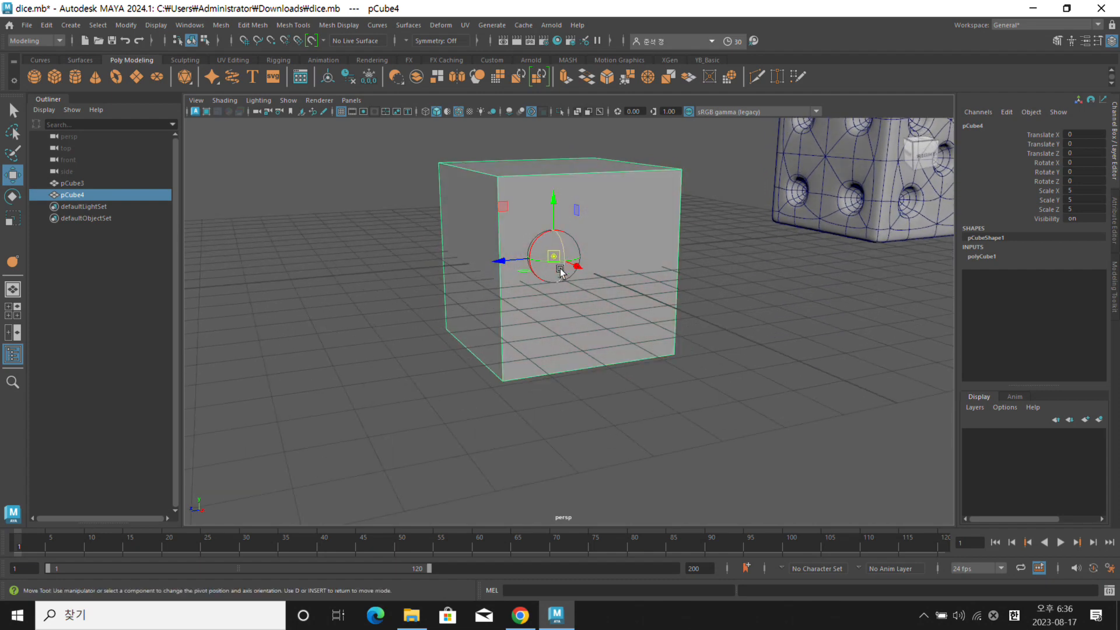
Snap the cube's pivot to its bottom corner vertex at X, Y and Z -2.5, and leave pivot editing
left_click_drag(582, 270, 570, 258, "alt")
key("v")
left_click_drag(554, 257, 598, 347)
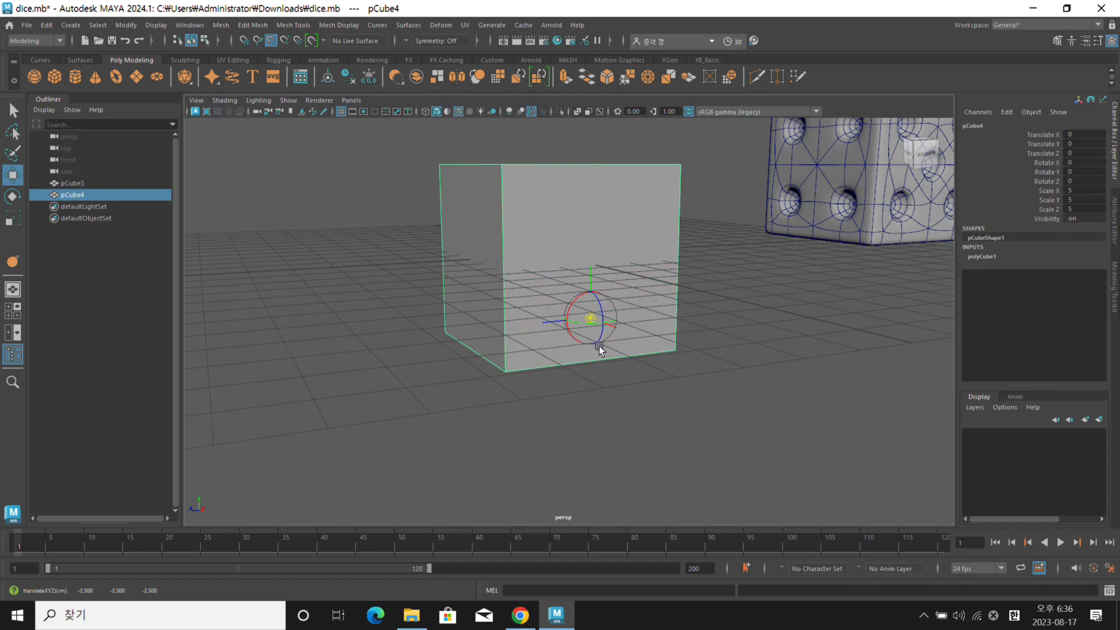
left_click_drag(632, 345, 678, 328, "alt")
key("d")
mouse_move(680, 324)
left_mouse_down("alt")
mouse_move(675, 315)
mouse_move(671, 333)
mouse_move(662, 324)
left_mouse_up("alt")
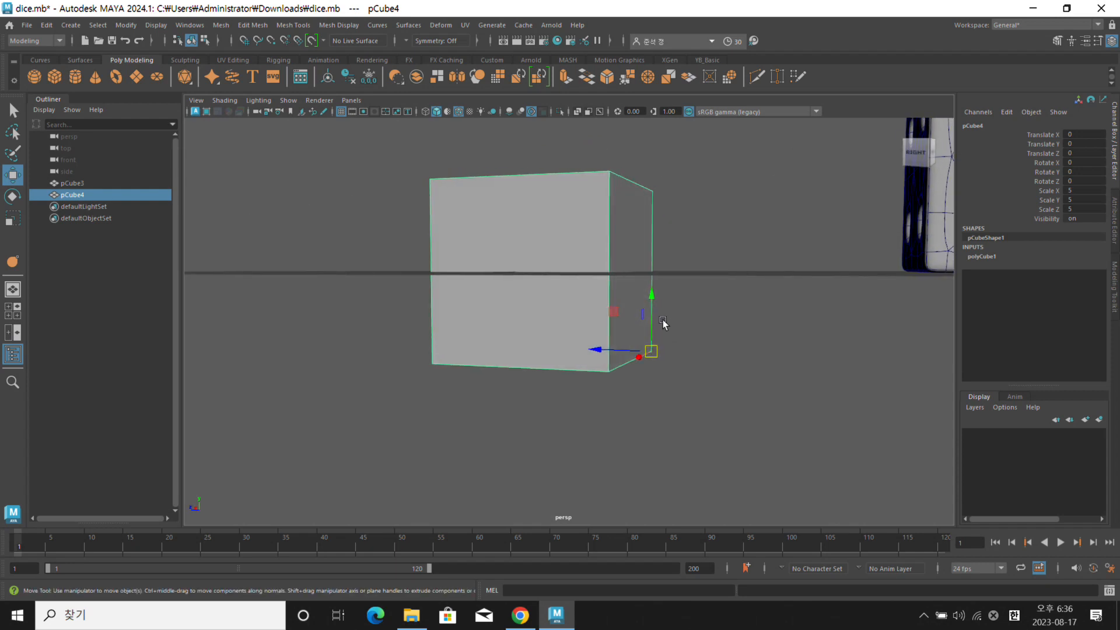
left_click_drag(653, 317, 672, 322, "alt")
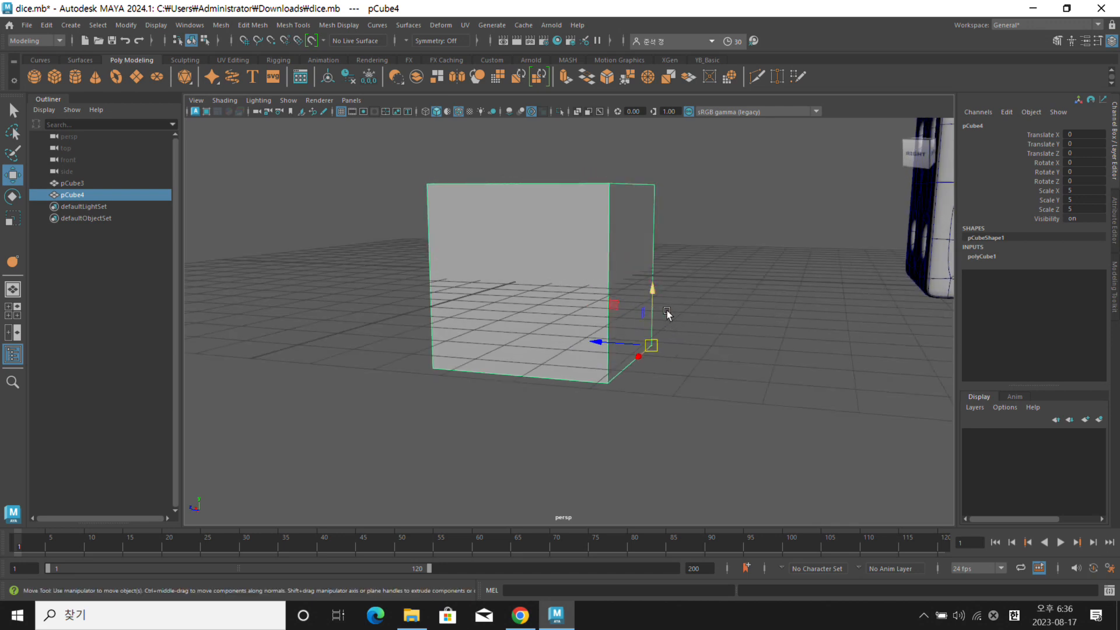
left_click_drag(666, 314, 706, 266, "alt")
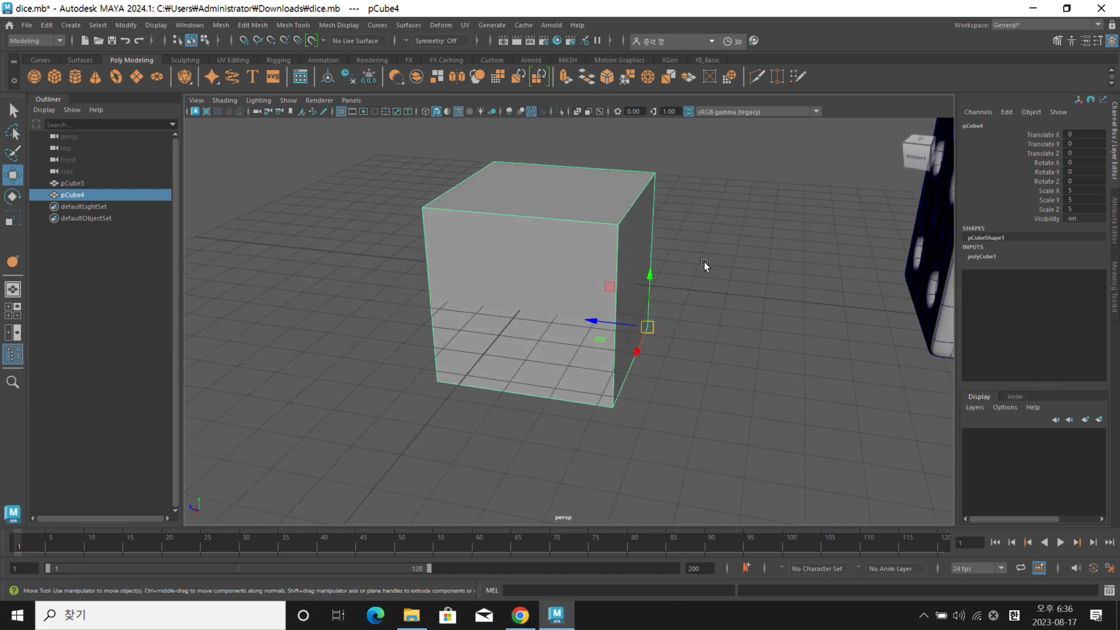
Switch the viewport to the four-view layout with top, perspective, front and side views
left_click_drag(354, 273, 398, 324, "alt")
left_click_drag(599, 303, 661, 342, "alt")
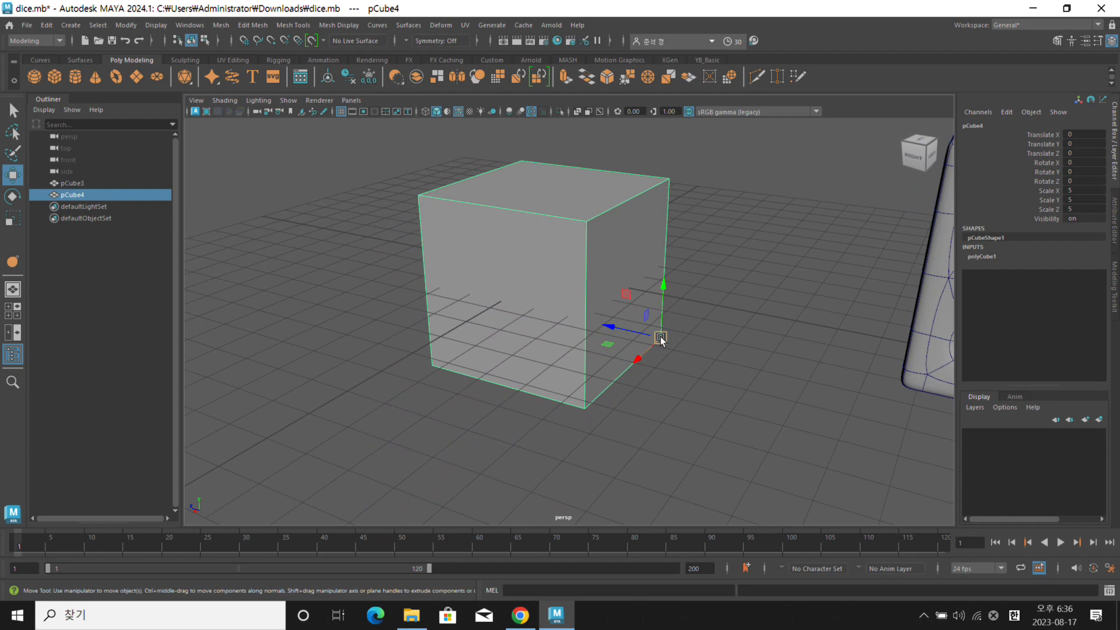
scroll(643, 334, "down", 2)
key("space")
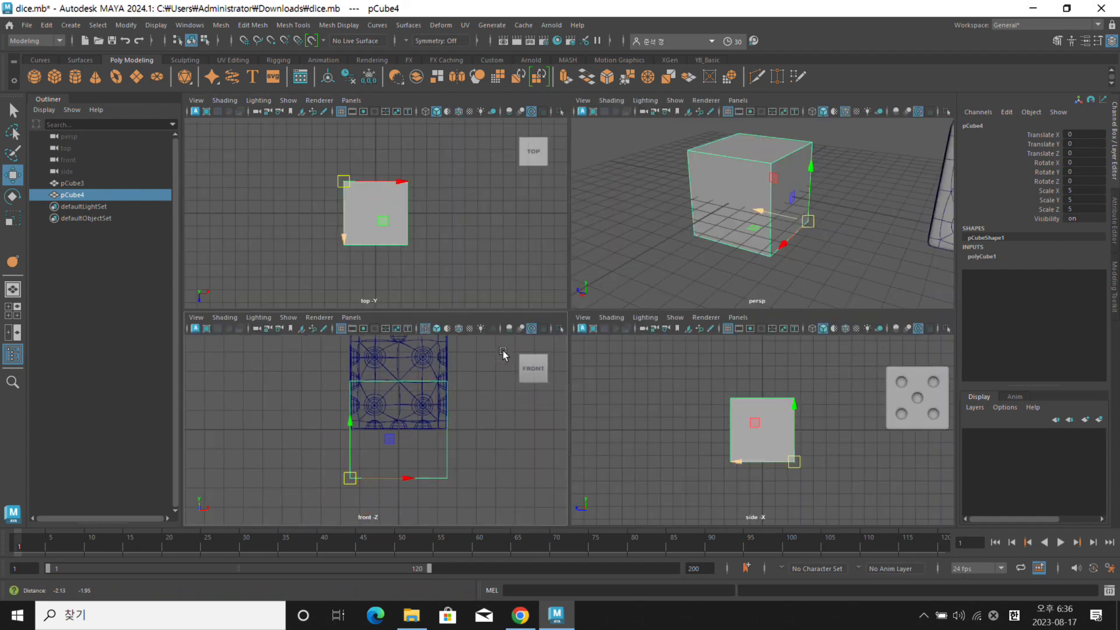
Hide the finished dice pCube3 and use shaded display in the maximized front view
key("space")
left_click(649, 156)
key("h")
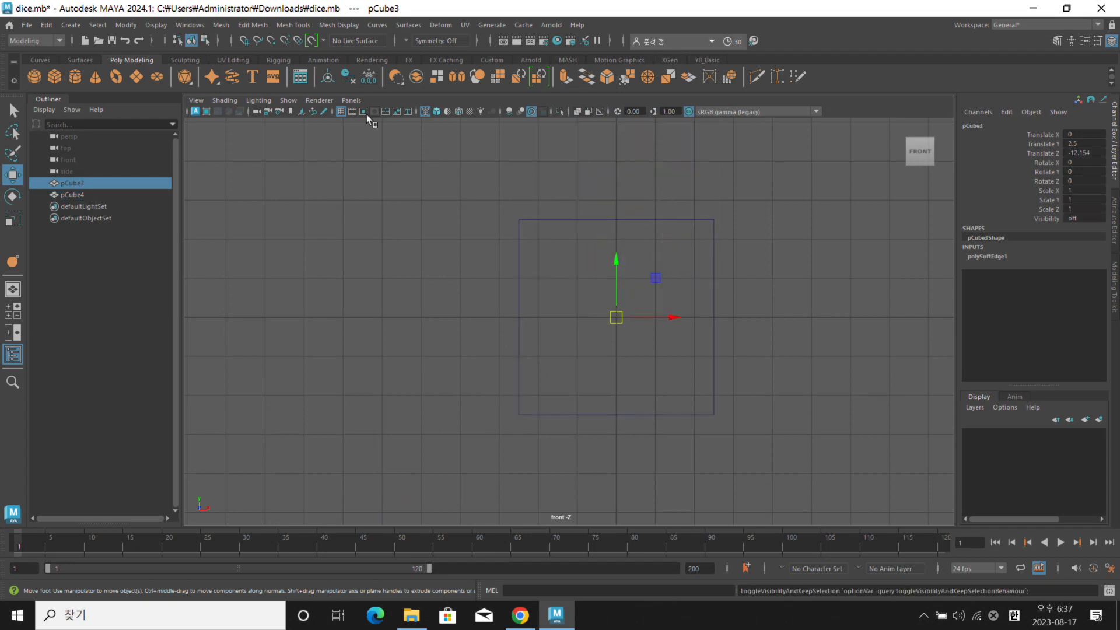
left_click(437, 112)
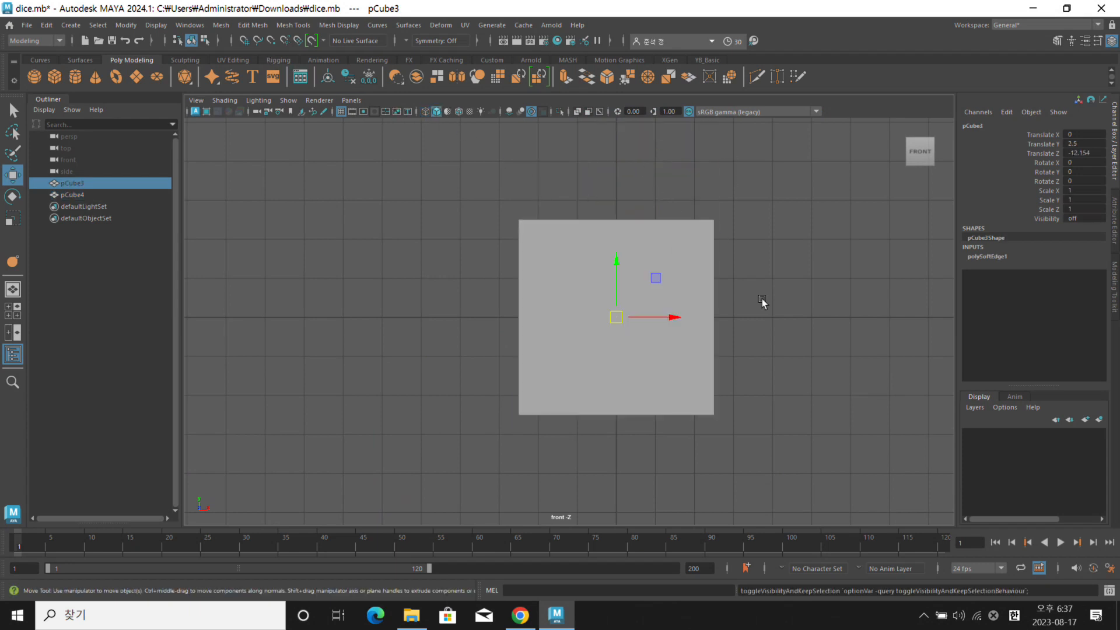
Raise the new cube with grid snapping to Translate Y 2.5 so its base rests on the ground line, and return to the perspective view
left_click_drag(761, 301, 469, 136)
left_click(459, 113)
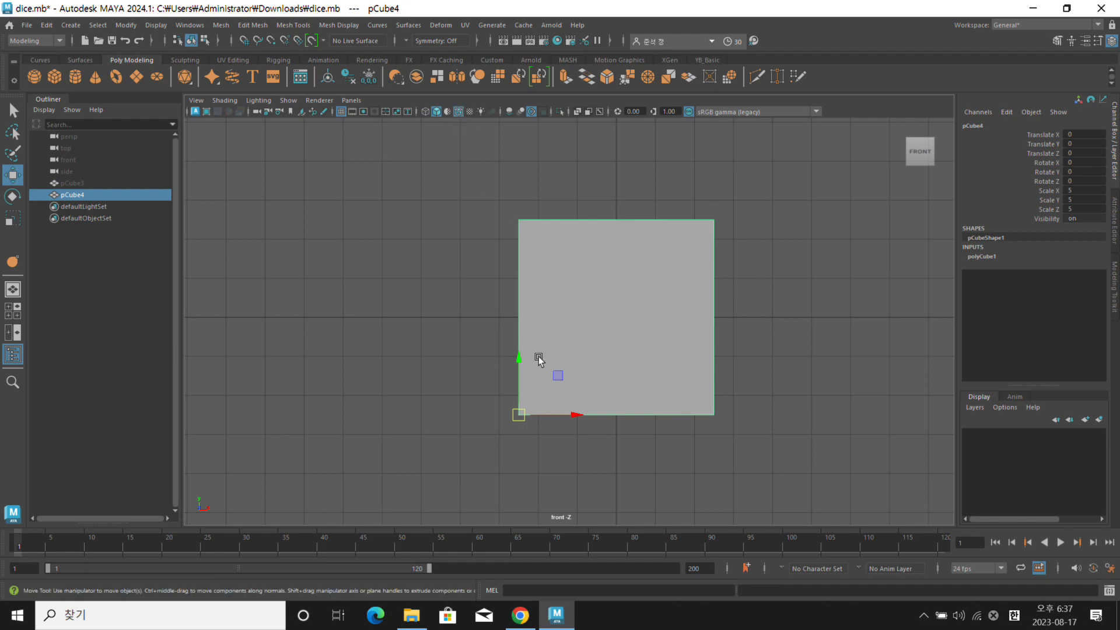
middle_click_drag(538, 359, 527, 342, "alt")
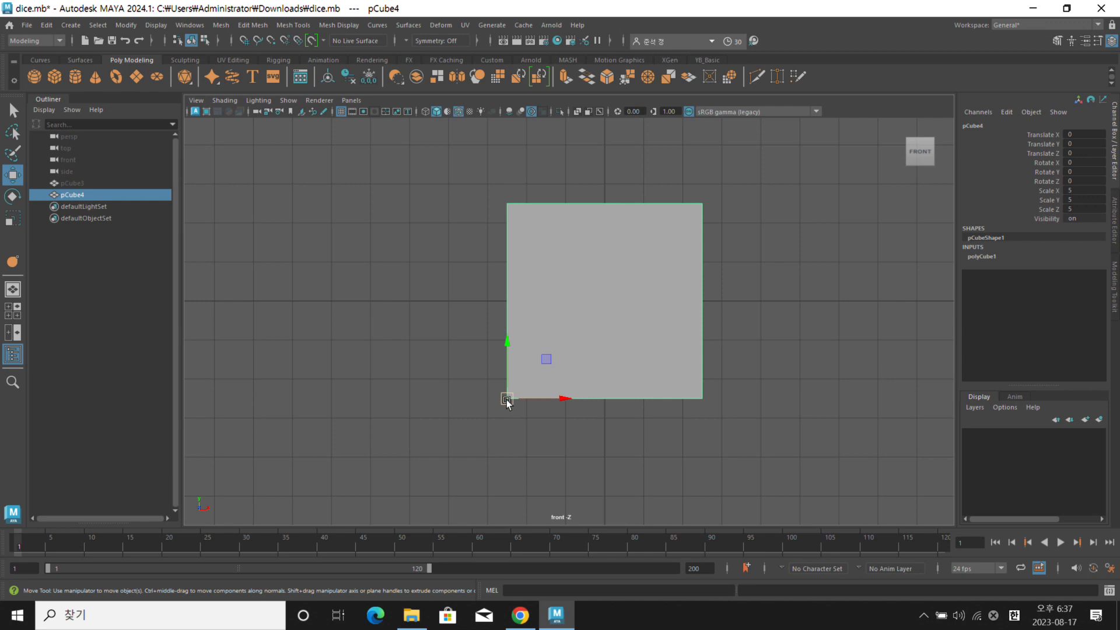
key("x")
left_click_drag(506, 383, 518, 285)
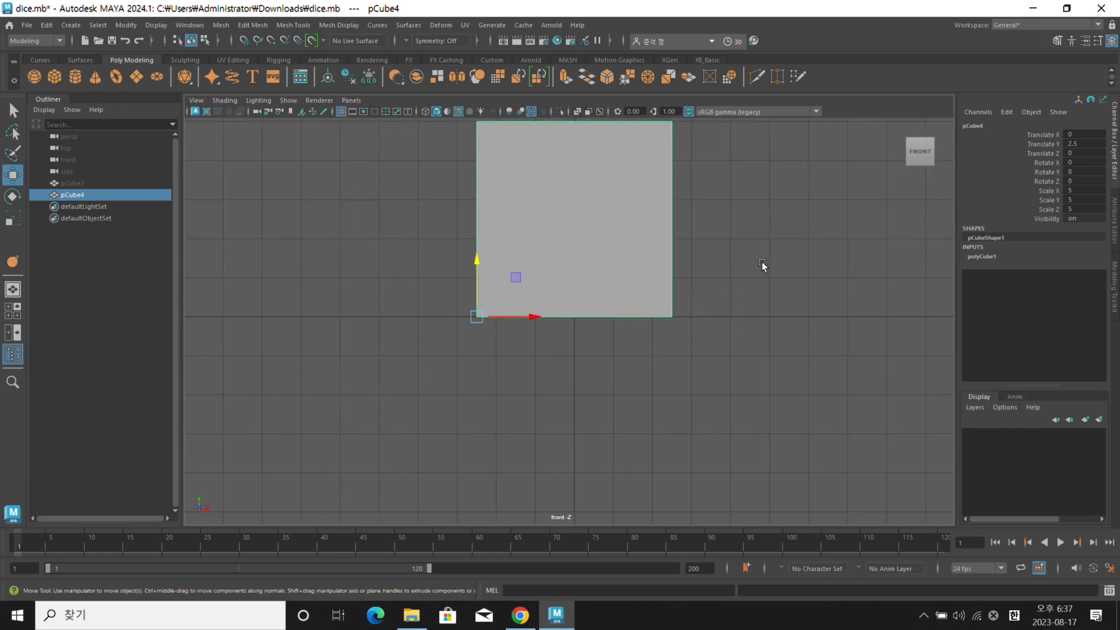
key("space")
key("space")
Try lowering the cube about 2.75 along Y with the grid hidden, undo the move and show the grid again
left_click_drag(717, 267, 575, 368, "alt")
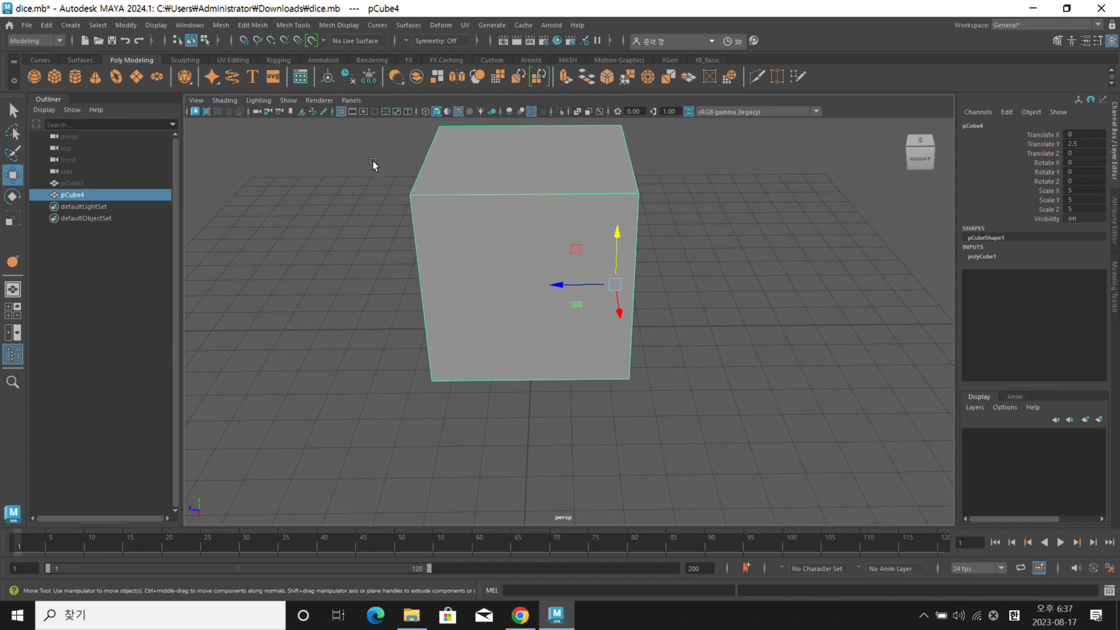
left_click(341, 112)
left_click_drag(625, 292, 665, 332, "alt")
key("ctrl+z")
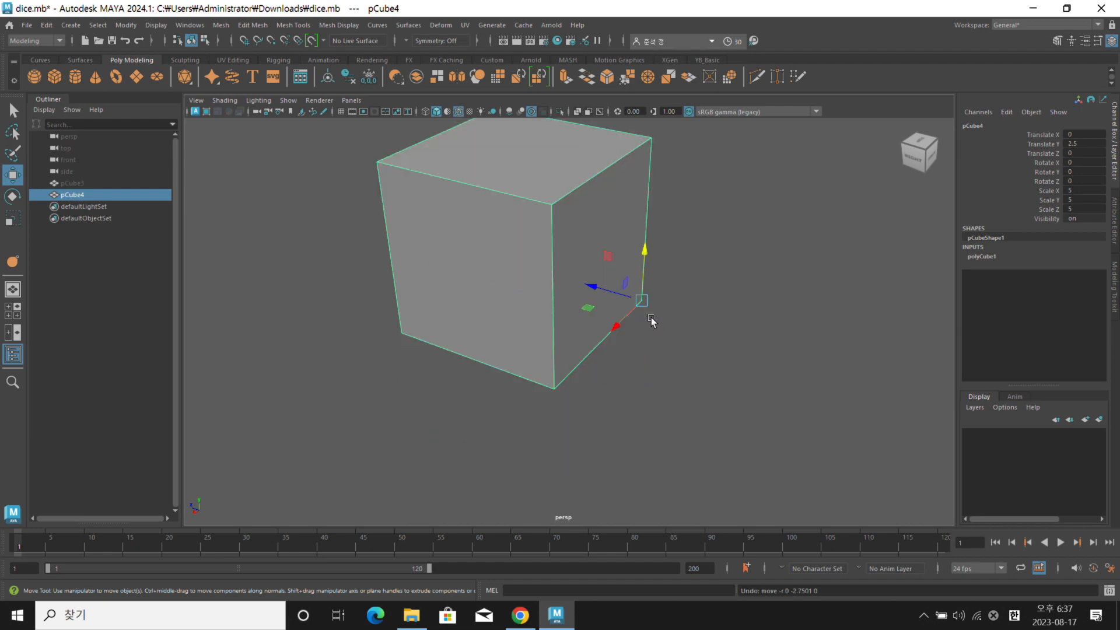
left_click(341, 112)
Examine from several angles how the raised cube's base sits against the ground grid
left_click_drag(552, 245, 461, 241, "alt")
mouse_move(607, 261)
left_mouse_down("alt")
mouse_move(545, 260)
mouse_move(611, 260)
mouse_move(599, 270)
left_mouse_up("alt")
left_click_drag(647, 335, 672, 292, "alt")
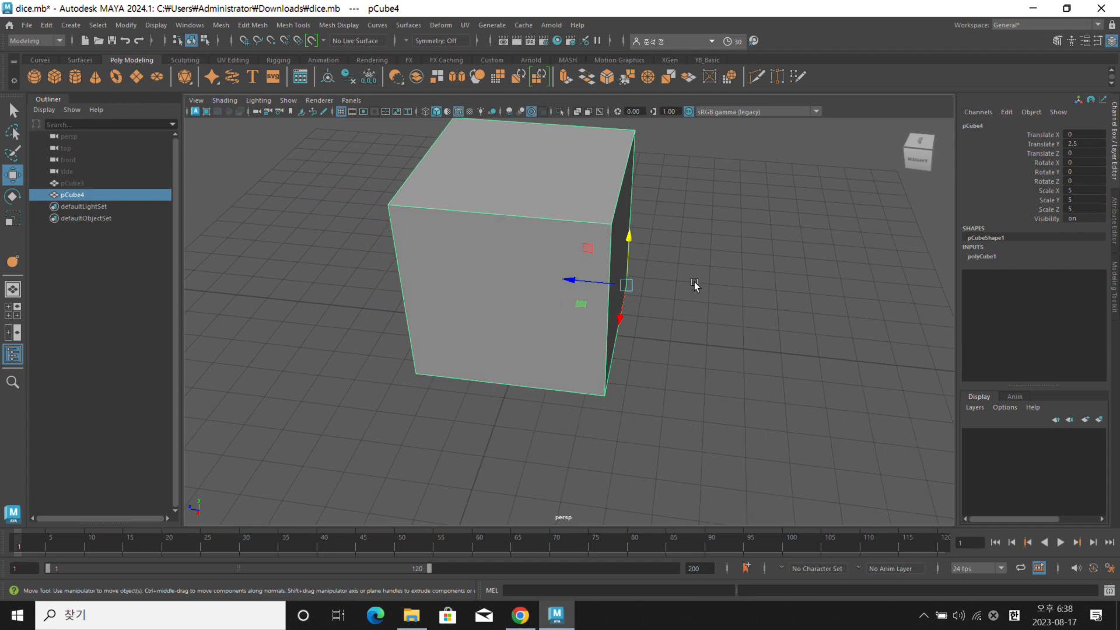
left_click(694, 282)
left_click_drag(631, 254, 667, 300, "alt")
left_click(622, 256)
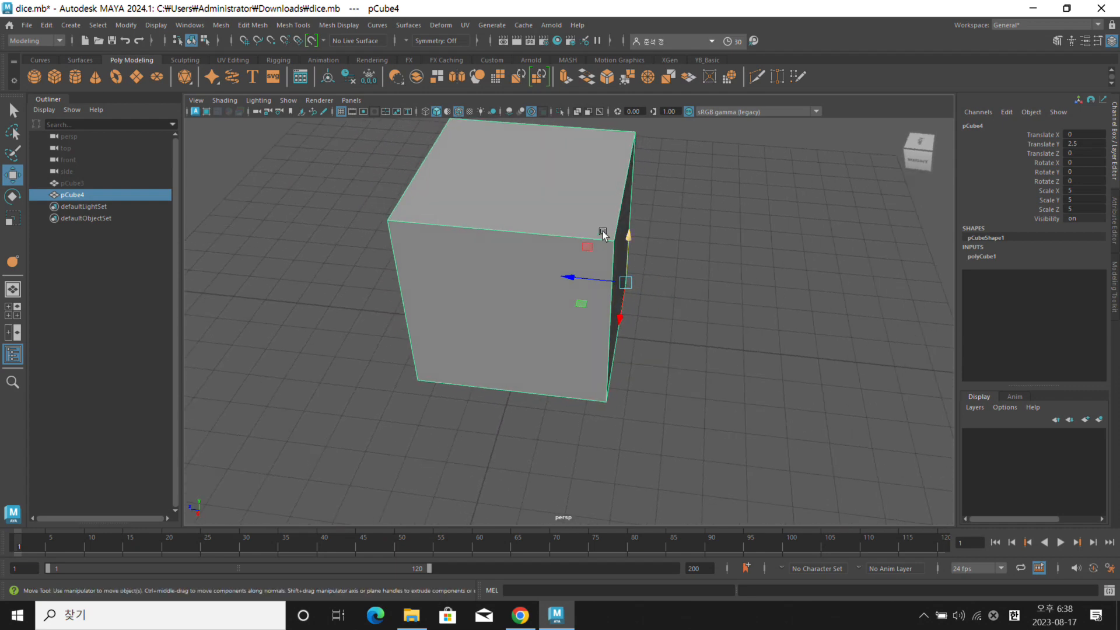
left_click_drag(676, 212, 627, 198, "alt")
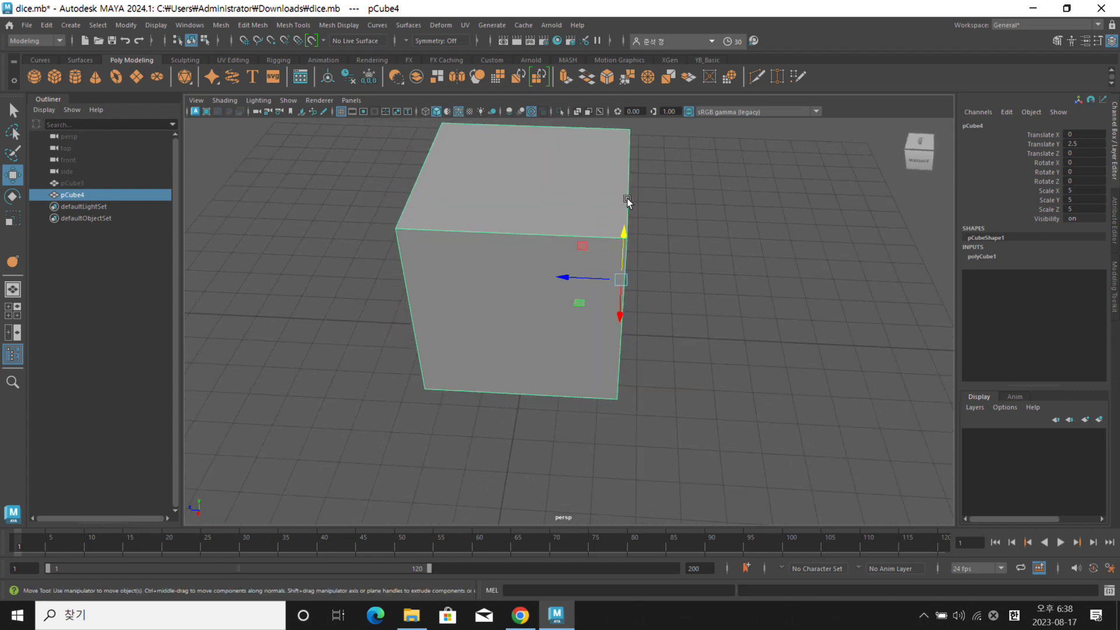
Switch to the Select tool and make the finished dice pCube3 visible again
key("q")
left_click_drag(666, 208, 664, 212, "alt")
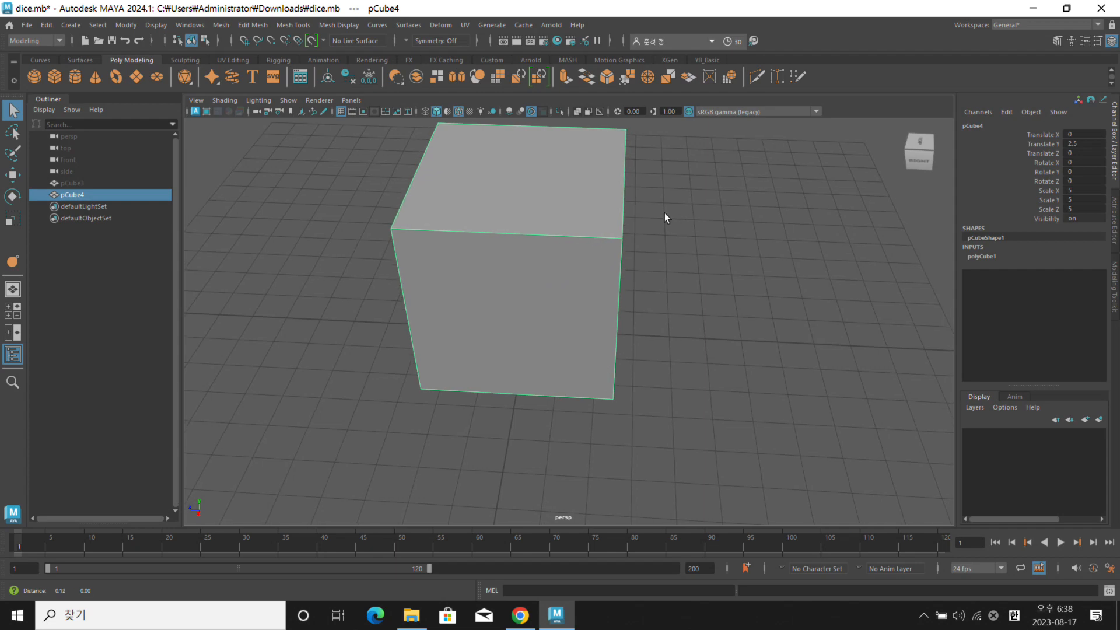
left_click(88, 182)
key("h")
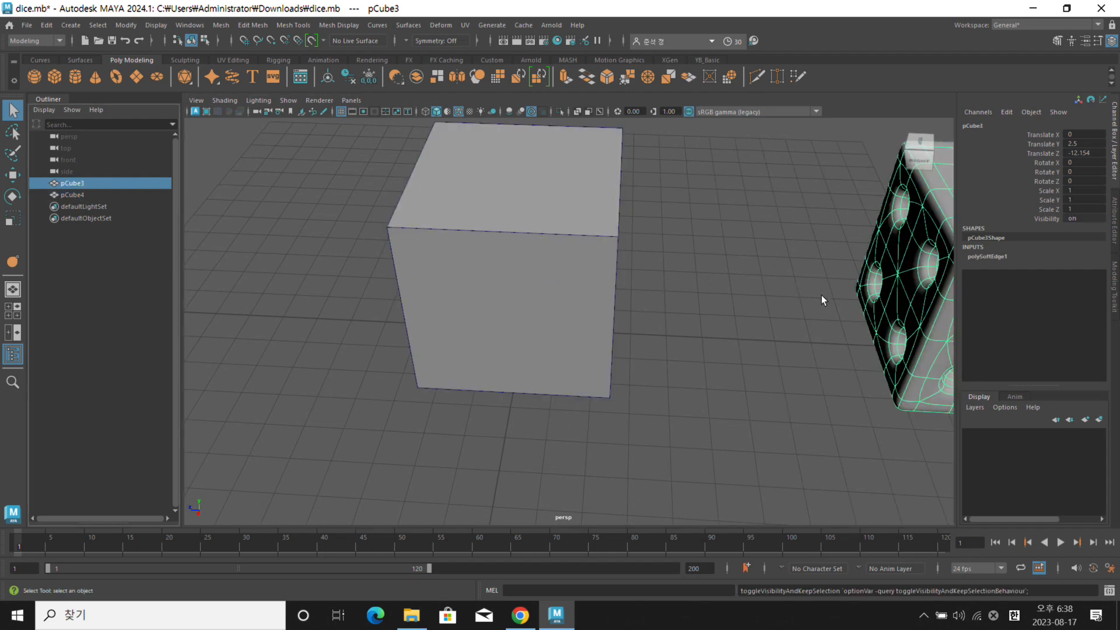
Compare the plain cube with the finished dice from several angles, looking at the faces and the dot recesses
left_click_drag(833, 296, 560, 286, "alt")
left_click(603, 285)
left_click(412, 227)
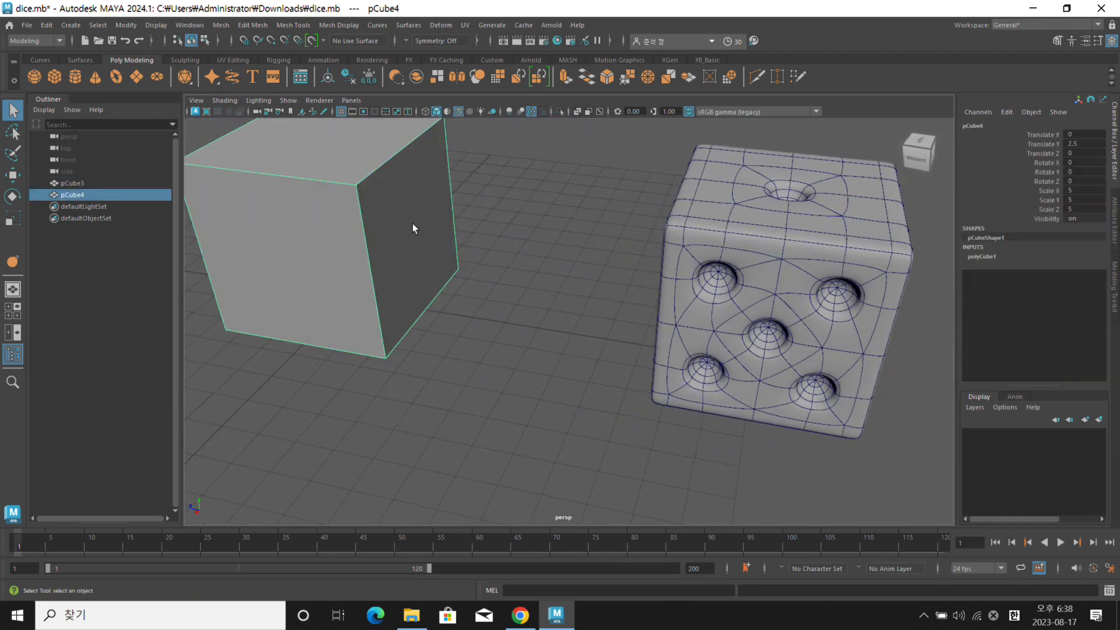
middle_click_drag(413, 227, 530, 266, "alt")
left_click_drag(510, 274, 559, 270, "alt")
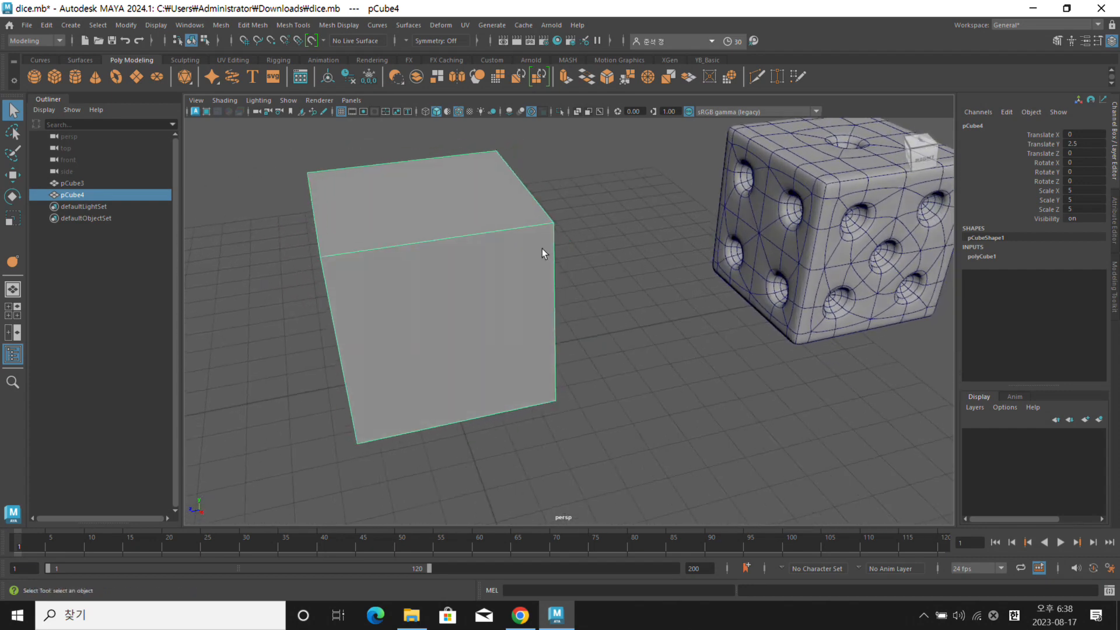
left_click_drag(446, 273, 516, 259, "alt")
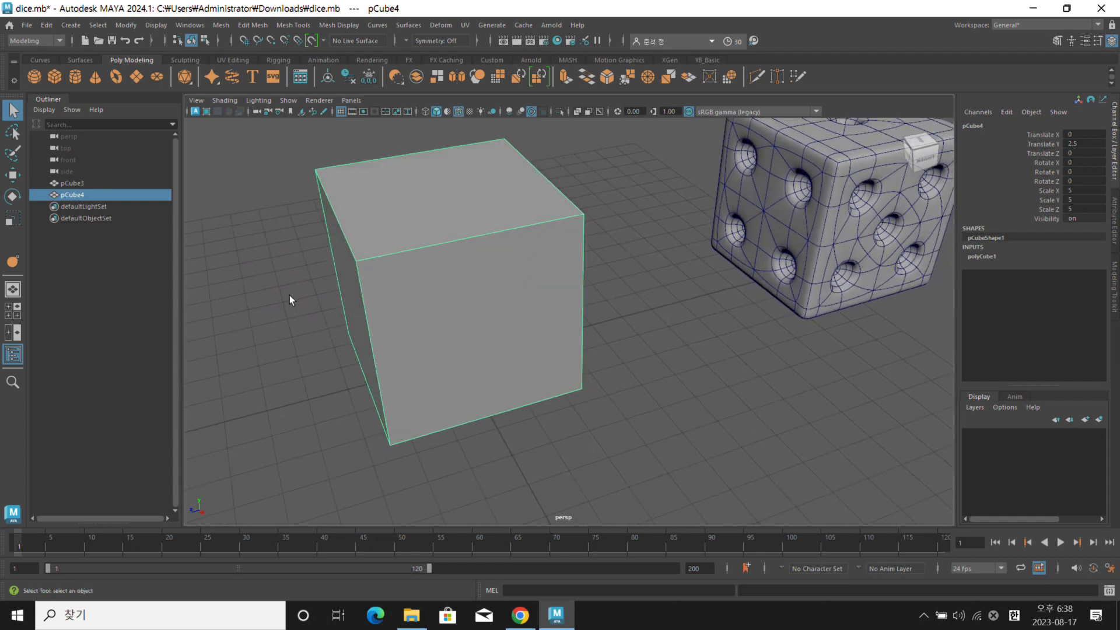
left_click_drag(543, 307, 582, 307, "alt")
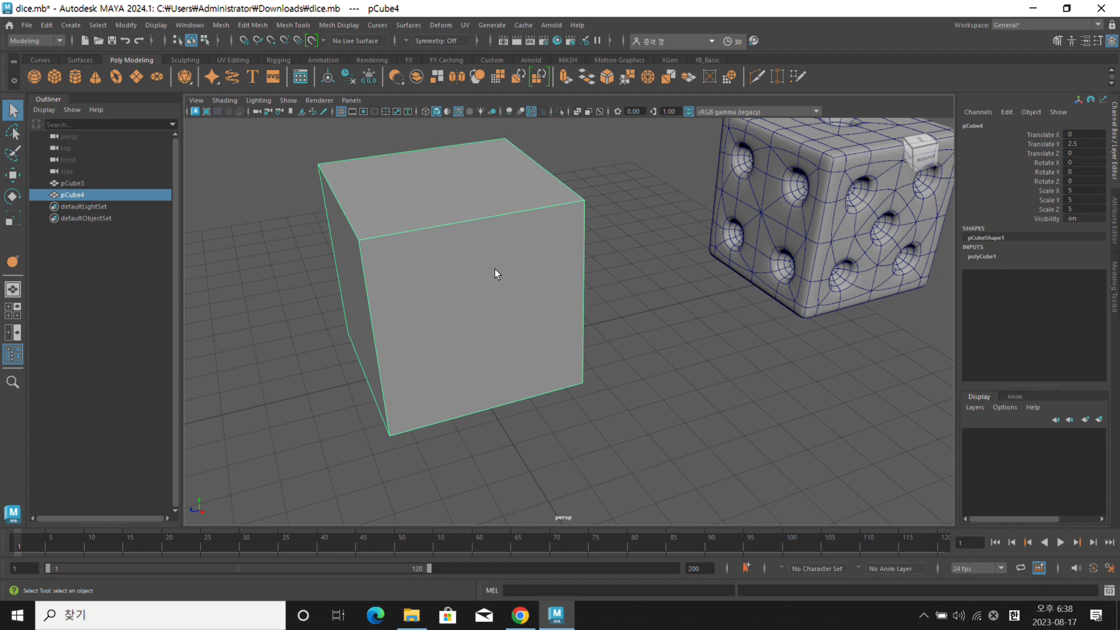
left_click_drag(485, 270, 597, 253, "alt")
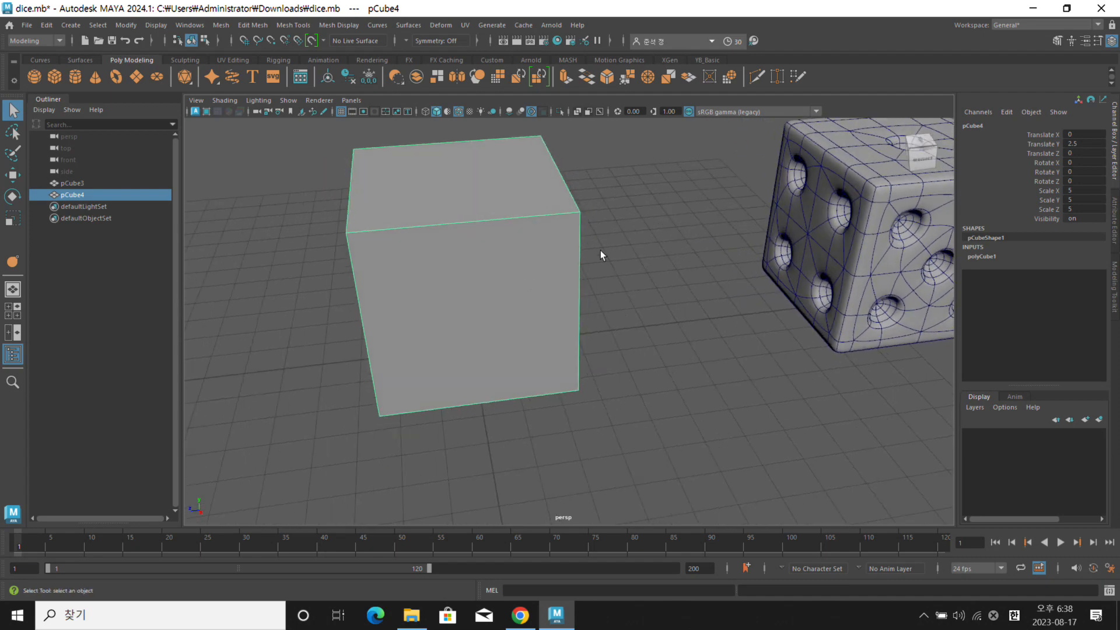
left_click(598, 252)
left_click_drag(514, 233, 456, 240, "alt")
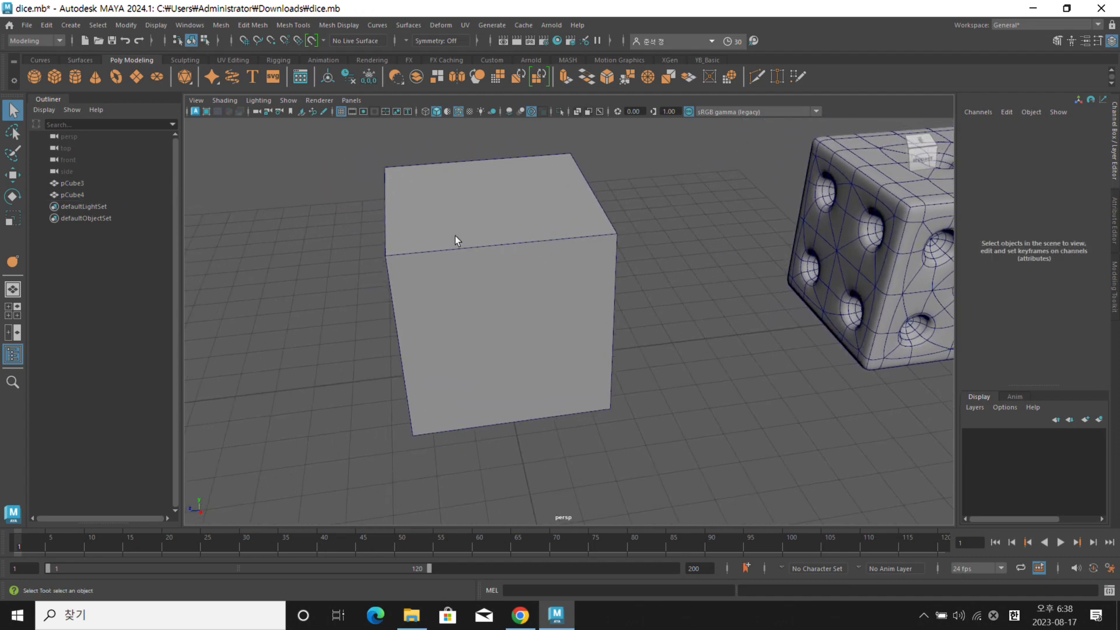
Create a polygon sphere at the origin and select it inside the cube using wireframe display
left_click(33, 76)
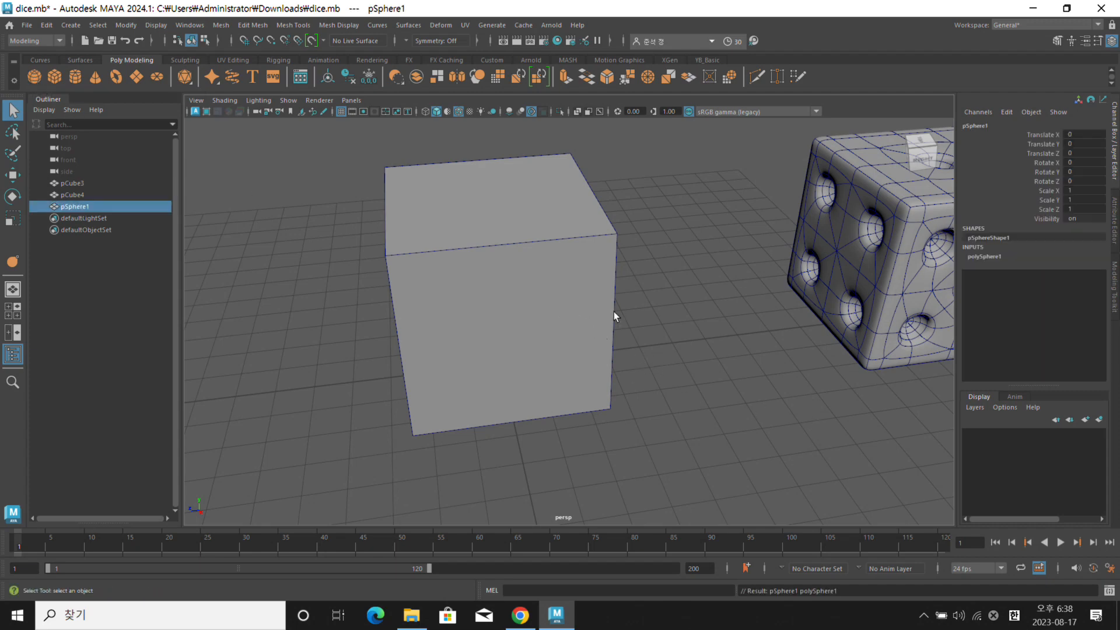
left_click_drag(635, 317, 644, 317, "alt")
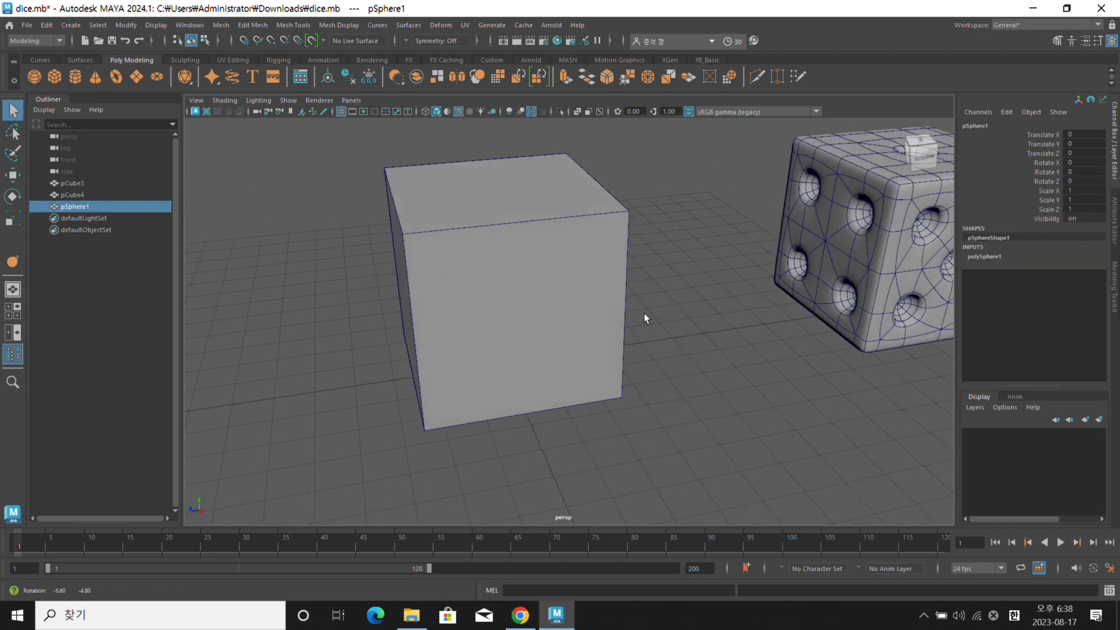
left_click(586, 285)
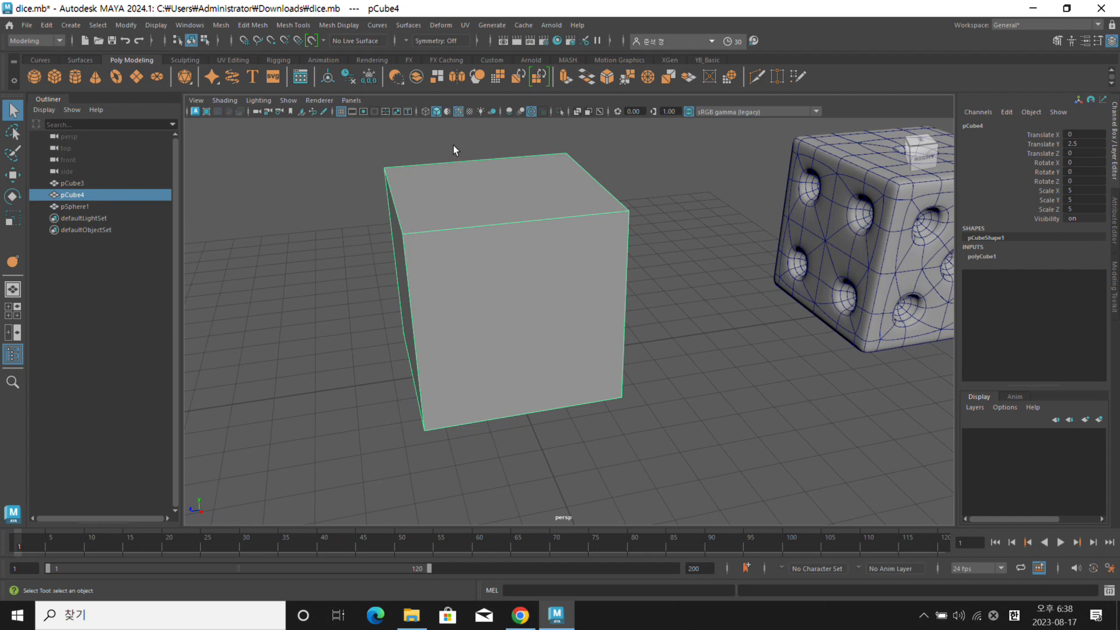
left_click(424, 111)
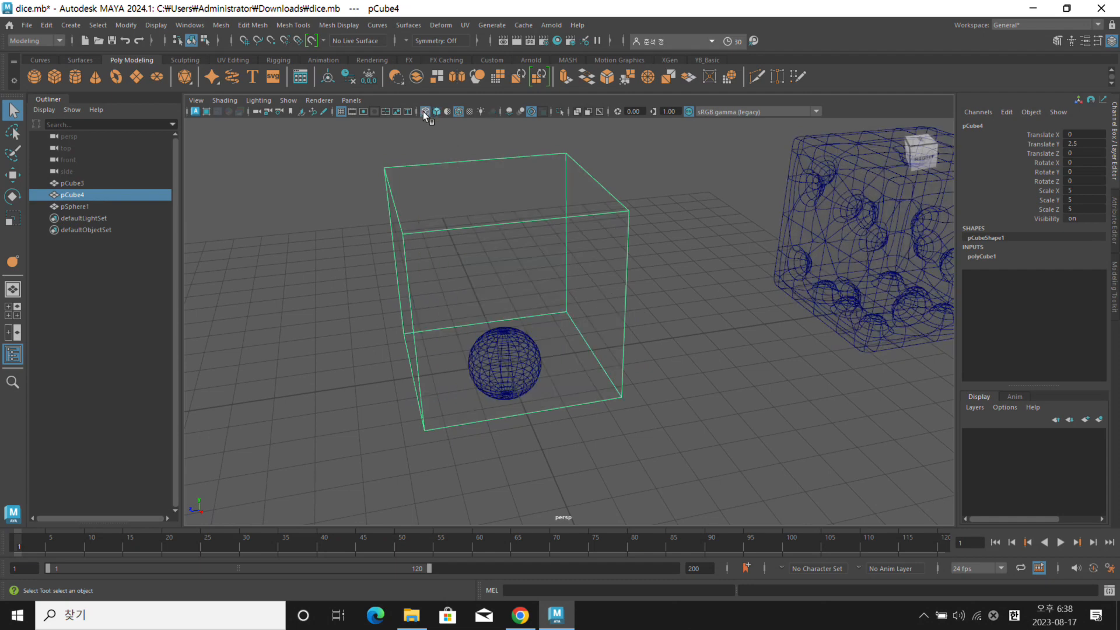
left_click(538, 359)
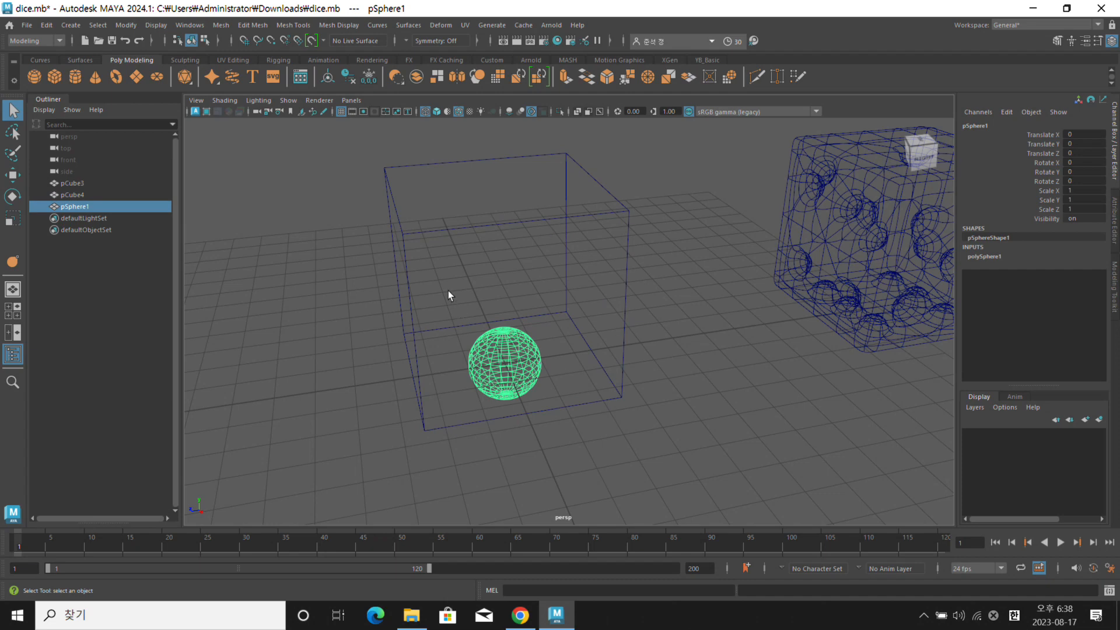
Return to shaded display and select the cube that encloses the sphere
left_click(438, 112)
left_click_drag(590, 280, 548, 225, "alt")
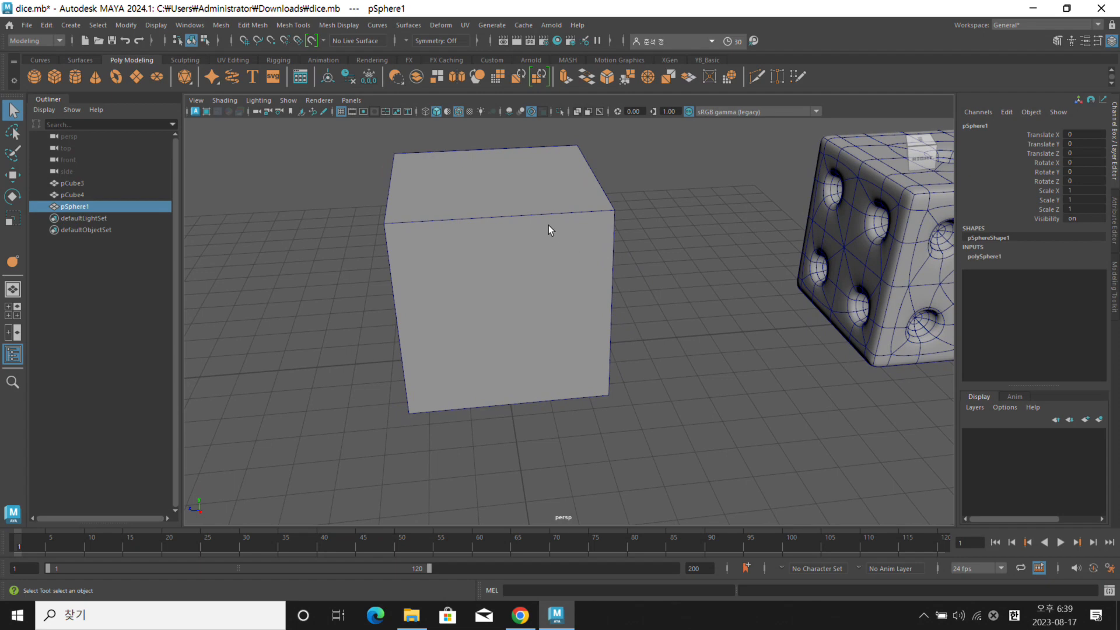
left_click_drag(617, 236, 638, 205, "alt")
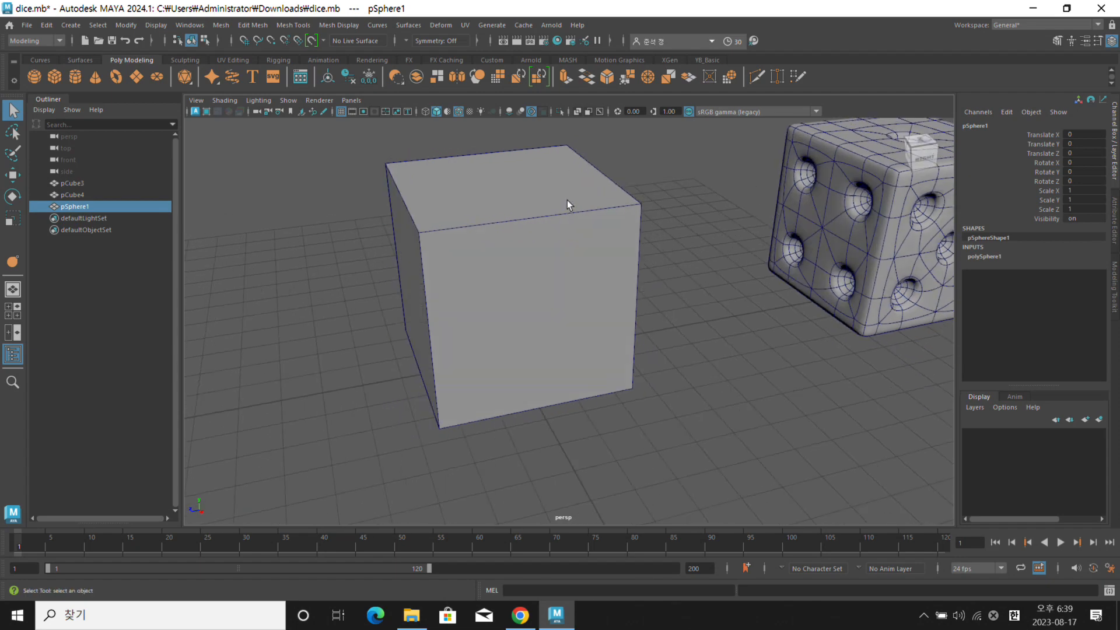
left_click(437, 173)
left_click_drag(535, 233, 555, 237, "alt")
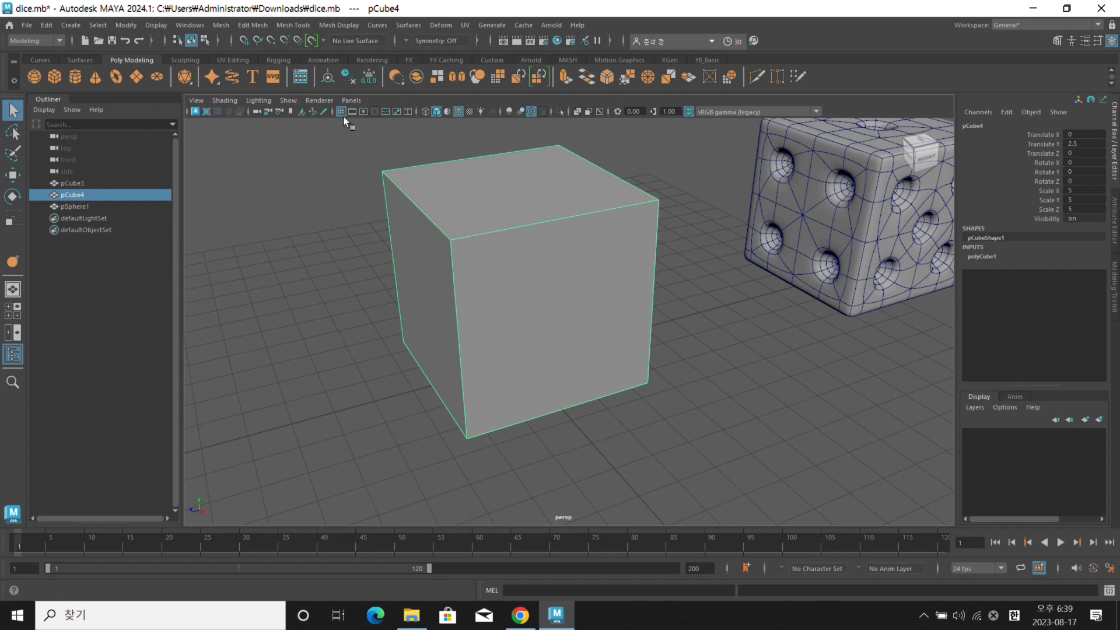
Select the sphere in wireframe display, move it out of the cube to Translate Z 4.905, and restore shaded display
left_click(425, 111)
left_click(537, 358)
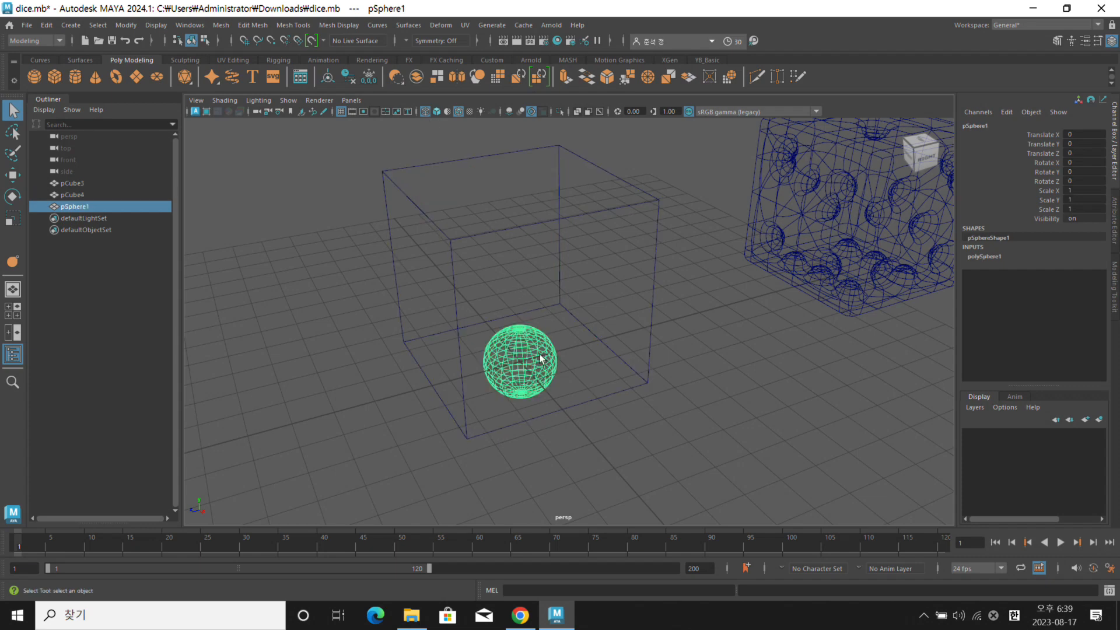
left_click_drag(550, 364, 535, 365, "alt")
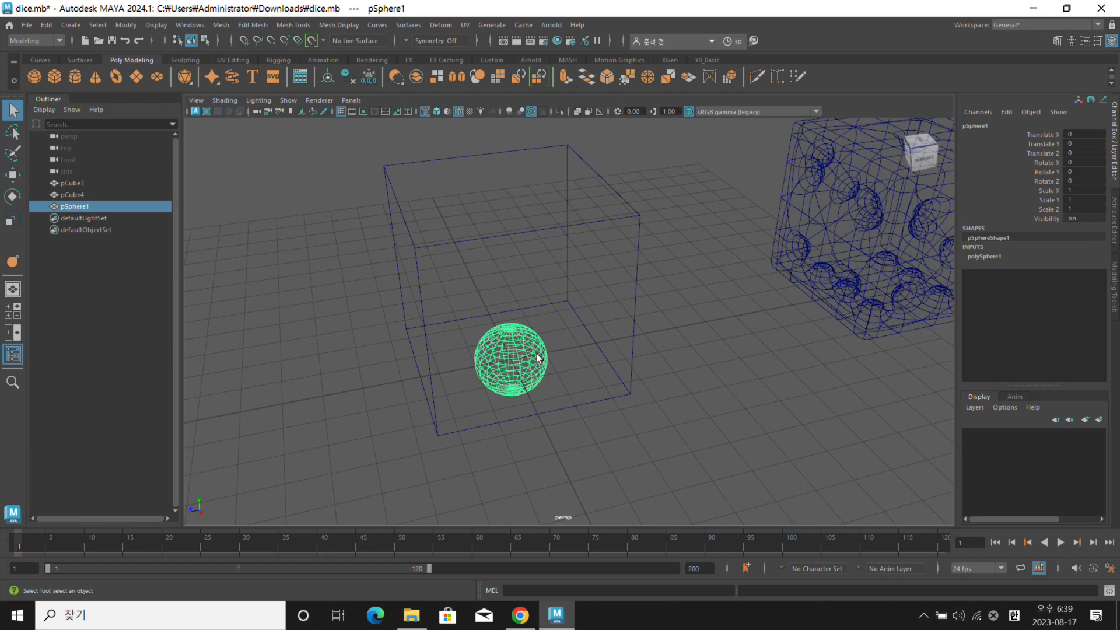
key("w")
left_click_drag(535, 362, 314, 355, "alt")
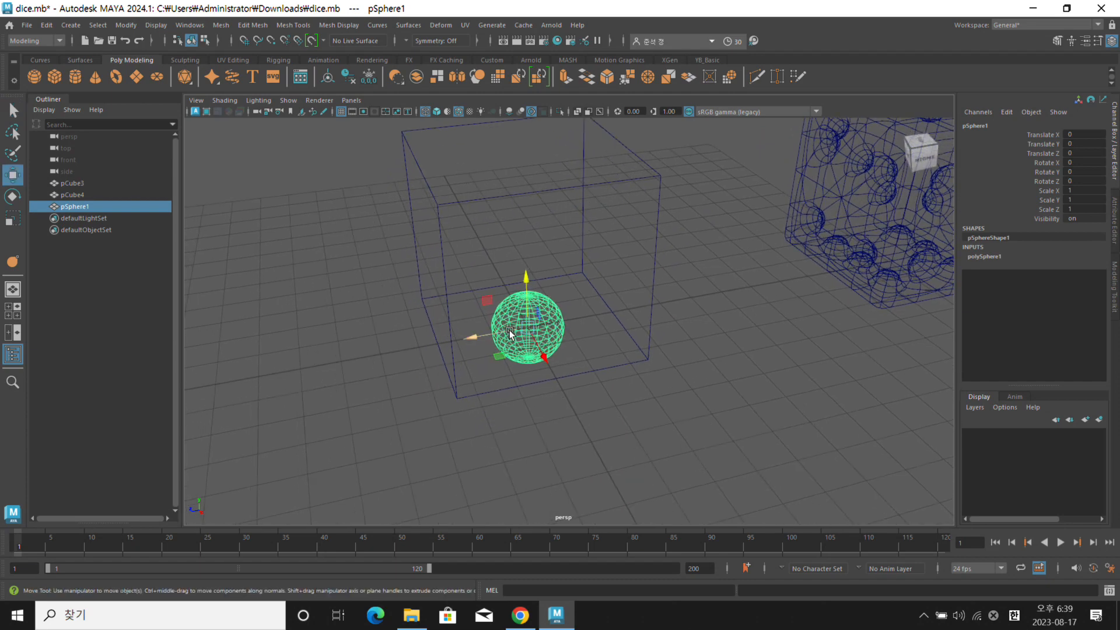
left_click_drag(509, 334, 320, 347)
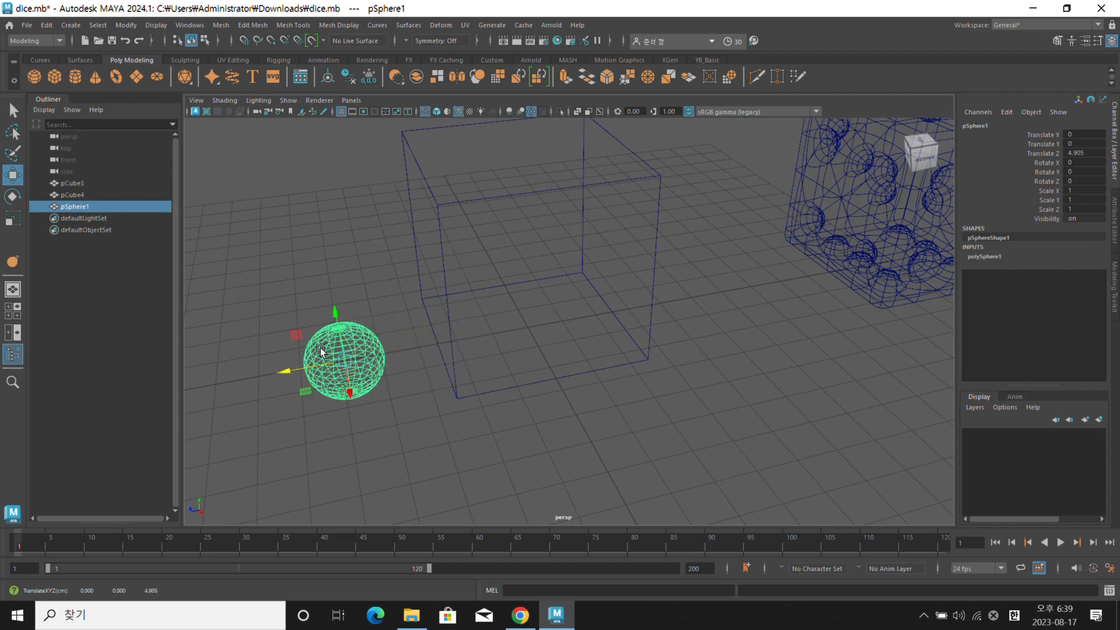
left_click(436, 112)
left_click_drag(513, 180, 485, 170, "alt")
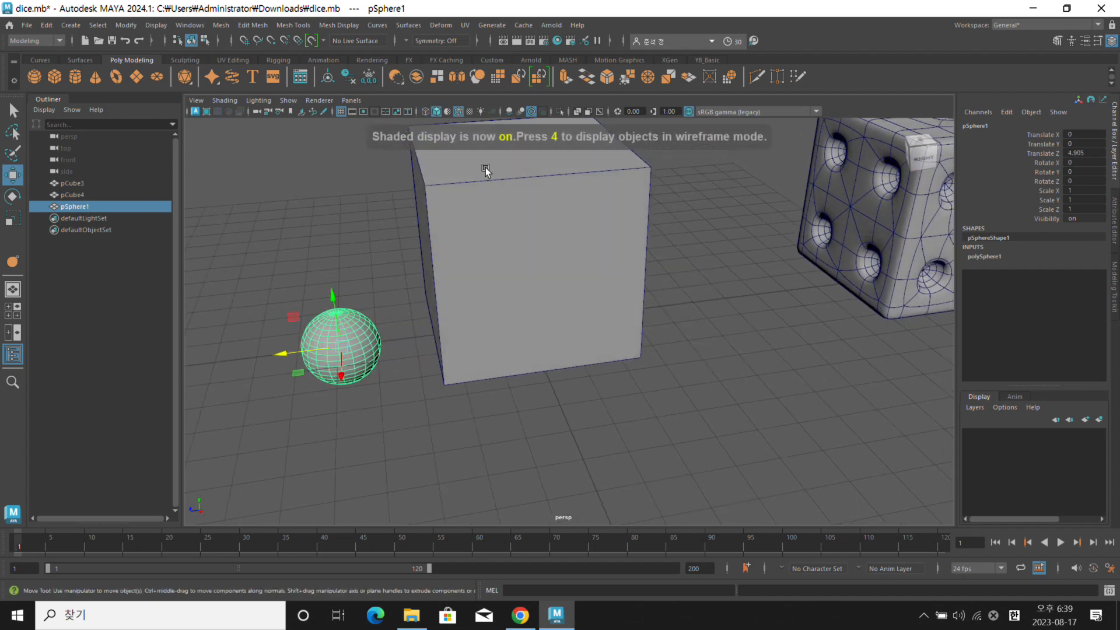
left_click_drag(462, 125, 505, 182, "alt")
Set the sphere's Subdivisions Axis and Subdivisions Height both to 8
left_click(427, 286)
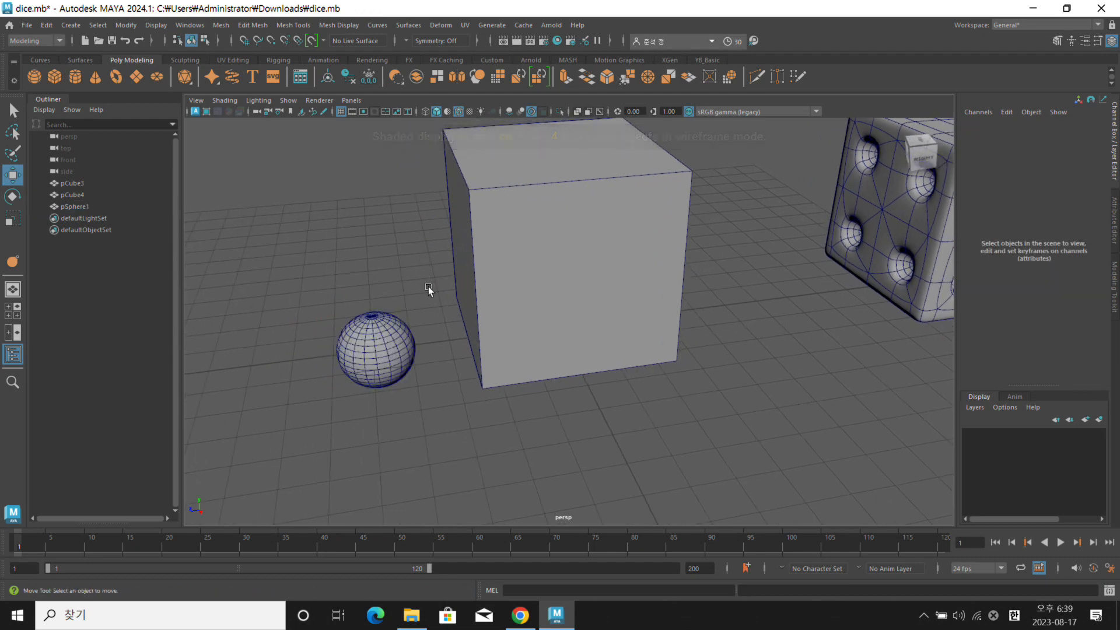
left_click(398, 336)
left_click_drag(429, 327, 438, 312, "alt")
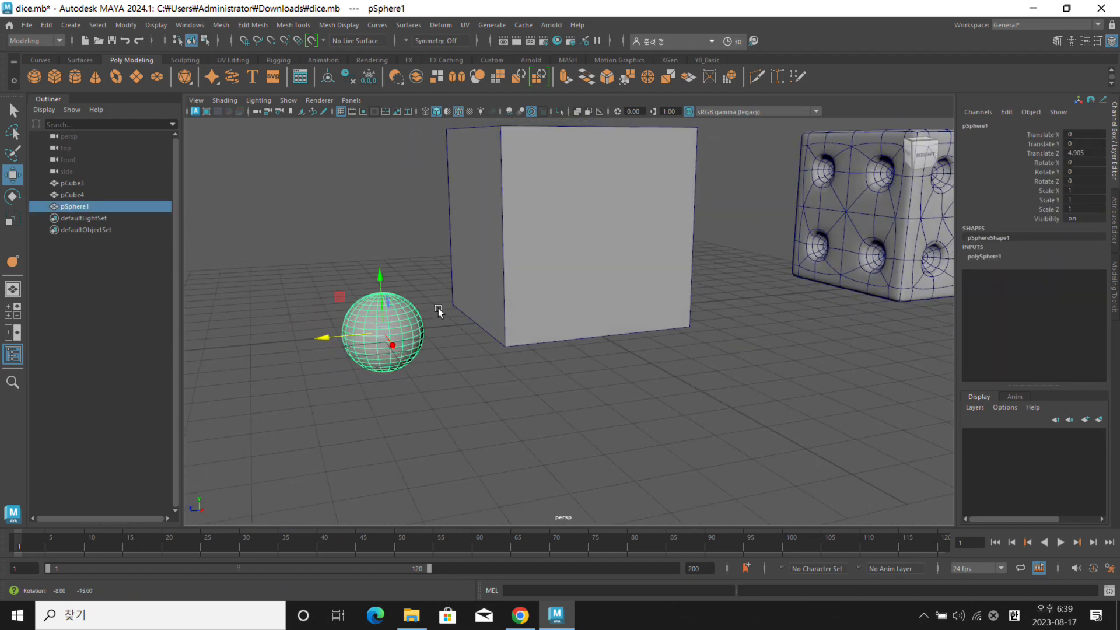
mouse_move(512, 302)
left_mouse_down("alt")
mouse_move(499, 315)
mouse_move(425, 325)
mouse_move(505, 320)
left_mouse_up("alt")
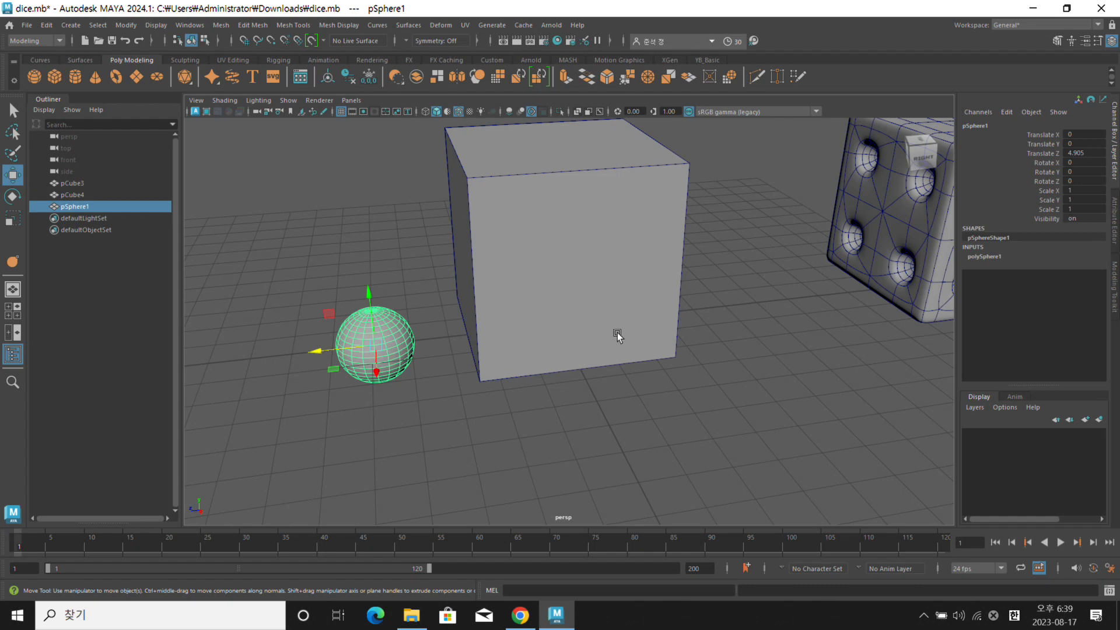
left_click(990, 257)
left_click(1076, 284)
left_click(1081, 292, "shift")
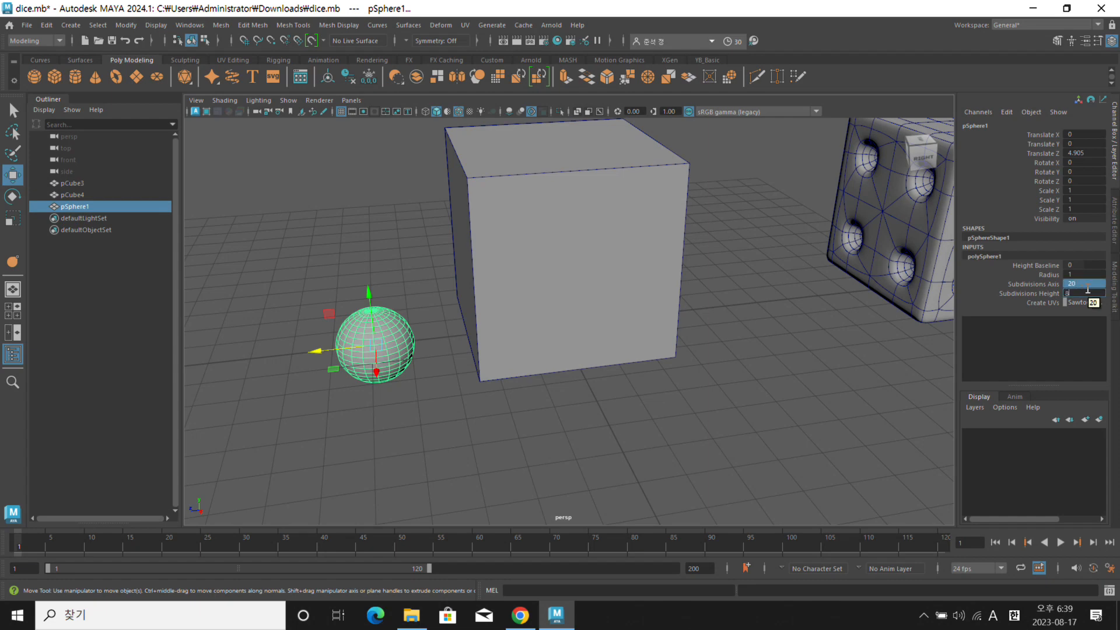
type("8")
key("Return")
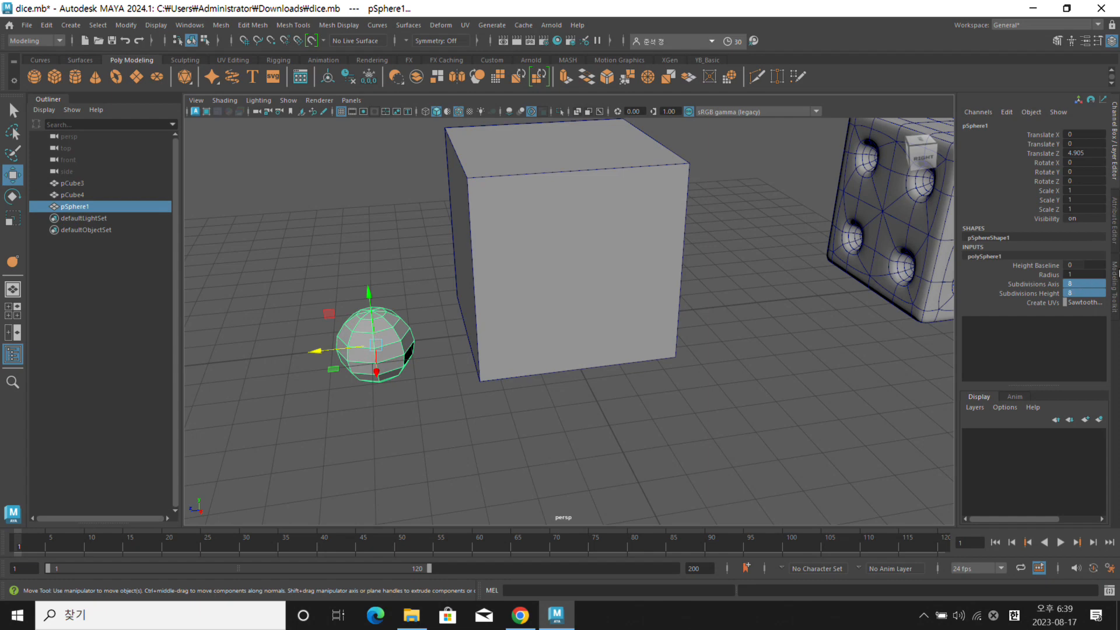
Compare the low-poly sphere with the plain cube from several angles, selecting each in turn
left_click(707, 427)
left_click_drag(627, 391, 570, 303, "alt")
left_click(489, 360)
mouse_move(610, 344)
left_mouse_down("alt")
mouse_move(604, 315)
mouse_move(608, 329)
left_mouse_up("alt")
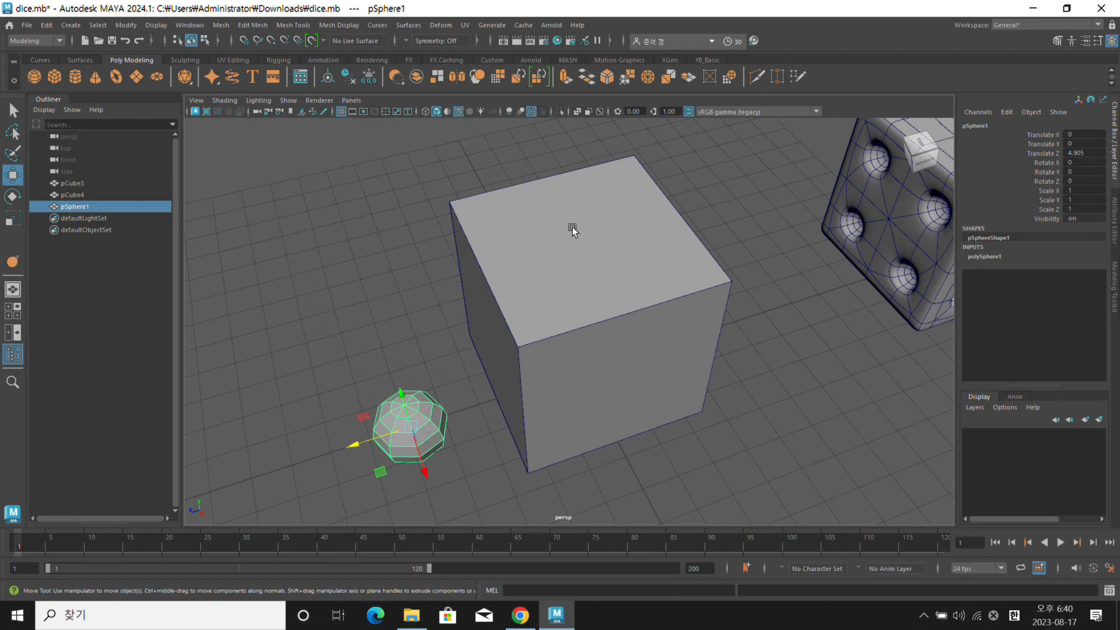
left_click_drag(619, 325, 588, 312, "alt")
middle_click_drag(656, 336, 577, 326, "alt")
left_click_drag(576, 325, 623, 310, "alt")
left_click(597, 323)
left_click_drag(632, 352, 641, 325, "alt")
middle_click_drag(428, 297, 449, 318, "alt")
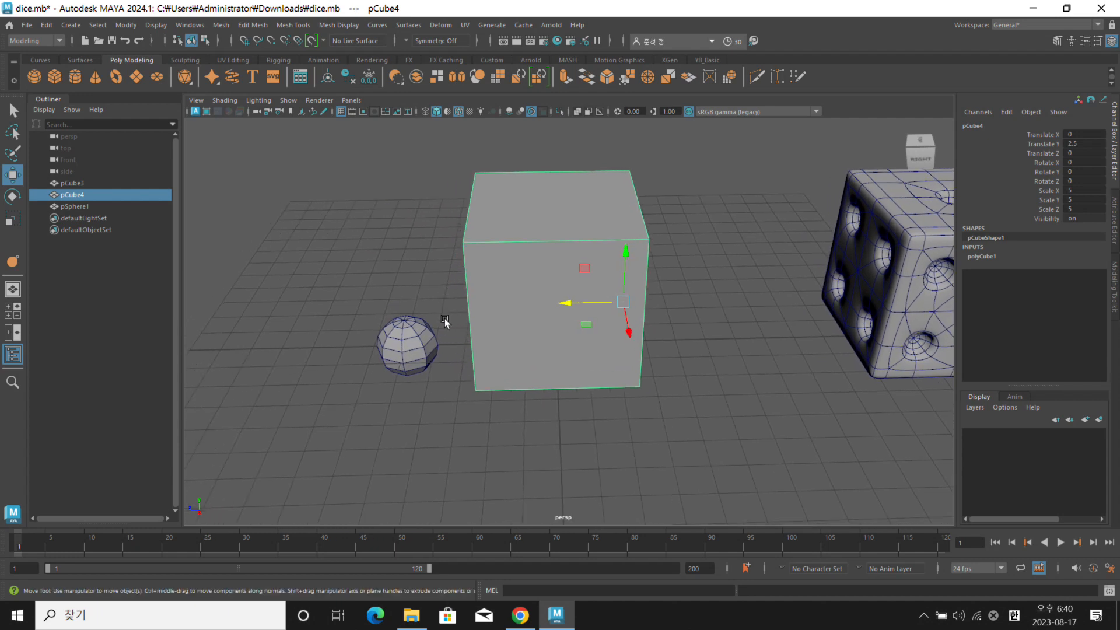
left_click(430, 335)
left_click_drag(450, 325, 450, 333, "alt")
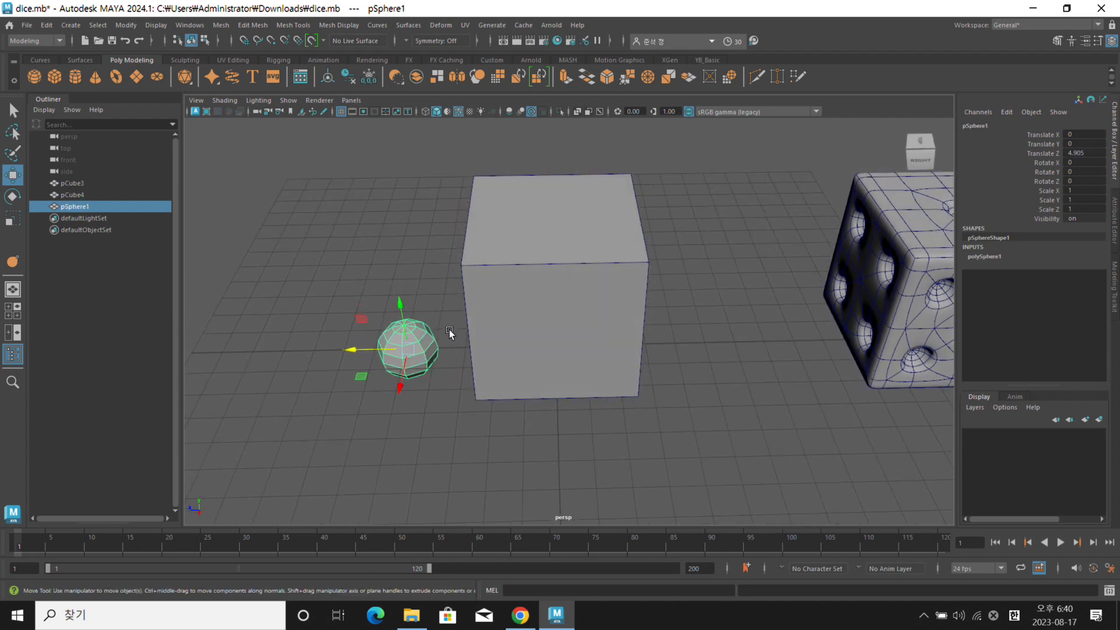
left_click_drag(527, 282, 565, 281, "alt")
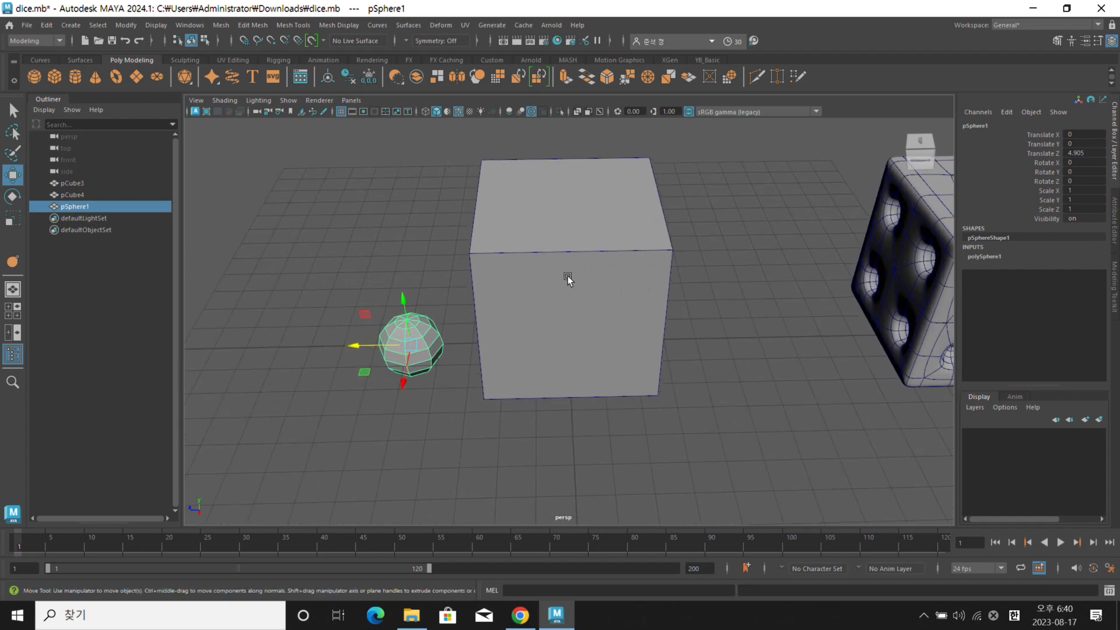
Select the cube, open the Mesh Tools commands in a floating window, and activate Insert Edge Loop
left_click(692, 253)
left_click(610, 230)
left_click_drag(597, 222, 629, 252, "alt")
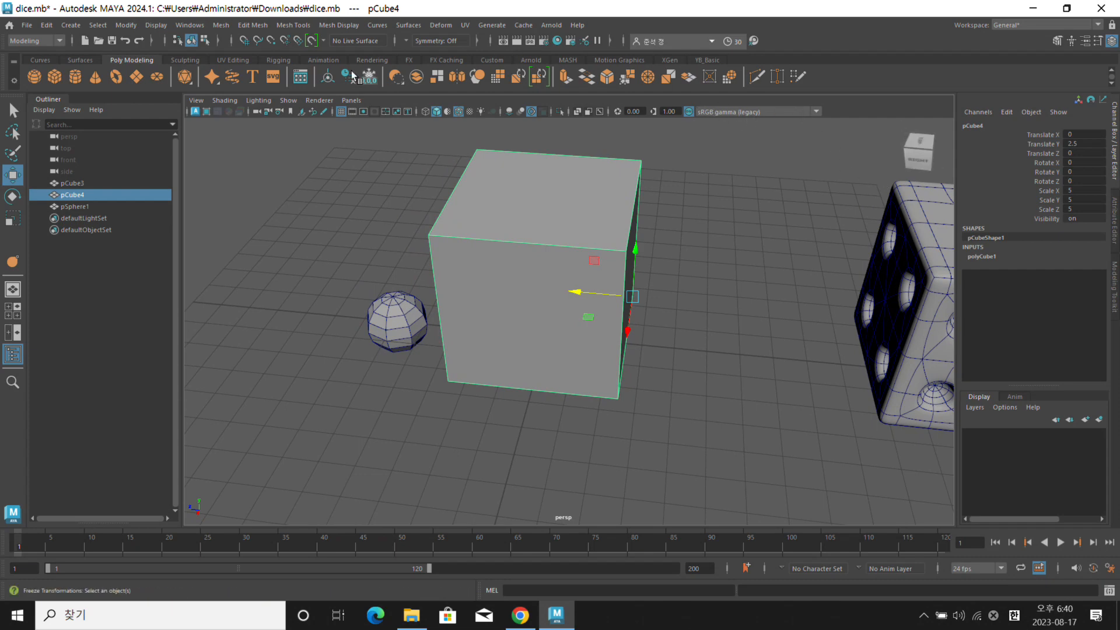
left_click(126, 25)
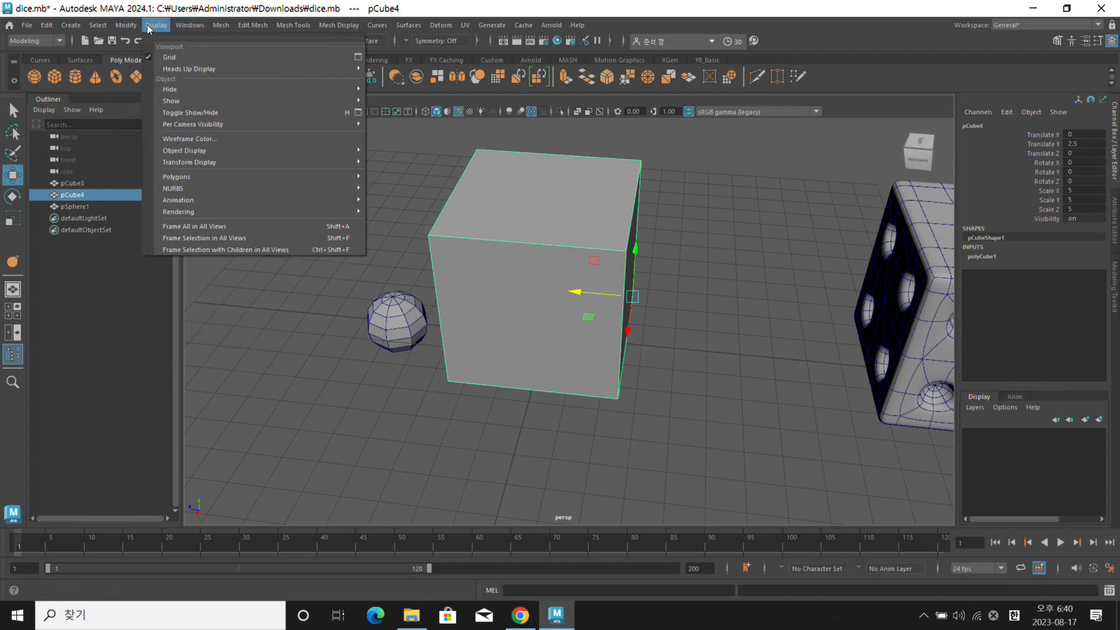
mouse_move(260, 31)
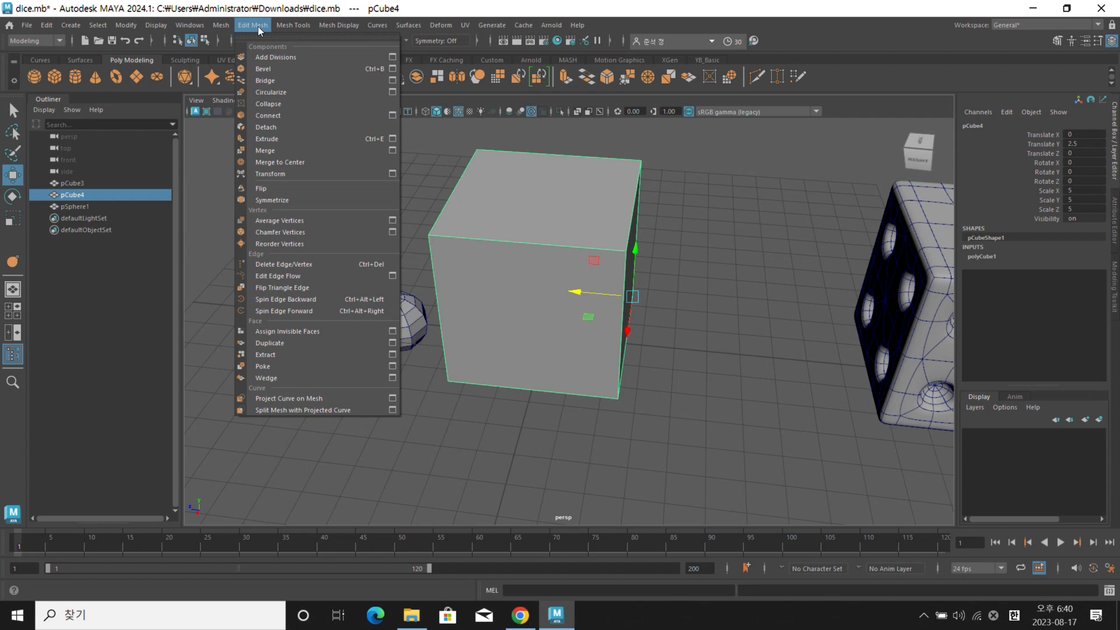
mouse_move(293, 32)
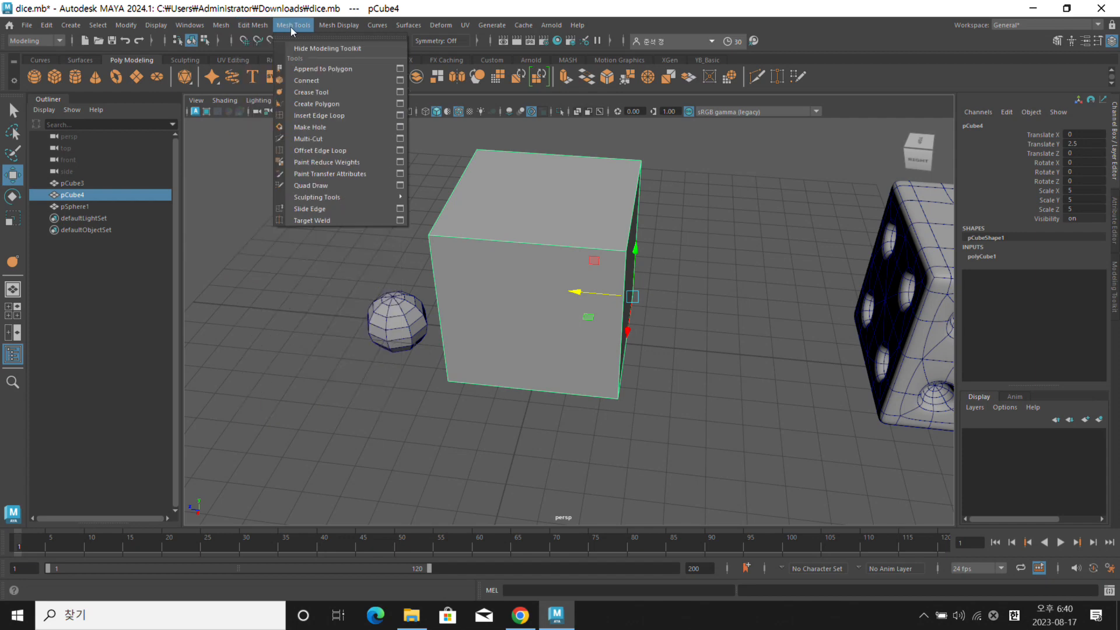
left_click(296, 36)
left_click_drag(309, 38, 238, 136)
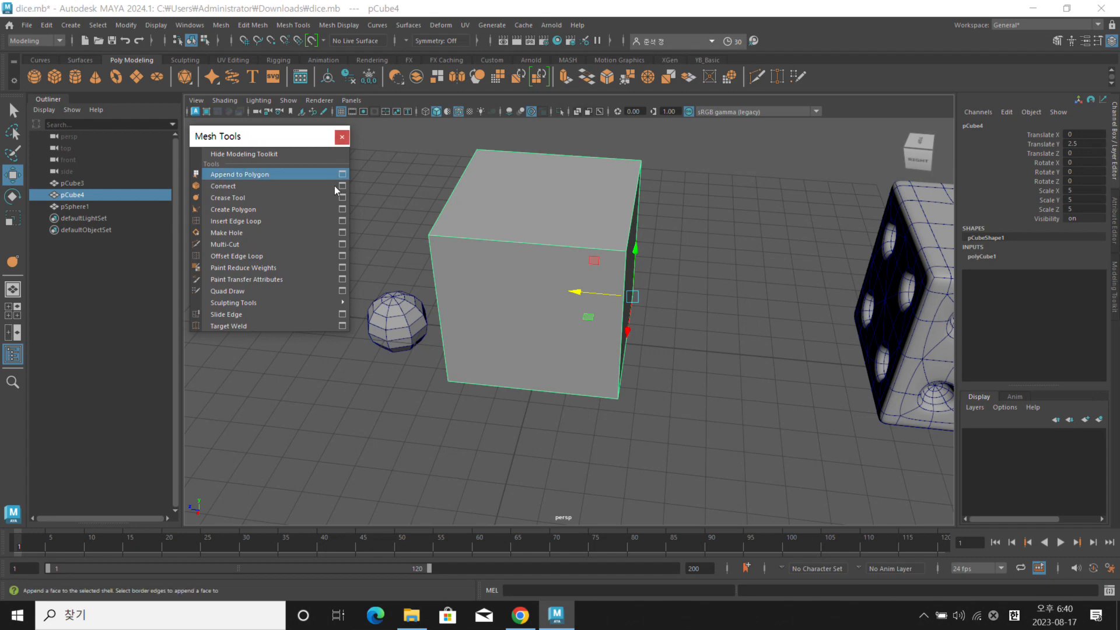
left_click(269, 222)
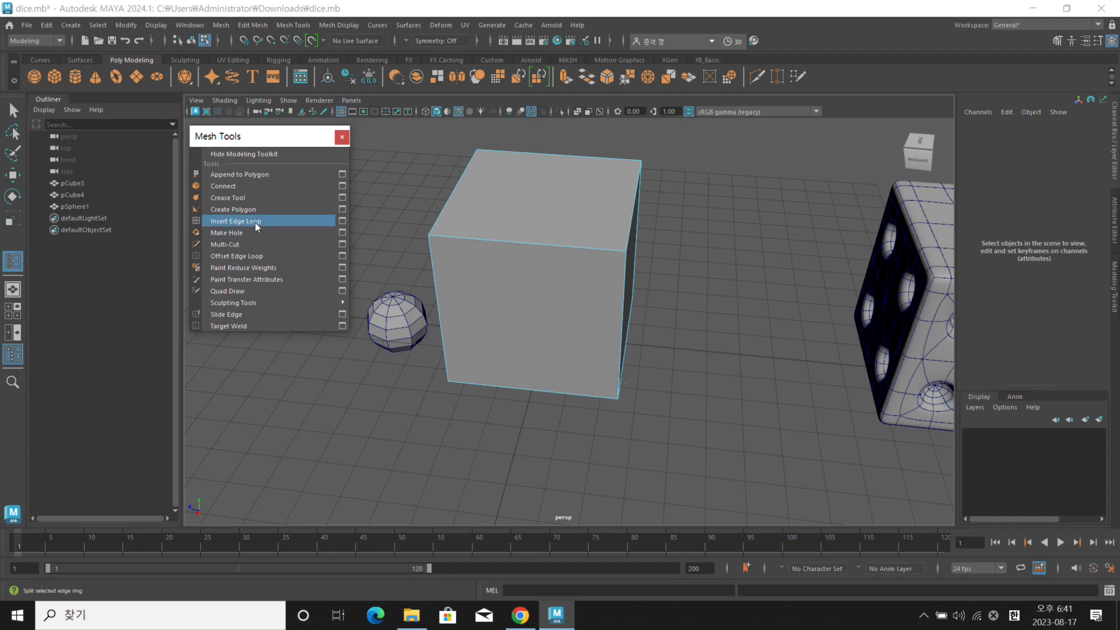
Configure the Insert Edge Loop tool for Multiple edge loops with the number of edge loops set to 3
double_click(13, 263)
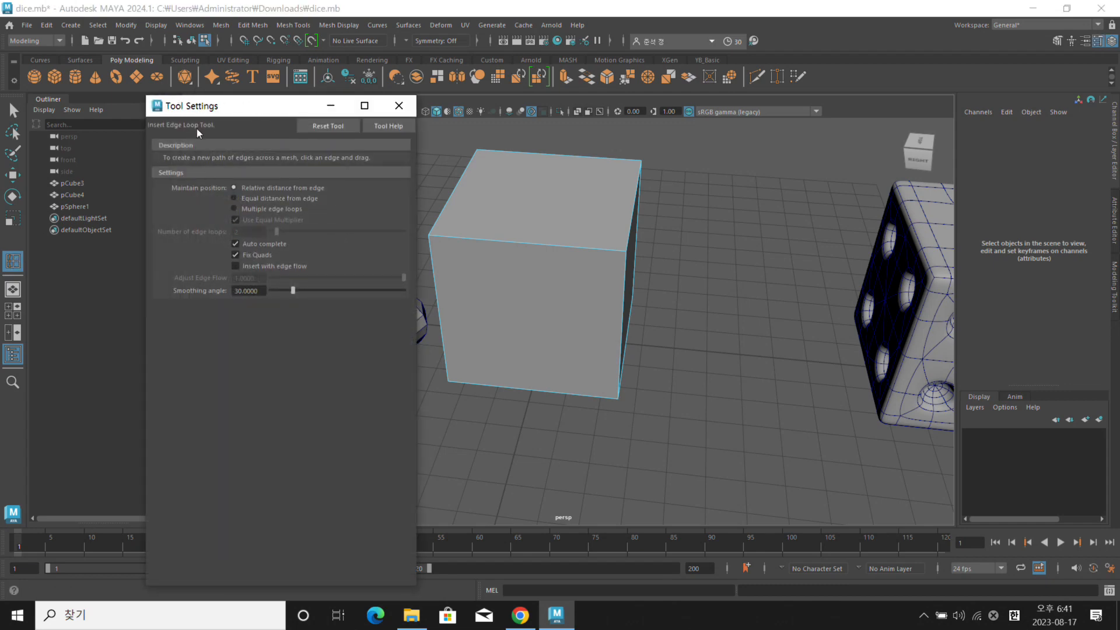
left_click_drag(251, 111, 197, 120)
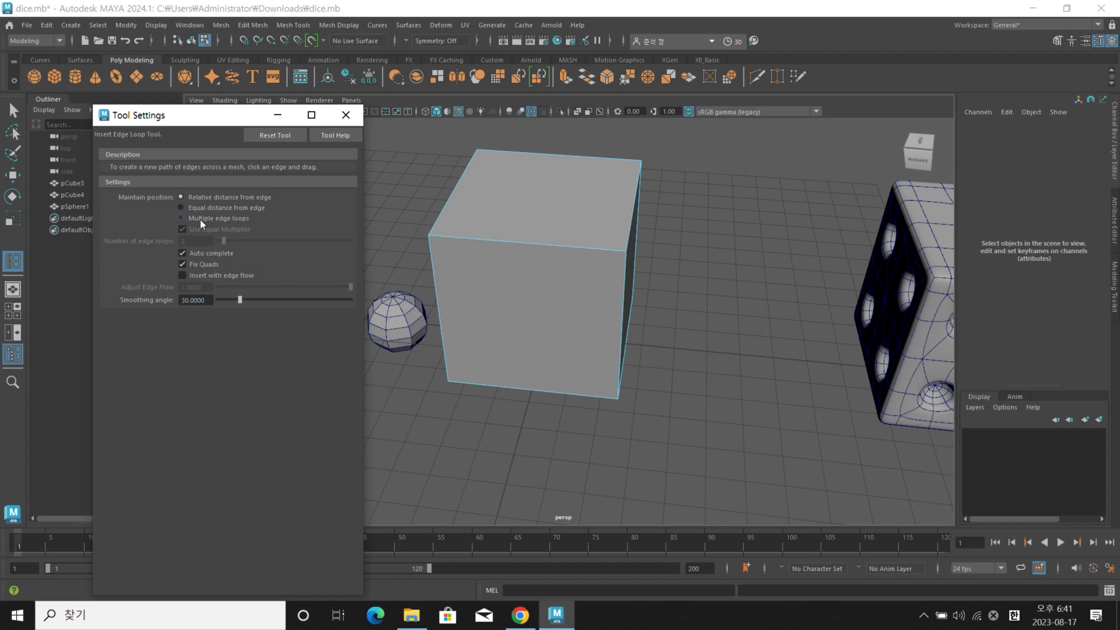
left_click(180, 218)
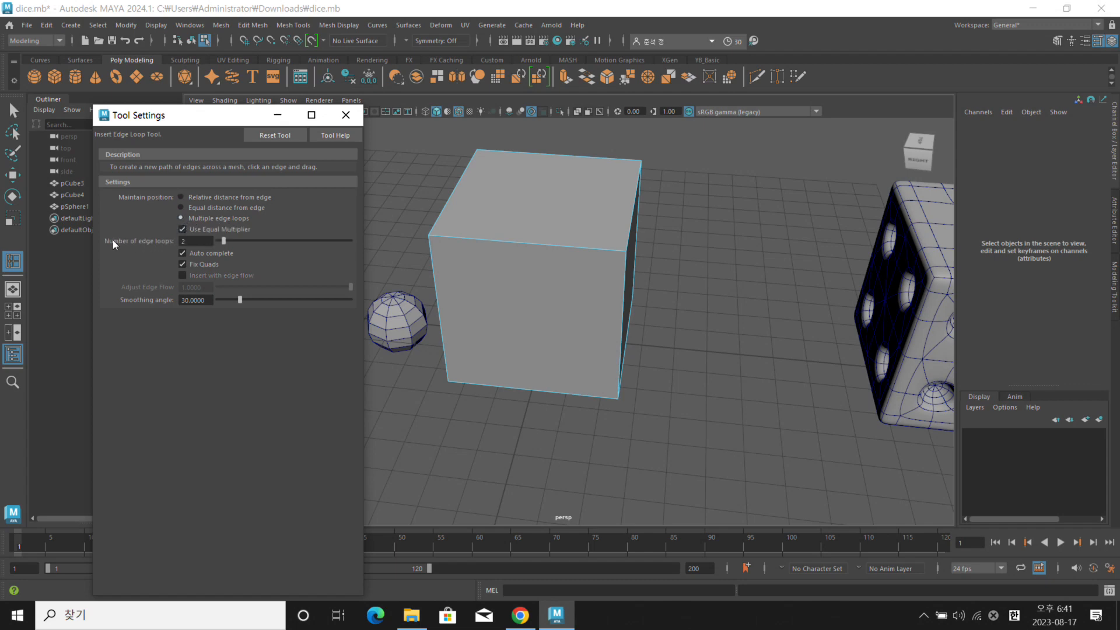
left_click_drag(191, 241, 160, 240)
key("Return")
left_click_drag(194, 110, 222, 117)
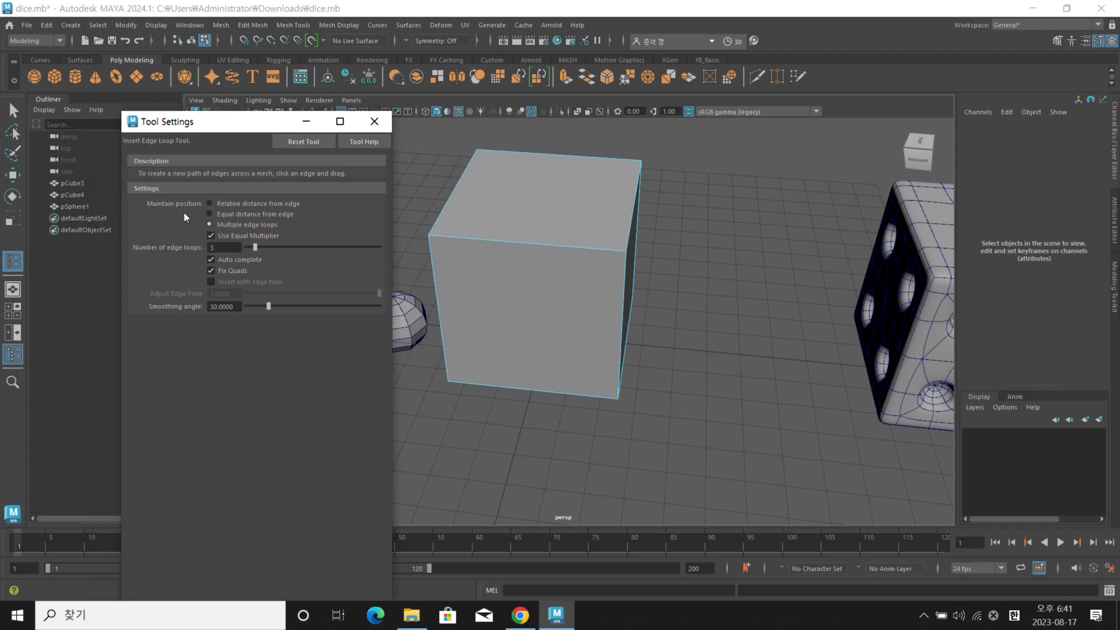
Try two edge loops around the cube with Relative distance from edge and undo the second one
left_click(209, 225)
double_click(223, 247)
left_click(231, 205)
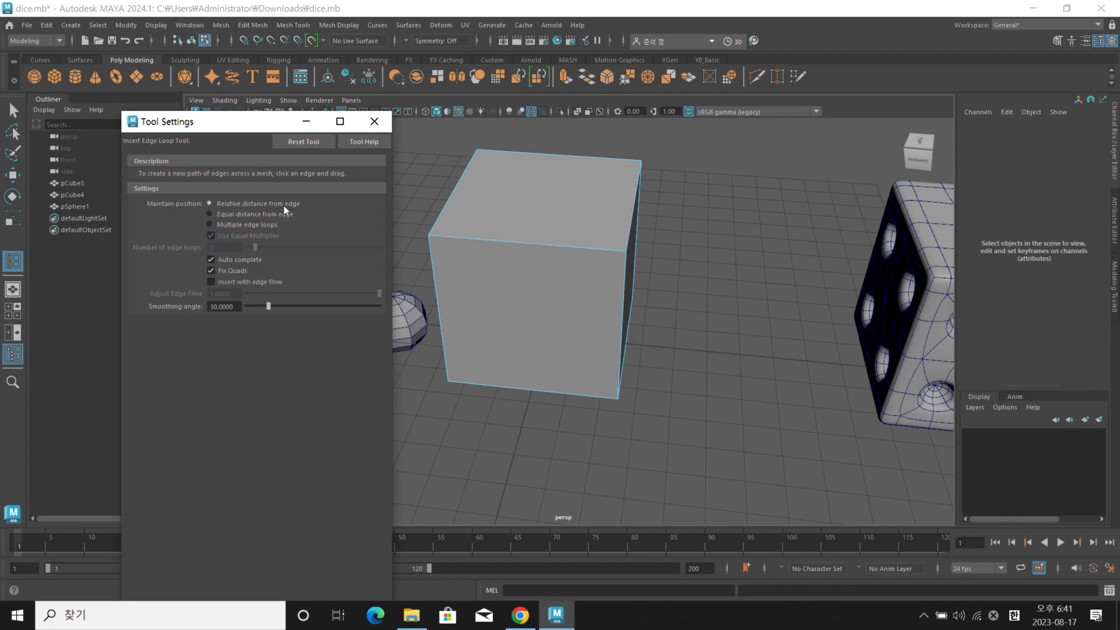
left_click_drag(488, 220, 516, 205, "alt")
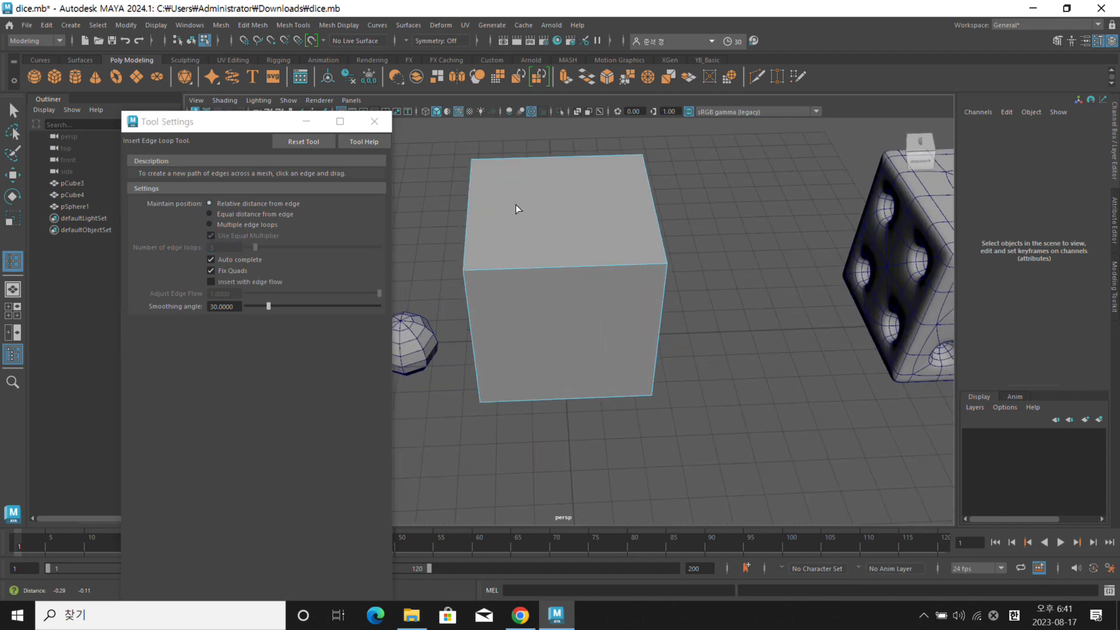
left_click(505, 158)
mouse_move(548, 159)
left_mouse_down()
mouse_move(524, 164)
mouse_move(554, 166)
left_mouse_up()
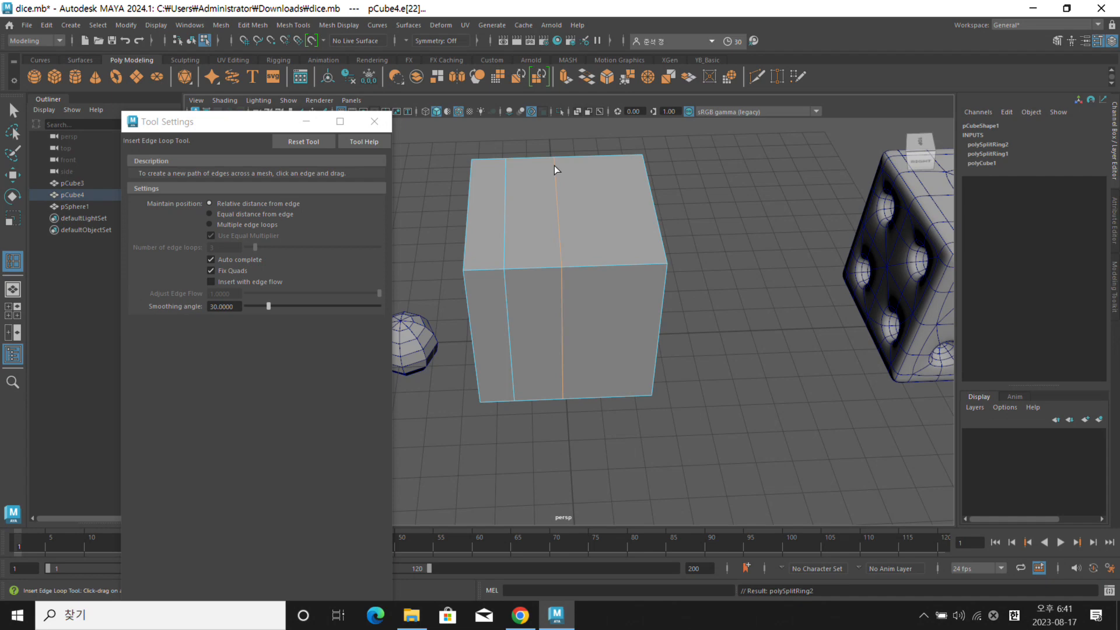
key("ctrl+z")
key("ctrl+z")
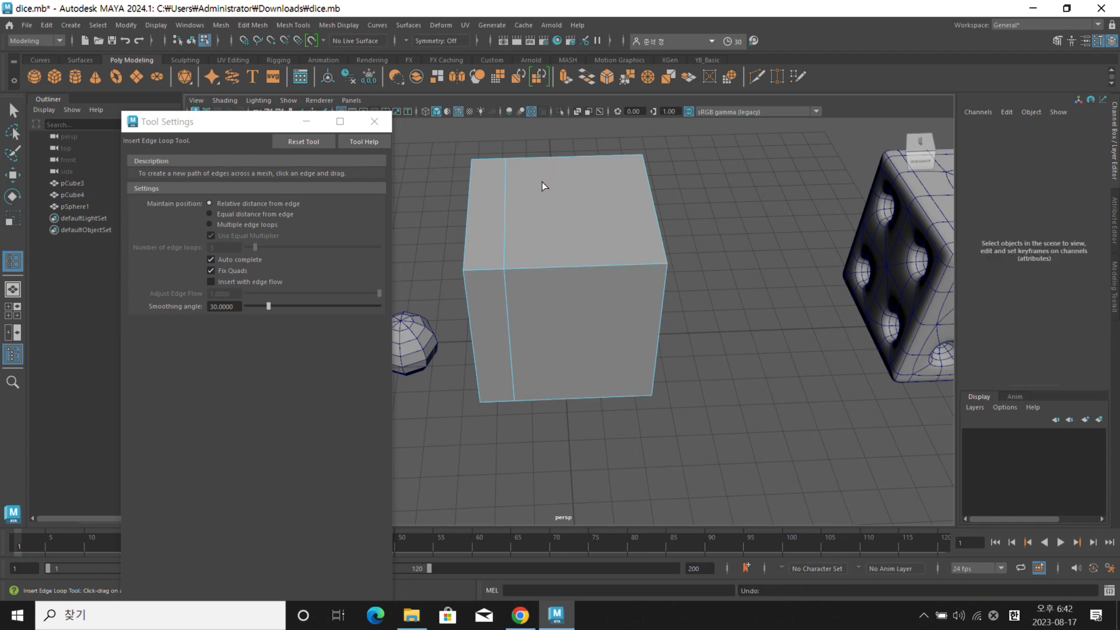
Try several more parallel edge loops at freely chosen positions between the cube's two opposite sides
left_click_drag(541, 180, 521, 186, "alt")
middle_click_drag(470, 192, 446, 188, "alt")
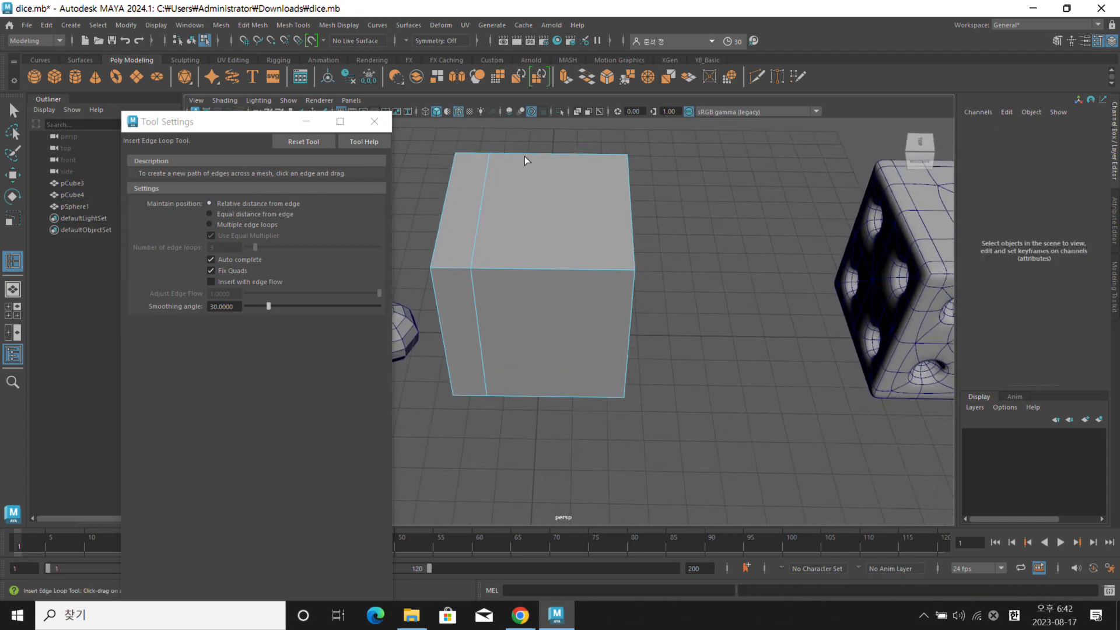
left_click(530, 154)
left_click(568, 152)
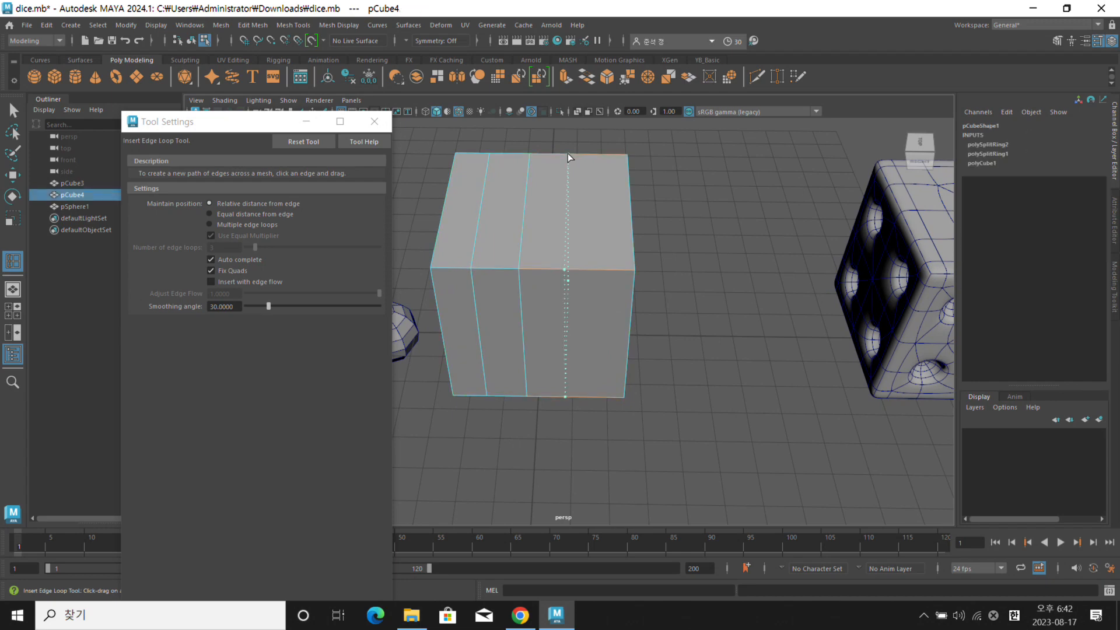
left_click_drag(617, 187, 590, 181, "alt")
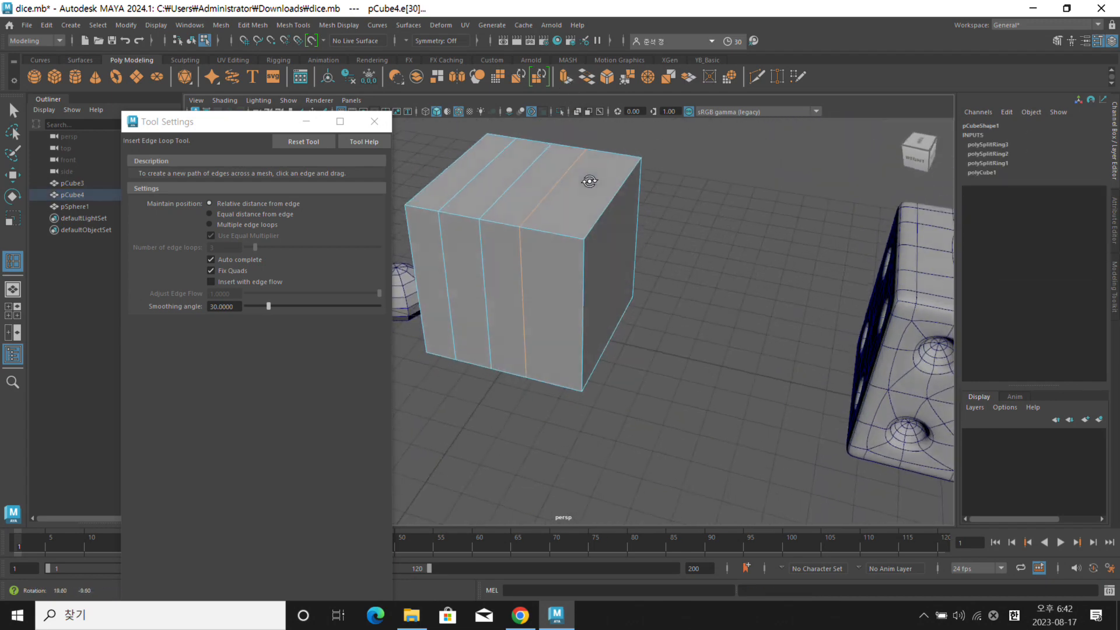
left_click_drag(536, 234, 549, 242, "alt")
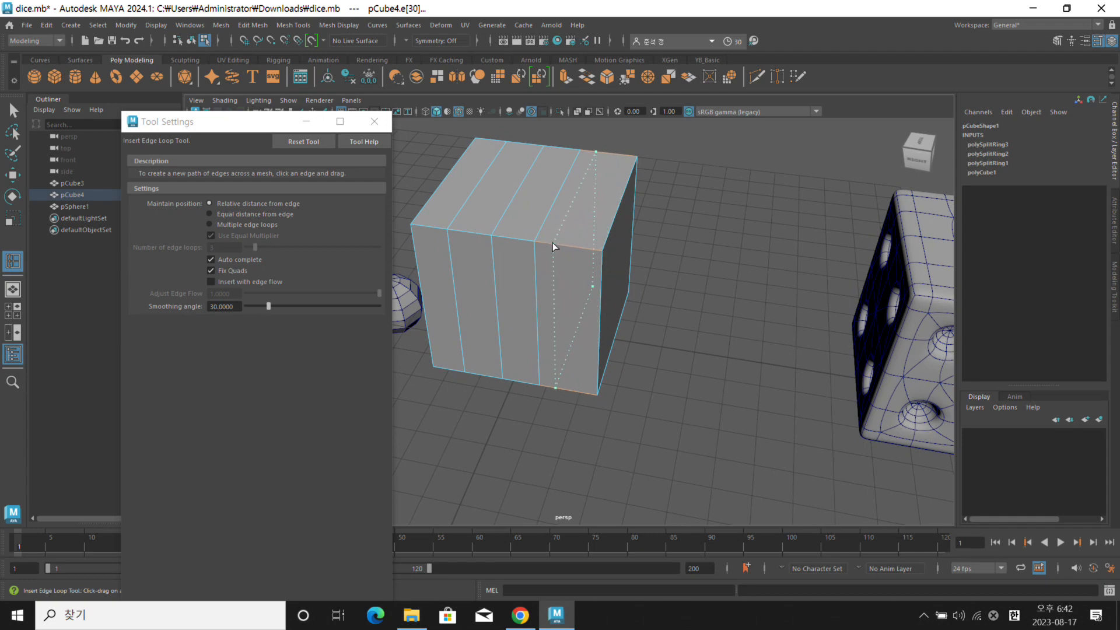
left_click(575, 246)
left_click(522, 239)
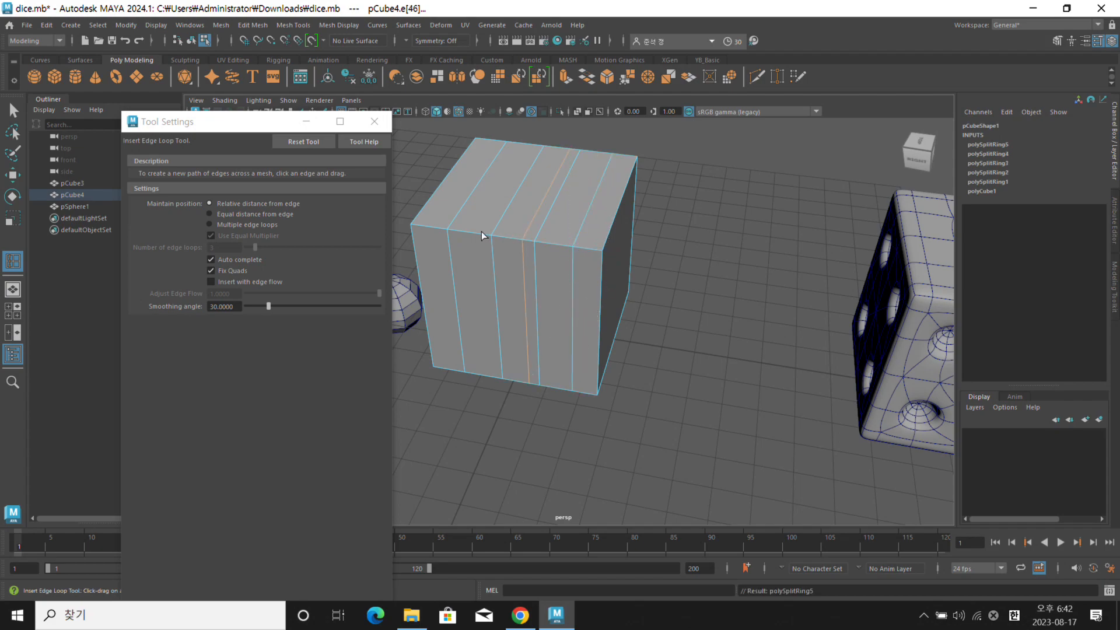
left_click(481, 233)
left_click(439, 227)
mouse_move(513, 229)
left_mouse_down("alt")
mouse_move(510, 180)
mouse_move(440, 151)
mouse_move(425, 213)
mouse_move(513, 229)
left_mouse_up("alt")
Undo all the trial edge loops on the cube
key("ctrl+z")
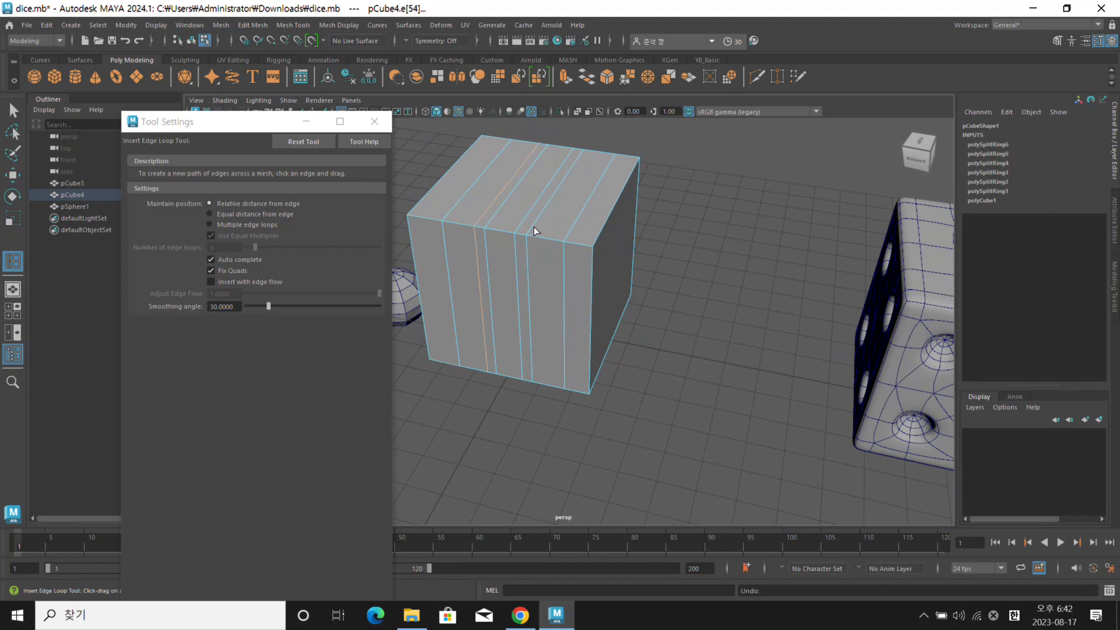
key("ctrl+z")
key("ctrl+z")
key("ctrl+z")
key("ctrl+z")
key("ctrl+z")
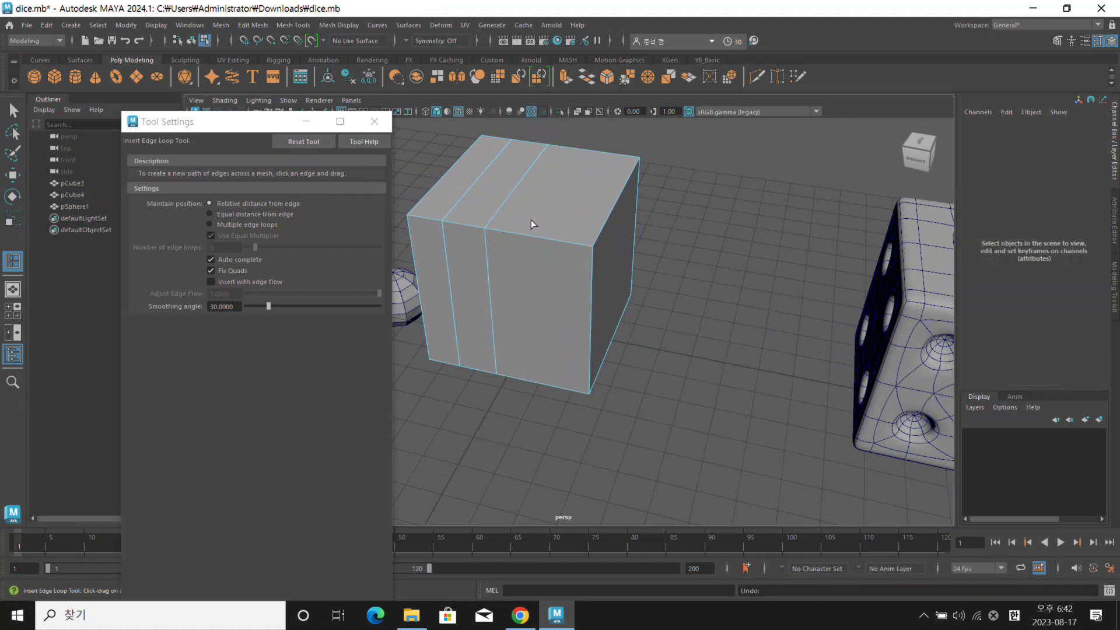
key("ctrl+z")
key("ctrl+z")
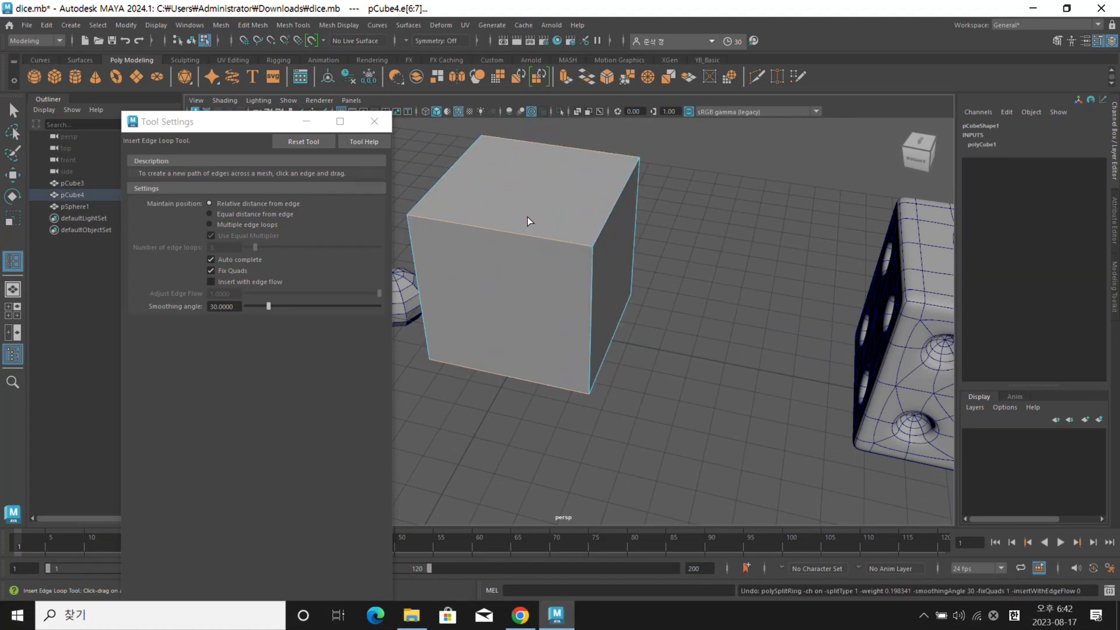
Switch to Equal distance from edge, try edge loops on the cube, and undo them
left_click_drag(523, 217, 478, 211, "alt")
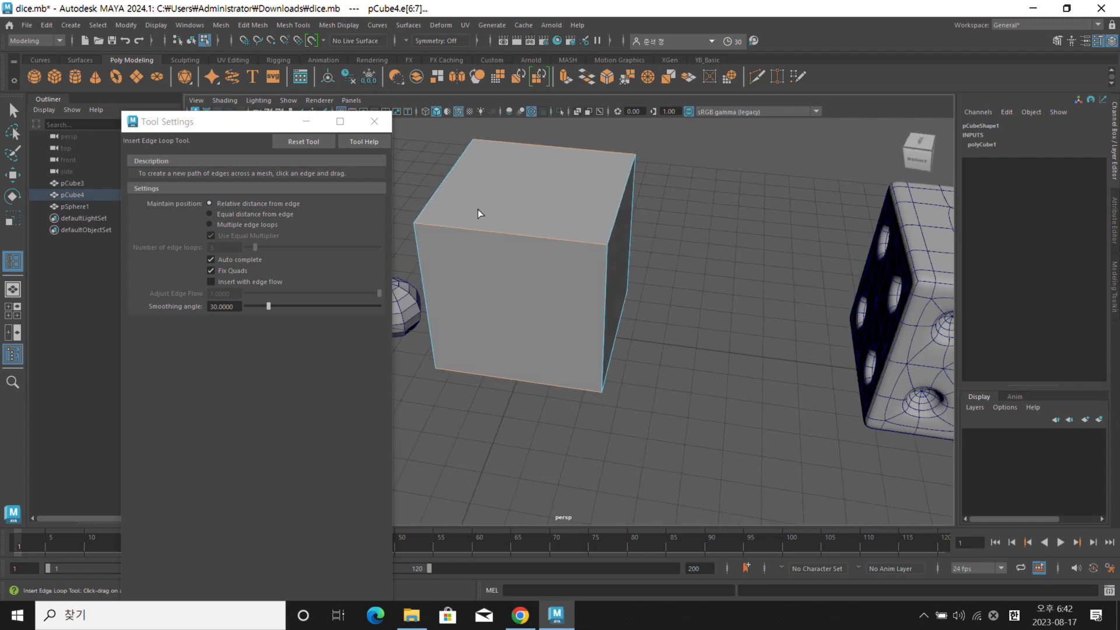
left_click(245, 214)
middle_click_drag(444, 216, 499, 204, "alt")
left_click(520, 237)
left_click(589, 245)
key("ctrl+z")
key("ctrl+z")
key("ctrl+z")
key("ctrl+z")
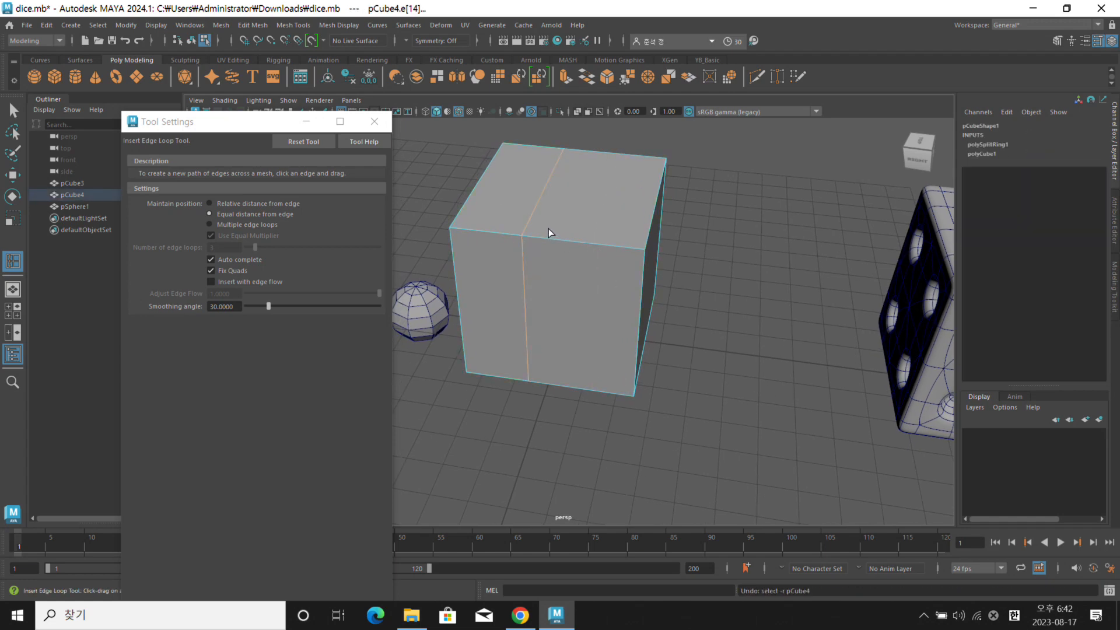
key("ctrl+z")
Switch the Insert Edge Loop tool to Multiple edge loops and set the number of edge loops to 50
left_click(209, 224)
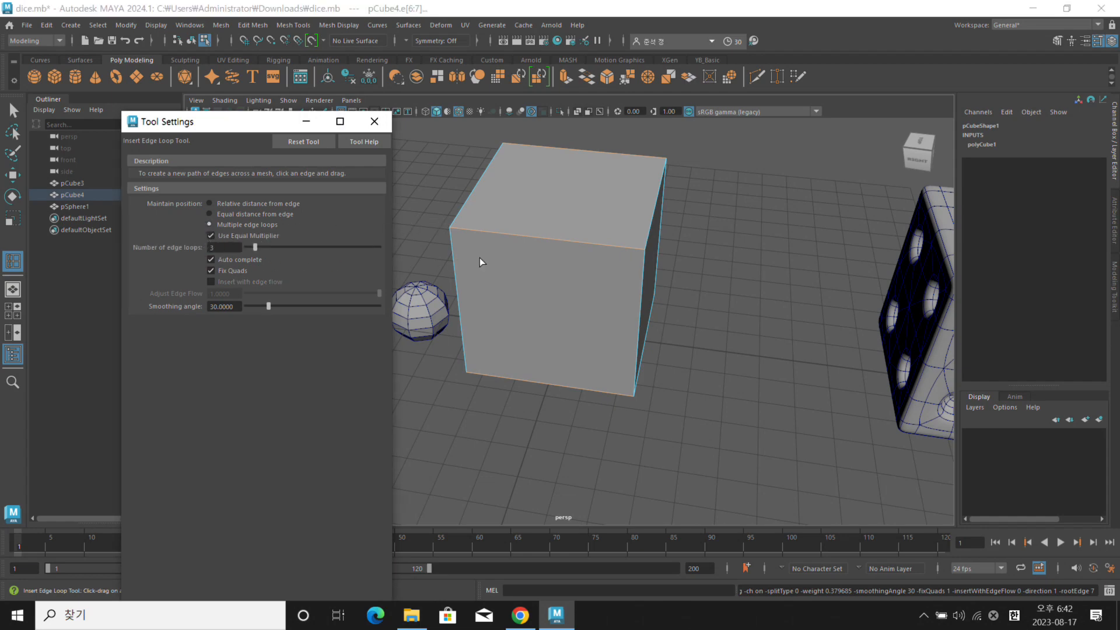
left_click_drag(523, 226, 550, 245, "alt")
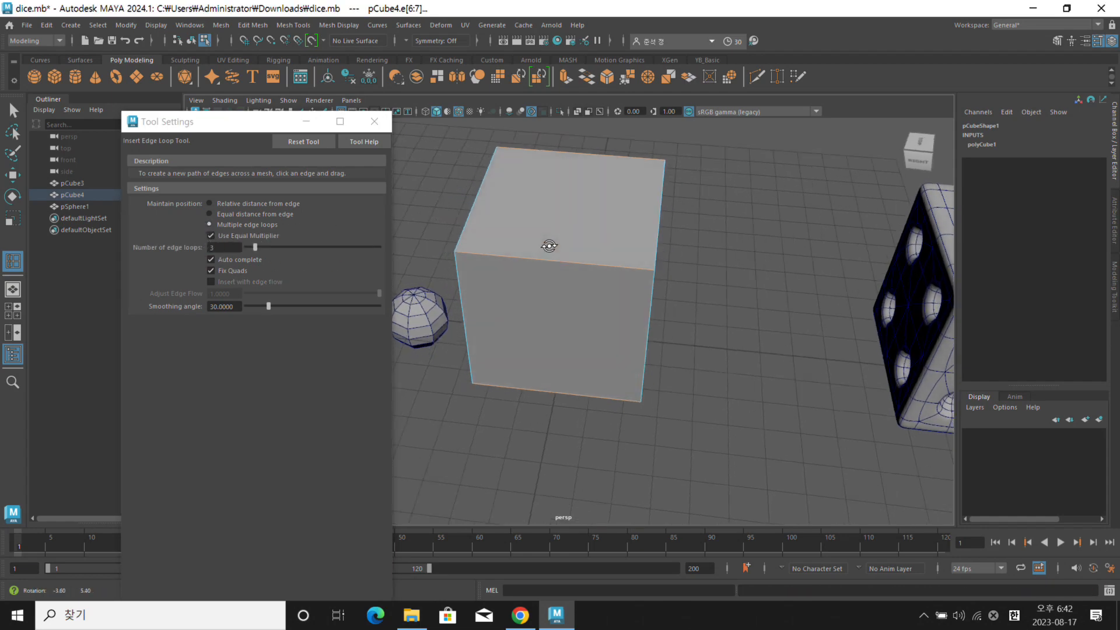
left_click(218, 246)
left_click_drag(255, 248, 388, 273)
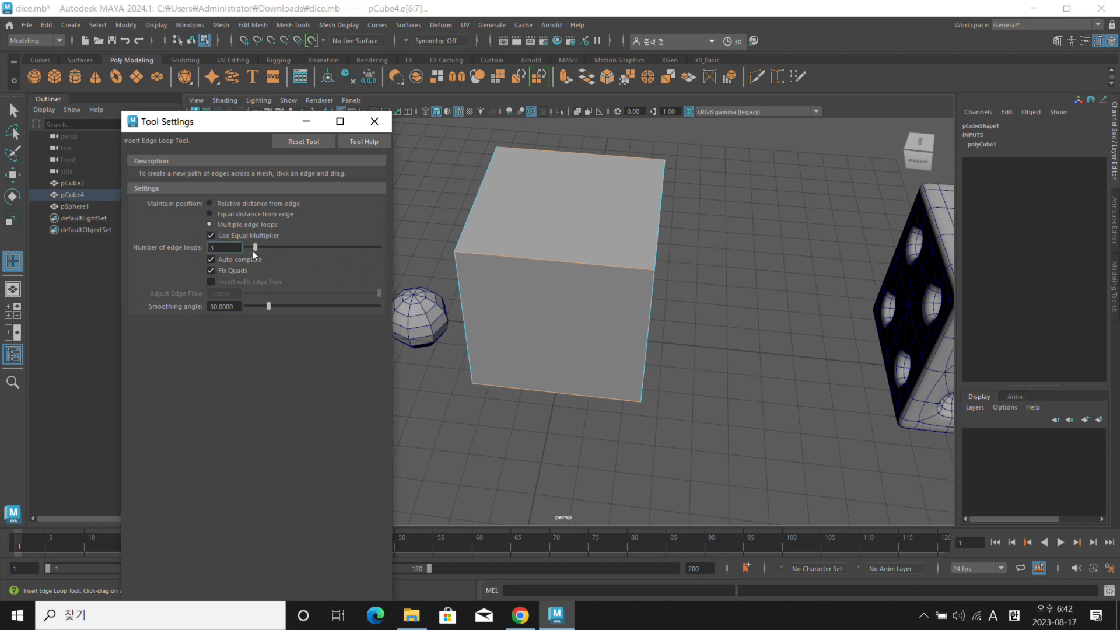
left_click_drag(311, 253, 414, 262)
Try inserting the 50 evenly spaced edge loops across the cube and undo them
left_click_drag(507, 255, 514, 247, "alt")
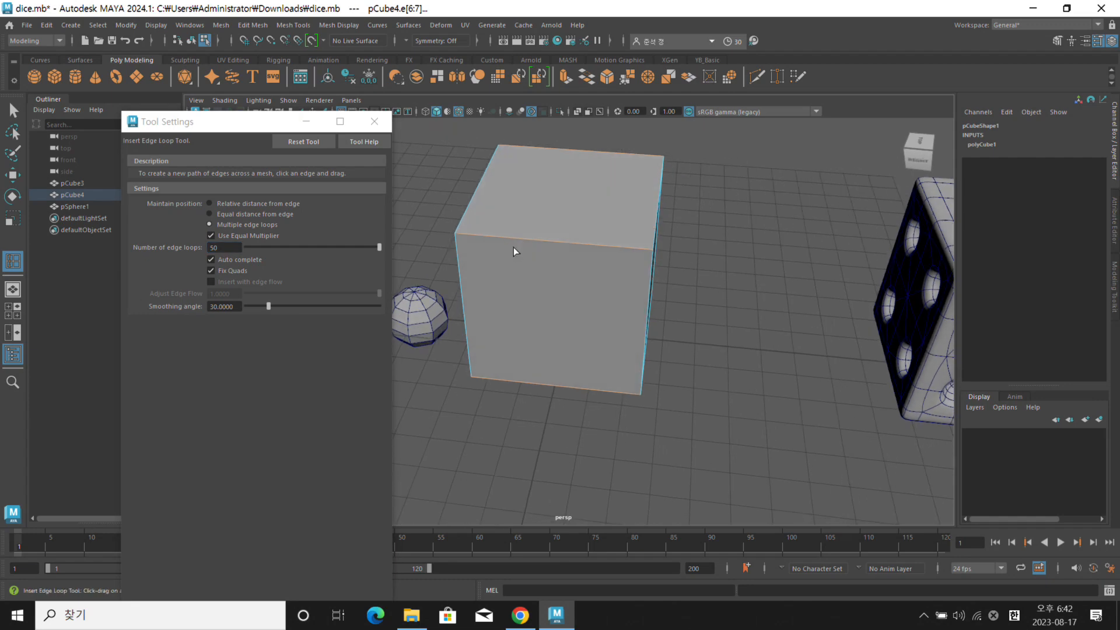
middle_click_drag(448, 227, 526, 225, "alt")
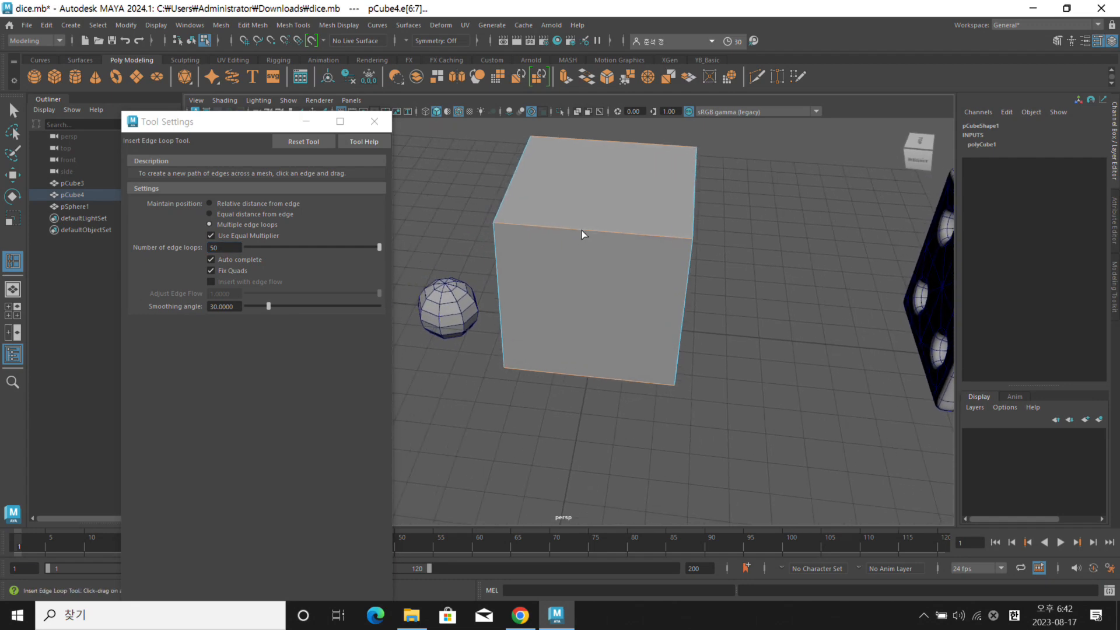
left_click_drag(582, 234, 599, 236)
right_click_drag(600, 235, 710, 255, "alt")
left_click_drag(710, 255, 607, 250, "alt")
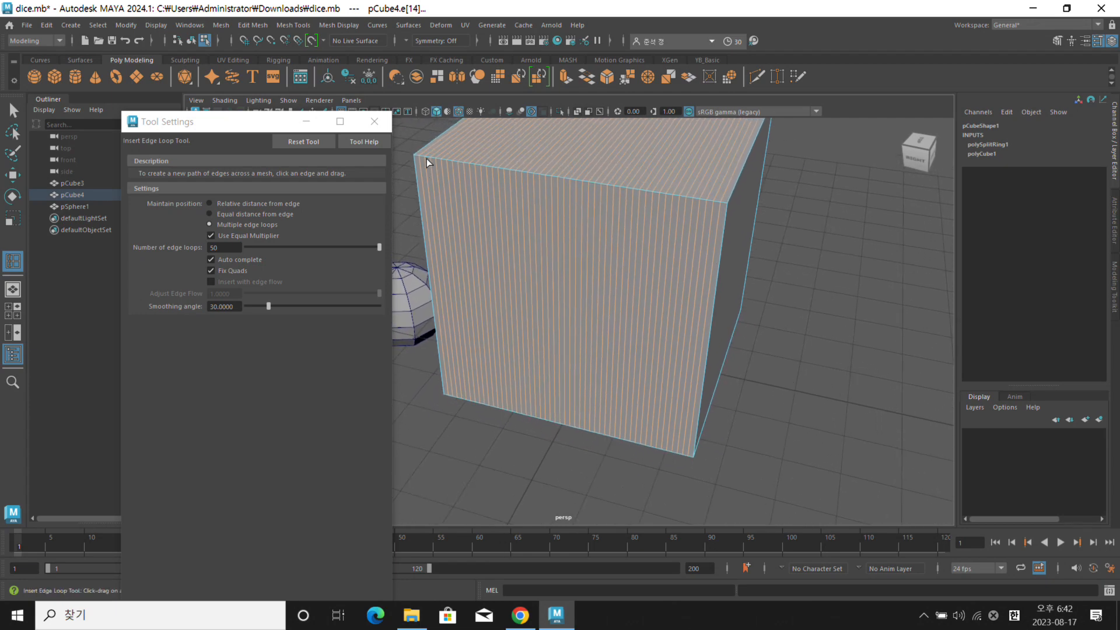
mouse_move(583, 184)
left_mouse_down("alt")
mouse_move(621, 217)
mouse_move(542, 208)
mouse_move(585, 204)
left_mouse_up("alt")
key("ctrl+z")
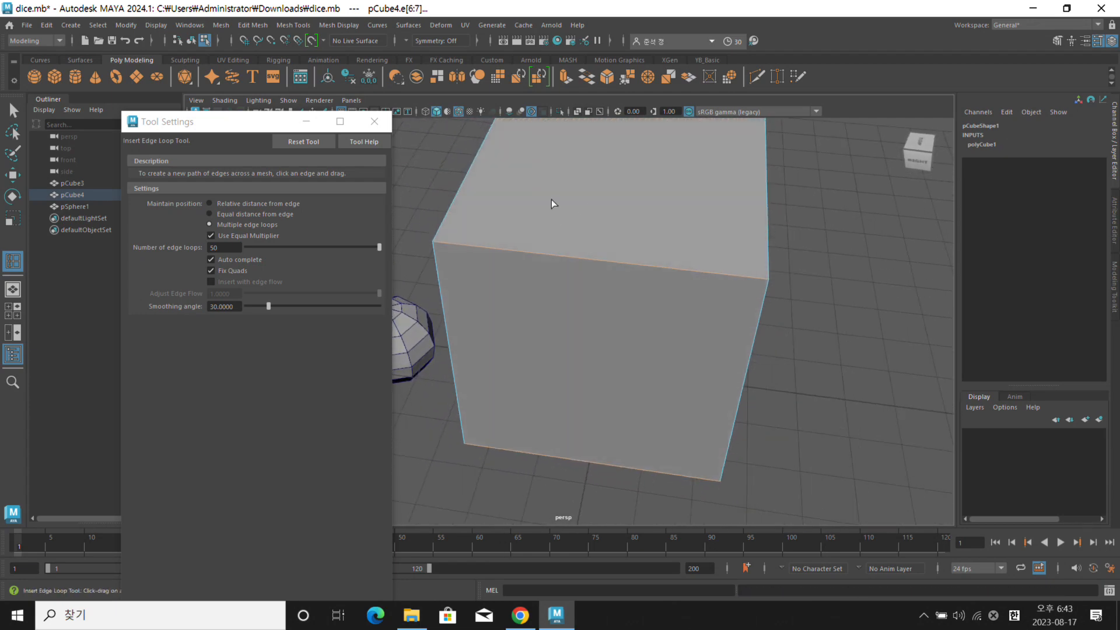
Set the number of edge loops to 3 and insert them evenly across the cube's front and top faces
left_click(224, 247)
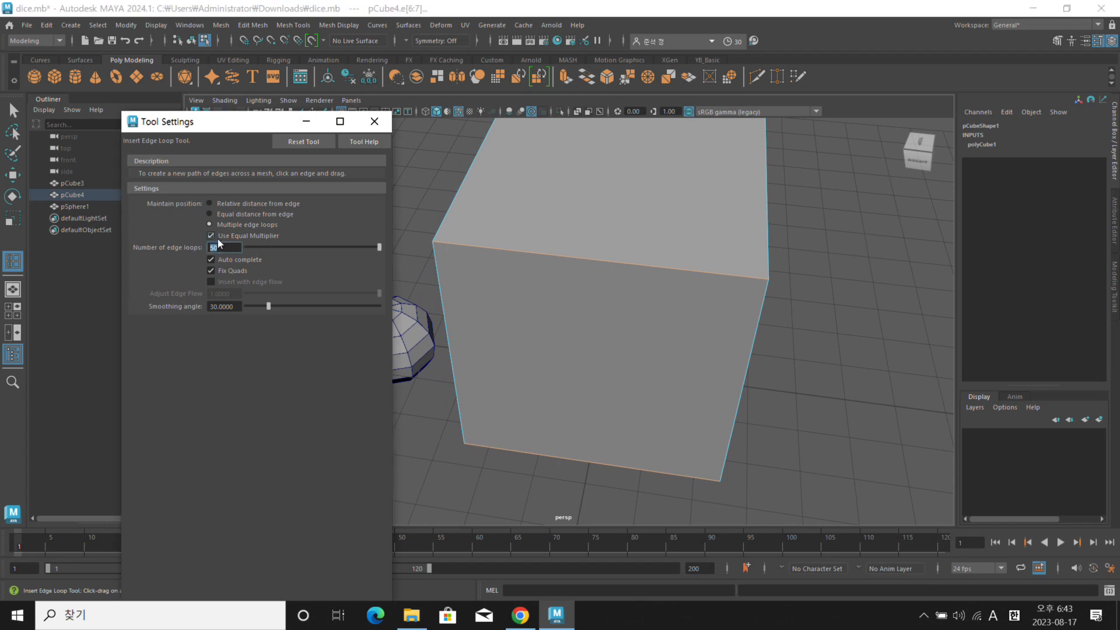
type("3")
left_click_drag(580, 264, 544, 260, "alt")
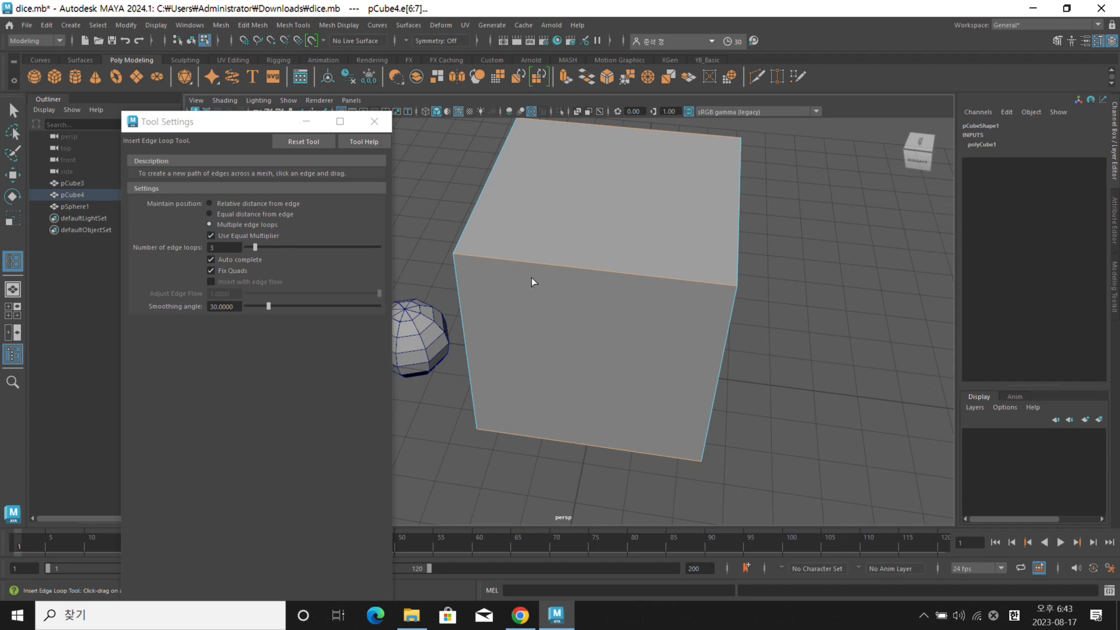
left_click(574, 267)
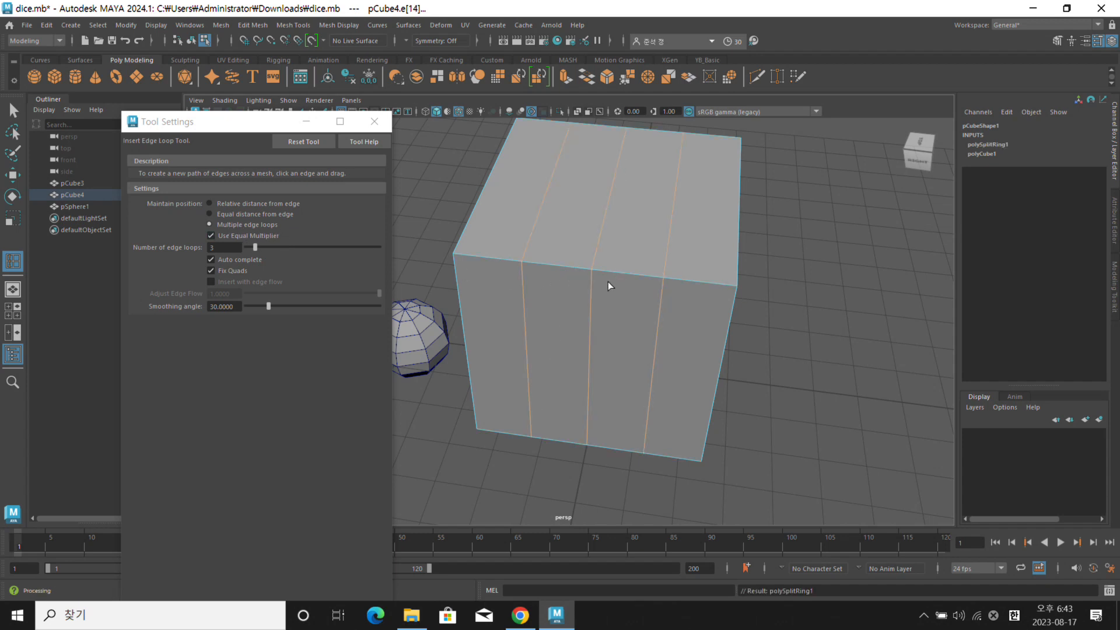
left_click_drag(608, 282, 610, 280, "alt")
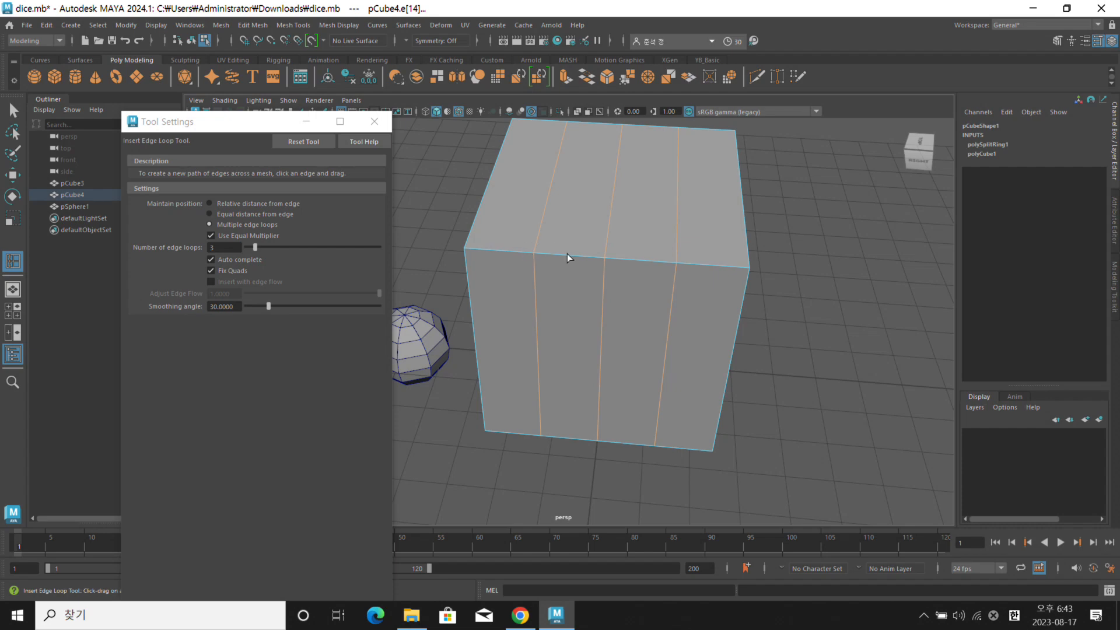
Insert three evenly spaced edge loops in each of the cube's two remaining directions to make a 4 by 4 grid per face
left_click_drag(592, 178, 710, 305, "alt")
middle_click_drag(710, 305, 671, 290, "alt")
left_click_drag(672, 290, 654, 287, "alt")
left_click(616, 274)
left_click_drag(715, 294, 679, 271, "alt")
left_click(679, 254)
left_click_drag(771, 275, 716, 267, "alt")
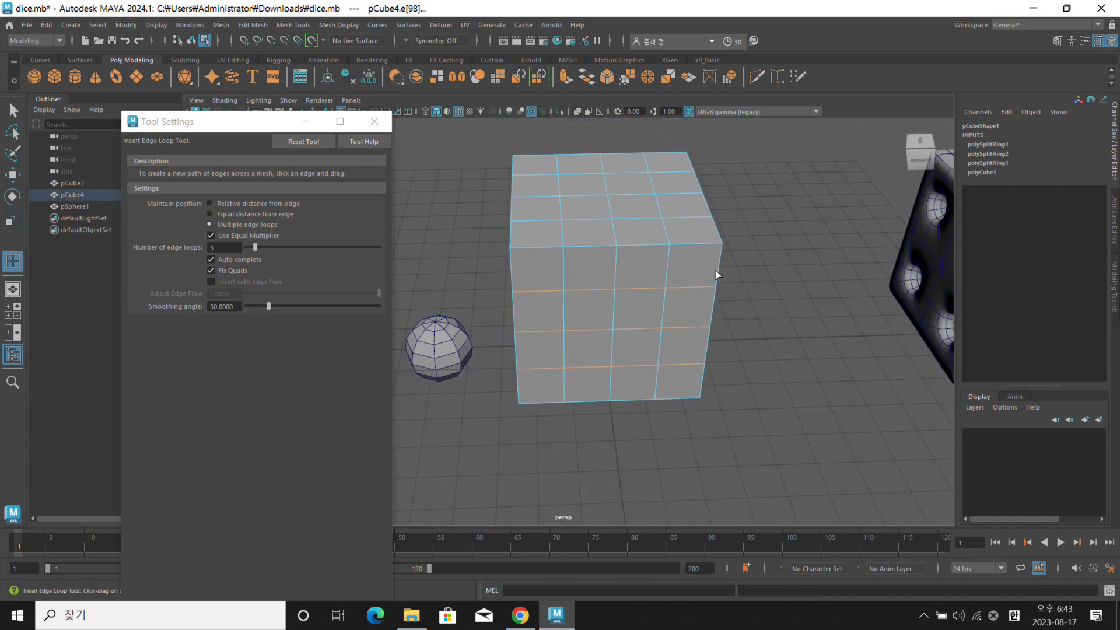
Leave the edge loop tool, return to object mode and select the divided cube
key("q")
right_click_drag(669, 231, 739, 198)
left_click(765, 242)
left_click_drag(765, 242, 799, 268, "alt")
left_click(633, 275)
left_click_drag(442, 331, 561, 268, "alt")
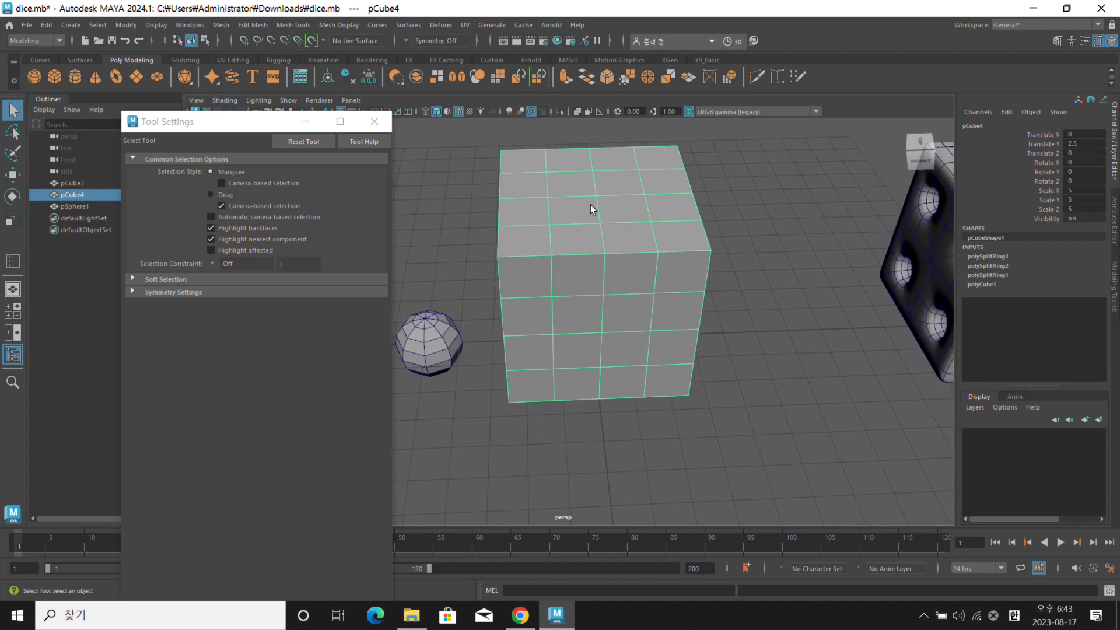
left_click(732, 252)
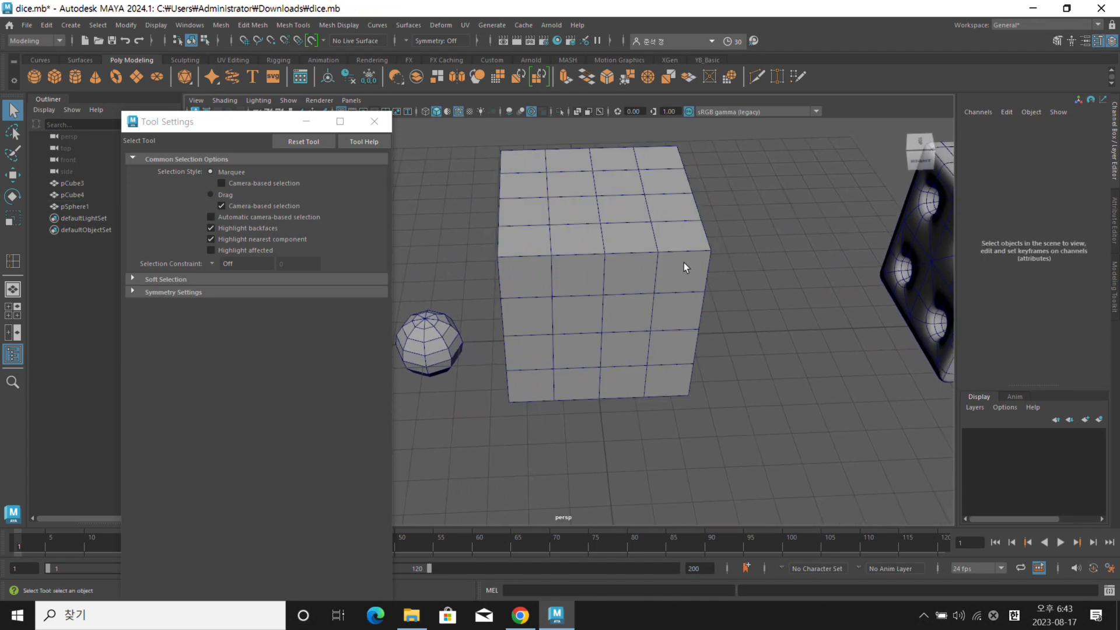
left_click(675, 296)
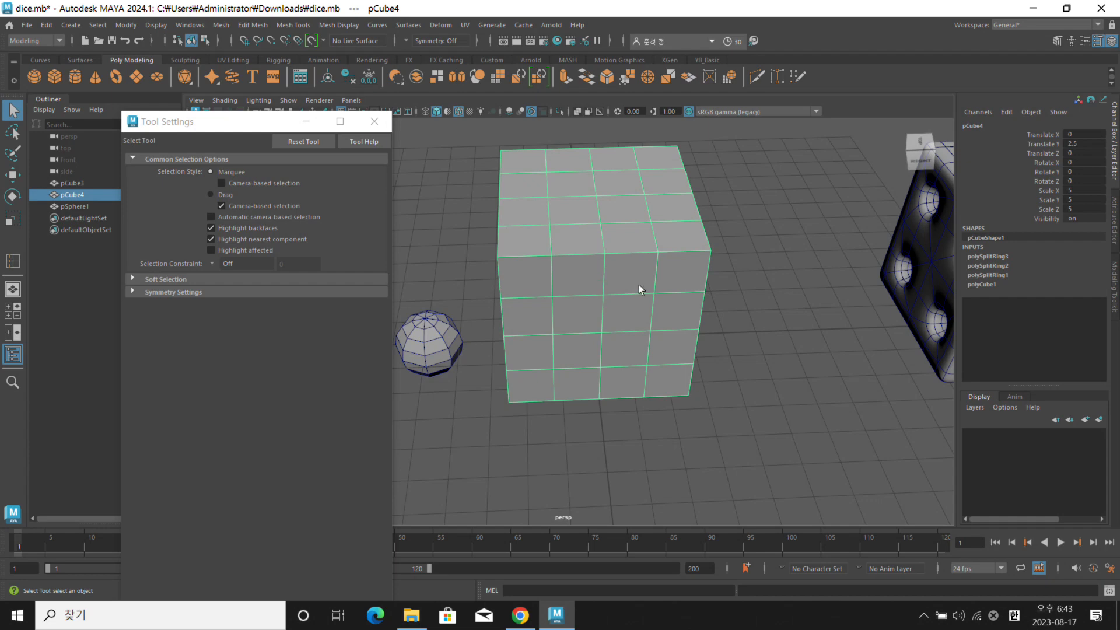
middle_click_drag(546, 272, 549, 270, "alt")
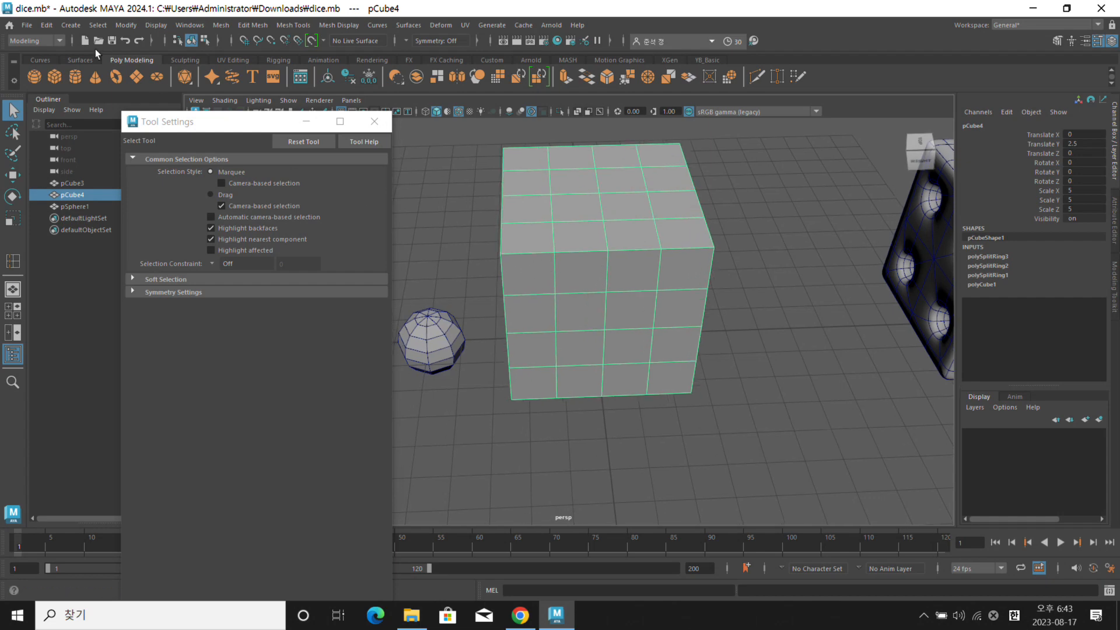
Create a comparison cube, move it past the sphere to Translate Z 7.451 and scale it uniformly to about 6.9
left_click(57, 72)
left_click_drag(845, 356, 716, 300, "alt")
key("w")
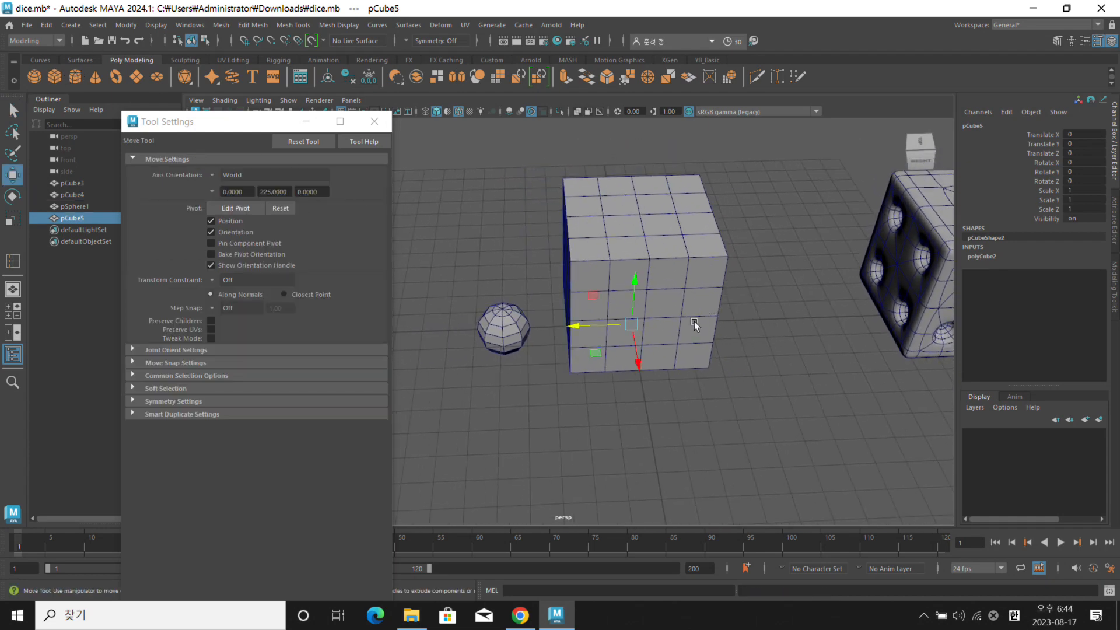
left_click_drag(600, 324, 628, 286)
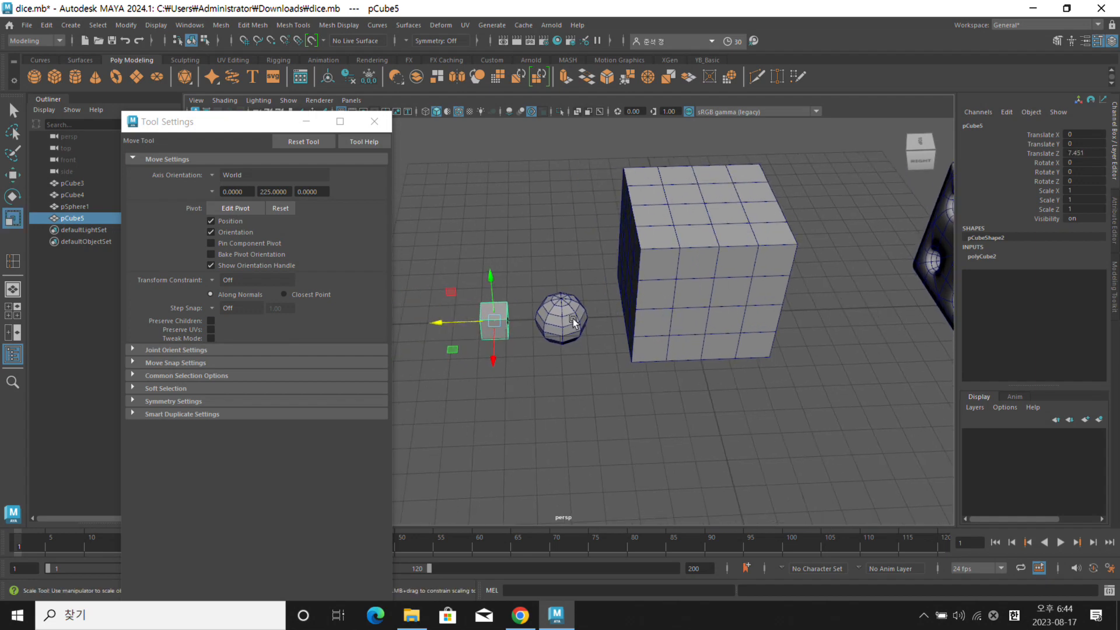
key("r")
left_click_drag(494, 319, 662, 343)
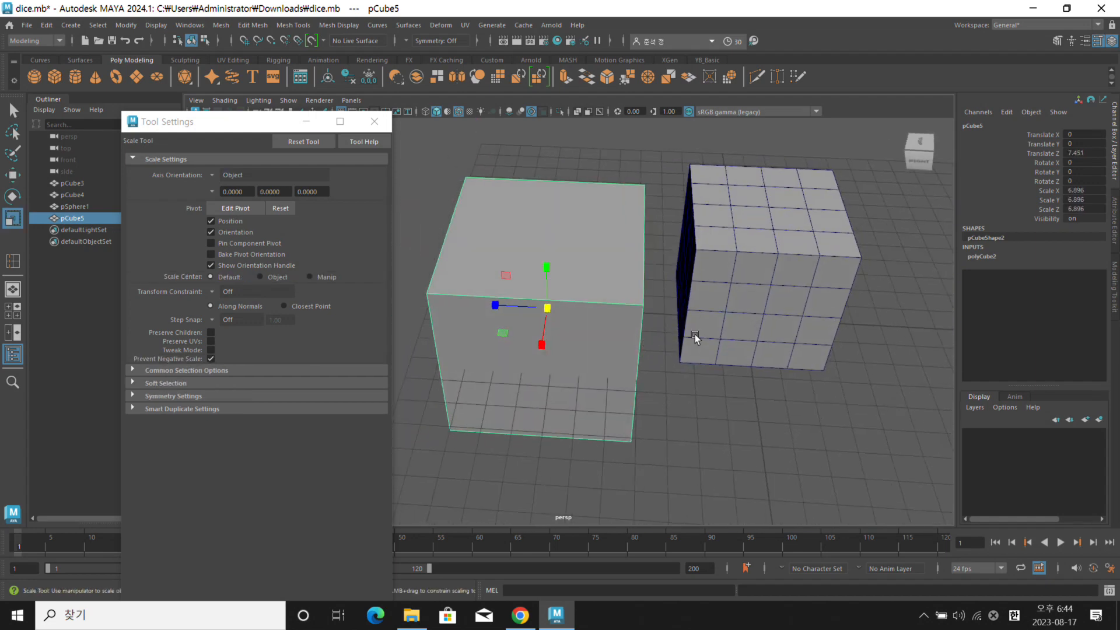
Set the comparison cube's width, height and depth subdivisions to 3
left_click(981, 256)
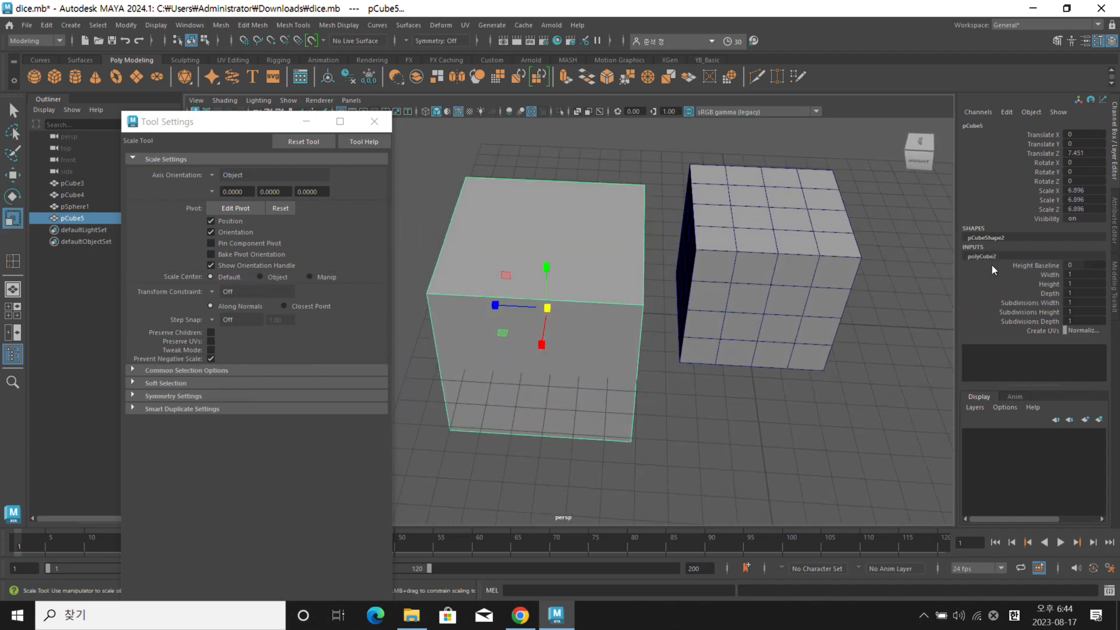
left_click(1071, 303)
left_click_drag(1074, 310, 1080, 320)
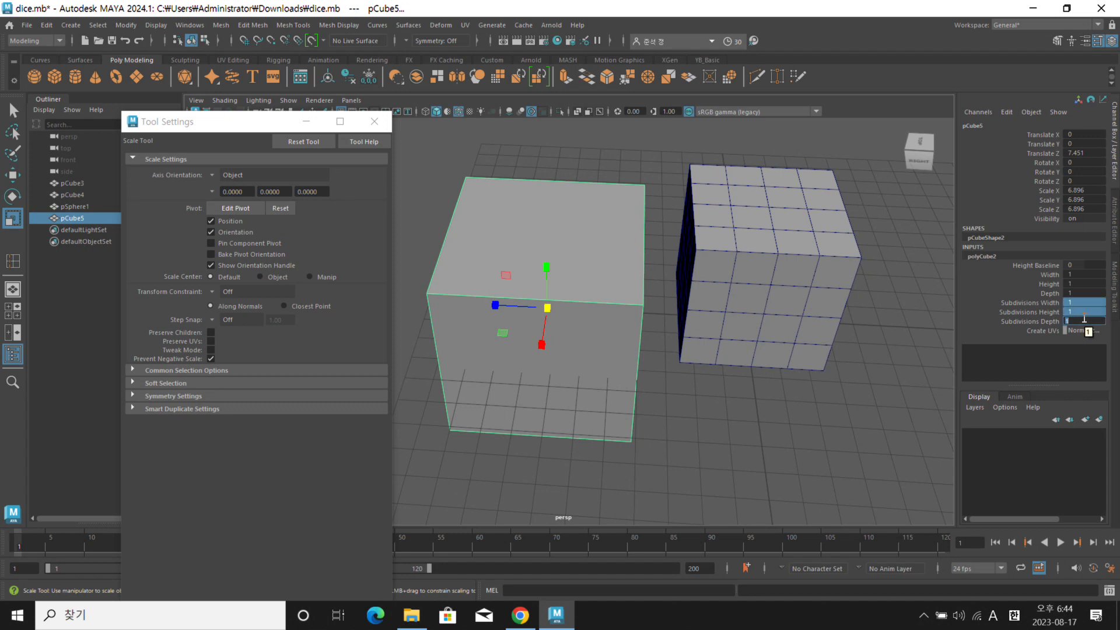
key("Return")
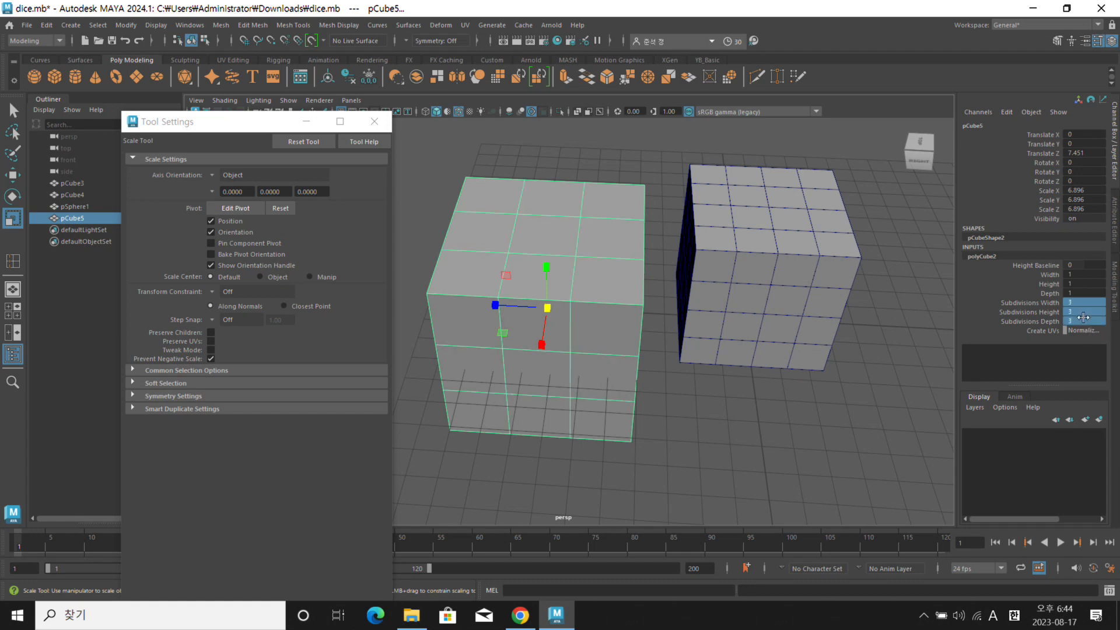
Change the comparison cube's width, height and depth subdivisions to 4 and deselect it
key("4")
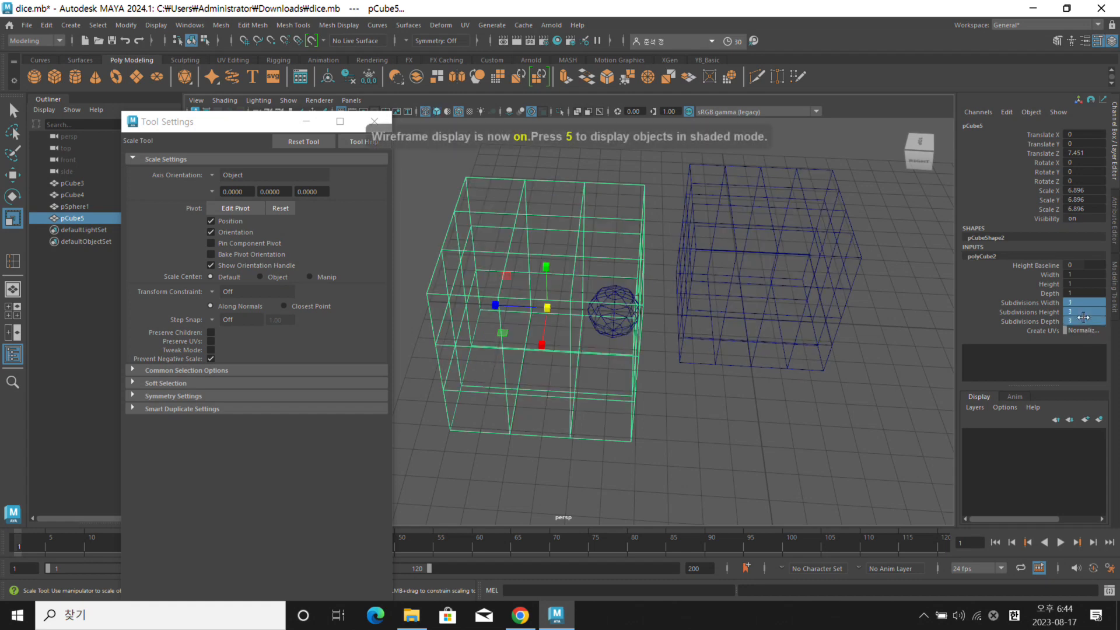
key("5")
left_click(1083, 320)
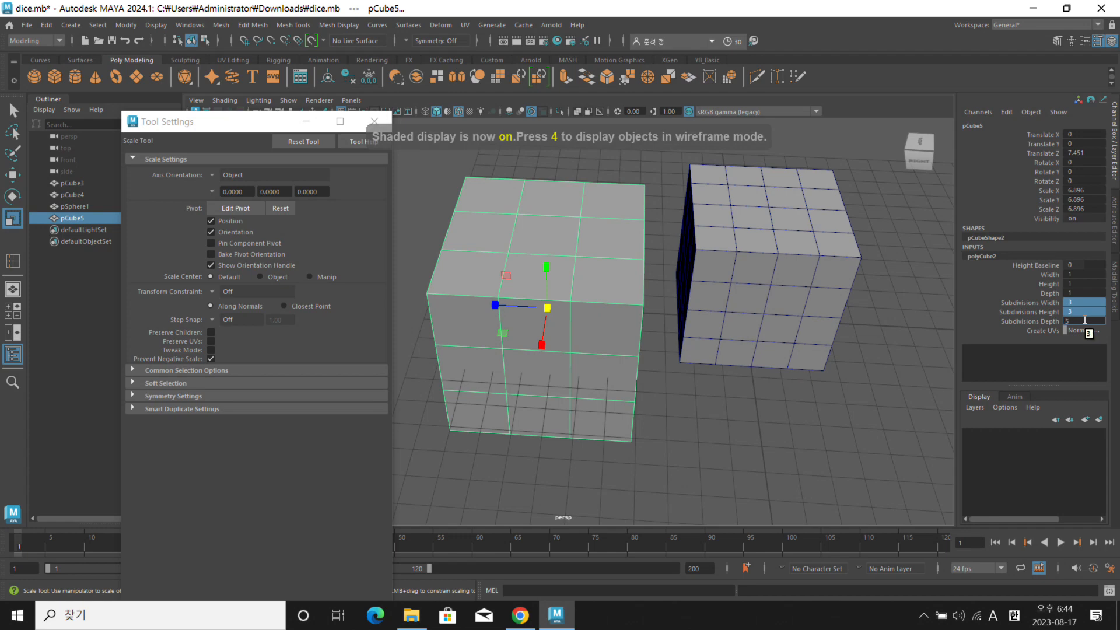
type("4")
key("Return")
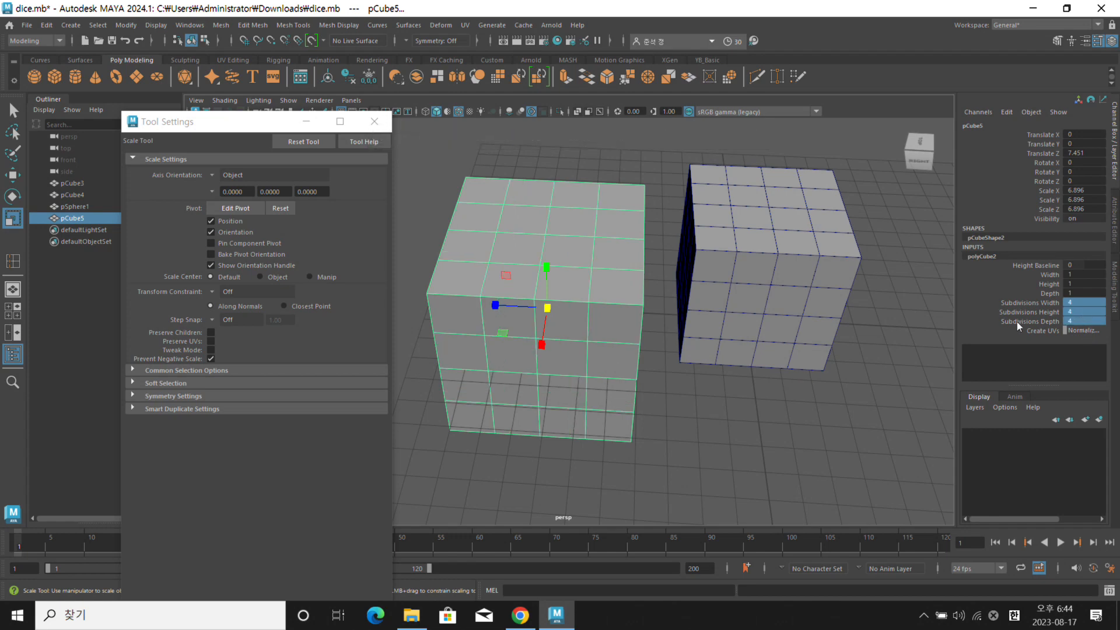
left_click(805, 377)
left_click_drag(783, 397, 747, 388, "alt")
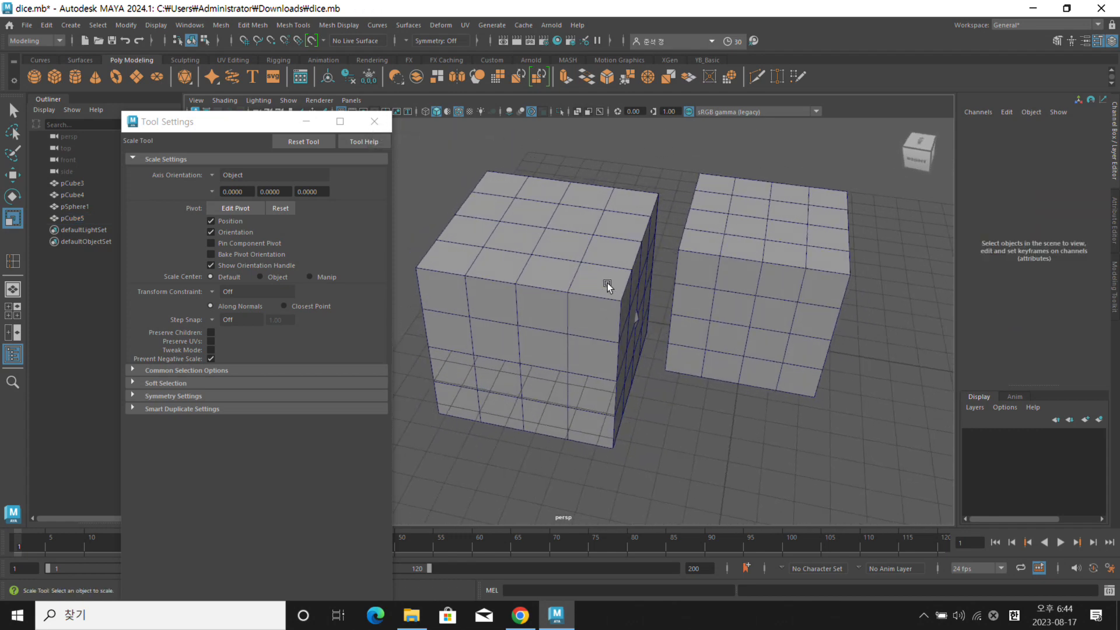
Move the comparison cube farther from the sphere along the Z axis to about 13.8
left_click(613, 259)
mouse_move(624, 230)
left_mouse_down("alt")
mouse_move(614, 259)
mouse_move(612, 233)
left_mouse_up("alt")
key("w")
left_click_drag(490, 284, 349, 278)
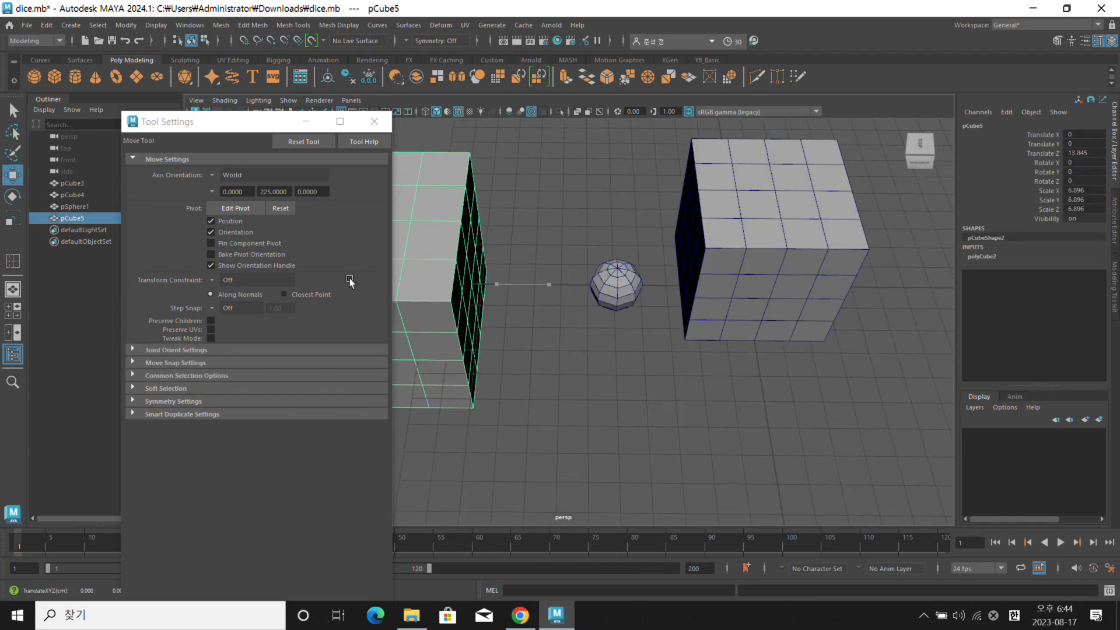
Examine the evenly divided dice cube and the neighbouring sphere from several angles
left_click_drag(695, 328, 711, 348, "alt")
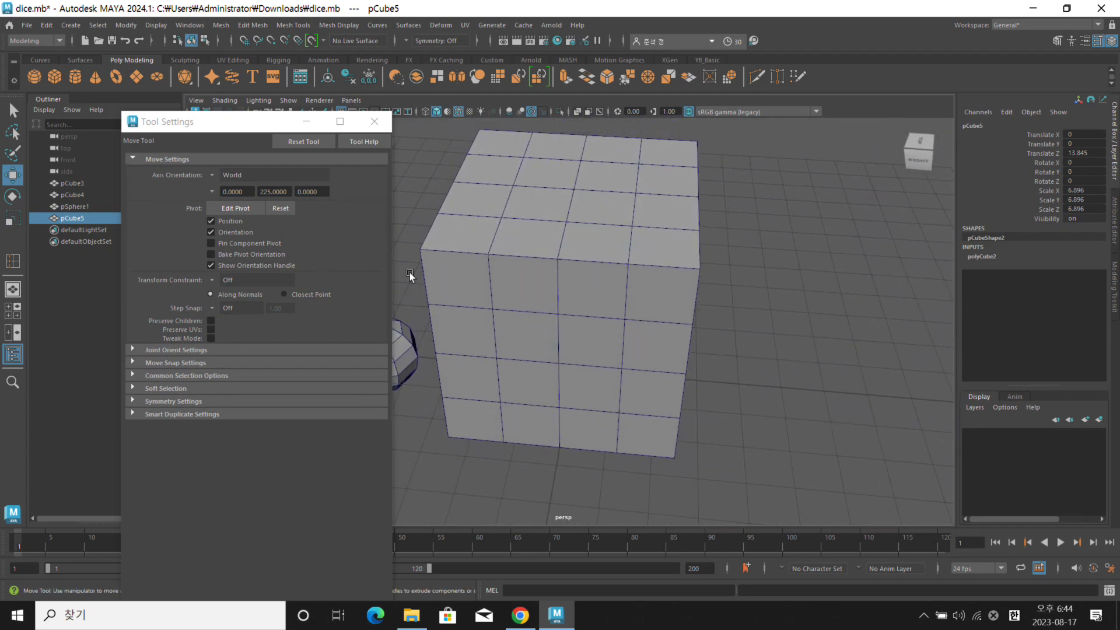
mouse_move(607, 278)
left_mouse_down("alt")
mouse_move(657, 268)
mouse_move(599, 288)
left_mouse_up("alt")
middle_click_drag(600, 288, 625, 305, "alt")
left_click_drag(625, 306, 618, 347, "alt")
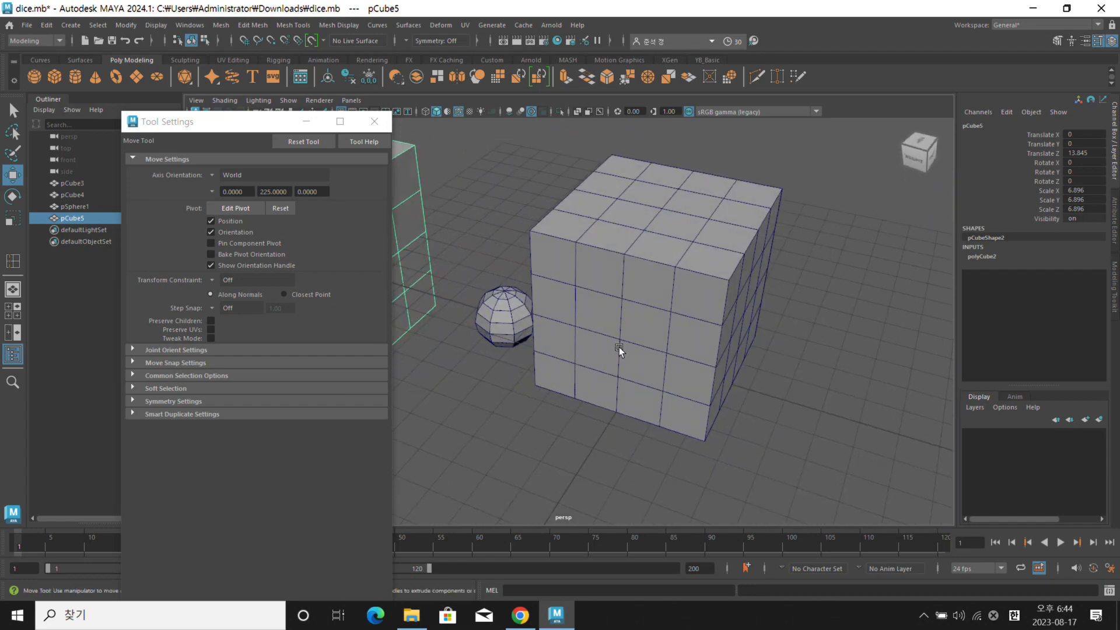
left_click_drag(630, 237, 635, 243, "alt")
mouse_move(645, 283)
left_mouse_down("alt")
mouse_move(621, 292)
mouse_move(642, 293)
left_mouse_up("alt")
mouse_move(641, 293)
middle_mouse_down("alt")
mouse_move(670, 286)
mouse_move(628, 281)
mouse_move(650, 281)
middle_mouse_up("alt")
left_click_drag(651, 282, 610, 286, "alt")
right_click_drag(610, 286, 680, 292, "alt")
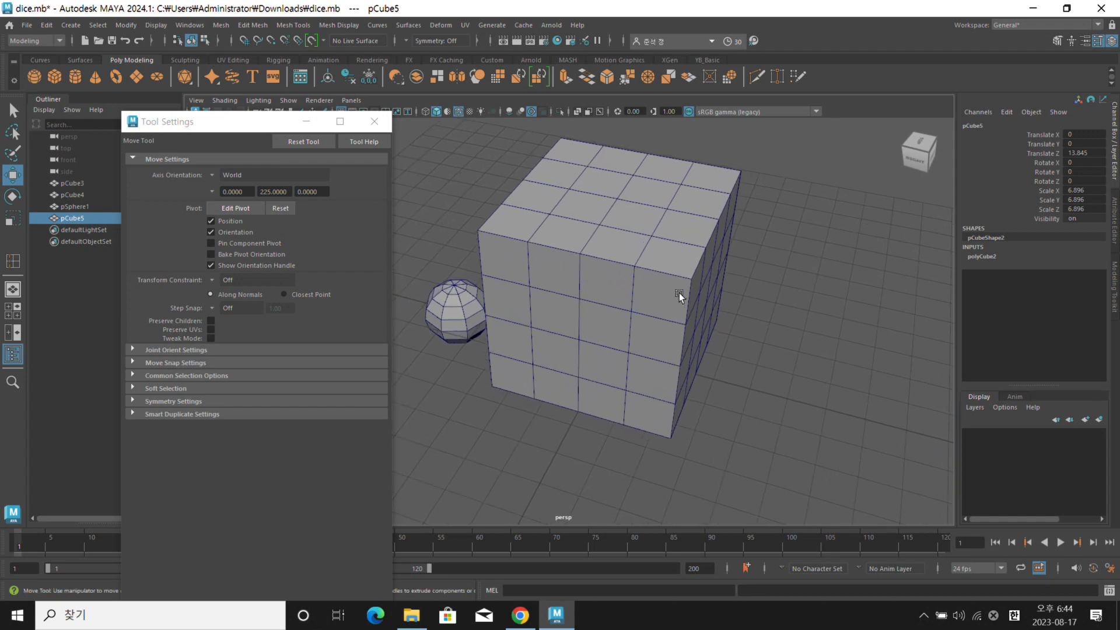
left_click_drag(680, 292, 650, 295, "alt")
middle_click_drag(641, 287, 633, 291, "alt")
left_click_drag(659, 306, 679, 306, "alt")
middle_click_drag(639, 307, 671, 302, "alt")
left_click_drag(616, 309, 635, 312, "alt")
middle_click_drag(619, 306, 604, 310, "alt")
left_click_drag(614, 309, 638, 306, "alt")
middle_click_drag(620, 298, 618, 297, "alt")
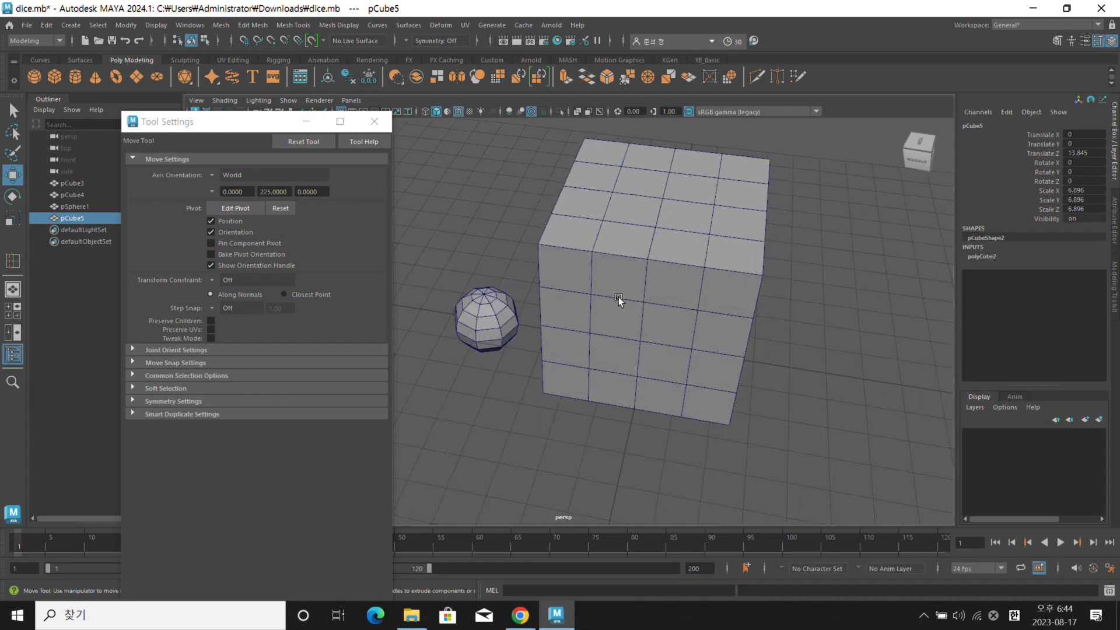
left_click_drag(722, 333, 653, 336, "alt")
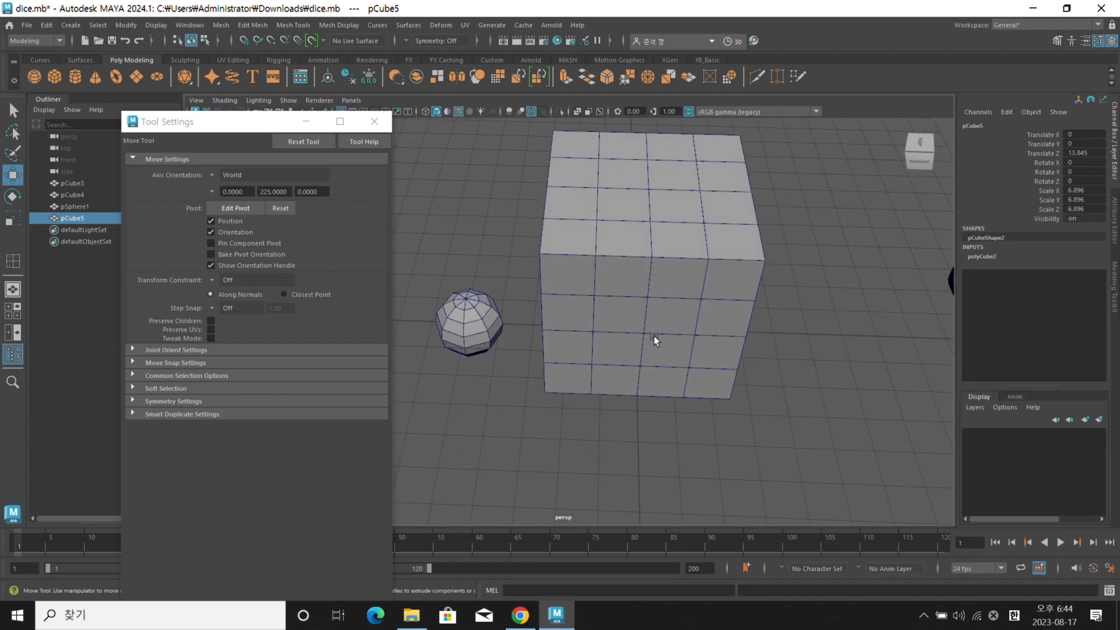
middle_click_drag(670, 327, 681, 322, "alt")
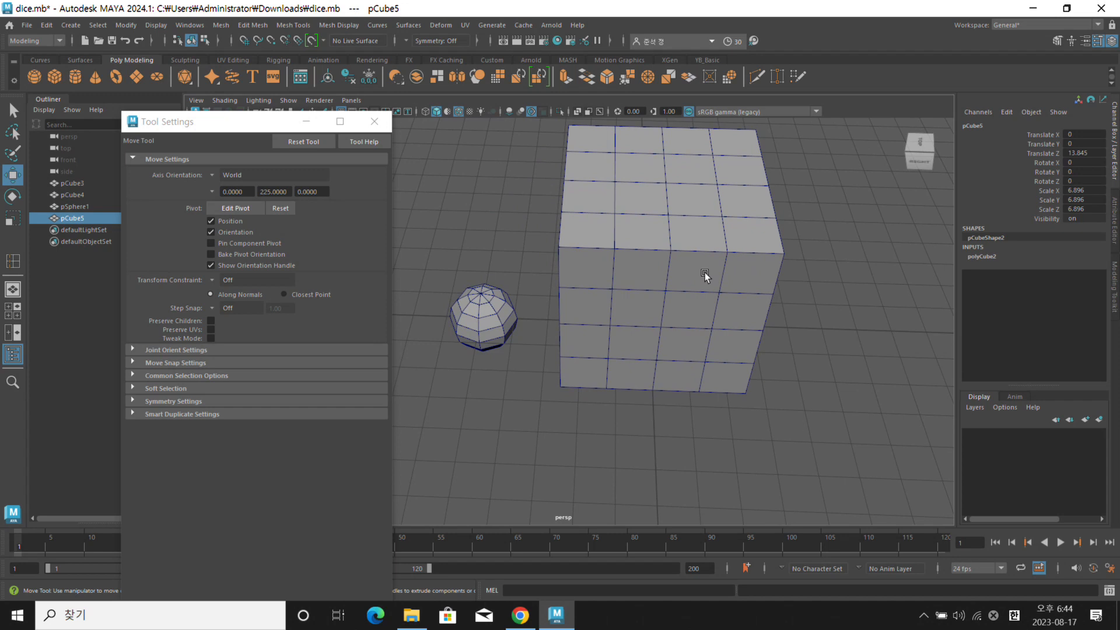
left_click_drag(607, 306, 532, 318, "alt")
middle_click_drag(528, 317, 554, 309, "alt")
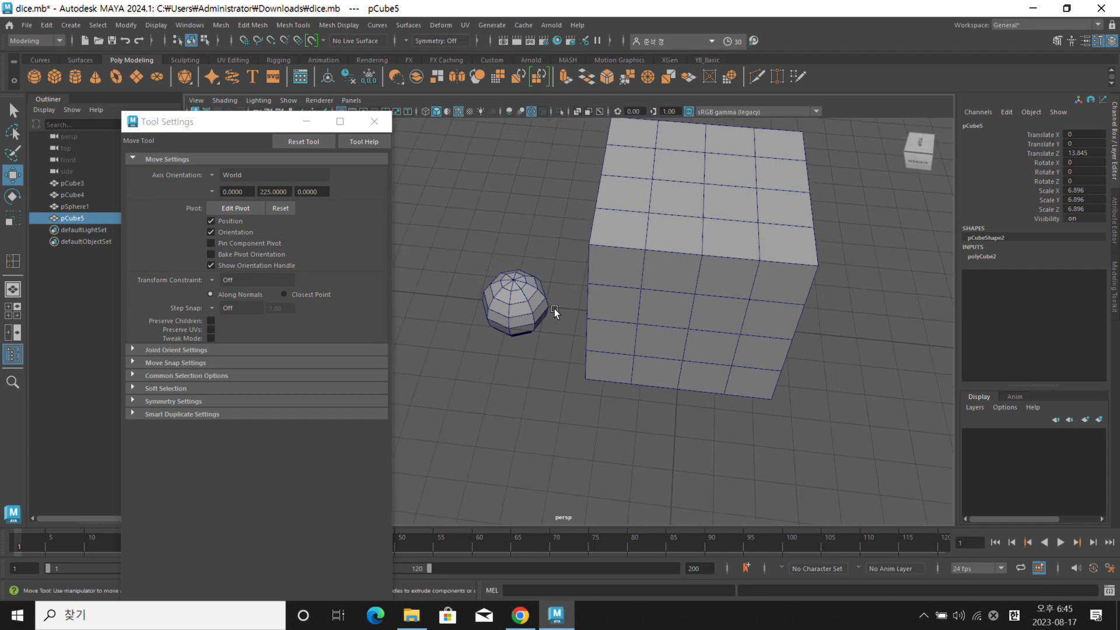
Snap the sphere onto the centre vertex of the dice cube's top face, at X 0, Y 5, Z 0
left_click(528, 302)
left_click_drag(544, 317, 525, 340, "alt")
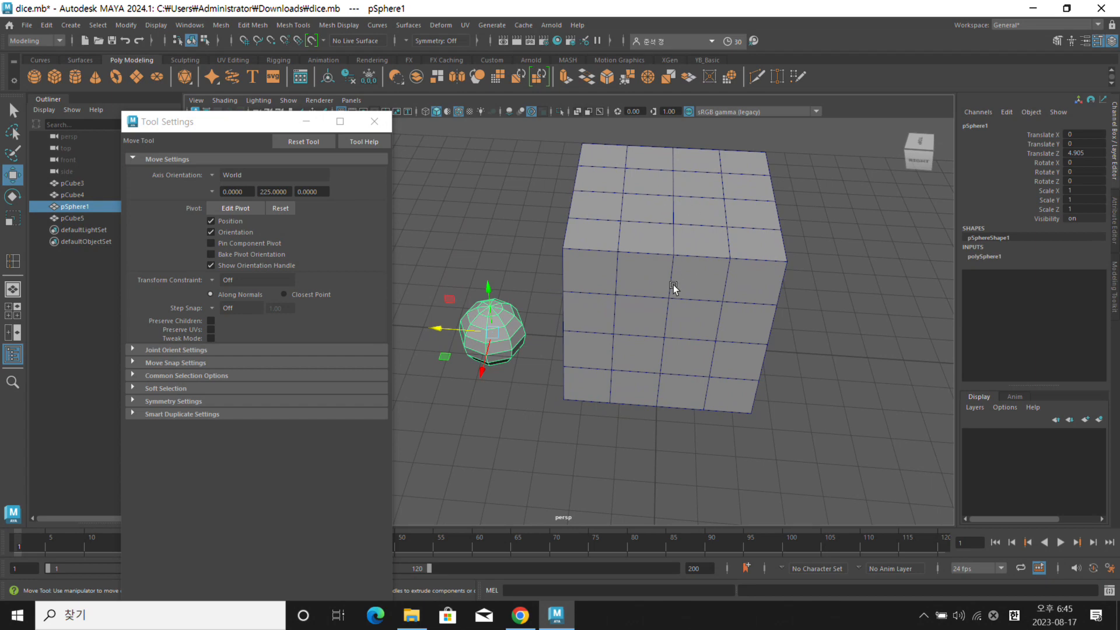
left_click(552, 331)
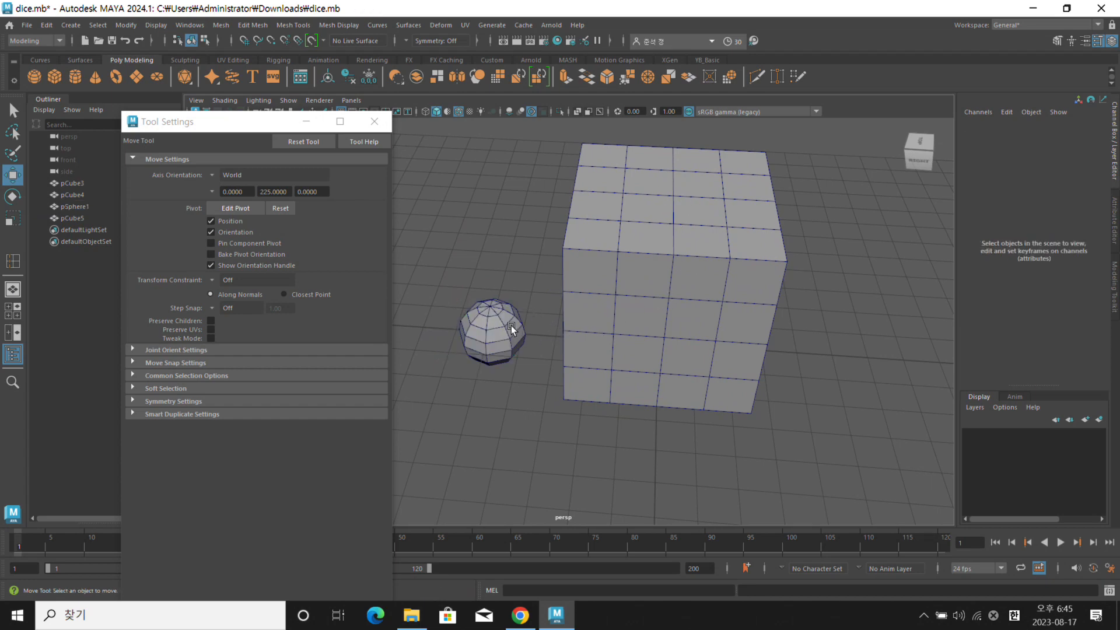
left_click(510, 326)
key("w")
left_click_drag(550, 337, 533, 345, "alt")
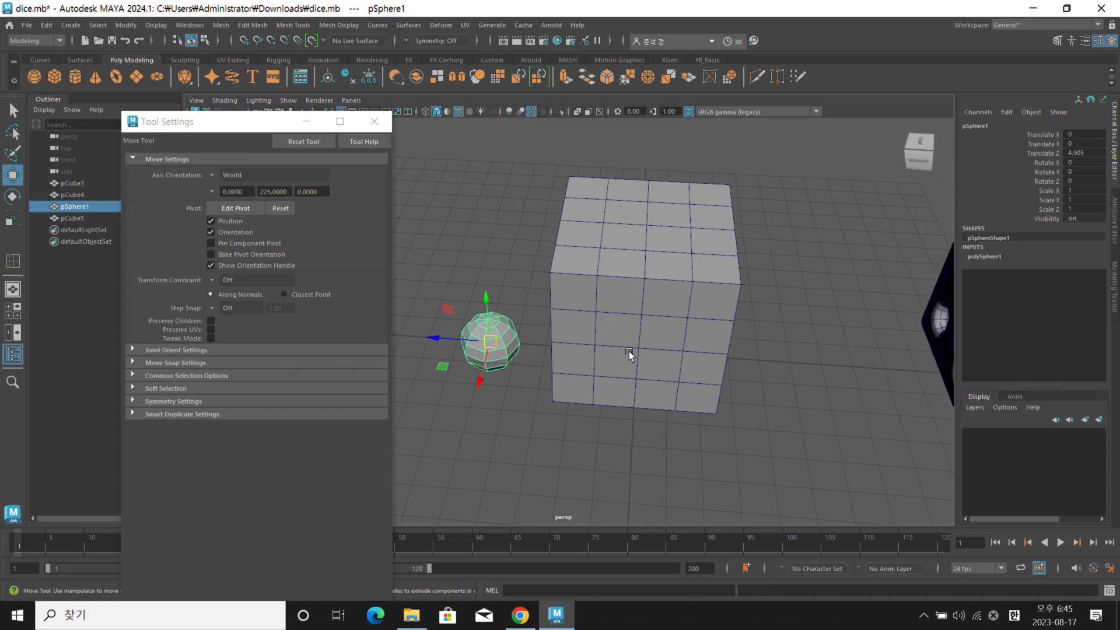
left_click_drag(659, 359, 586, 354, "alt")
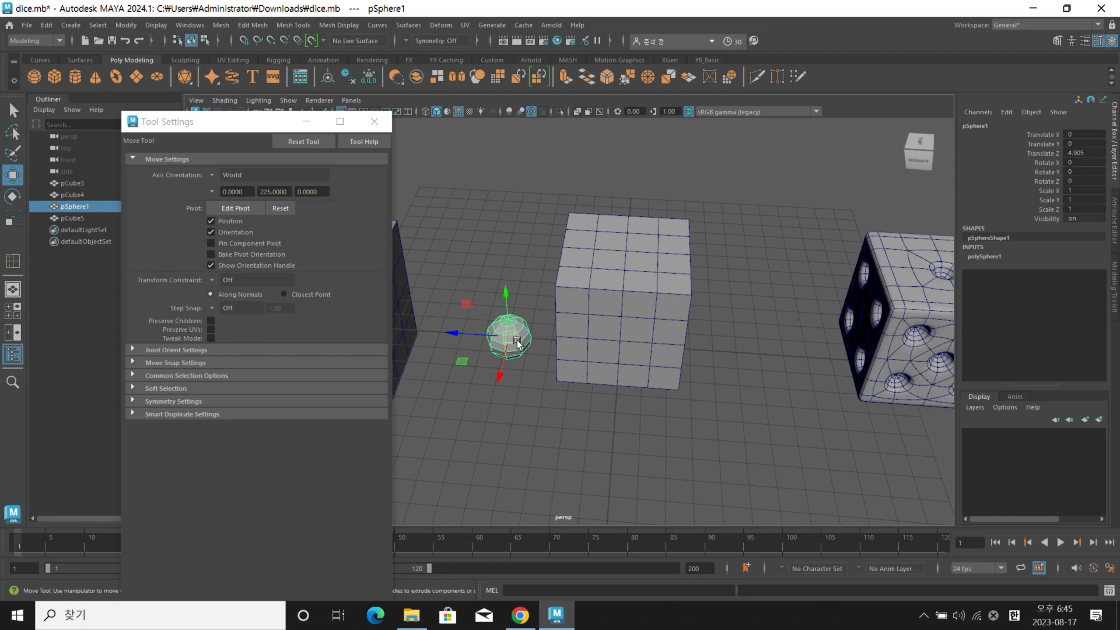
key("v")
key("v")
key("v")
left_click_drag(508, 340, 656, 285)
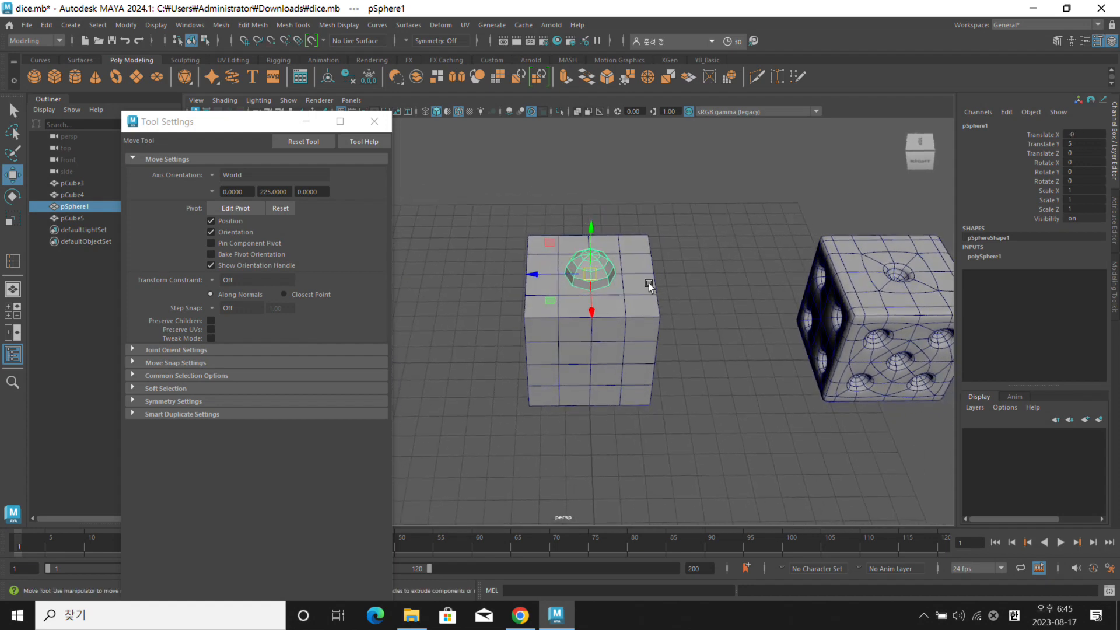
Set the sphere's X, Y and Z scale to 0.5
scroll(704, 288, "up", 5)
left_click_drag(675, 245, 678, 257, "alt")
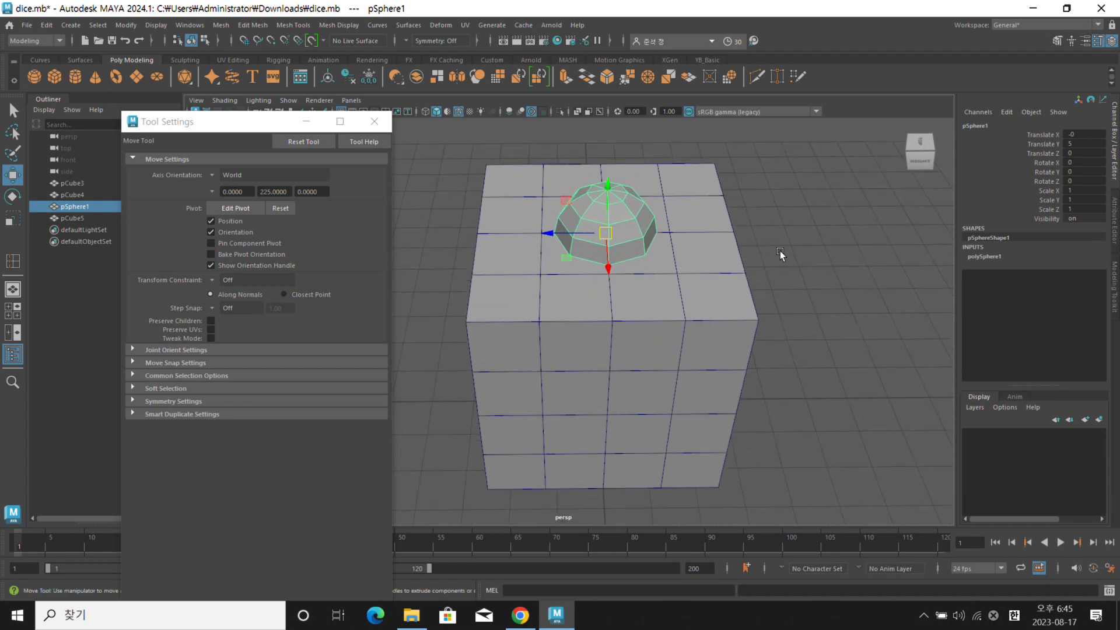
left_click_drag(760, 264, 859, 244, "alt")
left_click_drag(1079, 193, 1086, 210)
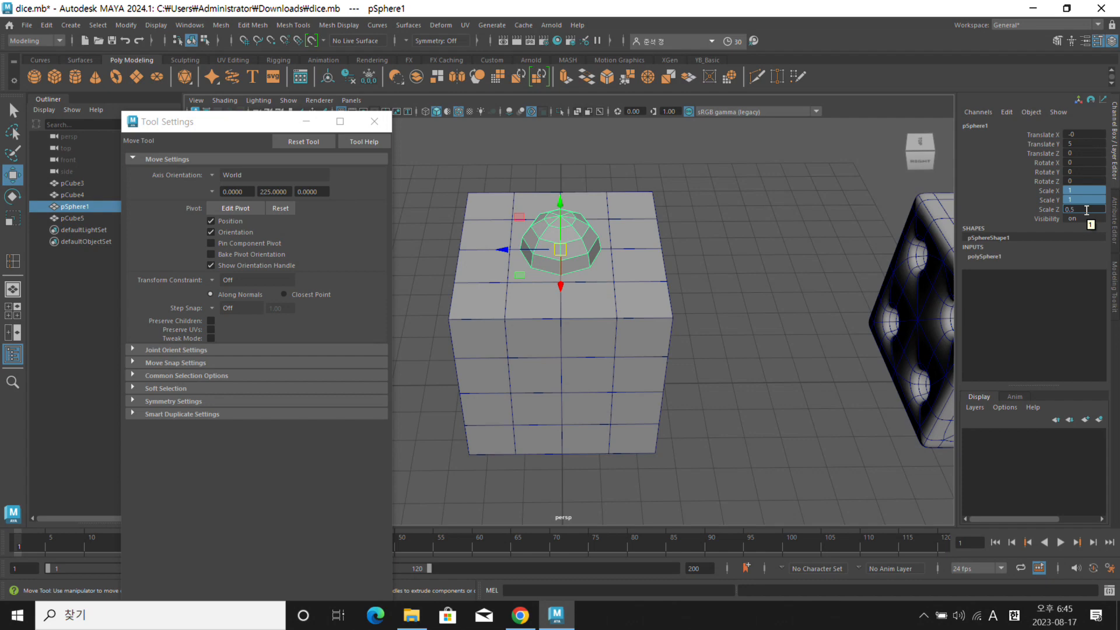
type("0.5")
key("Return")
Set the sphere's X, Y and Z scale to 0.7, deselect it and check its size against the grid squares
left_click_drag(805, 280, 688, 268, "alt")
left_click(1095, 209)
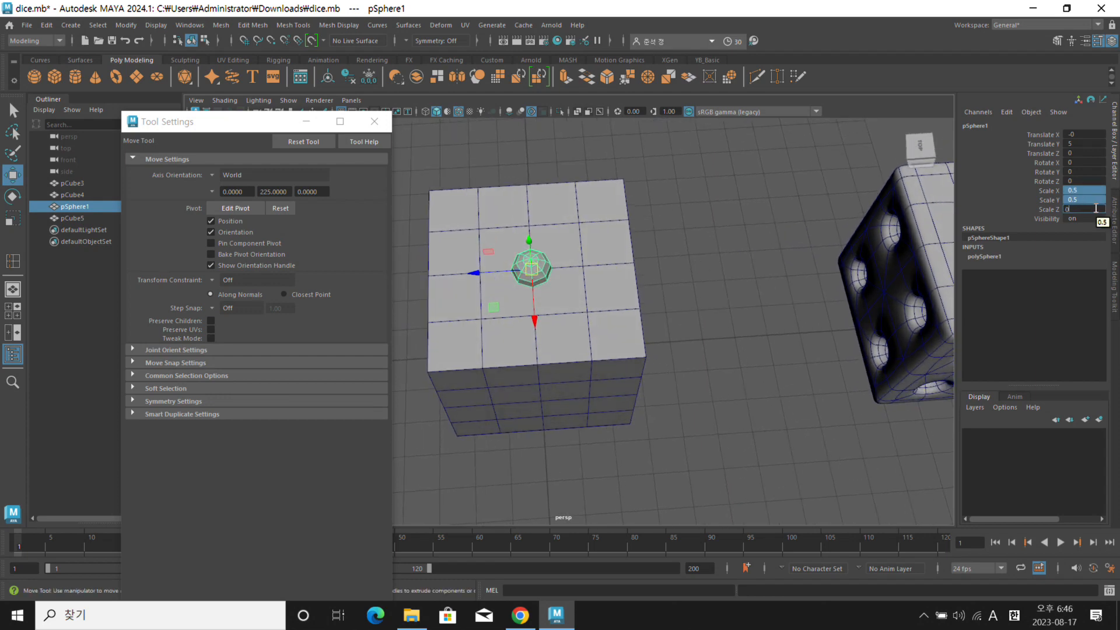
key("Return")
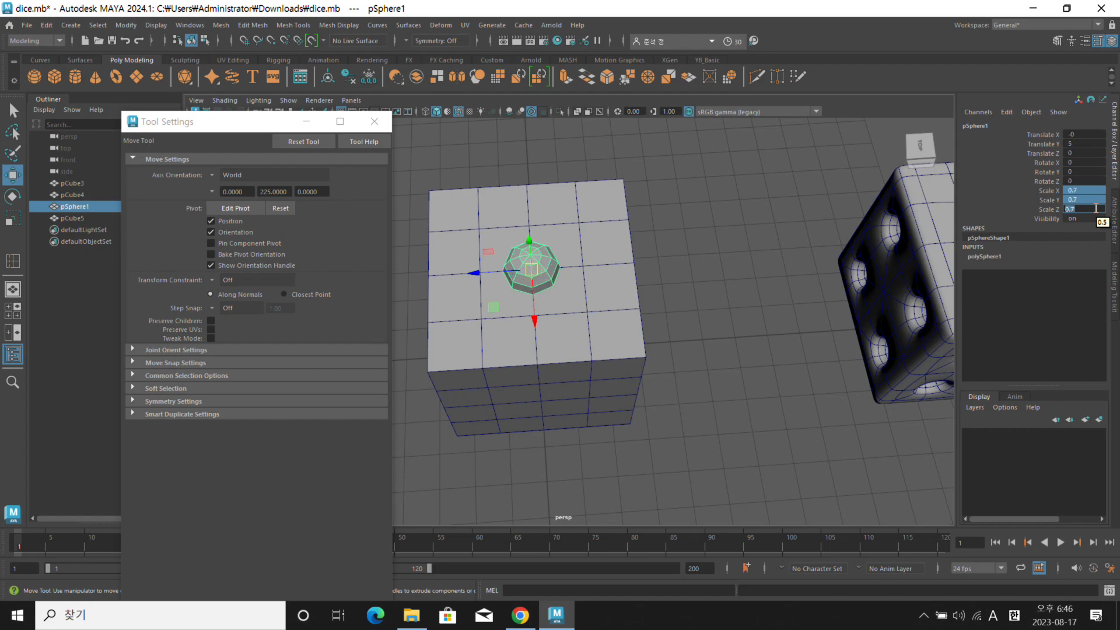
left_click(758, 292)
left_click_drag(756, 289, 739, 262, "alt")
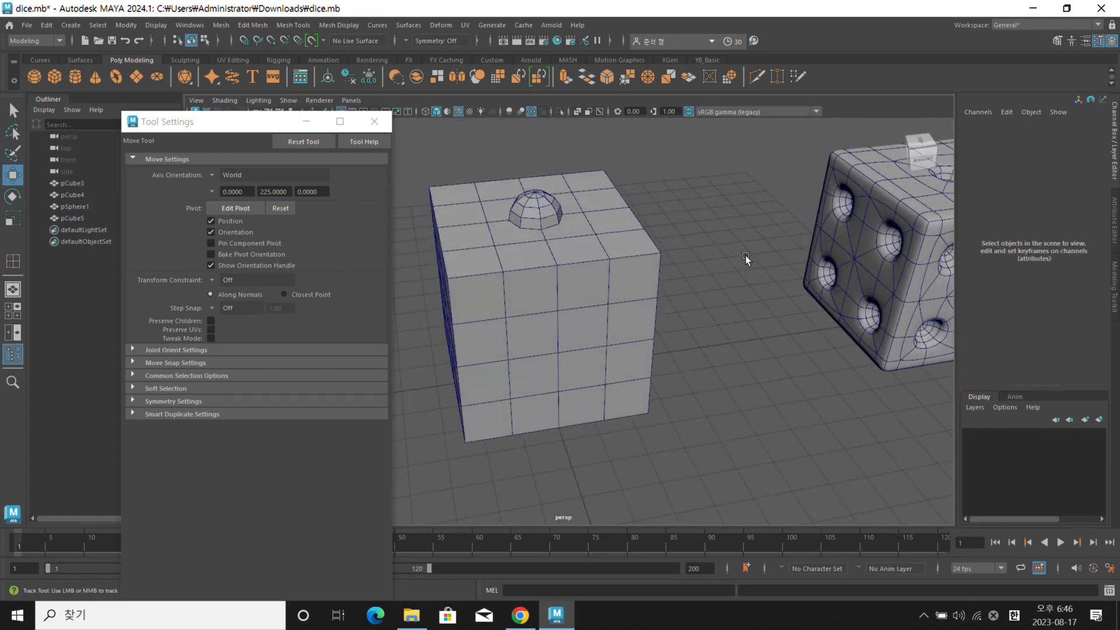
middle_click_drag(678, 236, 743, 261, "alt")
left_click_drag(743, 262, 692, 279, "alt")
Duplicate the top sphere along the Z axis to about 1.52 and rotate the copy to -90 degrees about Z with step snapping
left_click(615, 246)
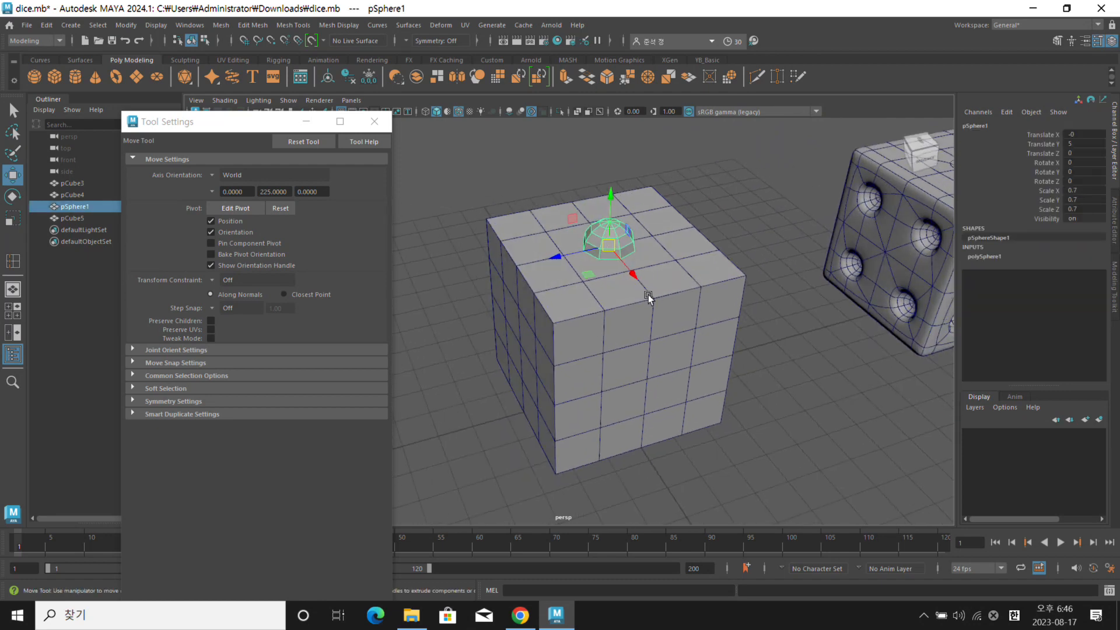
left_click_drag(579, 252, 523, 259, "shift")
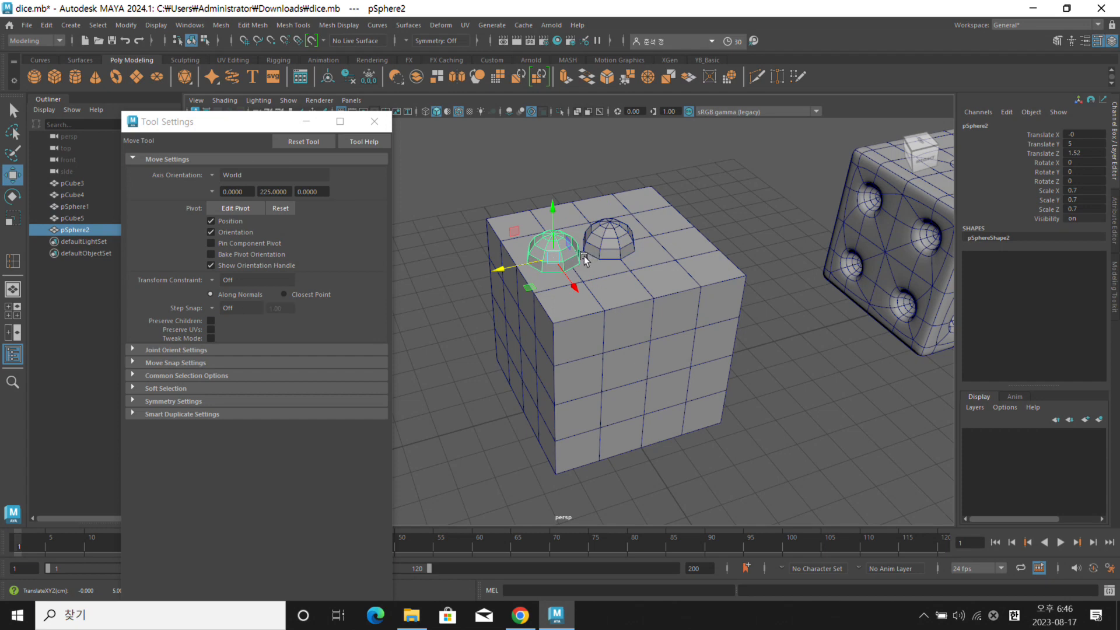
key("r")
key("e")
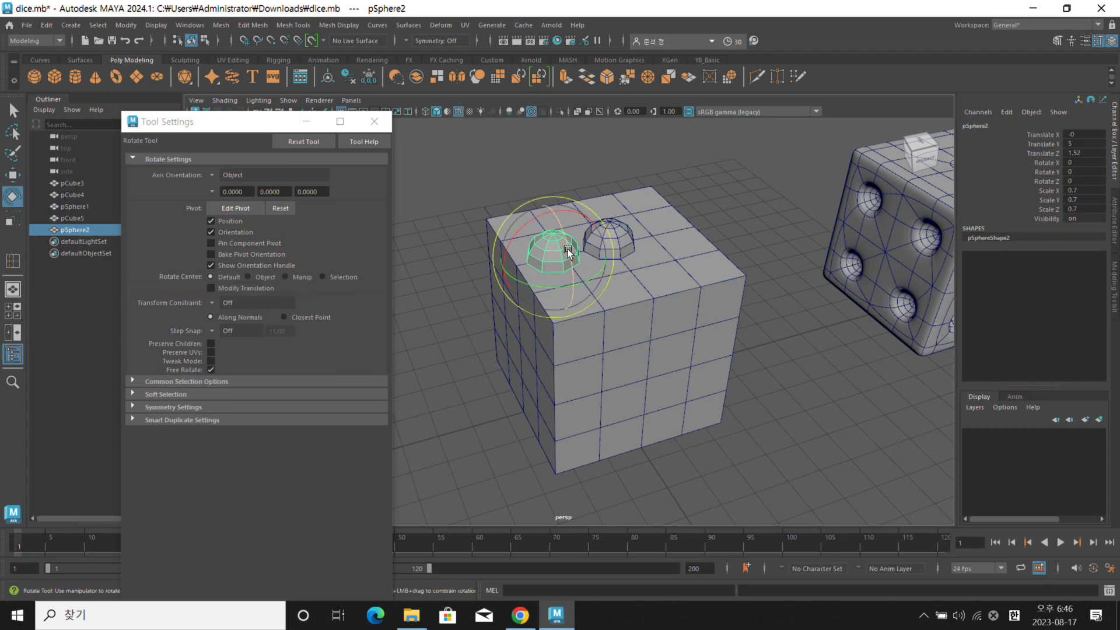
scroll(632, 288, "up", 5)
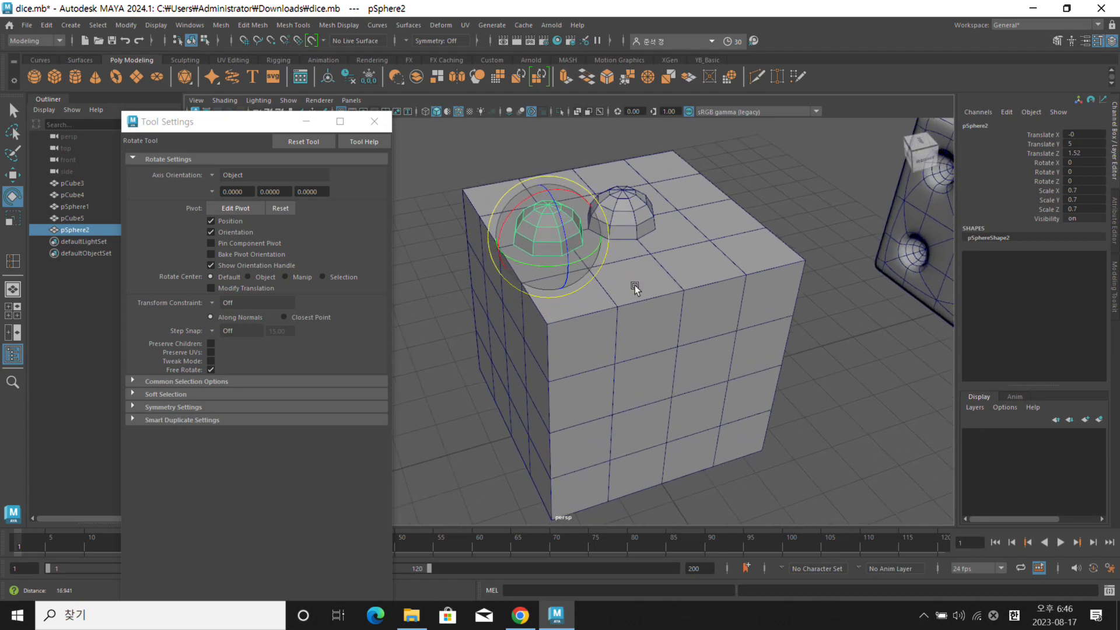
left_click_drag(633, 287, 612, 275, "alt")
middle_click_drag(613, 275, 639, 320, "alt")
left_click_drag(607, 283, 630, 367, "alt")
key("j")
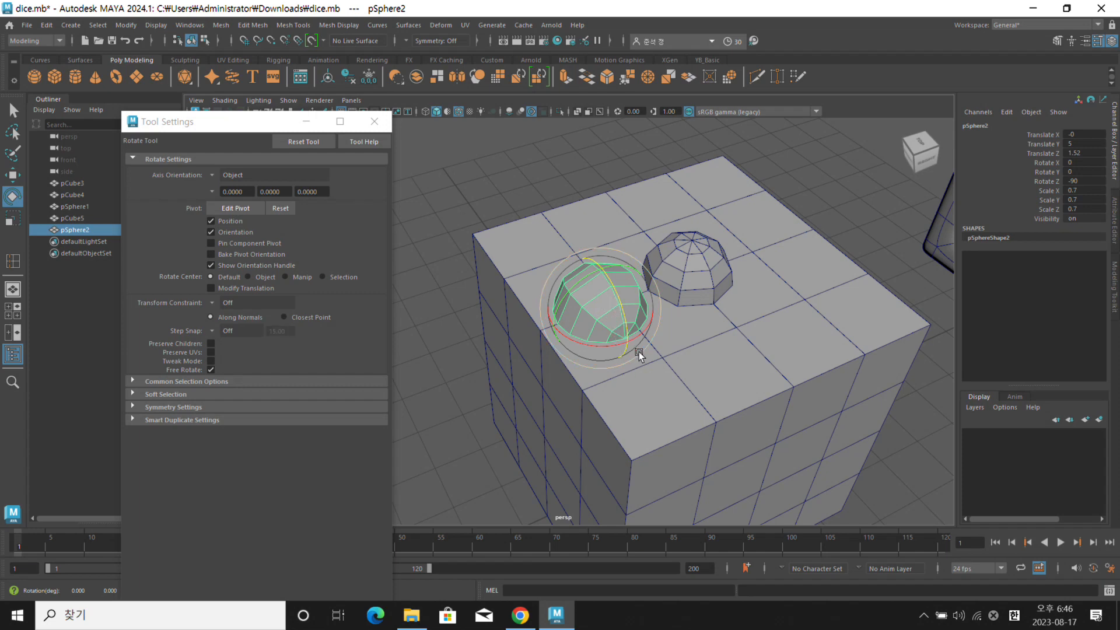
Nudge the rotated sphere toward the upright one and compare the direction of their segments on the top face
left_click(820, 208)
left_click_drag(820, 209, 781, 222, "alt")
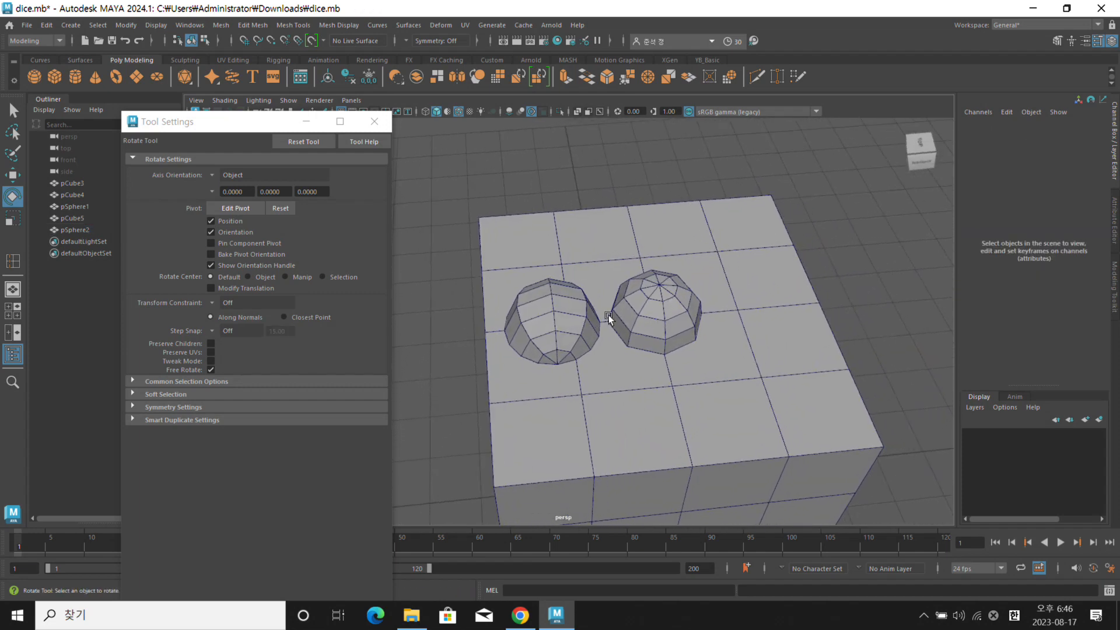
left_click(555, 324)
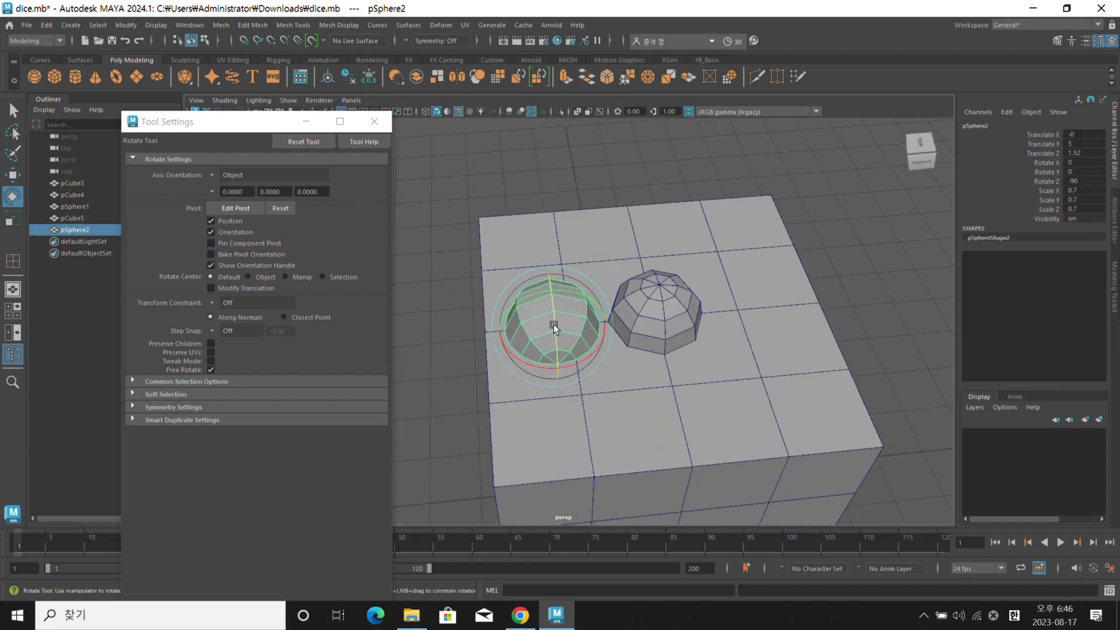
key("w")
left_click_drag(557, 324, 571, 324)
left_click(650, 310)
middle_click_drag(703, 291, 661, 267, "alt")
scroll(673, 278, "down", 2)
scroll(673, 277, "up", 1)
left_click(723, 252)
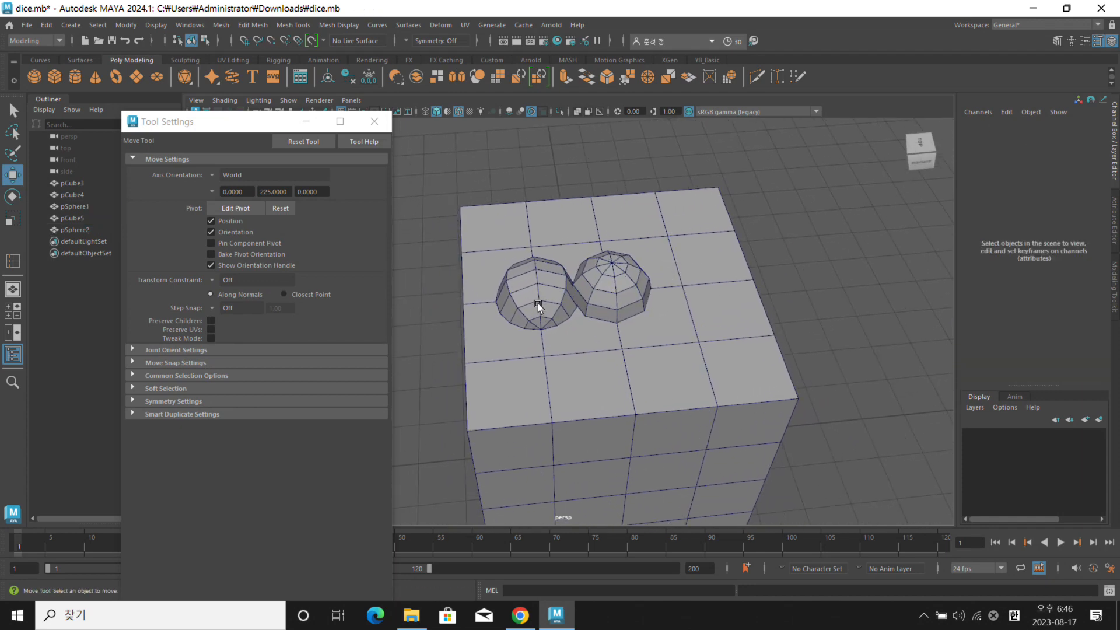
Move the rotated sphere off the cube along the Z axis to about 4.14
left_click(538, 303)
right_click_drag(690, 321, 582, 303, "alt")
left_click_drag(582, 302, 590, 301, "alt")
middle_click_drag(562, 312, 587, 294, "alt")
left_click_drag(554, 288, 449, 295)
Compare the pole and segment orientation of the upright sphere on the cube with the rotated sphere beside it
left_click(645, 278)
mouse_move(715, 292)
left_mouse_down("alt")
mouse_move(656, 284)
mouse_move(720, 293)
mouse_move(696, 285)
left_mouse_up("alt")
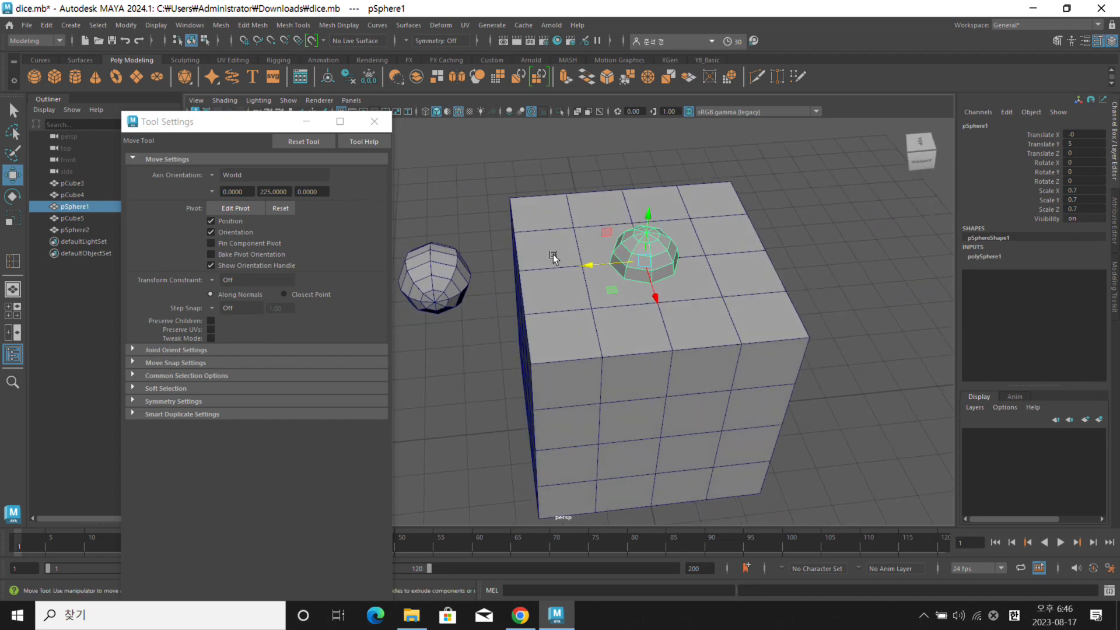
left_click_drag(650, 256, 641, 273, "alt")
left_click_drag(661, 292, 505, 296, "alt")
left_click(506, 295)
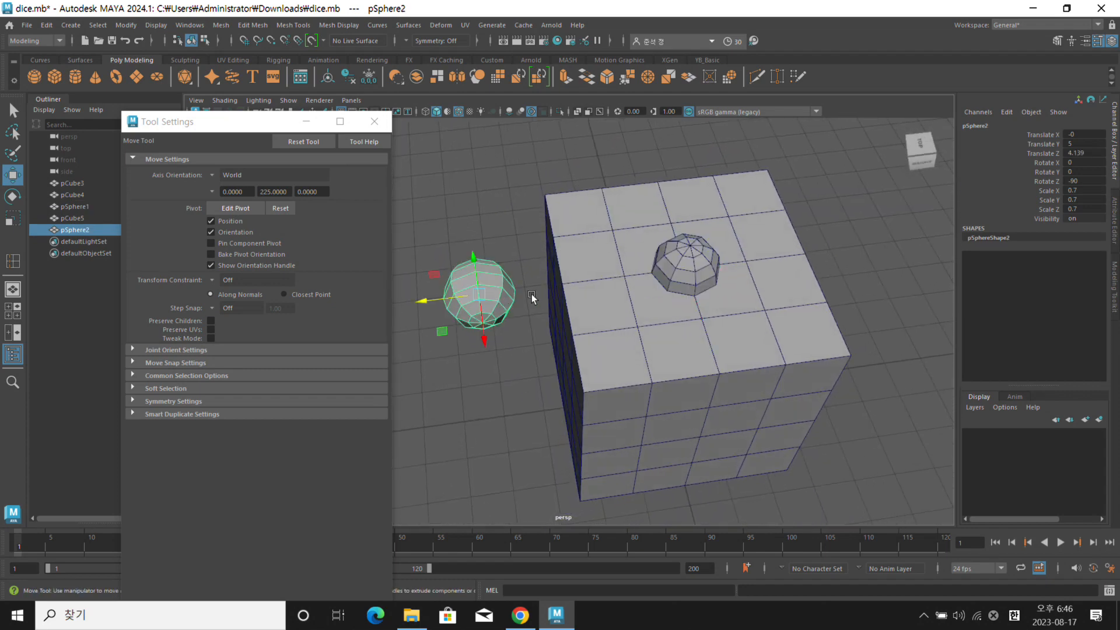
left_click(695, 262)
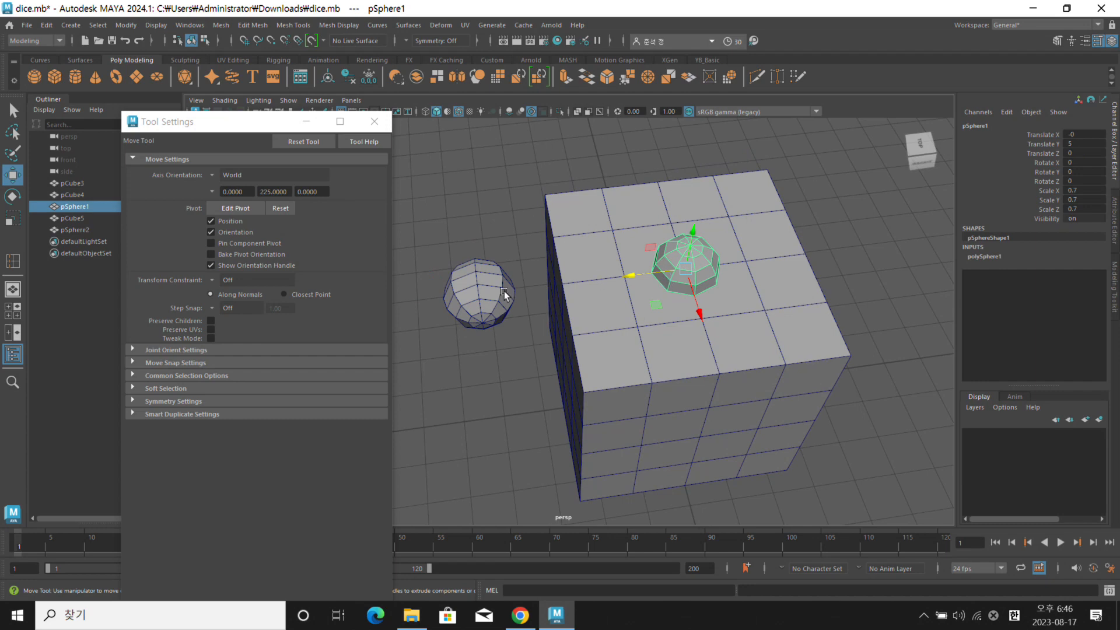
left_click(505, 293)
mouse_move(501, 296)
left_mouse_down("alt")
mouse_move(517, 268)
mouse_move(515, 291)
left_mouse_up("alt")
left_click(683, 278)
left_click_drag(711, 276, 627, 182, "alt")
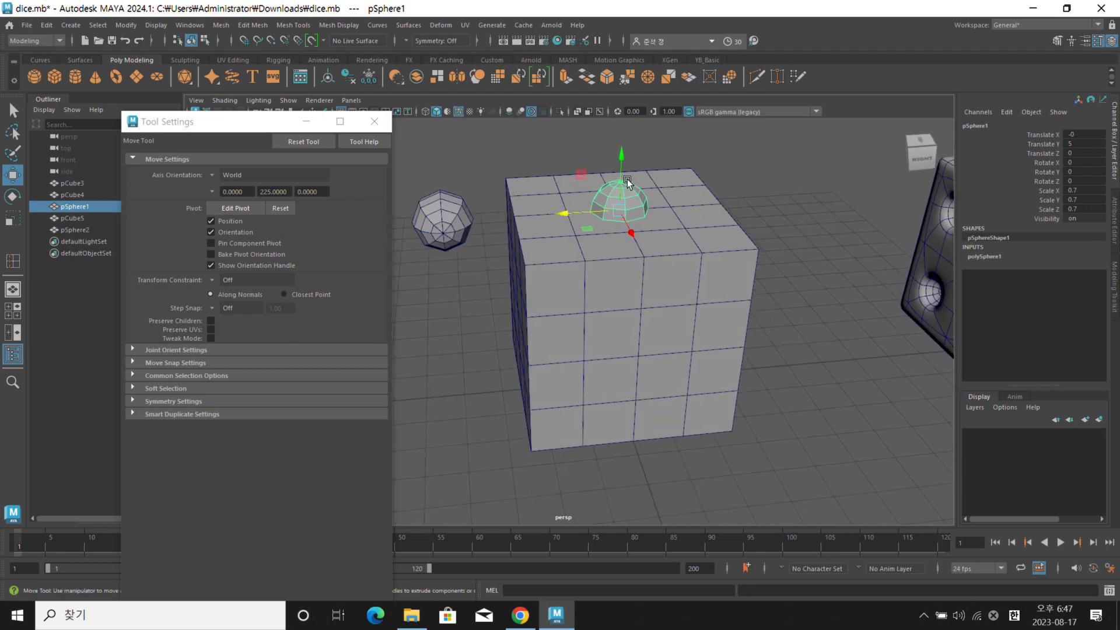
Duplicate the top sphere along the X axis to about 3.14 and rotate the copy to -90 degrees about Z with step snapping
left_click_drag(652, 220, 574, 202, "alt")
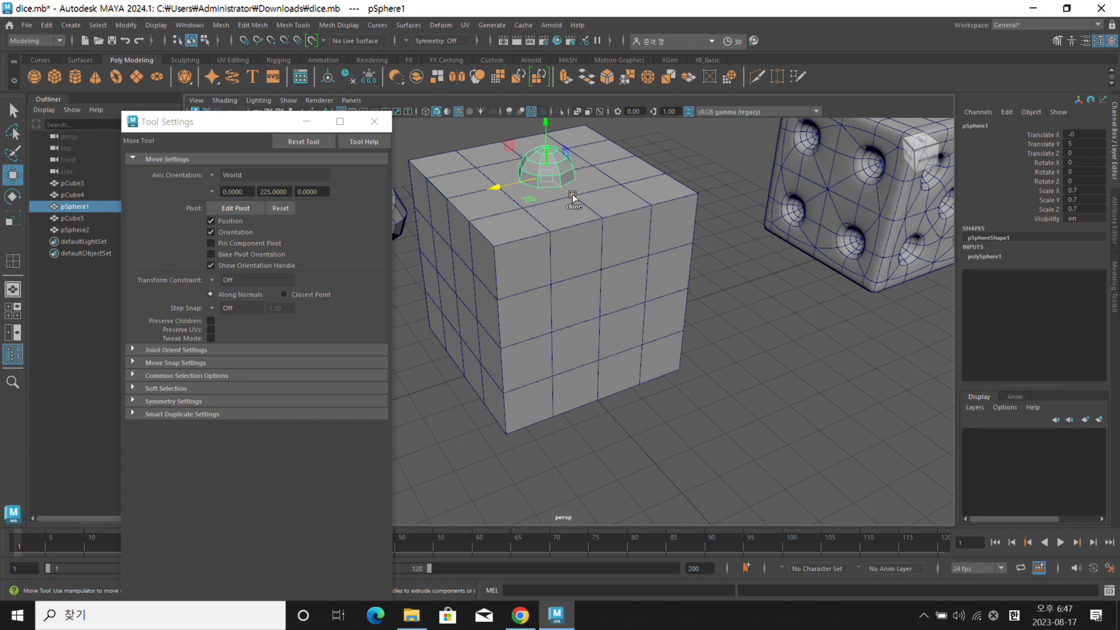
mouse_move(572, 197)
left_mouse_down("shift")
mouse_move(654, 259)
mouse_move(669, 235)
mouse_move(654, 191)
mouse_move(640, 202)
left_mouse_up("shift")
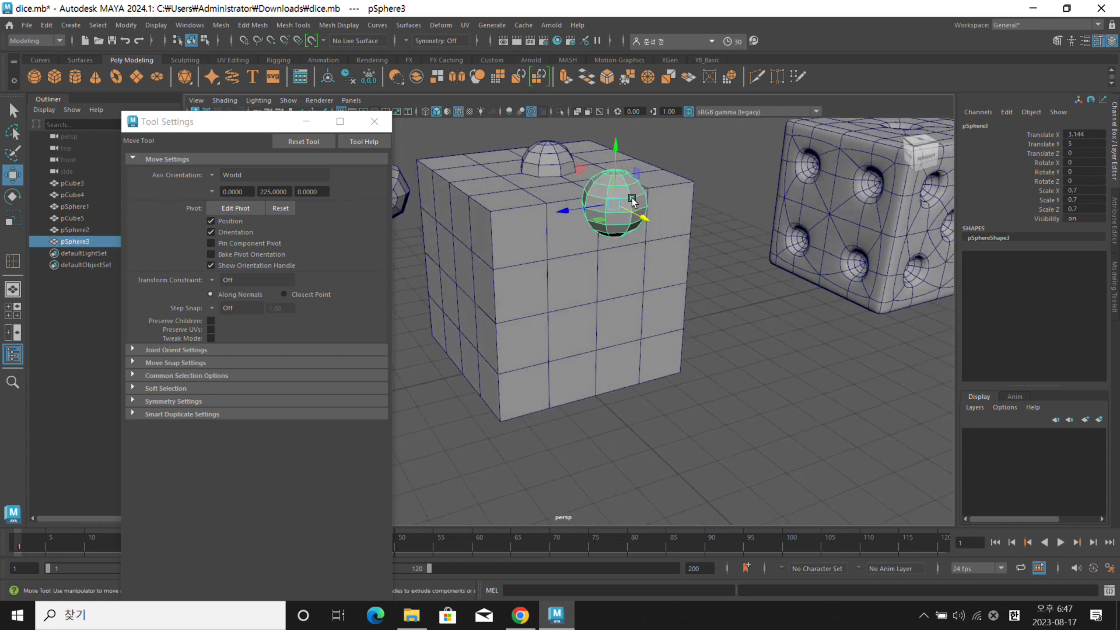
key("e")
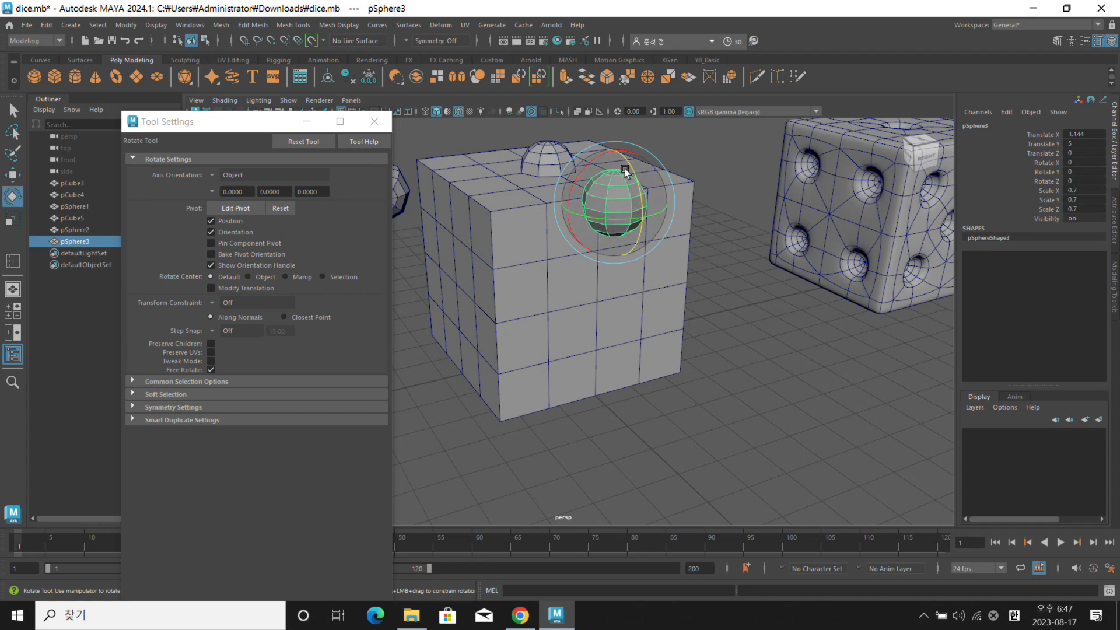
key("j")
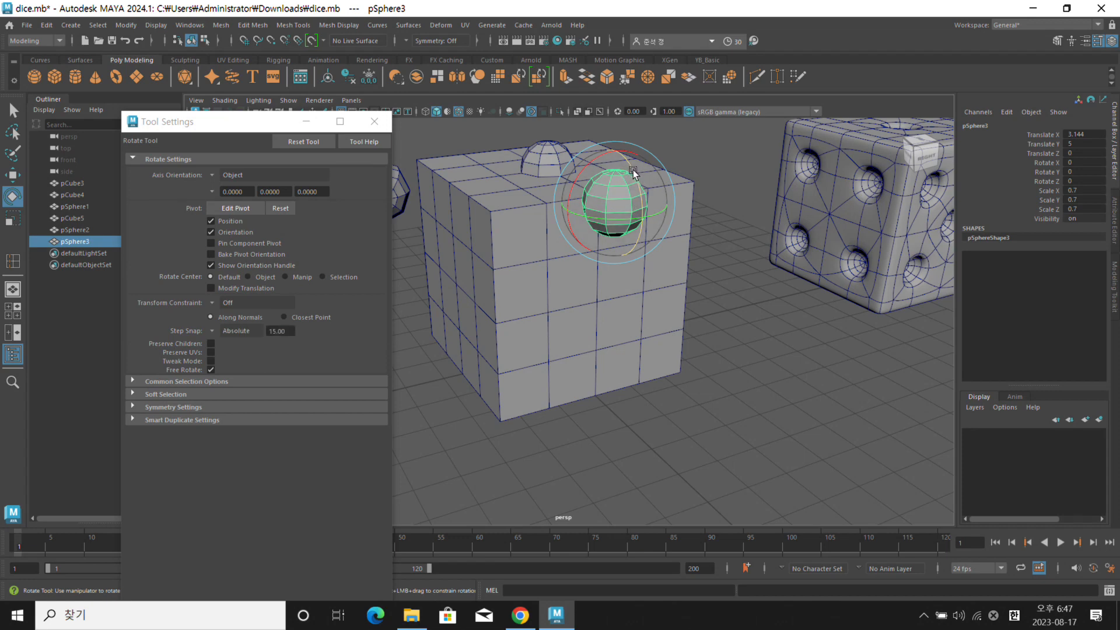
left_click_drag(634, 171, 717, 232)
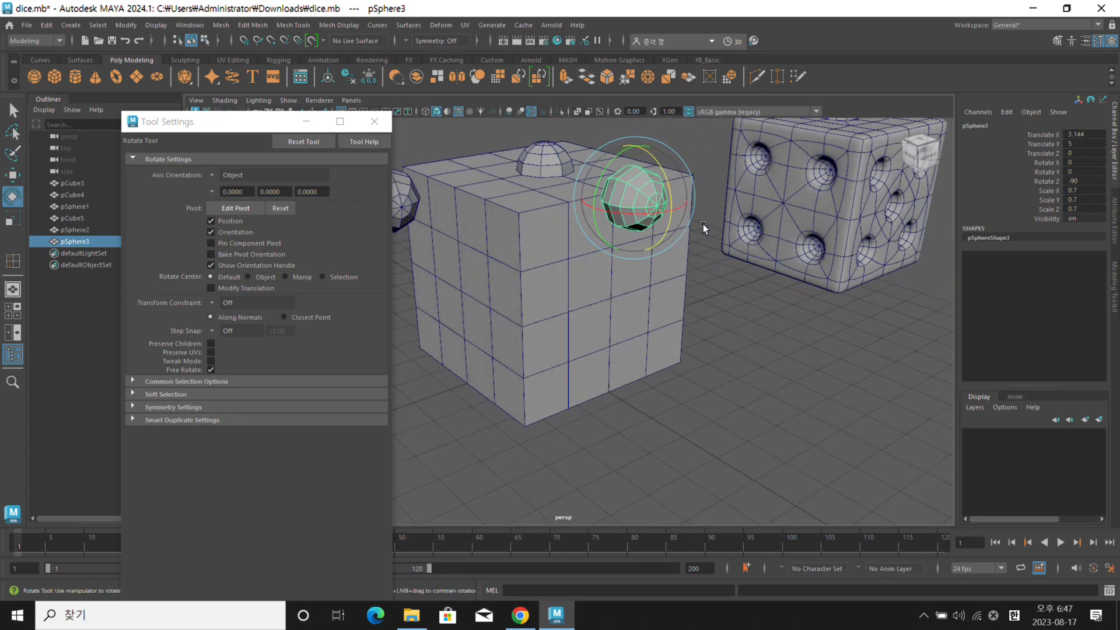
key("w")
Snap the rotated copy onto an upper grid intersection of the +X side face, at X 2.5, Y 3.75, Z 1.25
left_click_drag(653, 233, 620, 238, "alt")
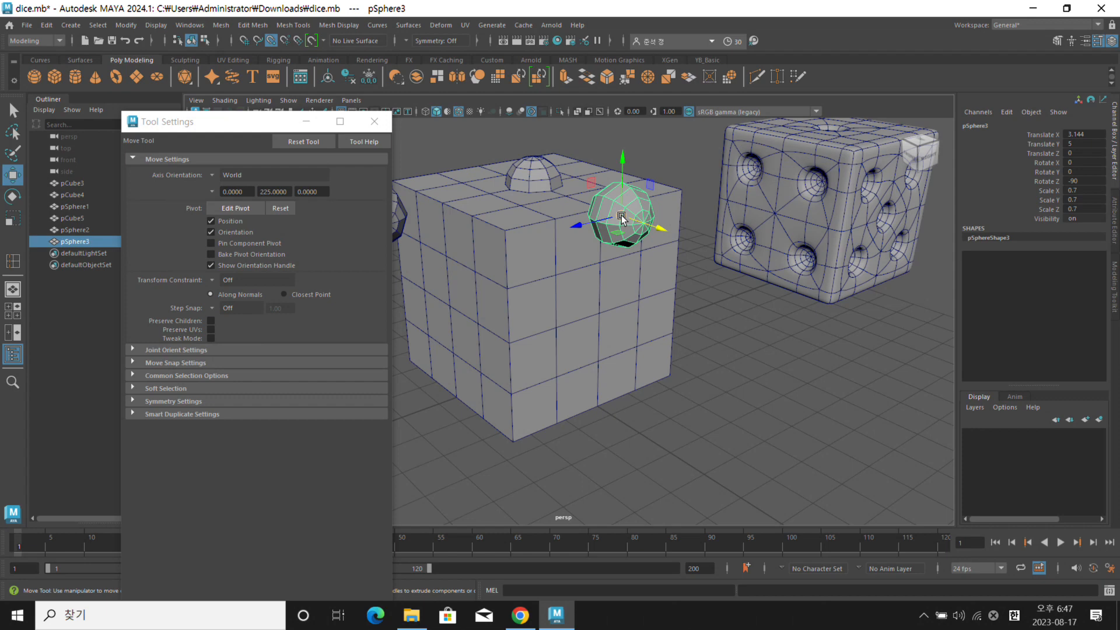
left_click_drag(622, 214, 622, 224)
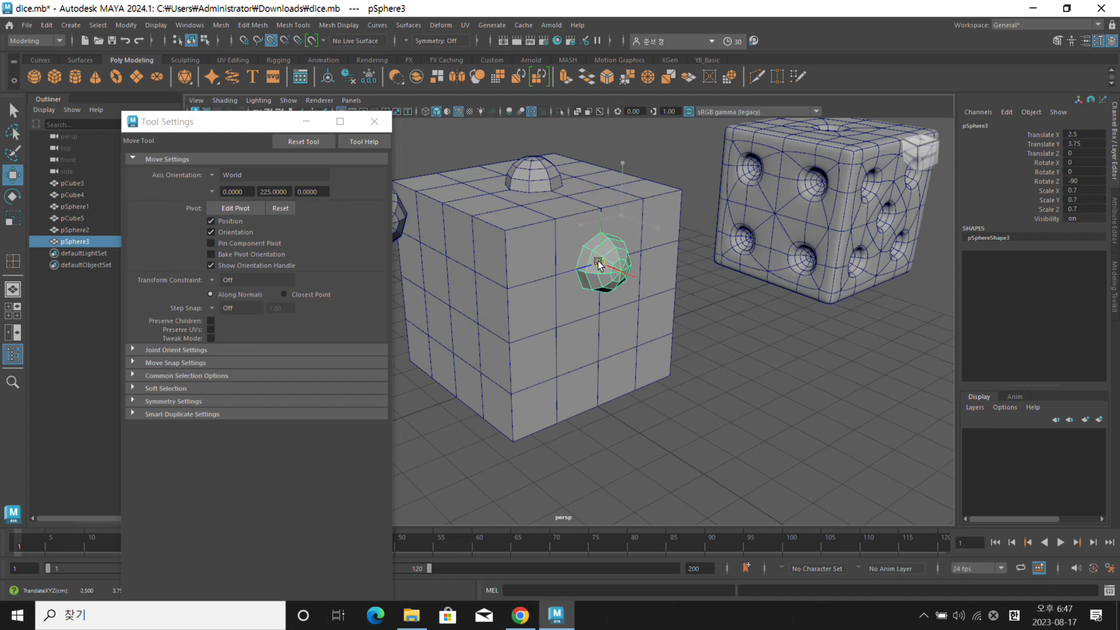
left_click_drag(583, 261, 569, 269)
key("super")
key("super")
Duplicate the side-face sphere and snap the copy to the diagonally opposite grid intersection, at Y 1.25, Z -1.25
left_click_drag(708, 264, 580, 256, "alt")
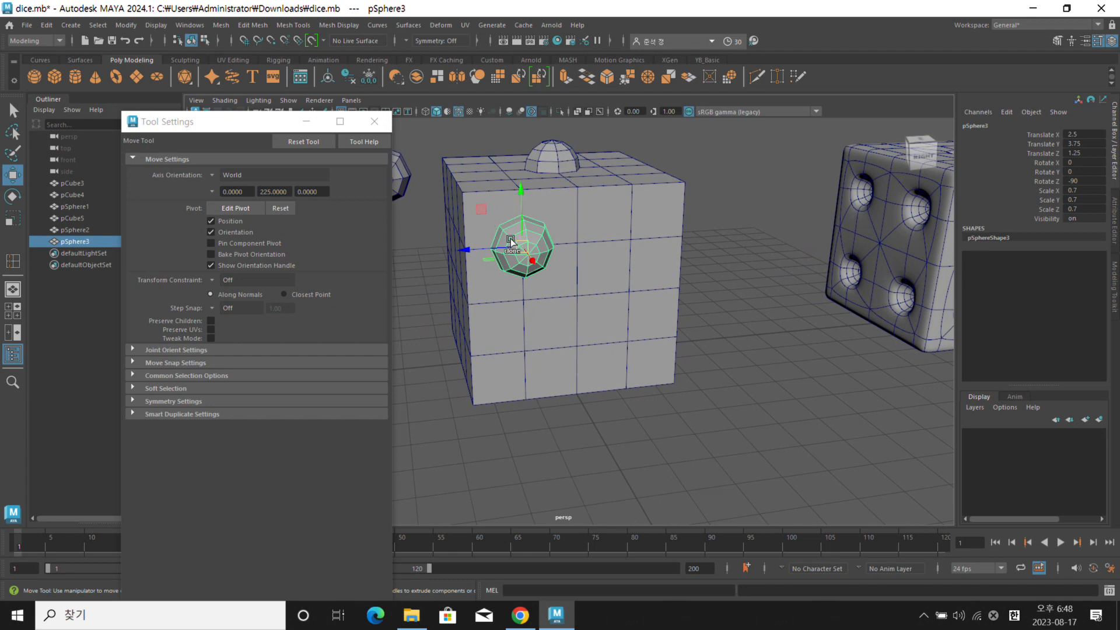
left_click_drag(481, 210, 569, 298, "shift")
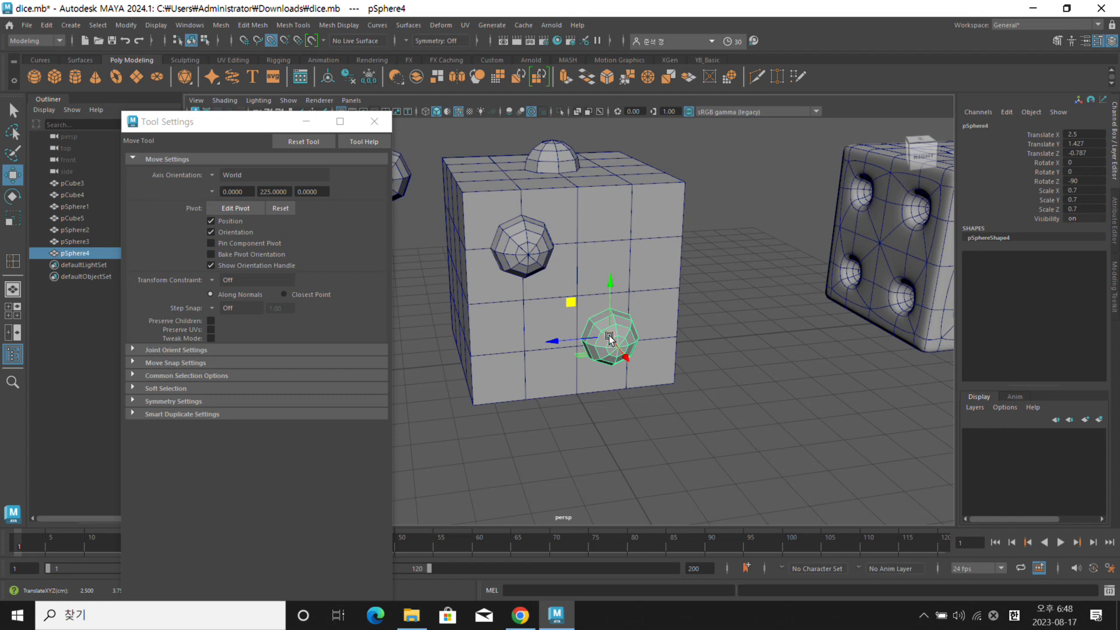
left_click_drag(607, 335, 628, 347)
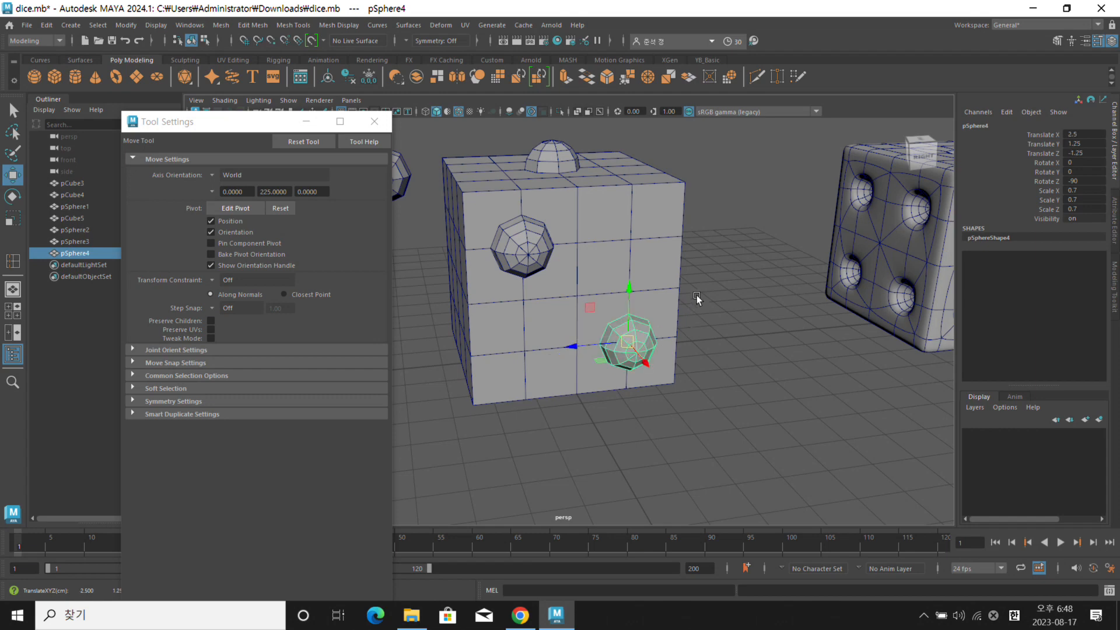
Duplicate the lower side-face sphere along the Z axis, past the cube's edge, to about -3.3
left_click(713, 290)
left_click_drag(713, 290, 495, 250, "alt")
left_click_drag(453, 299, 443, 275, "alt")
left_click_drag(602, 288, 530, 221, "alt")
left_click_drag(649, 295, 596, 295, "alt")
left_click(595, 318)
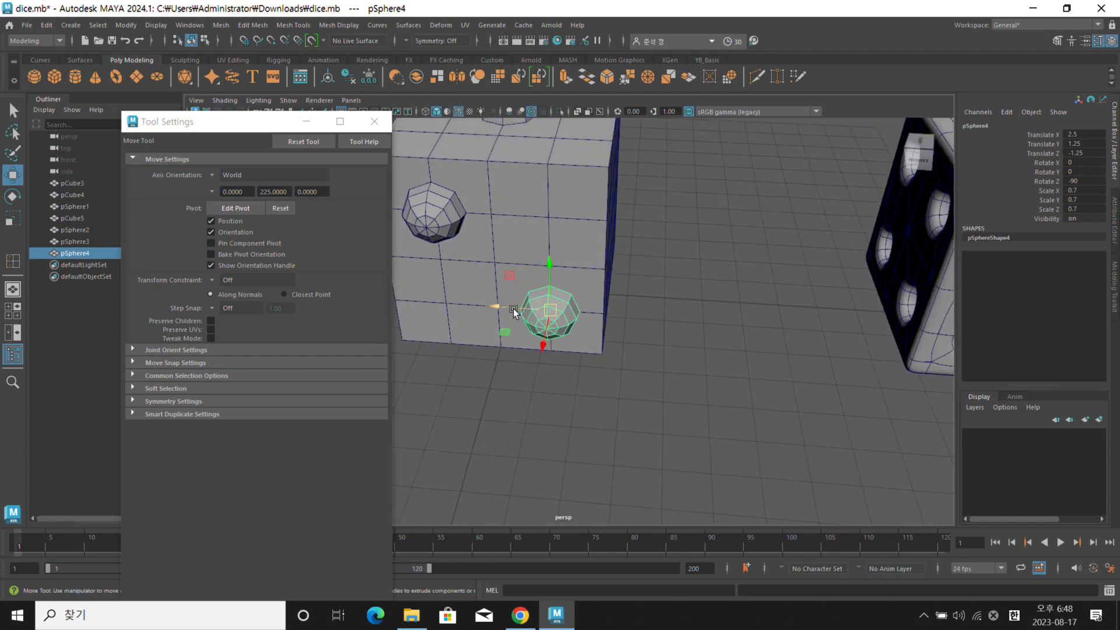
mouse_move(510, 307)
left_mouse_down("shift")
mouse_move(662, 330)
mouse_move(637, 333)
left_mouse_up("shift")
Rotate the new copy to -90 degrees about X with step snapping so it faces the back side of the cube
key("e")
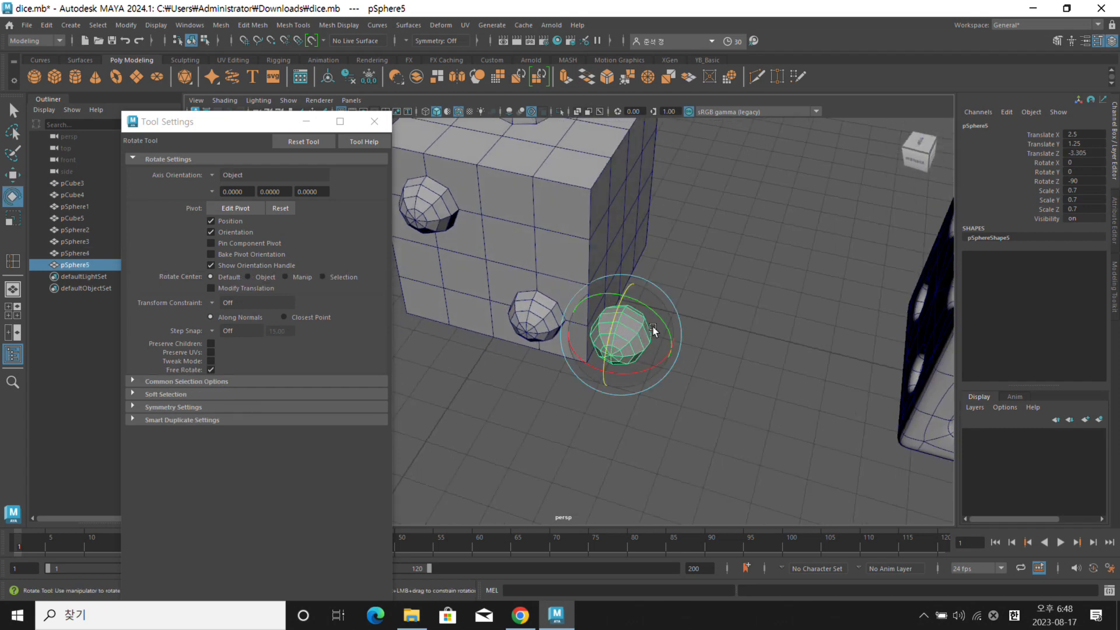
left_click_drag(685, 361, 625, 255, "alt")
key("j")
Snap the rotated copy onto a lower grid intersection of the back face and a duplicate onto that face's centre, at Y 2.5, Z -2.5
key("w")
key("v")
key("v")
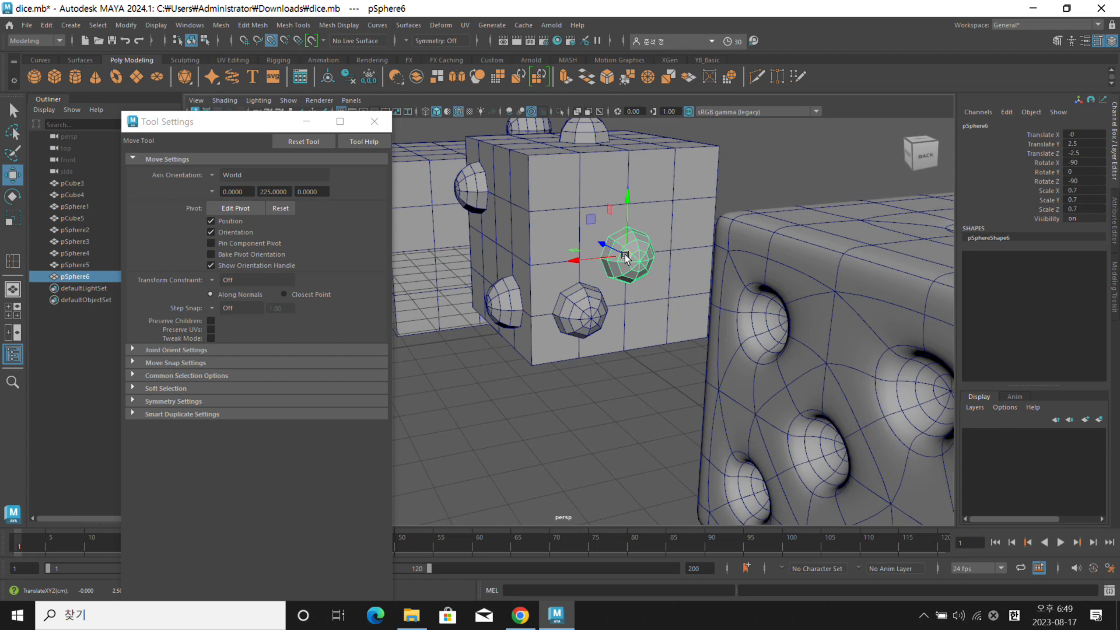
Duplicate the back face's centre sphere onto its upper grid intersection, and duplicate that copy past the cube's left edge to X about -3.1
left_click_drag(591, 223, 674, 204, "shift")
left_click_drag(661, 247, 516, 336, "alt")
left_click(720, 250)
left_click(513, 291)
left_click_drag(478, 258, 530, 313, "shift")
left_click_drag(530, 313, 590, 349, "alt")
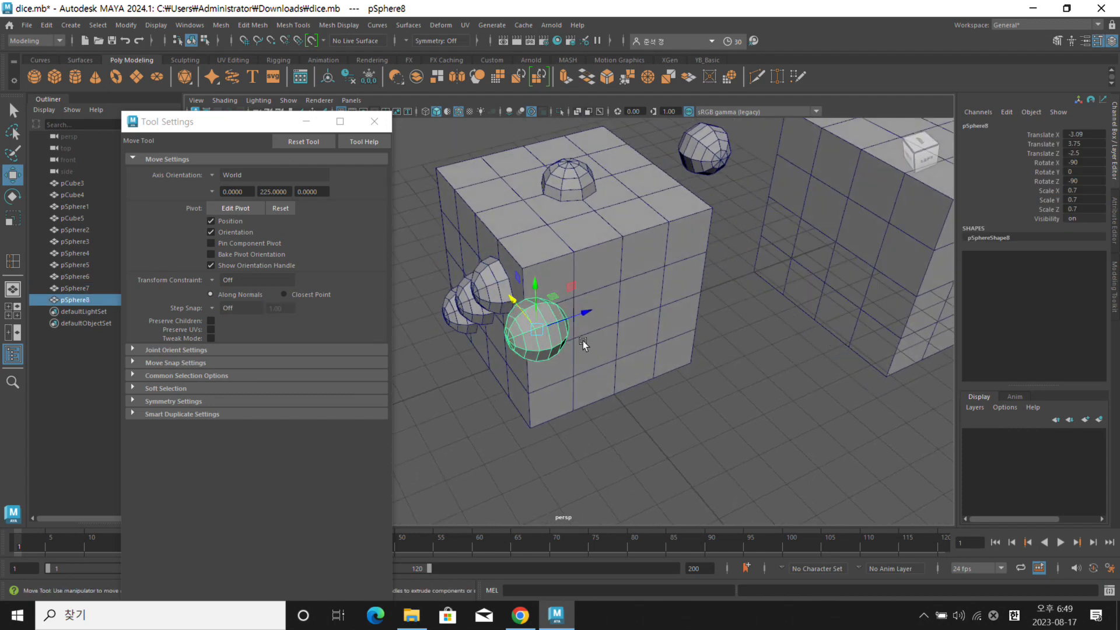
Rotate the new copy to -180 degrees about X, snap it onto the left face's upper grid, and snap a duplicate at Y 3.75, Z 1.25
key("e")
left_click_drag(584, 344, 612, 318, "alt")
key("j")
key("w")
left_click_drag(605, 368, 570, 342, "alt")
key("w")
mouse_move(496, 273)
left_mouse_down()
mouse_move(555, 263)
mouse_move(565, 283)
mouse_move(603, 263)
mouse_move(681, 267)
left_mouse_up()
key("v")
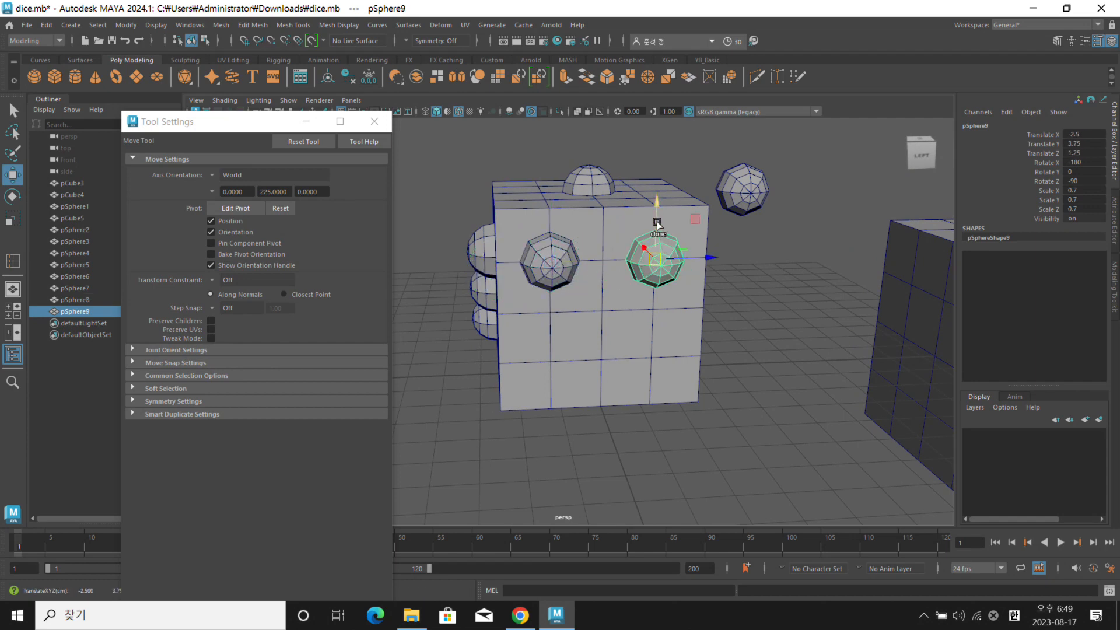
Duplicate the left-face sphere onto the two lower grid intersections of the same face, at Y 1.25
left_click_drag(656, 206, 660, 291, "shift")
key("v")
mouse_move(653, 334)
left_mouse_down()
mouse_move(655, 351)
mouse_move(591, 361)
left_mouse_up()
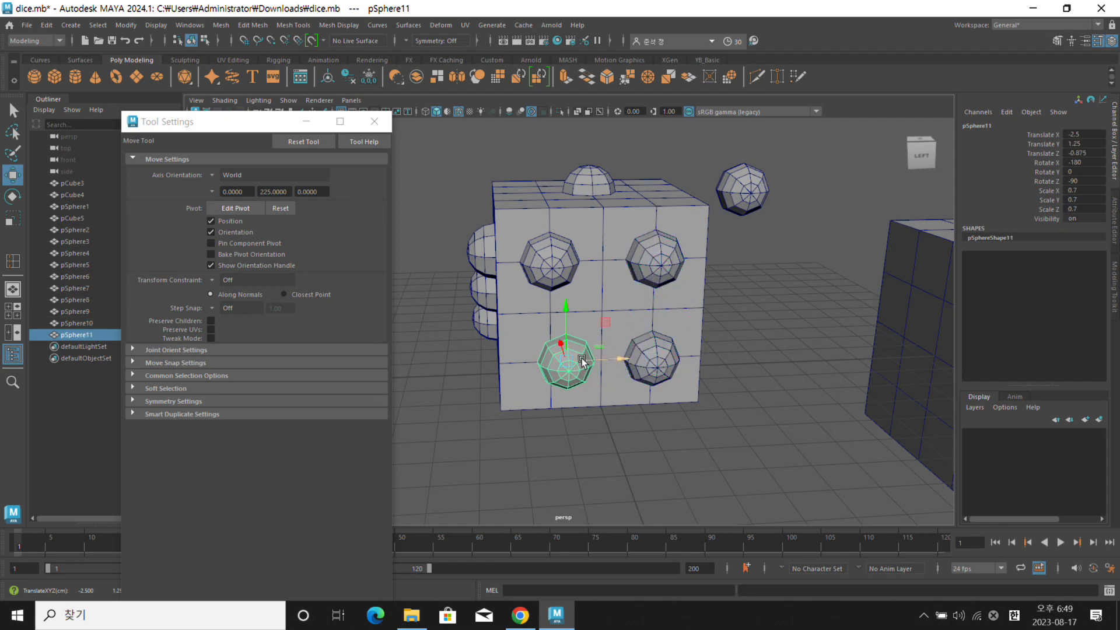
Duplicate a lower sphere past the front edge, rotate it to -270 degrees about X, and snap copies onto the front face's centre and upper intersections
left_click_drag(610, 312, 669, 464, "alt")
left_click(595, 382)
key("e")
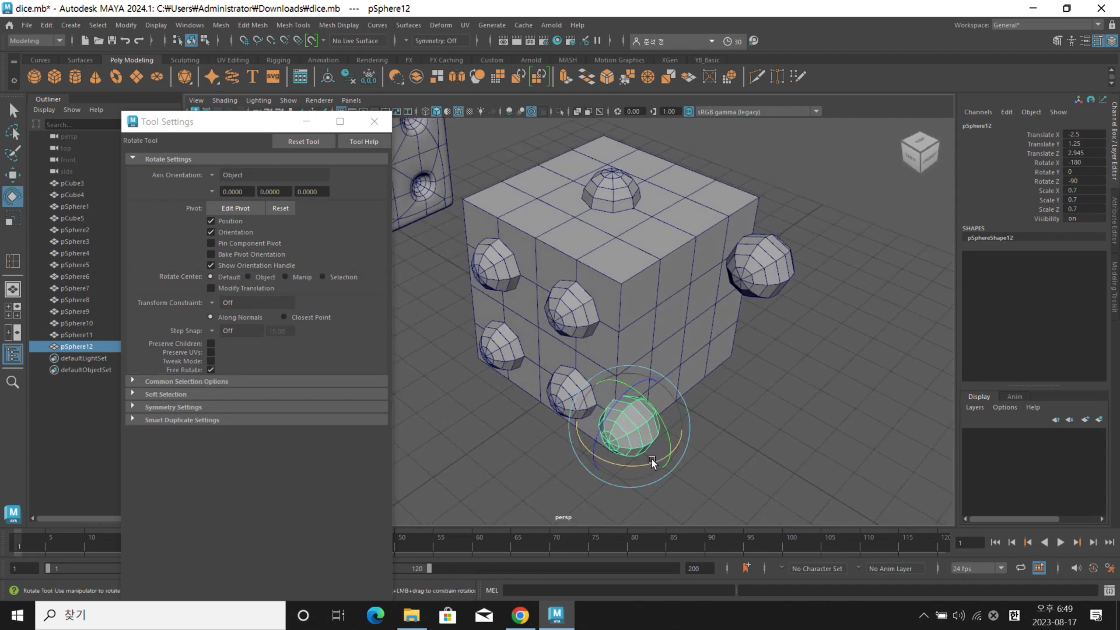
key("j")
left_click_drag(652, 462, 597, 296)
key("w")
left_click_drag(655, 331, 683, 282, "alt")
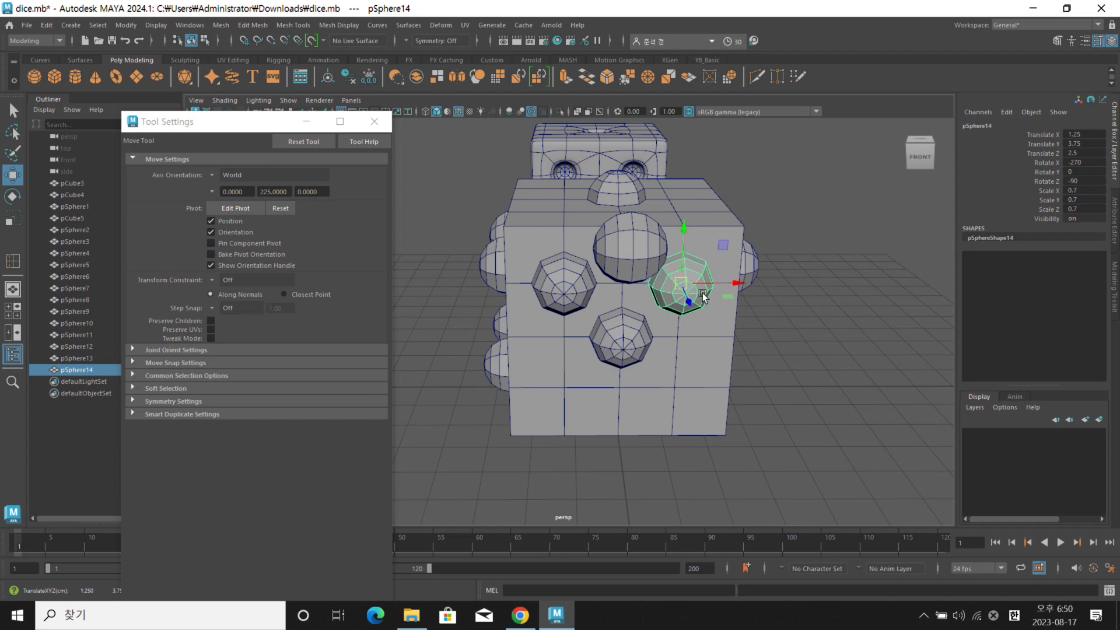
Duplicate spheres onto the front face's two lower grid intersections, and duplicate one further below the cube to Y about -0.7
left_click_drag(686, 244, 579, 388, "shift")
mouse_move(640, 380)
left_mouse_down("alt")
mouse_move(712, 373)
mouse_move(708, 364)
left_mouse_up("alt")
left_click_drag(663, 323, 665, 408, "shift")
left_click_drag(665, 408, 716, 383, "alt")
Rotate the copy to -180, 90, 0 degrees and snap it onto the bottom face at X -1.25, Z 1.25, with a duplicate at Z -1.25
key("e")
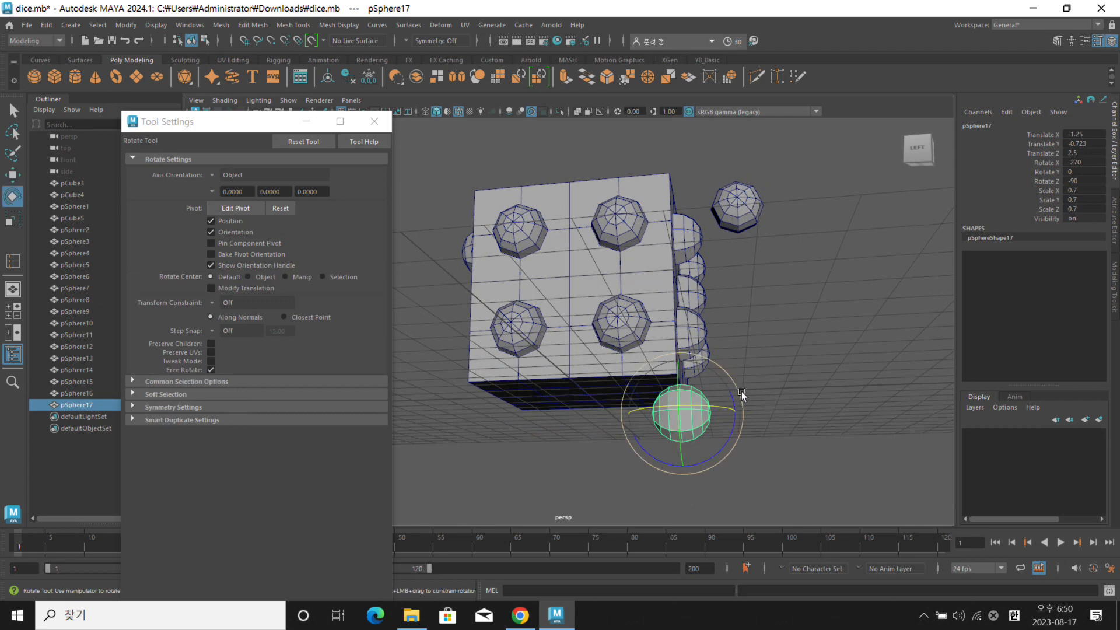
left_click_drag(732, 428, 666, 474)
mouse_move(756, 425)
left_mouse_down("alt")
mouse_move(770, 412)
mouse_move(636, 348)
mouse_move(531, 350)
left_mouse_up("alt")
key("w")
key("v")
key("v")
key("v")
left_click_drag(670, 359, 671, 245, "alt")
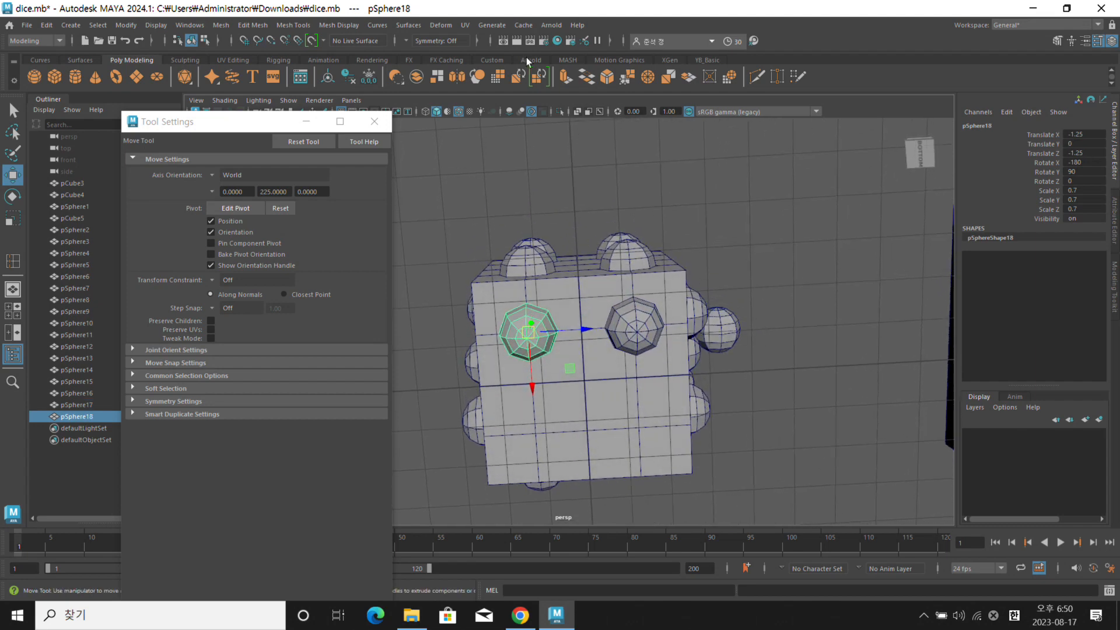
Close the Tool Settings window and hide the viewport grid to get a clear view of the cube's bottom face
left_click(372, 124)
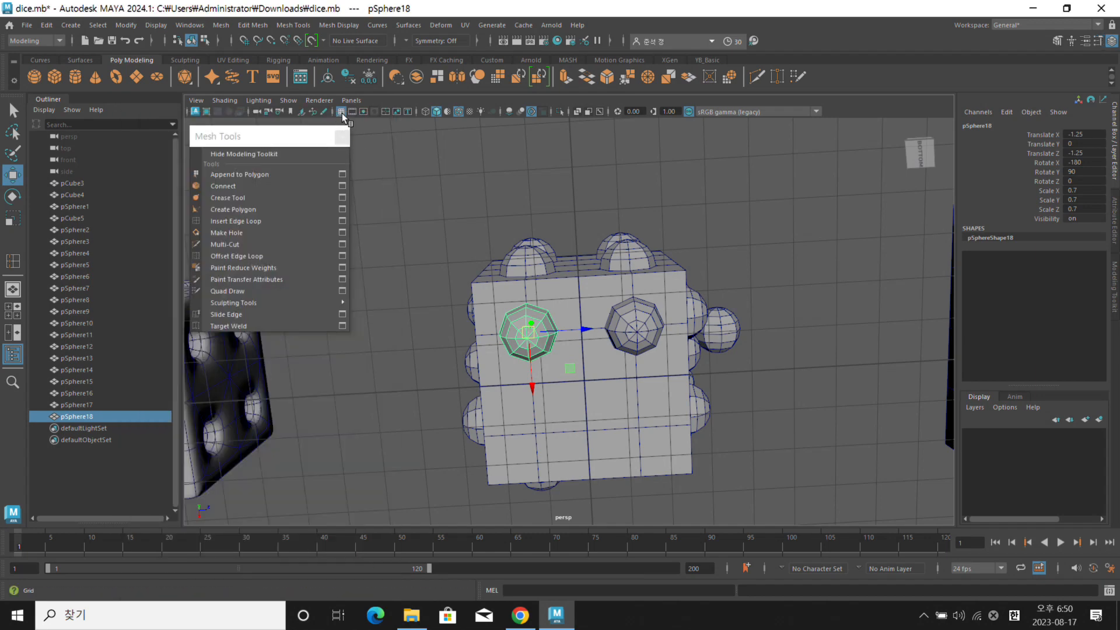
left_click(341, 111)
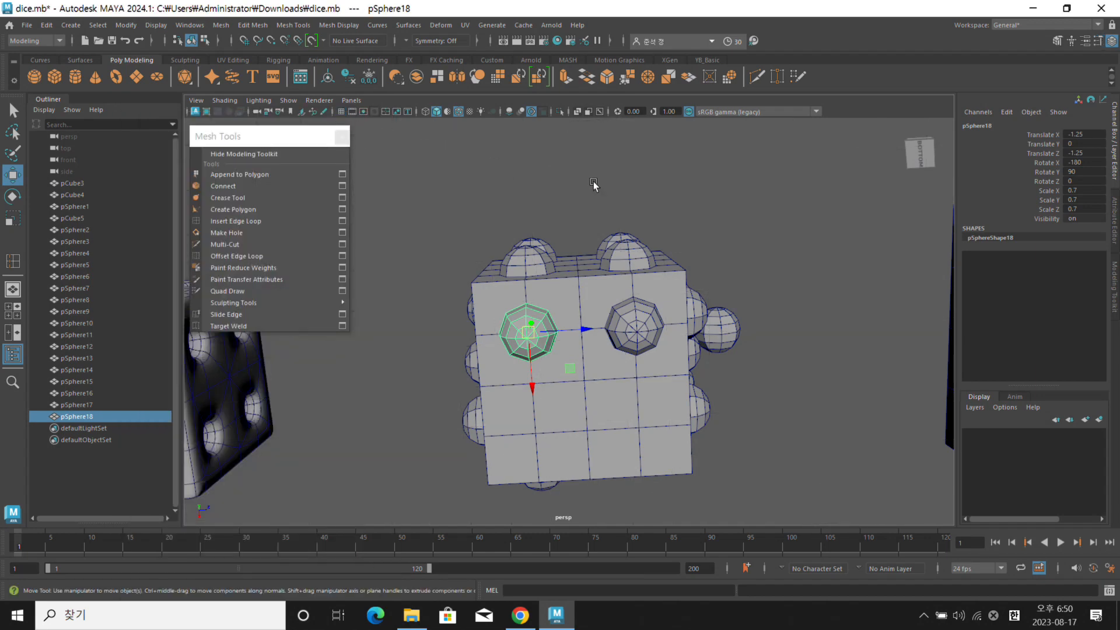
left_click(659, 202)
left_click_drag(659, 202, 556, 285, "alt")
left_click(556, 285)
left_click_drag(656, 302, 548, 279, "alt")
left_click_drag(640, 330, 584, 278, "alt")
left_click_drag(534, 315, 535, 373, "shift")
left_click_drag(531, 318, 531, 319)
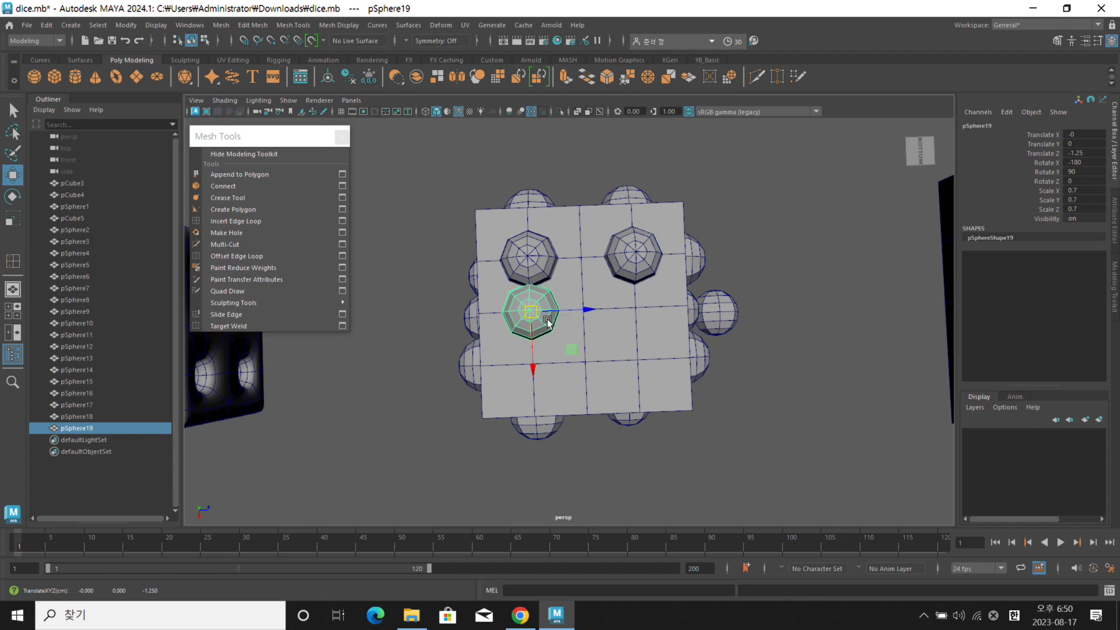
key("Delete")
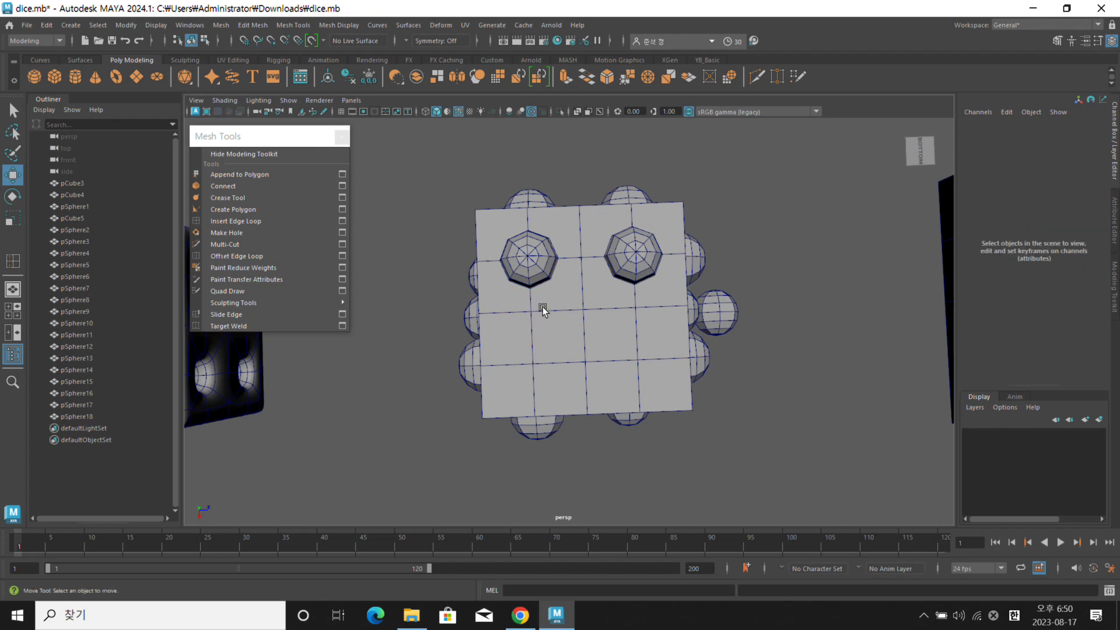
Check the two bottom-face spheres one at a time and select both of them together
left_click(537, 262)
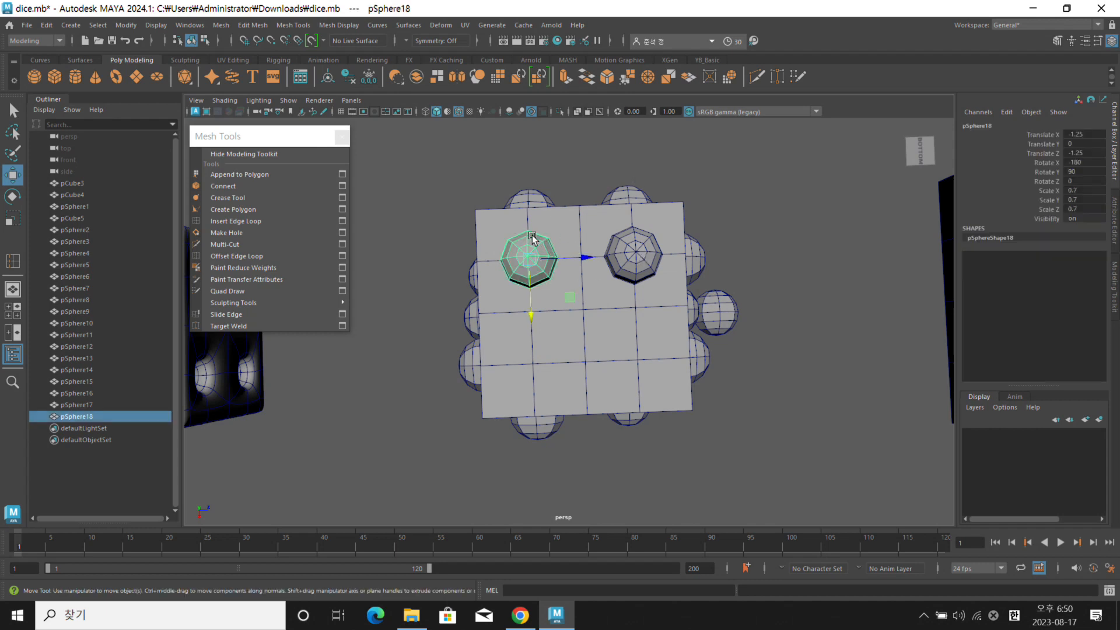
left_click(620, 244)
left_click(535, 250)
left_click(614, 242)
left_click(534, 250)
left_click(629, 245, "shift")
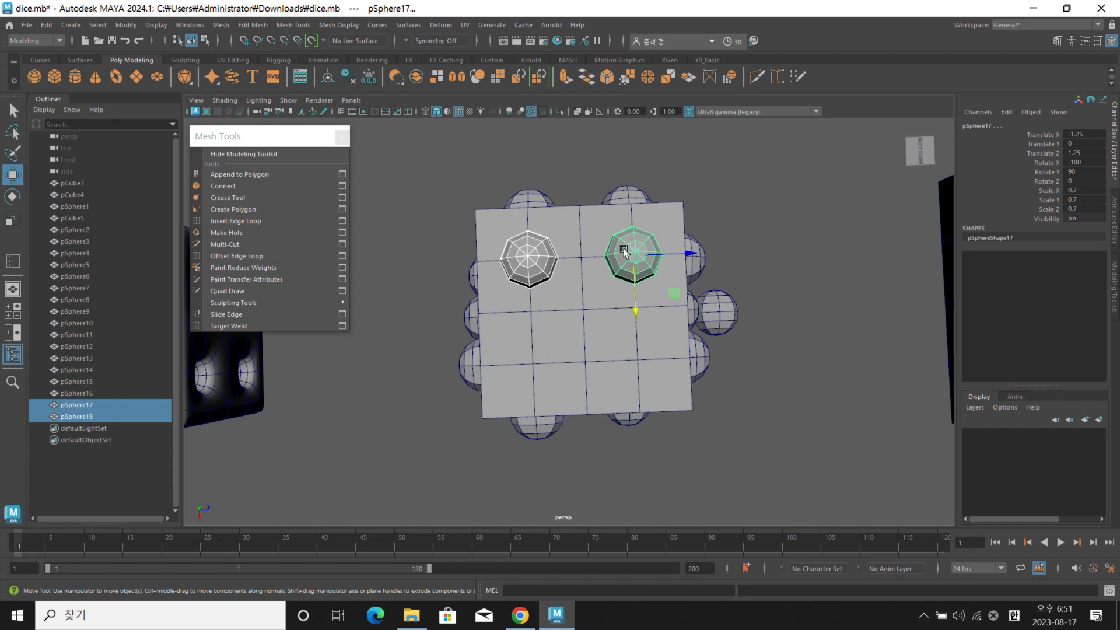
middle_click_drag(483, 183, 491, 187, "alt")
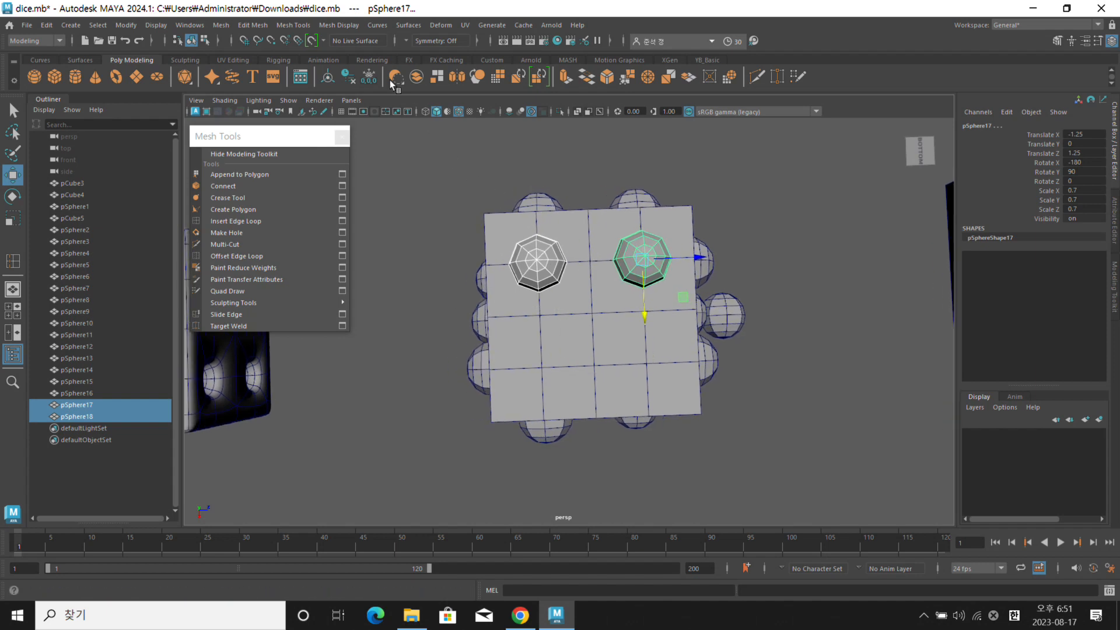
Look through the mesh editing commands for the Combine operation, keeping the two bottom-face spheres selected
left_click(192, 26)
mouse_move(221, 27)
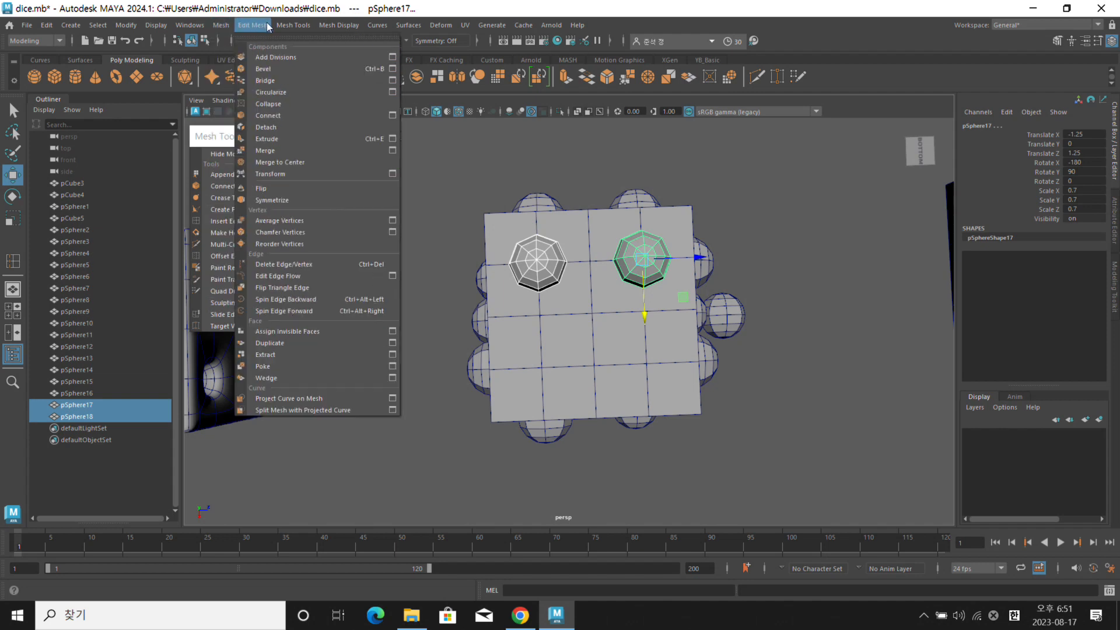
mouse_move(283, 27)
mouse_move(401, 26)
mouse_move(324, 32)
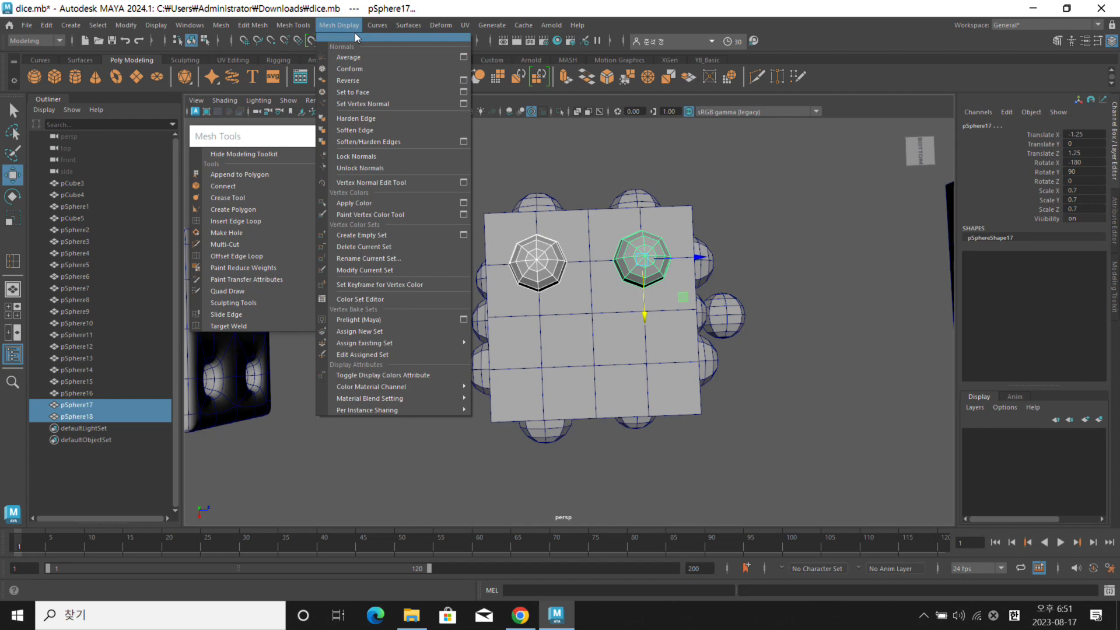
mouse_move(448, 26)
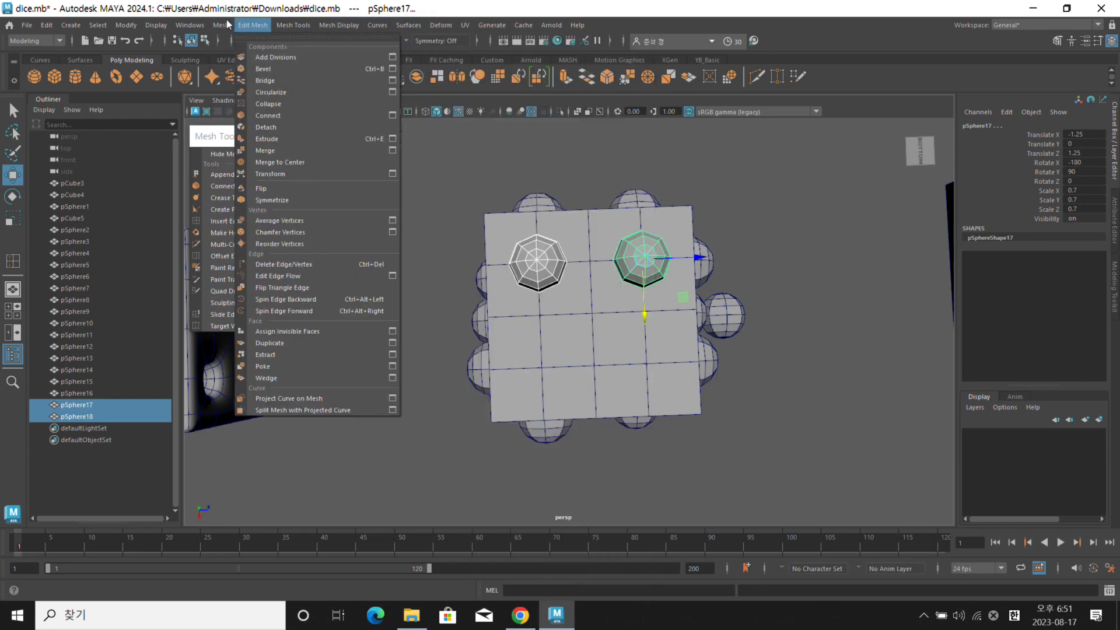
left_click(589, 203)
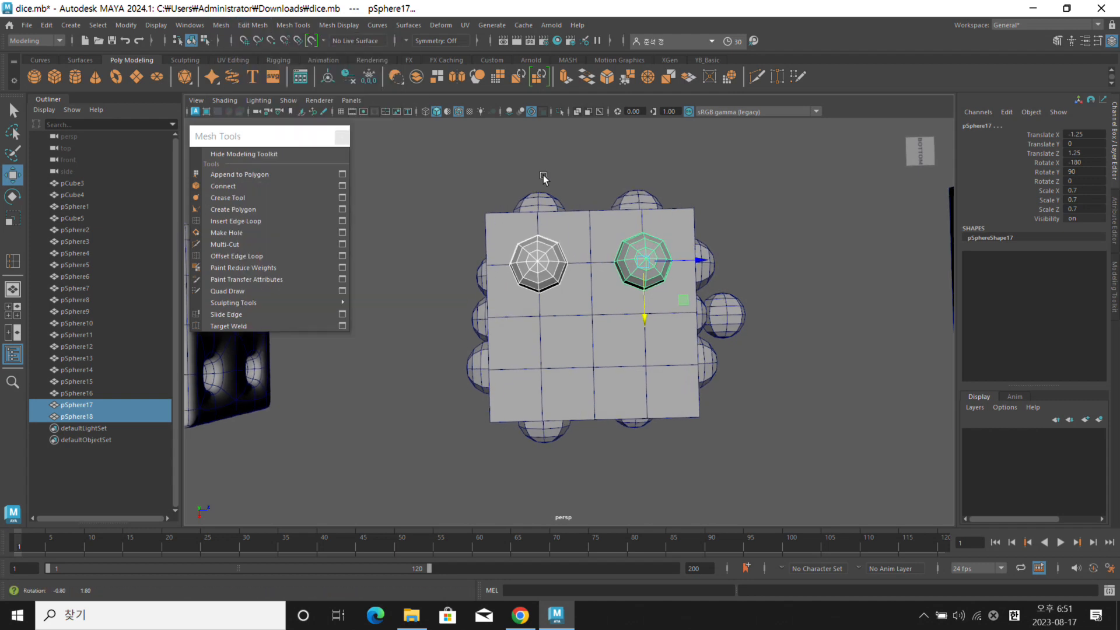
right_click_drag(571, 156, 562, 415, "shift")
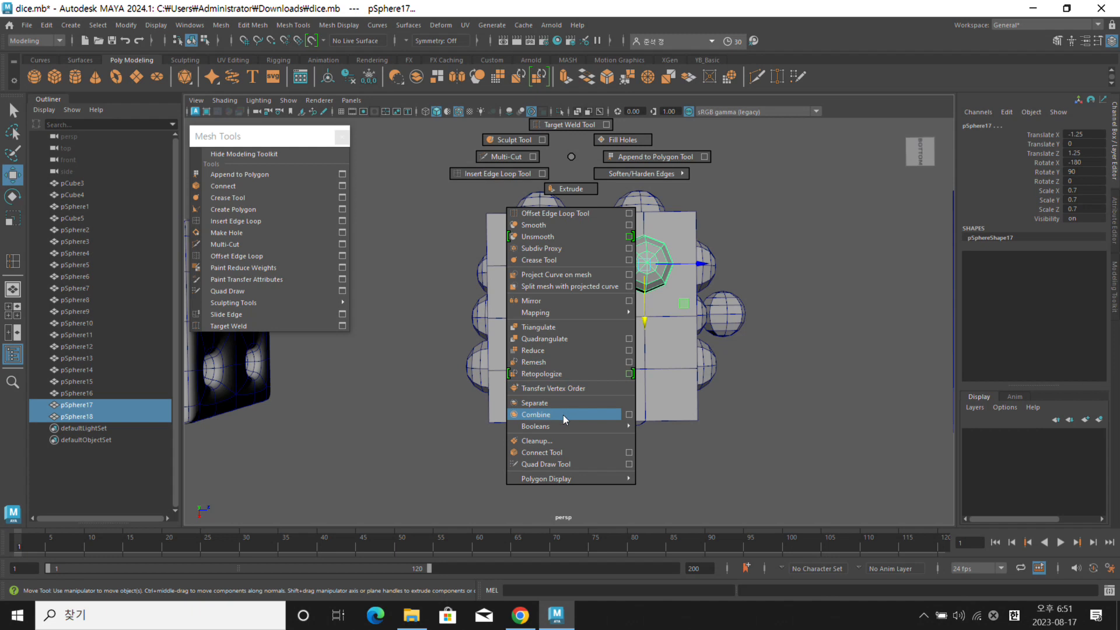
right_click_drag(562, 415, 572, 158, "shift")
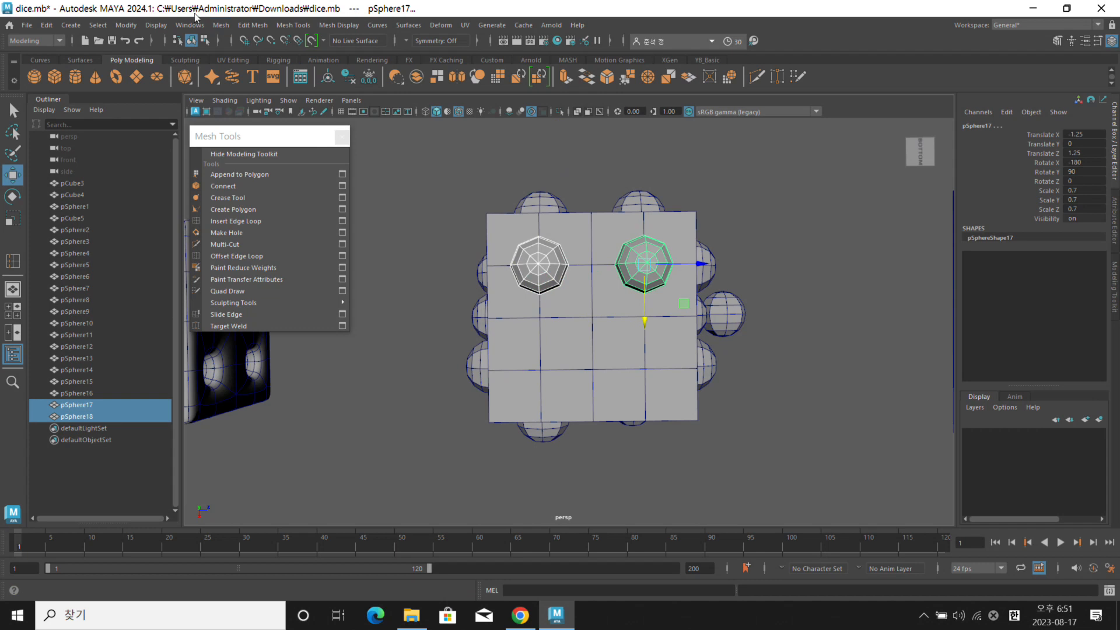
left_click_drag(508, 186, 552, 192, "alt")
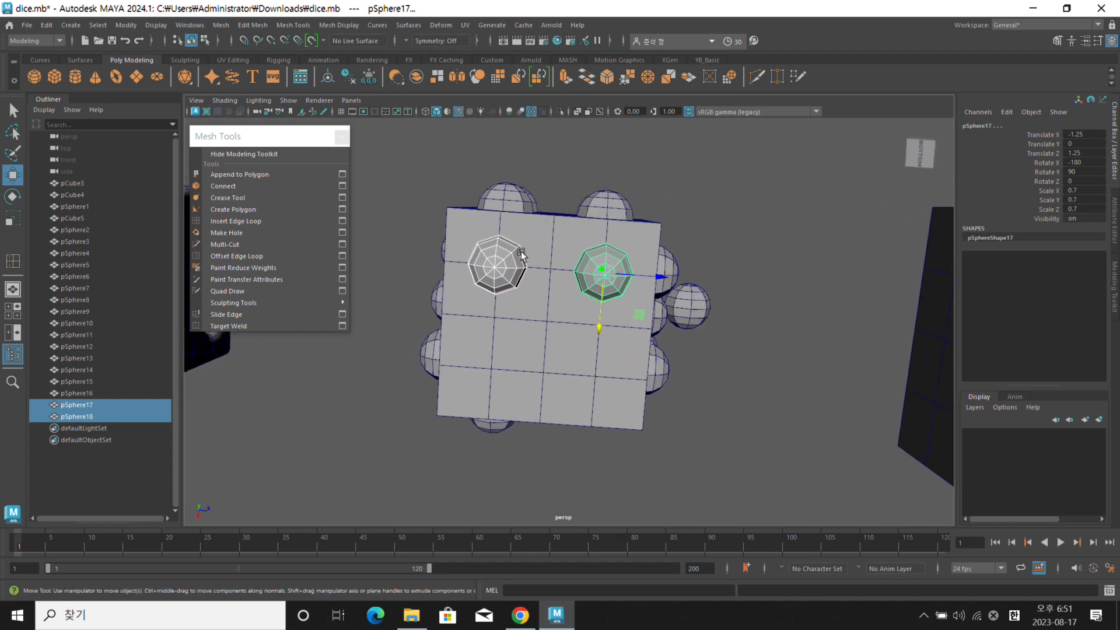
Try combining the two bottom-face spheres into one mesh and undo it
left_click(502, 265)
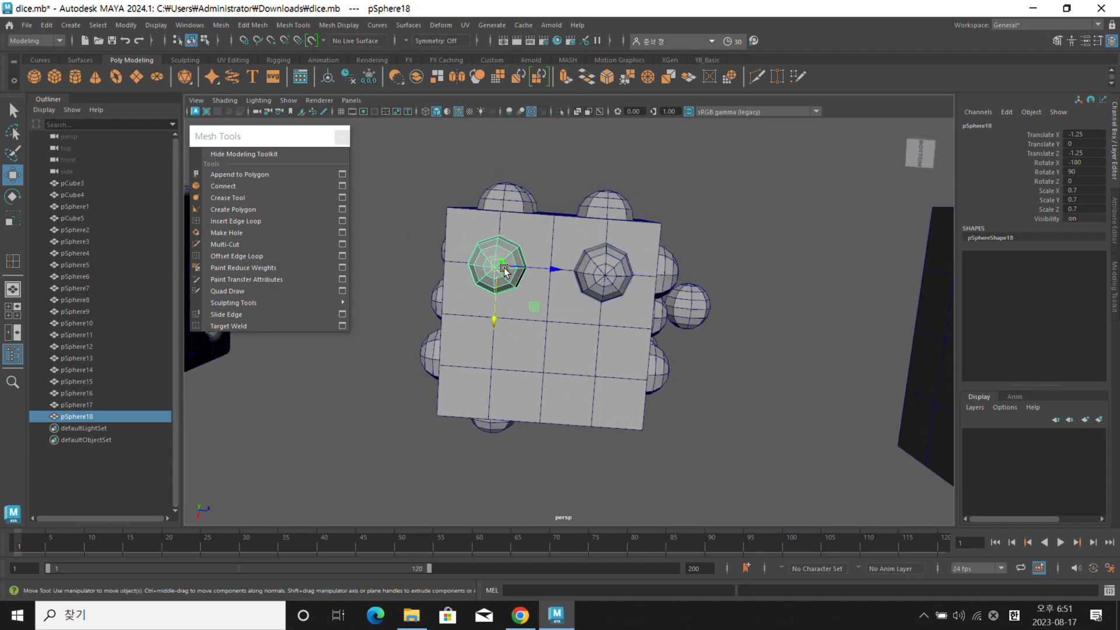
left_click(609, 274, "shift")
left_click_drag(593, 235, 595, 223, "alt")
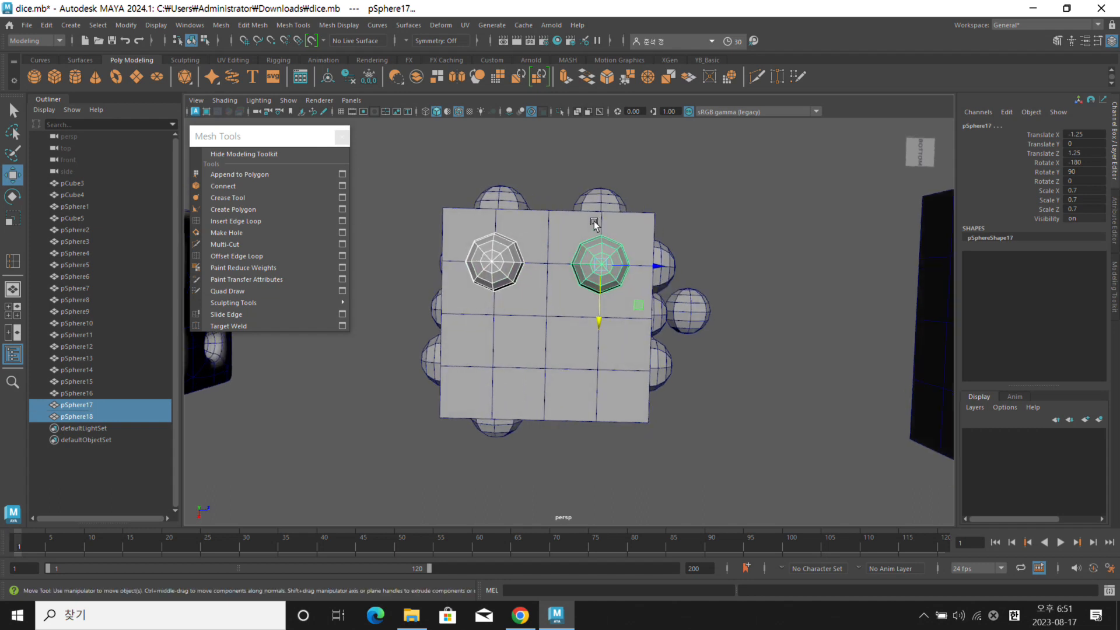
right_click(546, 145, "shift")
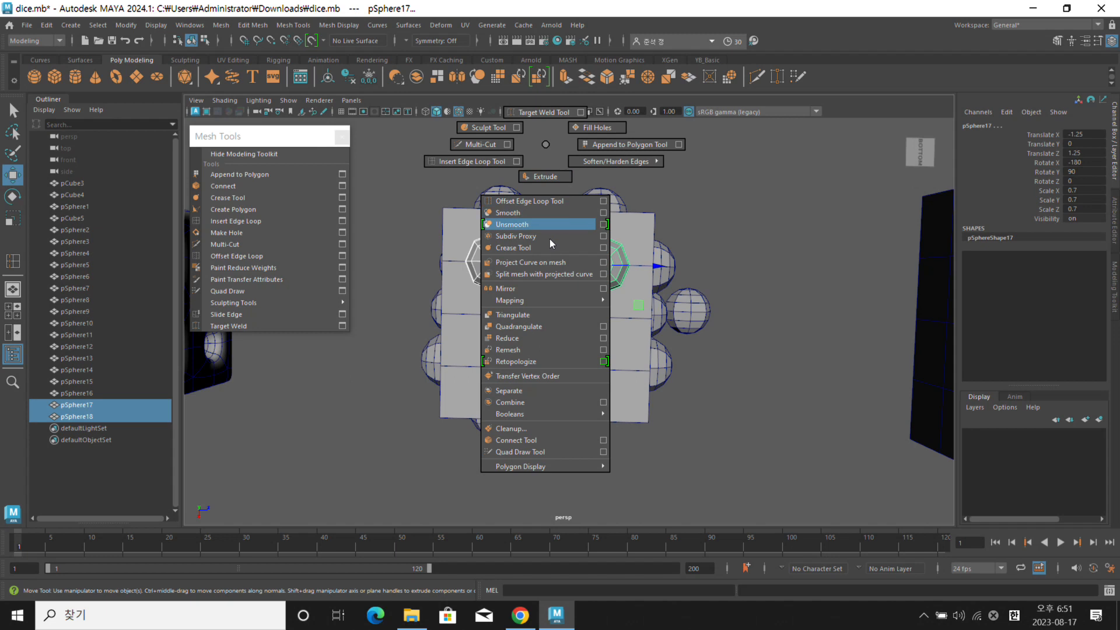
left_click(543, 403)
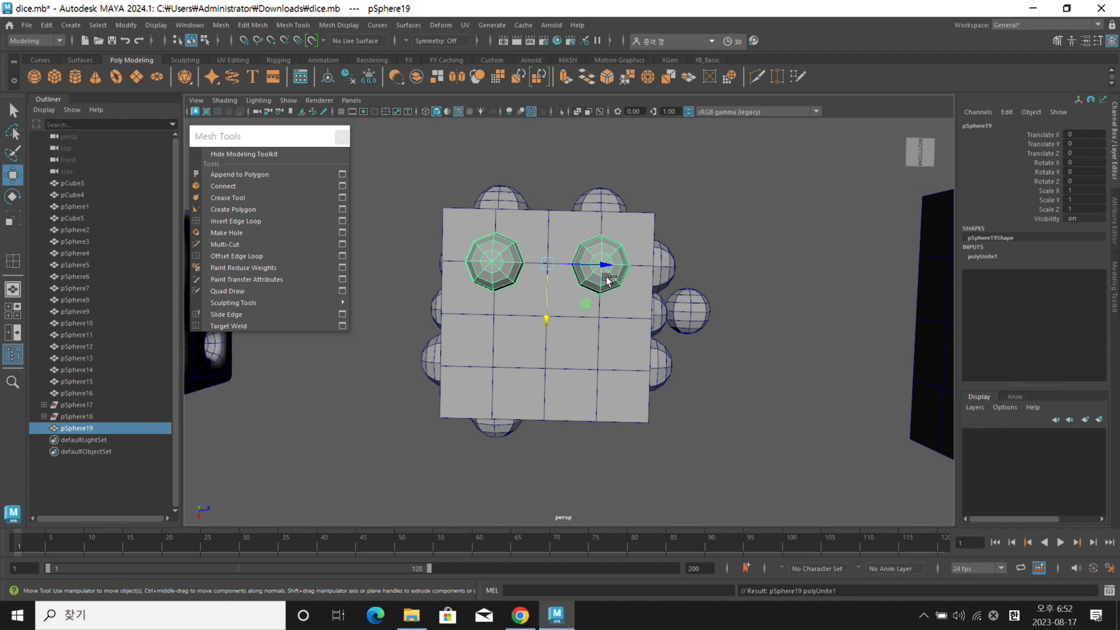
key("ctrl+z")
Duplicate the two bottom-face spheres along Z to about 3.9 and 6.4, and combine the original pair into one mesh
left_click_drag(627, 276, 847, 249, "shift")
left_click(847, 247)
left_click(514, 263)
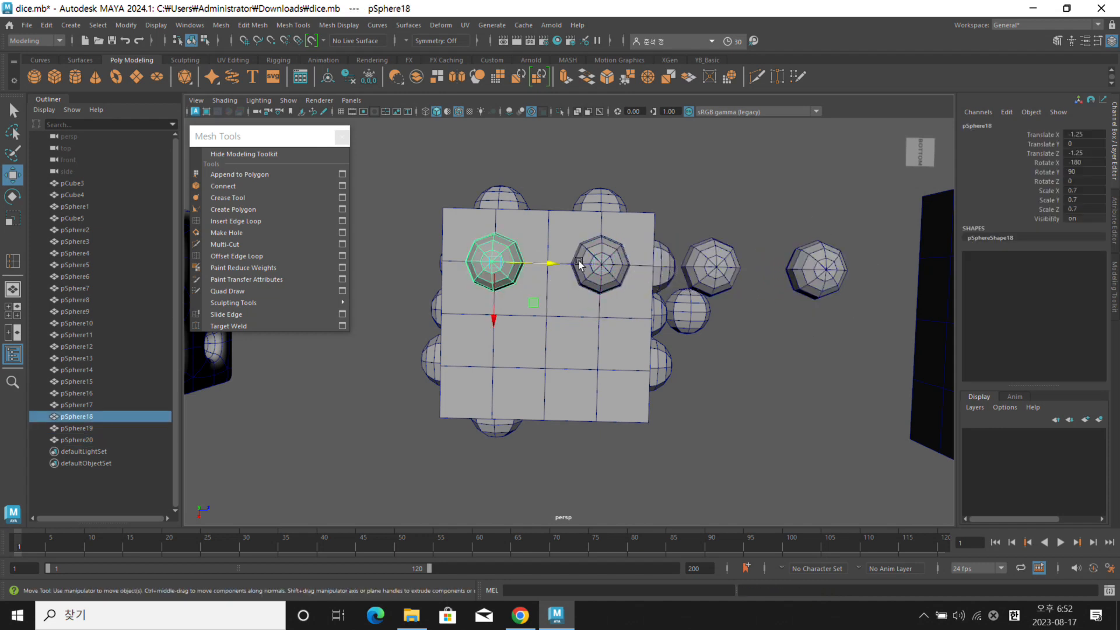
left_click(619, 257, "shift")
right_click_drag(677, 180, 660, 438, "shift")
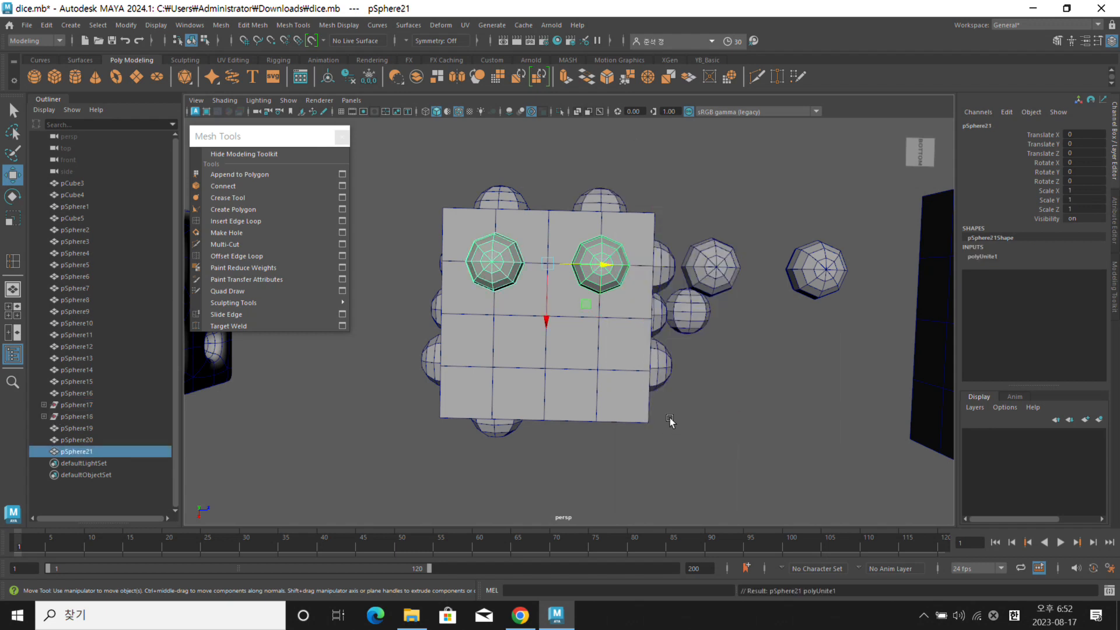
Isolate the combined sphere mesh and the two separate sphere copies in the viewport
left_click(725, 224)
left_click(723, 259)
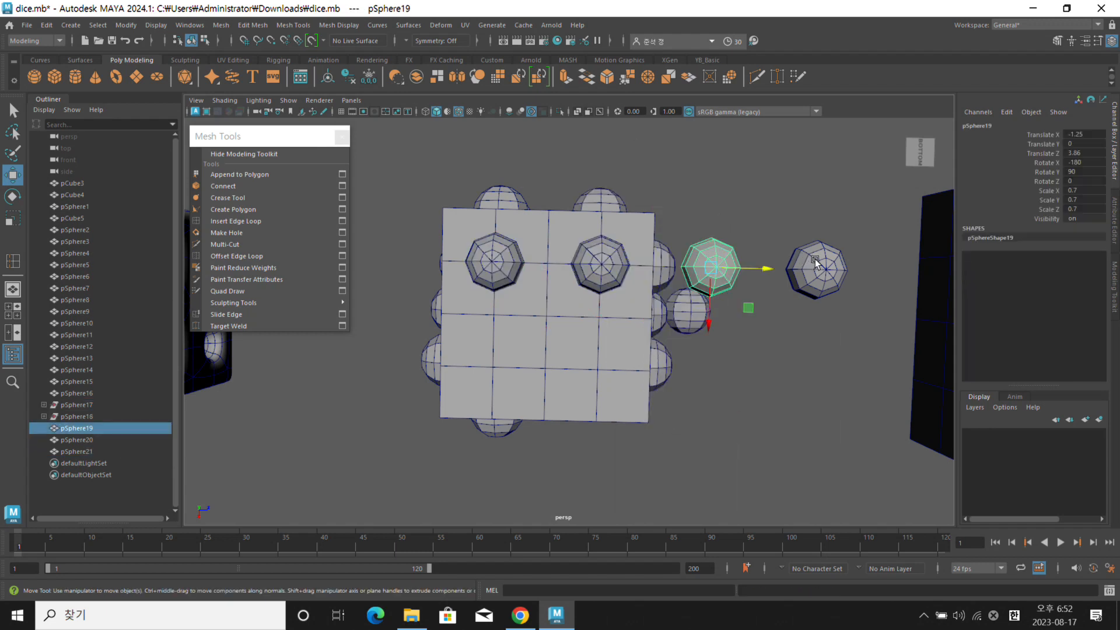
left_click(815, 260, "shift")
left_click(608, 257, "shift")
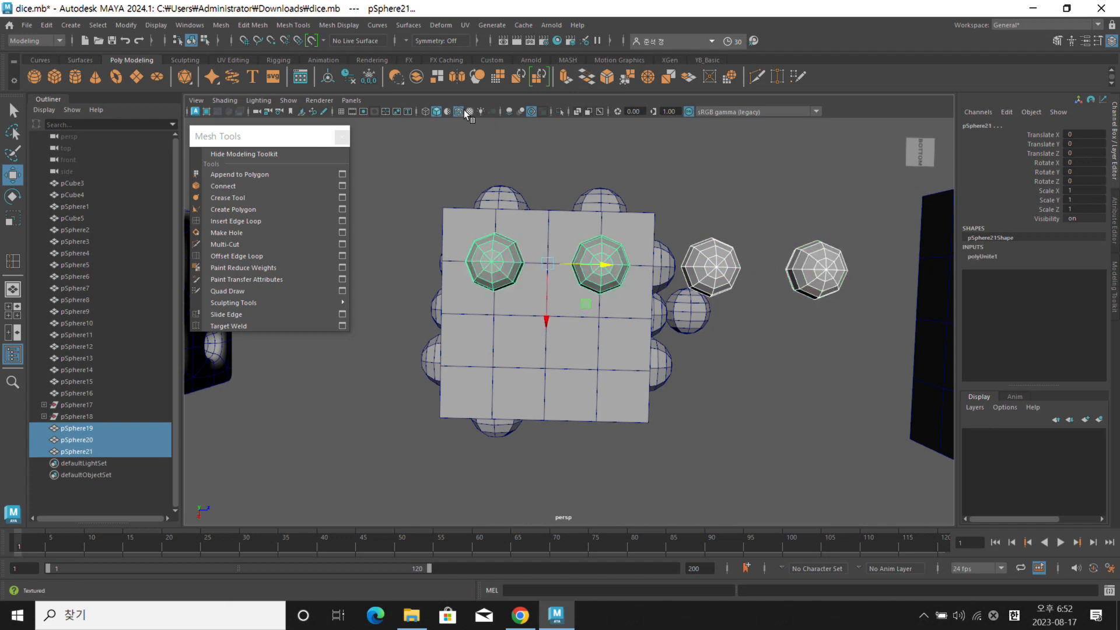
left_click(558, 110)
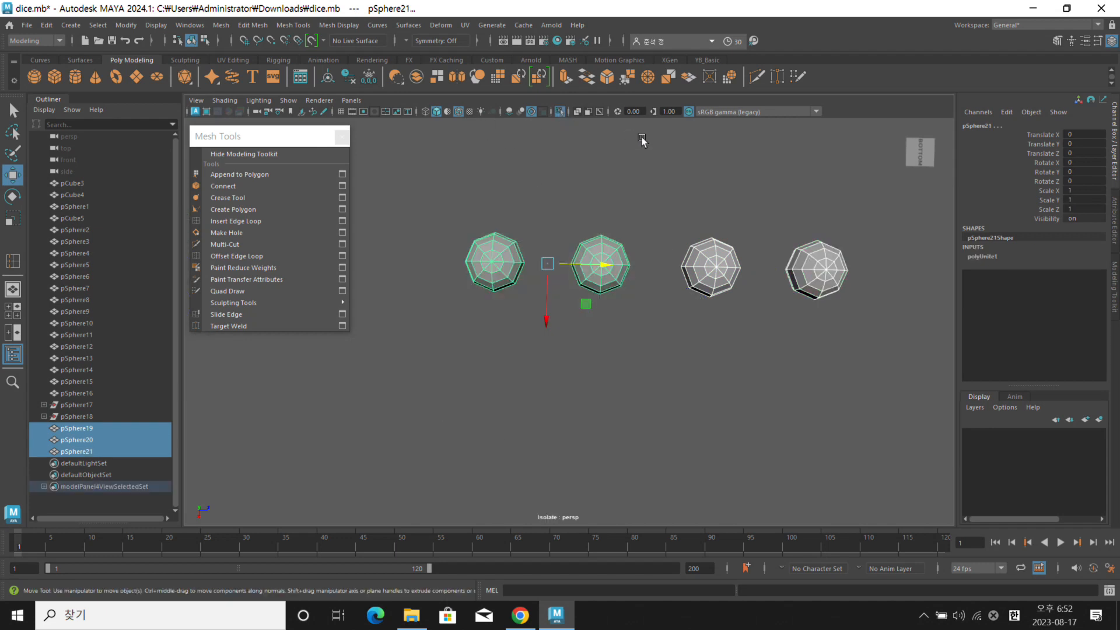
Compare how the two separate spheres and the combined pair select, picking each of them in turn
left_click(650, 175)
left_click(707, 266)
left_click(806, 269)
left_click(719, 268)
left_click(803, 268)
left_click(722, 266)
left_click(800, 261)
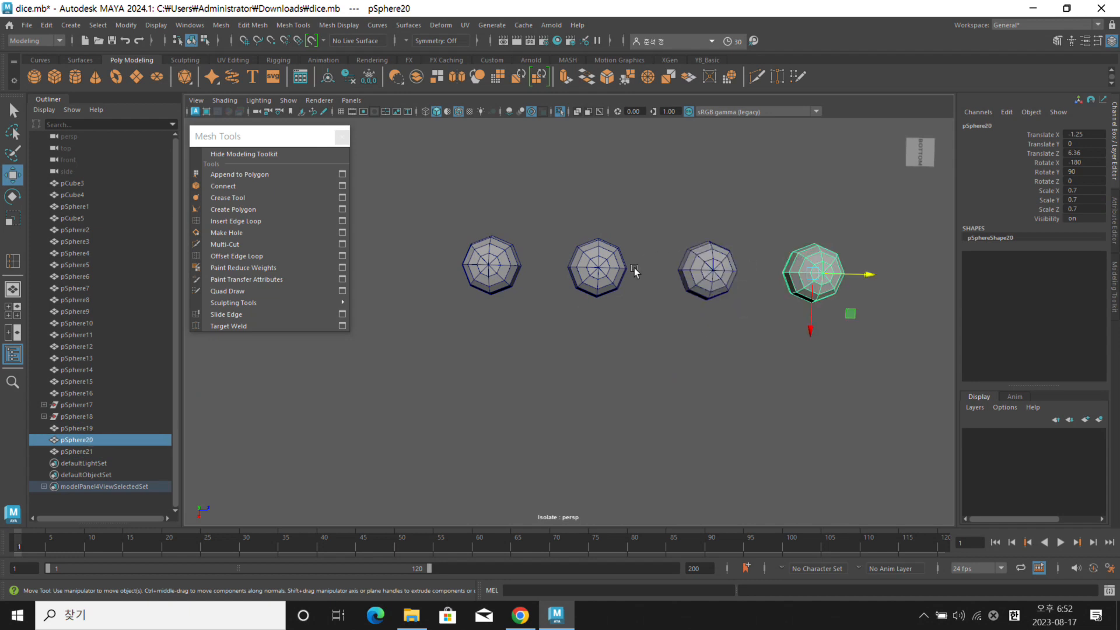
left_click(597, 271)
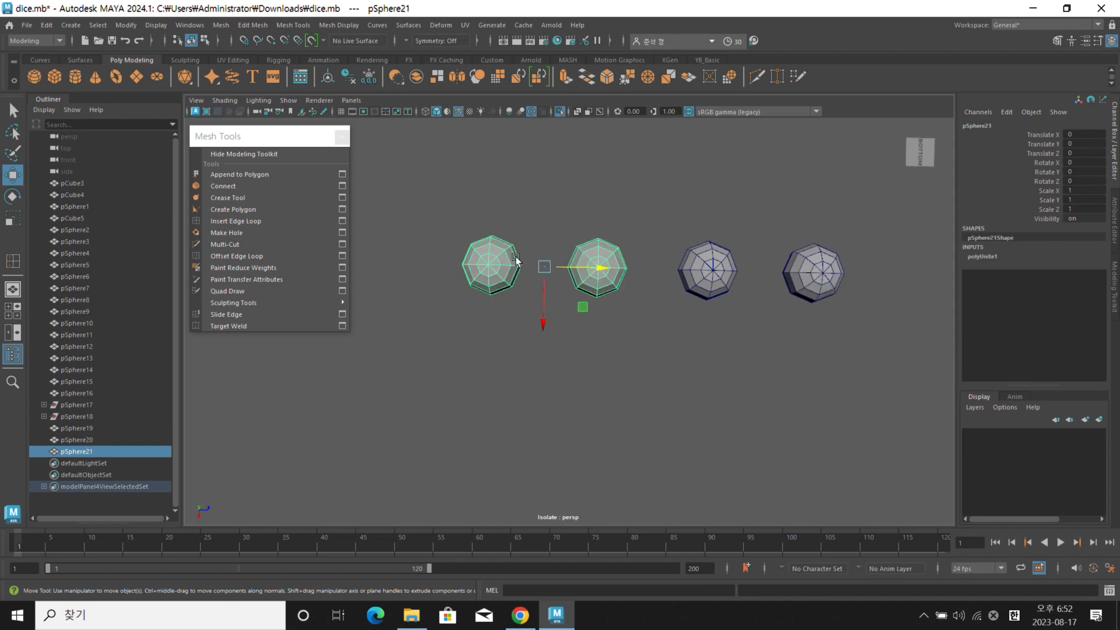
left_click(581, 232)
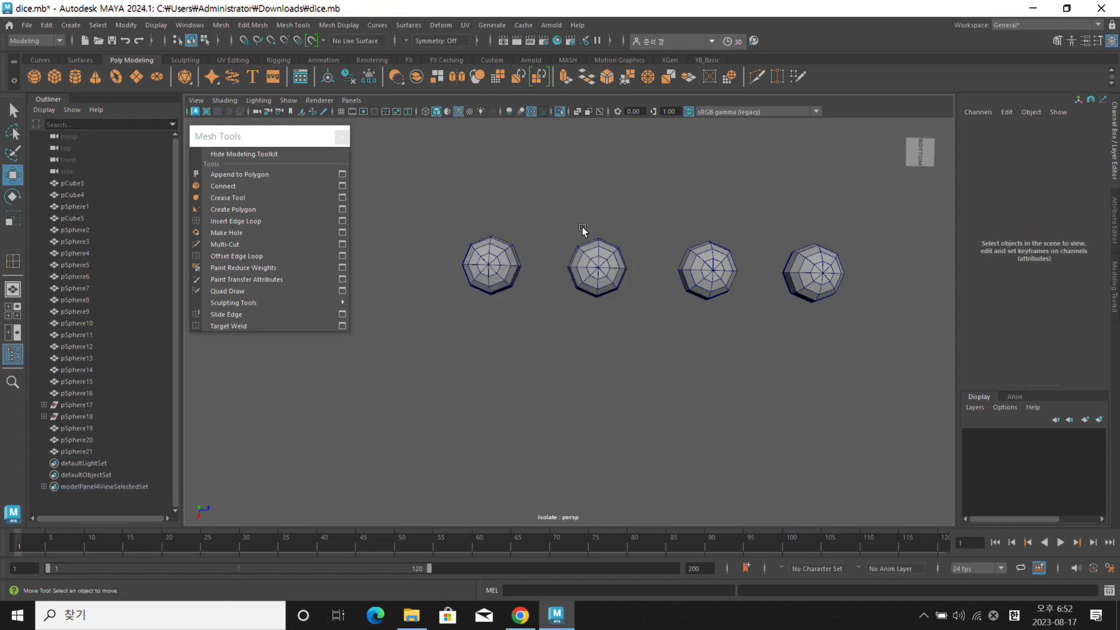
End the viewport isolation and select the divided cube
left_click(559, 111)
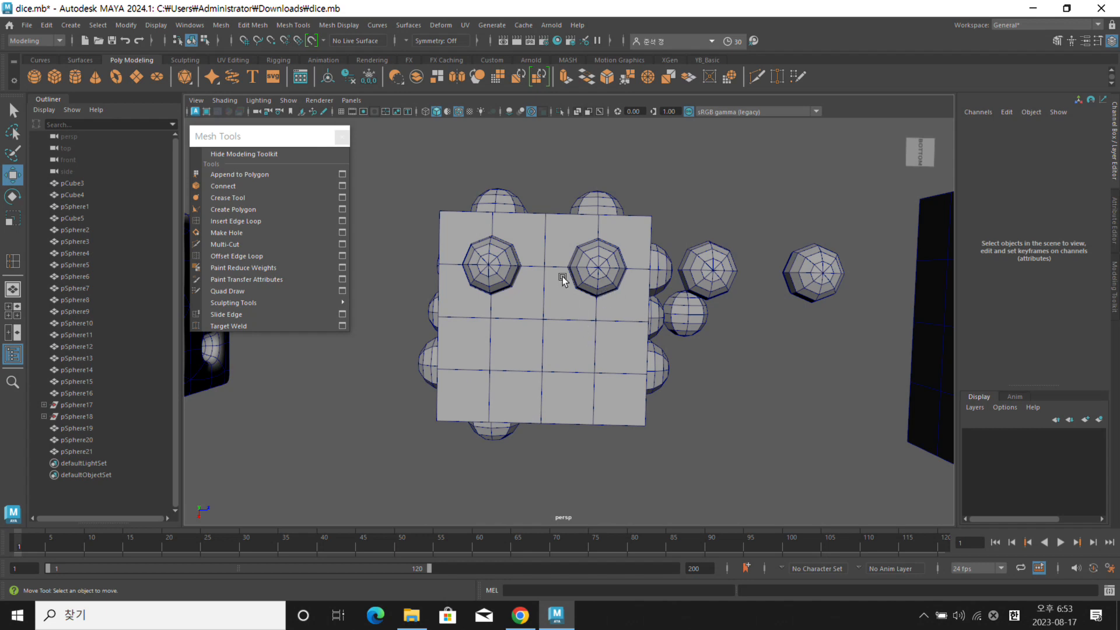
left_click(548, 247)
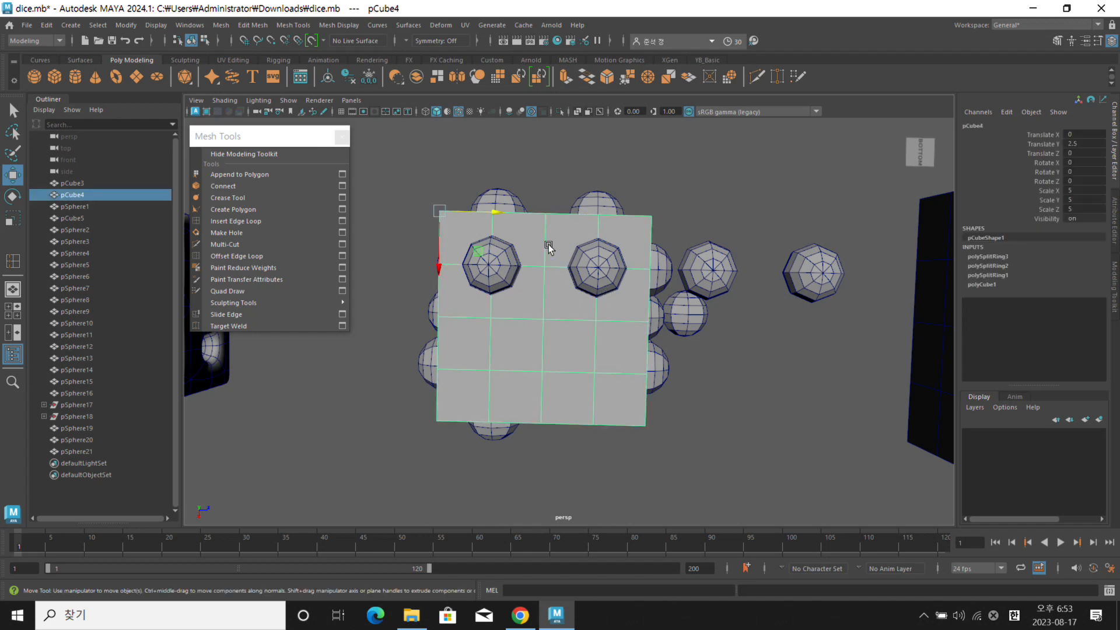
Isolate the nearer of the two separate spheres beside the cube, examine it, and return to the full scene
left_click(708, 274)
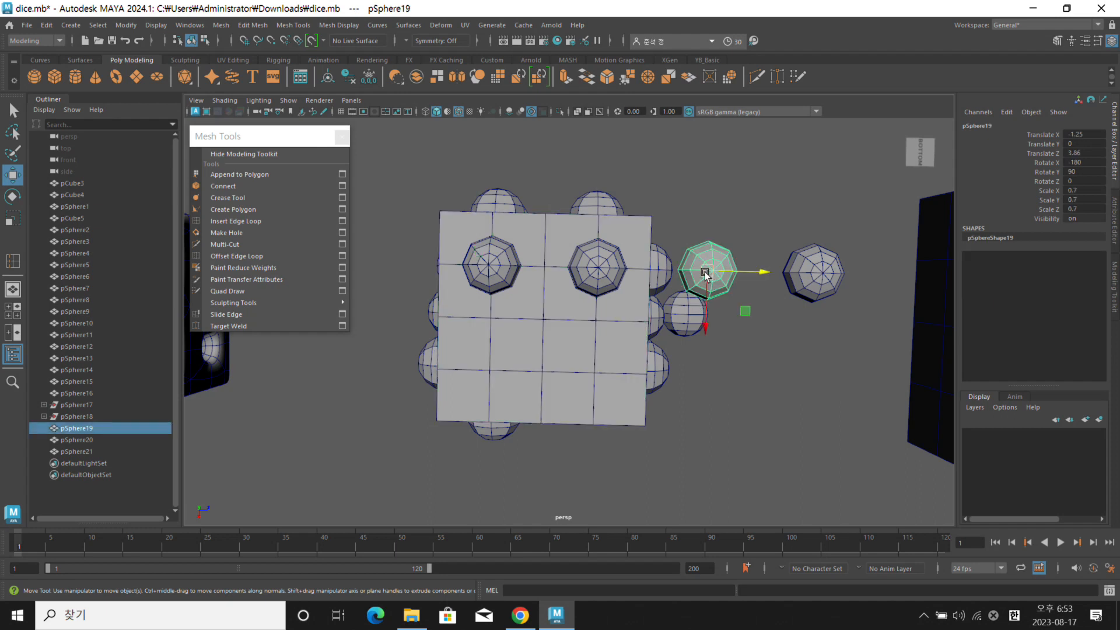
key("ctrl+1")
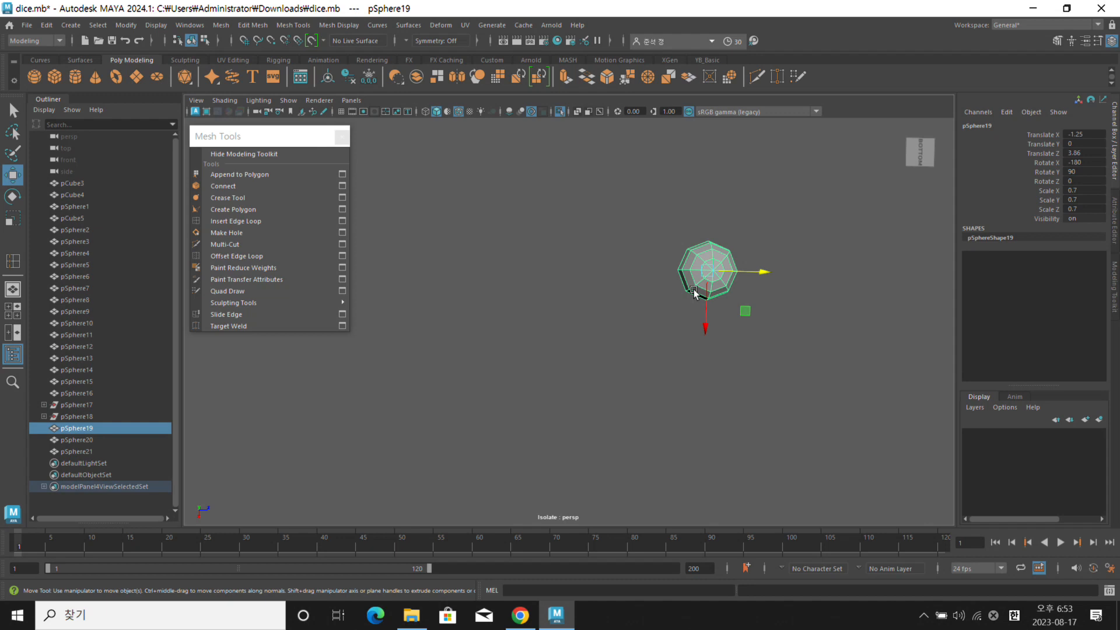
left_click_drag(645, 283, 644, 289, "alt")
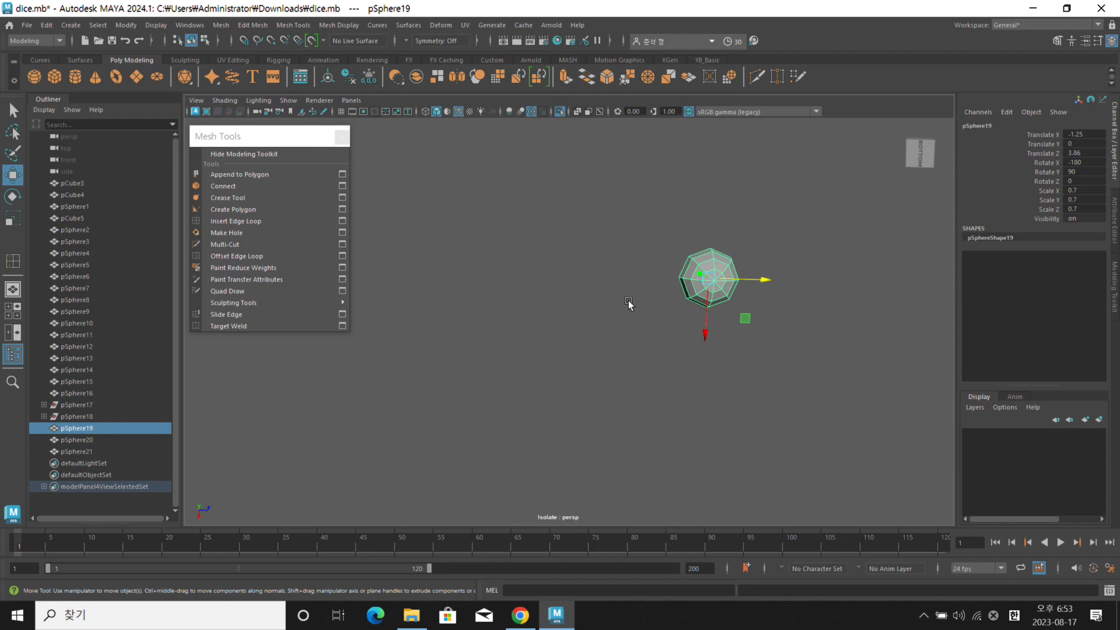
left_click_drag(607, 288, 616, 298, "alt")
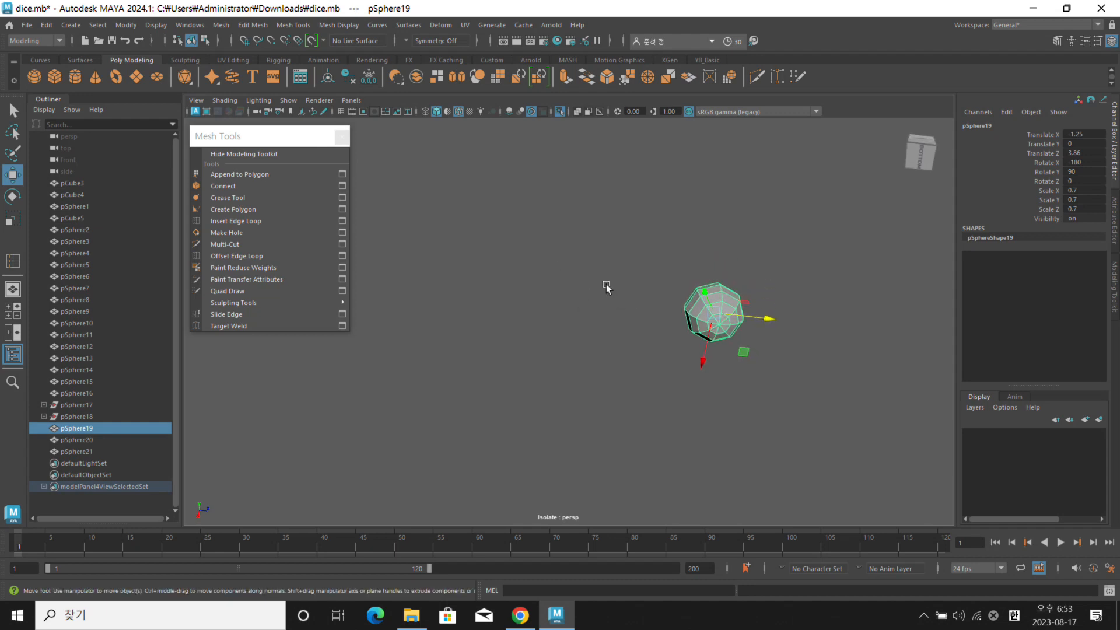
key("ctrl+1")
left_click_drag(715, 249, 695, 291, "alt")
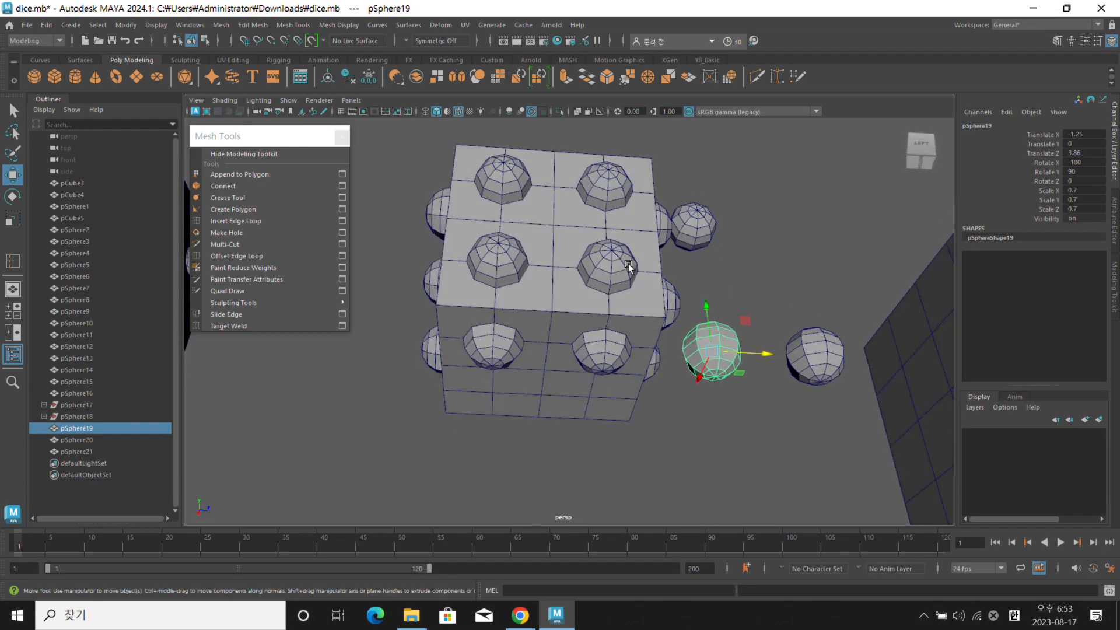
Hide the divided cube and four of its spheres, show them again, and clear the selection
left_click(553, 252)
left_click(495, 262, "shift")
left_click(503, 181, "shift")
left_click(439, 214, "shift")
left_click(437, 270, "shift")
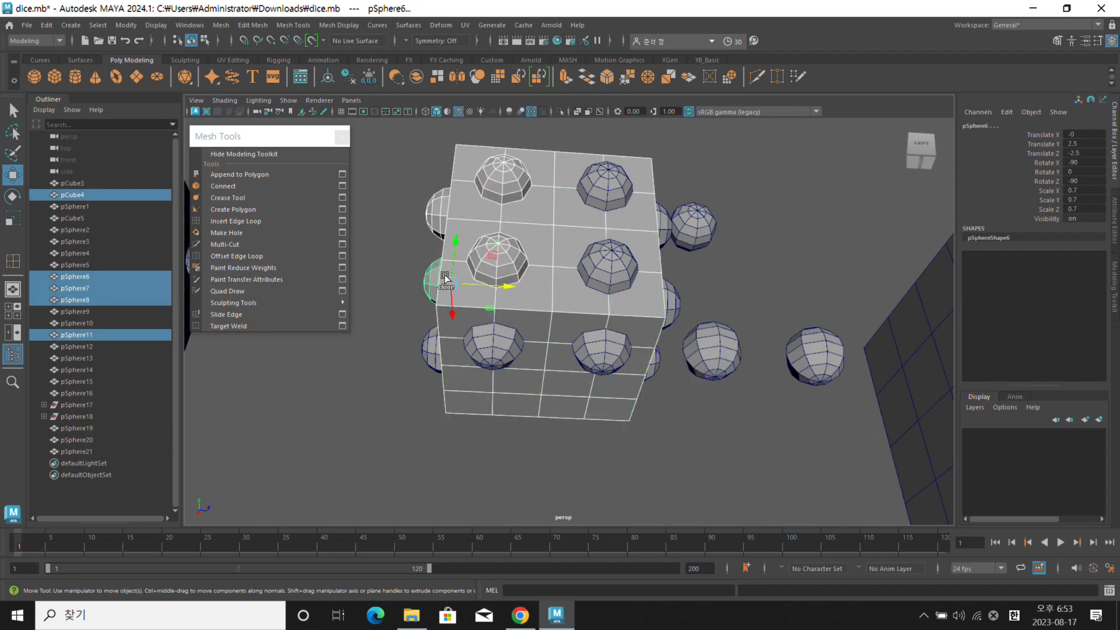
key("ctrl+h")
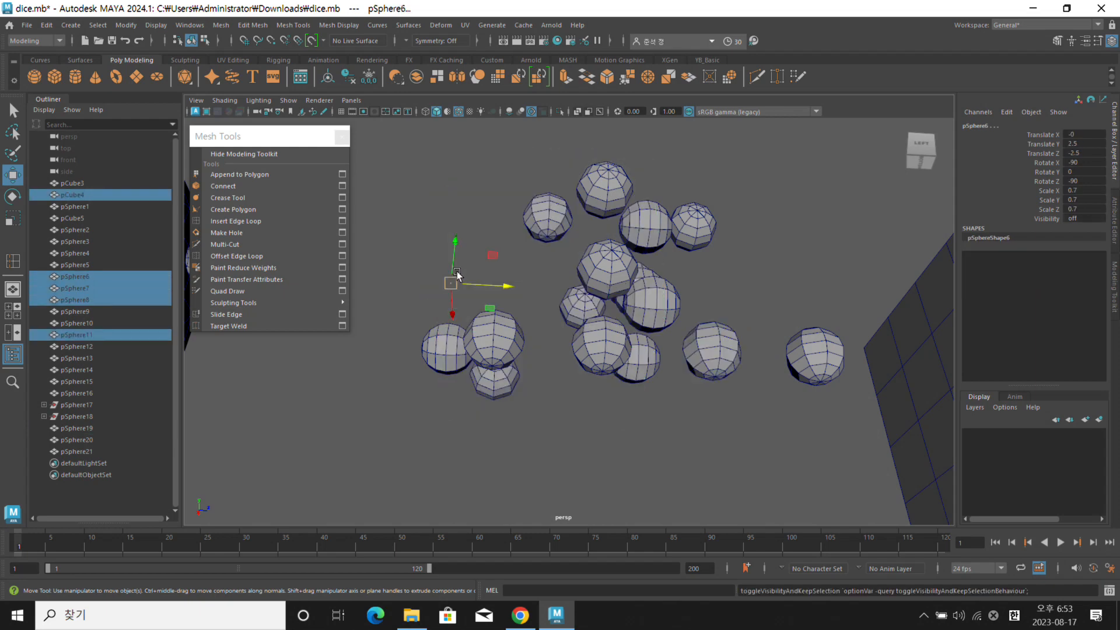
key("ctrl+h")
left_click(769, 225)
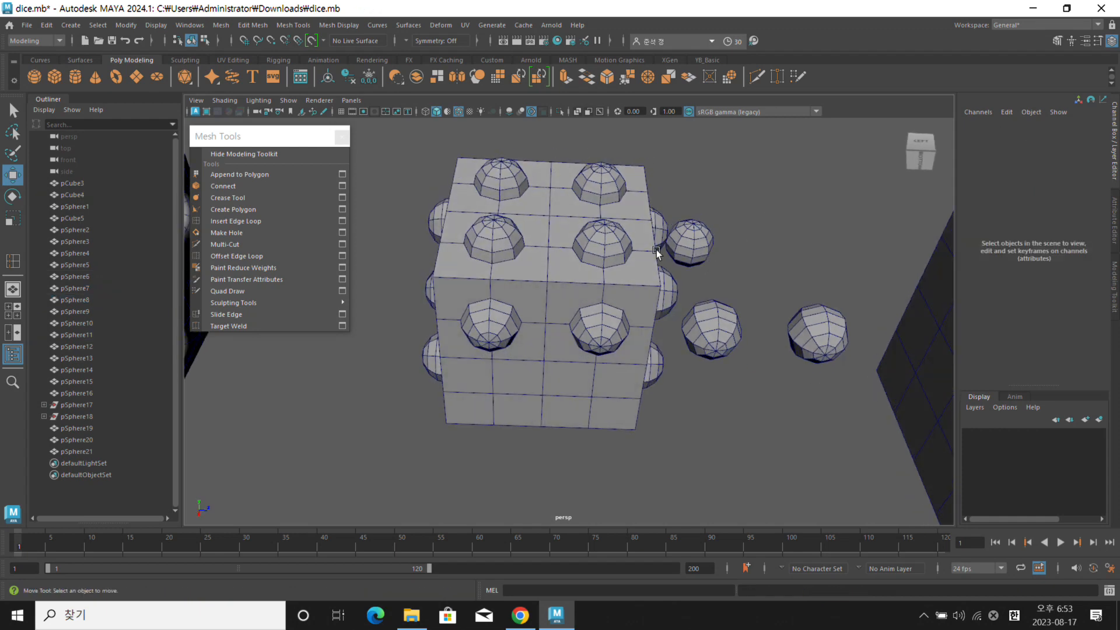
Isolate the two lower spheres on the cube's left face, examine them up close, and end the isolation
left_click(610, 243)
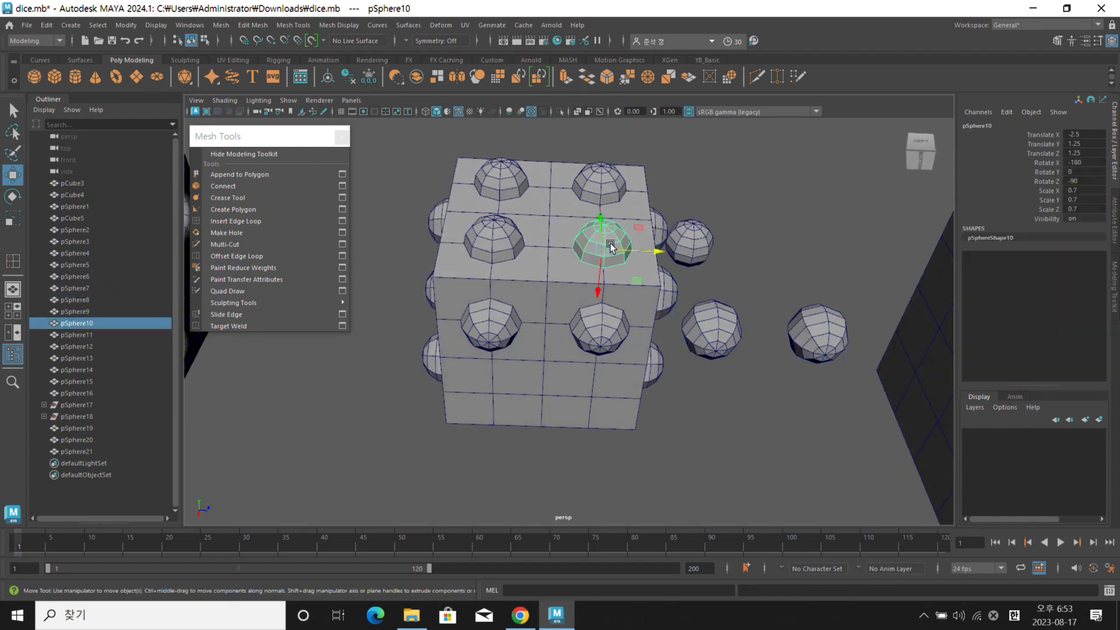
left_click(504, 240, "shift")
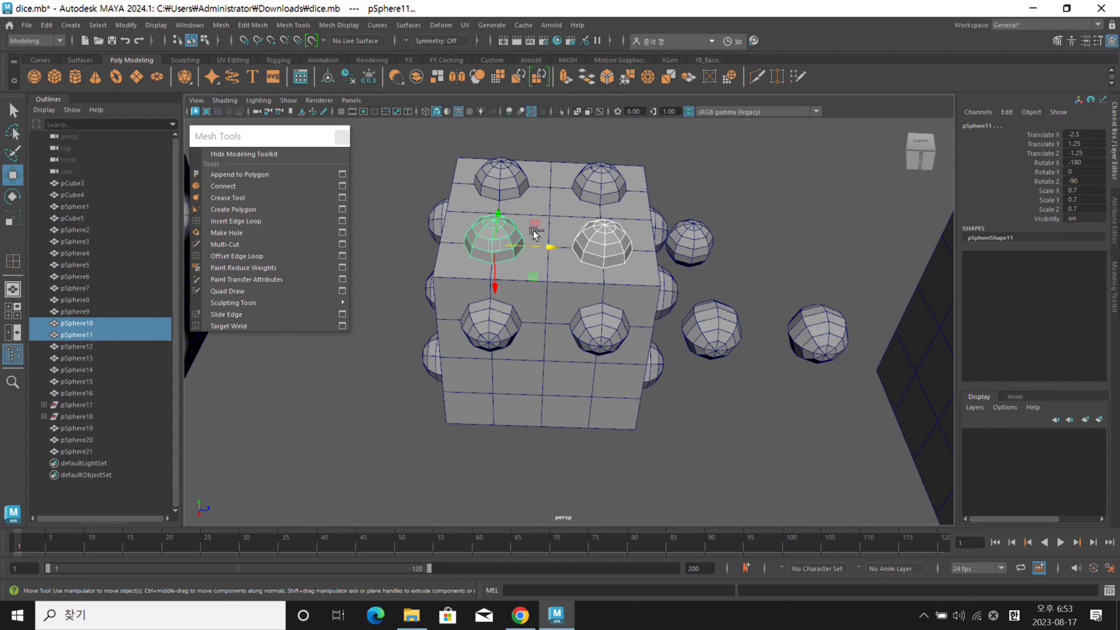
left_click(559, 111)
left_click(576, 172)
left_click_drag(462, 166, 636, 336)
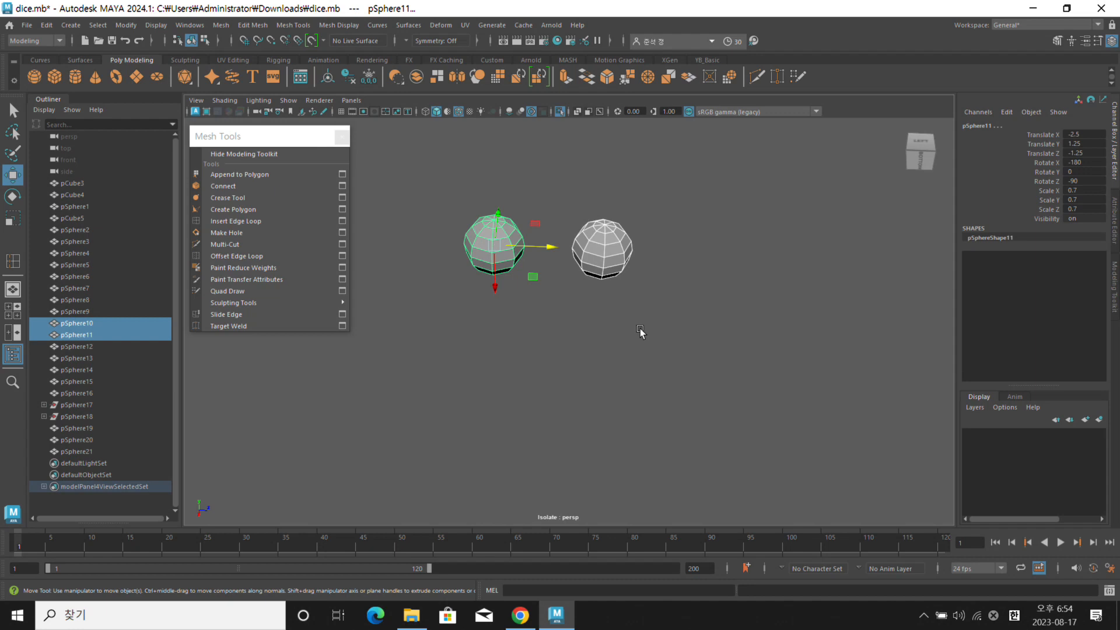
key("f")
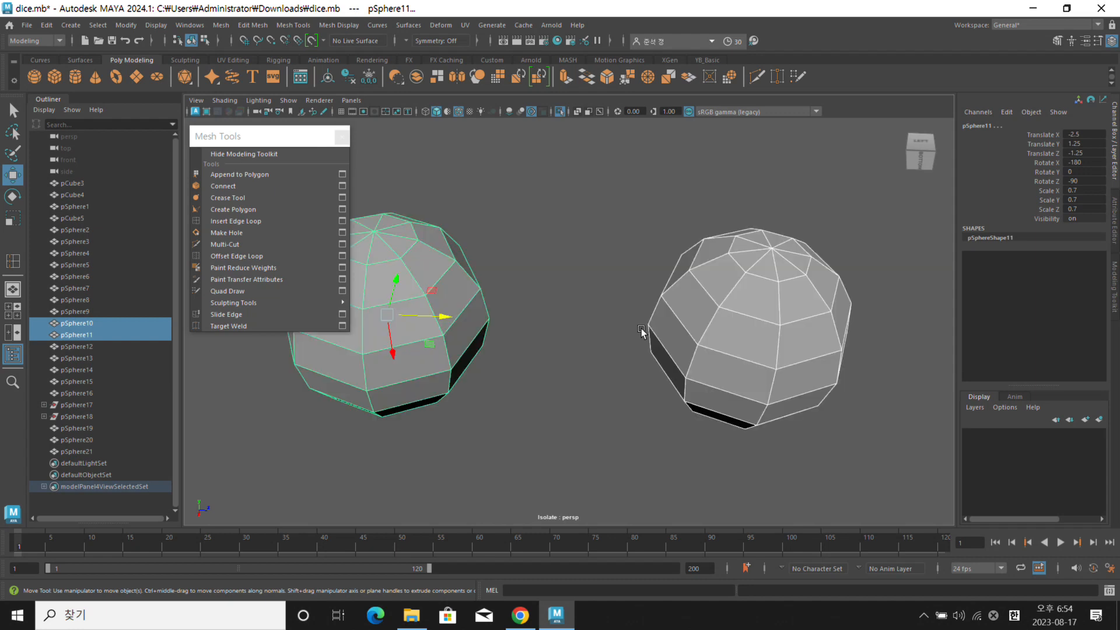
left_click_drag(642, 331, 620, 362, "alt")
key("ctrl+1")
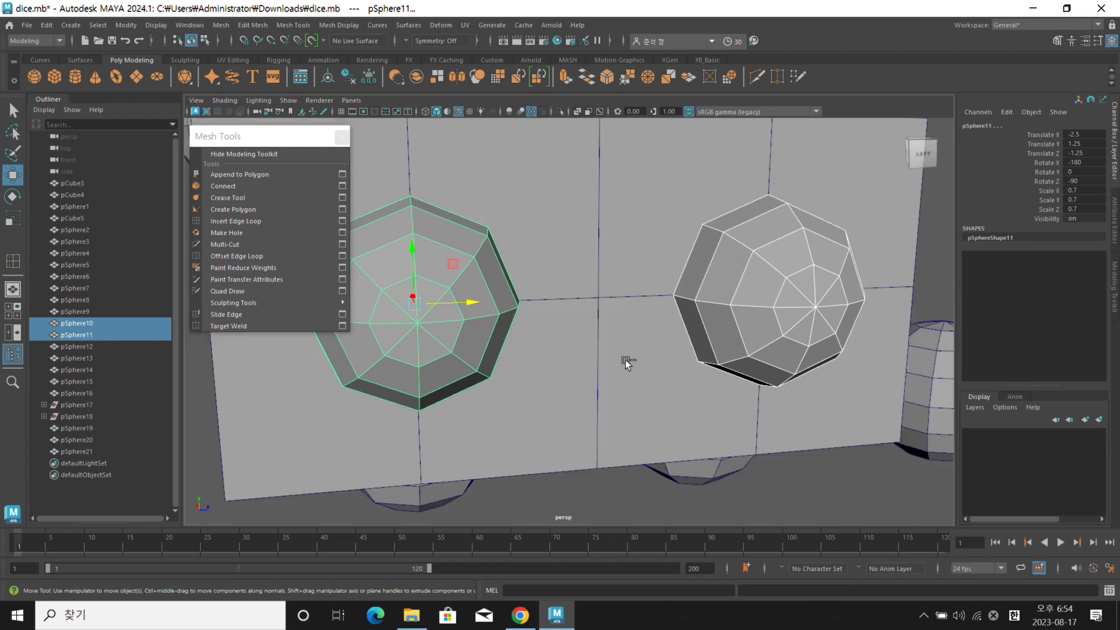
Duplicate the combined sphere pair on the bottom face and snap the copy along X to Translate X 1.25
right_click_drag(741, 365, 631, 369, "alt")
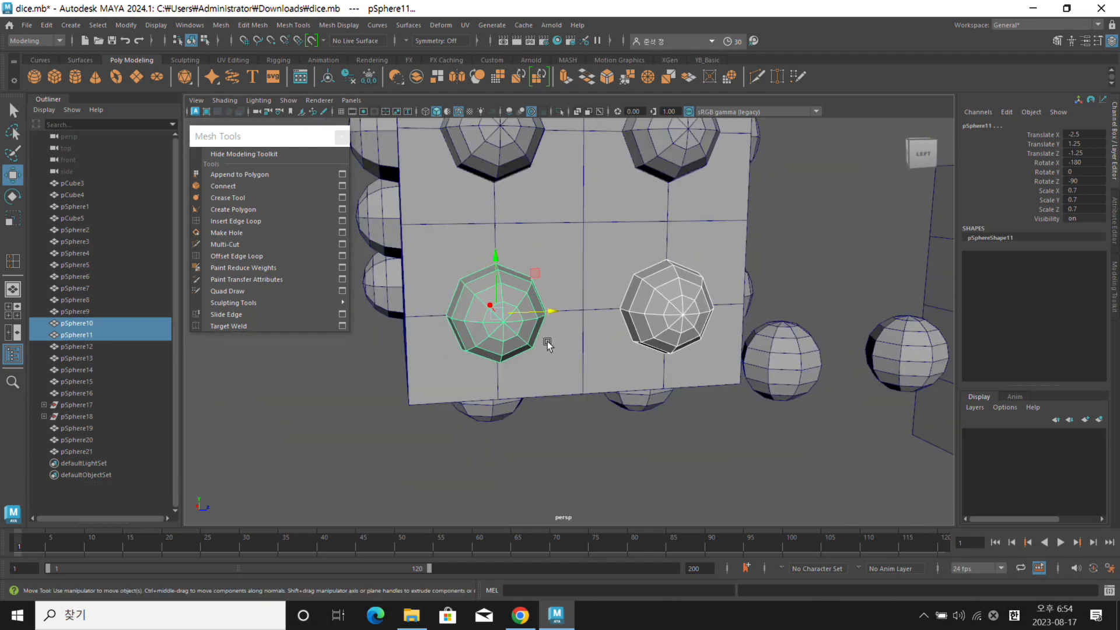
left_click_drag(631, 369, 617, 290, "alt")
middle_click_drag(685, 373, 686, 340, "alt")
mouse_move(686, 340)
left_mouse_down("alt")
mouse_move(703, 332)
mouse_move(666, 313)
mouse_move(695, 341)
mouse_move(692, 358)
left_mouse_up("alt")
middle_click_drag(692, 358, 662, 331, "alt")
right_click_drag(676, 330, 628, 314, "alt")
middle_click_drag(638, 316, 623, 251, "alt")
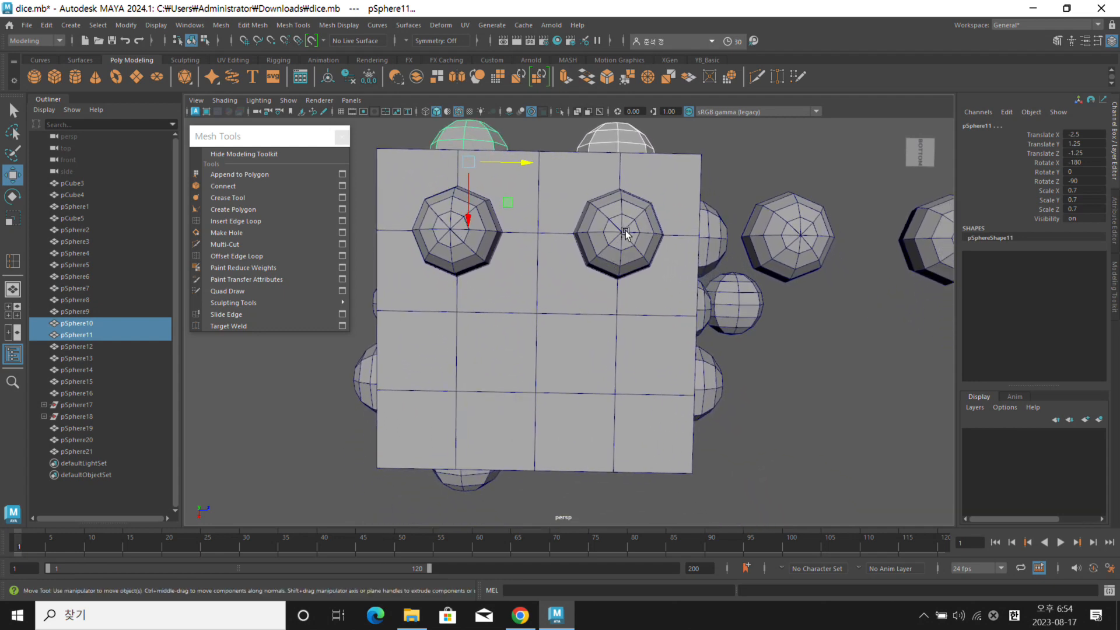
left_click(625, 237)
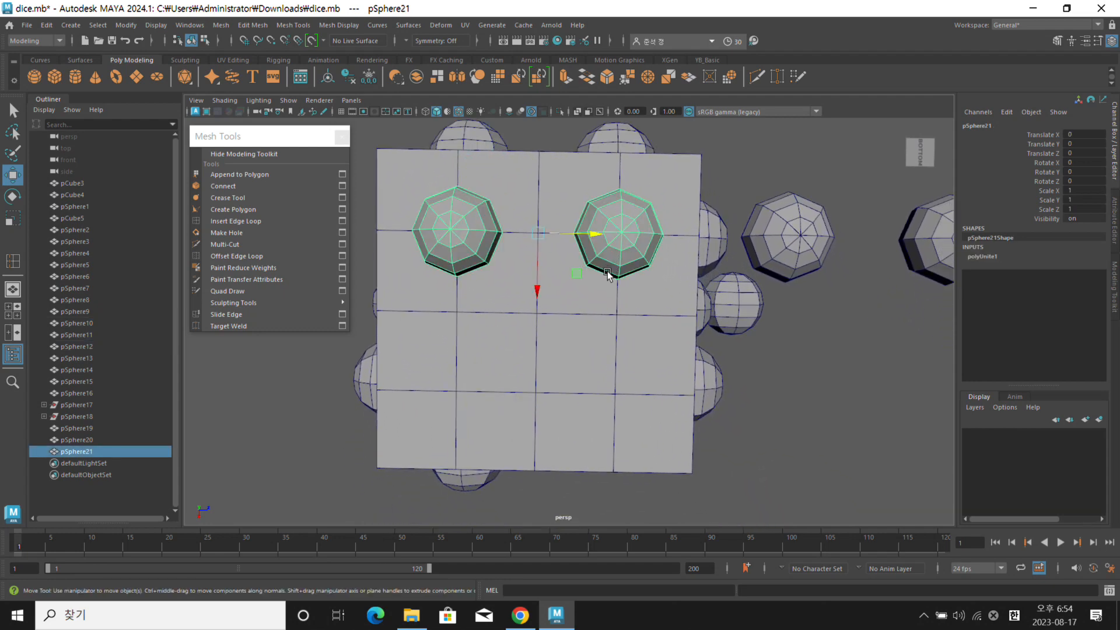
left_click_drag(588, 298, 606, 256, "alt")
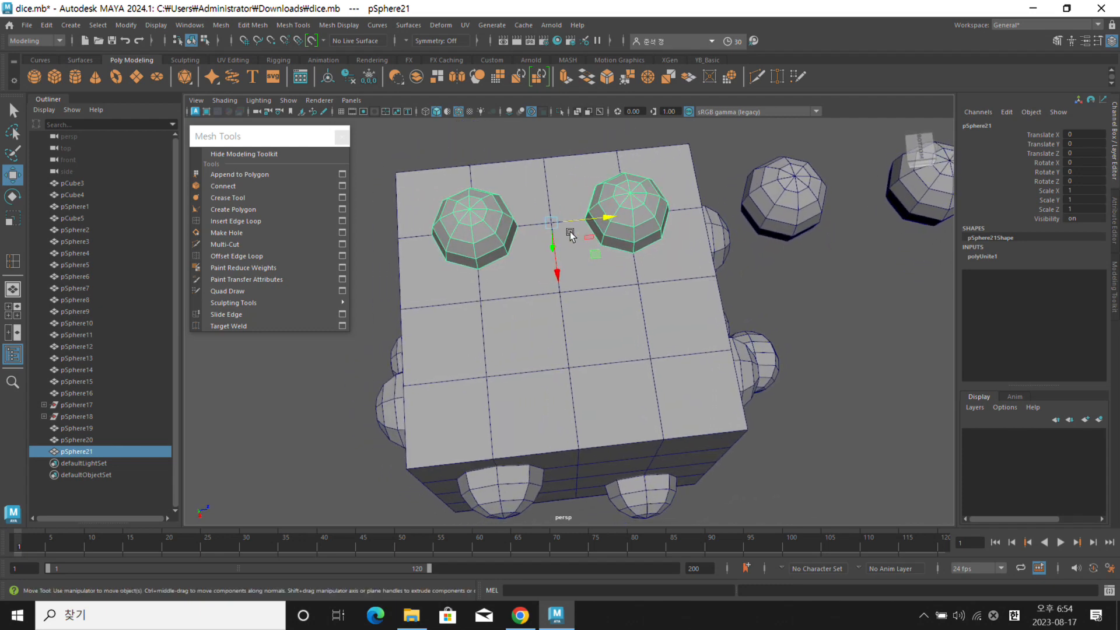
left_click_drag(570, 234, 592, 282, "alt")
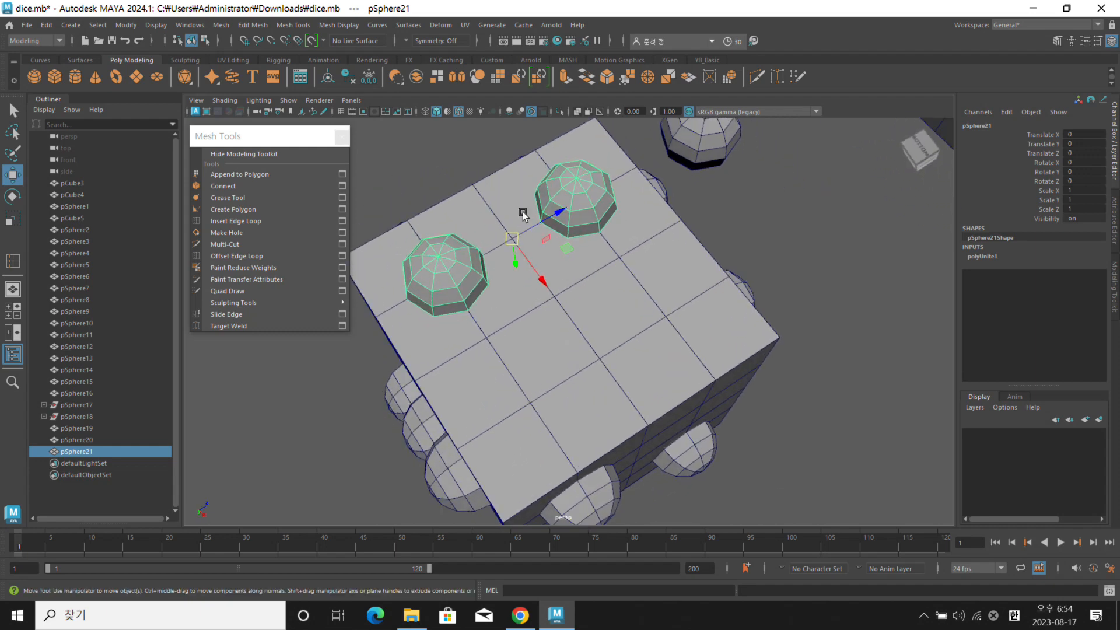
left_click_drag(555, 282, 609, 329, "alt")
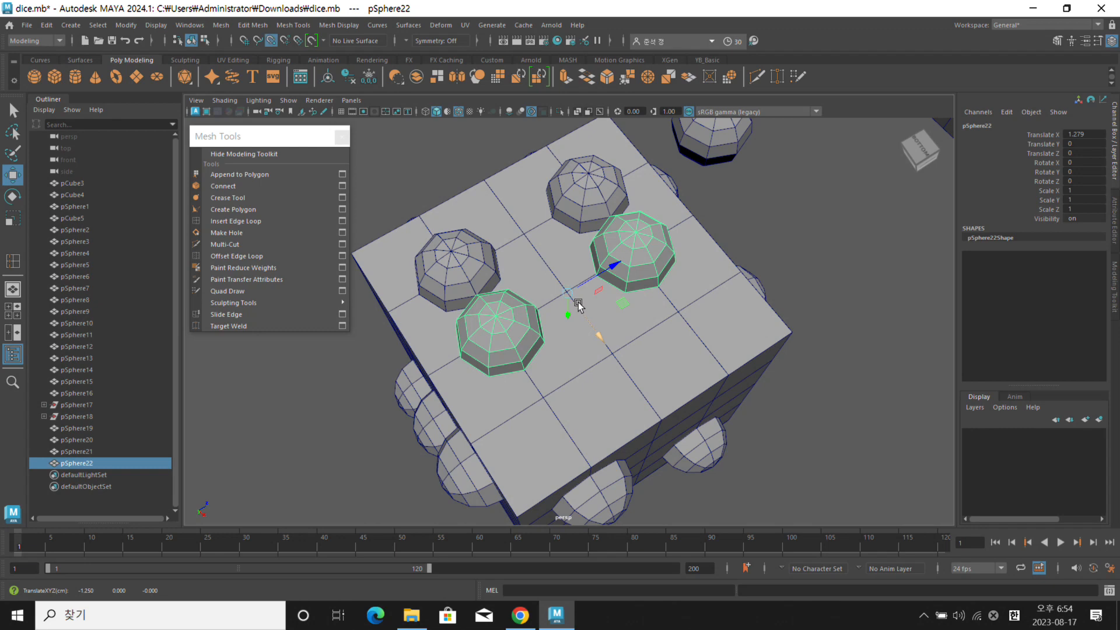
left_click_drag(568, 293, 718, 271)
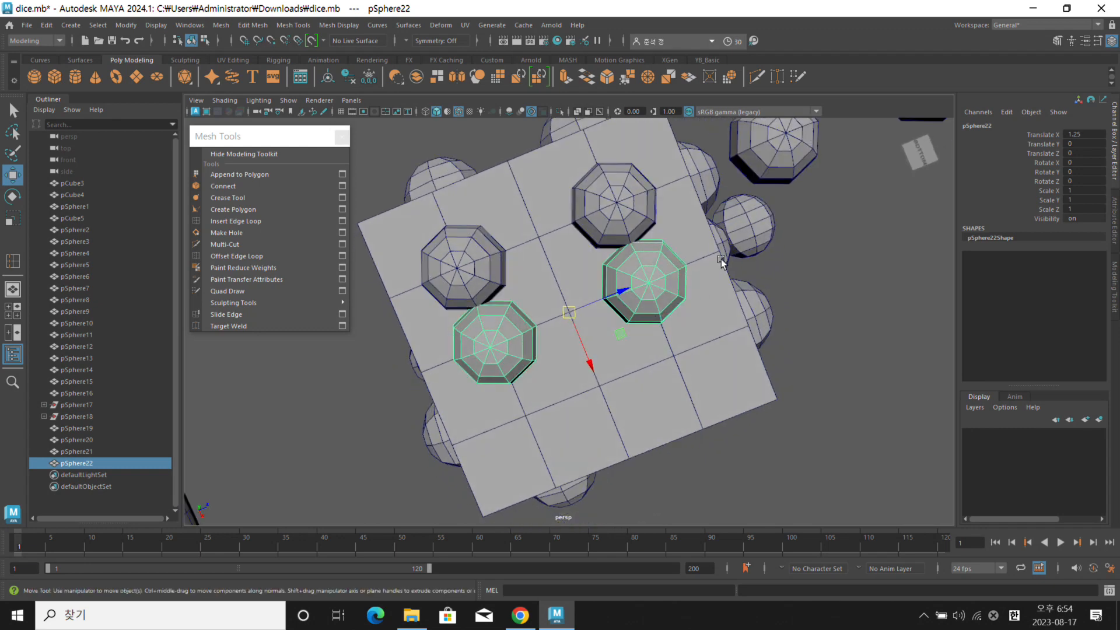
Repeat the duplicate with the same offset to place a third sphere pair at Translate X 2.5
left_click_drag(717, 309, 702, 326, "alt")
middle_click_drag(702, 323, 708, 306, "alt")
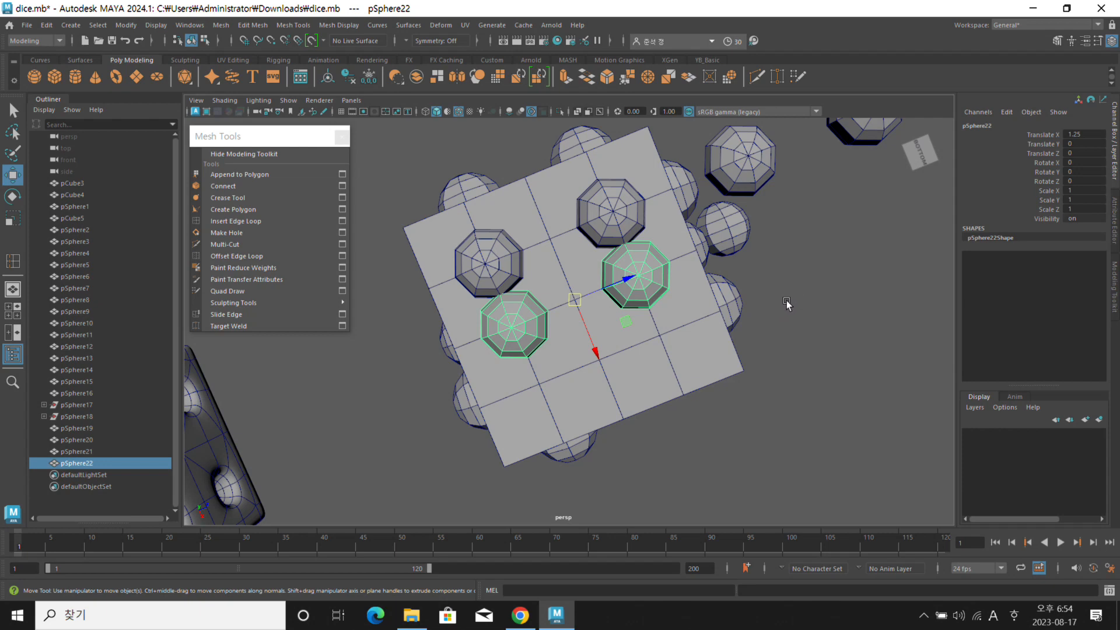
key("shift+d")
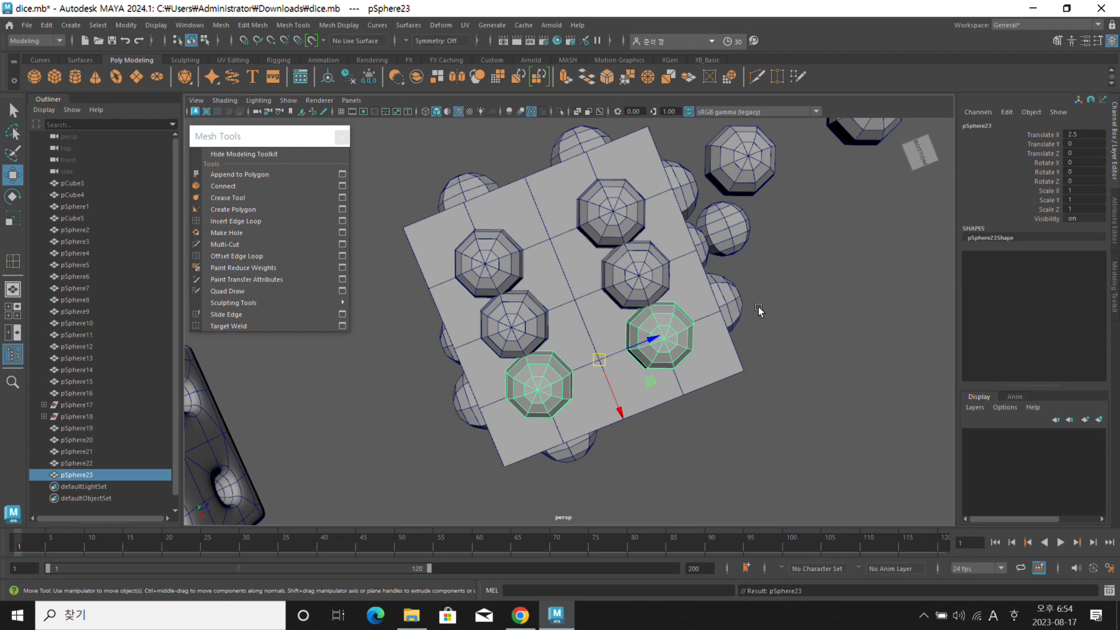
left_click_drag(730, 316, 685, 331, "alt")
scroll(685, 331, "up", 3)
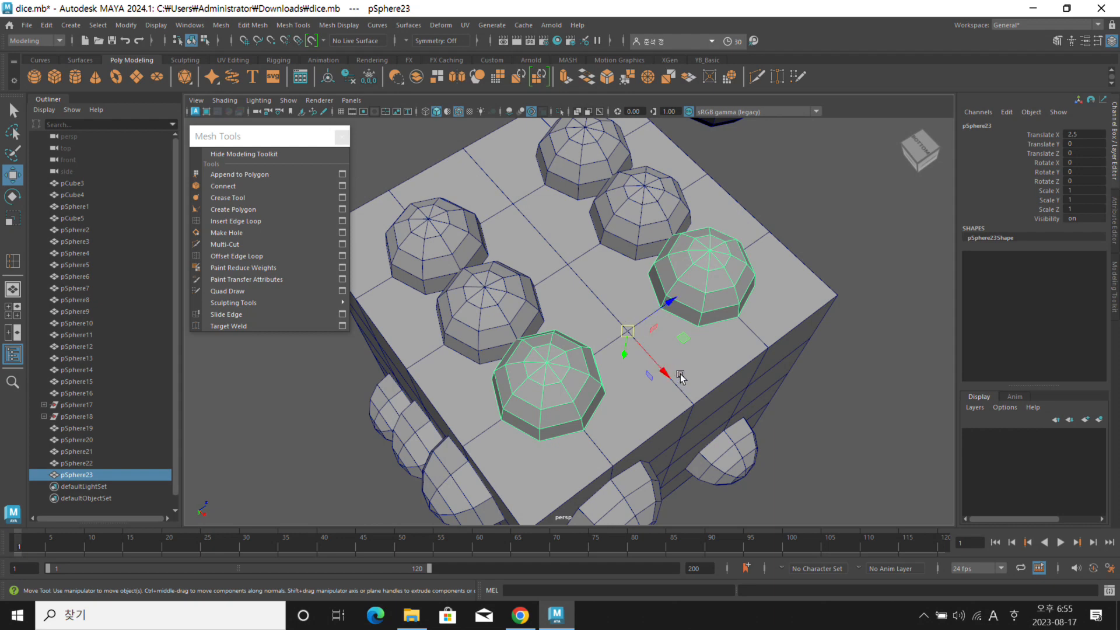
middle_click_drag(677, 397, 645, 349, "alt")
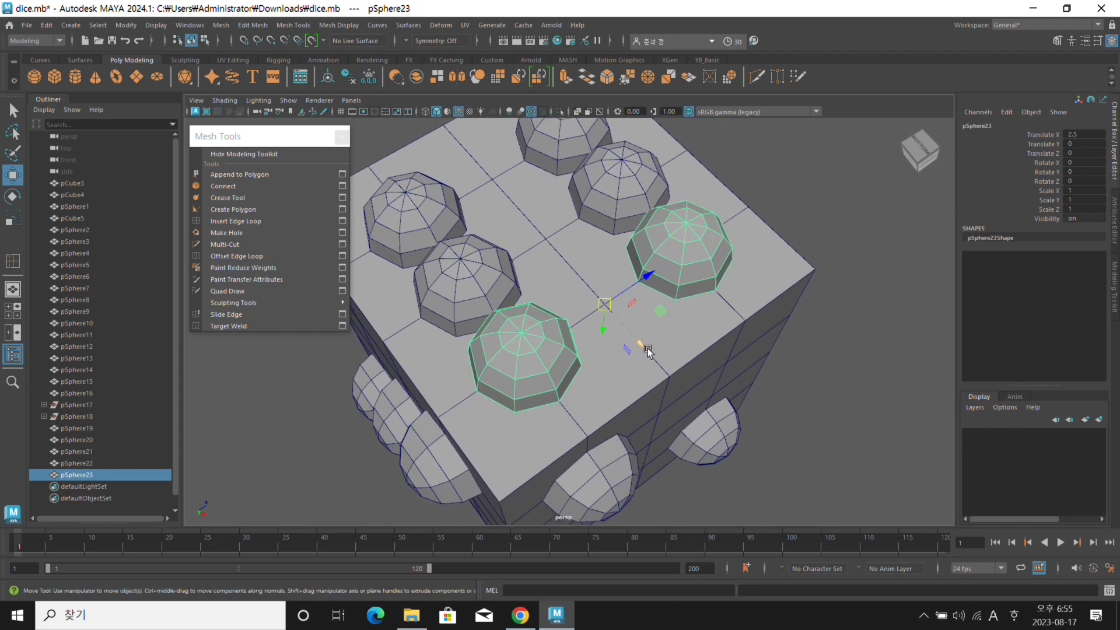
left_click_drag(639, 358, 642, 368, "alt")
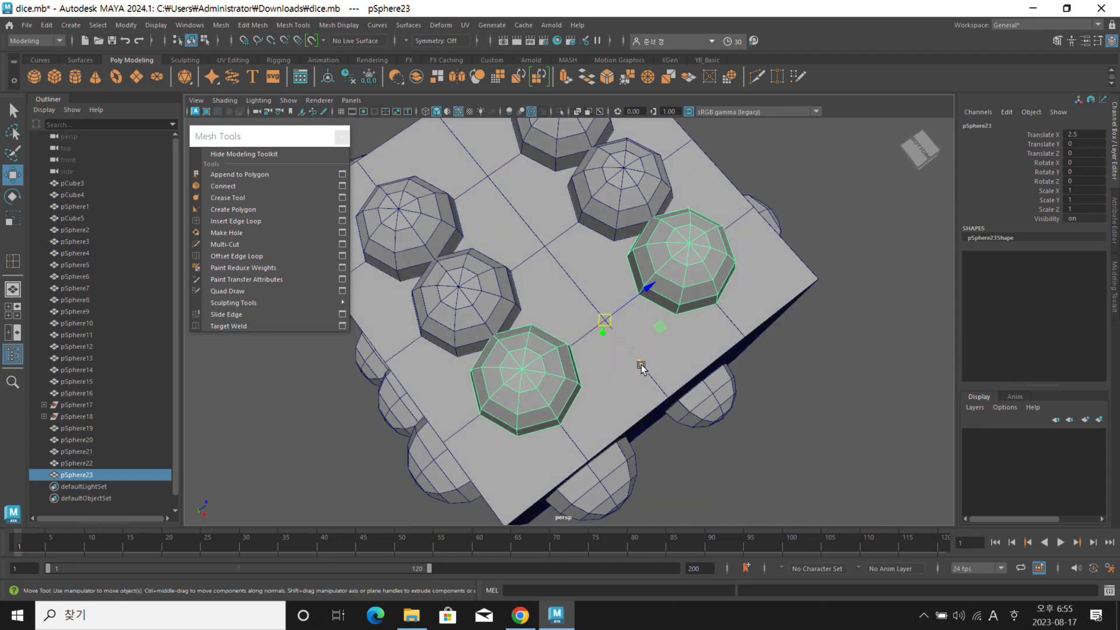
key("d")
key("d")
Hide all the cubes and spheres in the scene and display the viewport grid
left_click_drag(735, 313, 671, 360, "alt")
right_click_drag(671, 360, 373, 204, "alt")
left_click_drag(774, 424, 418, 168)
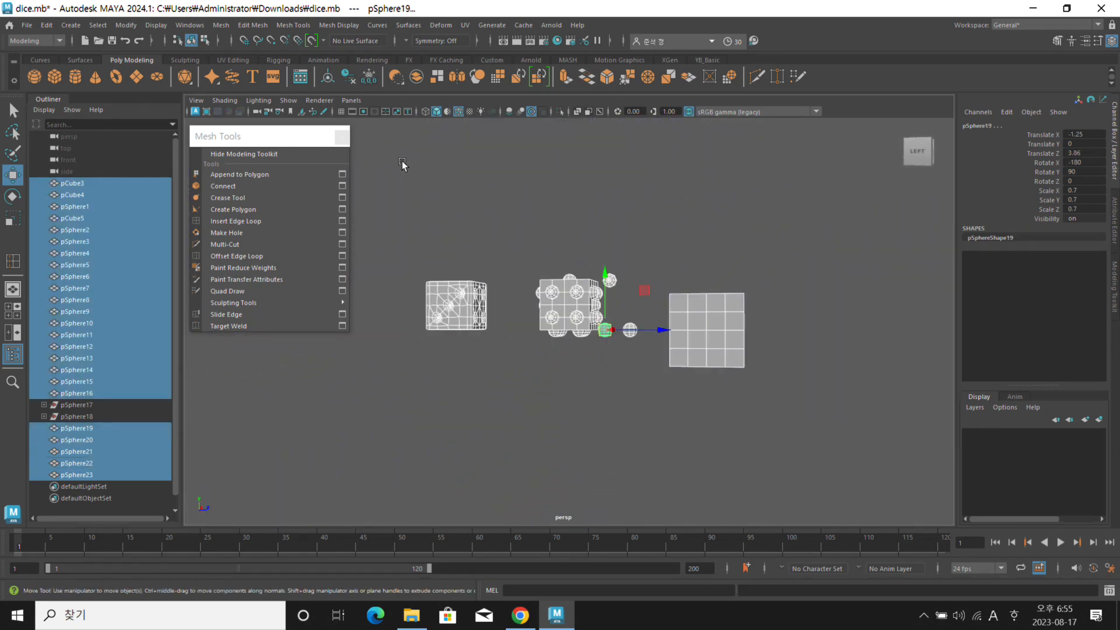
key("ctrl+h")
left_click_drag(622, 220, 657, 242, "alt")
left_click(341, 112)
left_click(566, 204)
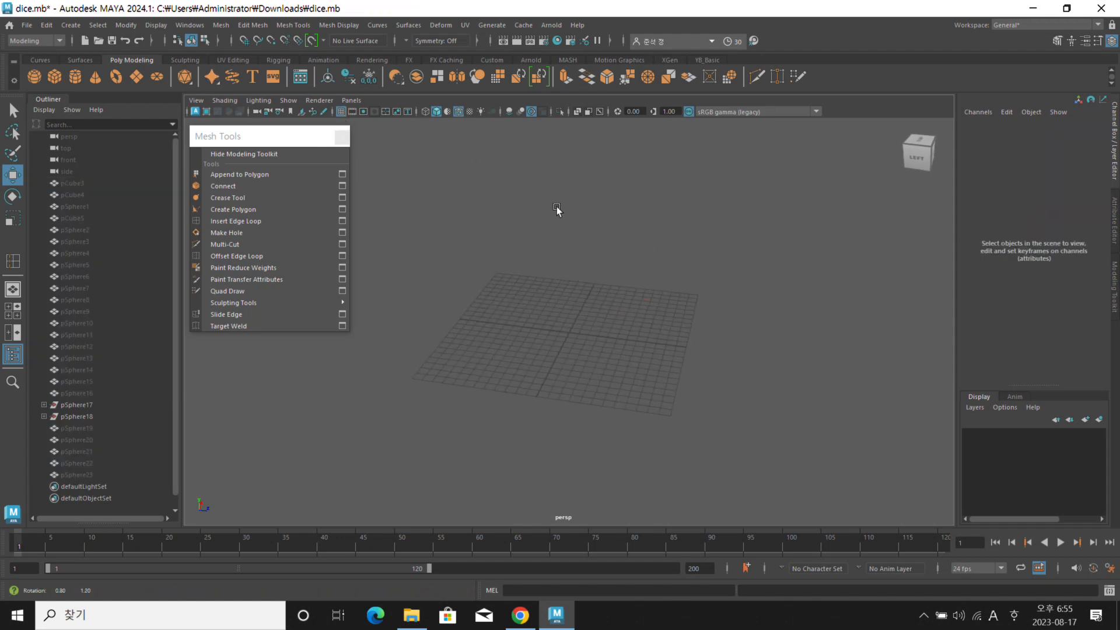
Create a polygon torus and set its Subdivisions Axis and Subdivisions Height to 8
left_click(116, 76)
left_click_drag(595, 253, 609, 280, "alt")
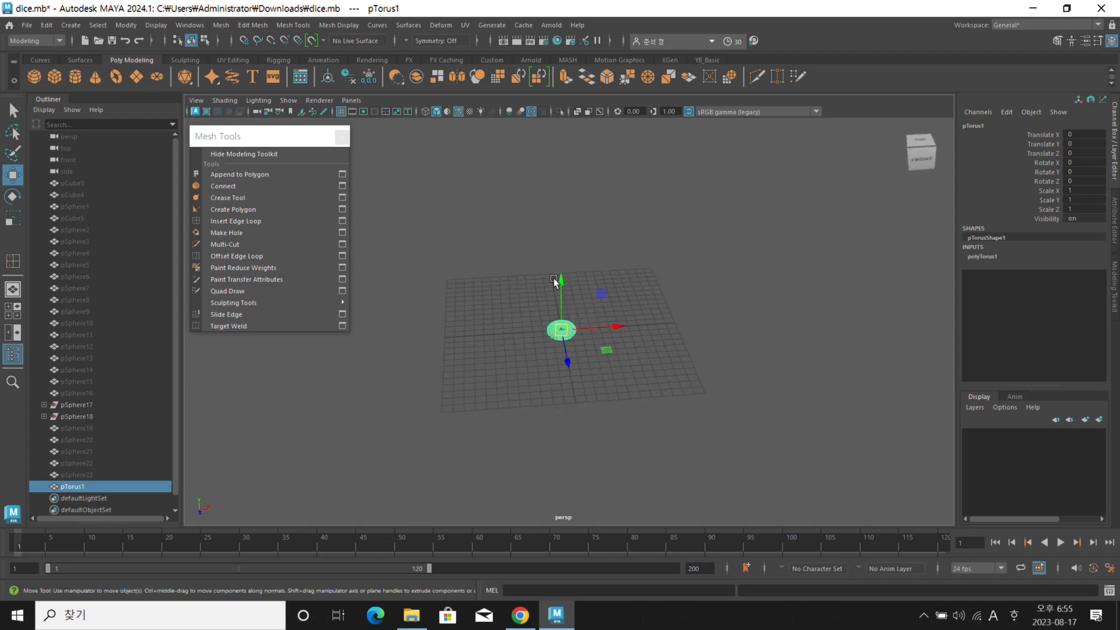
left_click(992, 257)
left_click_drag(1079, 303, 1082, 312)
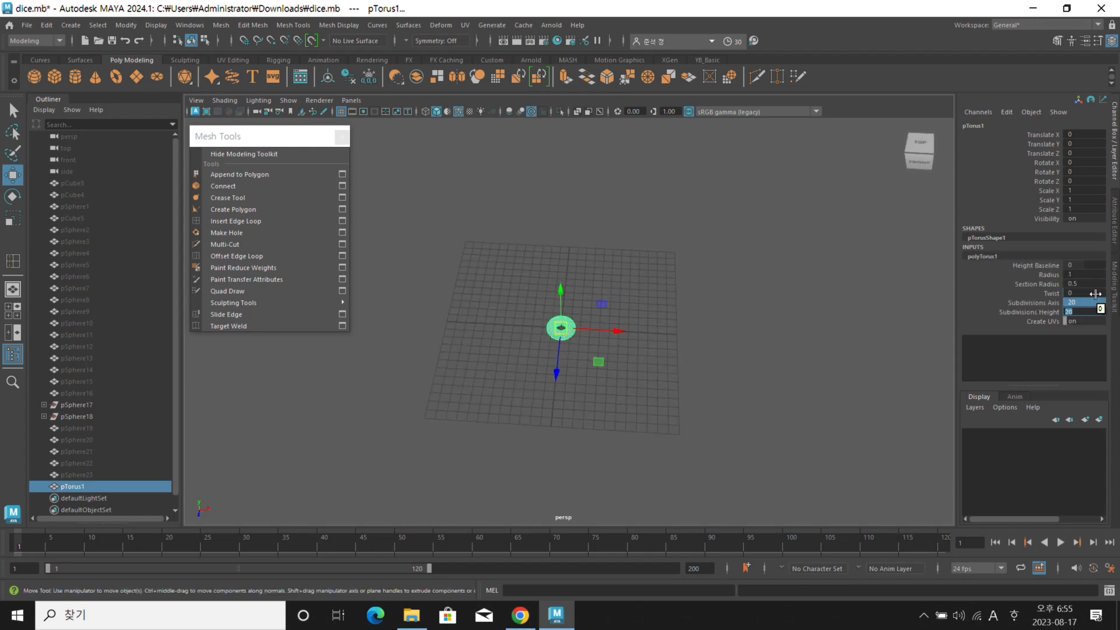
key("Return")
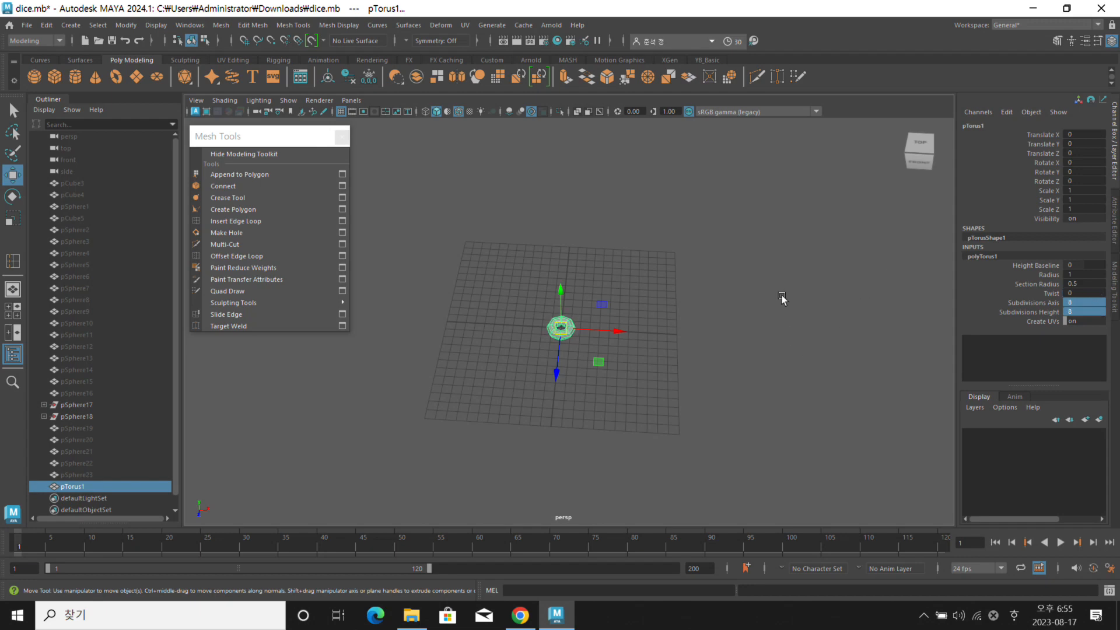
left_click(782, 298)
Move the torus along the X axis to about -9.26
left_click_drag(459, 232, 495, 273, "alt")
left_click_drag(492, 270, 677, 376)
key("f")
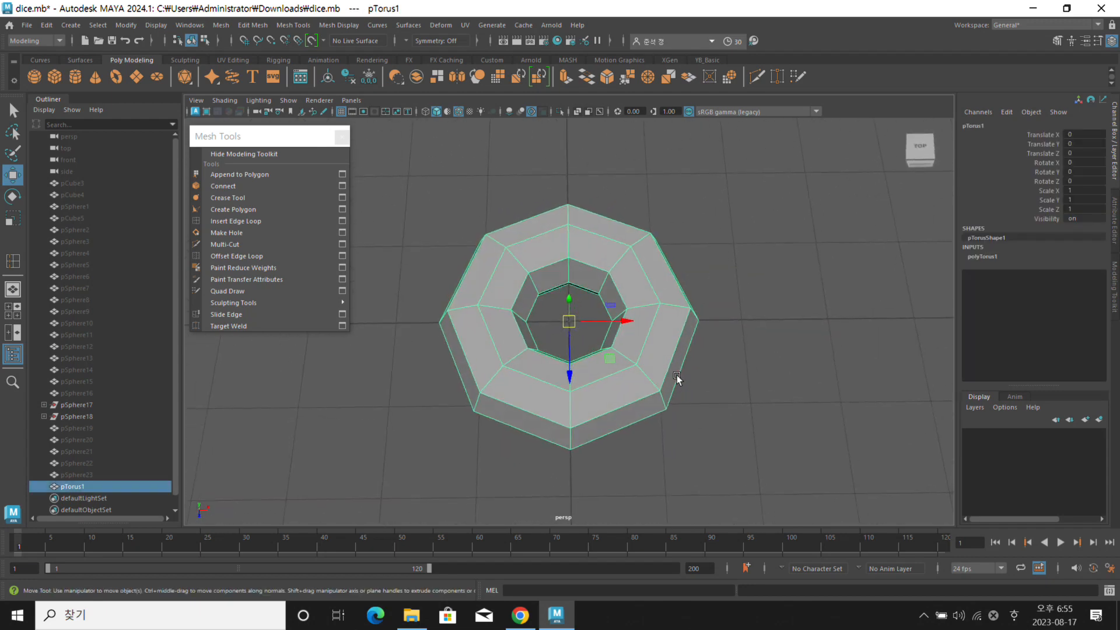
right_click_drag(676, 376, 368, 328, "alt")
middle_click_drag(589, 338, 618, 330, "alt")
scroll(564, 322, "down", 5)
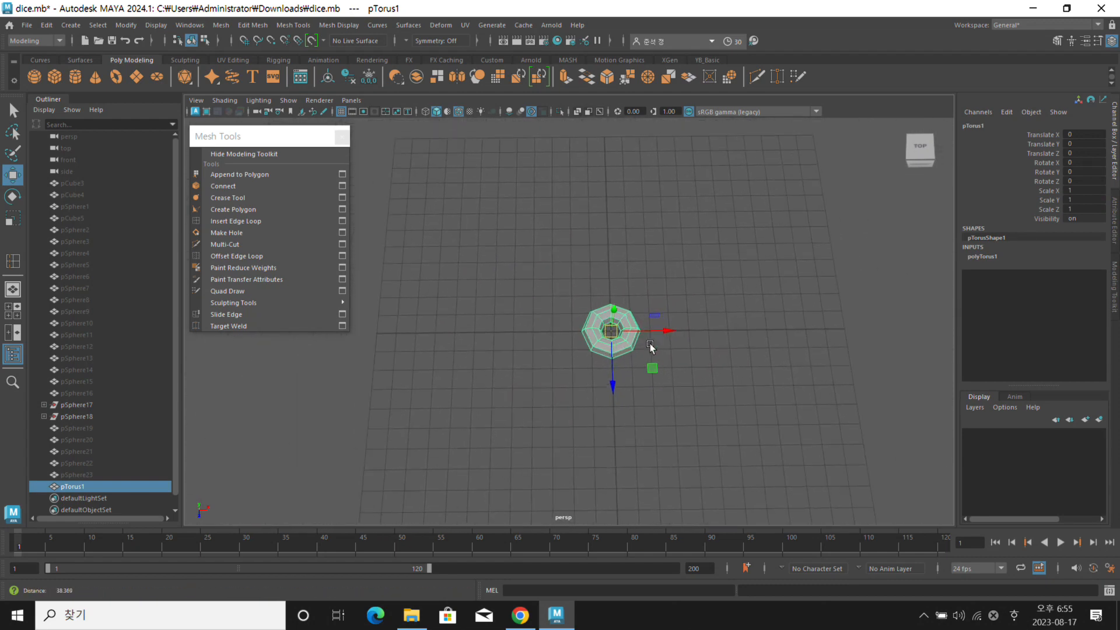
left_click_drag(670, 330, 474, 328)
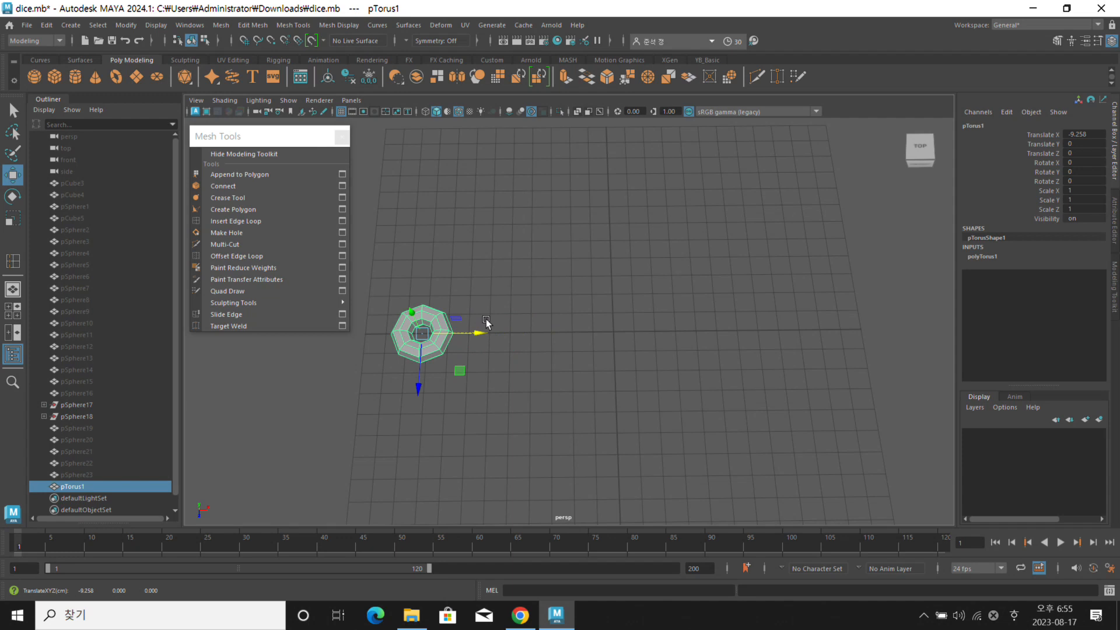
middle_click_drag(547, 336, 595, 303, "alt")
right_click_drag(527, 309, 607, 310, "alt")
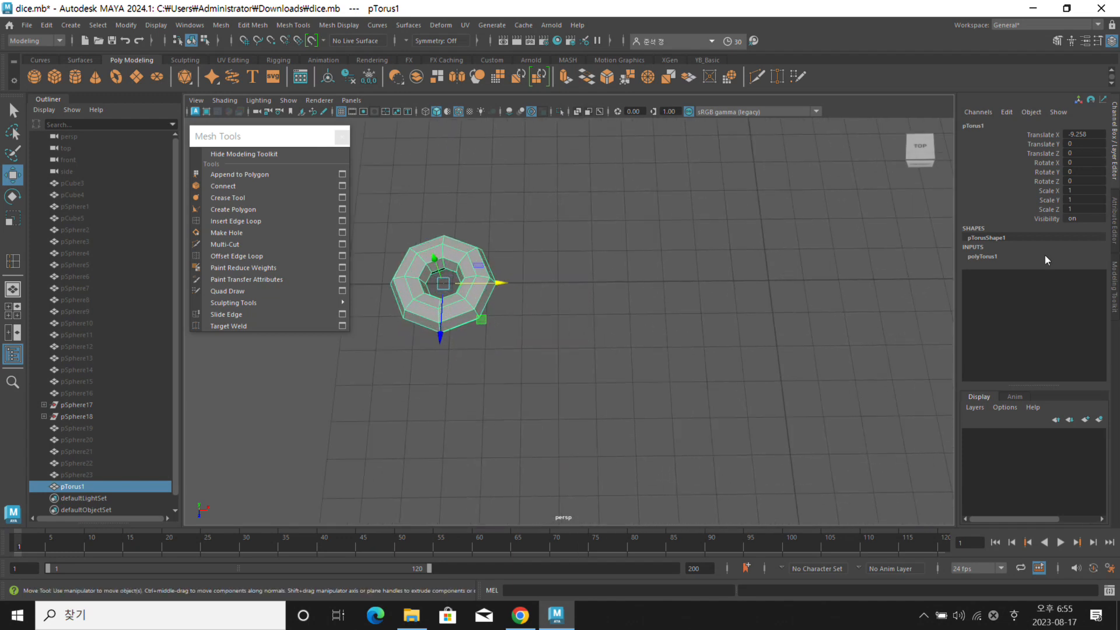
Set the torus's Section Radius to 0.3
left_click(999, 256)
double_click(1084, 284)
type("0.3")
key("Return")
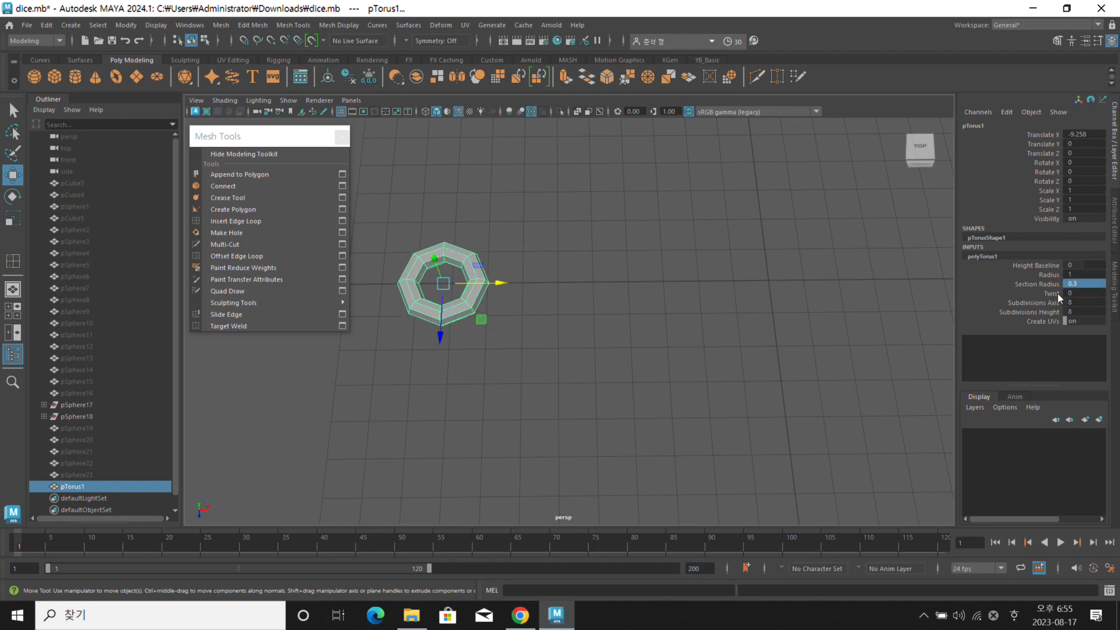
Duplicate the torus along X to about -9.61 and rotate the copy about X to about -105 degrees so the rings interlock
middle_click_drag(506, 213, 529, 206, "alt")
key("x")
mouse_move(522, 275)
left_mouse_down()
mouse_move(417, 276)
mouse_move(501, 284)
left_mouse_up()
key("e")
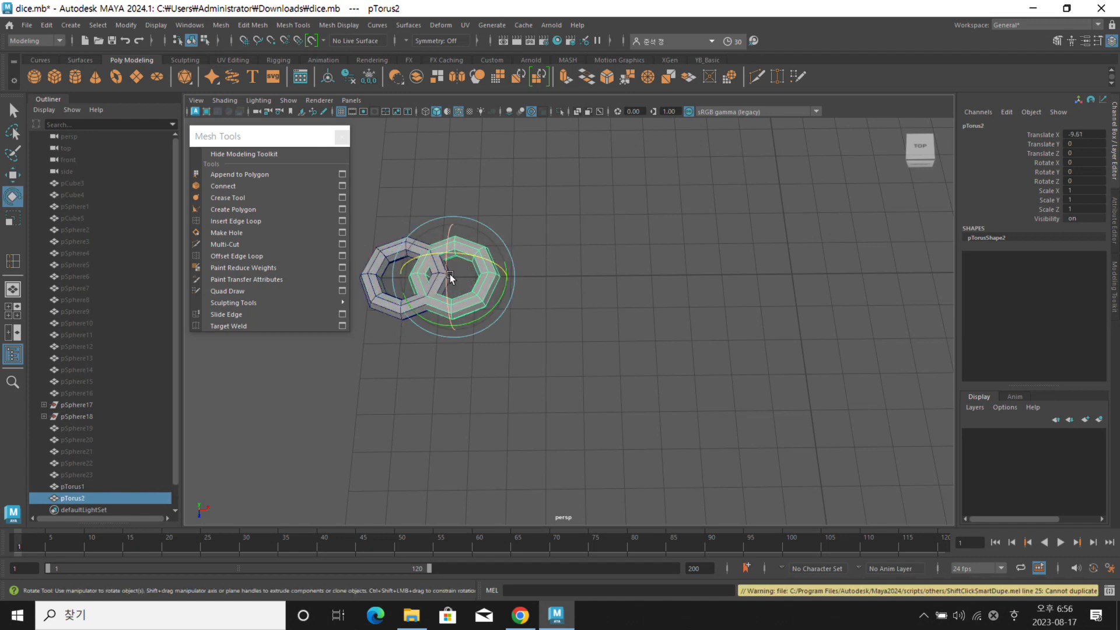
left_click_drag(446, 273, 453, 351)
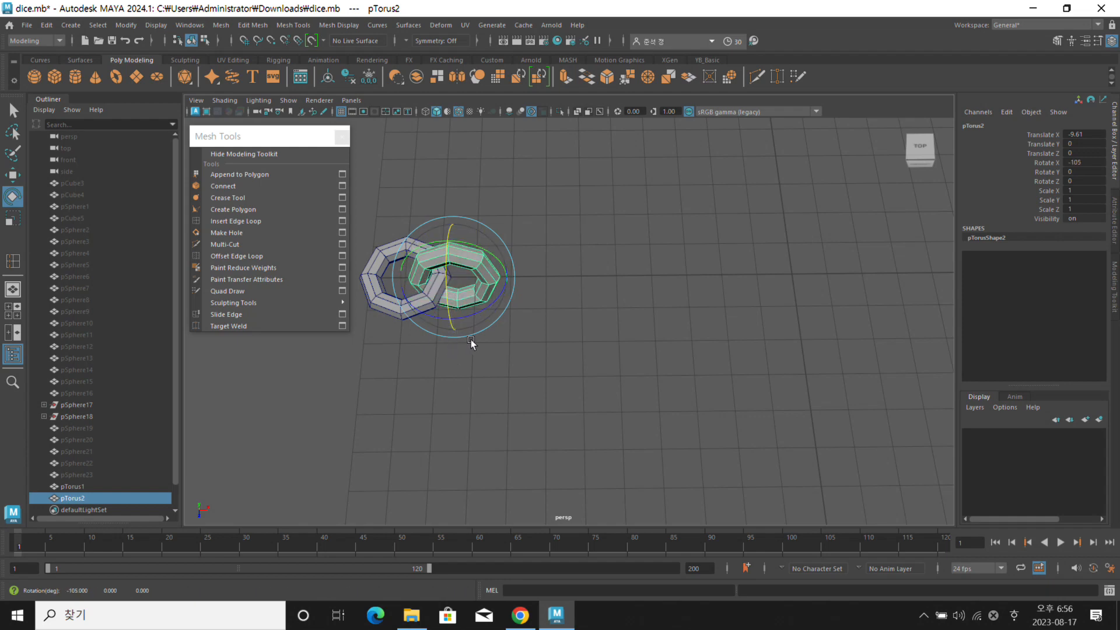
left_click(525, 313)
left_click_drag(525, 313, 500, 288, "alt")
Select both interlocked toruses and combine them into a single mesh
left_click(490, 293)
key("w")
left_click(631, 313)
left_click_drag(631, 313, 408, 245)
left_click_drag(555, 246, 568, 238, "alt")
right_click_drag(573, 183, 570, 440, "shift")
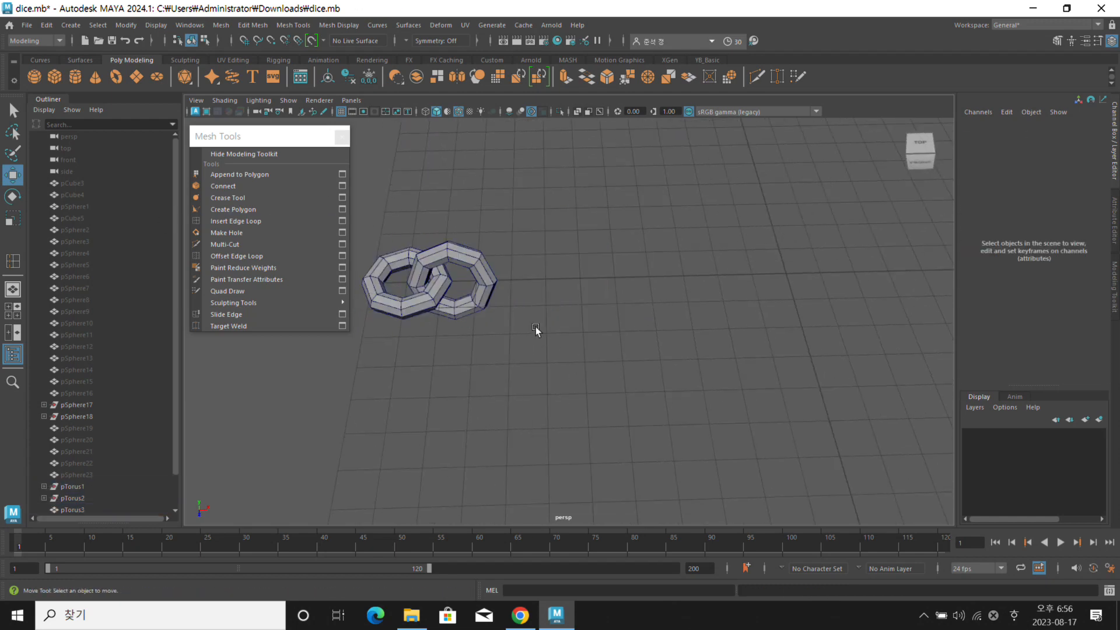
Duplicate the combined link pair 2.528 along X and repeat the offset duplication until the chain reaches X 25.282
left_click(442, 279)
mouse_move(480, 296)
left_mouse_down("shift")
mouse_move(487, 287)
mouse_move(570, 303)
left_mouse_up("shift")
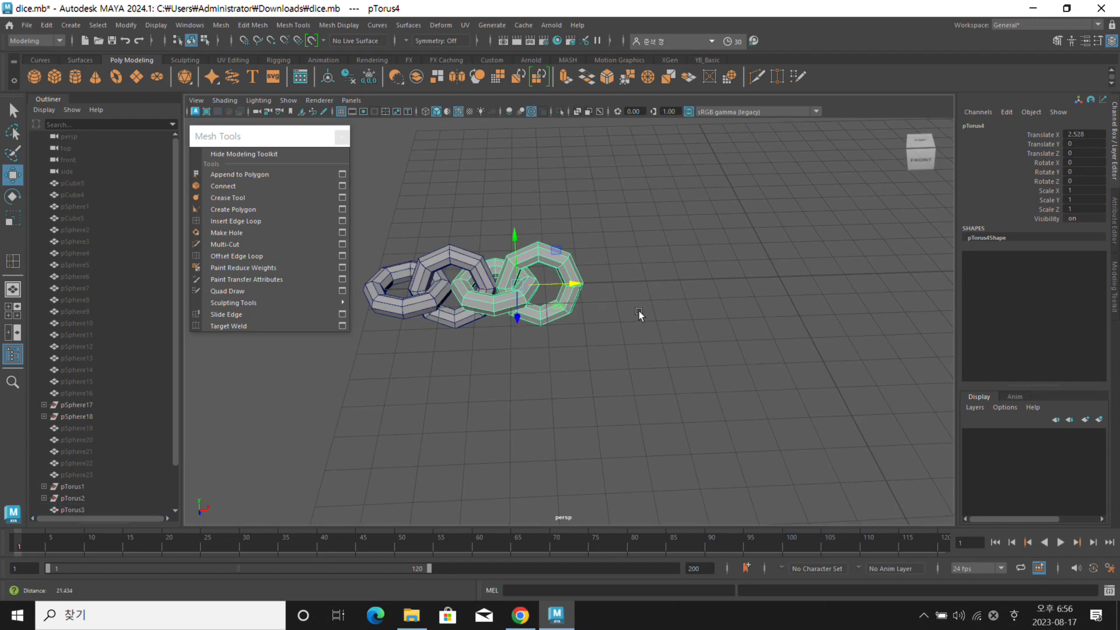
right_click_drag(642, 311, 516, 250, "alt")
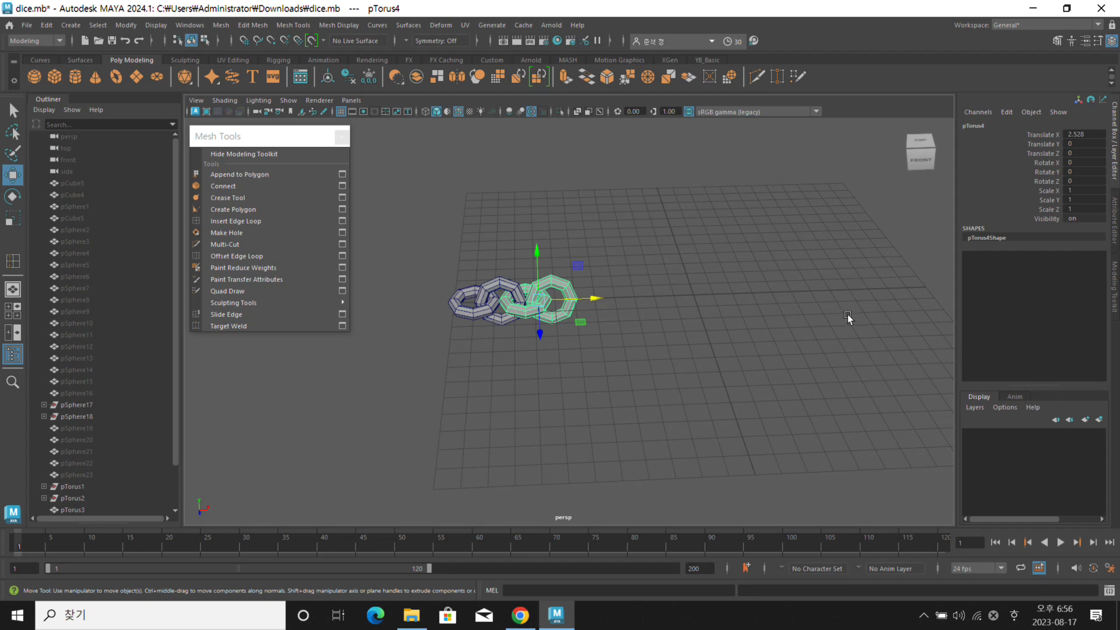
key("shift+d")
key("shift+d")
key("shift+d")
key("shift+d")
key("shift+d")
key("shift+d")
key("shift+d")
key("shift+d")
key("shift+d")
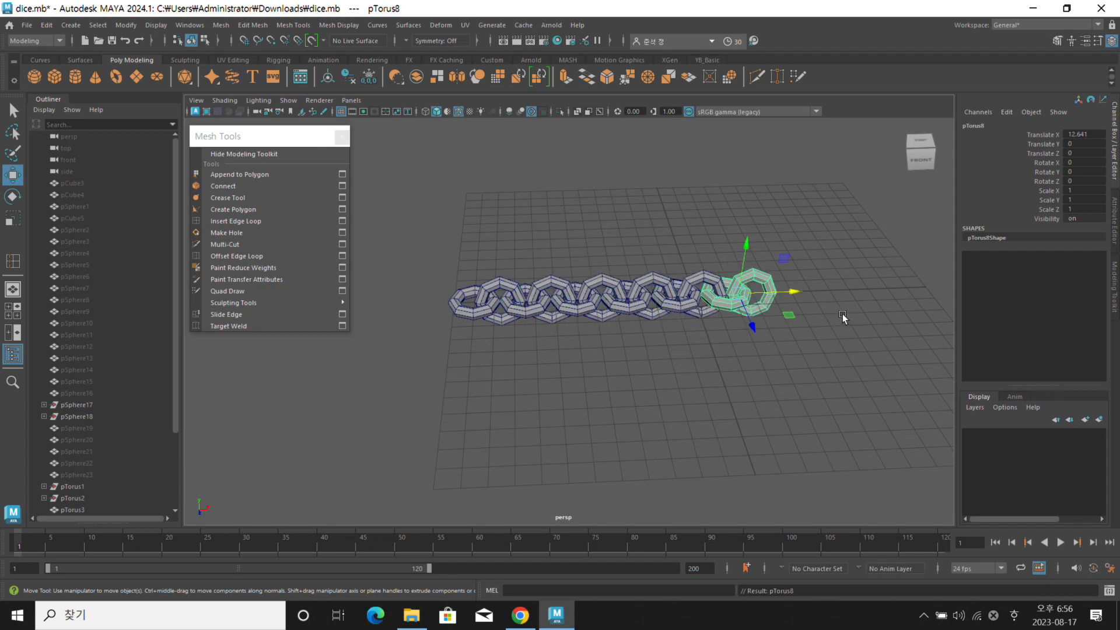
right_click_drag(842, 313, 657, 319, "alt")
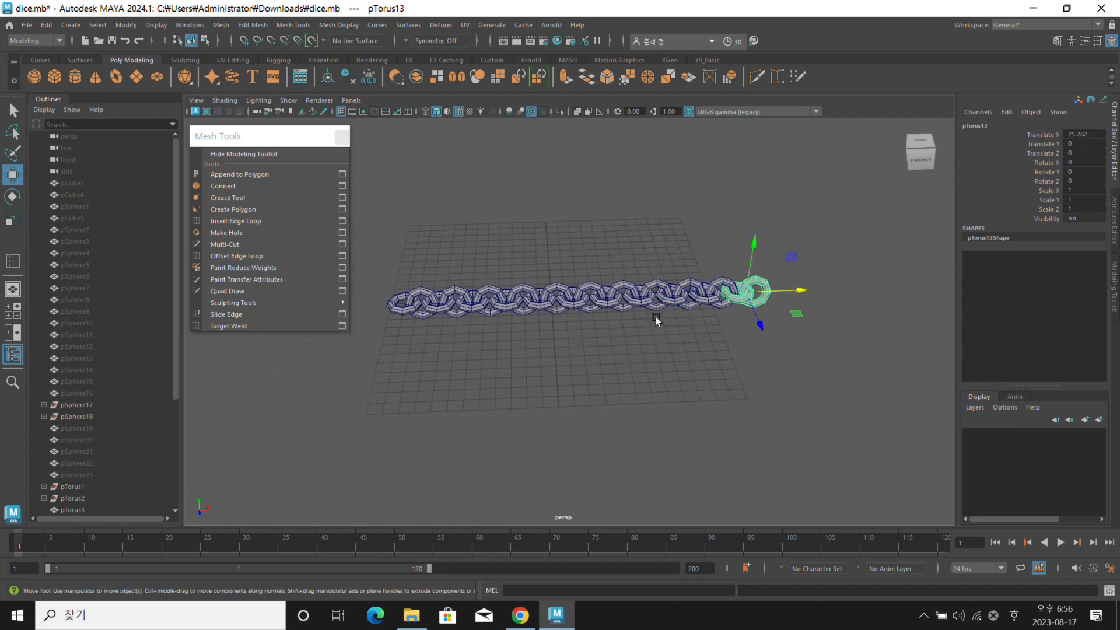
left_click_drag(610, 326, 520, 317, "alt")
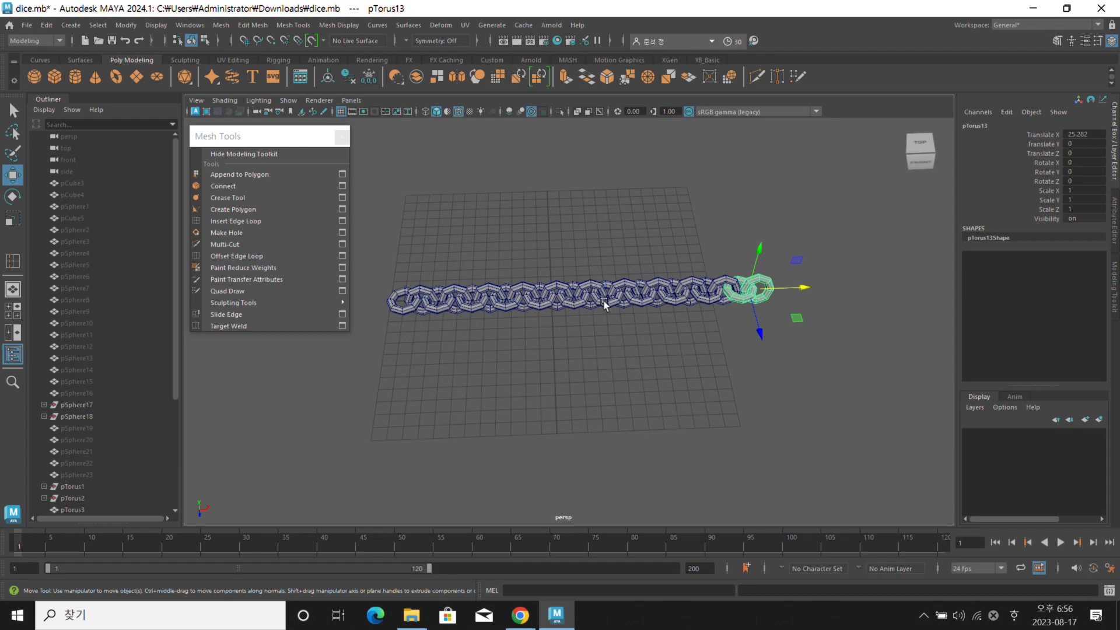
Select all the link pairs in the chain and duplicate the row about 1.625 along Z
left_click(542, 280)
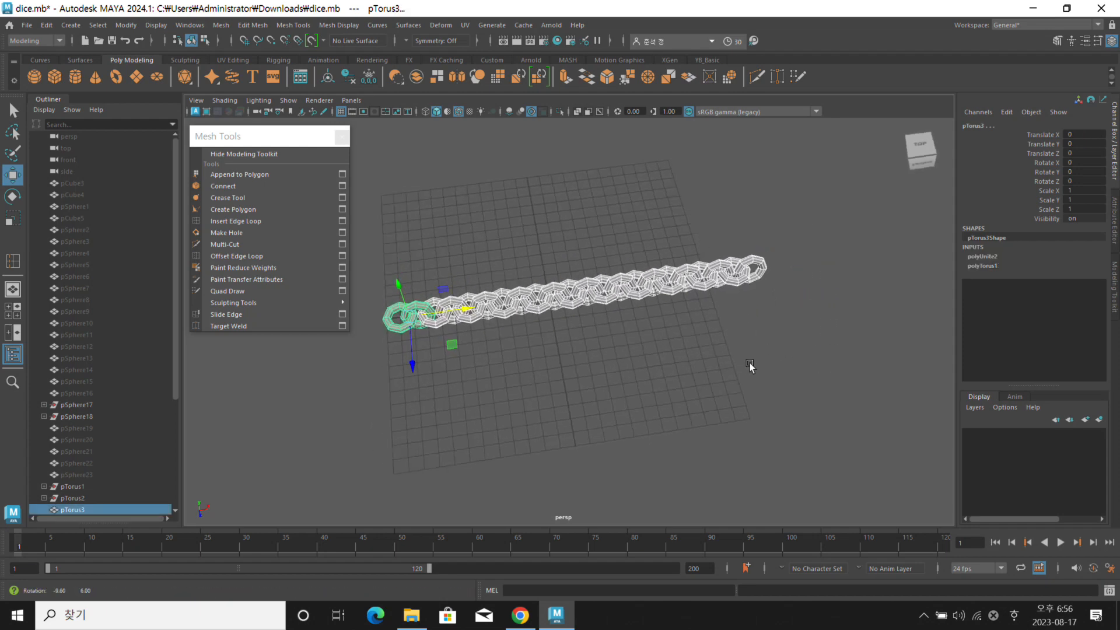
left_click_drag(442, 362, 538, 309, "alt")
right_click_drag(538, 309, 558, 357, "alt")
middle_click_drag(487, 357, 632, 260, "alt")
mouse_move(568, 406)
left_mouse_down("shift")
mouse_move(664, 439)
mouse_move(631, 421)
mouse_move(671, 418)
left_mouse_up("shift")
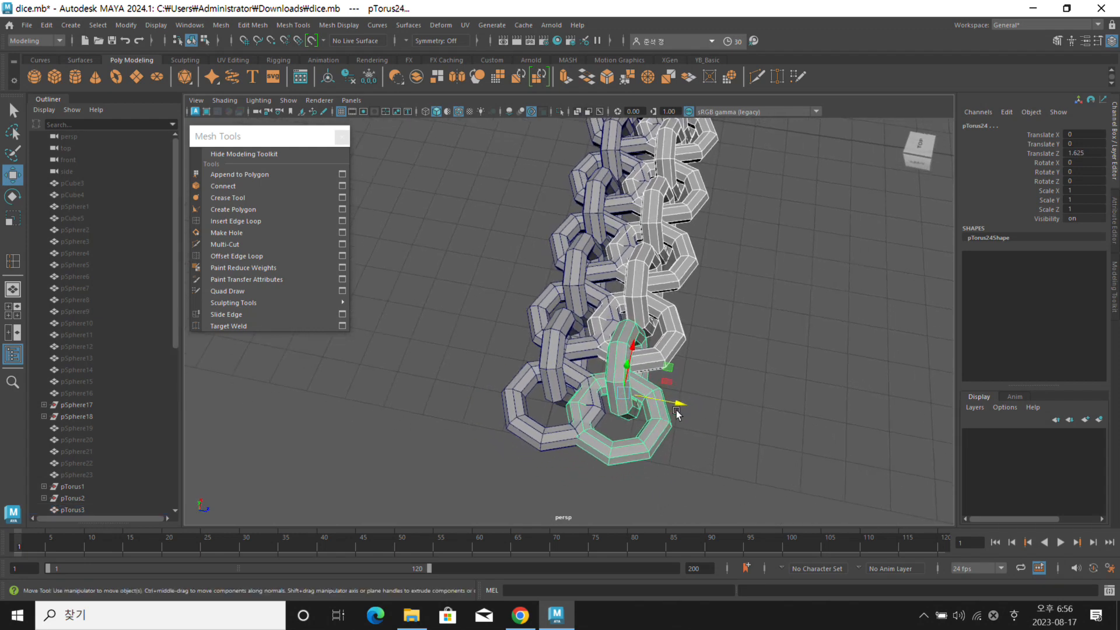
Rotate the duplicated row's links to -90 degrees about Z and shift the row to X -0.611 so it hooks into the first chain
key("e")
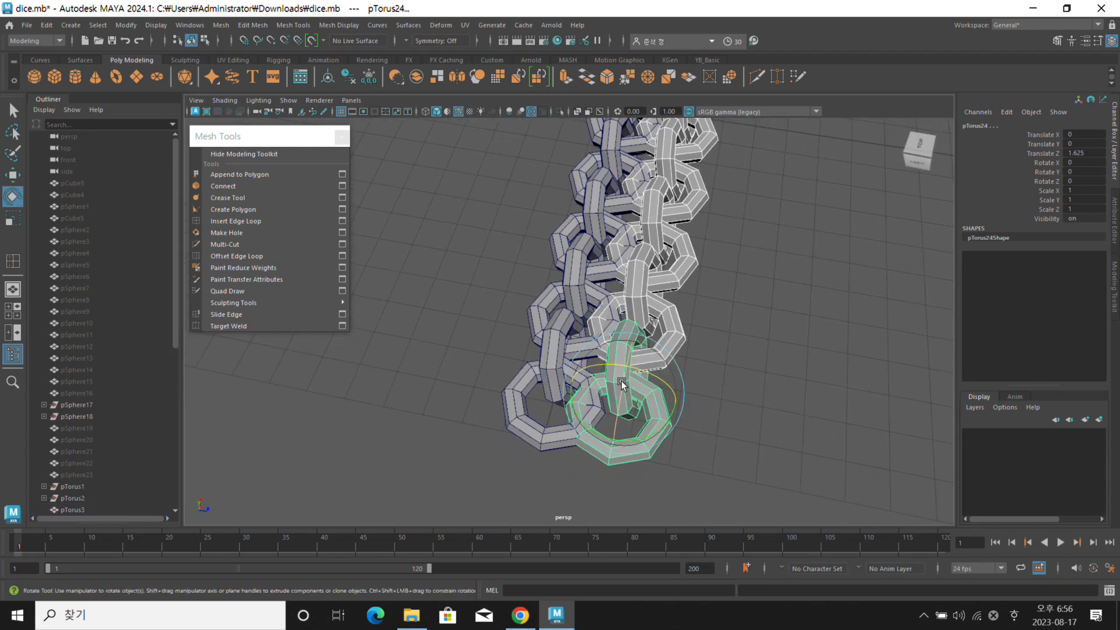
left_click_drag(625, 382, 666, 270)
left_click_drag(703, 383, 617, 397, "alt")
key("w")
left_click_drag(506, 396, 472, 401)
left_click_drag(602, 406, 509, 387, "alt")
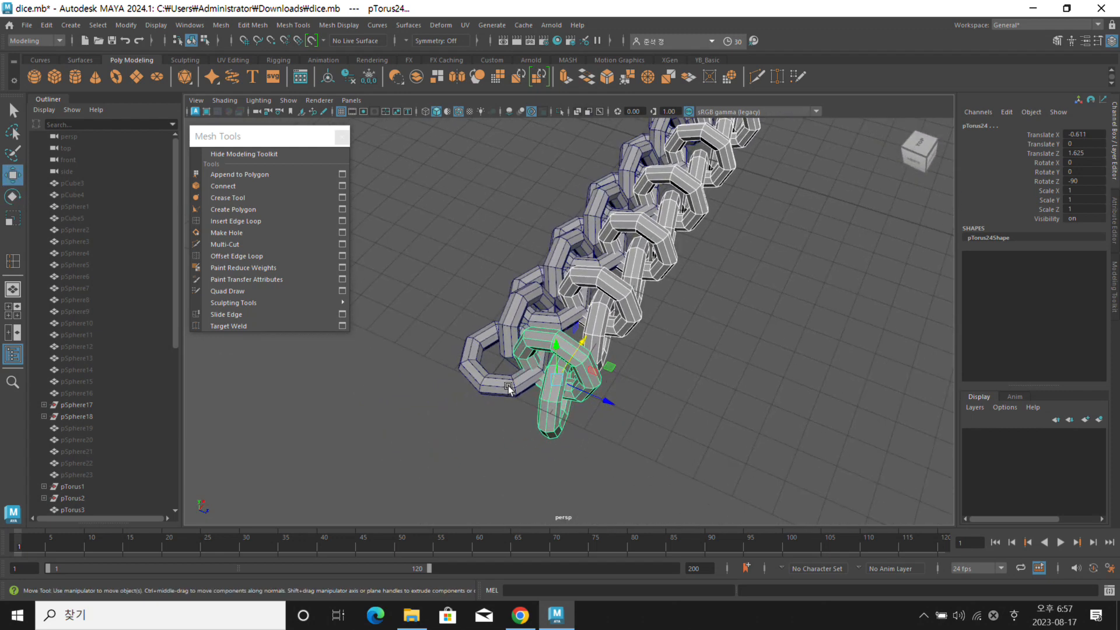
Select only the original chain row and duplicate it to Z 3.013, beyond the rotated connecting row
left_click_drag(577, 342, 478, 378, "alt")
scroll(644, 307, "down", 3)
middle_click_drag(644, 307, 516, 305, "alt")
scroll(517, 306, "down", 3)
left_click_drag(407, 247, 541, 404)
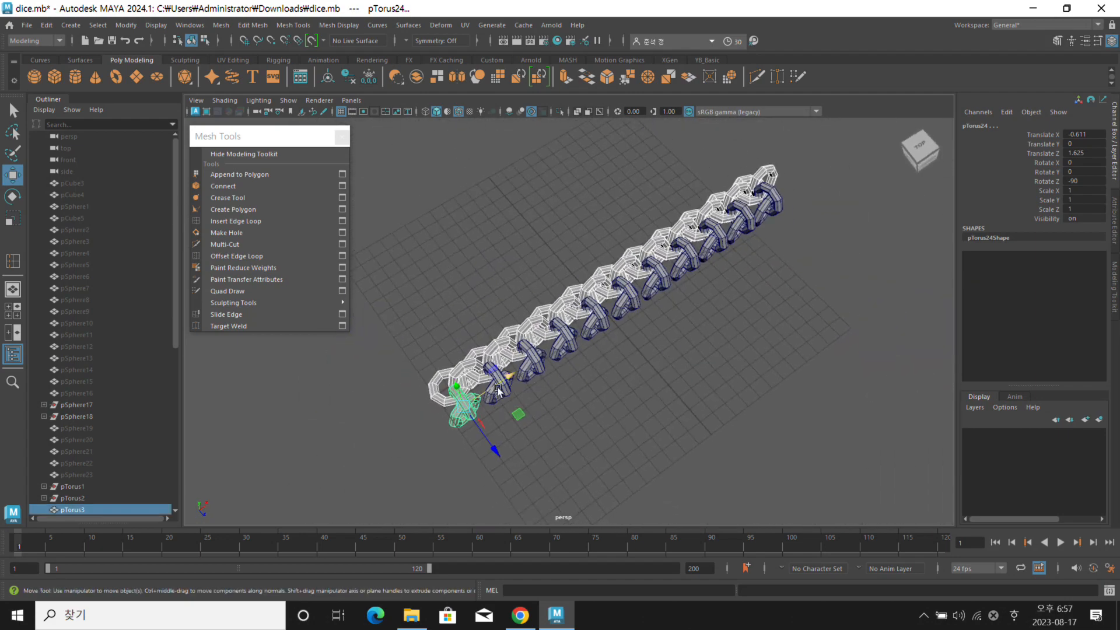
mouse_move(540, 443)
left_mouse_down("ctrl")
mouse_move(453, 421)
mouse_move(543, 415)
mouse_move(541, 436)
mouse_move(573, 464)
left_mouse_up("ctrl")
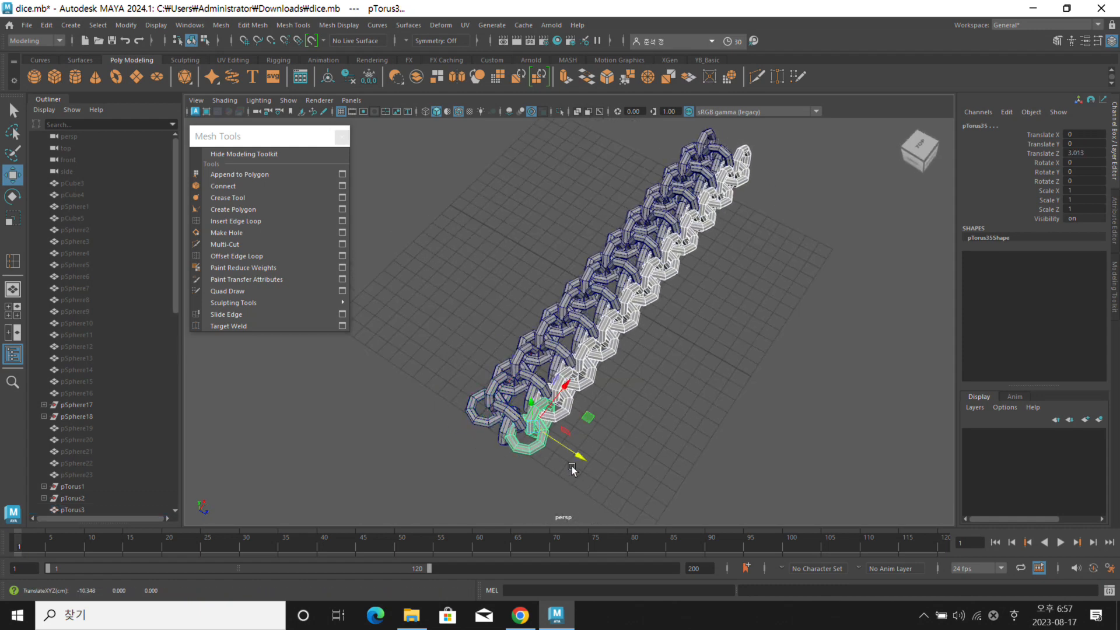
Repeat the chain row duplication at the same spacing until the rows reach Z 21.091
key("shift+d")
key("shift+d")
key("shift+d")
key("shift+d")
key("shift+d")
key("shift+d")
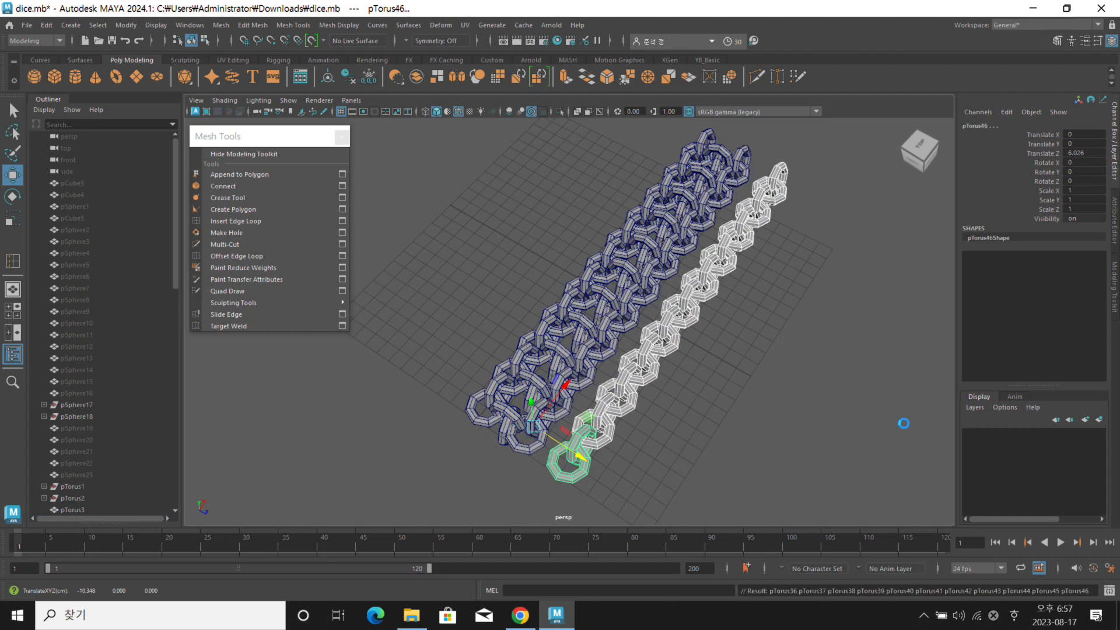
left_click_drag(763, 370, 791, 357, "alt")
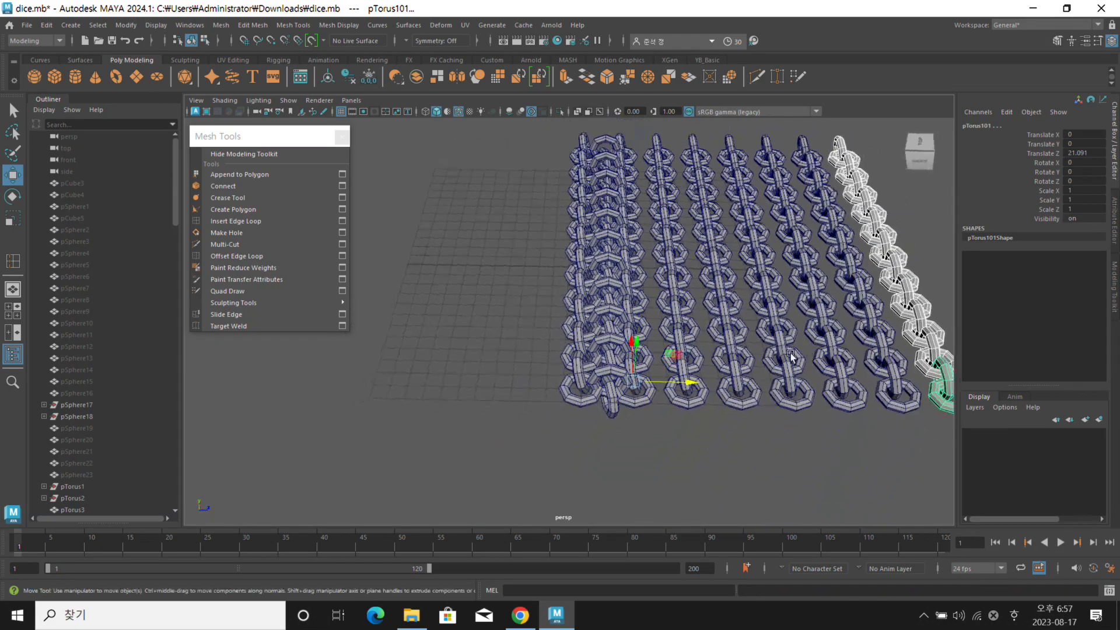
left_click(707, 428)
mouse_move(706, 429)
left_mouse_down("alt")
mouse_move(707, 407)
mouse_move(630, 427)
left_mouse_up("alt")
left_click(493, 349)
mouse_move(512, 344)
left_mouse_down("alt")
mouse_move(497, 375)
mouse_move(535, 374)
left_mouse_up("alt")
left_click_drag(836, 296, 816, 328, "alt")
left_click_drag(821, 366, 443, 371)
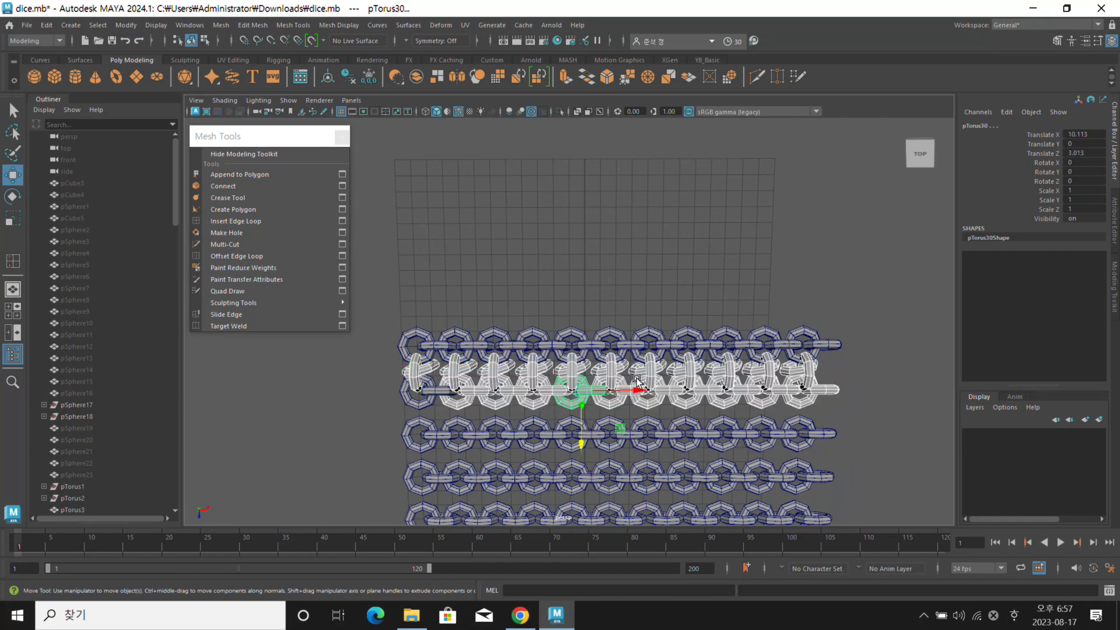
left_click(437, 378)
left_click_drag(499, 397, 682, 403, "alt")
Select only the rotated connecting row using the top view and duplicate it into the next gap, at Z 4.412
key("space")
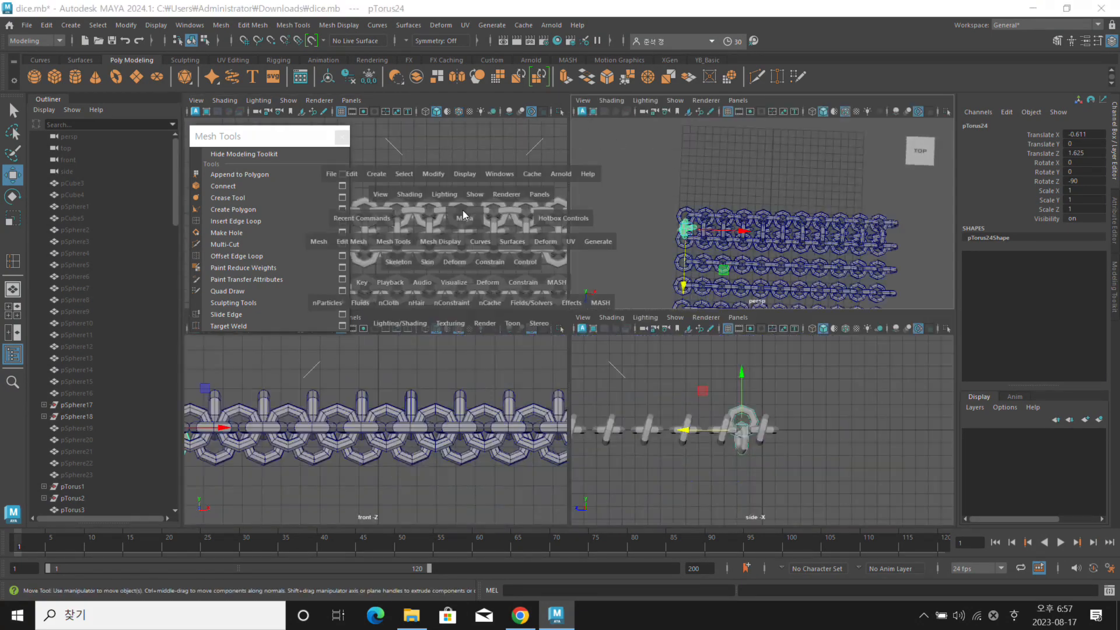
key("space")
key("f")
right_click_drag(594, 330, 372, 254, "alt")
middle_click_drag(450, 267, 374, 270, "alt")
middle_click_drag(652, 309, 638, 304, "alt")
left_click_drag(465, 235, 942, 320)
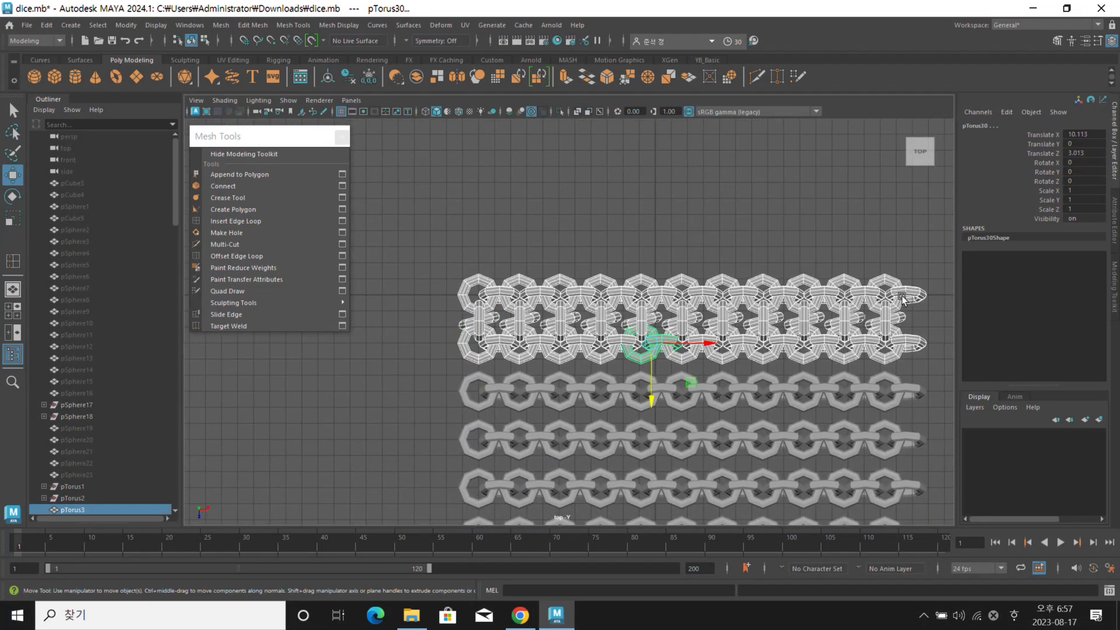
left_click_drag(474, 224, 936, 294, "ctrl")
left_click_drag(926, 373, 439, 341, "ctrl")
key("space")
key("space")
mouse_move(560, 361)
left_mouse_down("alt")
mouse_move(605, 298)
mouse_move(668, 314)
left_mouse_up("alt")
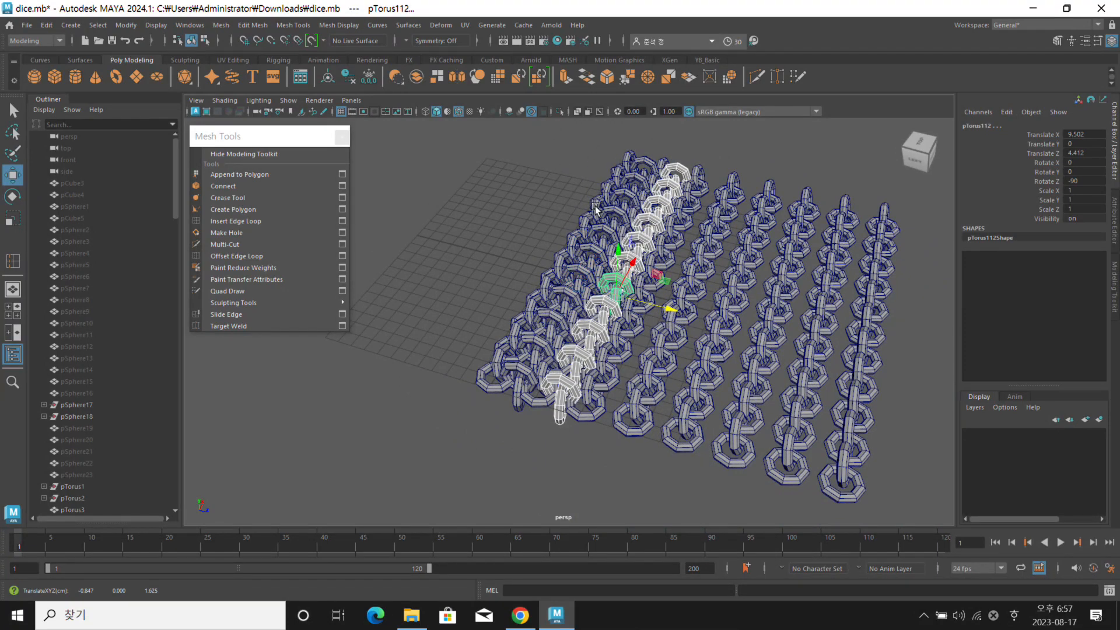
Repeat the connecting row duplication to fill the remaining gaps between the chain rows
key("shift+d")
key("shift+d")
key("shift+d")
key("shift+d")
key("shift+d")
key("shift+d")
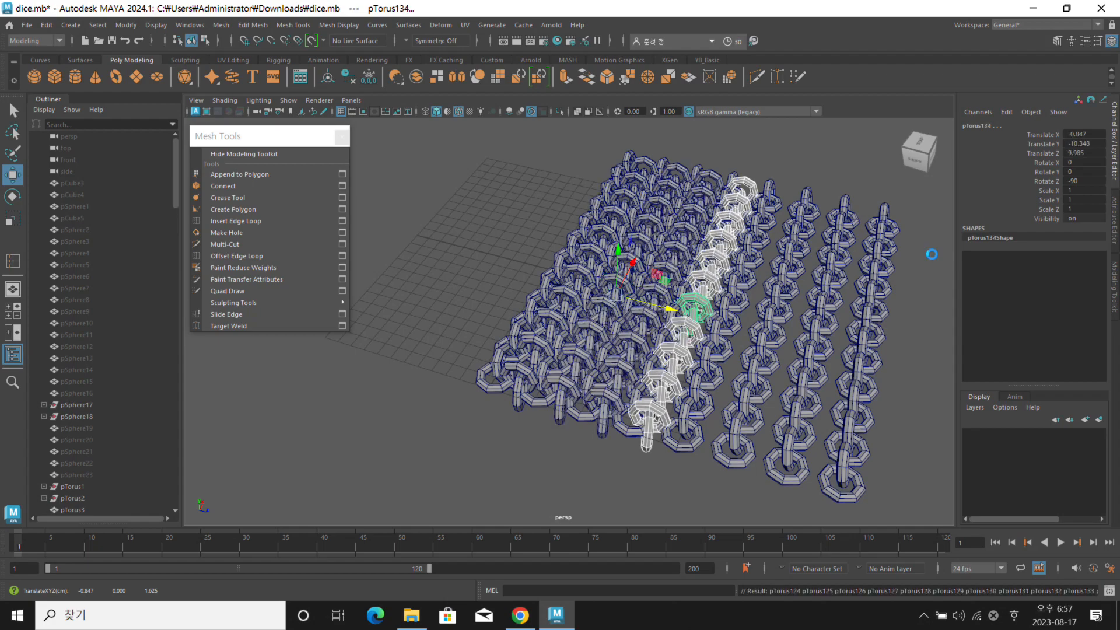
left_click(853, 168)
Examine the chain-mail mesh from several angles and up close
middle_click_drag(811, 213, 722, 199, "alt")
left_click_drag(722, 200, 746, 195, "alt")
scroll(682, 276, "up", 8)
scroll(685, 308, "down", 6)
left_click_drag(686, 308, 569, 370, "alt")
scroll(583, 333, "down", 5)
middle_click_drag(593, 307, 630, 292, "alt")
left_click_drag(705, 297, 673, 263, "alt")
Select all the torus chain links and delete them
left_click_drag(406, 522, 911, 171)
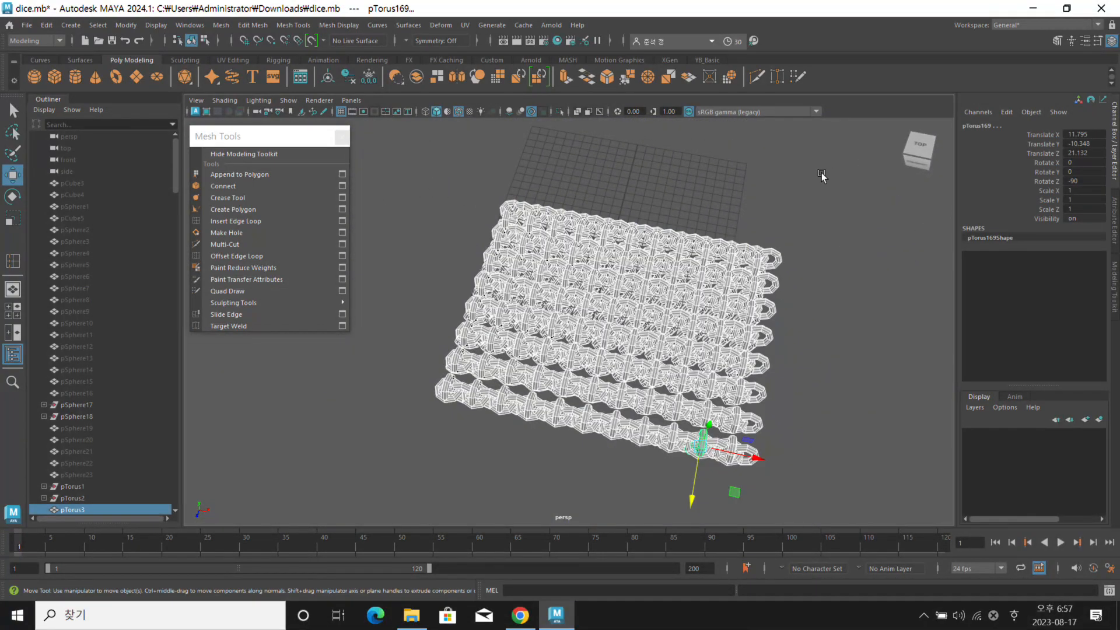
key("Delete")
left_click_drag(617, 285, 643, 279, "alt")
Unhide the cubes and spheres from pCube3 to pSphere16 and from pSphere19 to pSphere23
left_click(83, 185)
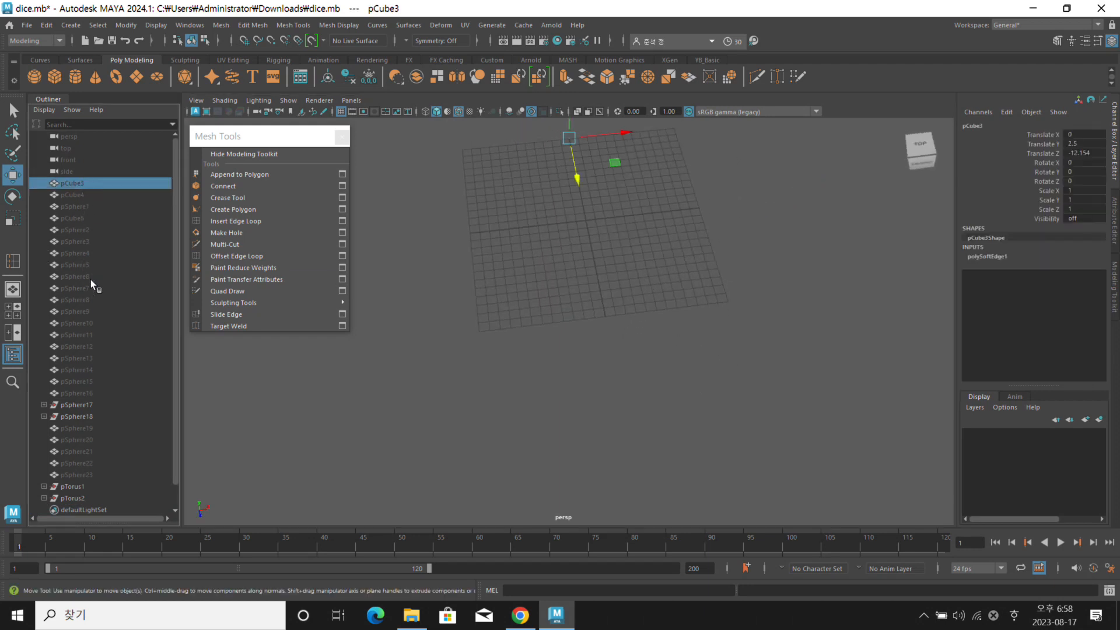
left_click(83, 393, "shift")
key("h")
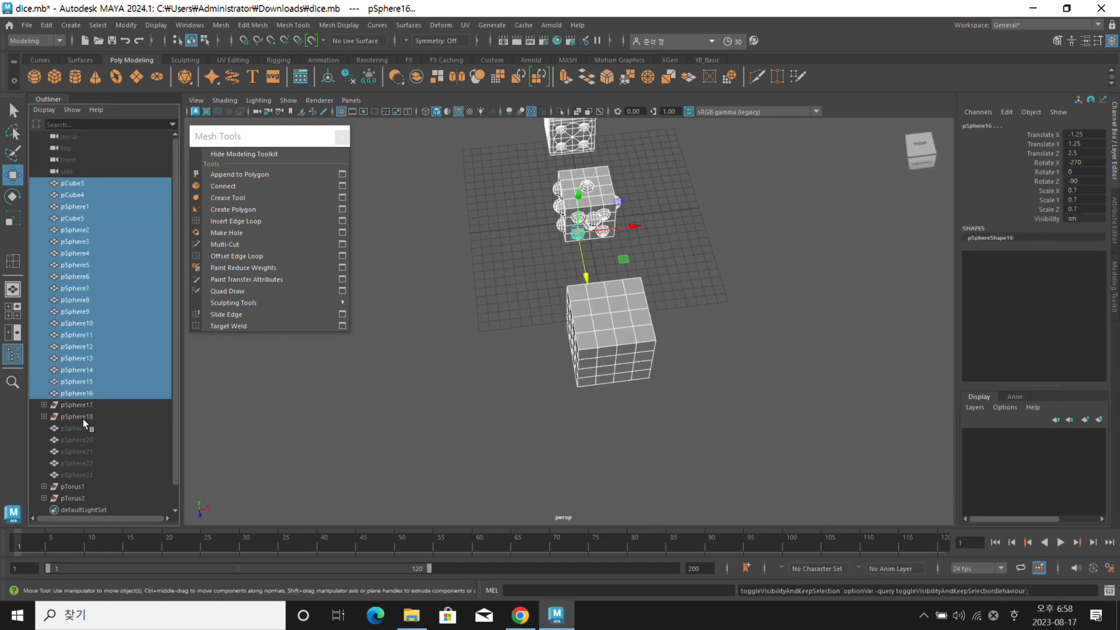
left_click(80, 428)
left_click_drag(80, 429, 77, 475)
left_click_drag(761, 326, 606, 279, "alt")
key("h")
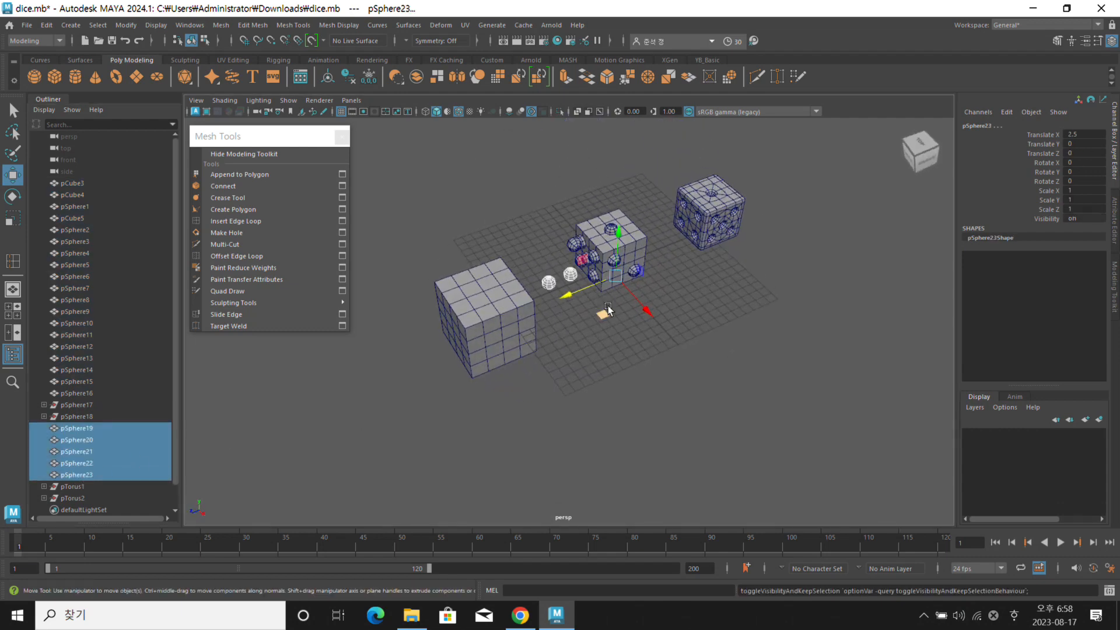
Delete two of the three sphere pairs on the six-dot face of the middle cube, keeping one pair at the edge
right_click_drag(606, 275, 705, 288, "alt")
left_click_drag(706, 288, 508, 218, "alt")
middle_click_drag(509, 218, 622, 328, "alt")
left_click_drag(599, 292, 665, 218, "alt")
middle_click_drag(665, 218, 629, 192, "alt")
left_click(691, 236)
left_click(620, 297)
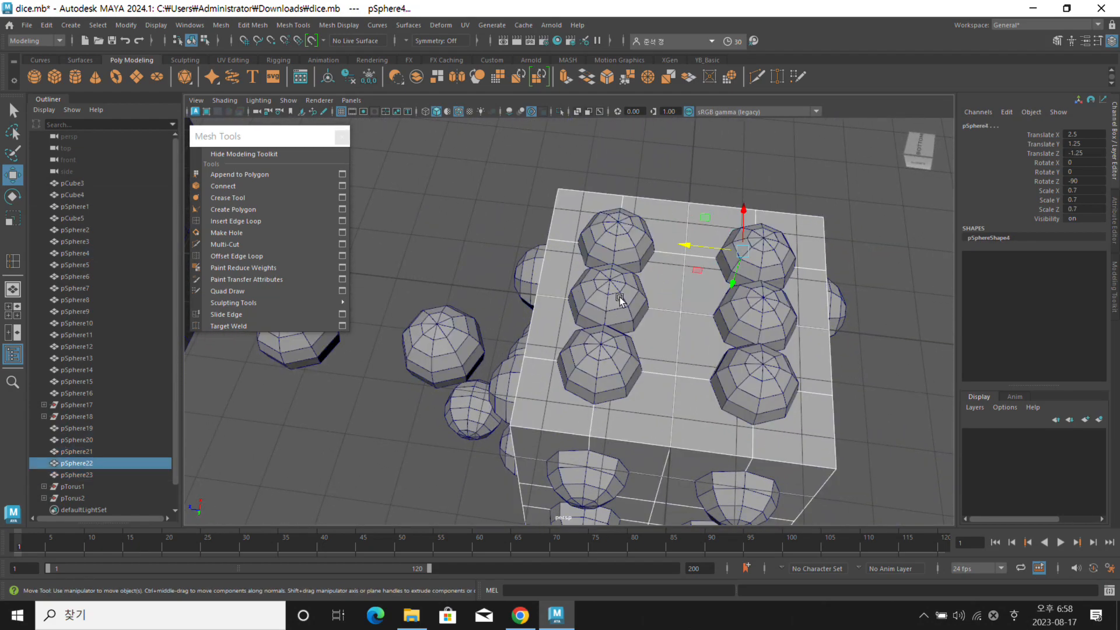
left_click(751, 373, "shift")
key("Delete")
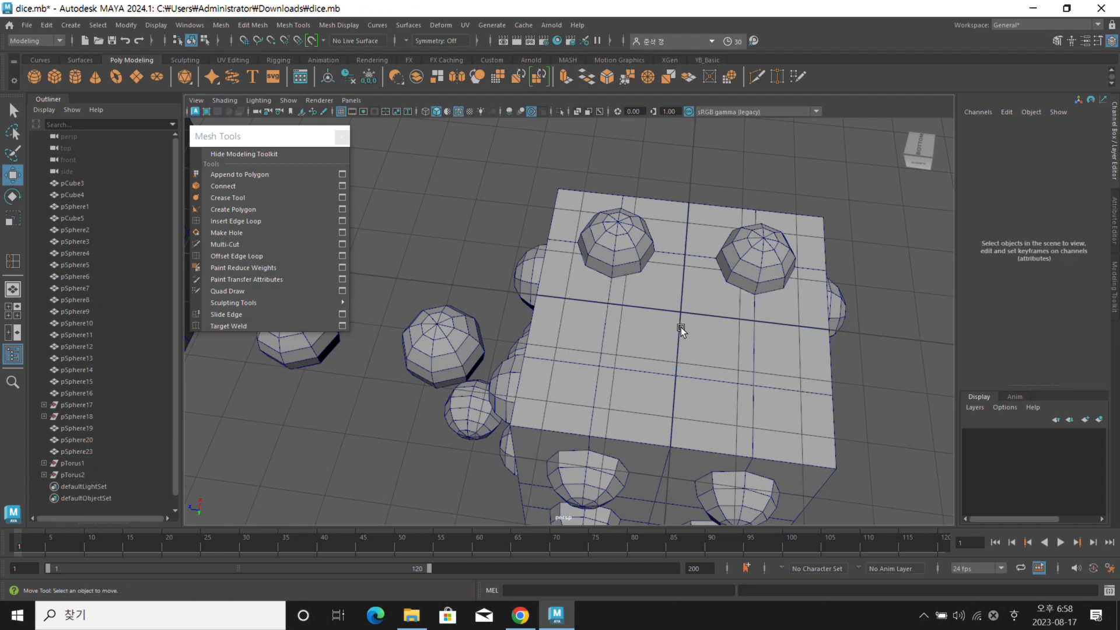
Select the remaining sphere pair on the six-dot face and hide the viewport grid
left_click(436, 330)
left_click(630, 264)
left_click_drag(750, 233, 442, 124, "alt")
left_click(341, 112)
Duplicate the sphere pair along X, snap the copy to the cube's vertices at X 1.25, and duplicate once more with the same offset
left_click_drag(692, 326, 690, 309, "alt")
left_click_drag(565, 196, 593, 216, "shift")
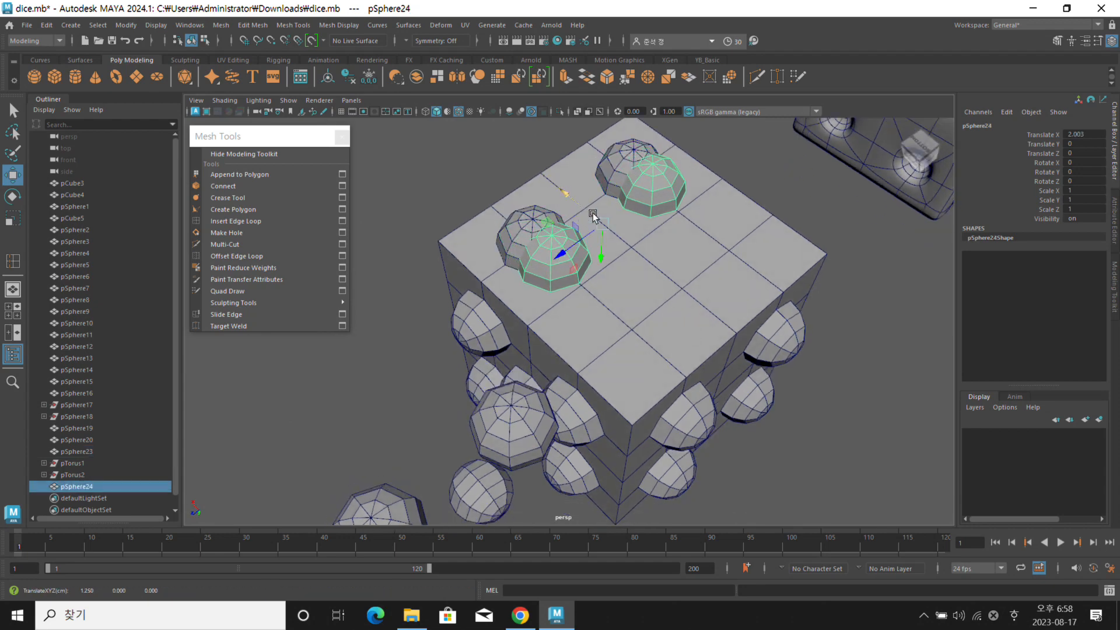
key("v")
left_click_drag(603, 223, 631, 255)
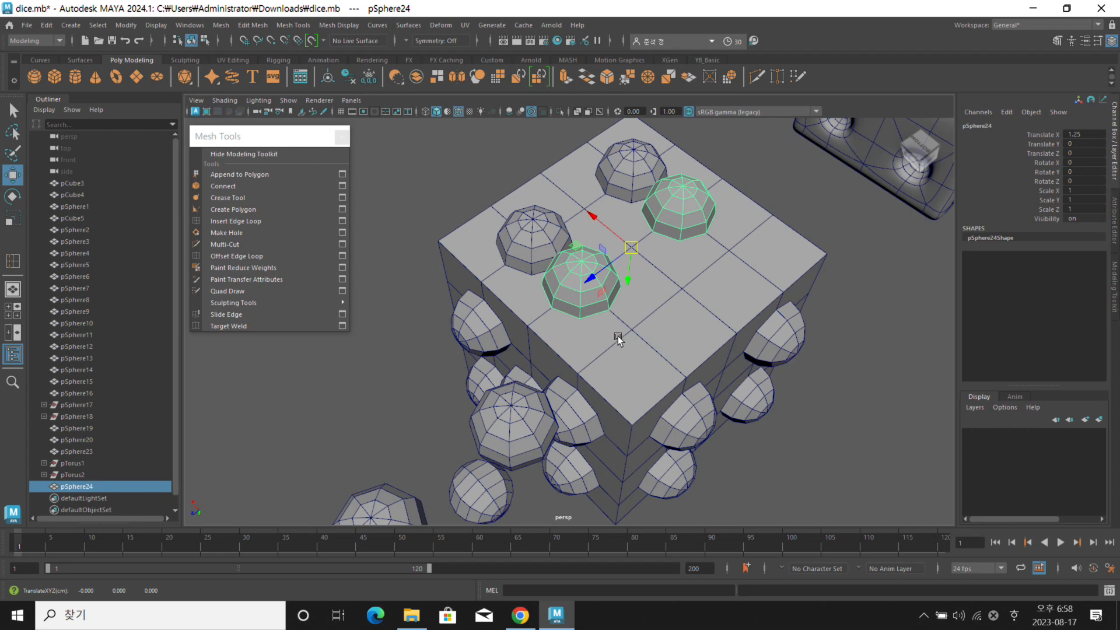
key("shift+d")
Select the three sphere pairs on the six-dot face and examine their spacing
left_click_drag(749, 310, 702, 342, "alt")
left_click(868, 257)
left_click_drag(867, 258, 621, 257, "alt")
left_click(515, 256)
left_click(567, 268, "shift")
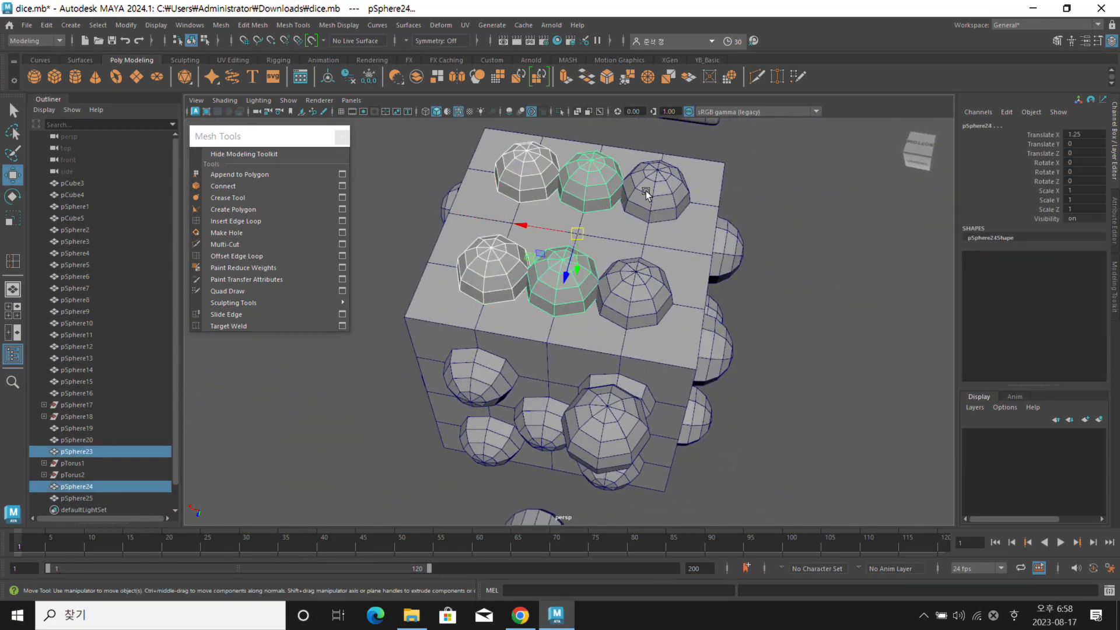
left_click(638, 280, "shift")
left_click_drag(742, 251, 633, 330, "alt")
left_click_drag(658, 264, 665, 266, "alt")
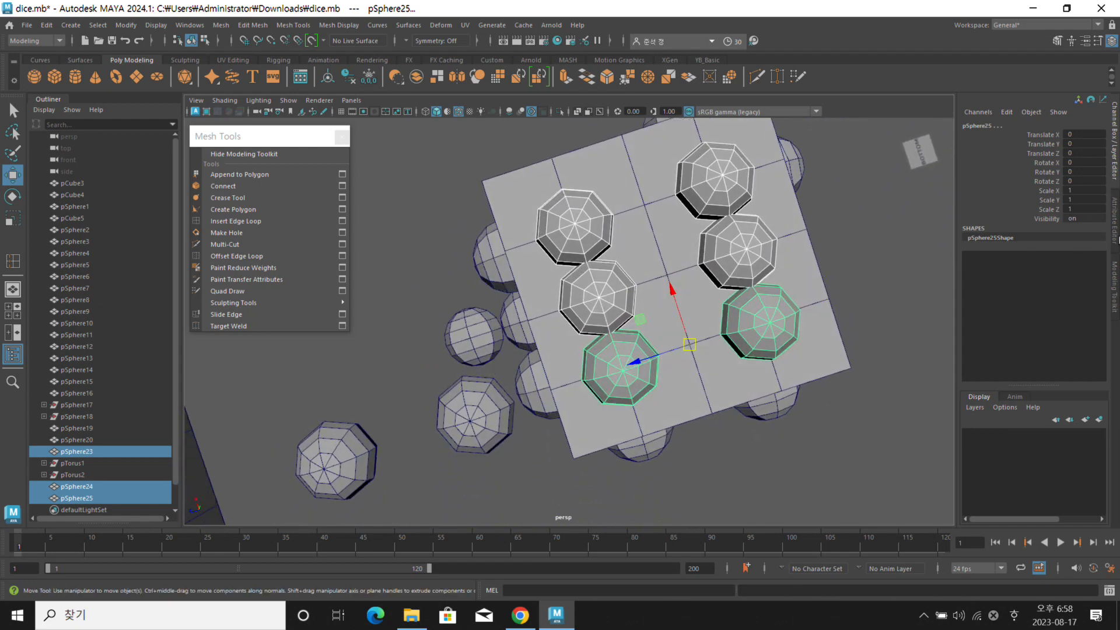
Try scaling the middle sphere pair on the six-dot face to 0.8 in X, Y and Z
left_click(759, 240)
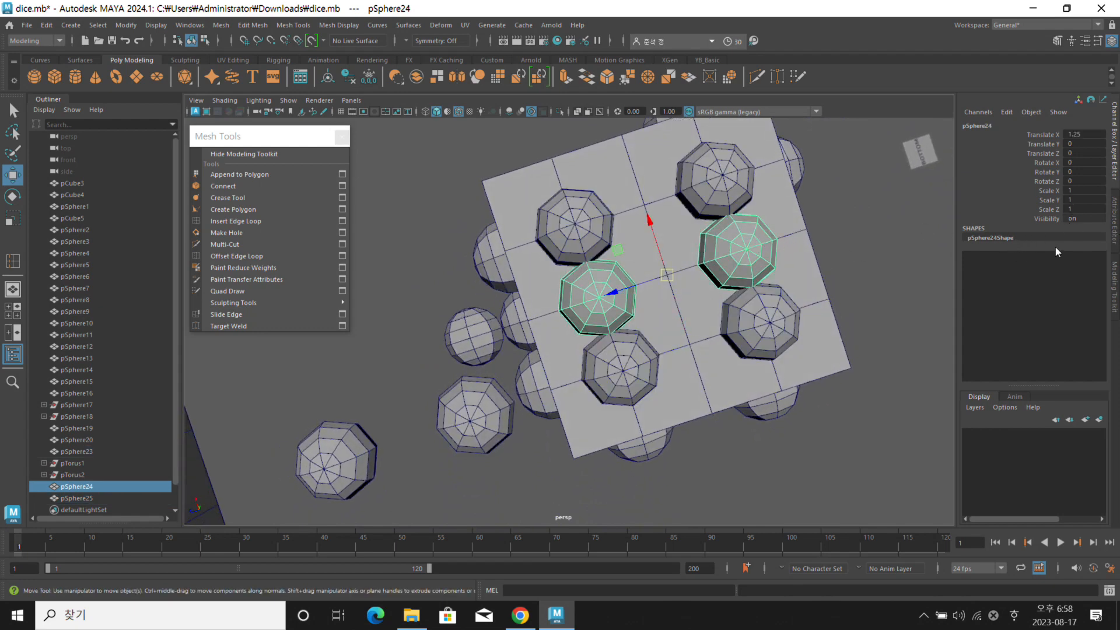
left_click(577, 230)
left_click_drag(737, 249, 828, 236, "shift")
left_click(861, 266)
left_click(741, 236)
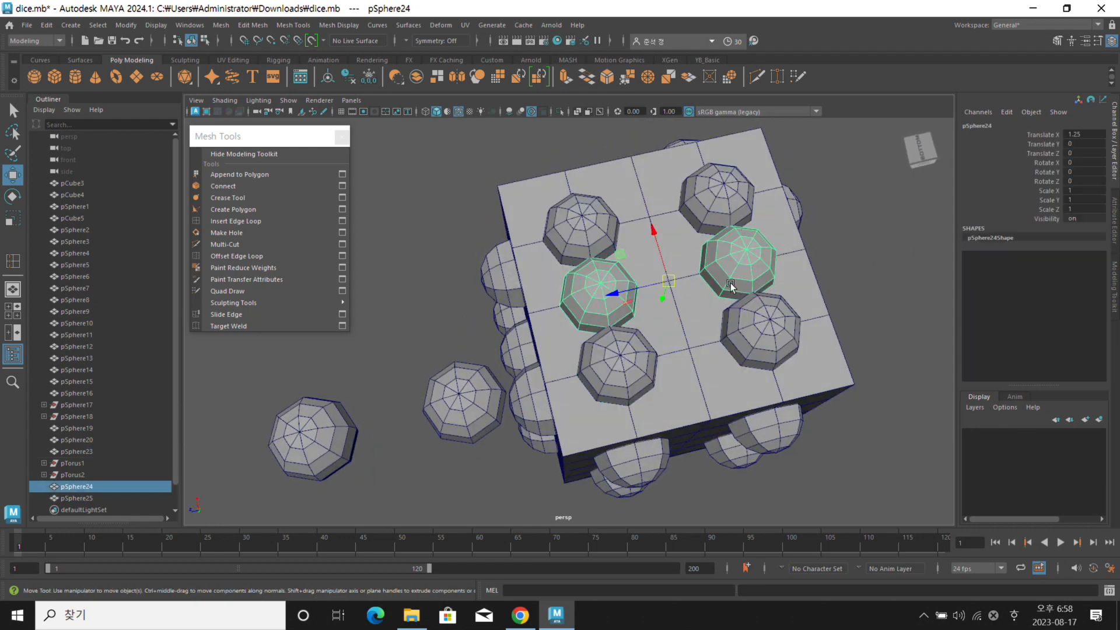
left_click_drag(598, 292, 590, 264, "alt")
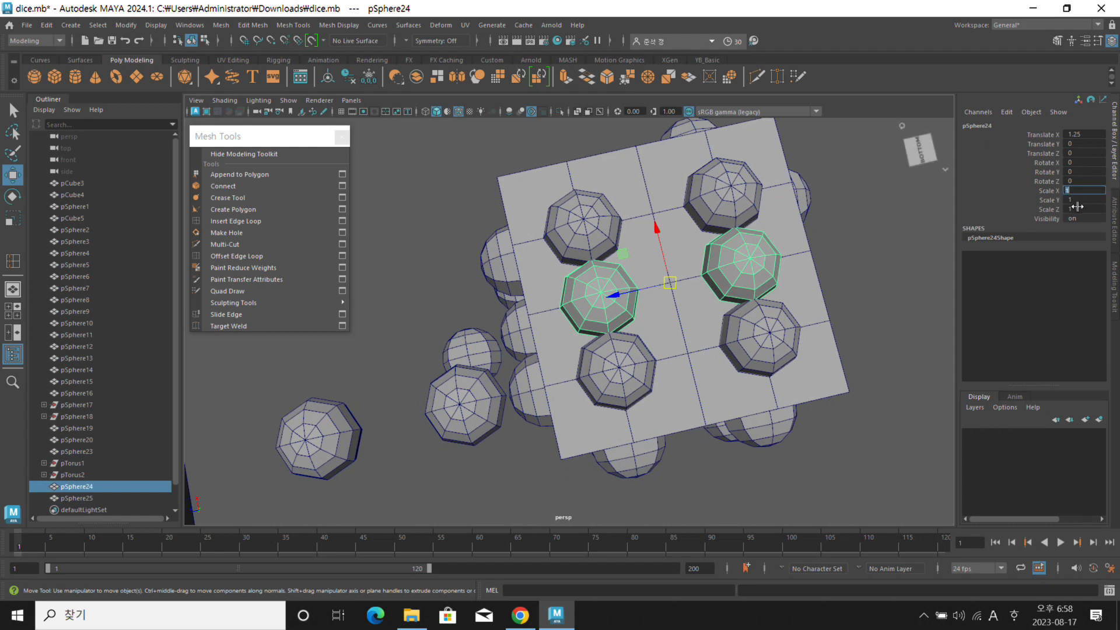
left_click_drag(1074, 190, 1079, 209)
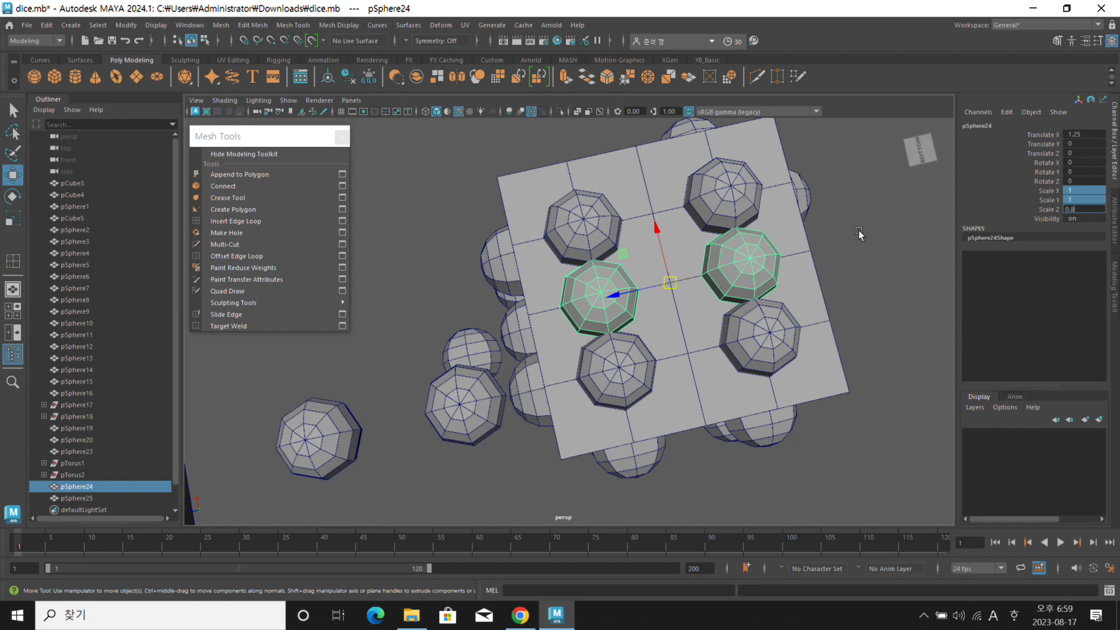
key("Return")
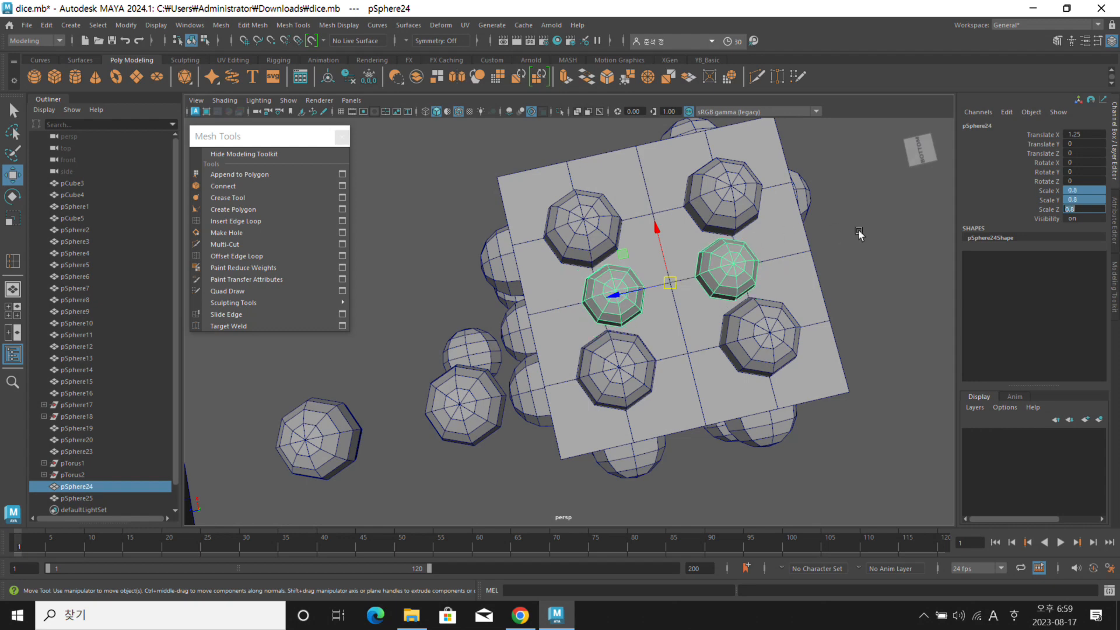
left_click_drag(614, 256, 617, 199, "alt")
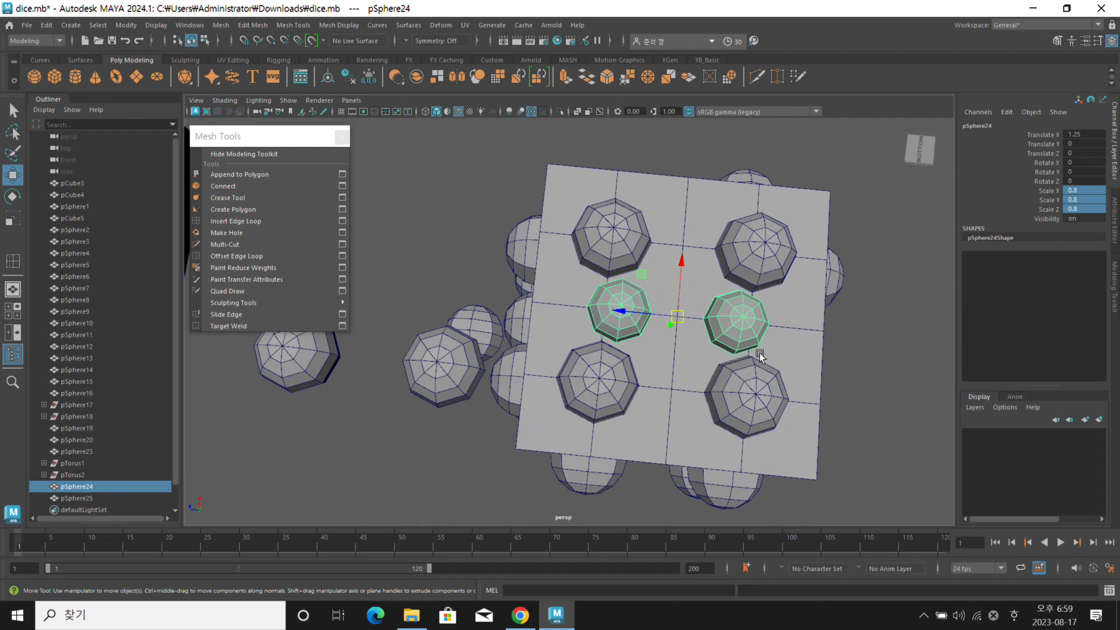
Separate the middle sphere pair on the six-dot face into two individual meshes
left_click(865, 329)
left_click_drag(823, 359, 734, 265, "alt")
left_click(596, 297)
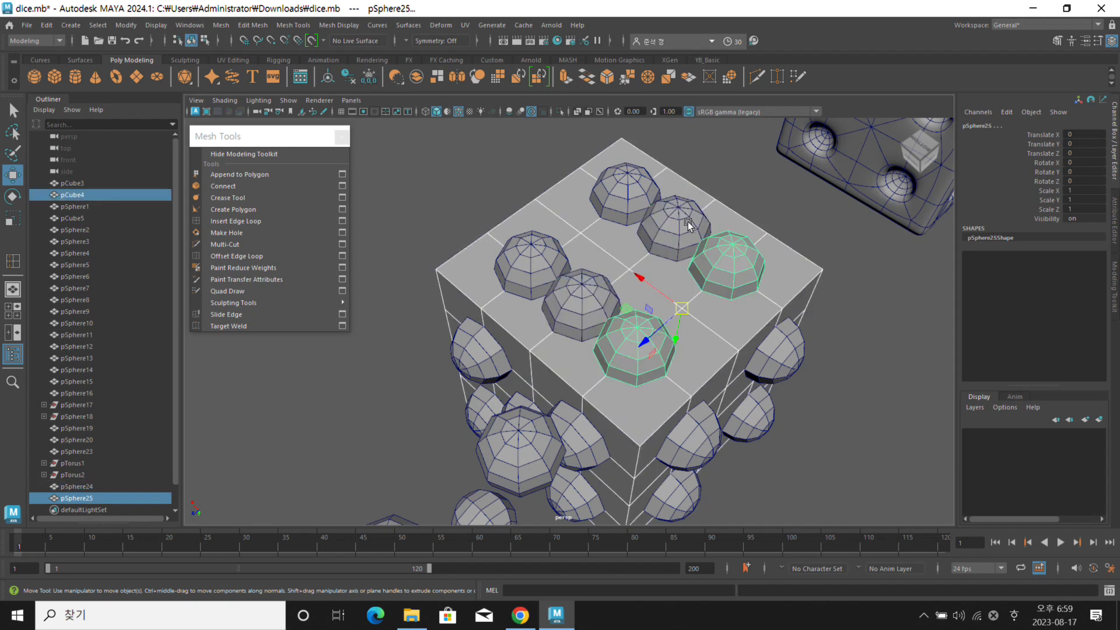
right_click(725, 151, "shift")
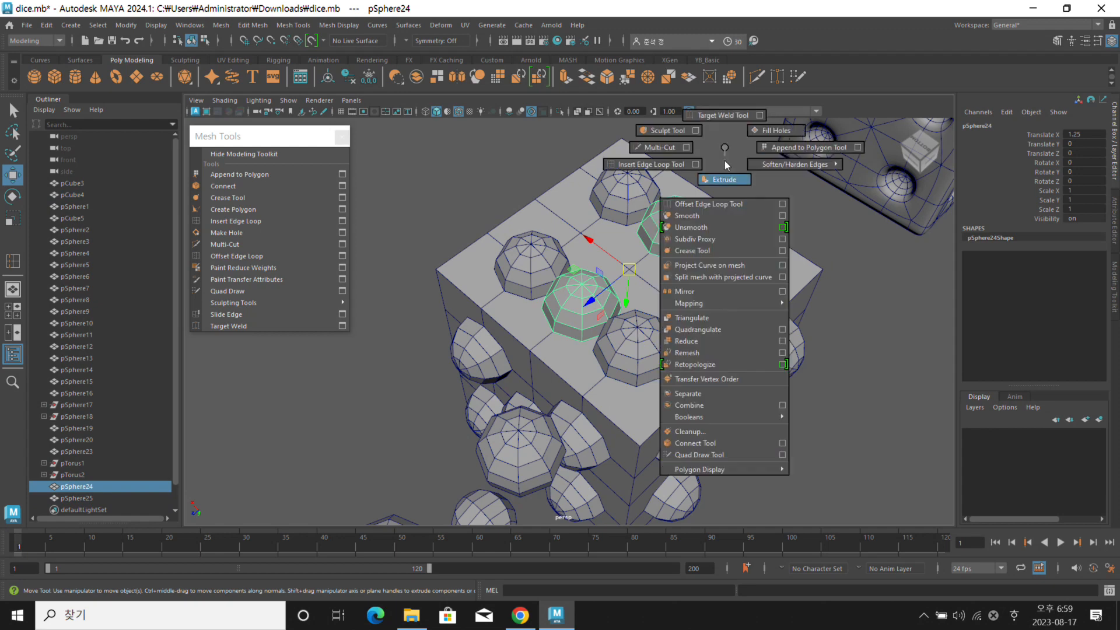
left_click(719, 398)
left_click(744, 188)
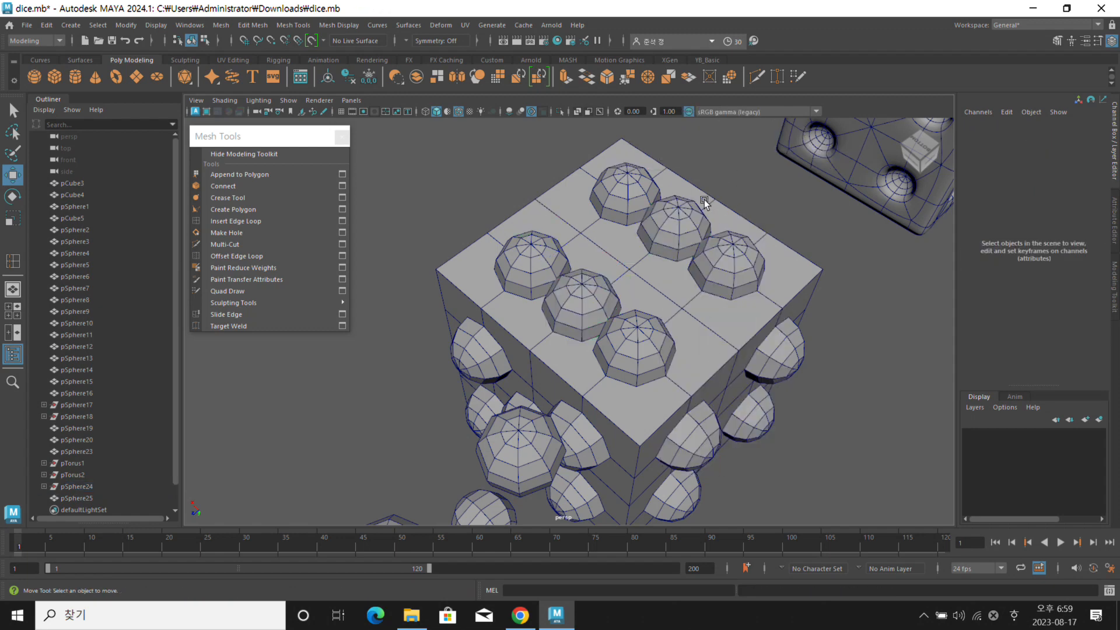
Select the two separated middle spheres in turn and examine where each one's pivot sits
left_click(685, 213)
left_click(597, 286)
left_click(677, 228)
left_click(597, 292)
left_click(682, 231)
left_click(592, 283)
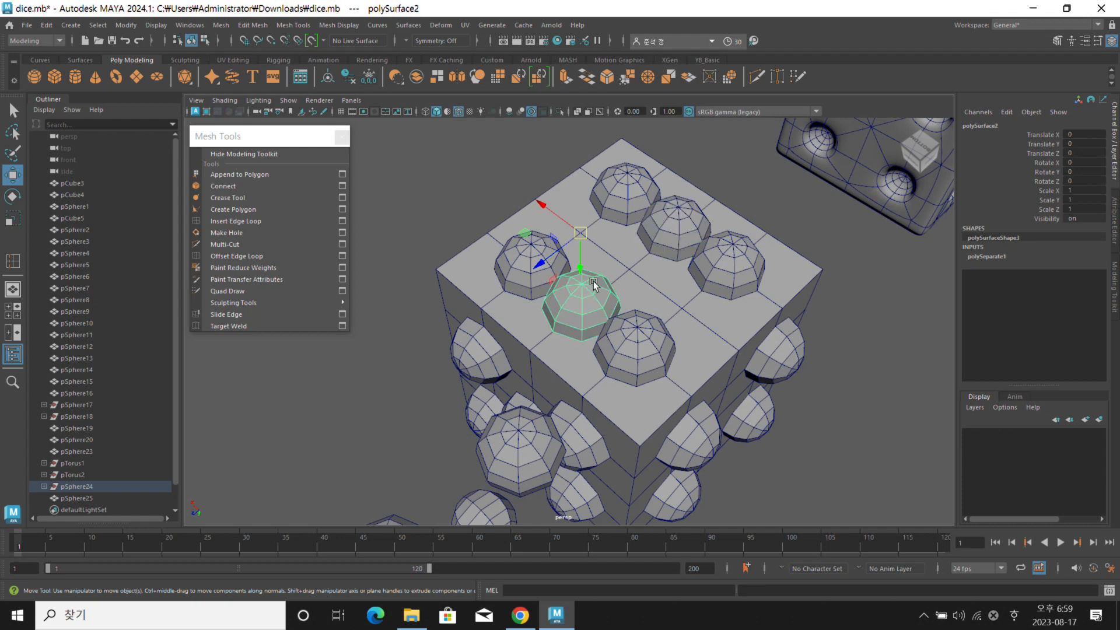
left_click(677, 226)
left_click(586, 306)
left_click(677, 225)
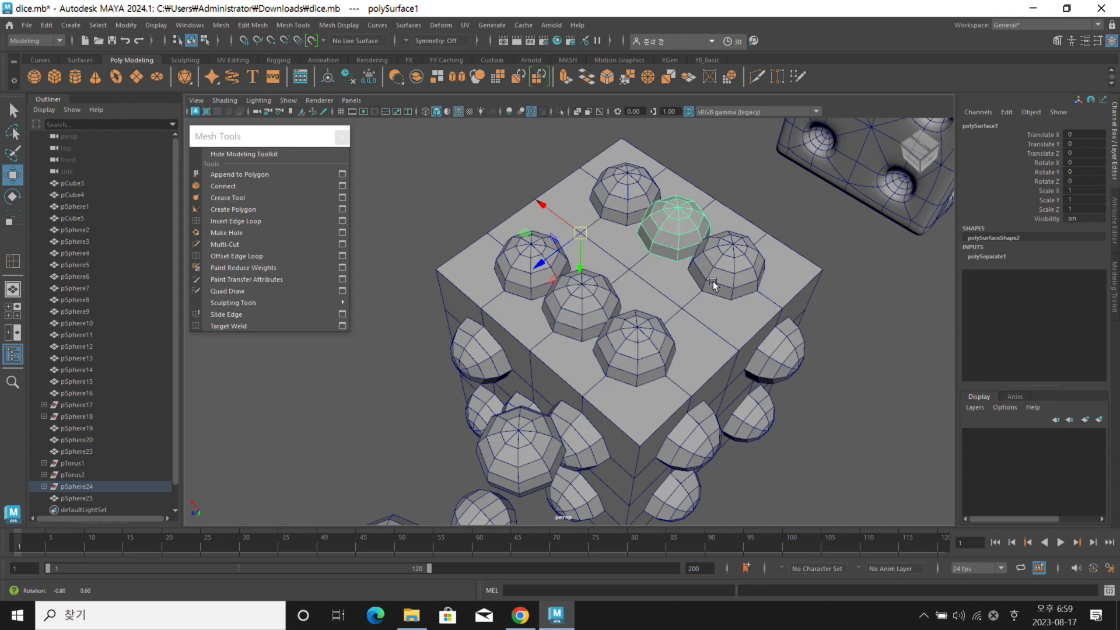
Isolate one of the separated middle spheres, examine its pivot and show the whole scene again
left_click_drag(717, 275, 670, 287, "alt")
left_click(597, 307)
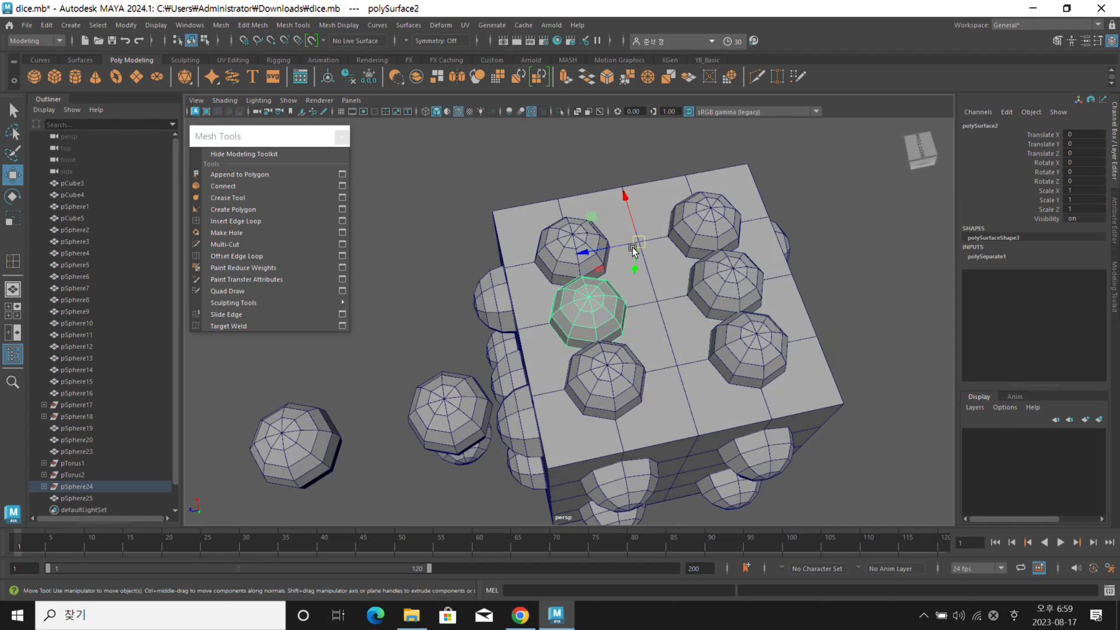
left_click_drag(598, 289, 598, 314, "alt")
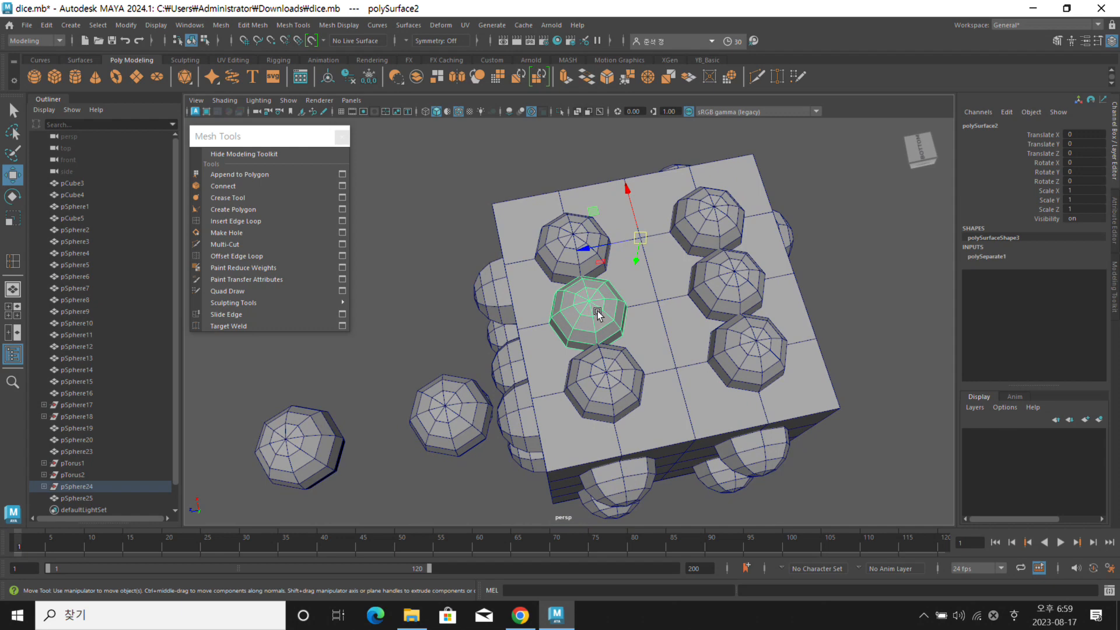
key("ctrl+1")
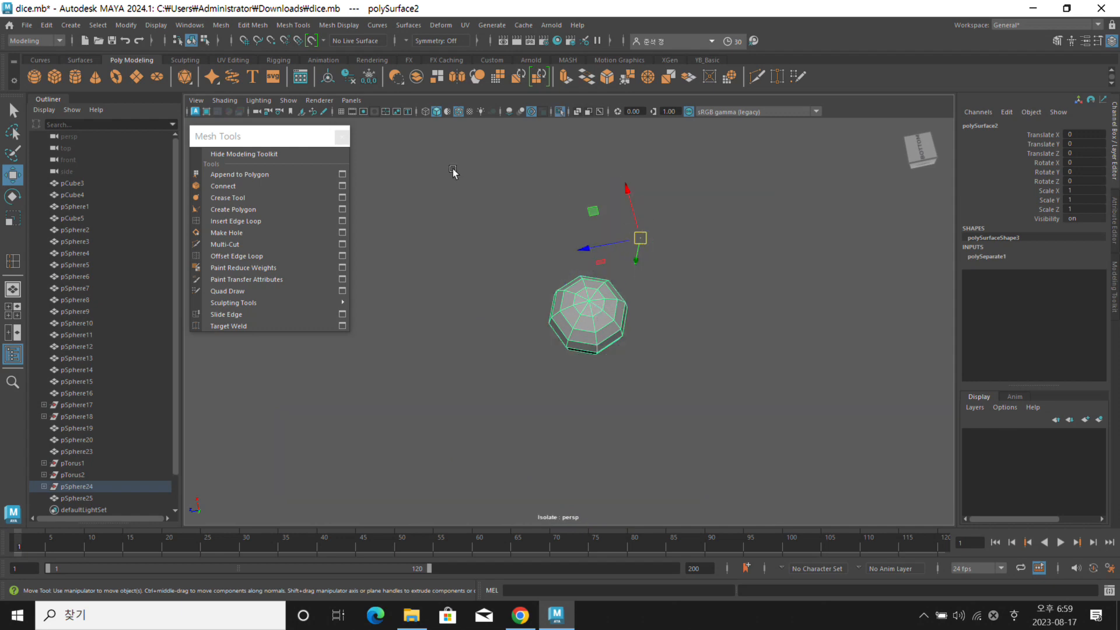
key("ctrl+1")
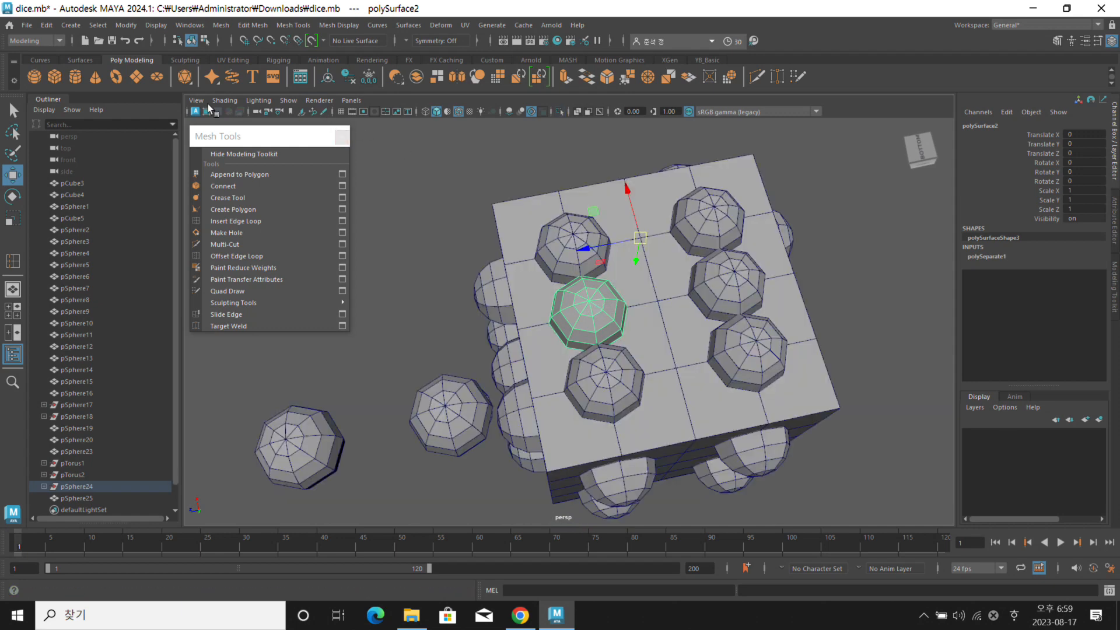
Create a polygon sphere and move it beside the middle cube to Z 4.28
left_click(34, 76)
left_click_drag(619, 292, 451, 350, "alt")
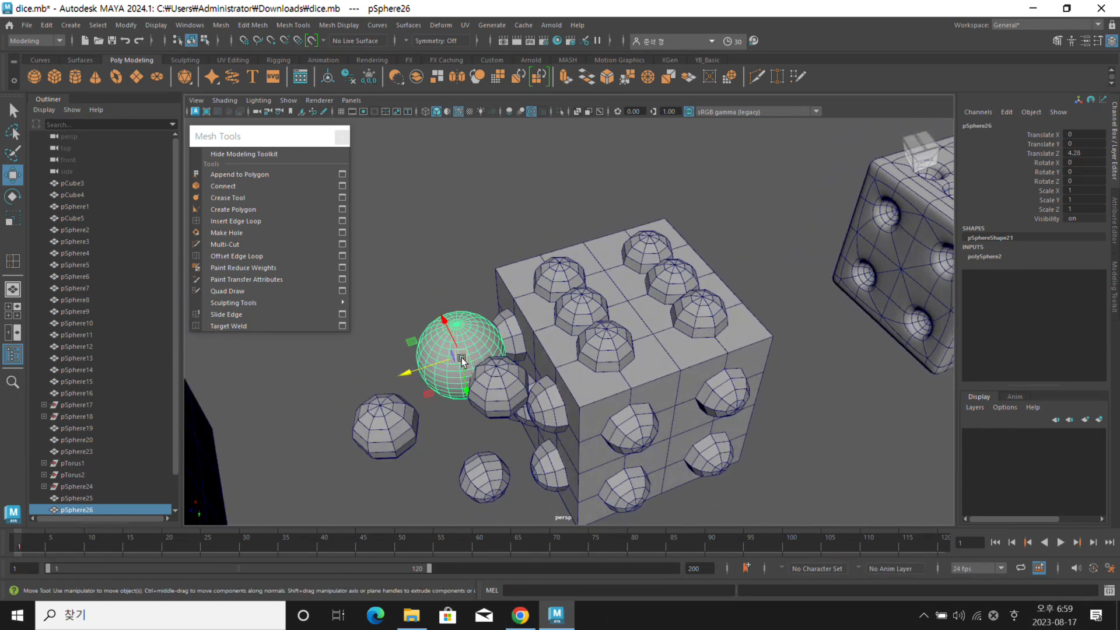
left_click_drag(522, 350, 570, 327, "alt")
Select the separated middle spheres again and examine their pivot offset from several angles
left_click(572, 323)
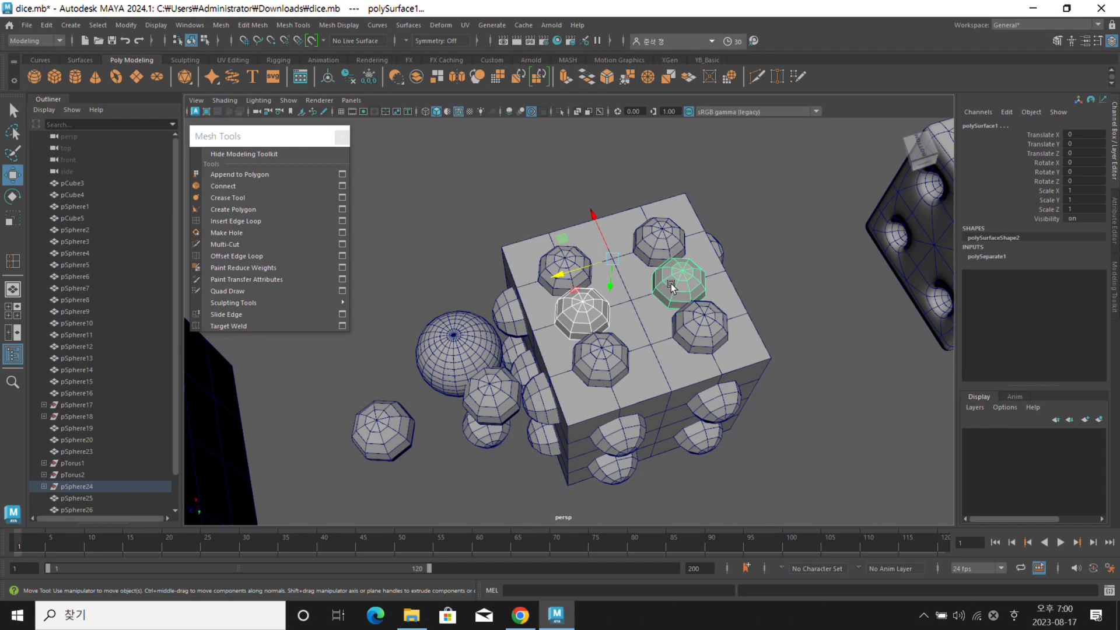
left_click_drag(638, 280, 626, 300, "alt")
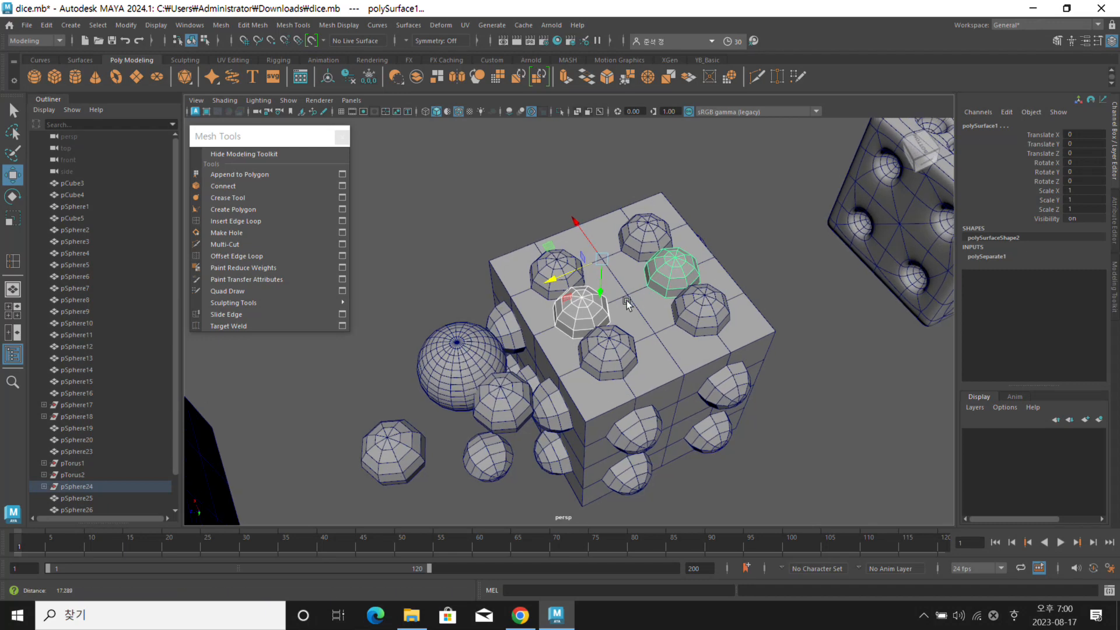
right_click_drag(626, 300, 641, 312, "alt")
left_click_drag(627, 319, 610, 315, "alt")
left_click(609, 315)
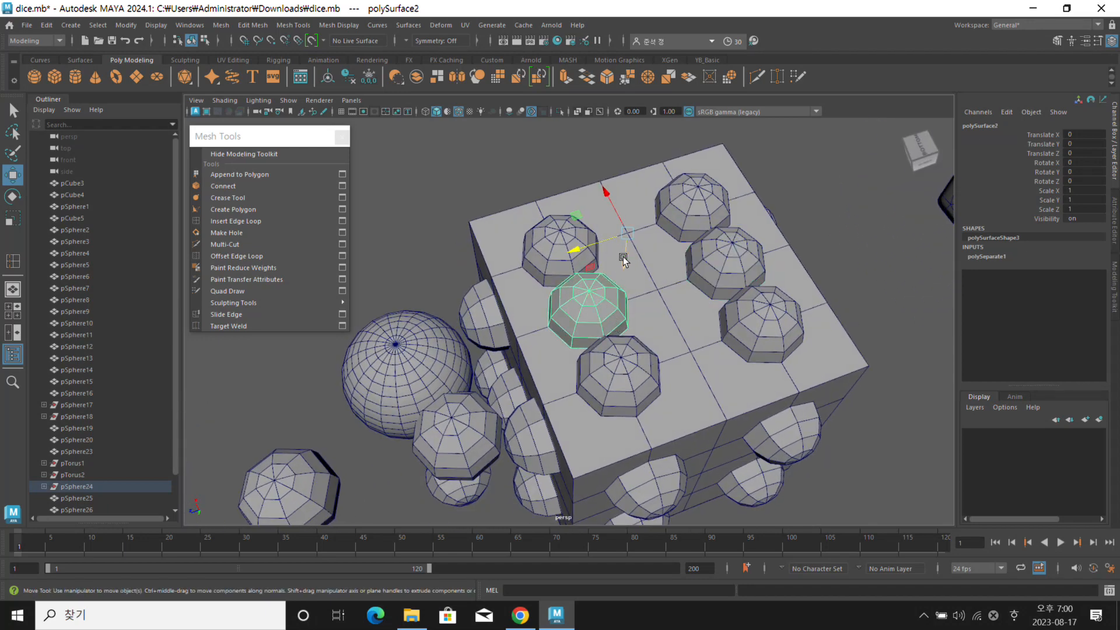
left_click_drag(613, 274, 651, 271, "alt")
left_click_drag(624, 290, 617, 313, "alt")
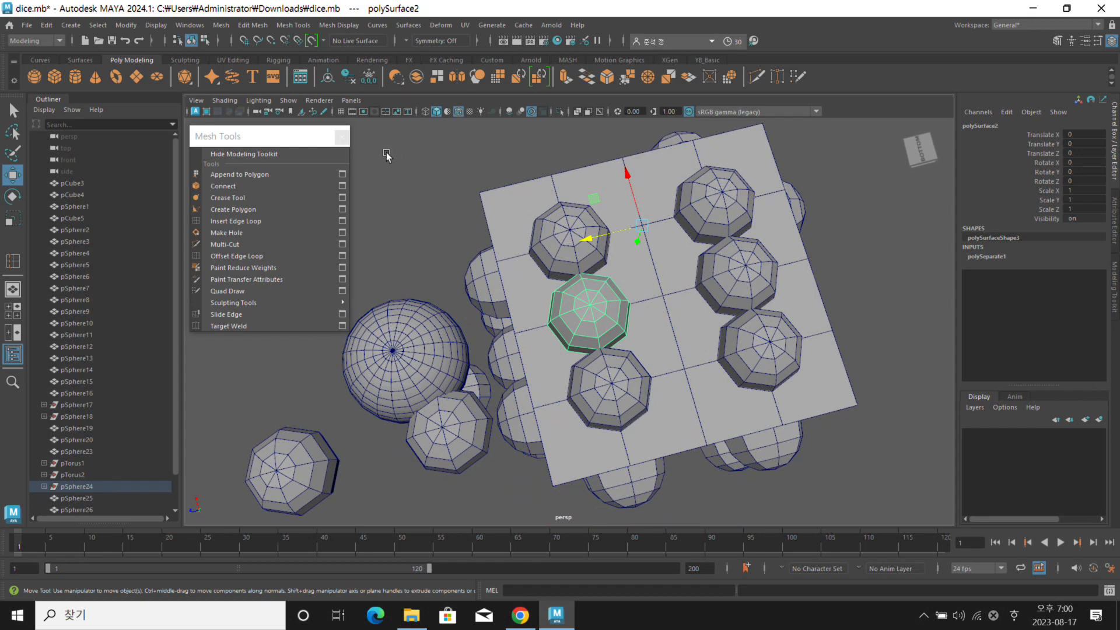
left_click_drag(649, 238, 604, 299, "alt")
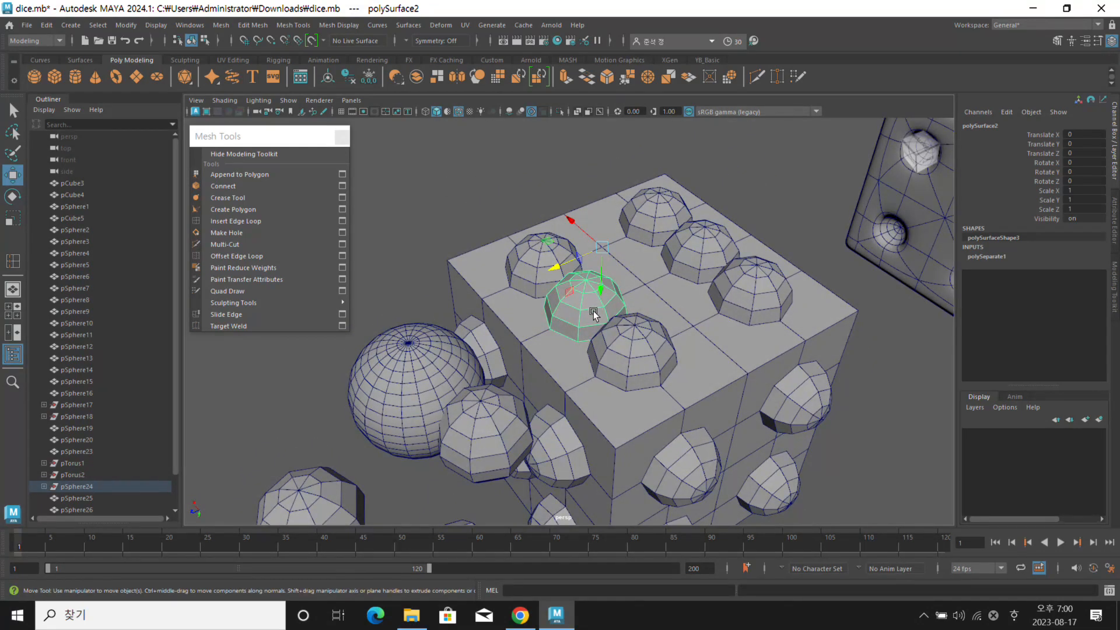
left_click_drag(592, 315, 594, 314, "alt")
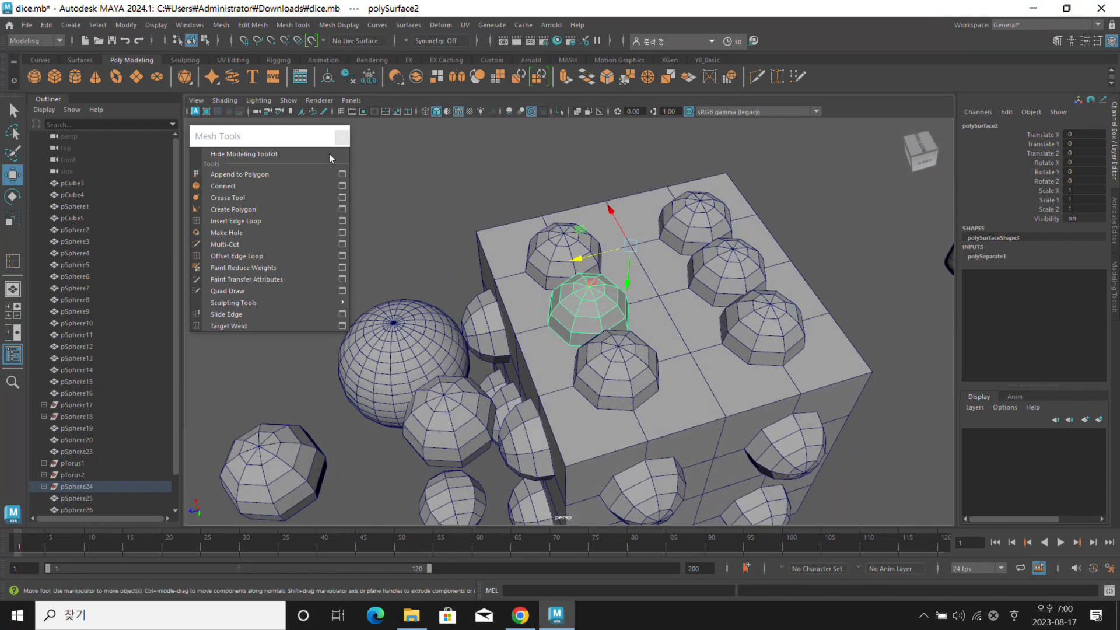
Keep the Modify commands open as a floating window and center the pivot of the selected middle sphere
left_click(155, 26)
mouse_move(190, 25)
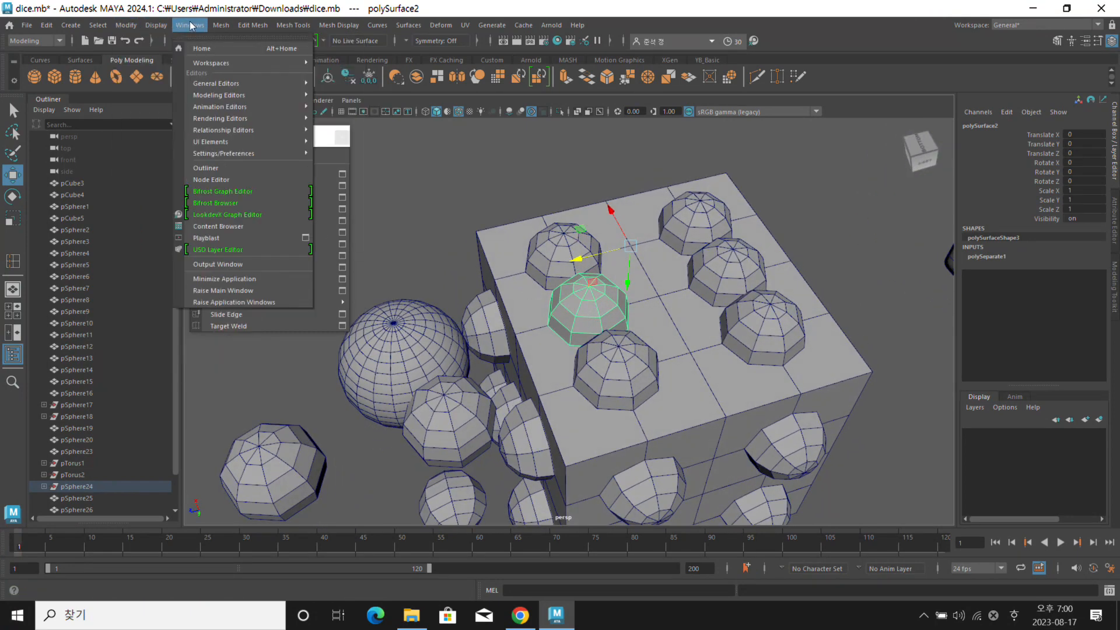
mouse_move(130, 24)
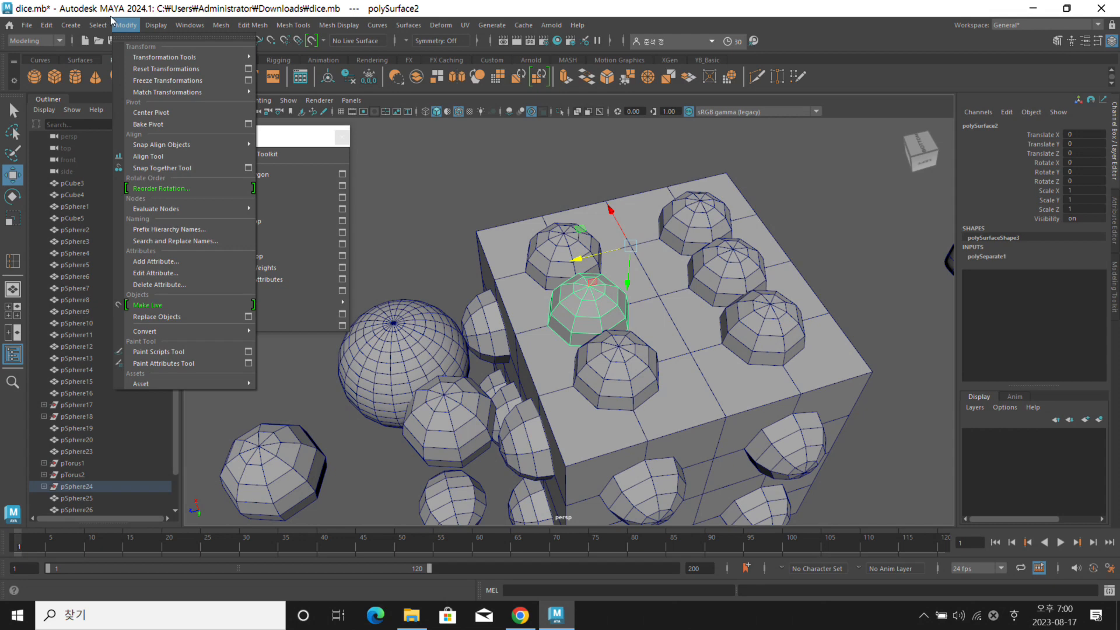
left_click(149, 41)
left_click_drag(231, 58, 277, 129)
mouse_move(319, 187)
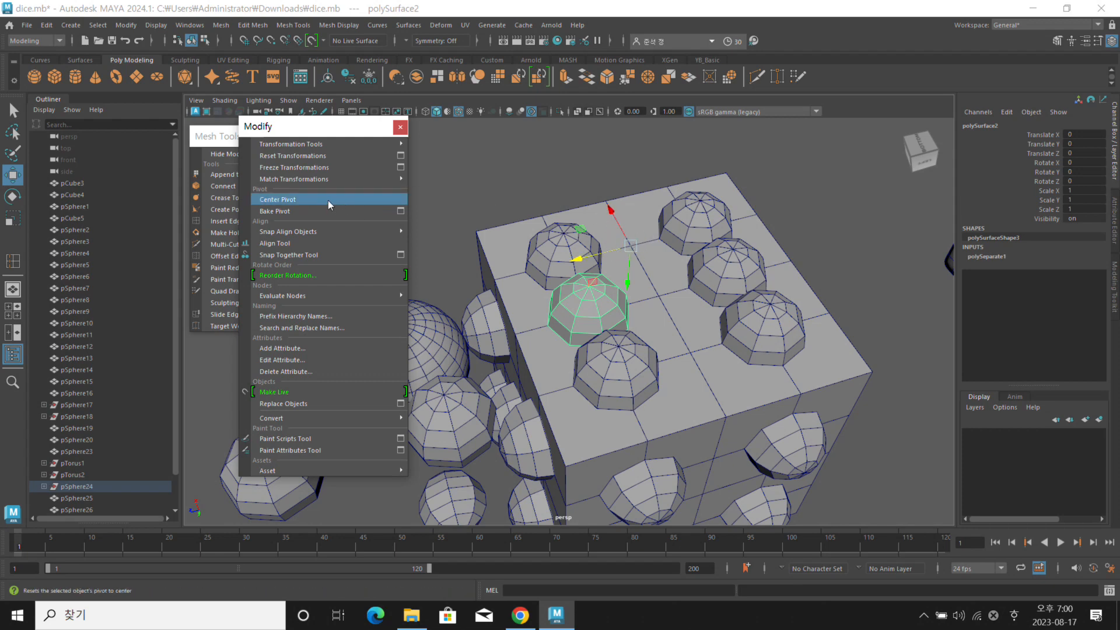
left_click(308, 201)
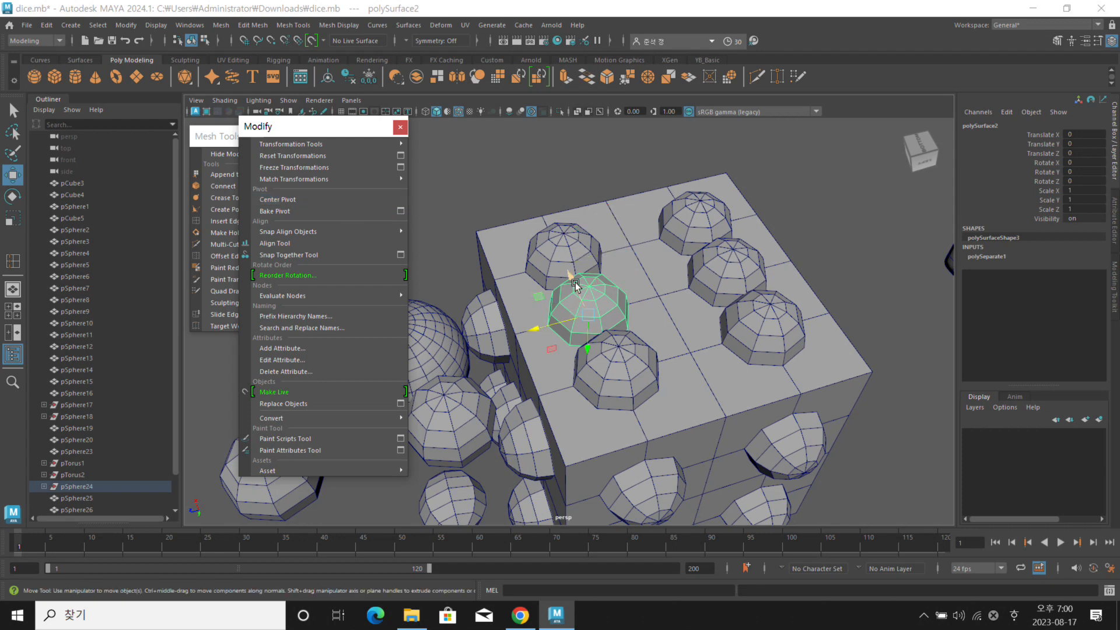
left_click_drag(639, 269, 624, 299, "alt")
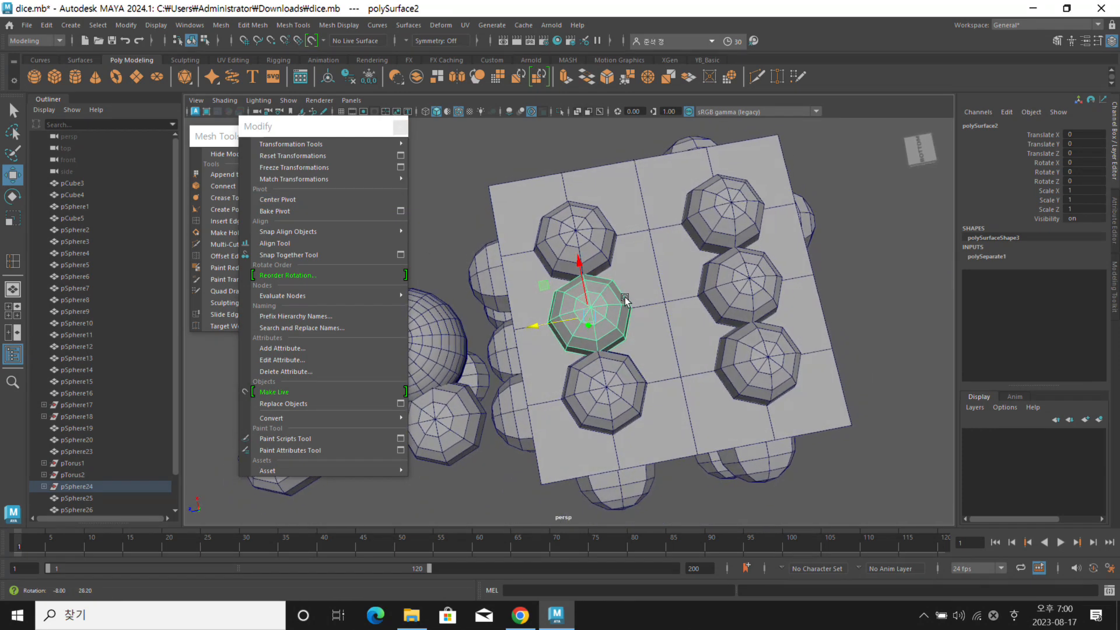
Center the pivot of the other middle sphere on the six-dot face
left_click(728, 293)
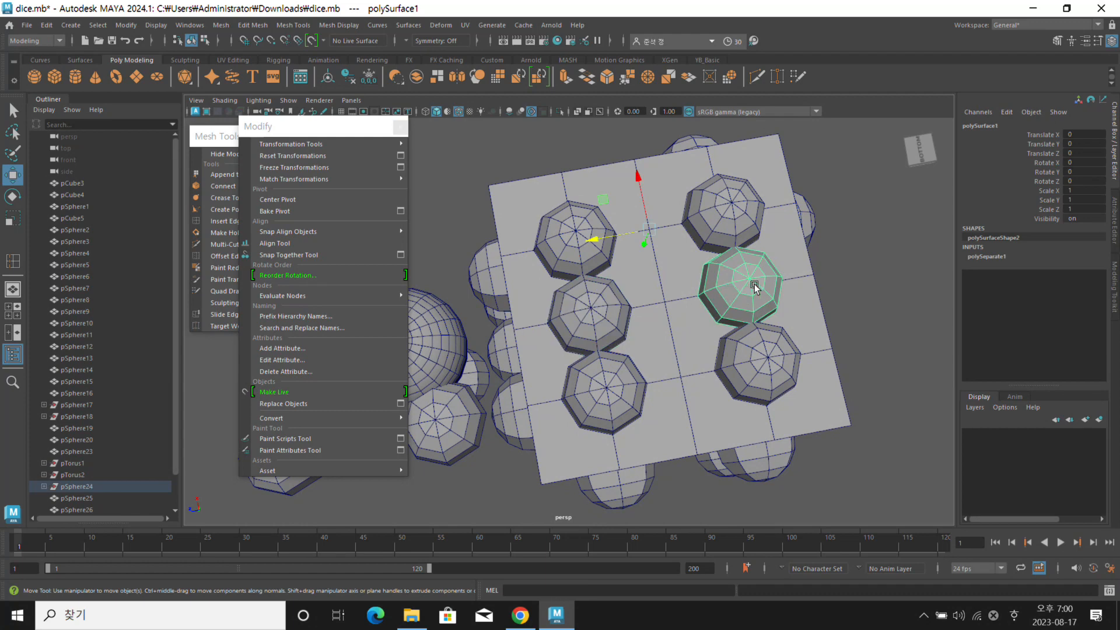
left_click_drag(744, 290, 760, 279, "alt")
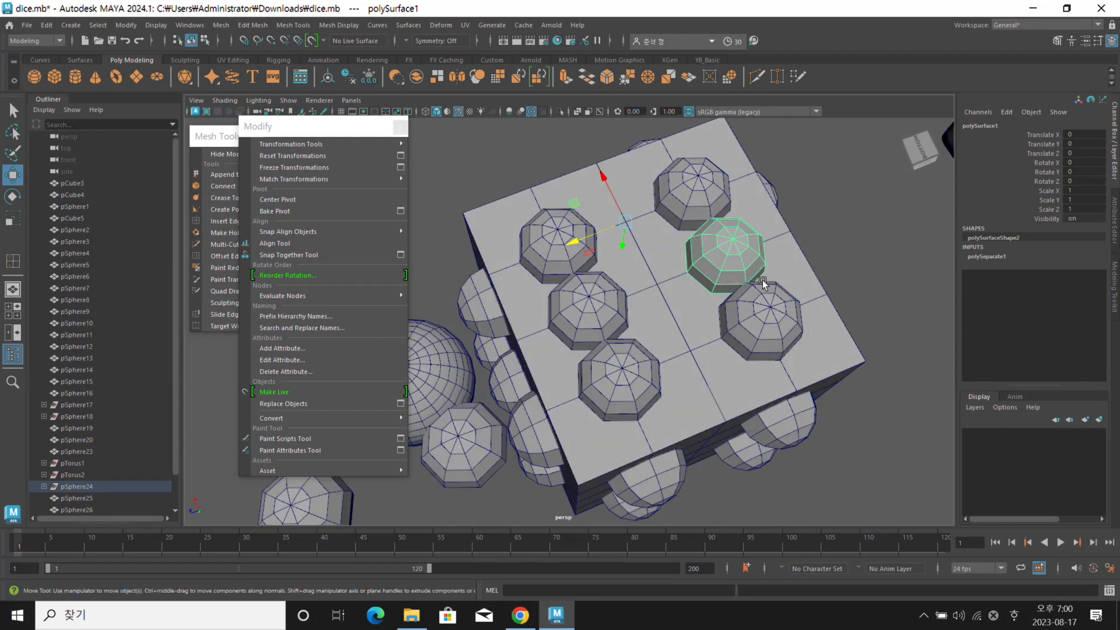
left_click(316, 199)
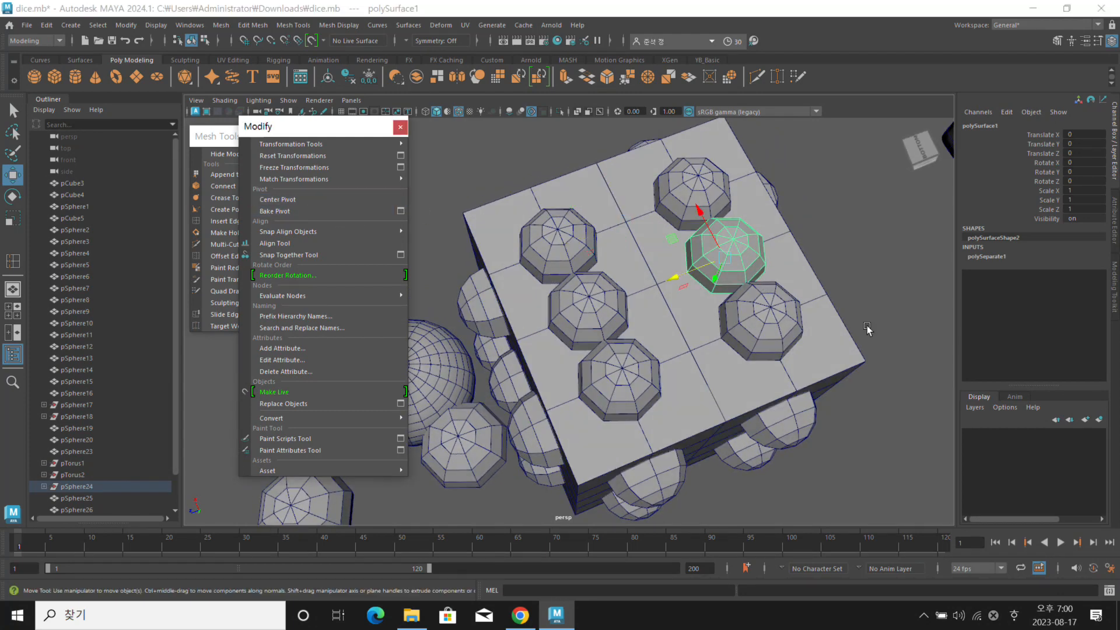
left_click_drag(730, 294, 700, 280, "alt")
Separate both outer sphere pairs on the six-dot face into individual meshes
left_click(563, 236)
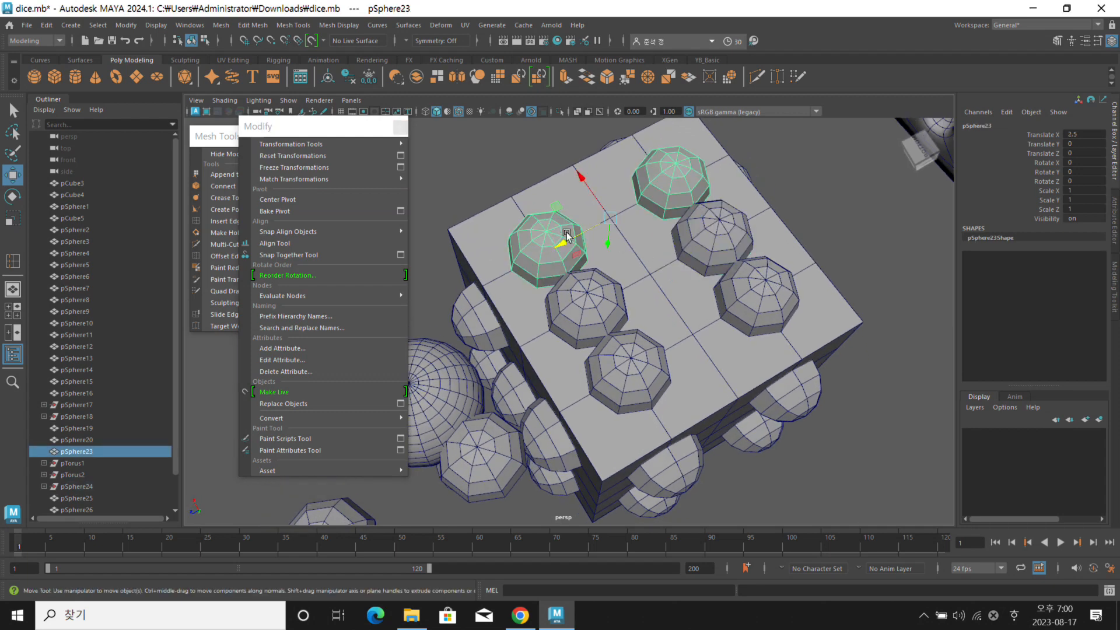
left_click(757, 294)
left_click(549, 236)
left_click(749, 294)
left_click(700, 193)
right_click_drag(866, 163, 869, 410, "shift")
left_click(761, 293)
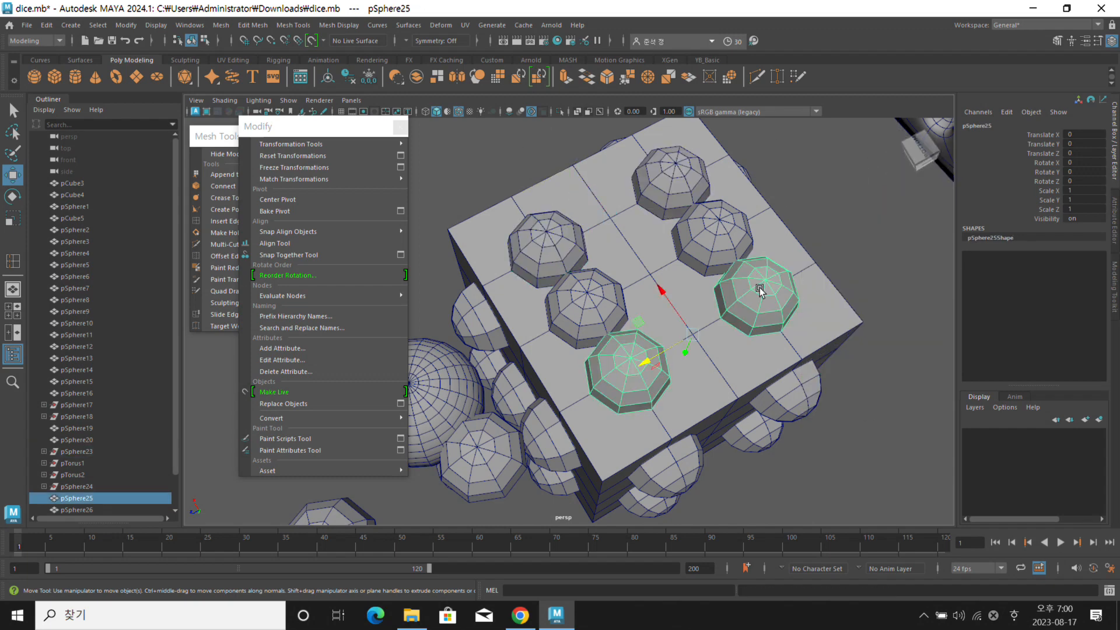
right_click_drag(837, 197, 840, 438, "shift")
Select the four outer spheres on the six-dot face and center their pivots
left_click(669, 356, "shift")
left_click(636, 363, "shift")
left_click(543, 217, "shift")
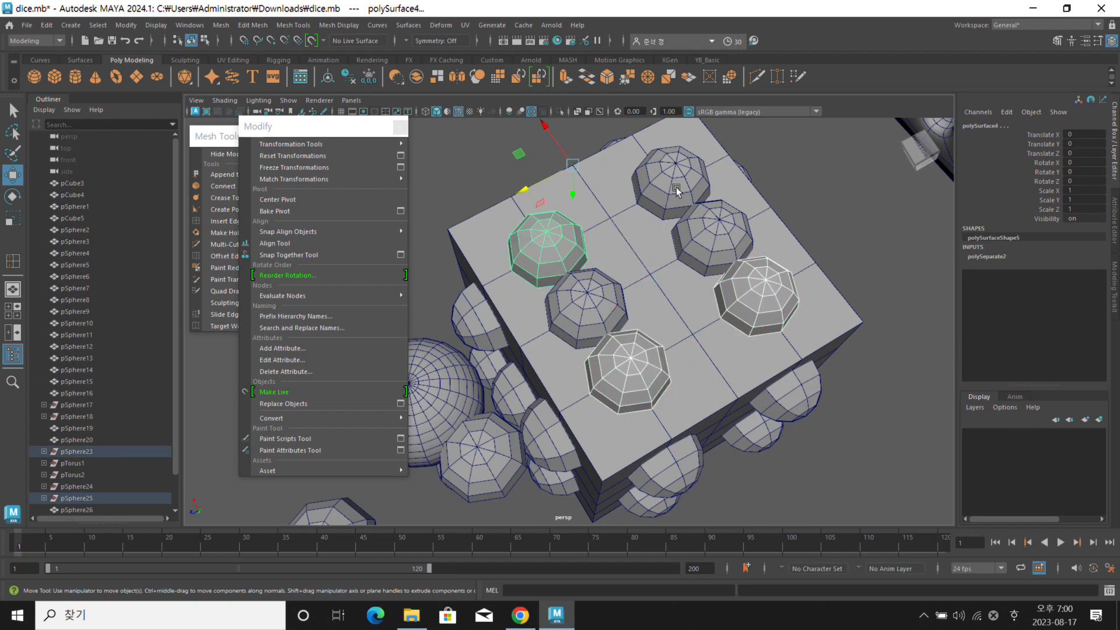
left_click(667, 190, "shift")
left_click(319, 199)
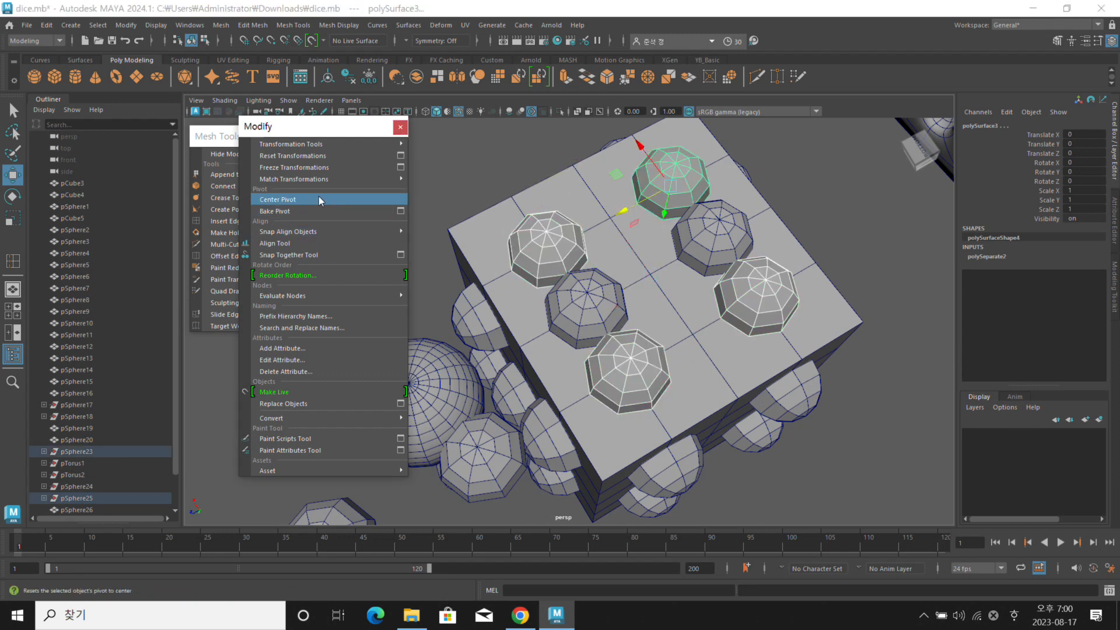
Select the four outer spheres one at a time and check their pivot positions
left_click(692, 186)
left_click(567, 242)
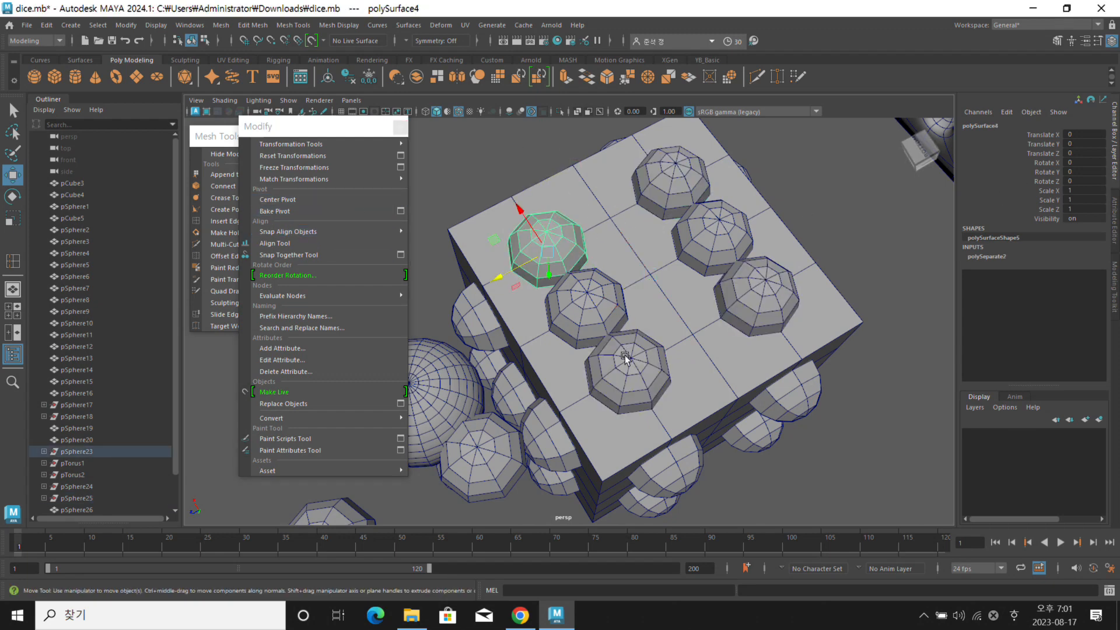
left_click(627, 361)
left_click(773, 297)
left_click_drag(779, 277, 657, 258, "alt")
Select all six spheres on the six-dot face and set their scale to 0.8 in X, Y and Z
left_click(561, 252)
left_click(585, 301)
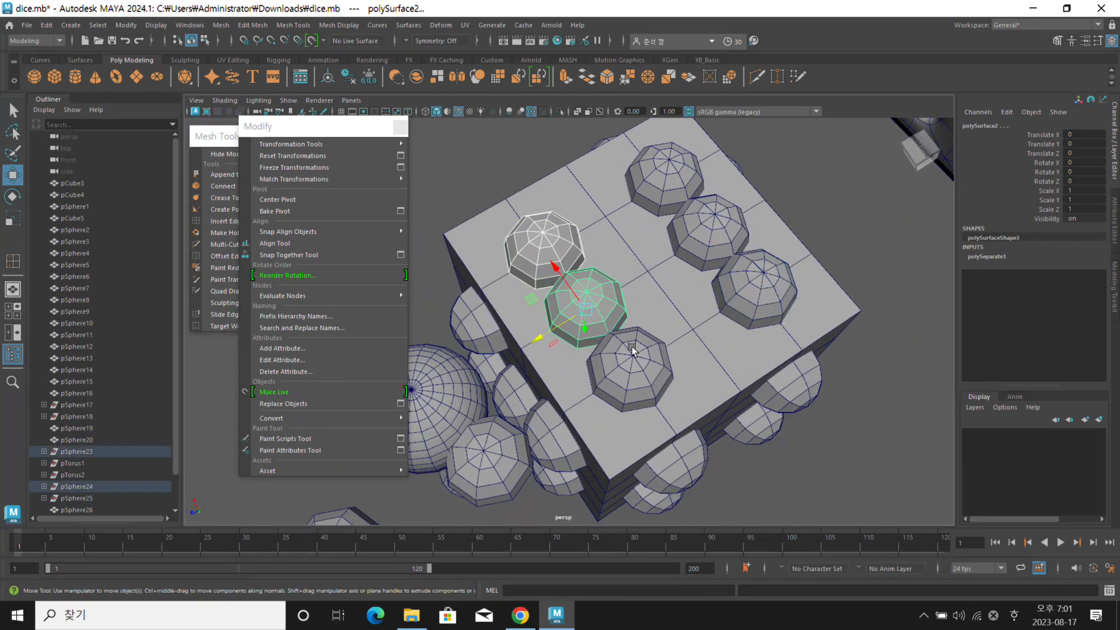
left_click(630, 364)
left_click(753, 269)
left_click(708, 225)
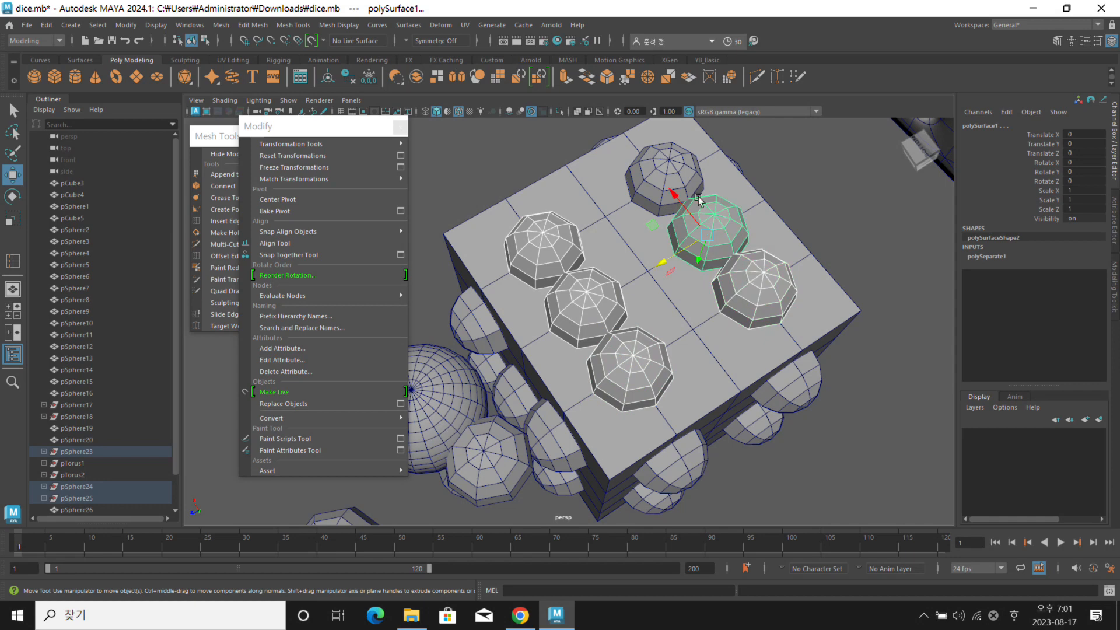
left_click(665, 169)
left_click_drag(1071, 191, 1086, 212)
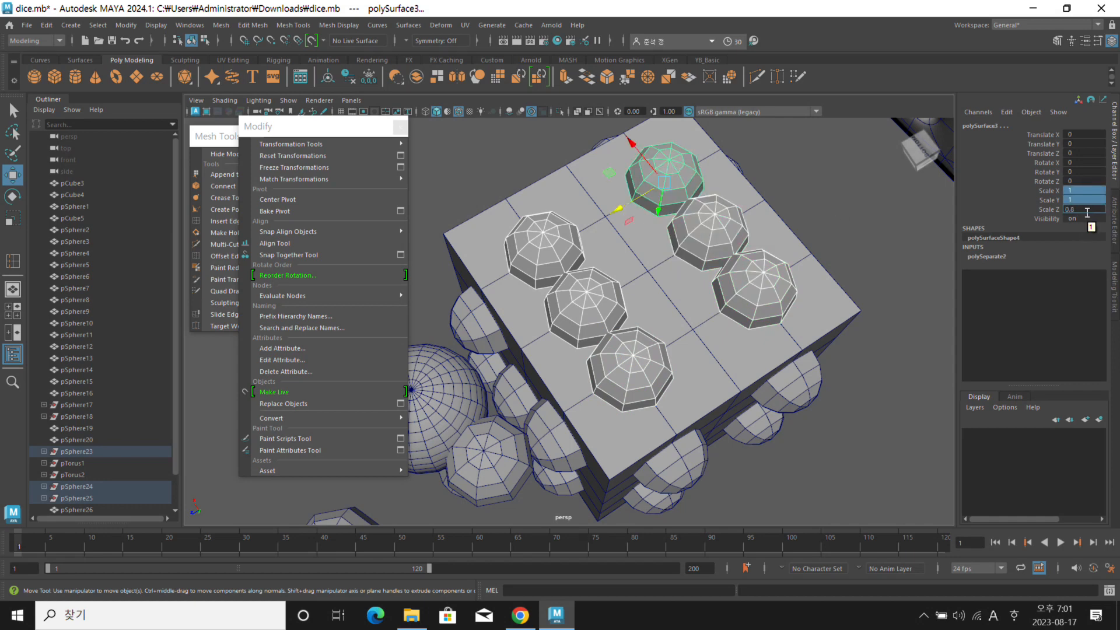
key("Return")
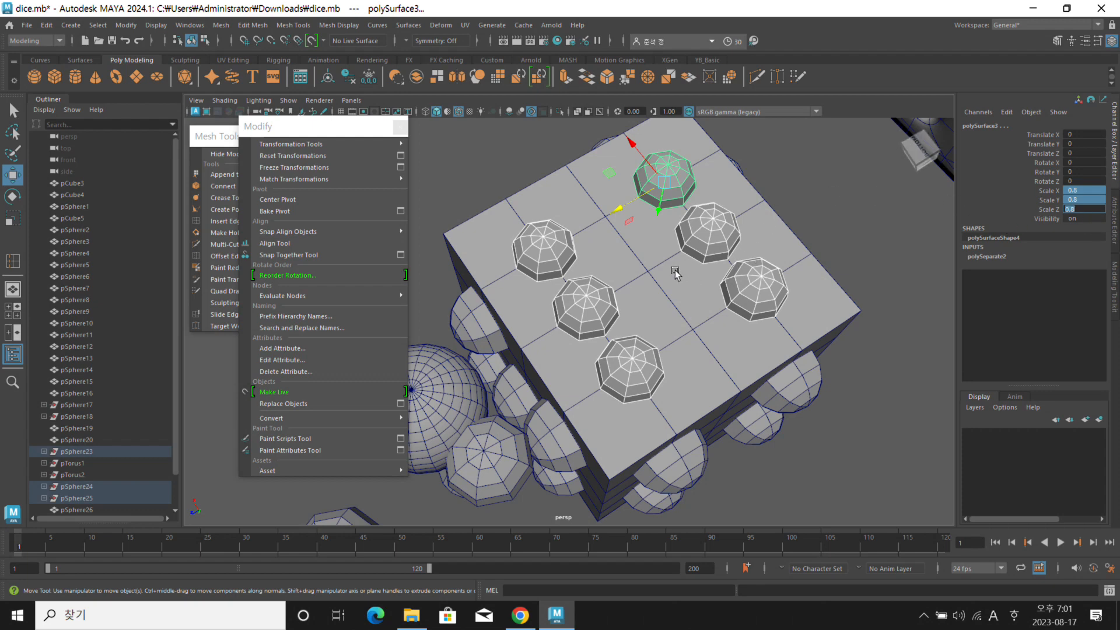
Inspect the six hemispheres on the die's six-pip face one by one, checking each one's transform values
left_click(607, 321)
left_click(635, 350)
left_click(750, 286)
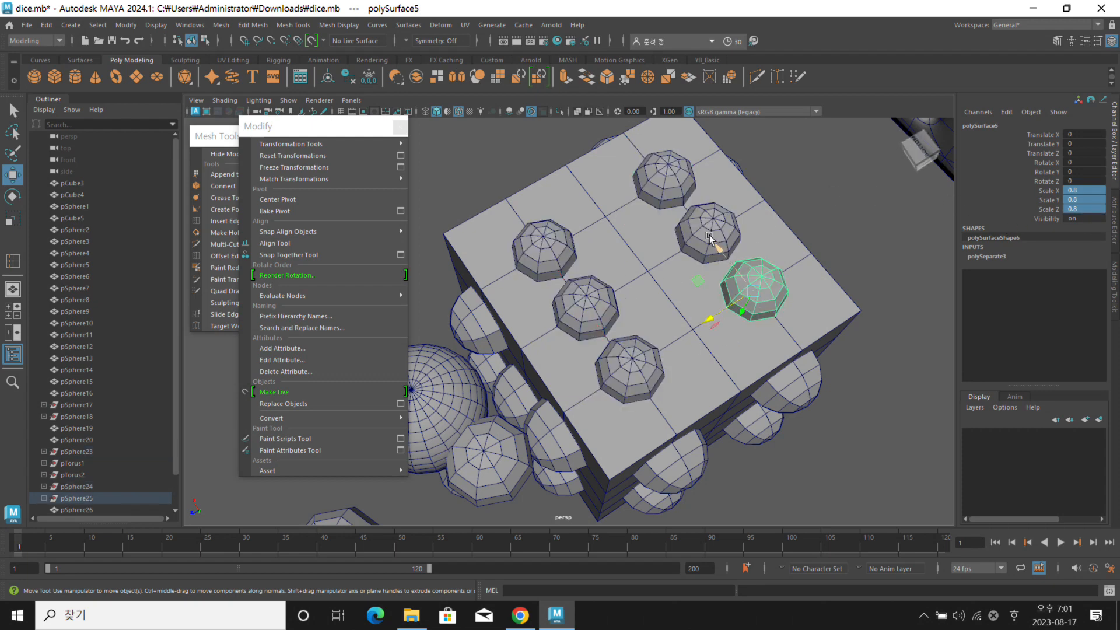
left_click(705, 231)
left_click(654, 178)
left_click(558, 241)
left_click(586, 300)
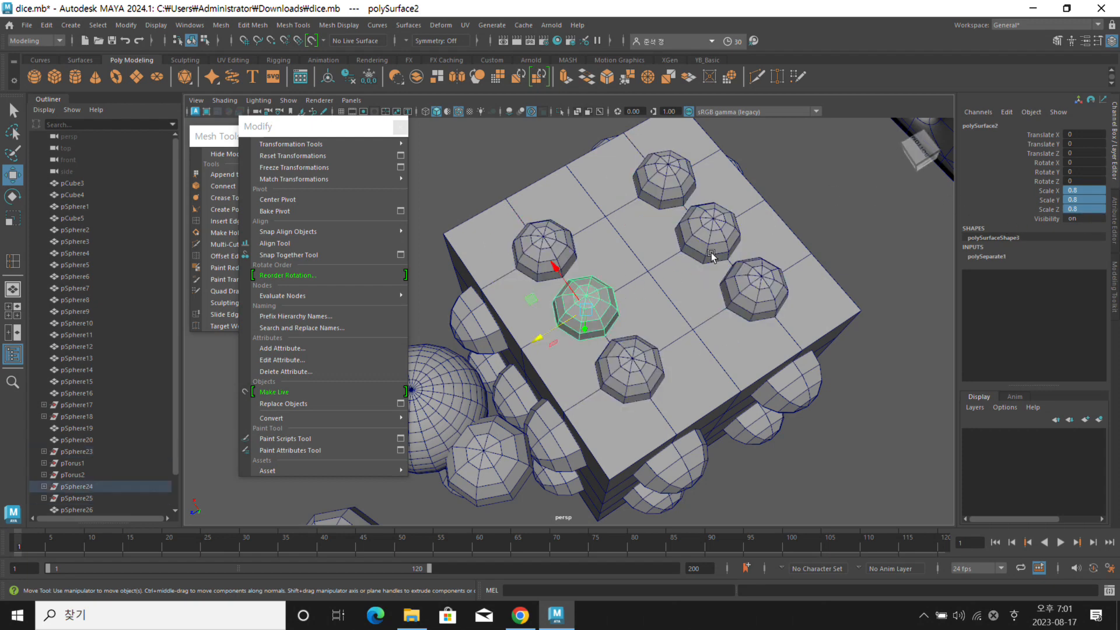
left_click(709, 234)
left_click(639, 354)
left_click(762, 289)
left_click(708, 233)
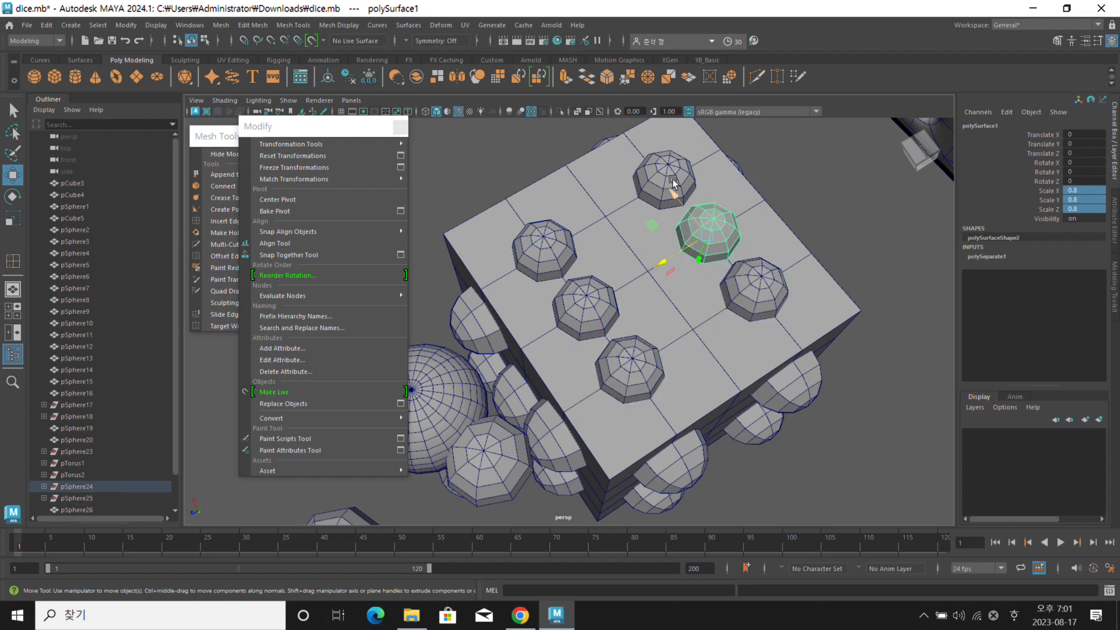
left_click(659, 178)
left_click(560, 242)
left_click(588, 297)
left_click(635, 358)
left_click(758, 290)
left_click_drag(768, 232, 760, 240, "alt")
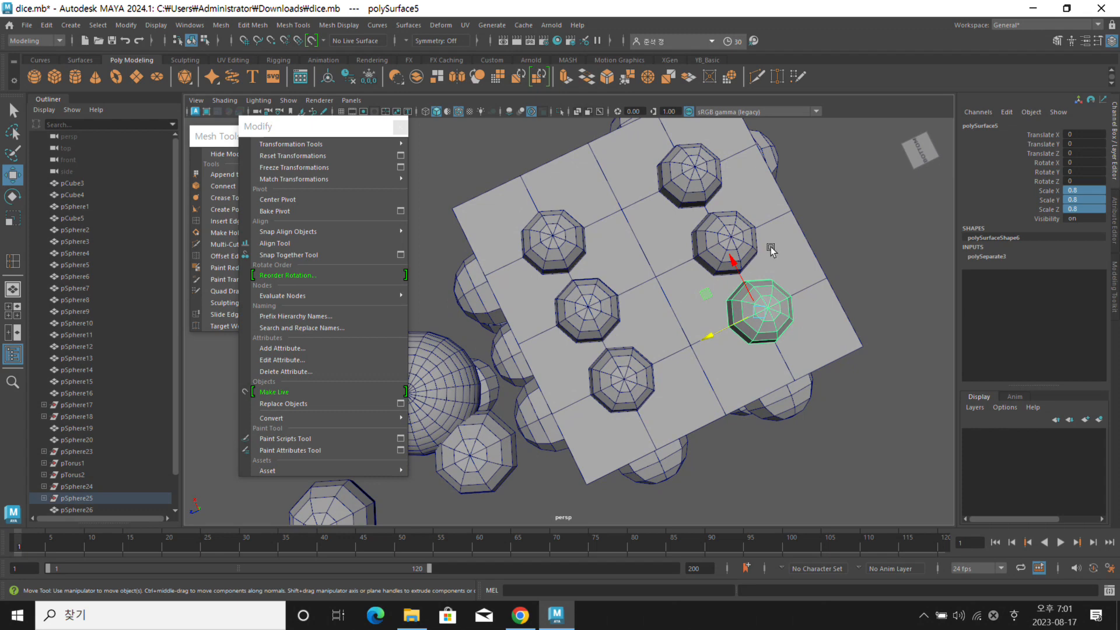
left_click_drag(769, 249, 678, 268, "alt")
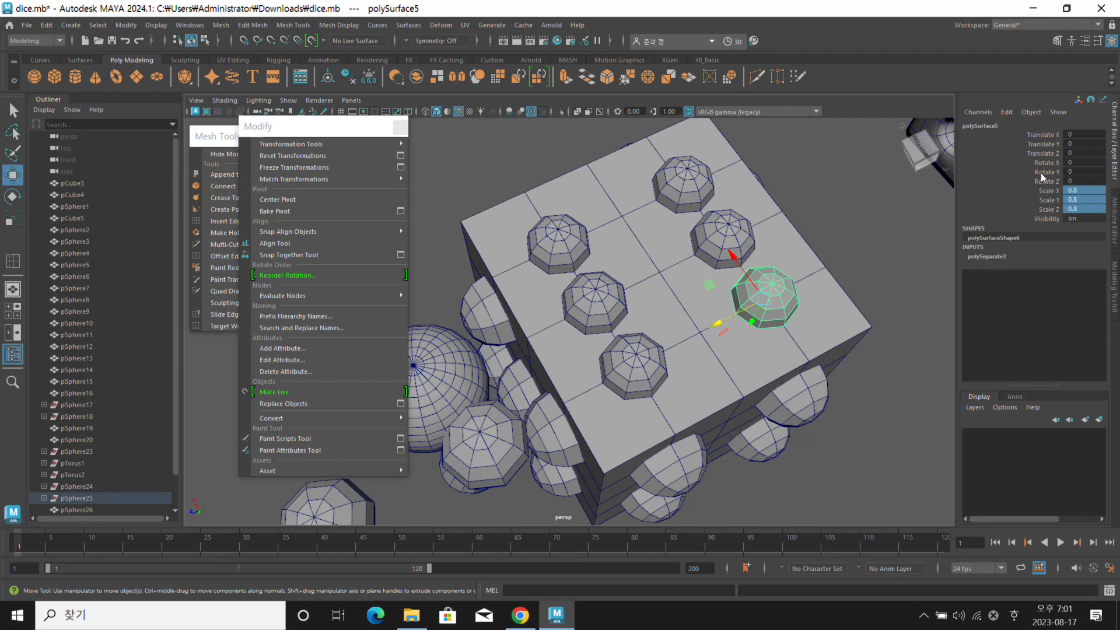
mouse_move(734, 342)
left_mouse_down("alt")
mouse_move(740, 328)
mouse_move(716, 343)
left_mouse_up("alt")
Move the large loose sphere away from the die and isolate it in the viewport
left_click(644, 346)
left_click_drag(721, 385, 650, 310, "alt")
middle_click_drag(651, 309, 752, 298, "alt")
left_click(627, 243)
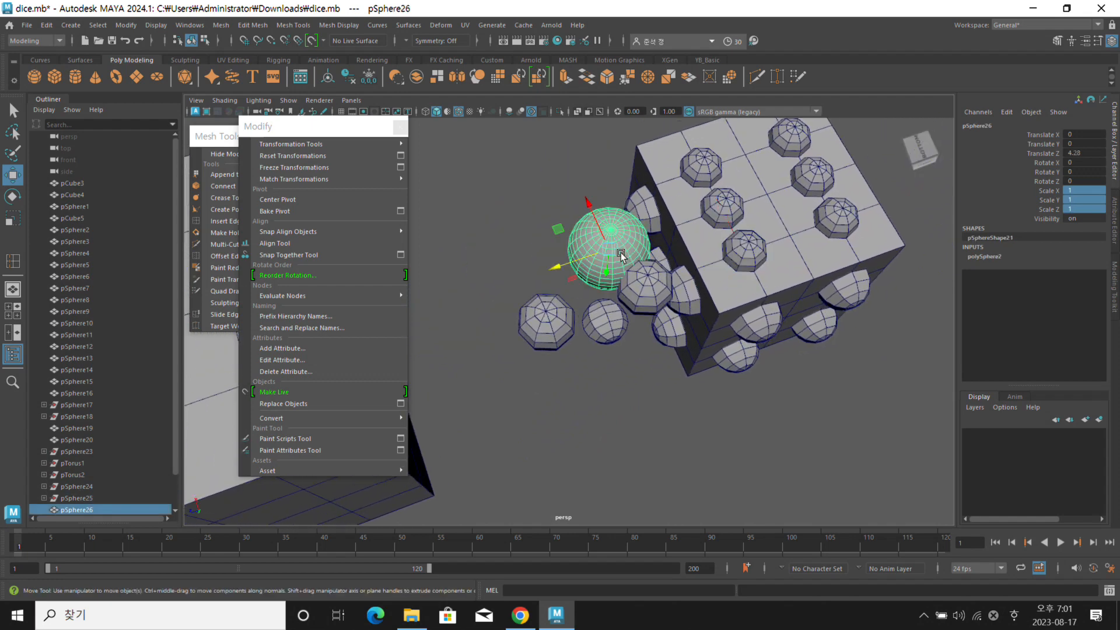
middle_click_drag(618, 253, 722, 283, "alt")
left_click_drag(716, 273, 582, 252)
key("ctrl+1")
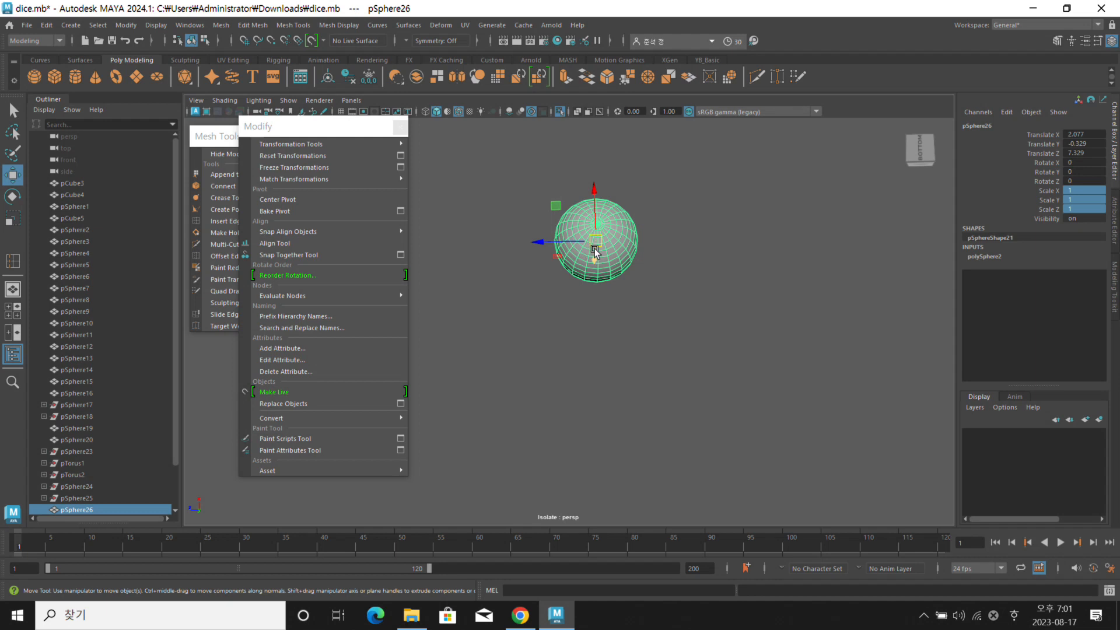
Try rotating the isolated sphere about a pivot shifted well outside it, and undo the attempt
key("d")
left_click_drag(545, 241, 729, 255)
key("d")
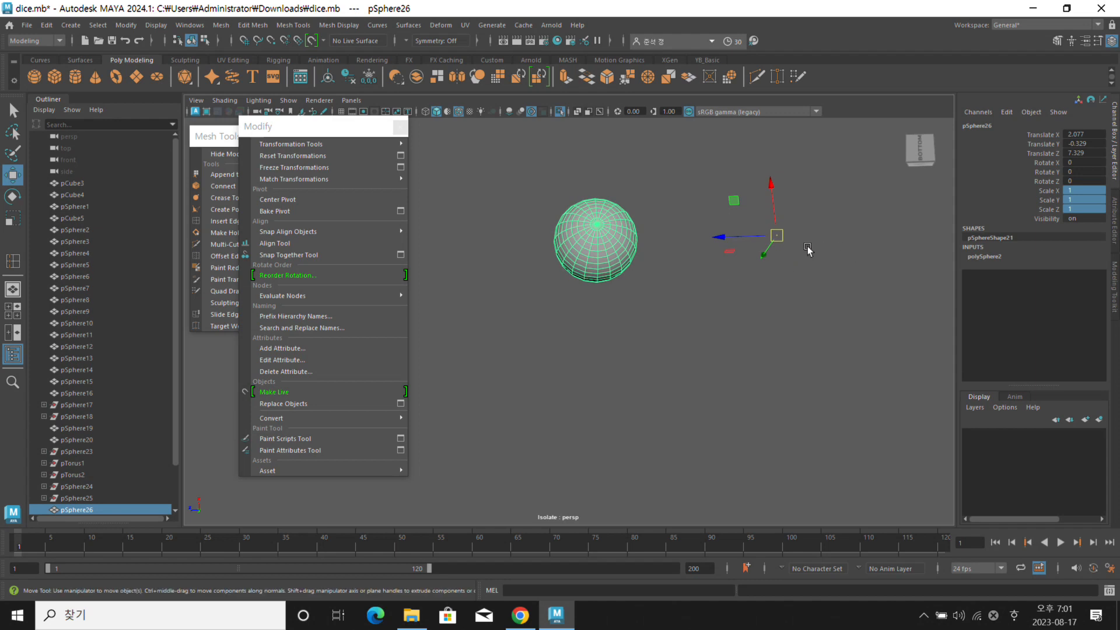
key("e")
left_click_drag(738, 265, 801, 359)
key("ctrl+z")
key("ctrl+z")
Rotate the sphere about its Y axis to about -383 degrees, and try rotating it again around a pivot offset to its side
mouse_move(638, 292)
left_mouse_down()
mouse_move(628, 195)
mouse_move(593, 293)
mouse_move(655, 286)
left_mouse_up()
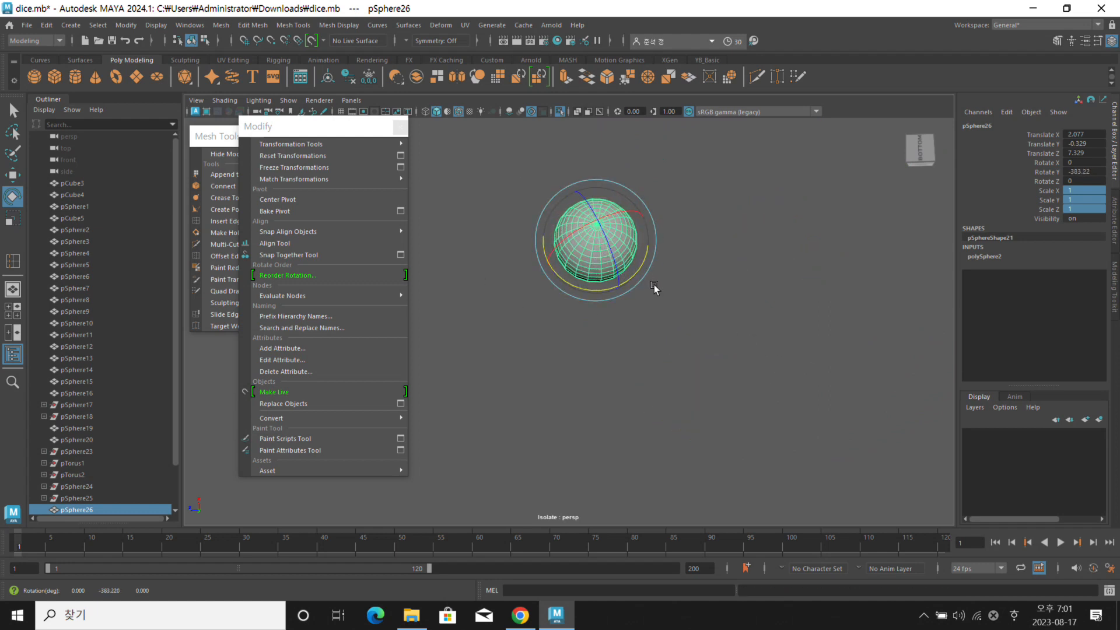
key("w")
left_click_drag(561, 243, 804, 268)
key("r")
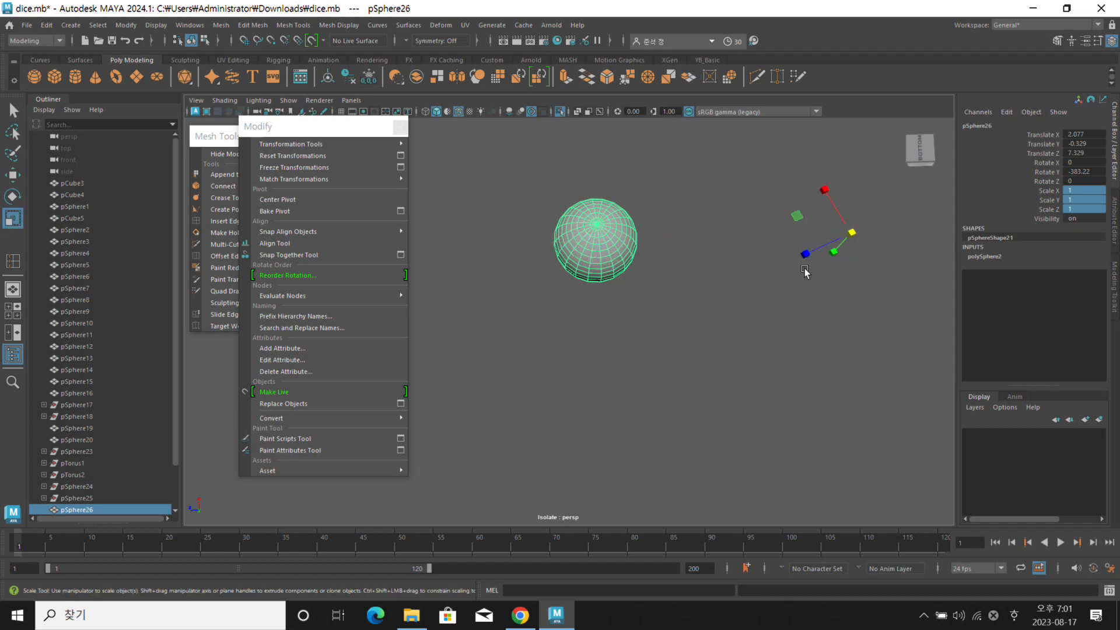
key("e")
key("d")
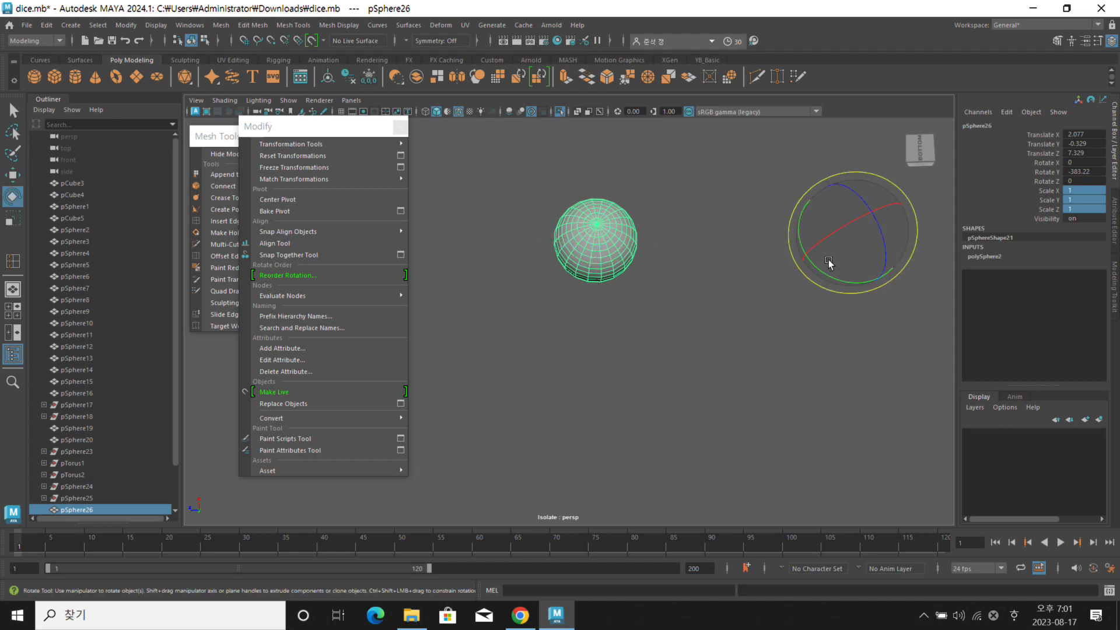
left_click_drag(815, 269, 703, 330)
Undo the sphere's rotations and pivot shift, and return to the Move tool
key("ctrl+z")
key("ctrl+z")
key("ctrl+z")
key("ctrl+z")
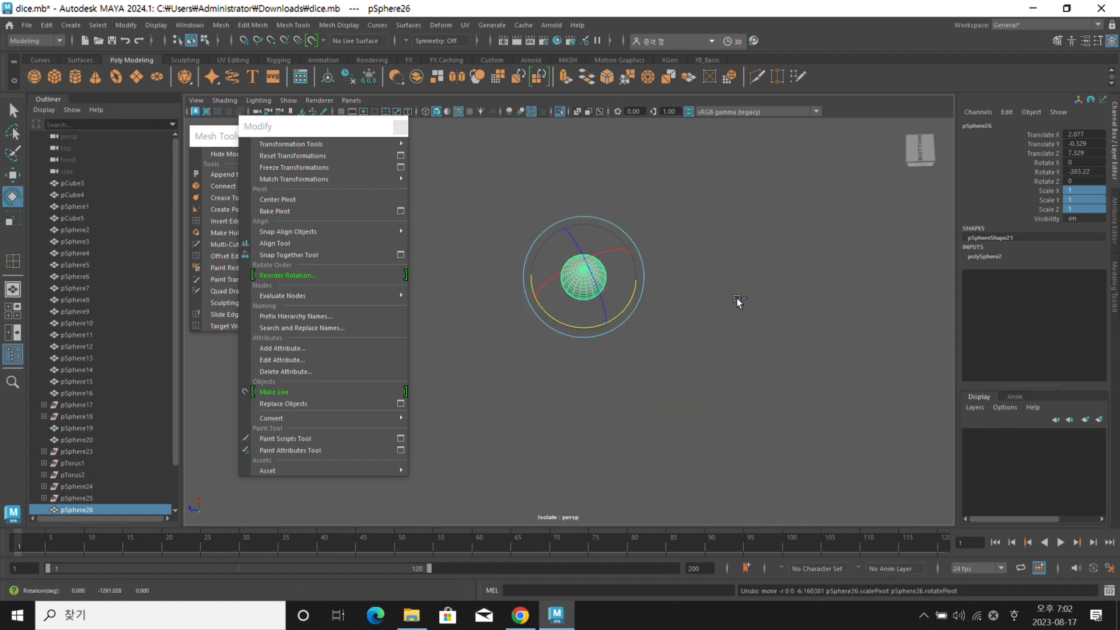
key("ctrl+z")
key("w")
Show the full scene again and delete the four loose spheres beside the die
middle_click_drag(698, 212, 601, 190, "alt")
right_click_drag(601, 190, 823, 344, "alt")
middle_click_drag(742, 309, 689, 308, "alt")
left_click_drag(688, 311, 627, 353, "alt")
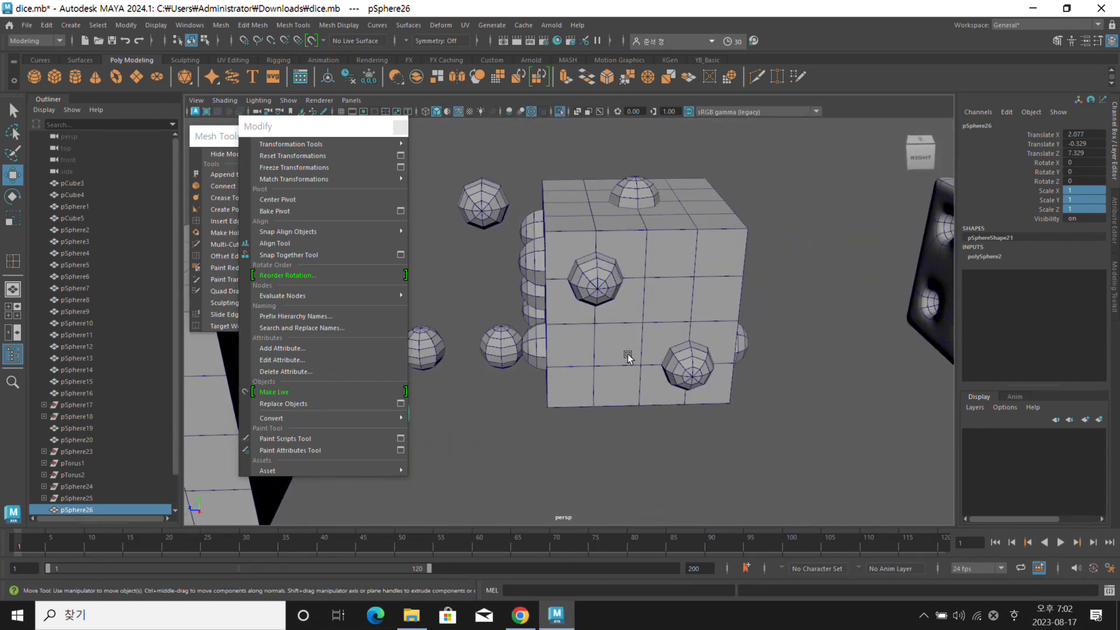
right_click_drag(626, 353, 625, 334, "alt")
middle_click_drag(625, 334, 683, 328, "alt")
middle_click_drag(558, 360, 583, 357, "alt")
left_click_drag(600, 378, 470, 186)
mouse_move(629, 407)
left_mouse_down("alt")
mouse_move(663, 426)
mouse_move(687, 405)
mouse_move(583, 405)
mouse_move(627, 404)
left_mouse_up("alt")
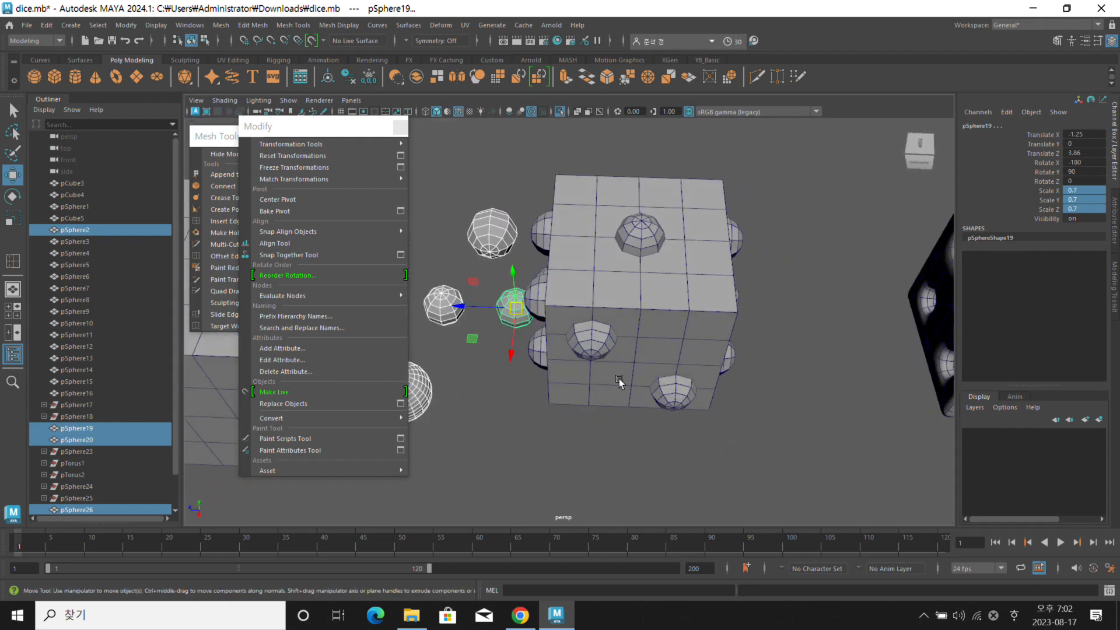
key("Delete")
Close the floating Modify and Mesh Tools windows
middle_click_drag(581, 354, 608, 316, "alt")
left_click(400, 126)
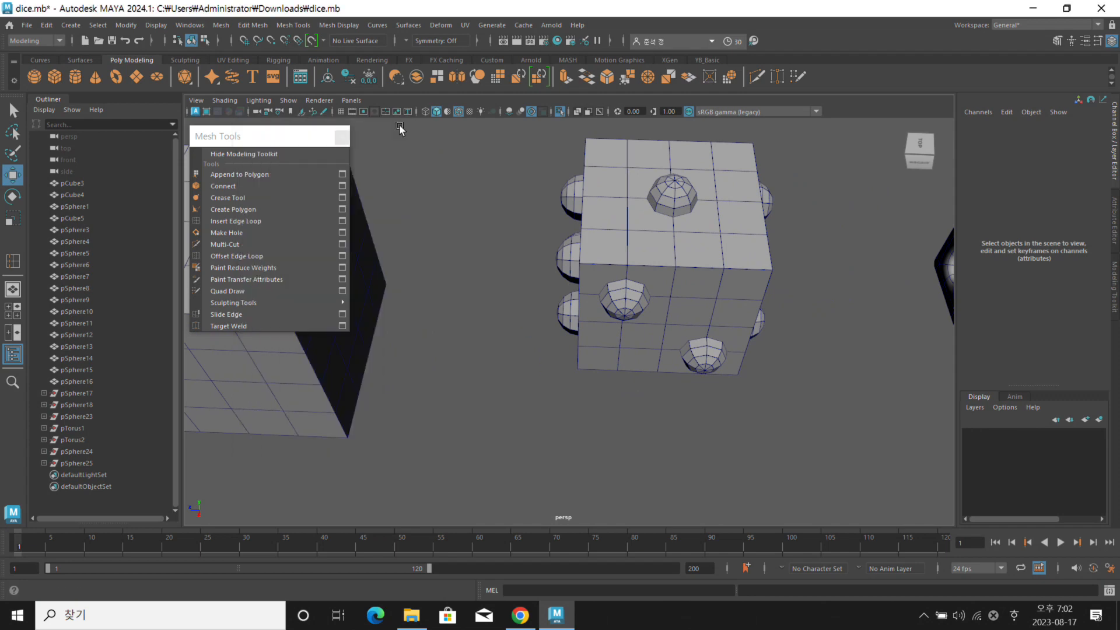
left_click(342, 137)
Select the die's cube and examine its polyCube1 creation settings and the pip placement on its faces
left_click_drag(554, 225, 608, 211, "alt")
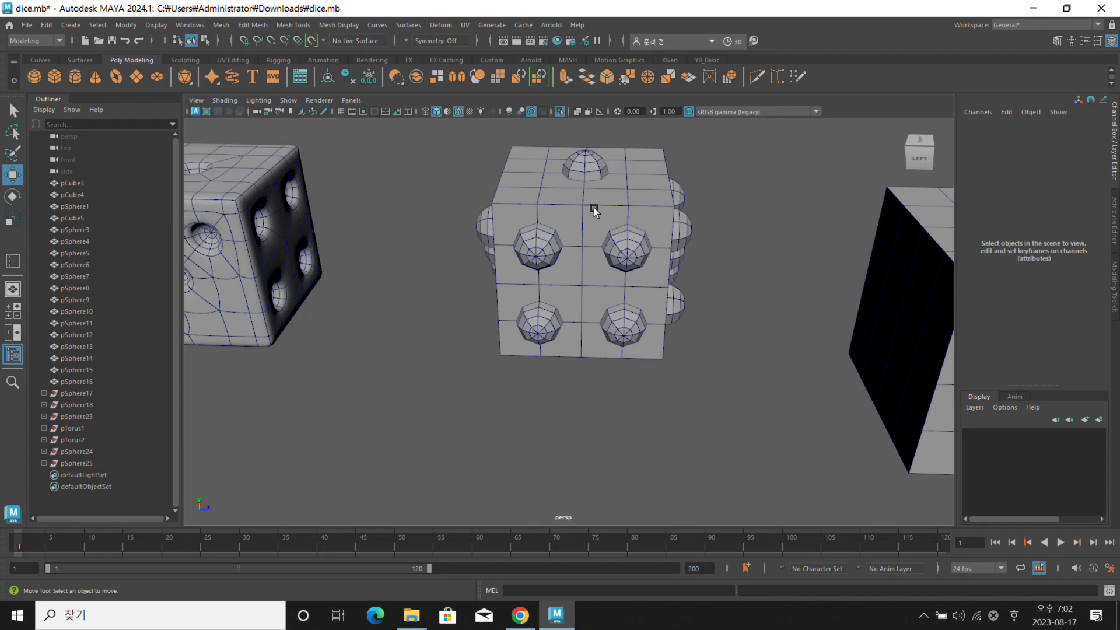
left_click(593, 205)
left_click_drag(596, 205, 596, 225, "alt")
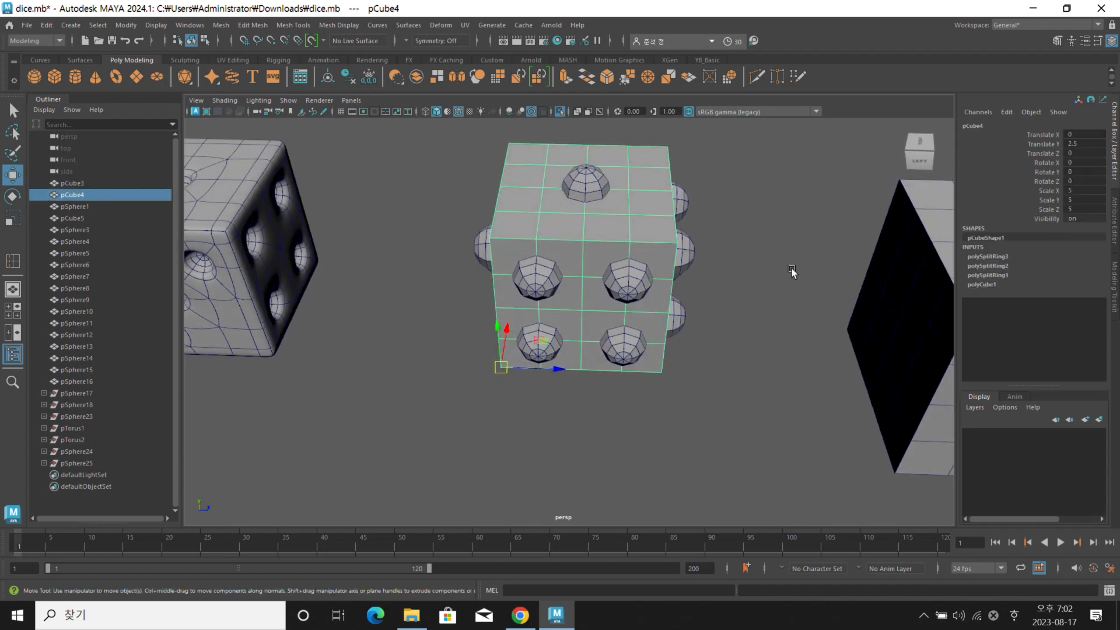
left_click(990, 283)
left_click_drag(654, 275, 681, 281, "alt")
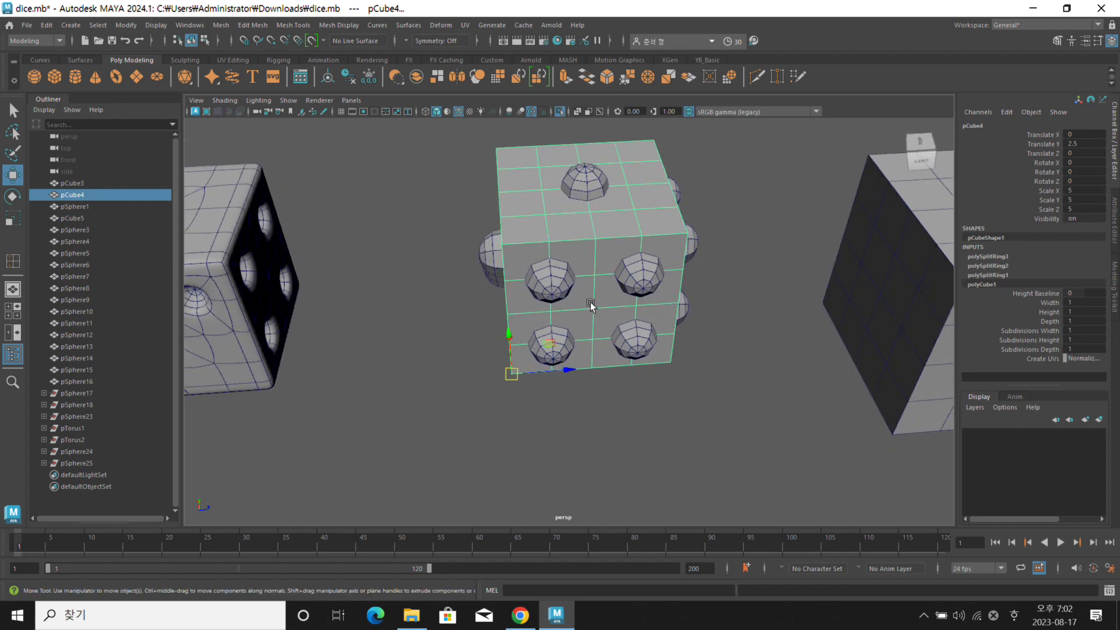
left_click_drag(571, 302, 615, 252, "alt")
left_click_drag(572, 318, 577, 389, "alt")
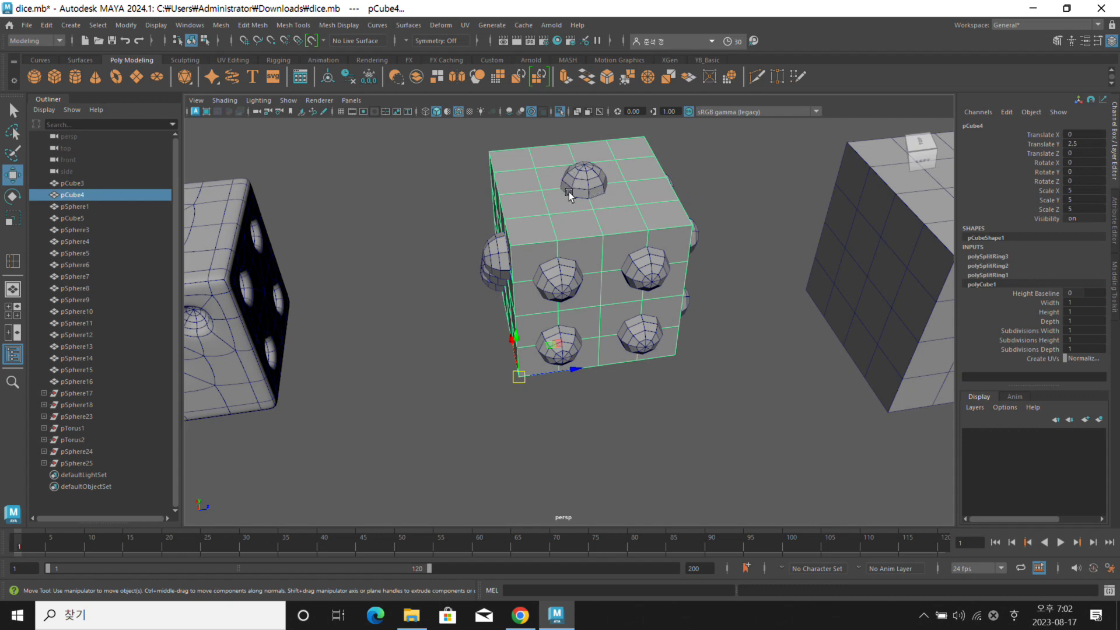
mouse_move(605, 213)
middle_mouse_down("alt")
mouse_move(631, 202)
mouse_move(612, 219)
mouse_move(603, 209)
middle_mouse_up("alt")
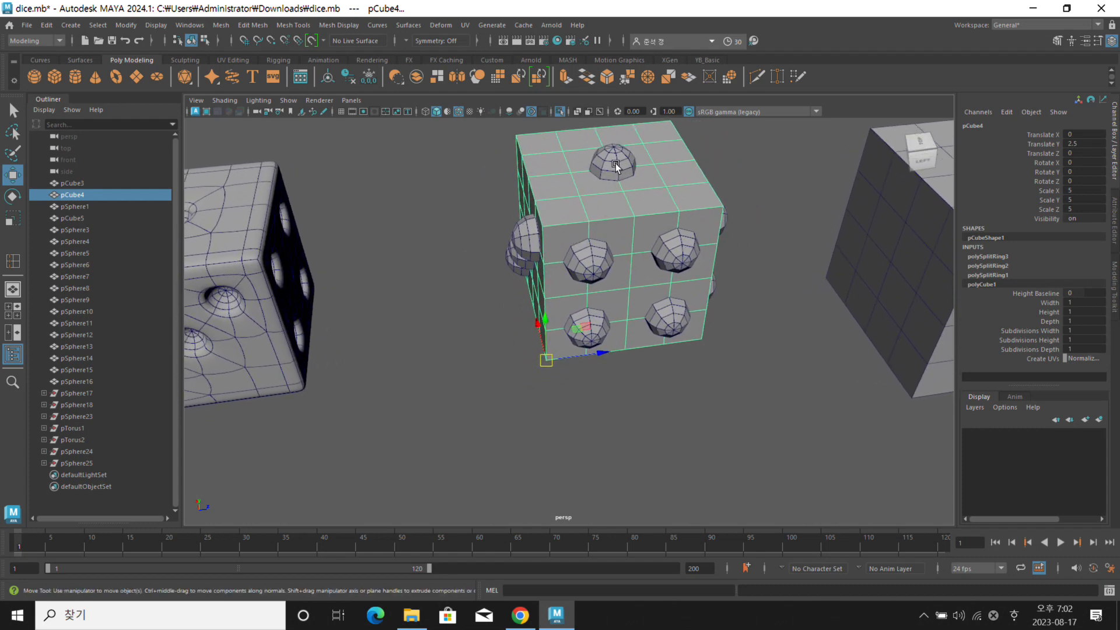
left_click_drag(626, 190, 618, 202, "alt")
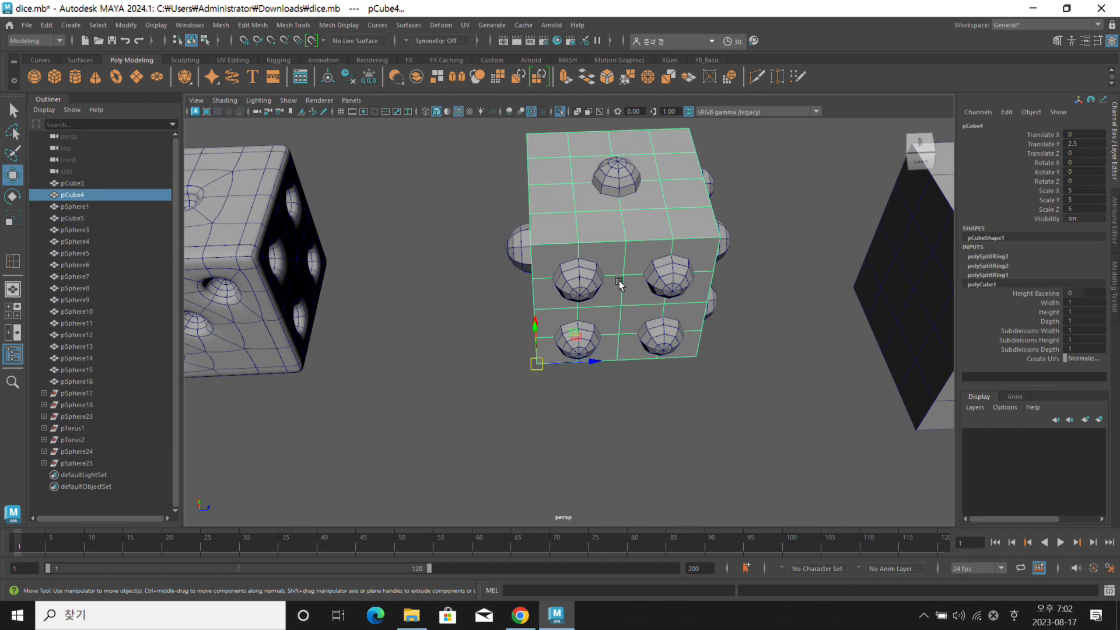
left_click_drag(672, 250, 589, 317, "alt")
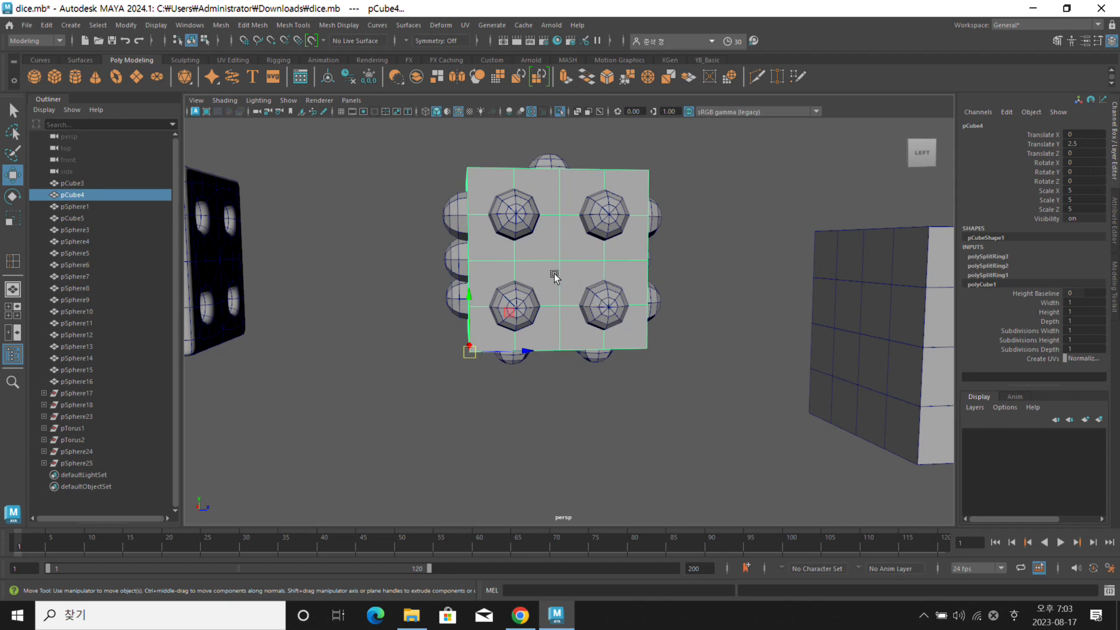
left_click_drag(545, 375, 542, 341, "alt")
left_click_drag(631, 327, 482, 182, "alt")
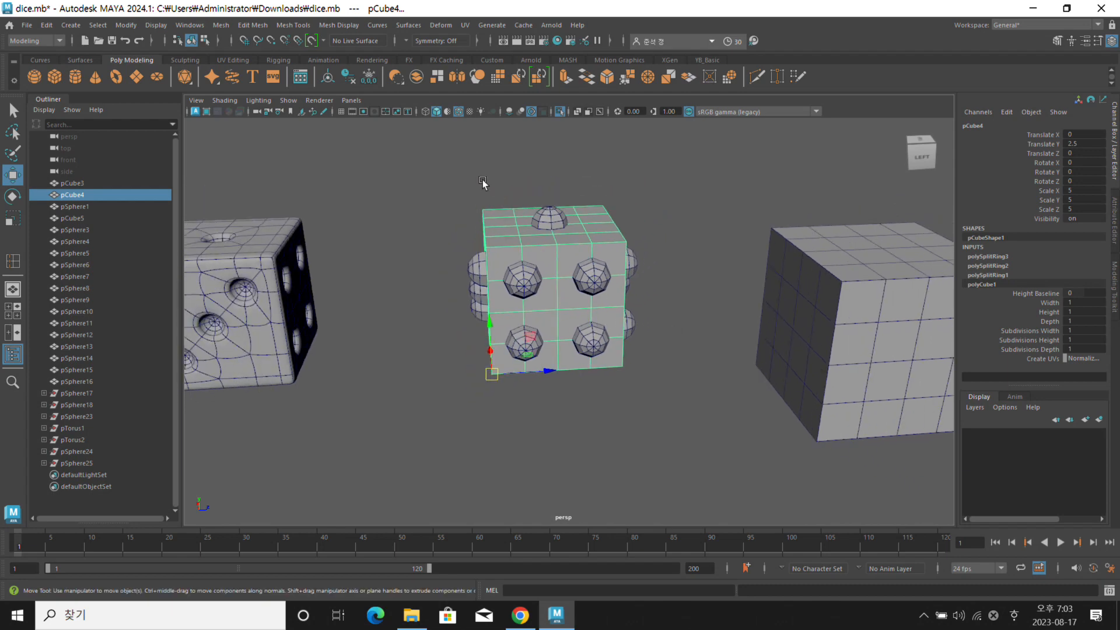
Select the cube with all its pips and remove the cube from the selection, repeat this once, and clear the selection
left_click_drag(426, 141, 674, 409)
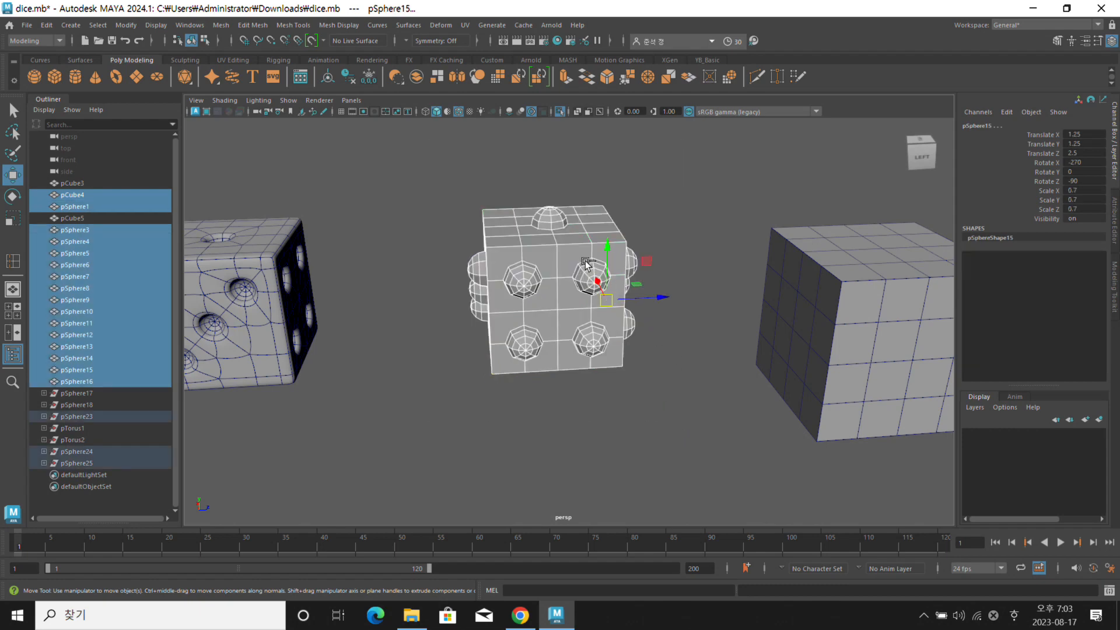
left_click(560, 250, "ctrl")
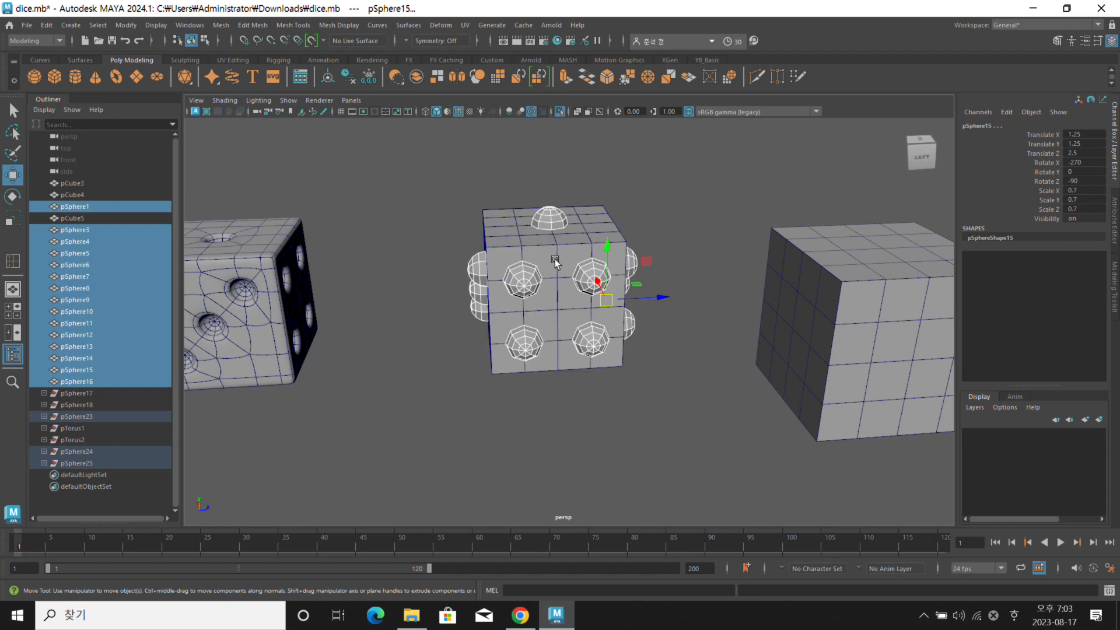
left_click(530, 181)
left_click_drag(418, 159, 690, 429)
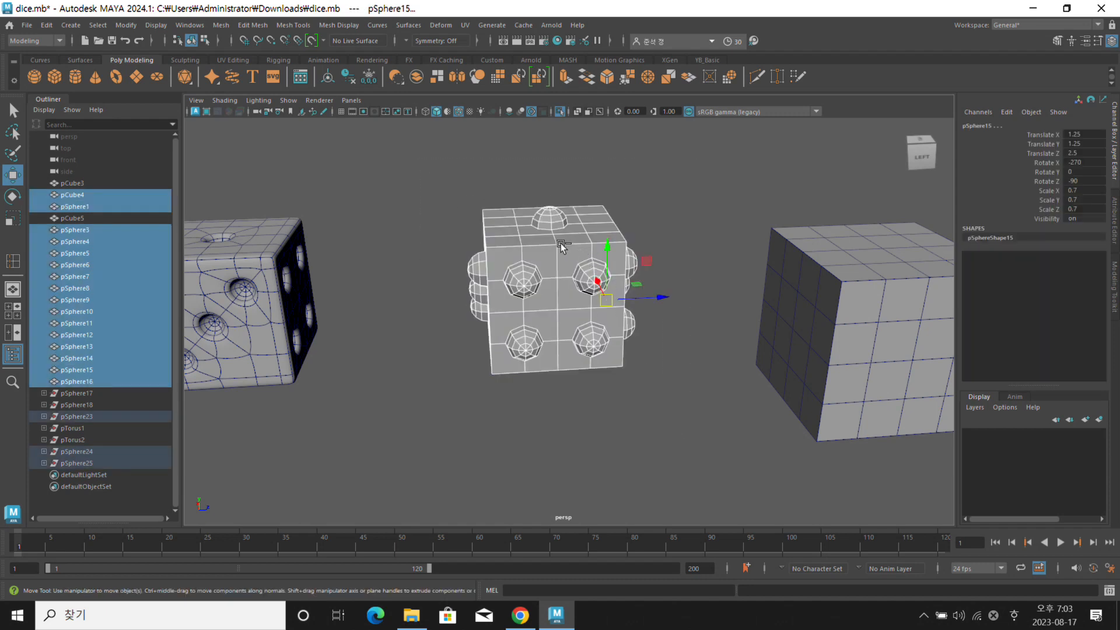
left_click(561, 242, "ctrl")
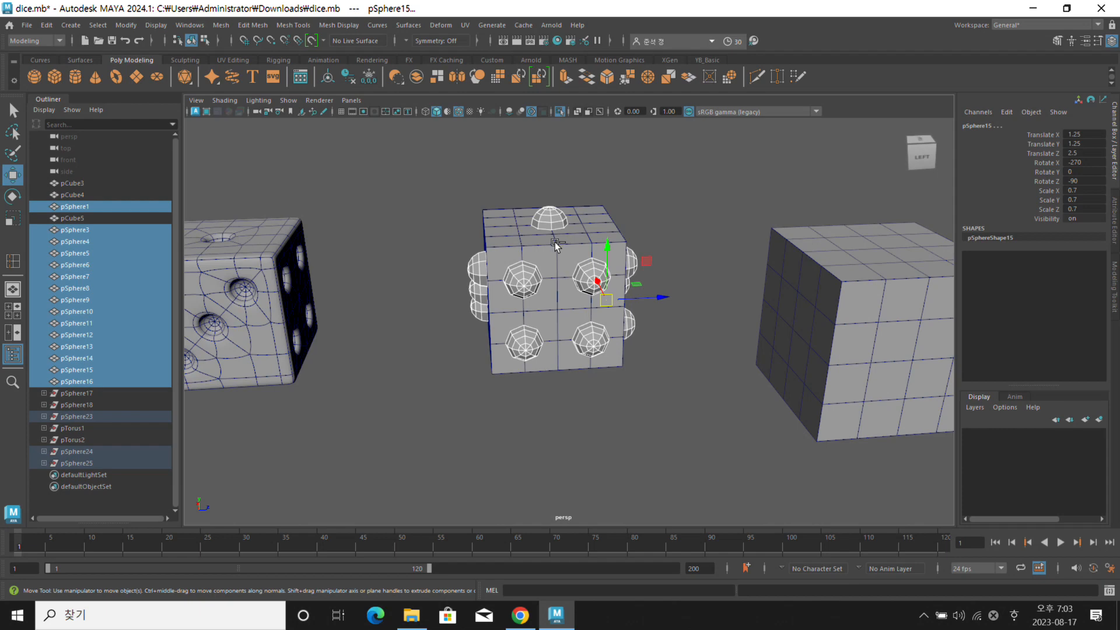
left_click(469, 184)
Try building a selection one object at a time from the top pip, the cube and the four-pip face's pips, and clear it
left_click(549, 228)
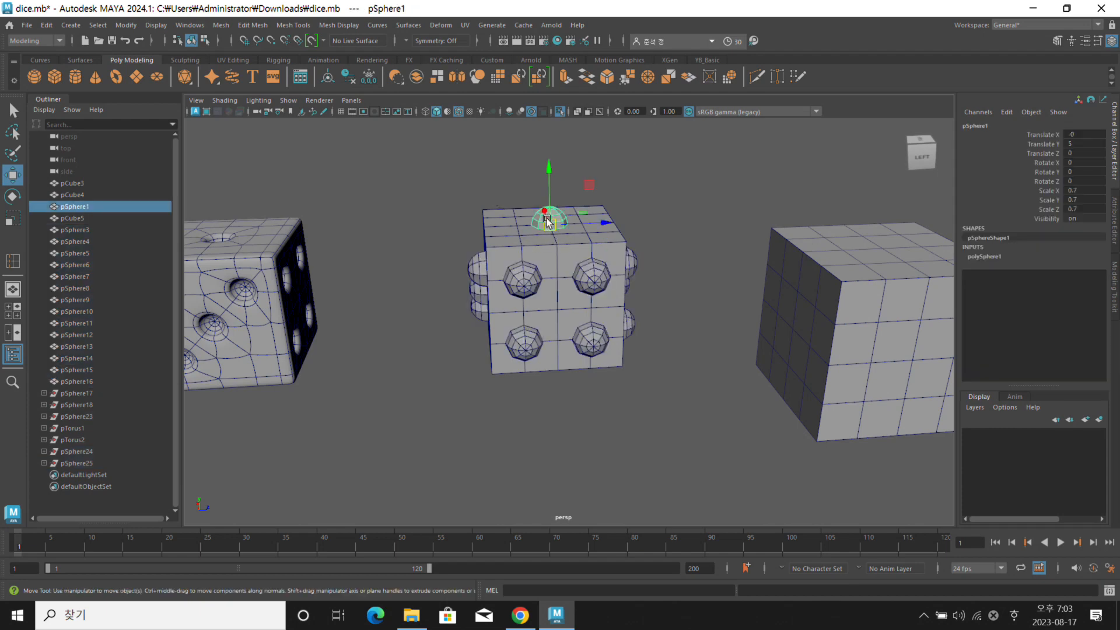
left_click(548, 248, "shift")
left_click(531, 277, "shift")
left_click(529, 329, "shift")
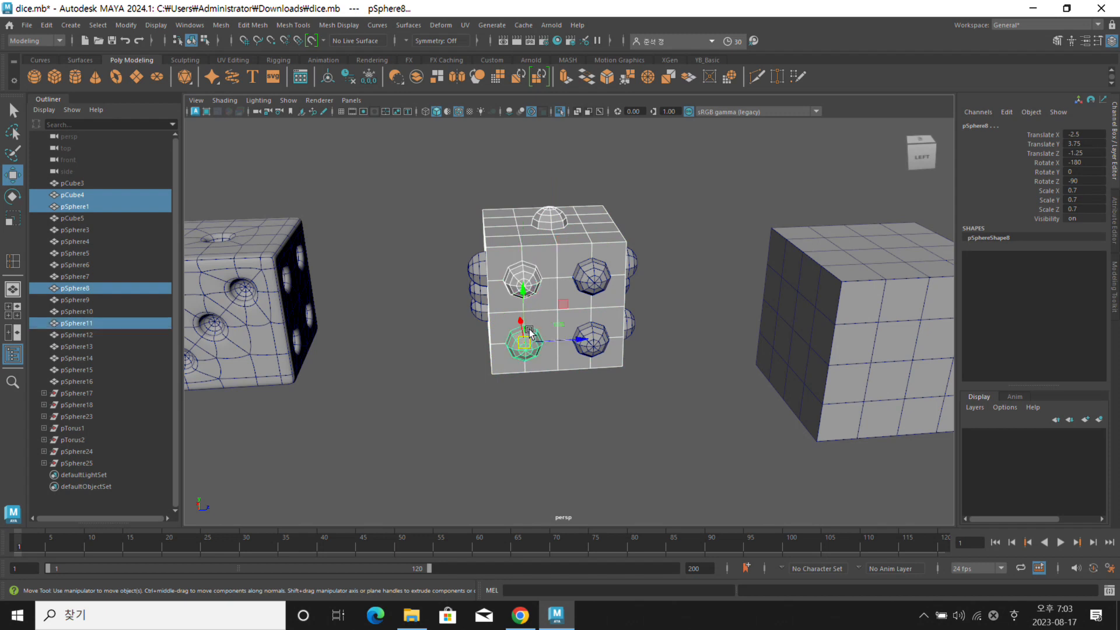
left_click_drag(586, 339, 587, 339, "shift")
key("ctrl+z")
key("ctrl+z")
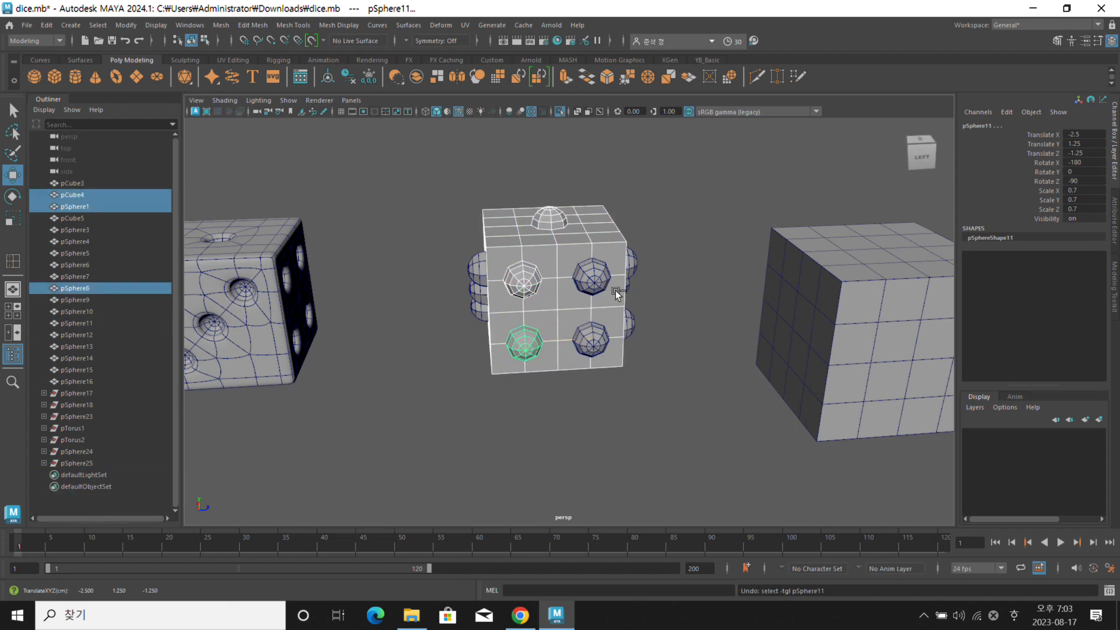
left_click(687, 270)
Select the top pip, try replacing and inverting that selection across the whole die, and clear the selection
left_click(554, 220)
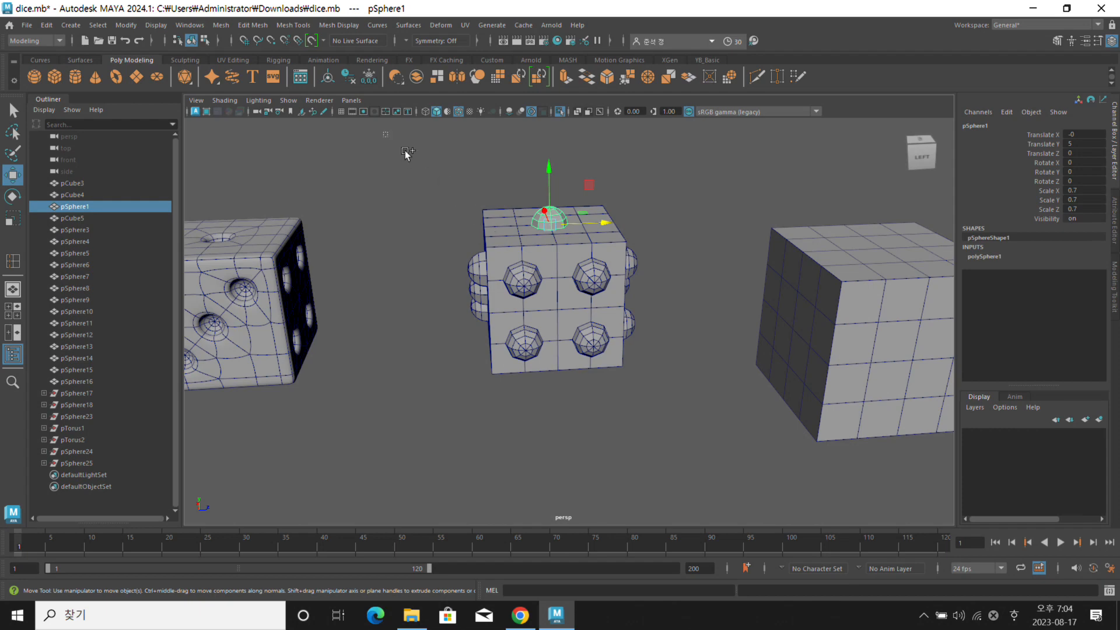
left_click_drag(405, 151, 708, 409)
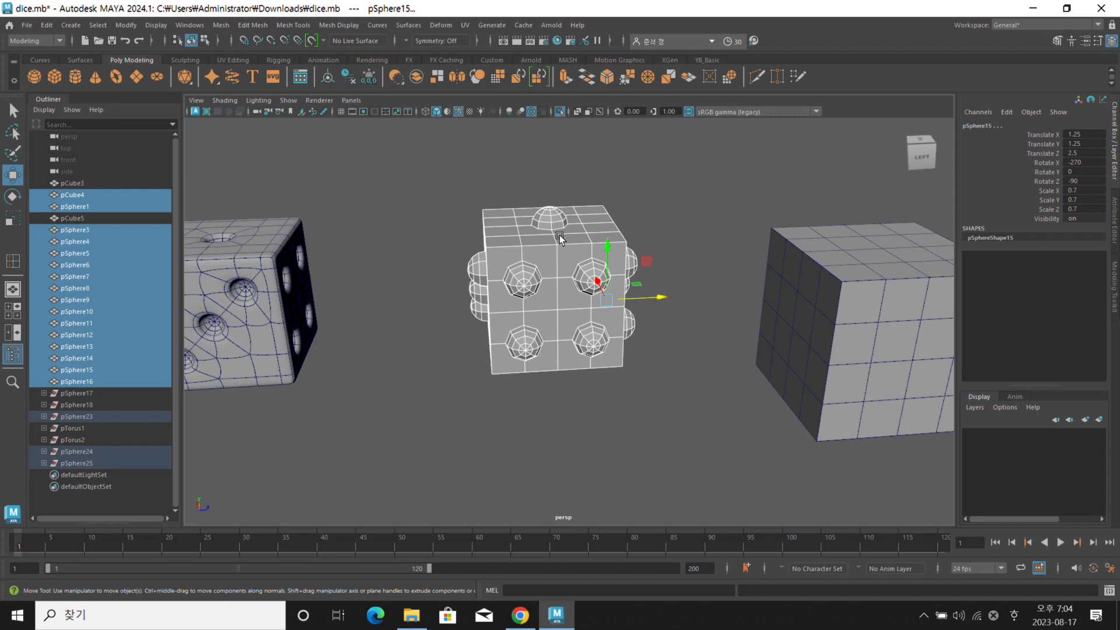
left_click(554, 218)
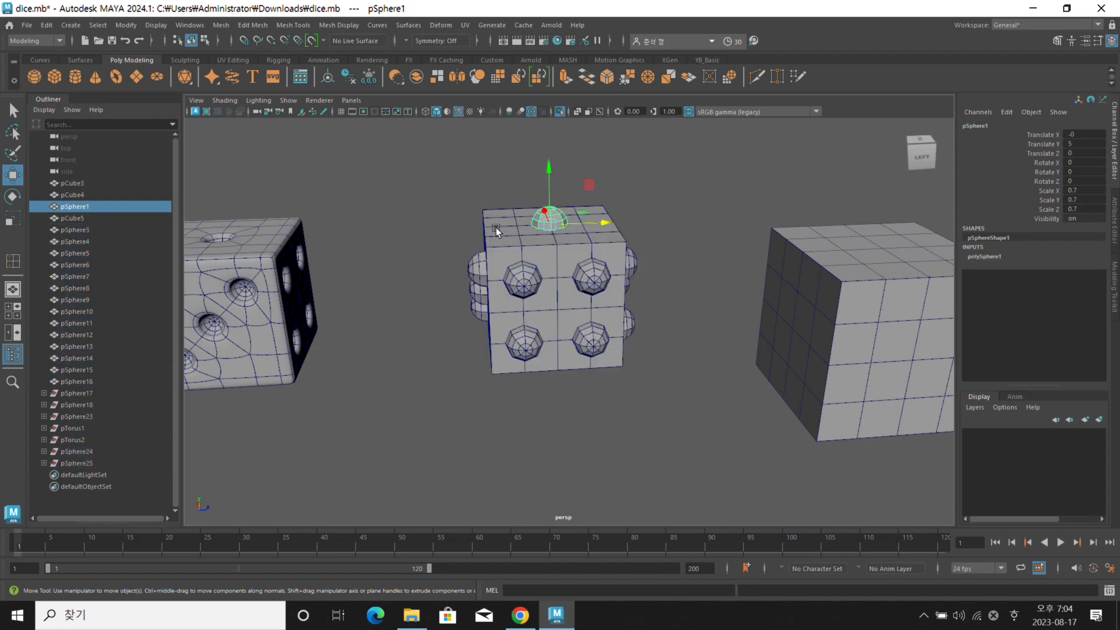
left_click_drag(417, 139, 685, 414)
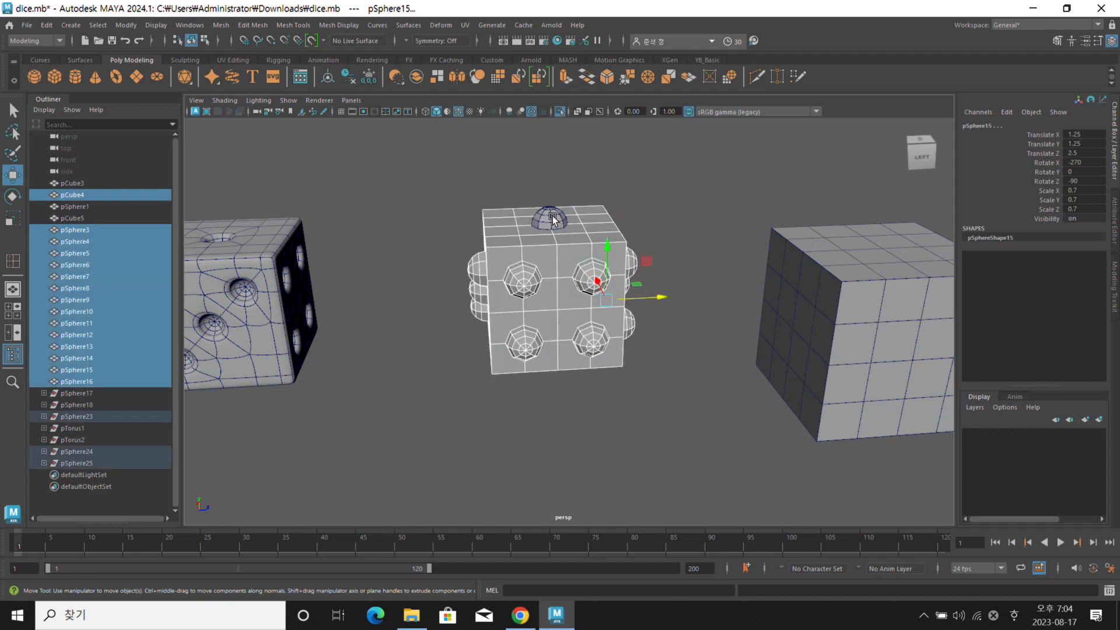
left_click(439, 172)
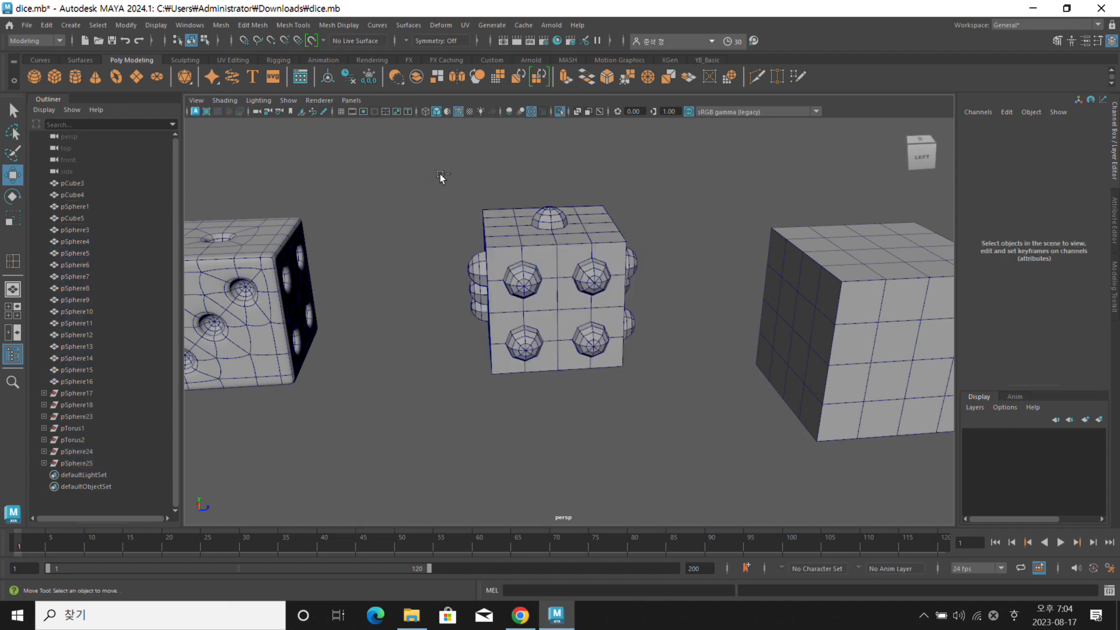
Try selecting the die's cube with all its pips, remove the cube from the selection, and clear it
left_click(536, 214)
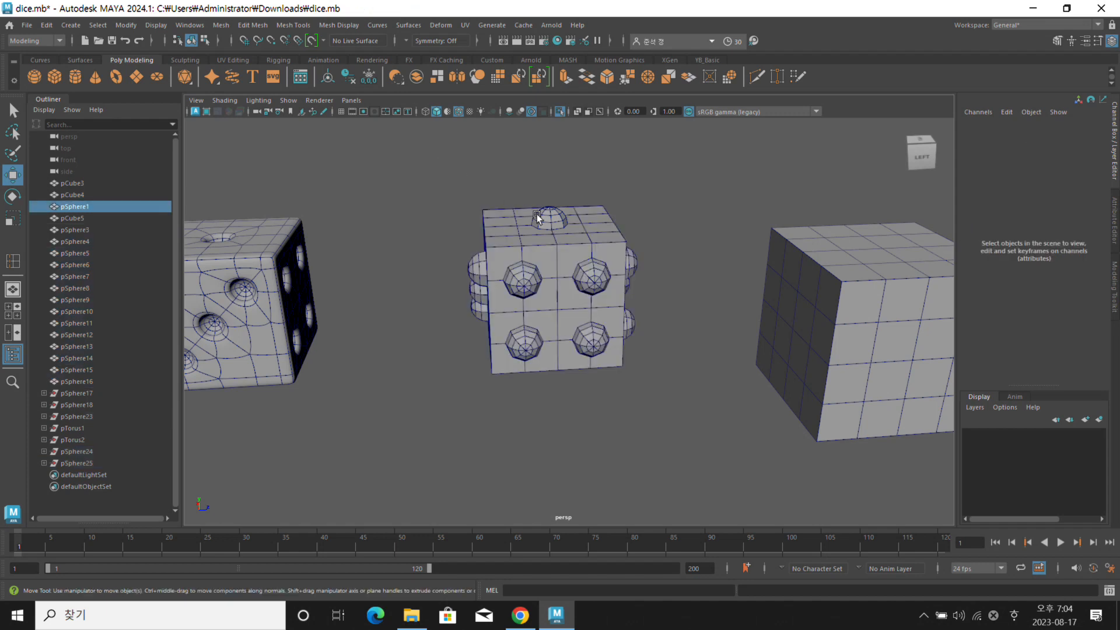
left_click_drag(459, 177, 680, 422)
left_click_drag(437, 164, 677, 403)
left_click_drag(431, 165, 667, 415)
left_click_drag(419, 155, 687, 407)
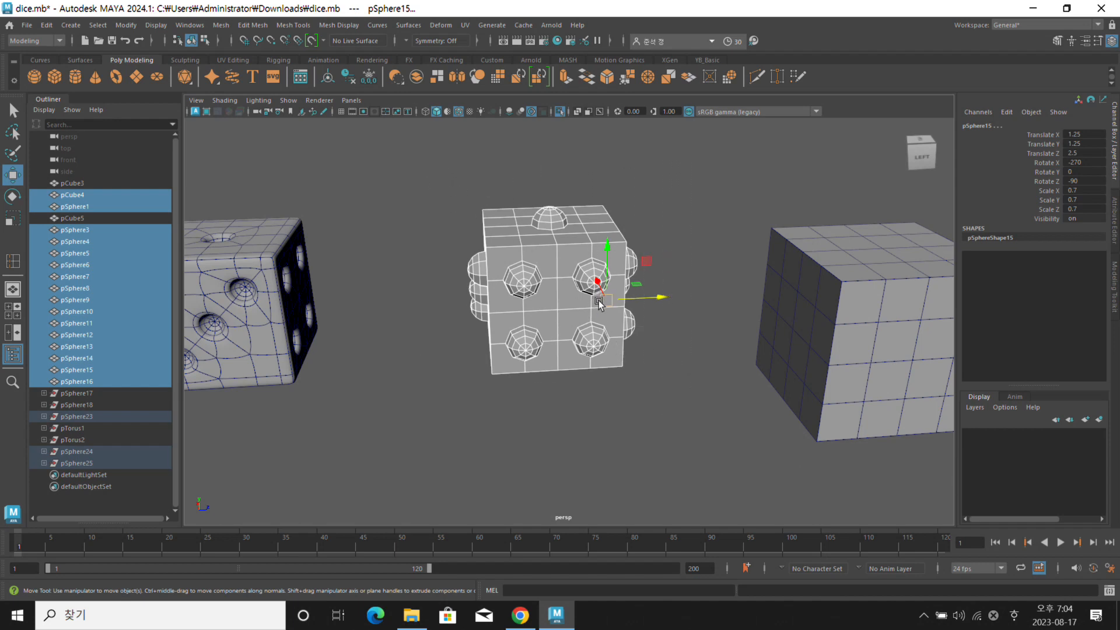
left_click(540, 243, "ctrl")
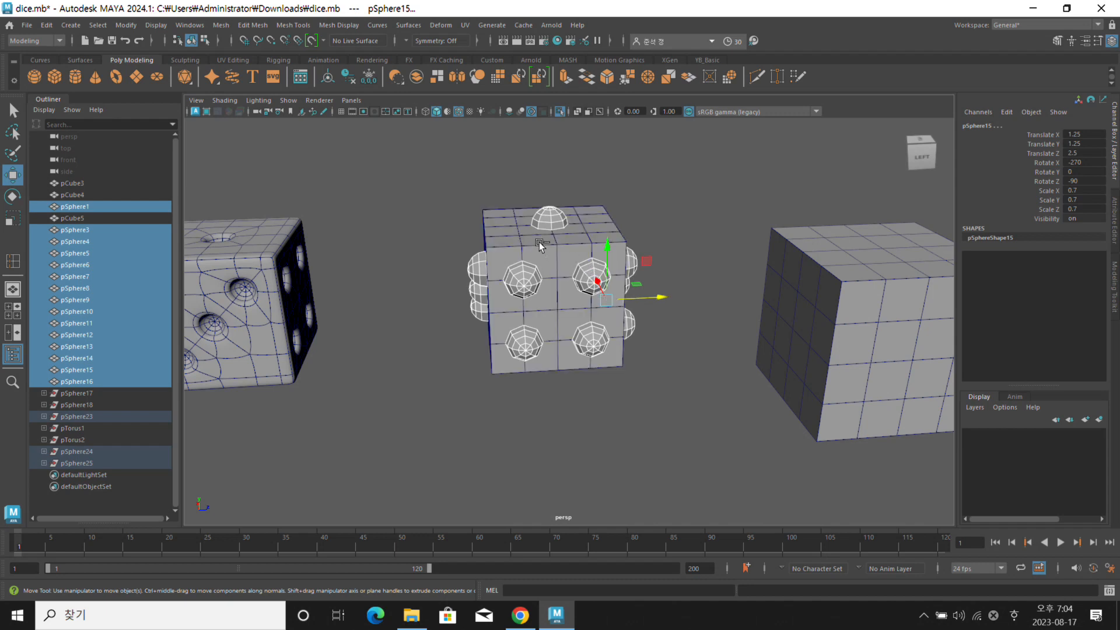
left_click(664, 205)
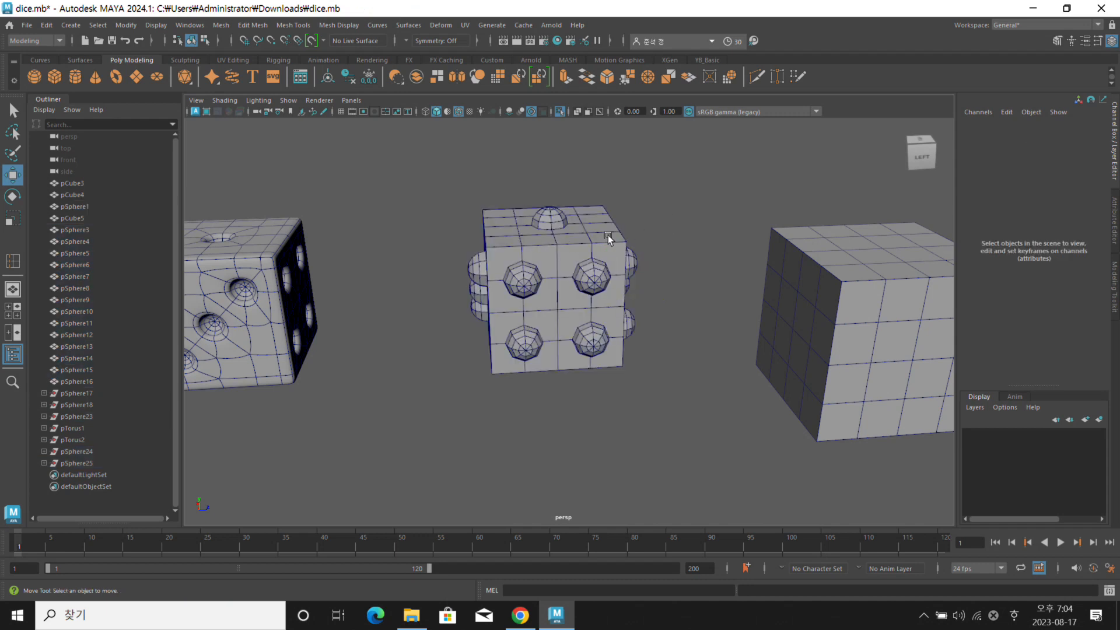
Try selecting the pips one at a time on the three-pip face, the four-pip face and the top face
left_click_drag(610, 239, 488, 315, "alt")
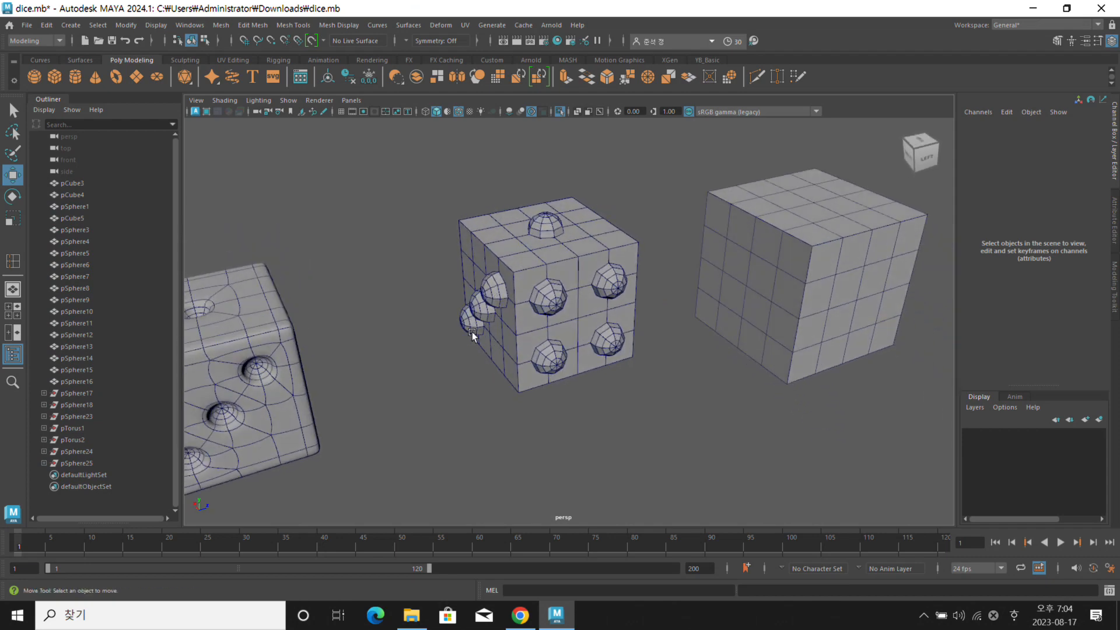
left_click_drag(616, 282, 625, 324, "alt")
mouse_move(646, 398)
left_mouse_down("alt")
mouse_move(717, 408)
mouse_move(710, 417)
mouse_move(525, 392)
mouse_move(635, 348)
mouse_move(680, 397)
mouse_move(653, 379)
left_mouse_up("alt")
left_click(535, 307)
left_click(508, 326, "shift")
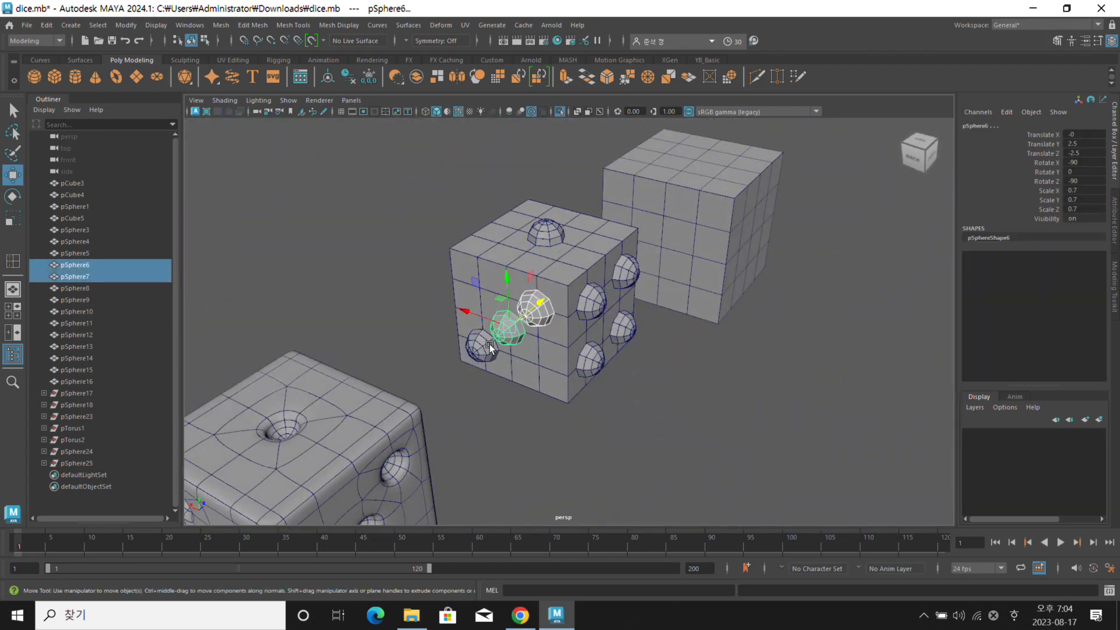
left_click(482, 346, "shift")
left_click(592, 303, "shift")
left_click(590, 357, "shift")
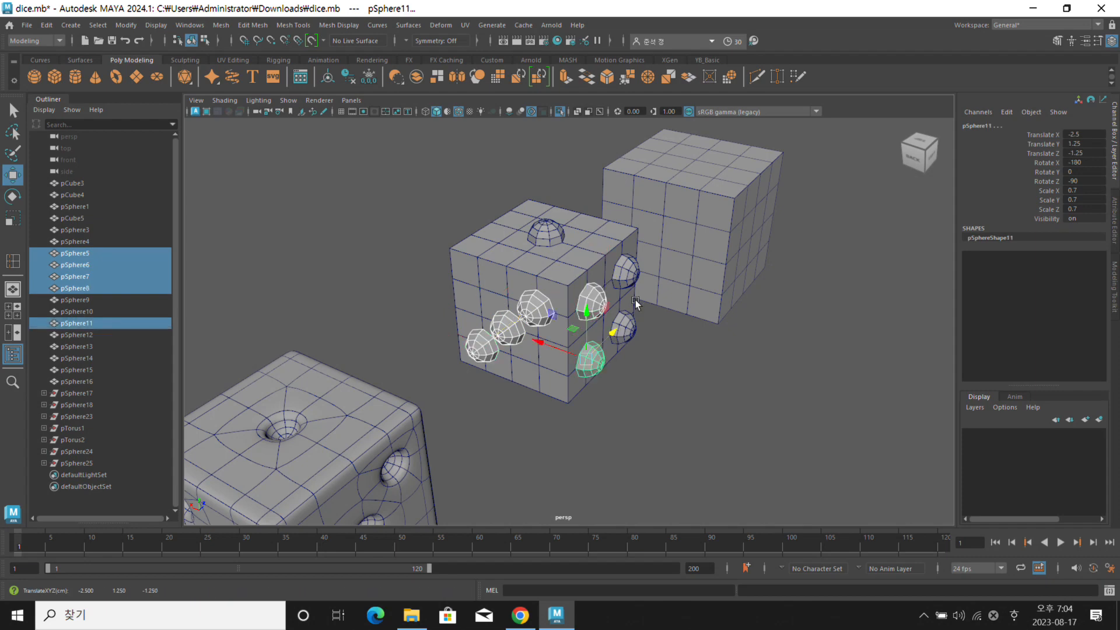
left_click(625, 272, "shift")
left_click(623, 327, "shift")
left_click(545, 234)
Undo the one-by-one pip selections until nothing is selected
key("ctrl+z")
key("ctrl+z")
key("ctrl+z")
key("ctrl+z")
key("ctrl+z")
key("ctrl+z")
key("ctrl+z")
key("ctrl+z")
left_click_drag(508, 241, 453, 227, "alt")
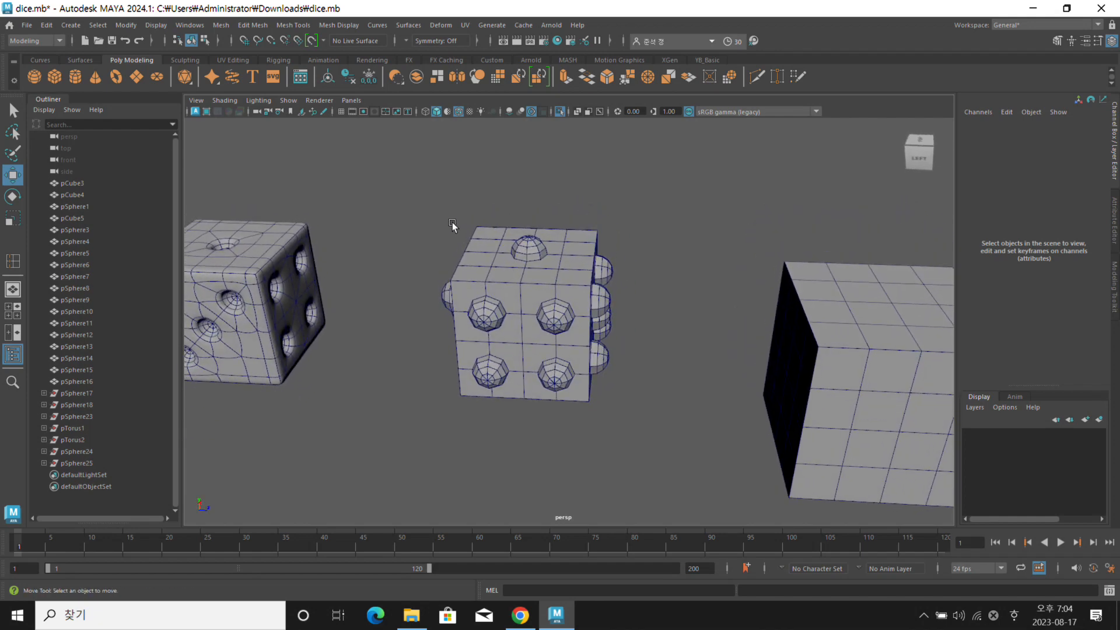
Select the die with all its pips, remove the cube from the selection, and combine the pips into one mesh
left_click_drag(397, 173, 666, 436)
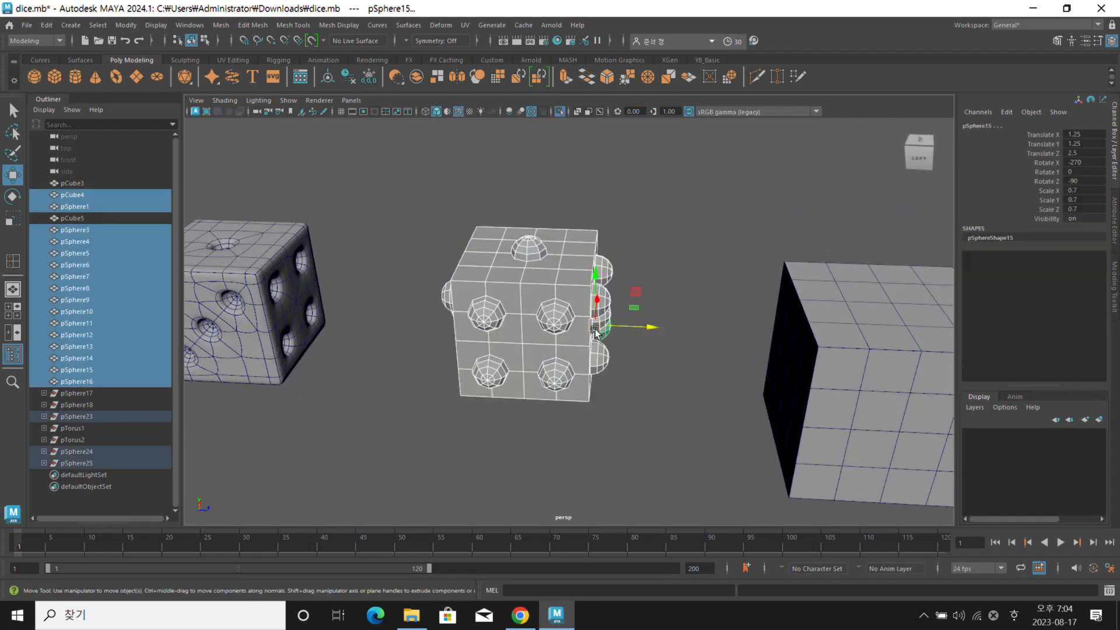
left_click(559, 287, "ctrl")
left_click_drag(654, 333, 467, 203, "alt")
left_click_drag(611, 393, 623, 419, "alt")
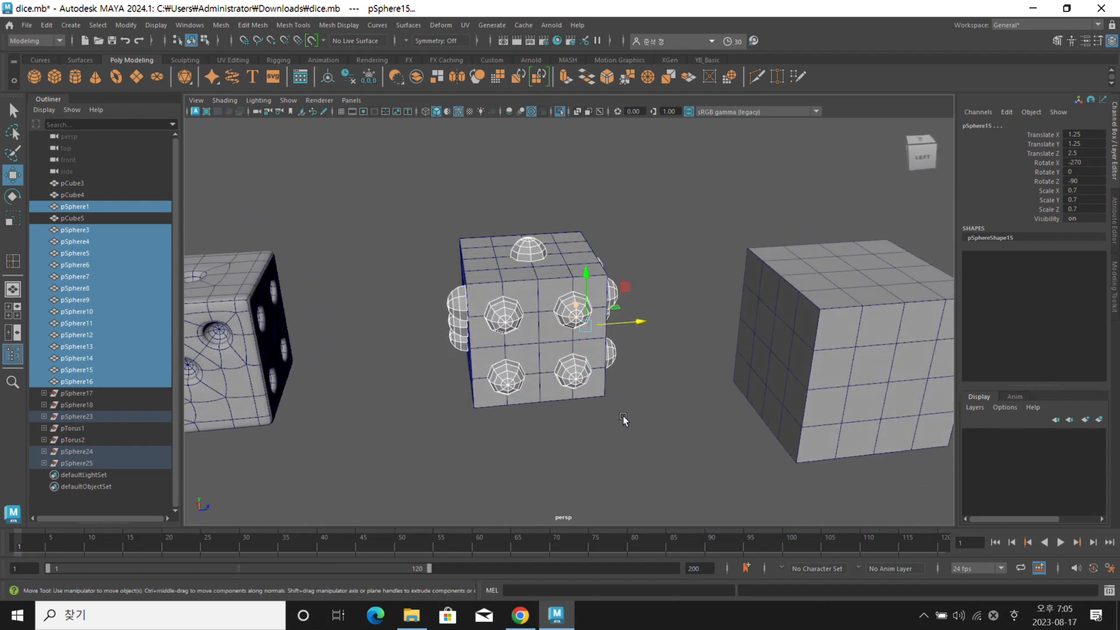
right_click(615, 182, "shift")
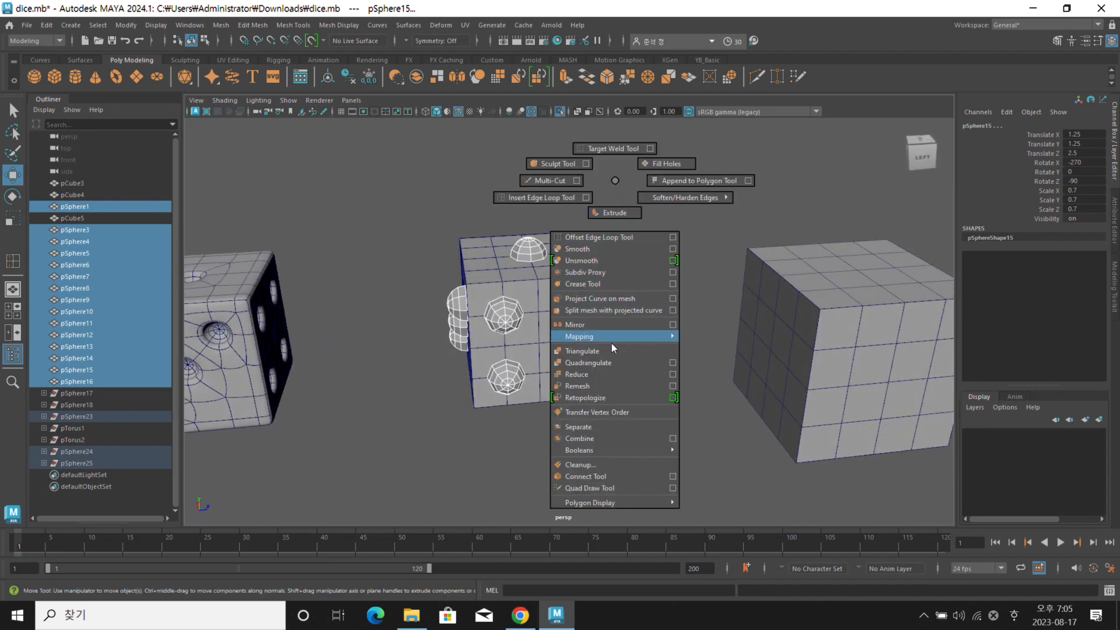
left_click(594, 437)
left_click_drag(631, 400, 667, 376, "alt")
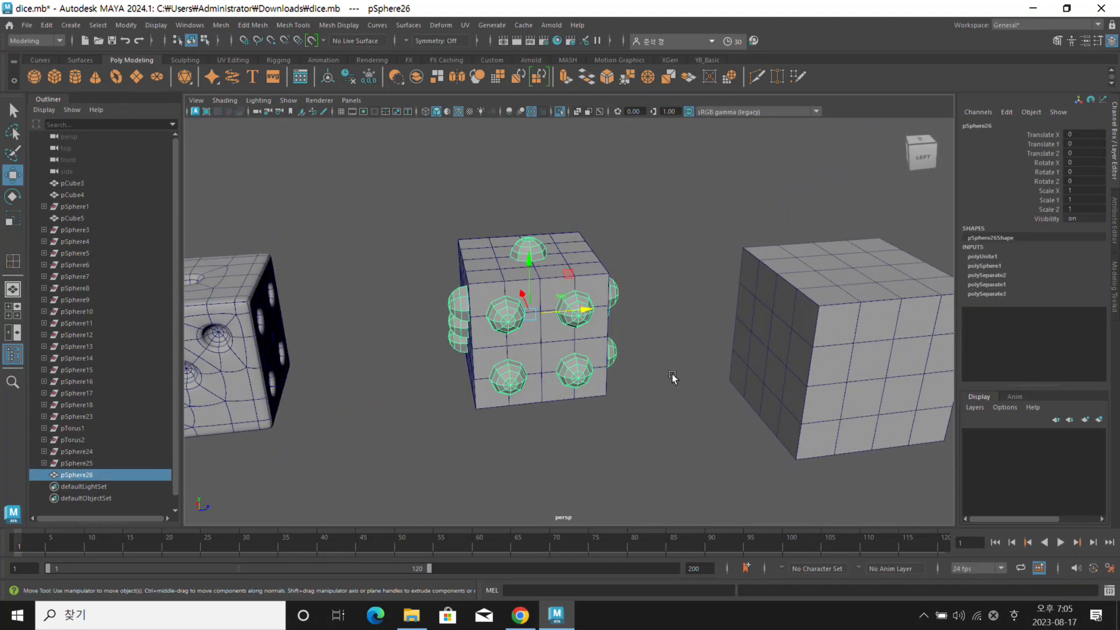
Try moving the combined pips out of the cube along Z, undo the move, and clear the selection
left_click_drag(670, 325, 698, 398, "alt")
scroll(698, 398, "down", 3)
left_click_drag(688, 356, 701, 364, "alt")
left_click_drag(661, 332, 764, 388)
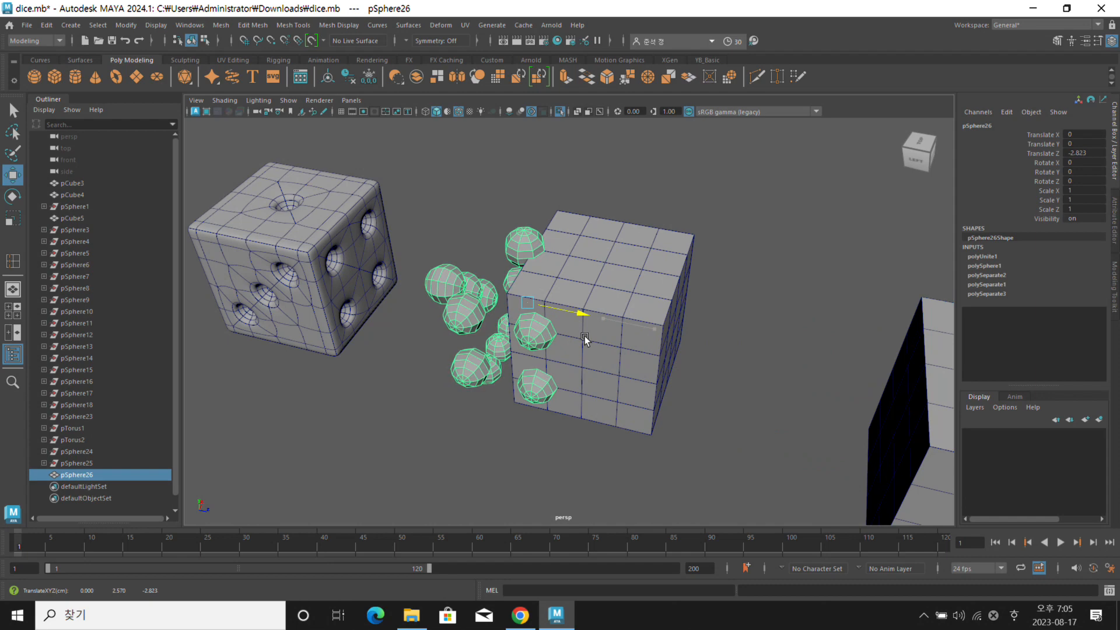
key("ctrl+z")
left_click(768, 385)
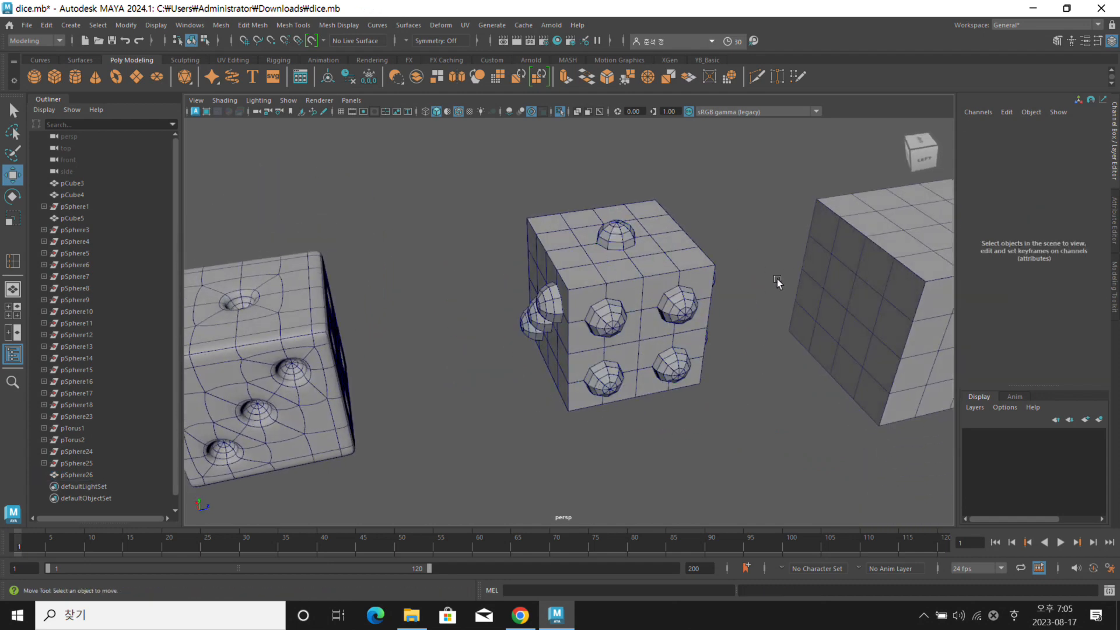
Select the cube followed by the combined pips and subtract the pips with Boolean Difference (A - B)
left_click(660, 229)
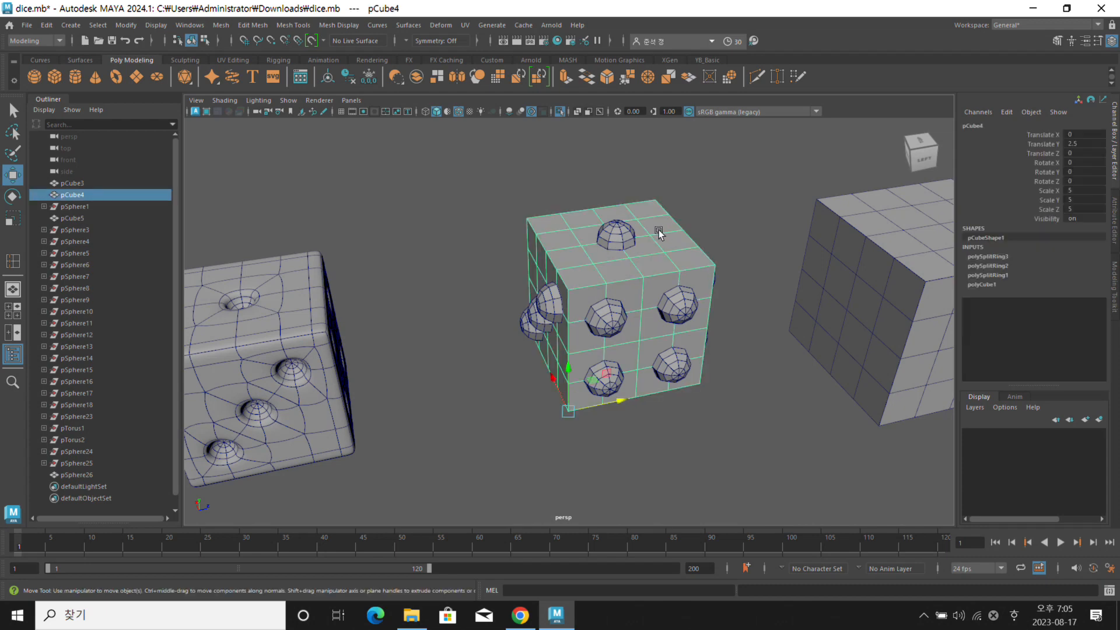
left_click(626, 233, "shift")
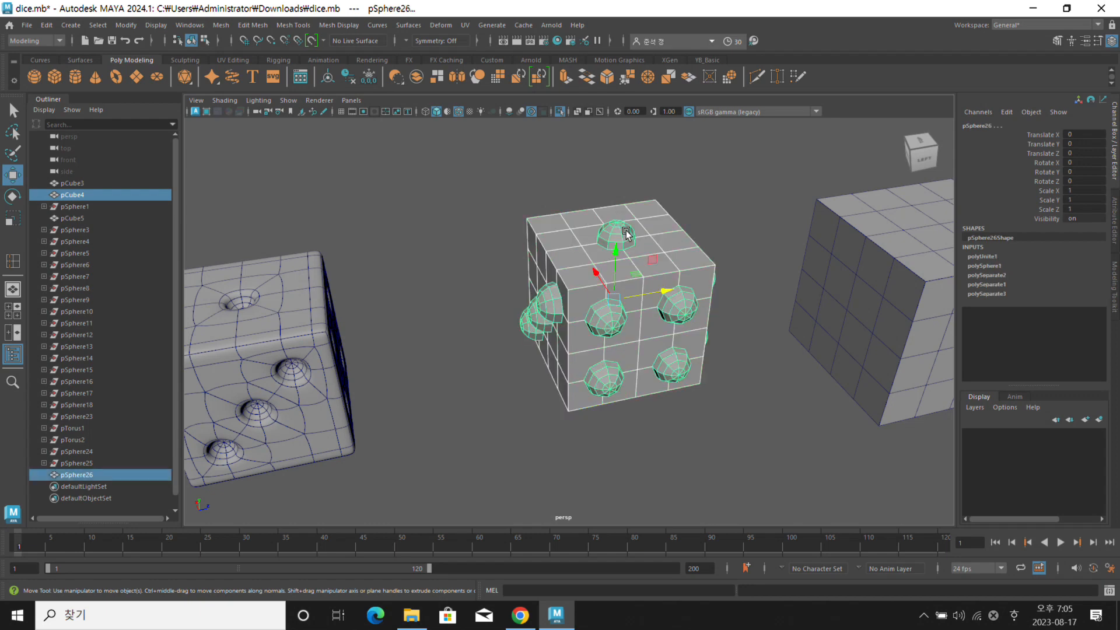
right_click(691, 174)
right_click_drag(693, 173, 688, 439, "shift")
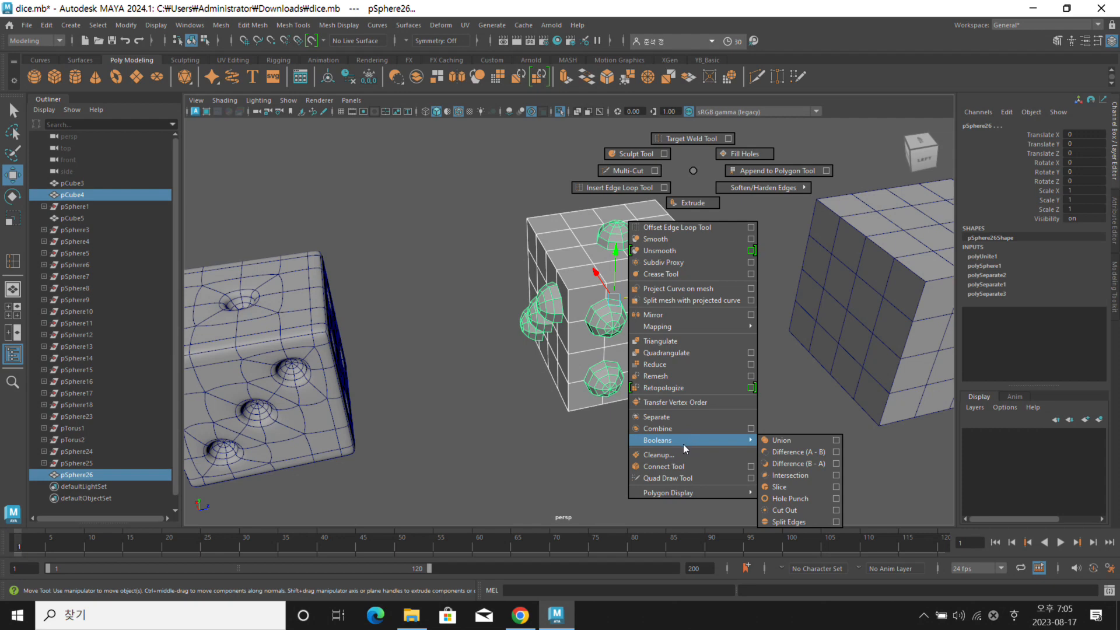
right_click_drag(683, 444, 768, 443, "shift")
right_click_drag(795, 469, 739, 441, "shift")
right_click_drag(736, 436, 802, 449, "shift")
mouse_move(806, 454)
right_mouse_down("shift")
mouse_move(705, 429)
mouse_move(697, 441)
mouse_move(798, 456)
right_mouse_up("shift")
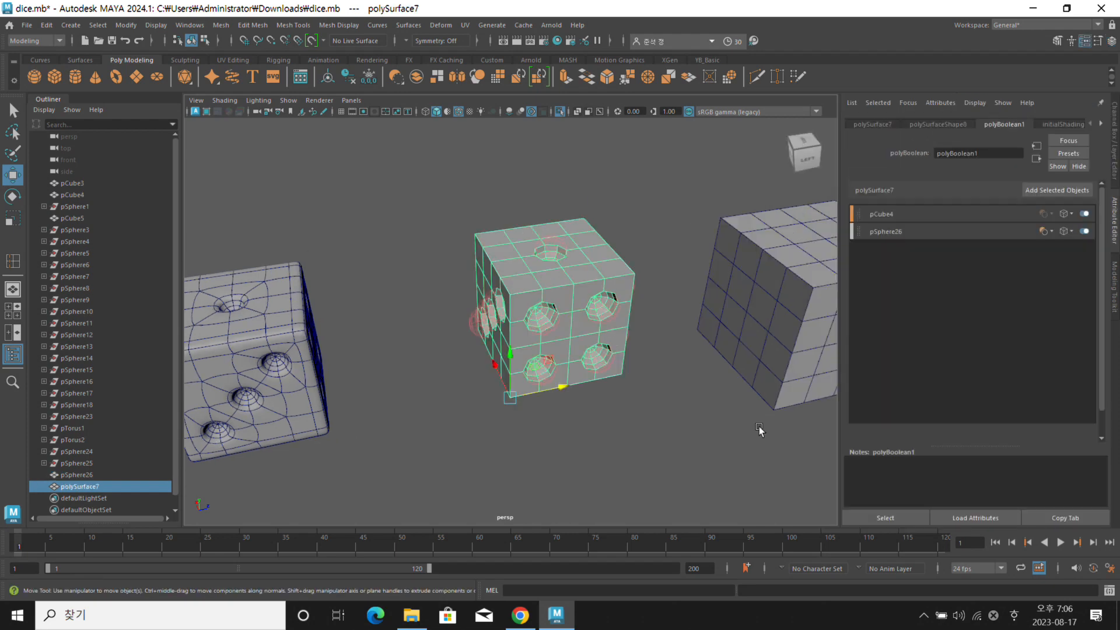
Inspect the carved pip recesses on the die's faces and show the die's channel values
left_click(711, 393)
left_click_drag(710, 393, 612, 310, "alt")
left_click(582, 237)
right_click_drag(713, 331, 612, 312, "alt")
left_click_drag(589, 306, 640, 311, "alt")
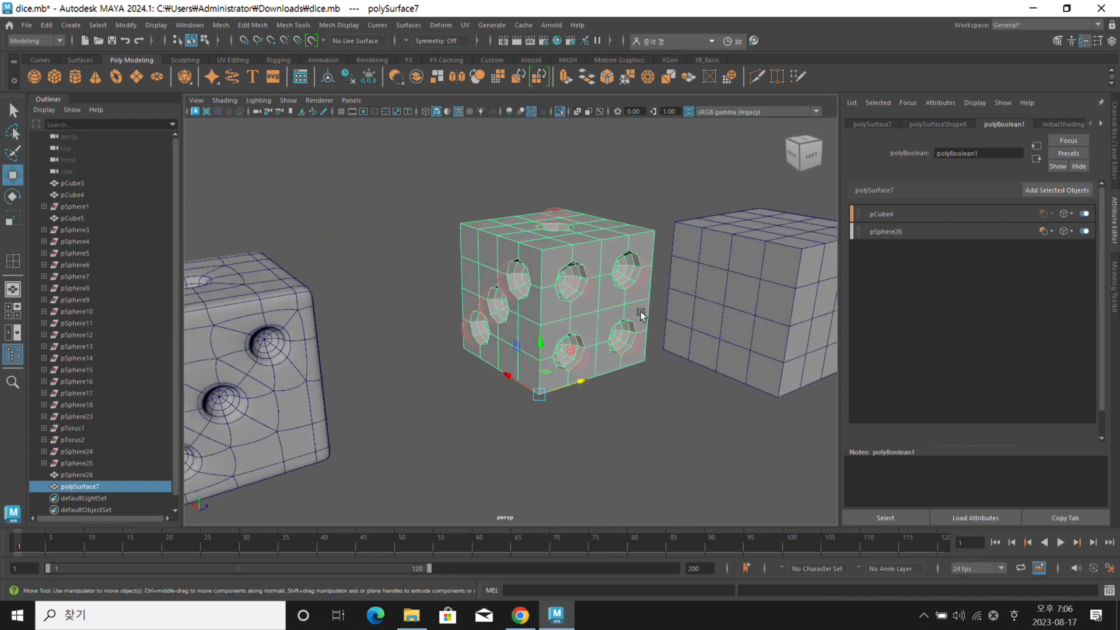
left_click_drag(641, 310, 655, 339, "alt")
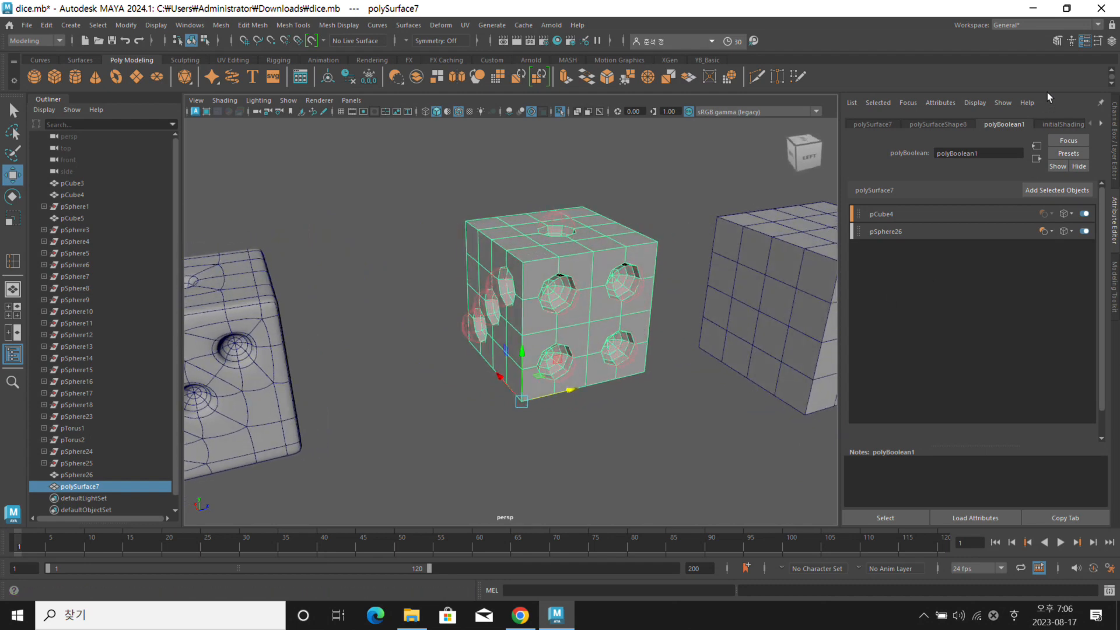
left_click(1115, 124)
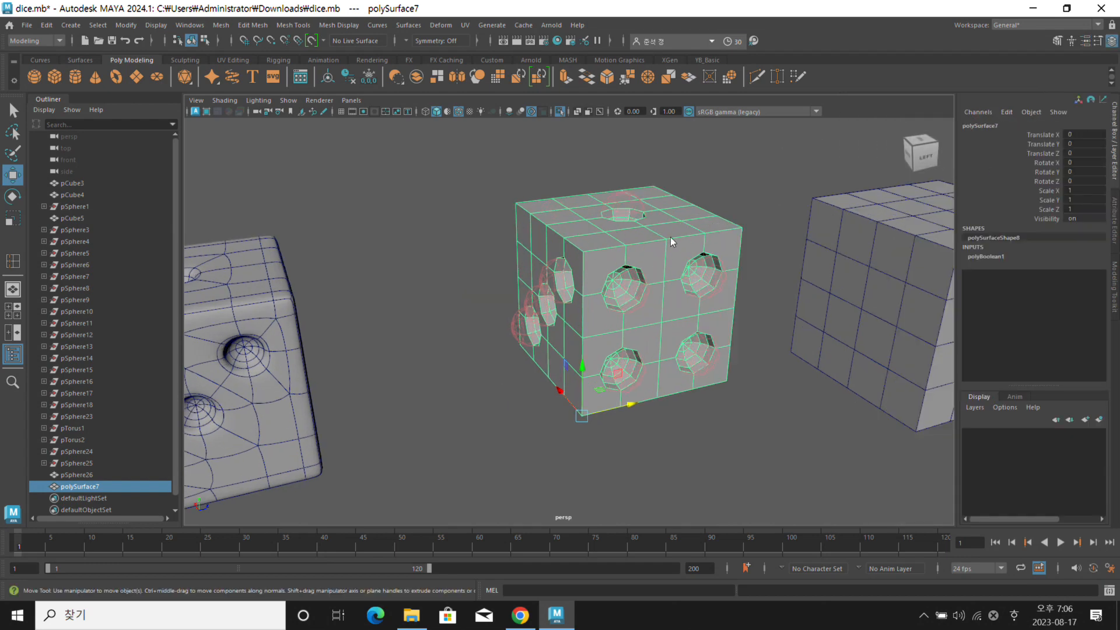
Examine the carved die's polyBoolean1 settings and select the combined pip mesh to check its inputs
right_click_drag(661, 225, 723, 203)
left_click(723, 202)
left_click(683, 216)
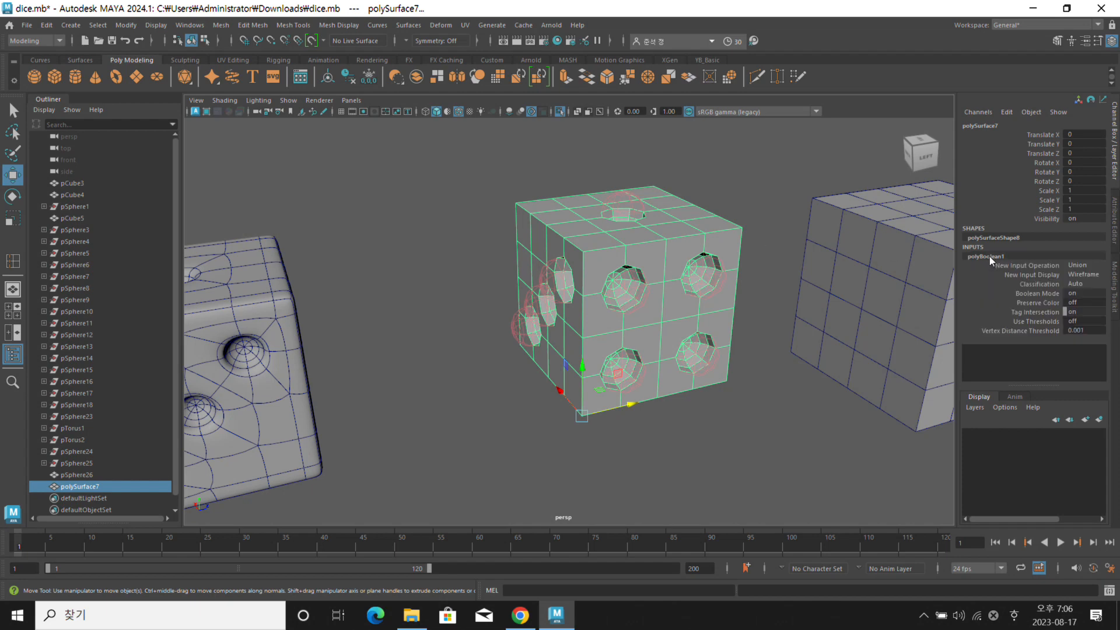
left_click(806, 195)
left_click_drag(727, 229, 734, 229, "alt")
left_click(652, 268)
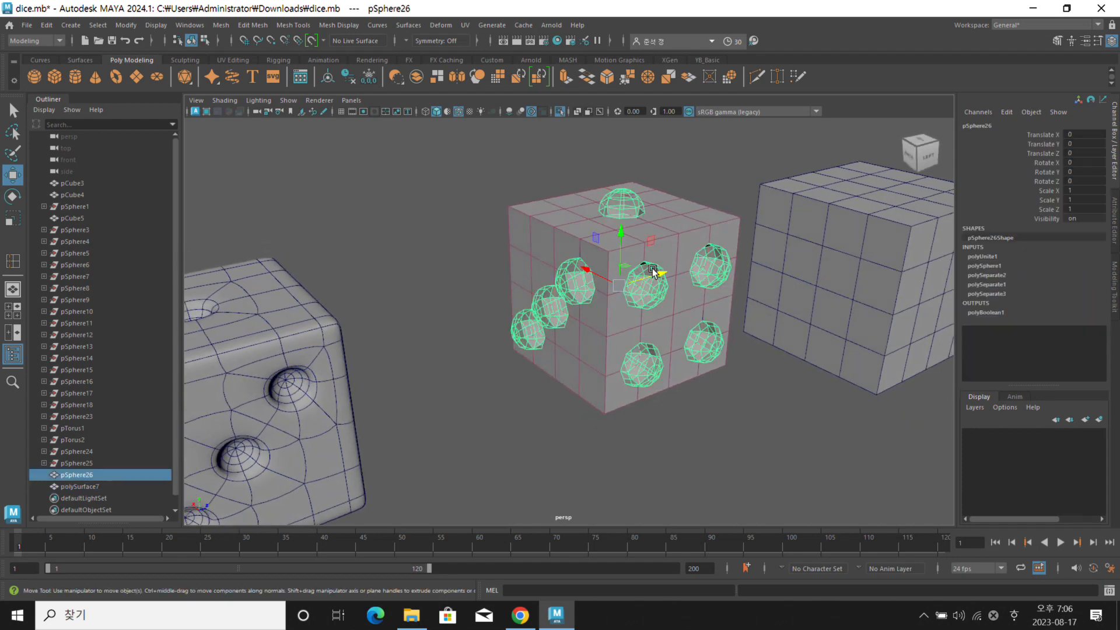
left_click_drag(723, 273, 694, 275, "alt")
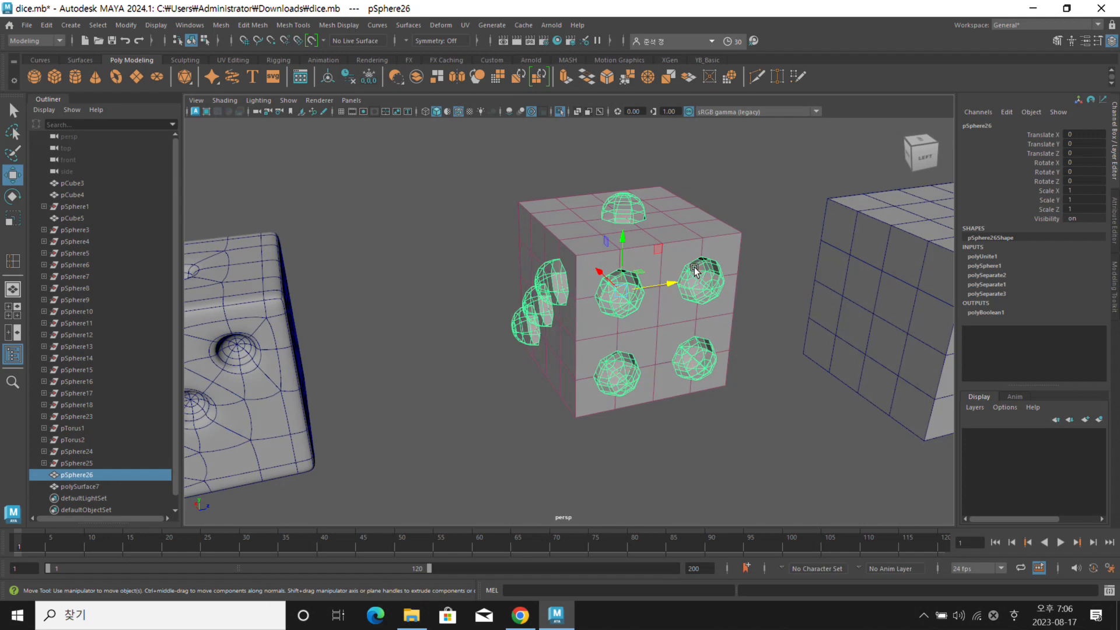
Try deleting the combined pip mesh, undo the deletion, and select the pip mesh again
key("Delete")
key("ctrl+z")
left_click(741, 265)
left_click(715, 261)
left_click(721, 277)
left_click(777, 246)
left_click(702, 281)
left_click(706, 283)
Delete the combined pip mesh's history, try deleting the mesh itself, and undo that last deletion
key("alt+shift+d")
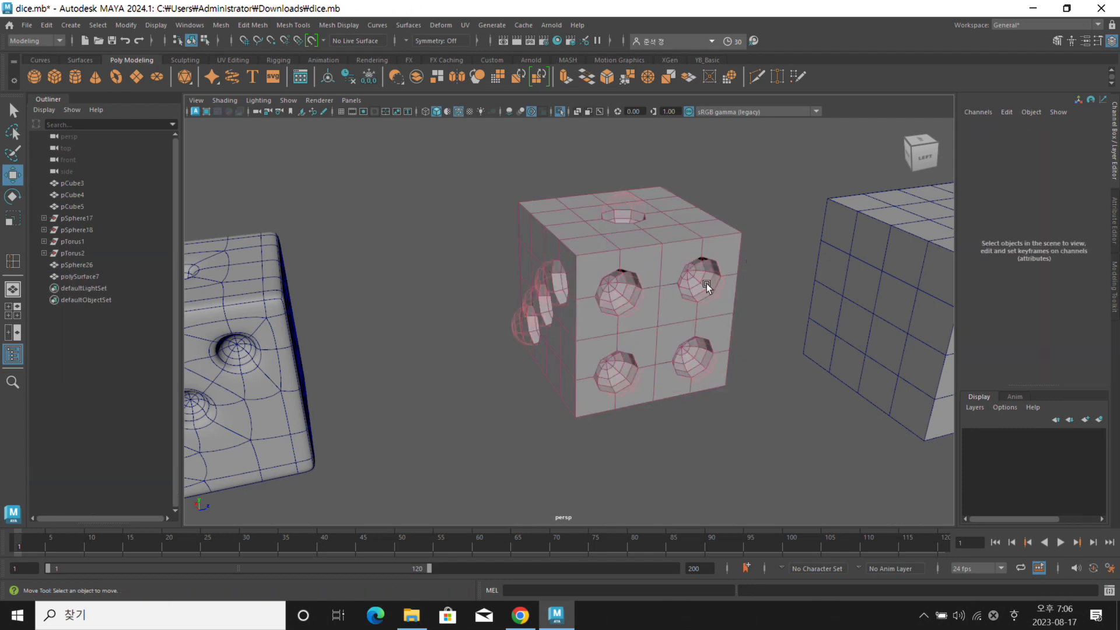
key("Delete")
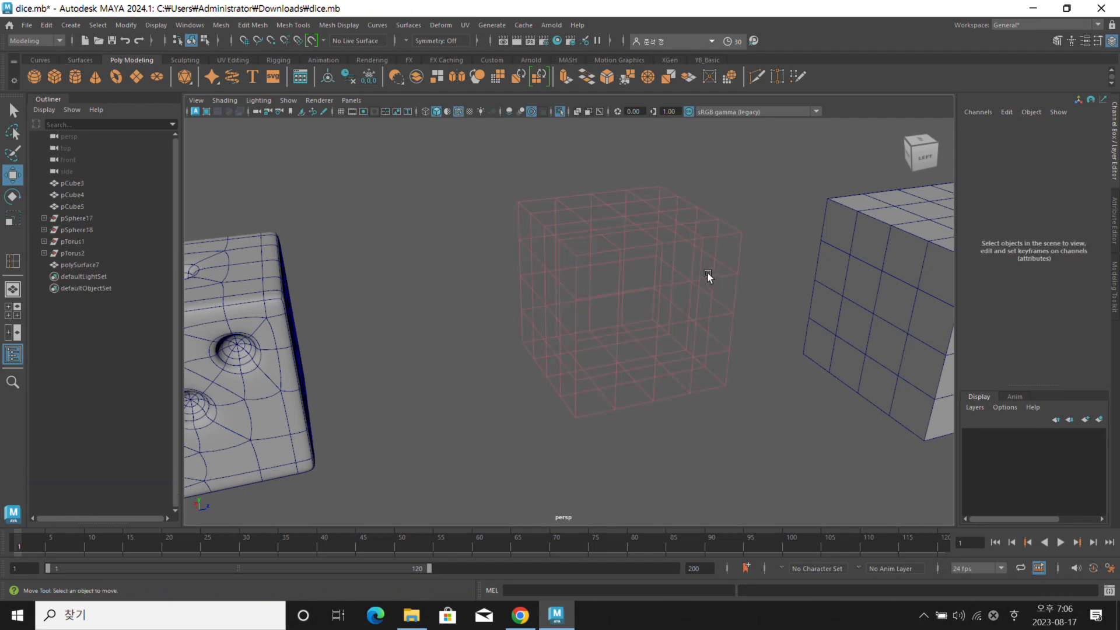
key("ctrl+z")
Select the carved die, try deleting its construction history, and undo that
left_click(742, 259)
left_click_drag(747, 256, 709, 246, "alt")
left_click(709, 246)
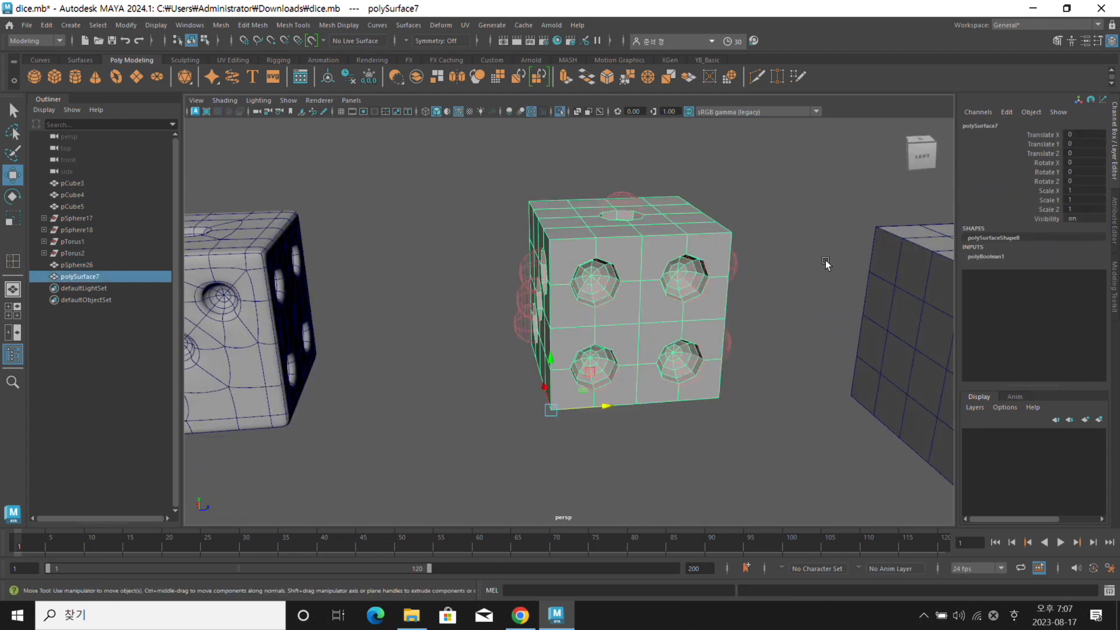
key("alt+shift+d")
key("ctrl+z")
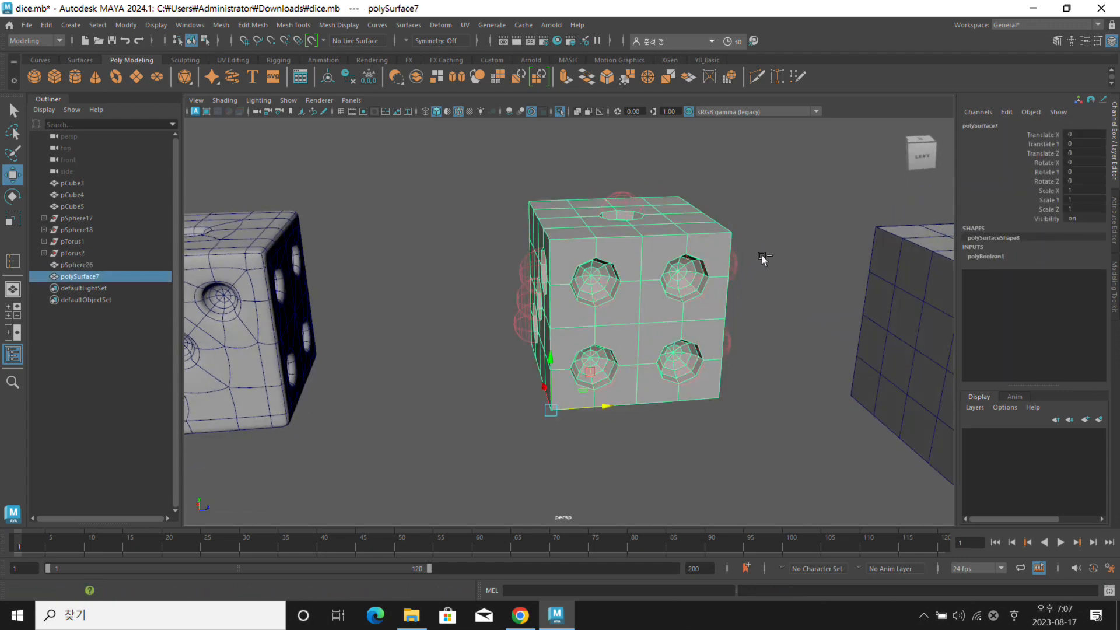
key("ctrl+z")
Select the original cube, the combined pip mesh and the carved die in turn to compare their inputs
left_click(785, 249)
left_click_drag(741, 255, 705, 226, "alt")
left_click(705, 225)
left_click_drag(783, 230, 643, 219, "alt")
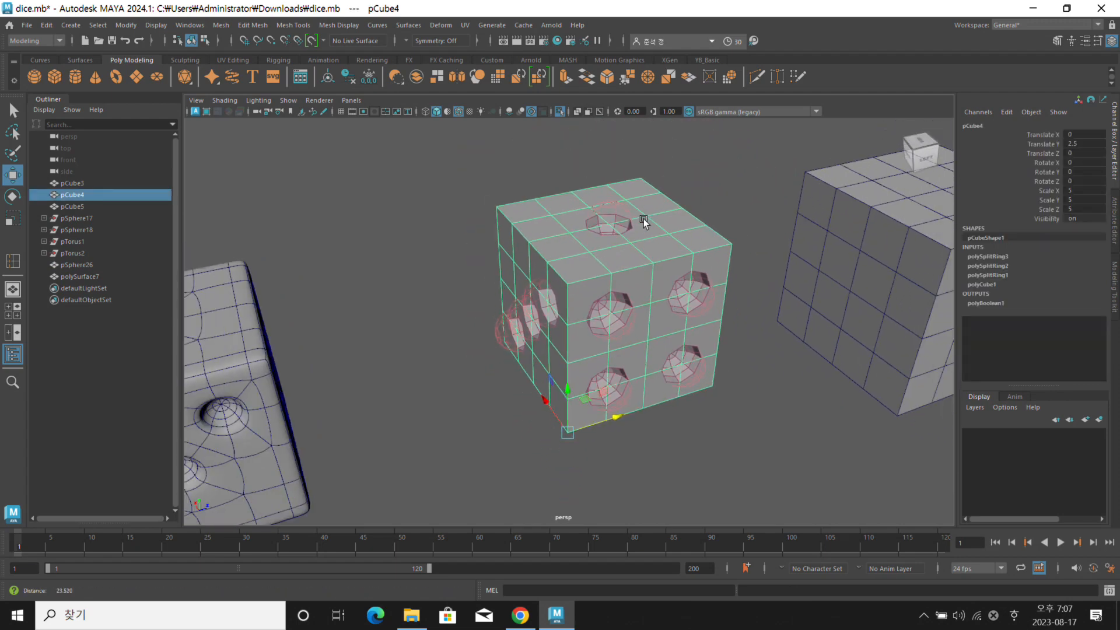
left_click_drag(719, 288, 677, 272, "alt")
left_click_drag(742, 293, 848, 283, "alt")
left_click(713, 295)
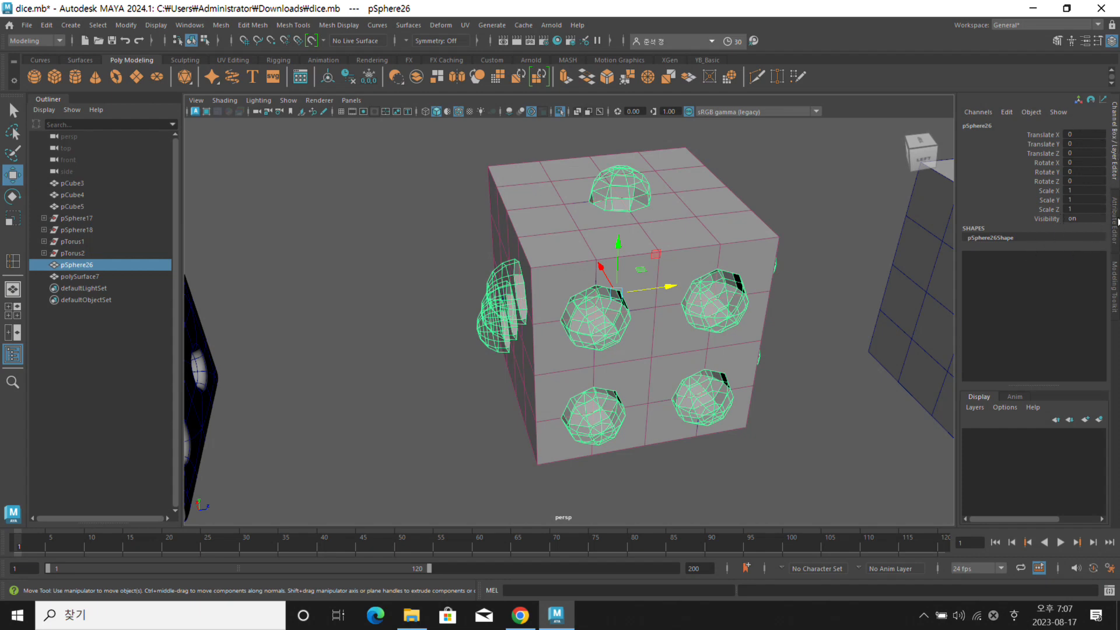
left_click(700, 227)
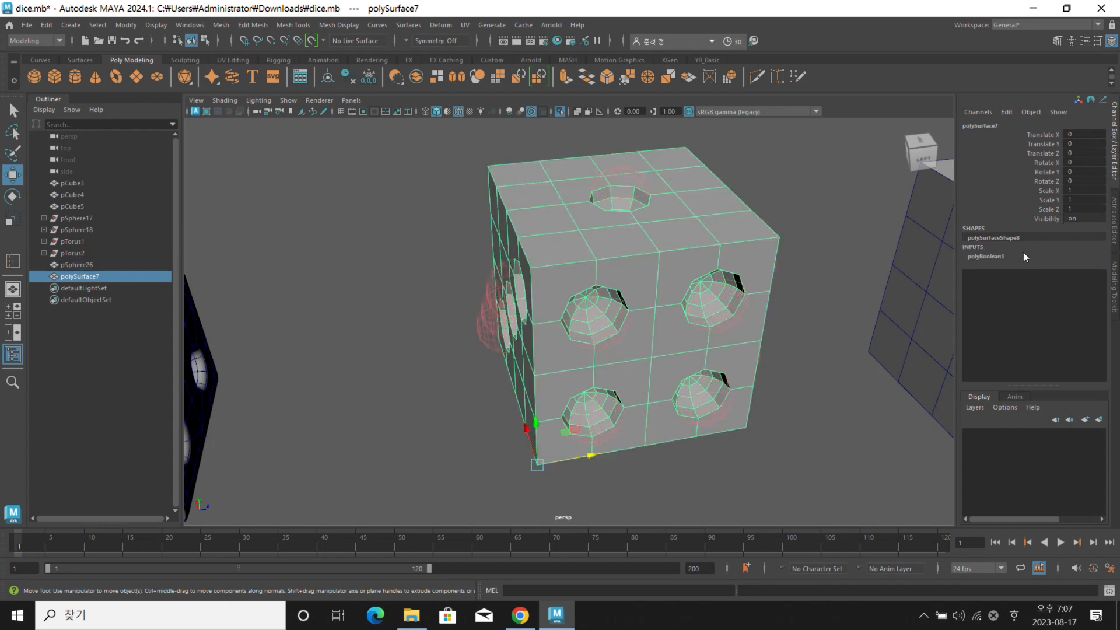
Undo the recent selections and the history deletion on the combined pip mesh
left_click(820, 272)
key("ctrl+z")
key("ctrl+z")
key("ctrl+z")
left_click(806, 282)
left_click(742, 310)
key("ctrl+z")
key("ctrl+z")
key("ctrl+z")
key("ctrl+z")
key("ctrl+z")
key("ctrl+z")
key("ctrl+z")
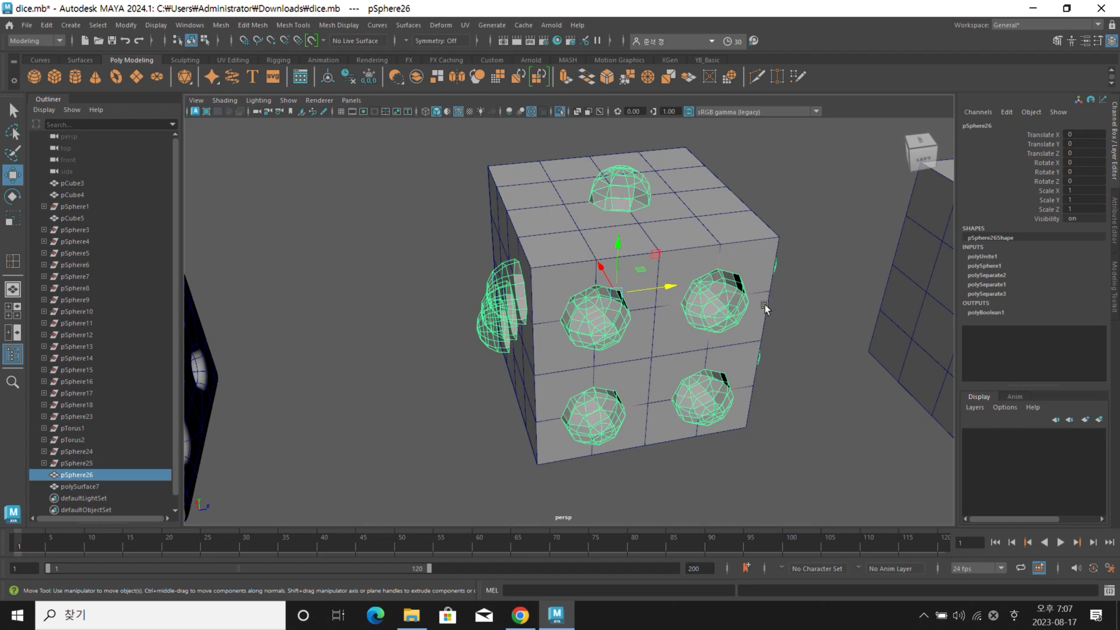
Examine the die with its combined pip mesh and select the carved die to check its inputs
left_click_drag(789, 335, 785, 307, "alt")
left_click_drag(731, 275, 758, 286, "alt")
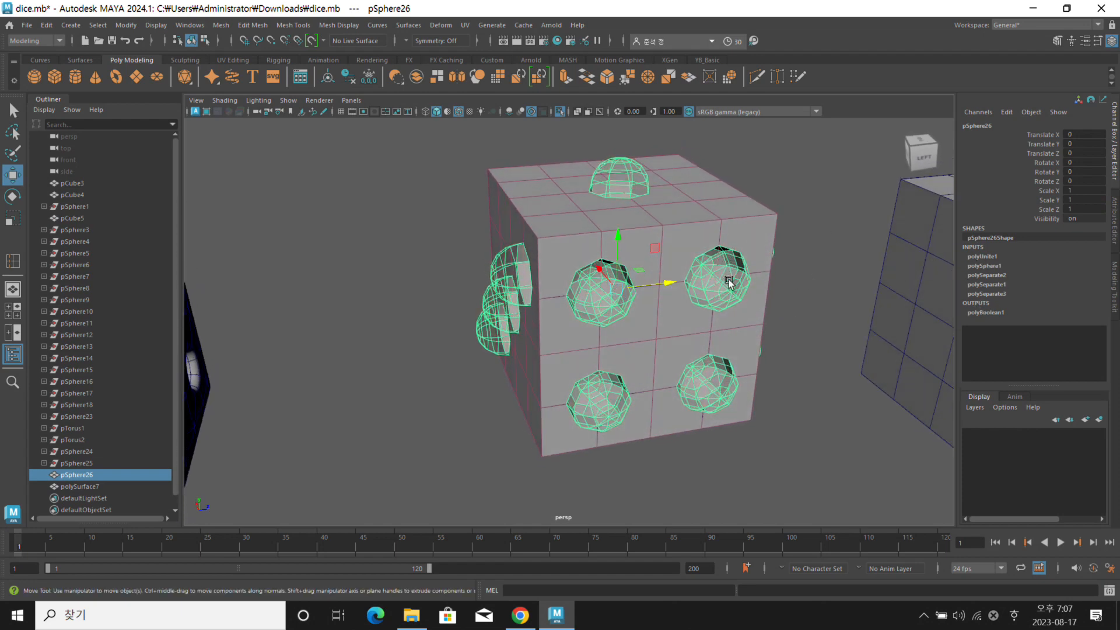
left_click_drag(757, 296, 789, 307, "alt")
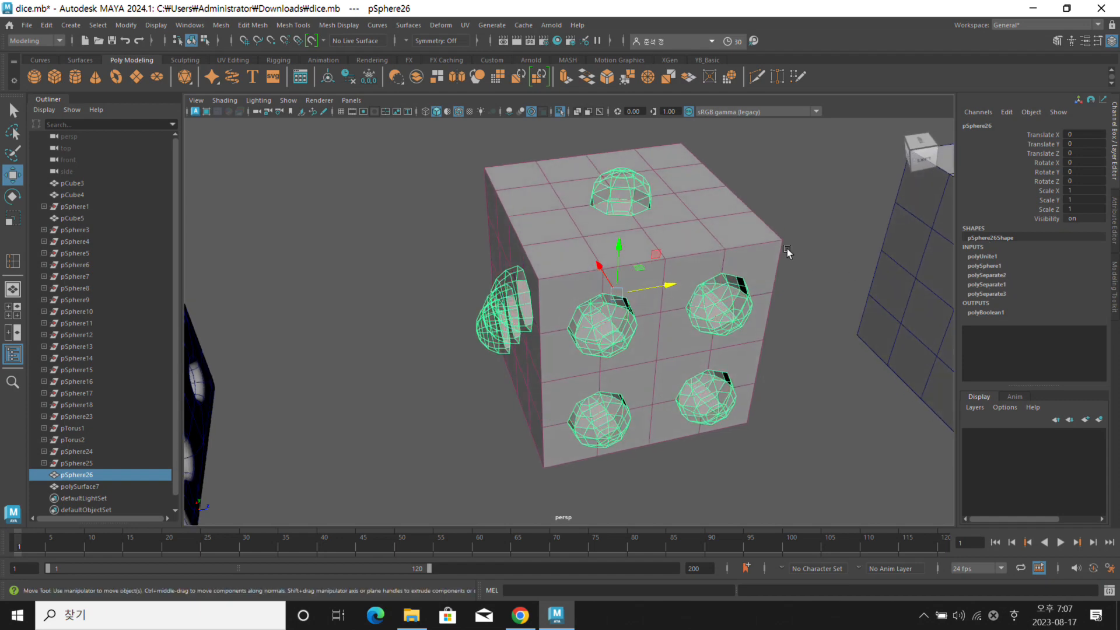
left_click(769, 245)
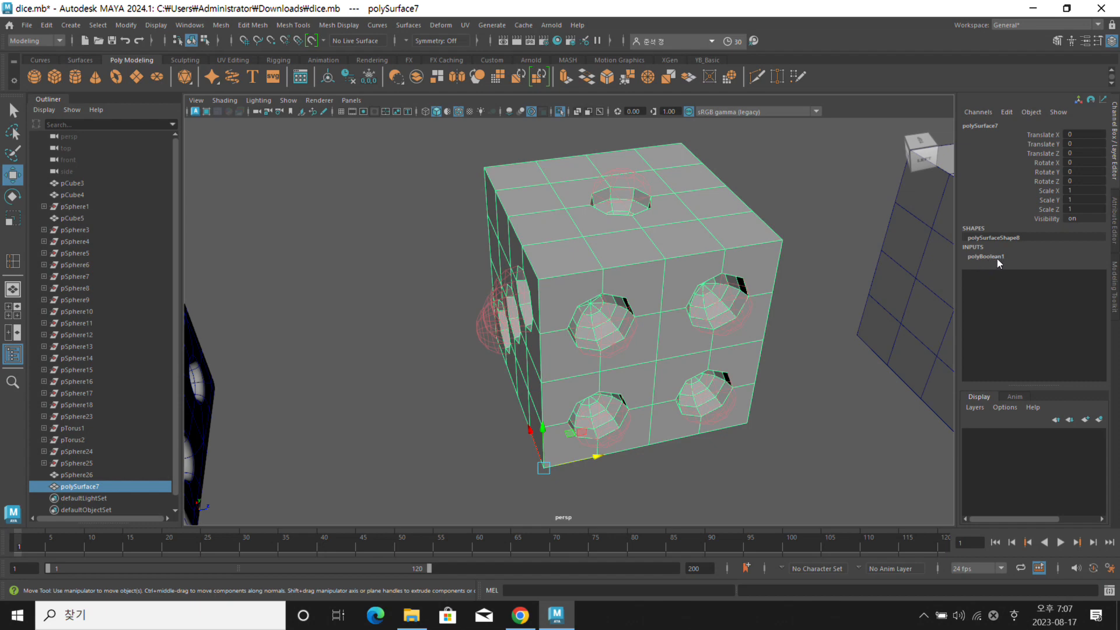
Select the combined pip mesh to check its inputs and outputs, and clear the selection
left_click(808, 251)
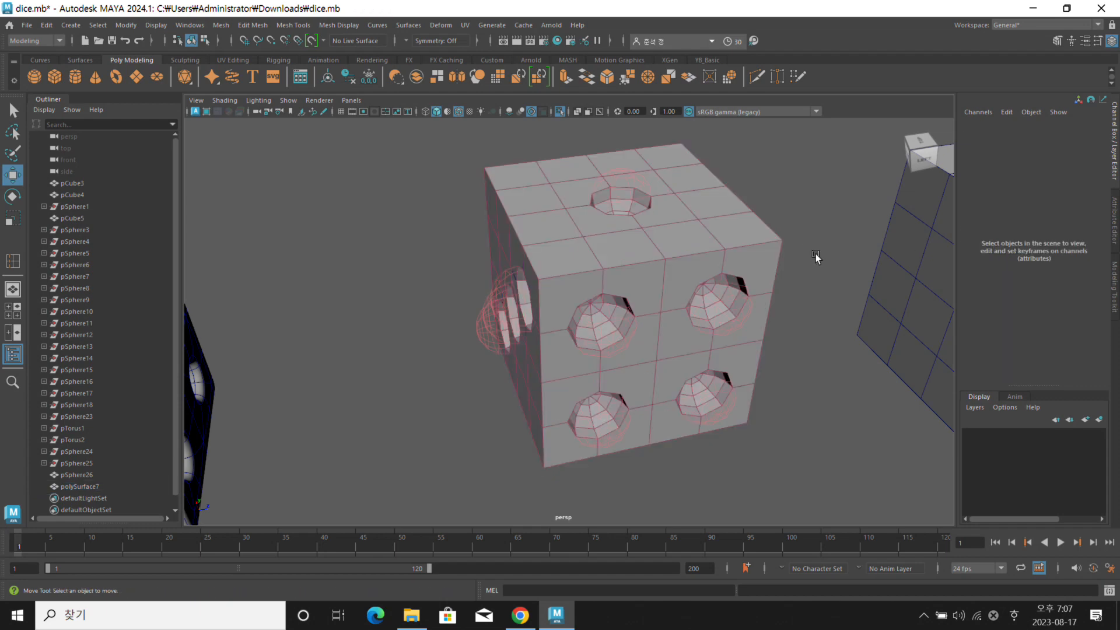
left_click(649, 190)
left_click(639, 180)
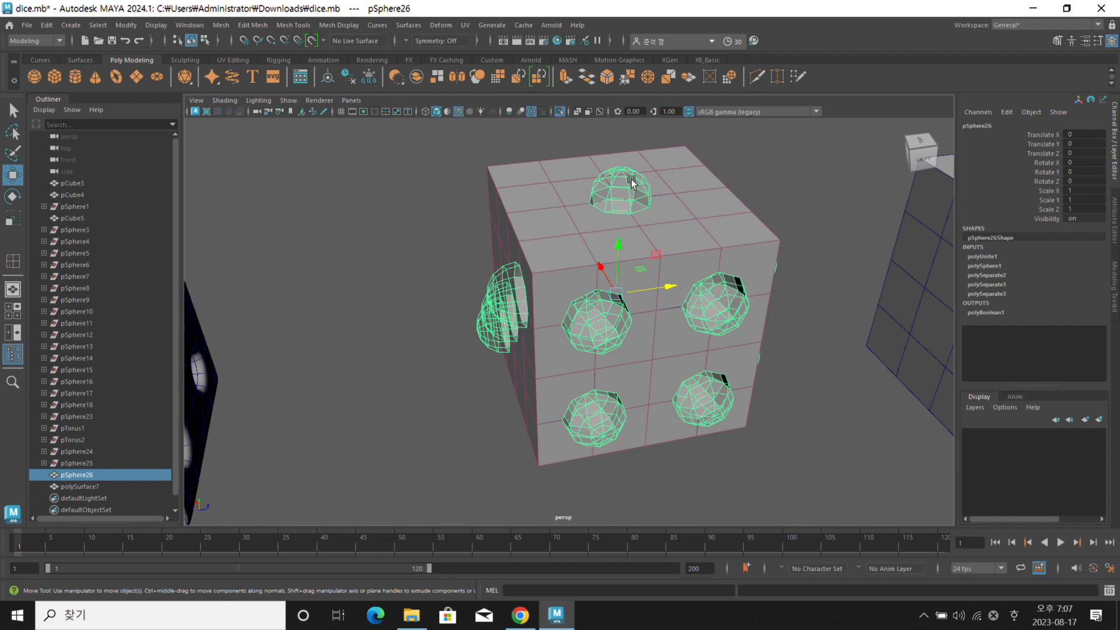
left_click(443, 155)
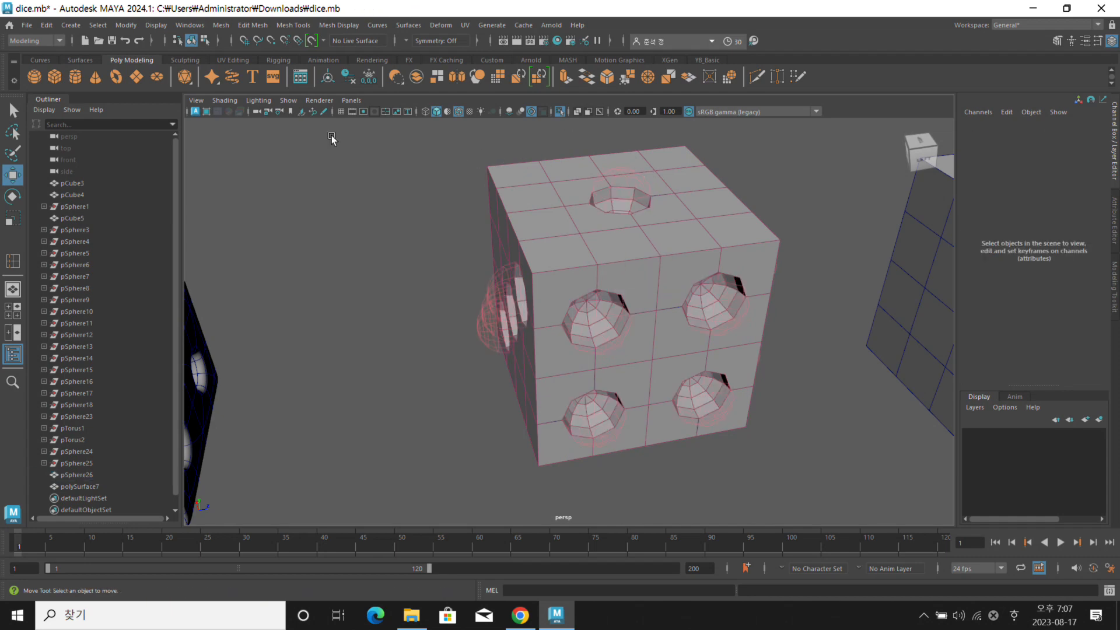
left_click(70, 26)
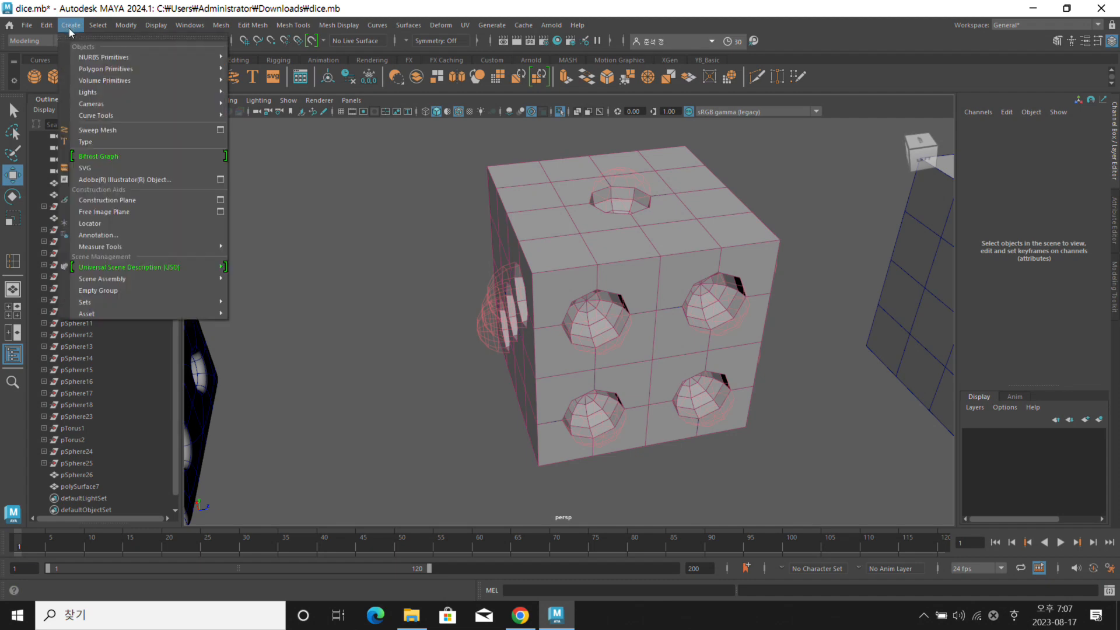
mouse_move(50, 26)
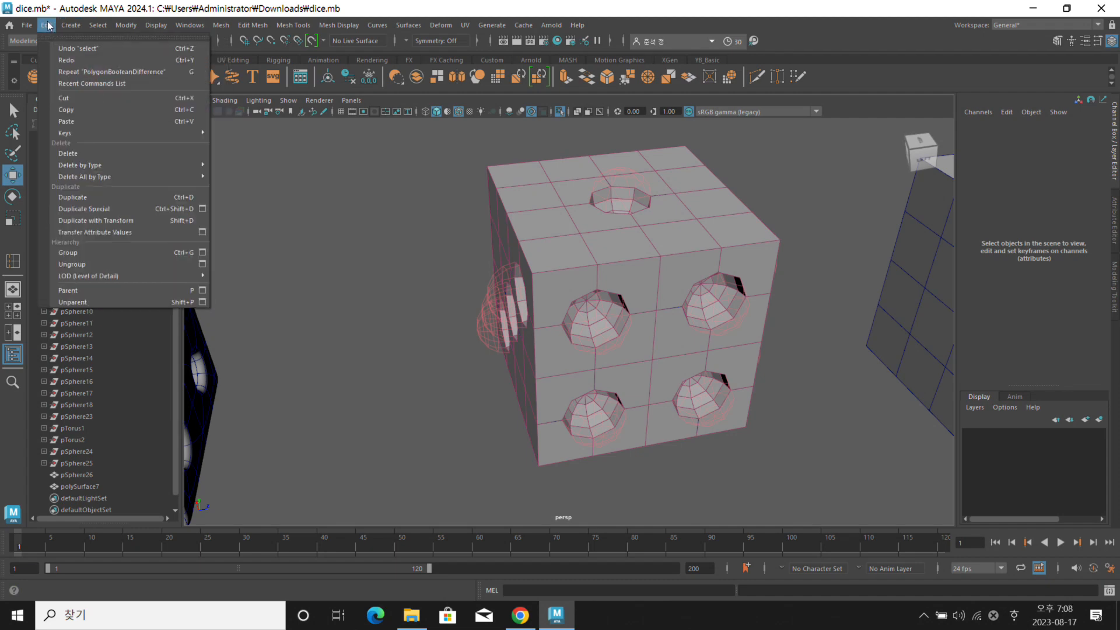
left_click(56, 36)
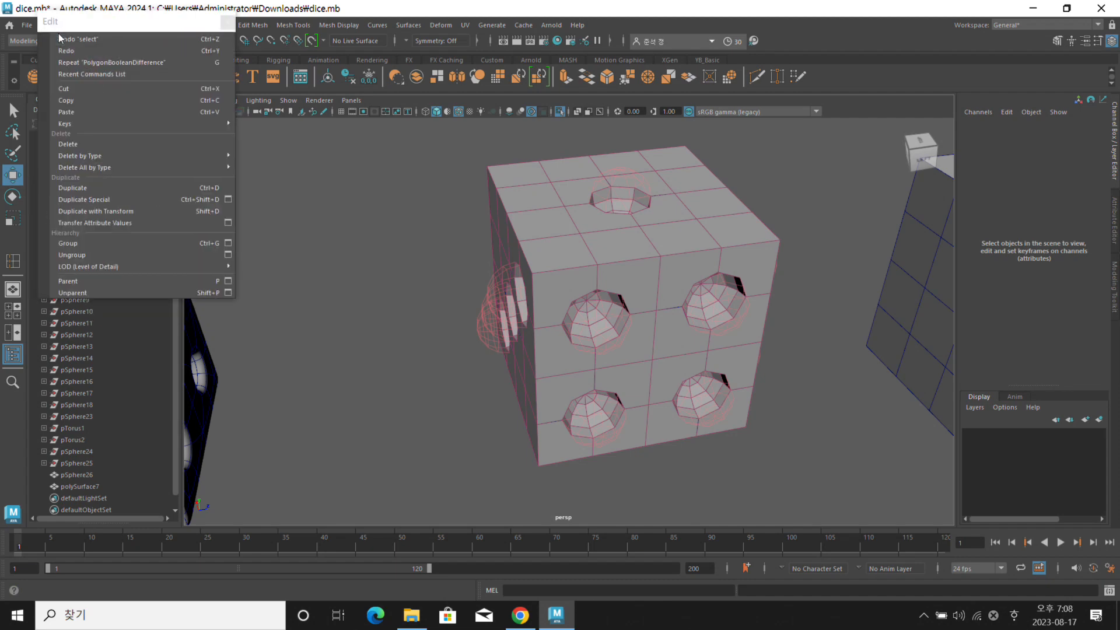
left_click_drag(77, 25, 225, 145)
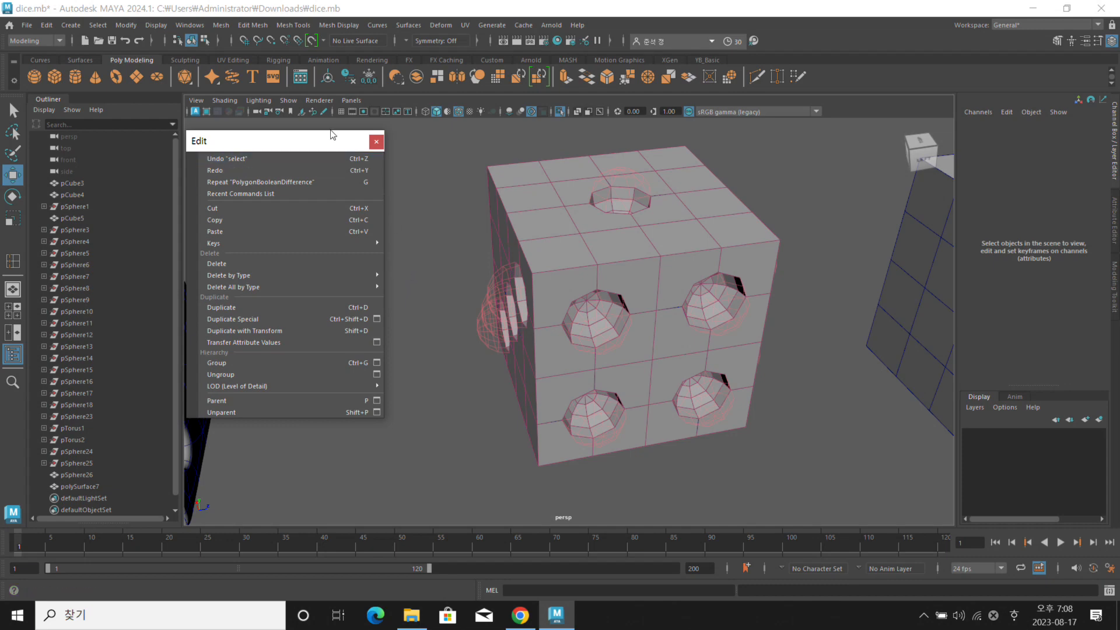
left_click(70, 25)
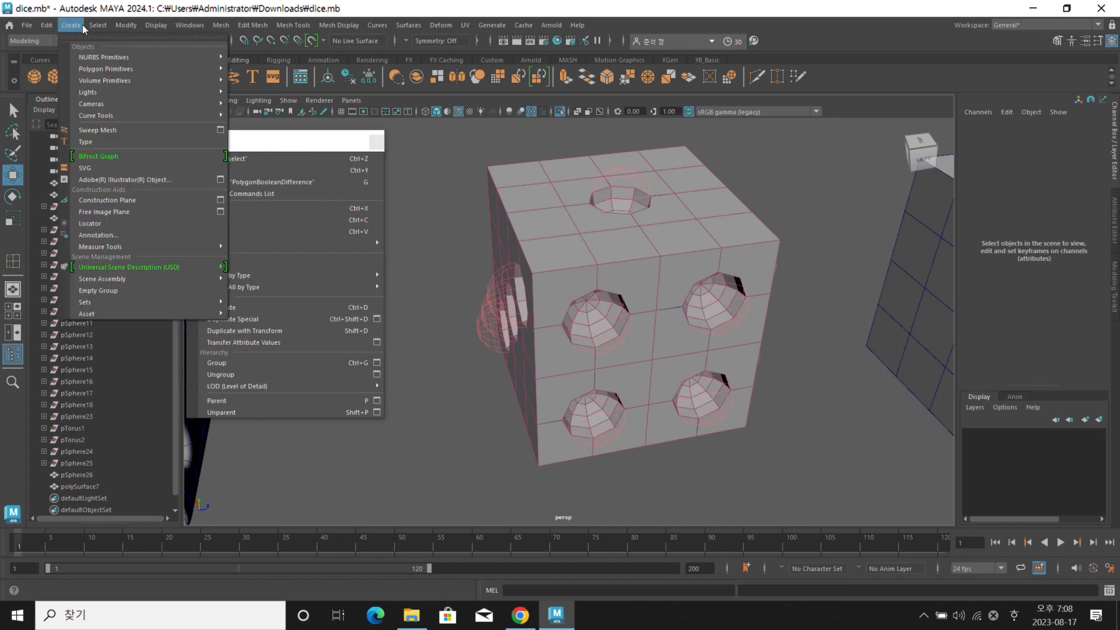
mouse_move(100, 26)
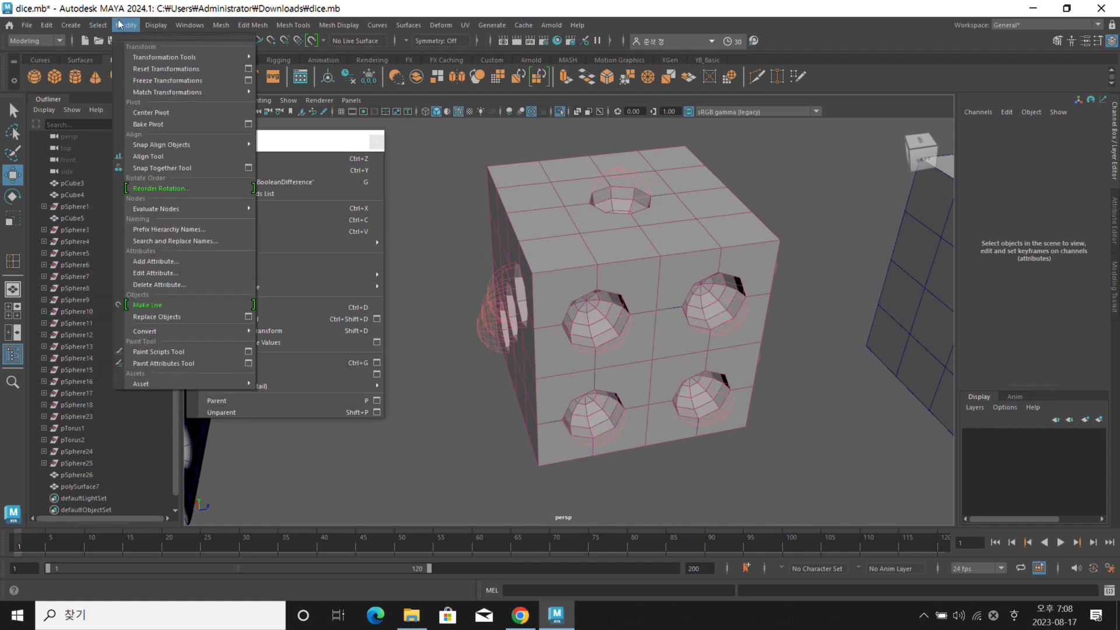
mouse_move(153, 26)
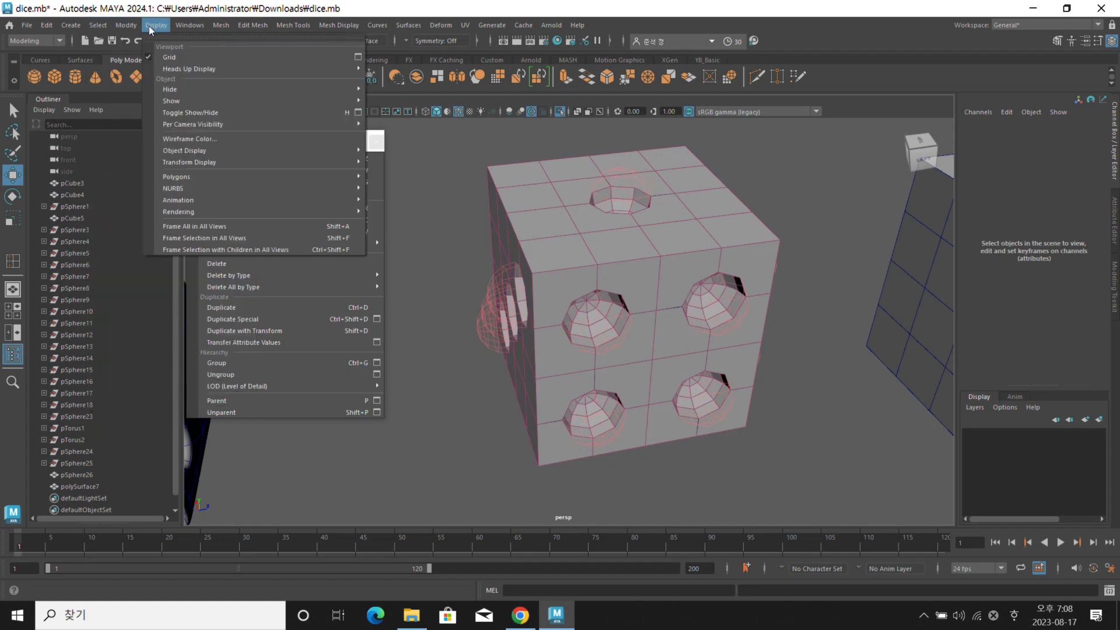
mouse_move(215, 28)
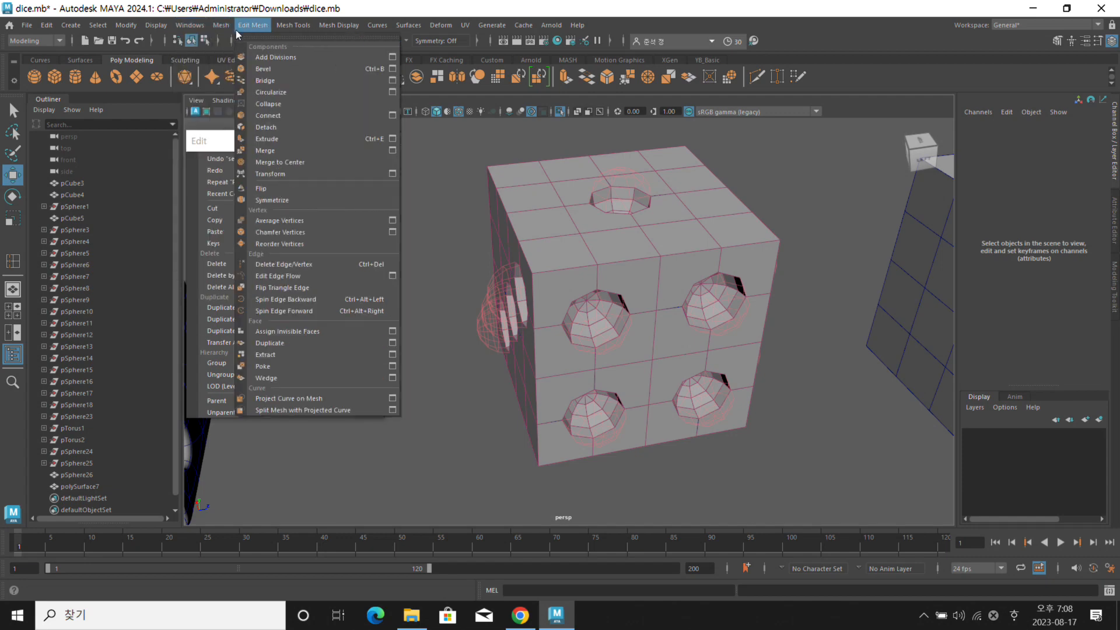
left_click(426, 142)
left_click(379, 143)
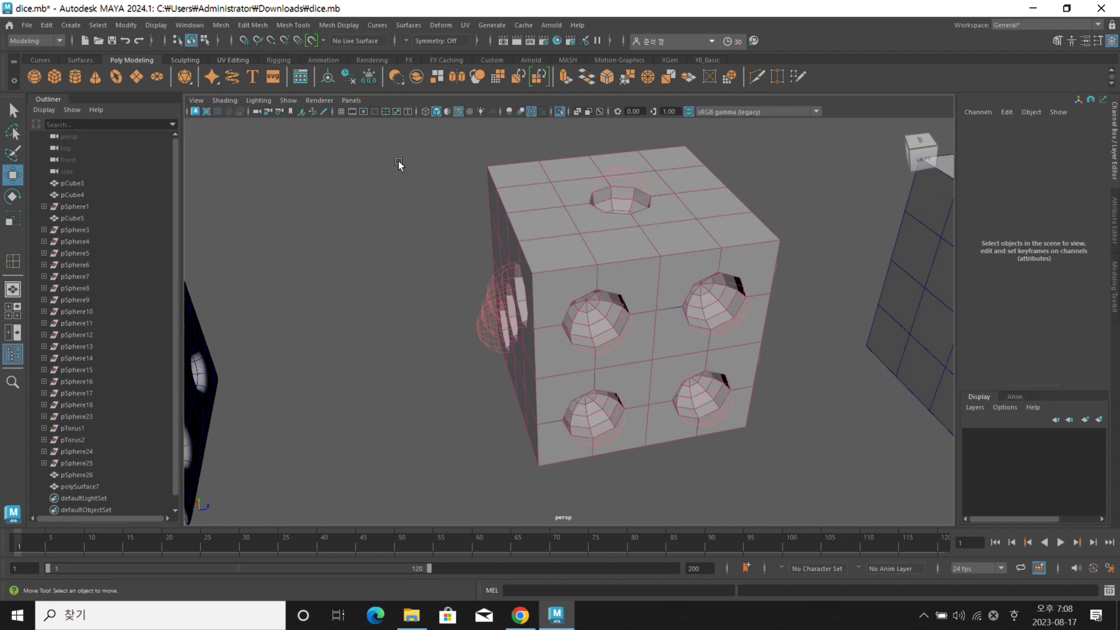
Select the carved die and delete its construction history
left_click(510, 238)
left_click_drag(632, 243, 526, 233, "alt")
middle_click_drag(527, 233, 562, 237, "alt")
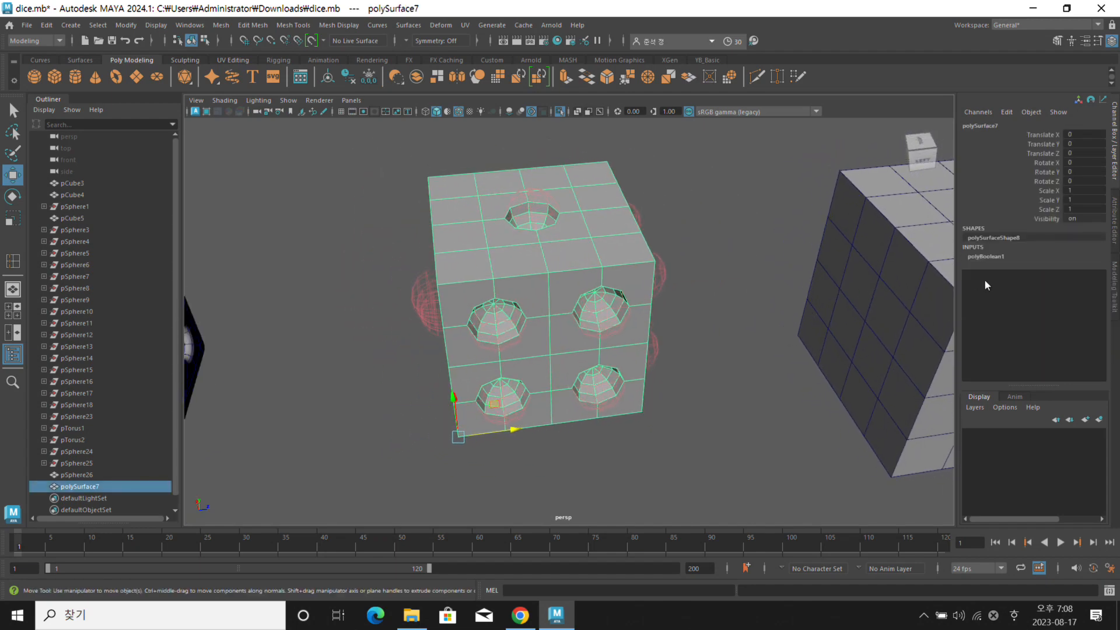
left_click_drag(664, 258, 657, 272, "alt")
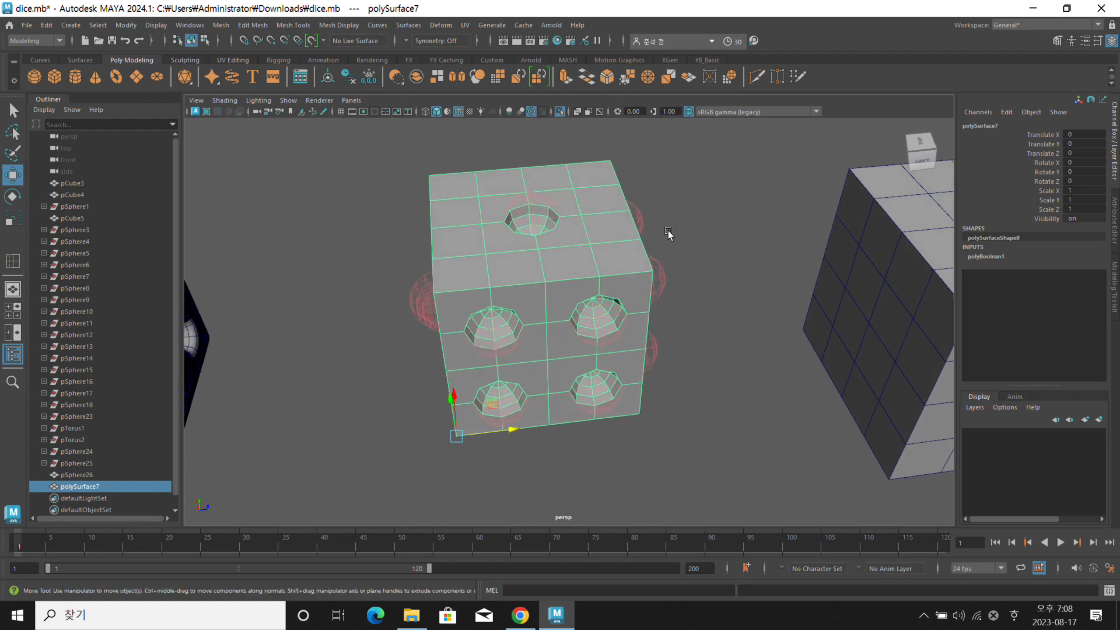
key("alt+shift+d")
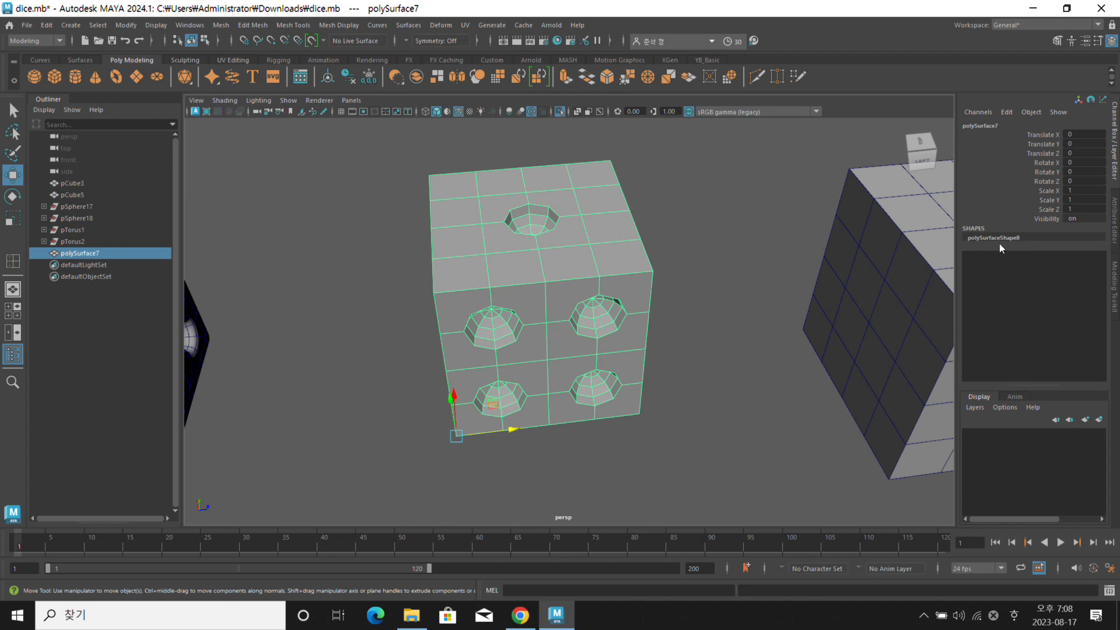
Undo and redo the die's history deletion to compare both states, ending with the deletion undone
key("ctrl+z")
key("shift+z")
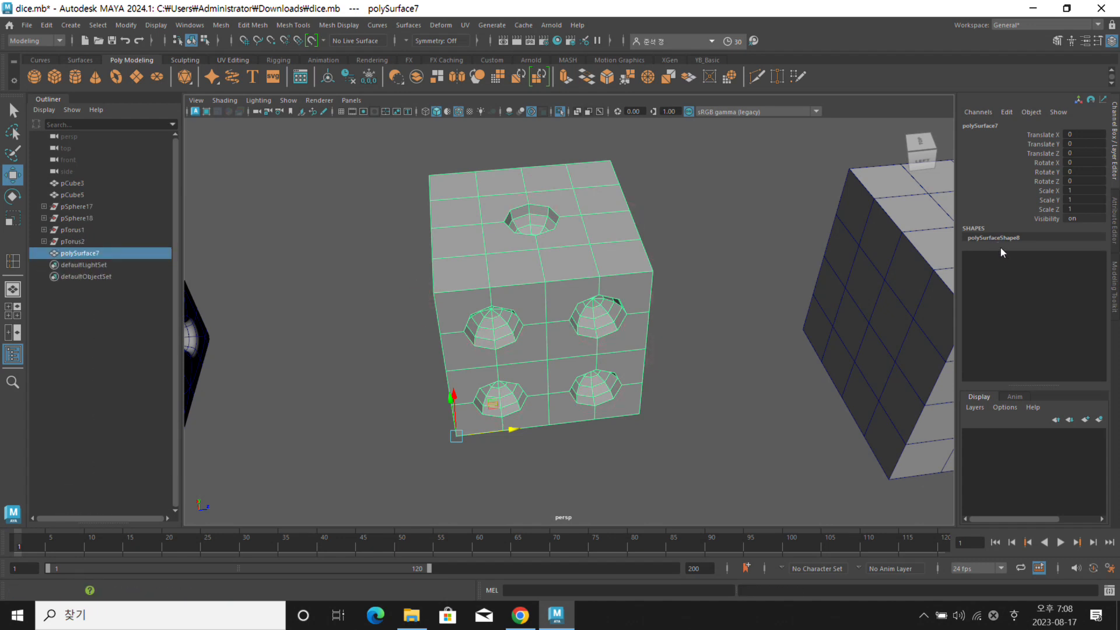
key("ctrl+z")
key("shift+z")
key("ctrl+z")
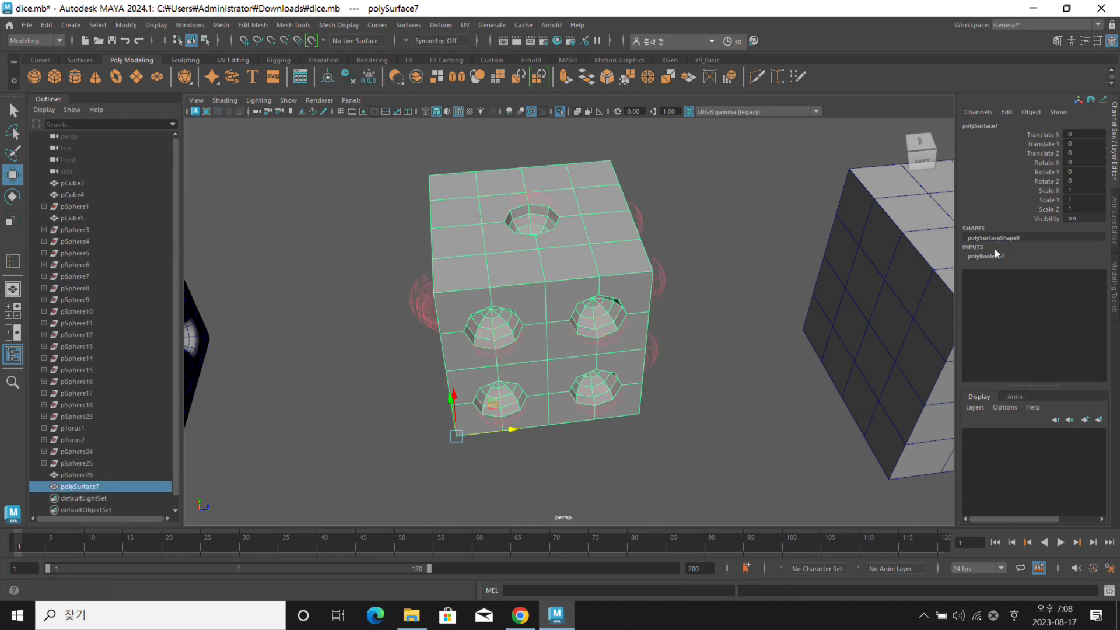
Delete the construction history of the combined pip mesh and of the carved die, and clear the selection
key("ctrl+z")
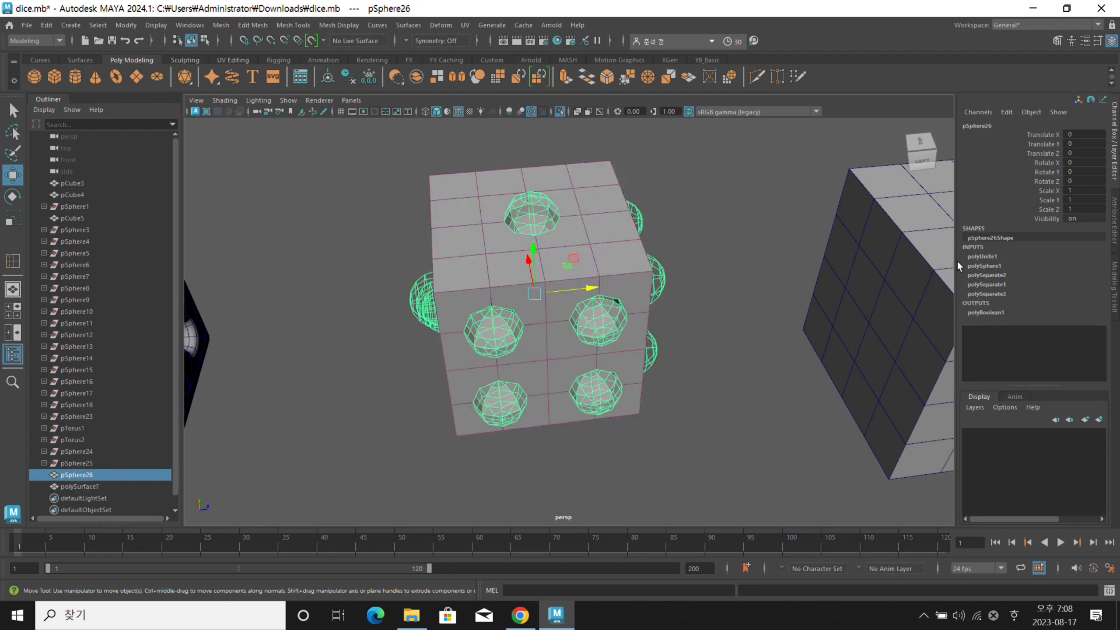
key("ctrl+z")
left_click(592, 225)
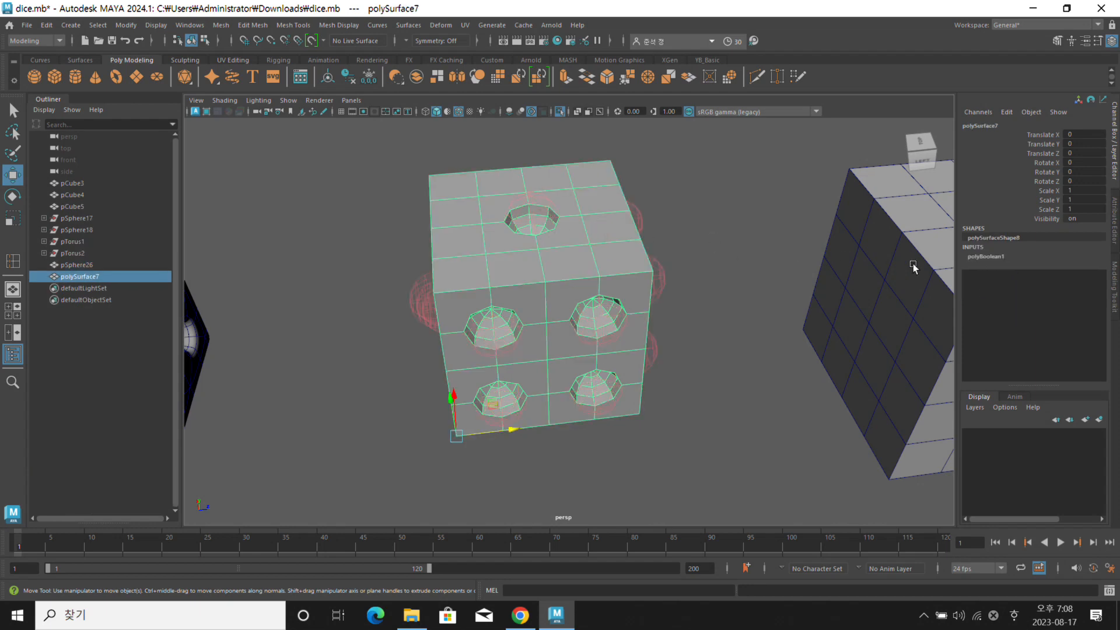
key("alt+shift+d")
left_click(761, 278)
Examine the carved die from all sides and up close, checking the pip recesses and surrounding edges
left_click_drag(660, 280, 671, 241, "alt")
middle_click_drag(572, 268, 582, 265, "alt")
left_click_drag(583, 264, 607, 240, "alt")
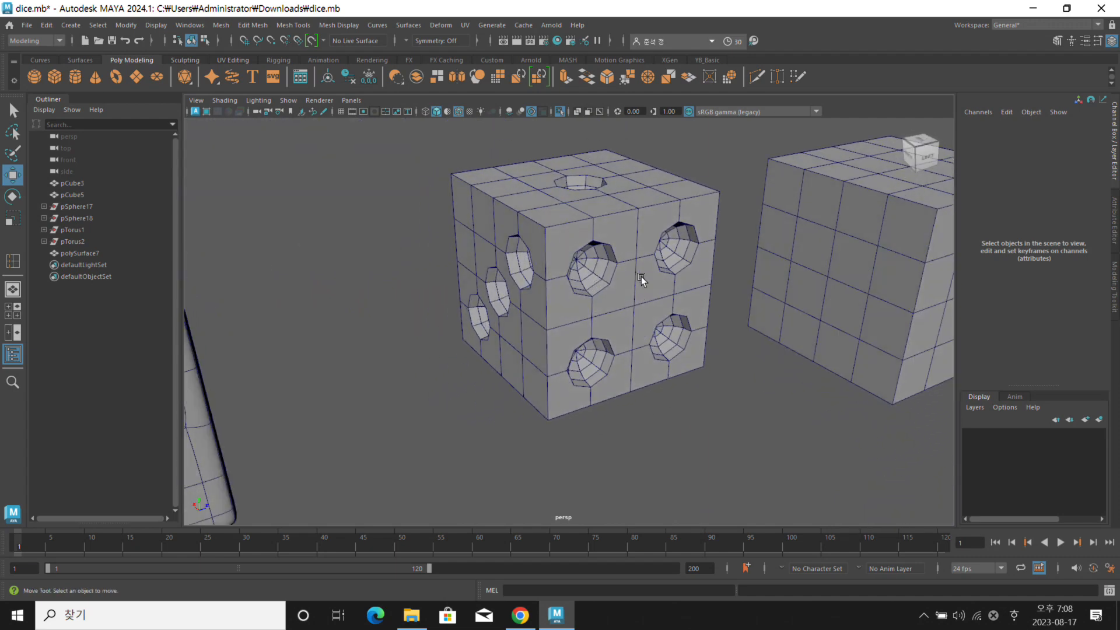
mouse_move(657, 278)
left_mouse_down("alt")
mouse_move(624, 249)
mouse_move(669, 266)
left_mouse_up("alt")
left_click(653, 257)
left_click(733, 239)
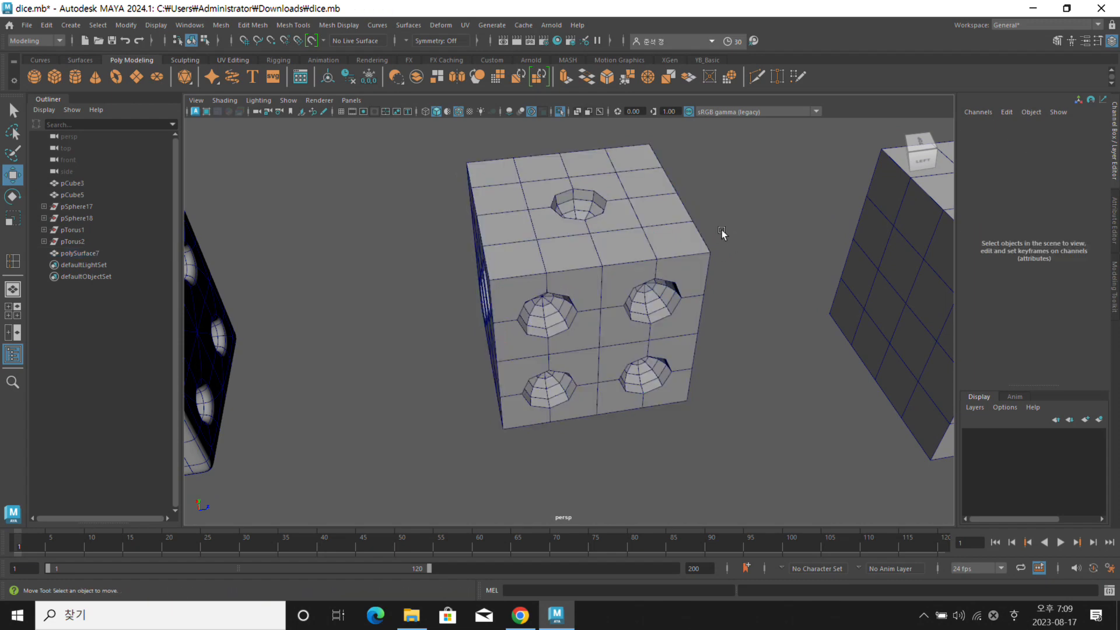
right_click_drag(738, 263, 610, 278, "alt")
left_click_drag(611, 279, 655, 257, "alt")
right_click_drag(656, 256, 889, 330, "alt")
left_click_drag(739, 293, 675, 325, "alt")
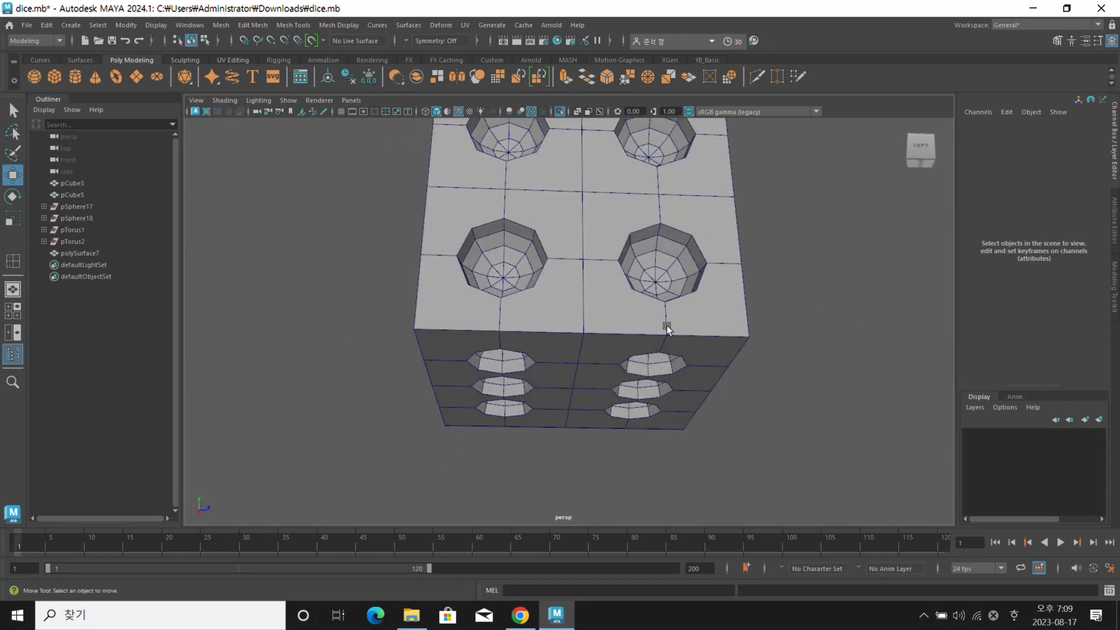
left_click_drag(606, 190, 583, 268, "alt")
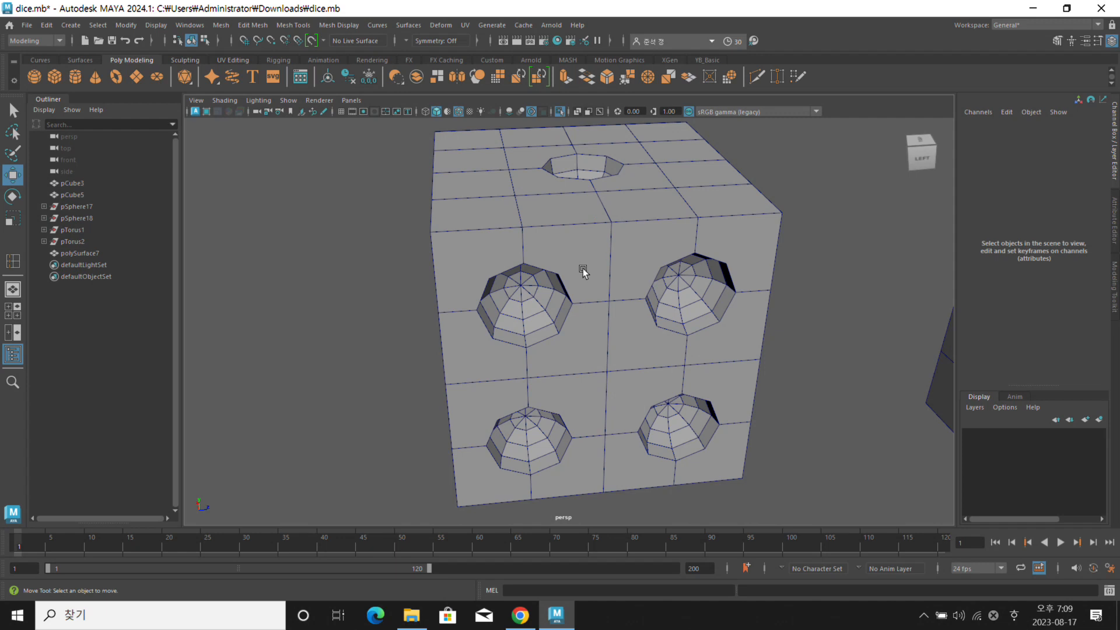
left_click_drag(589, 269, 612, 261, "alt")
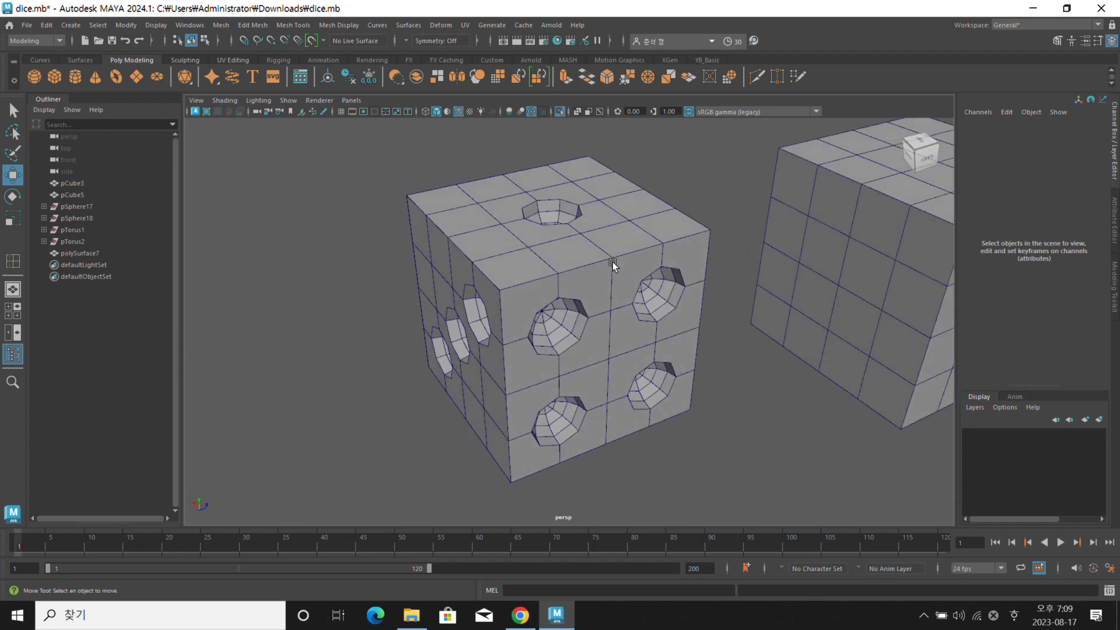
left_click_drag(612, 267, 600, 269, "alt")
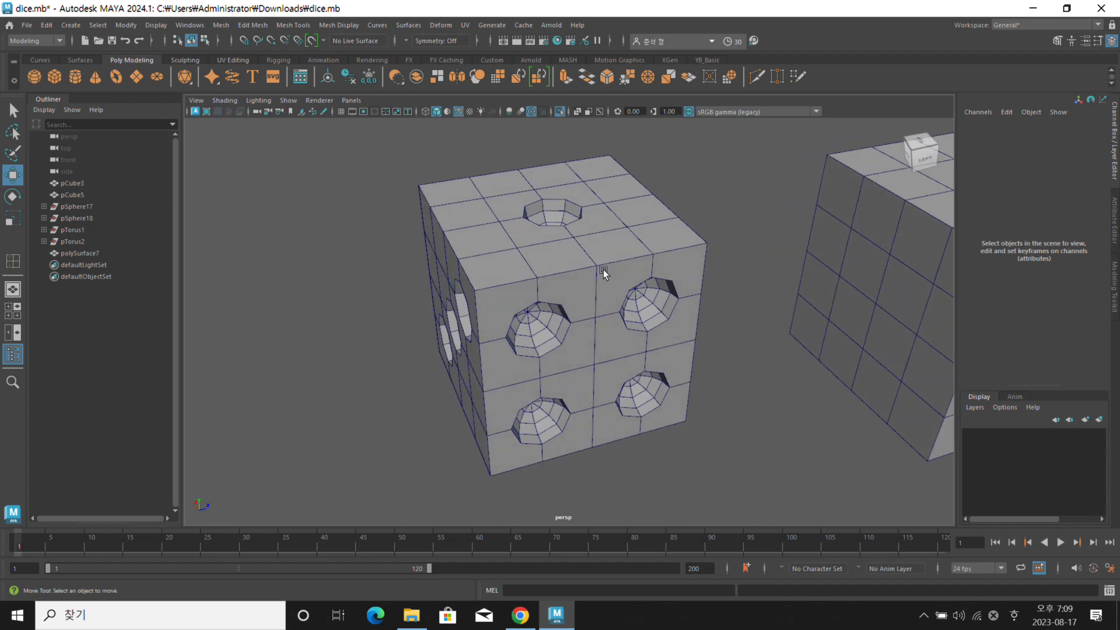
left_click_drag(598, 257, 562, 265, "alt")
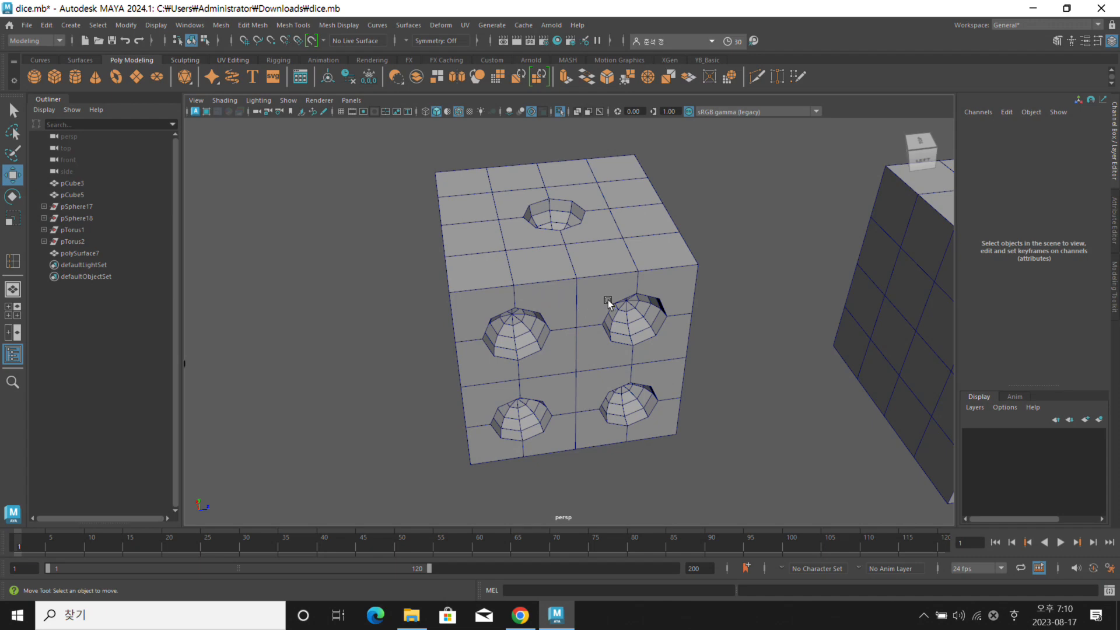
left_click_drag(600, 317, 524, 283, "alt")
Inspect the die's individual faces around the upper pips of the four-pip side in face mode
left_click(585, 275)
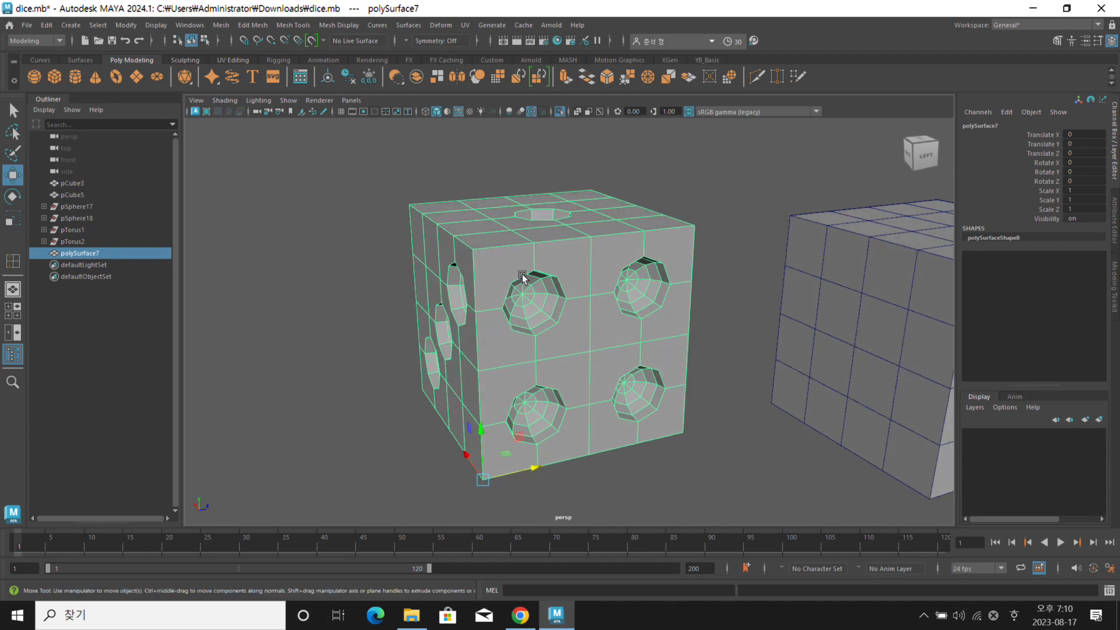
left_click_drag(596, 313, 602, 313, "alt")
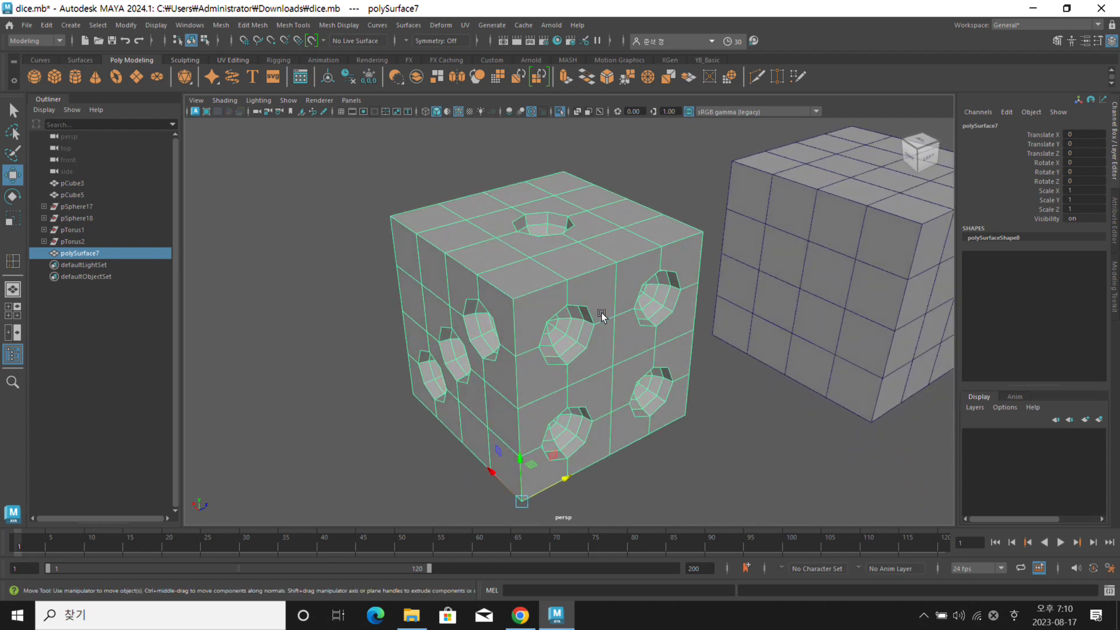
left_click_drag(601, 312, 489, 314, "alt")
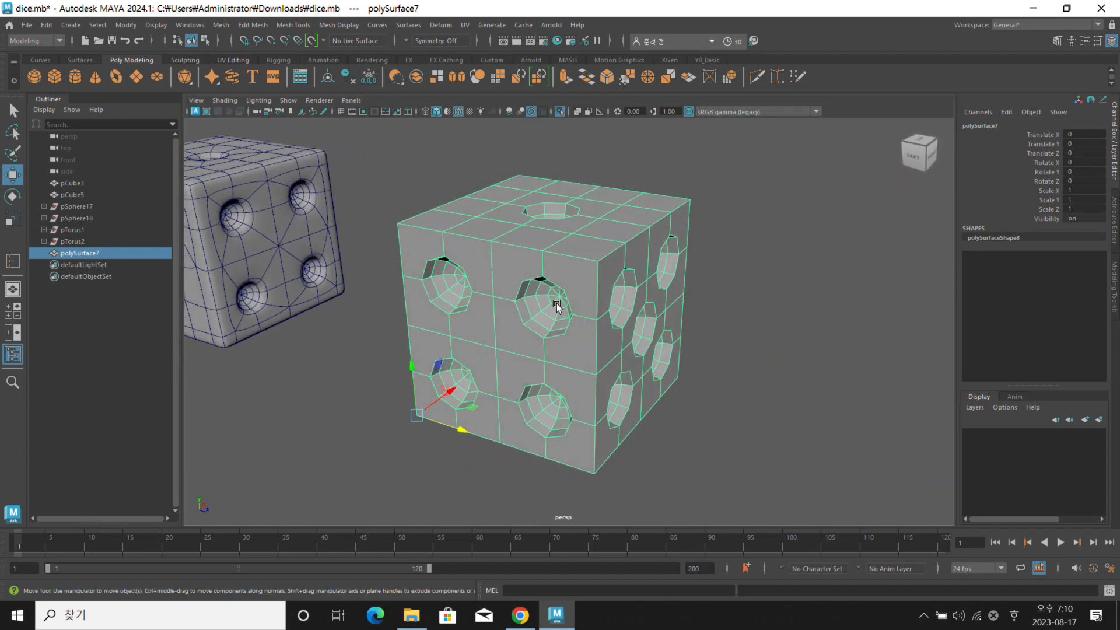
left_click_drag(557, 306, 513, 200, "alt")
right_click_drag(513, 200, 507, 194)
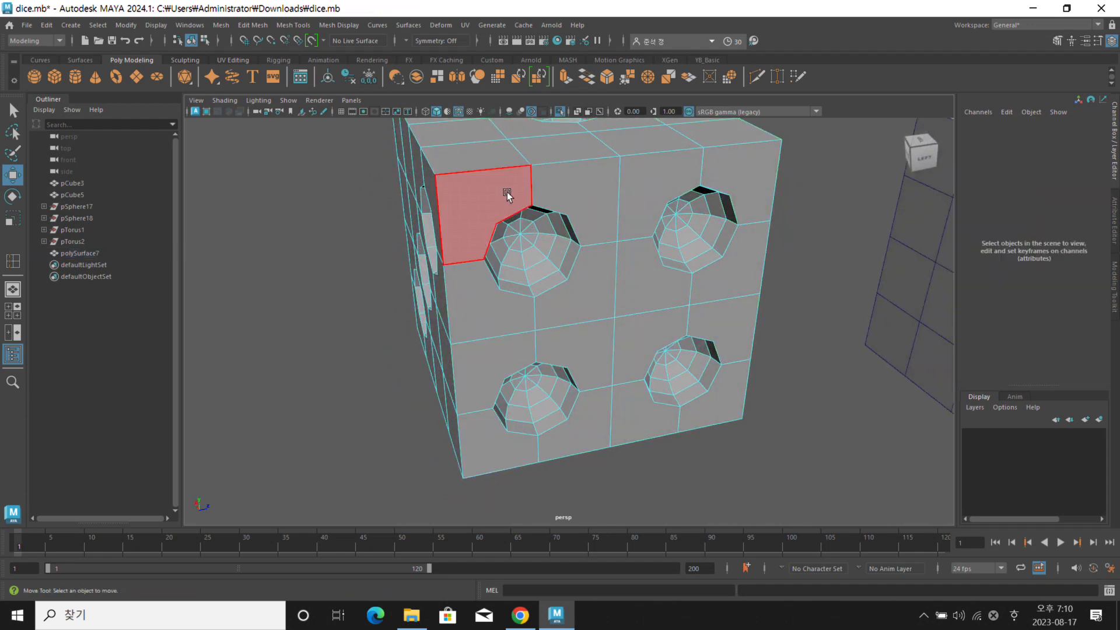
left_click(507, 194)
left_click(599, 197)
left_click(595, 275)
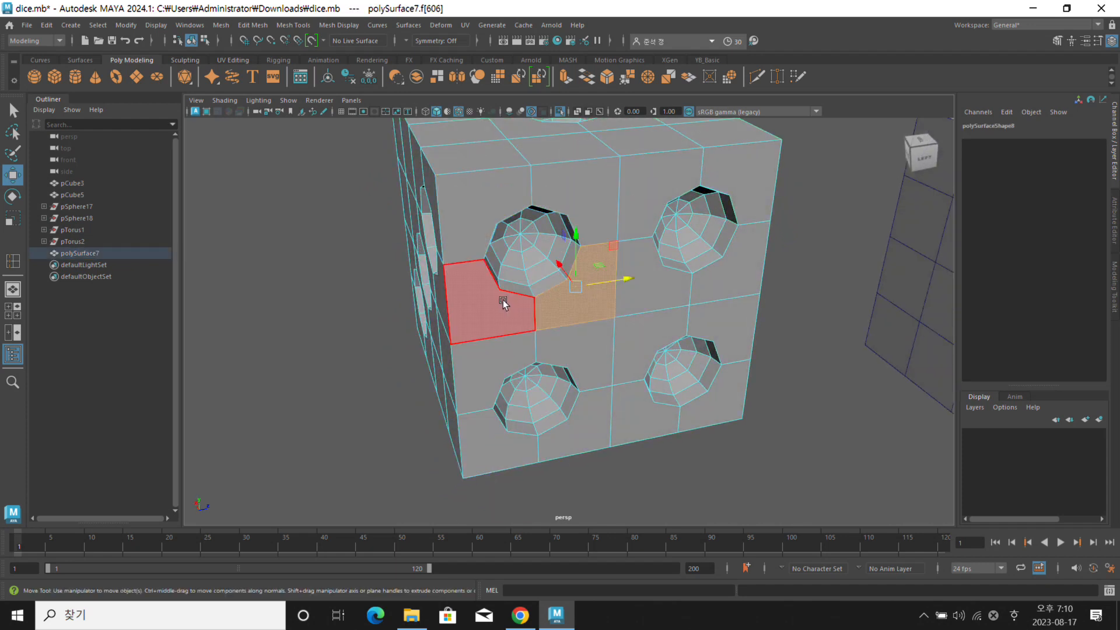
left_click(604, 211)
left_click_drag(665, 211, 634, 174, "alt")
left_click(725, 173)
left_click_drag(726, 173, 787, 210, "alt")
left_click(787, 210)
Select the edges bounding the upper-left corner face of the four-pip side to count its sides
left_click_drag(458, 242, 430, 168, "alt")
mouse_move(430, 167)
right_mouse_down()
mouse_move(437, 175)
mouse_move(436, 158)
right_mouse_up()
left_click(406, 181)
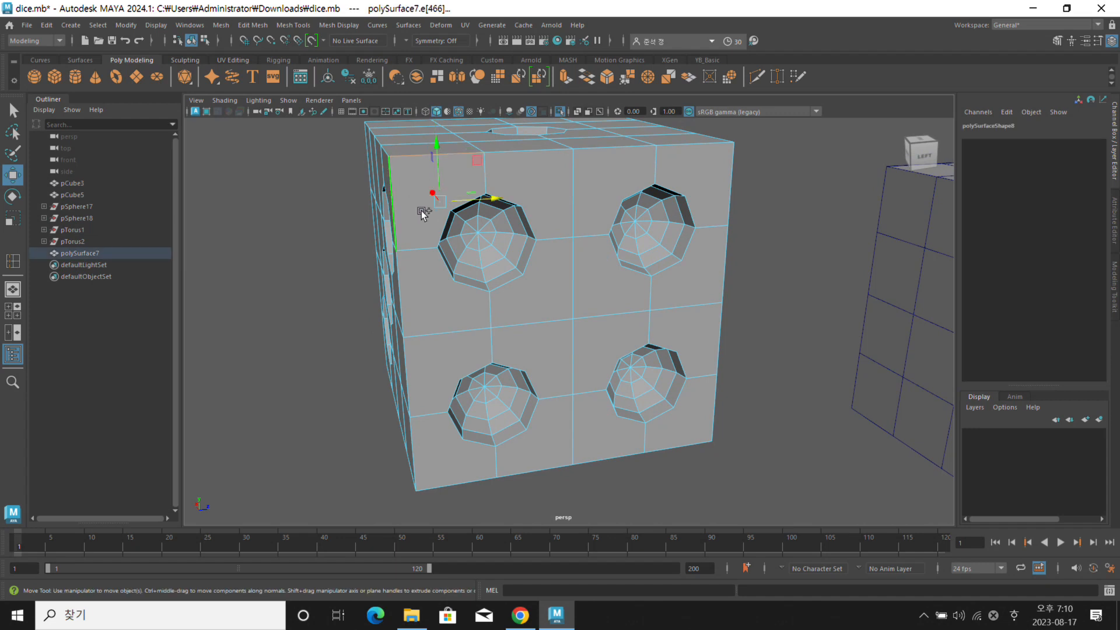
left_click(425, 246, "shift")
left_click(438, 235, "shift")
left_click(460, 207, "shift")
left_click(487, 185, "shift")
Try pulling the upper-left corner face of the four-pip side away from the die, and undo the move
right_click_drag(424, 167, 426, 182)
left_click(409, 200)
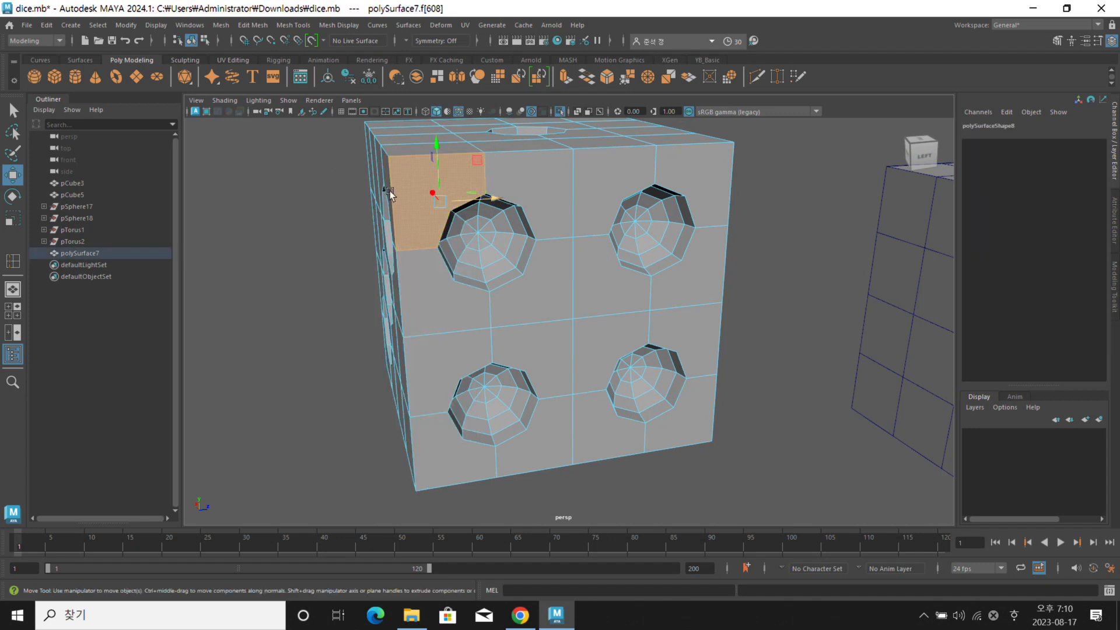
scroll(409, 202, "up", 2)
middle_click_drag(415, 219, 430, 236, "alt")
left_click_drag(427, 207, 454, 246, "alt")
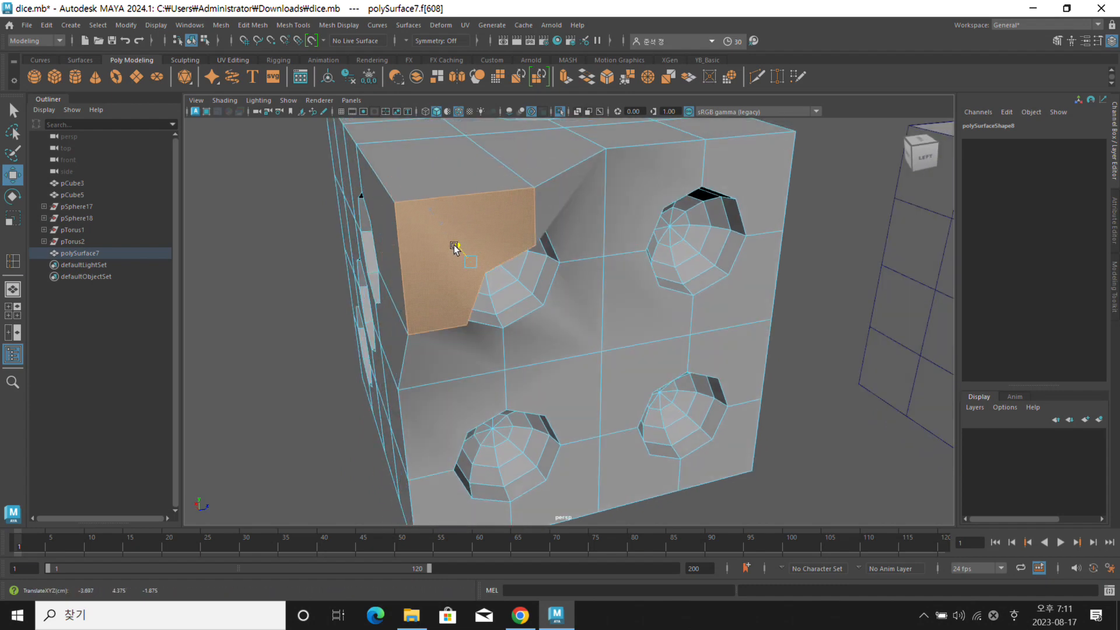
scroll(589, 233, "down", 5)
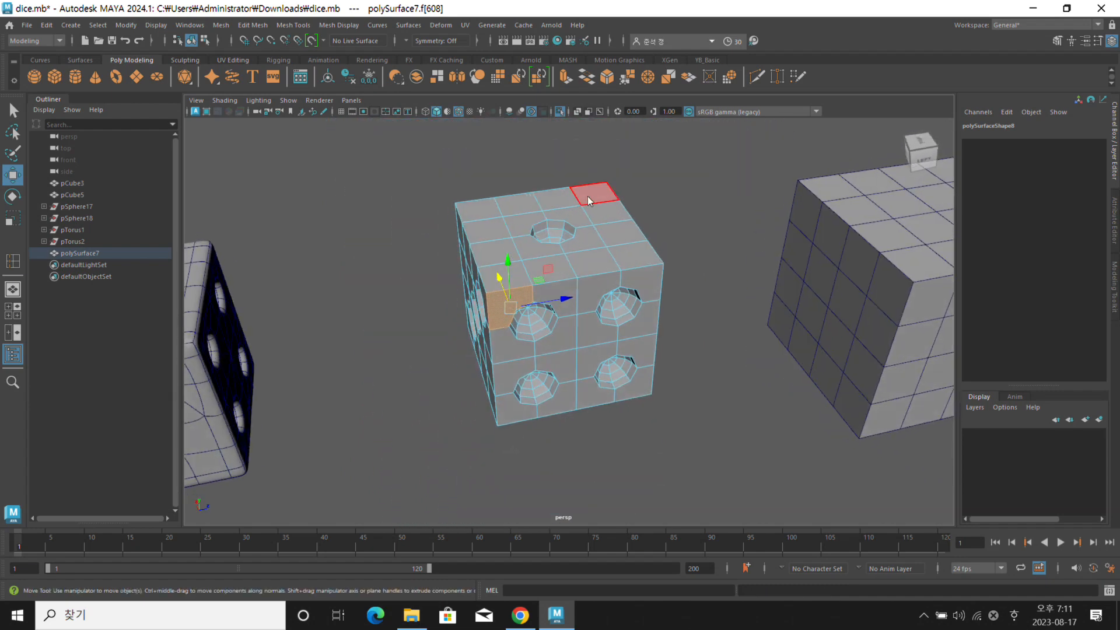
Examine the four-pip side and adjoining faces of the die from several angles in object mode
right_click_drag(589, 201, 613, 188)
left_click_drag(592, 235, 601, 215, "alt")
left_click_drag(570, 280, 553, 274, "alt")
right_click_drag(553, 274, 648, 287, "alt")
left_click_drag(550, 258, 733, 230, "alt")
left_click(751, 229)
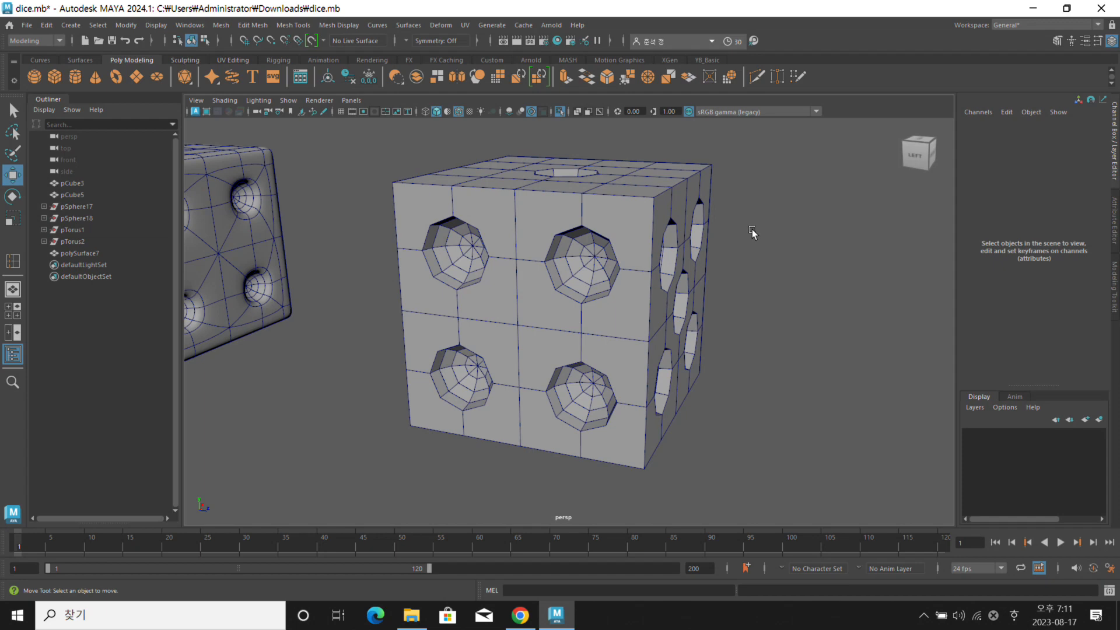
left_click_drag(610, 235, 612, 239, "alt")
Select the faces surrounding the single pip on the one-pip side in face mode to inspect its grid
right_click_drag(611, 238, 613, 266)
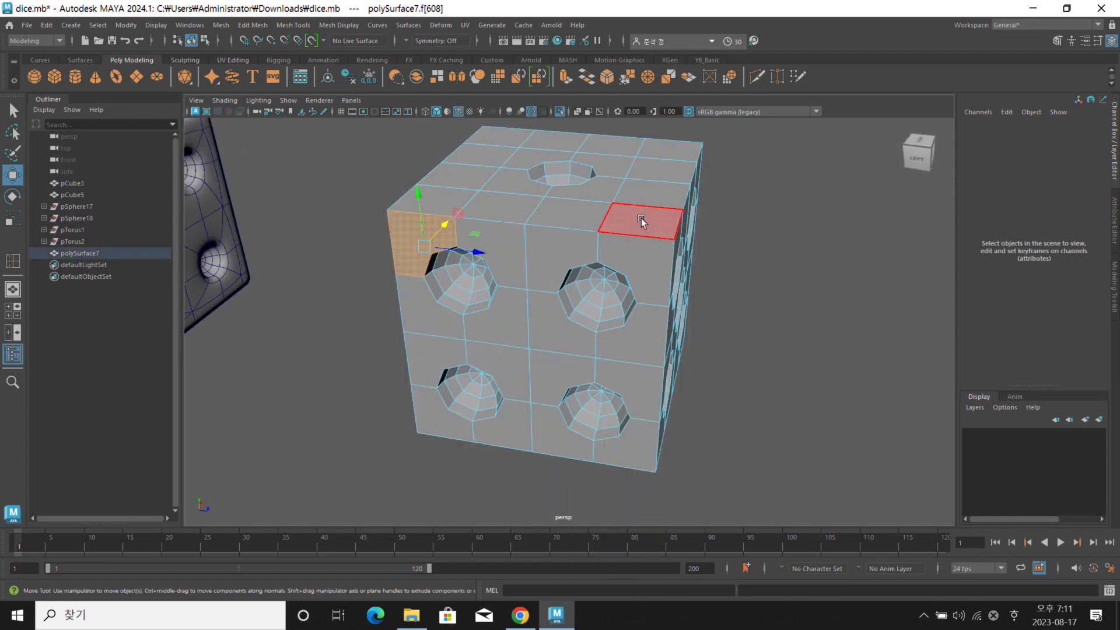
left_click(642, 220)
left_click(673, 153, "shift")
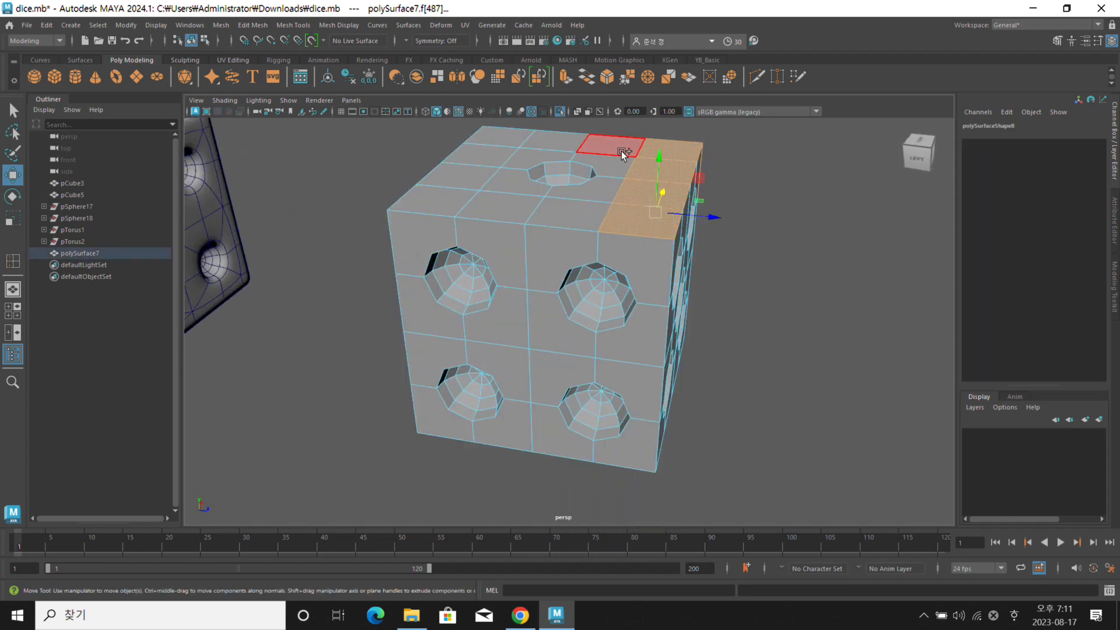
left_click(619, 150, "shift")
left_click(561, 144, "shift")
left_click(502, 140, "shift")
left_click(454, 192, "shift")
left_click(493, 203, "shift")
left_click(508, 183, "shift")
left_click(530, 156, "shift")
left_click(623, 162, "shift")
Inspect individual faces beside the single pip by selecting them one at a time
left_click_drag(636, 190, 653, 208, "alt")
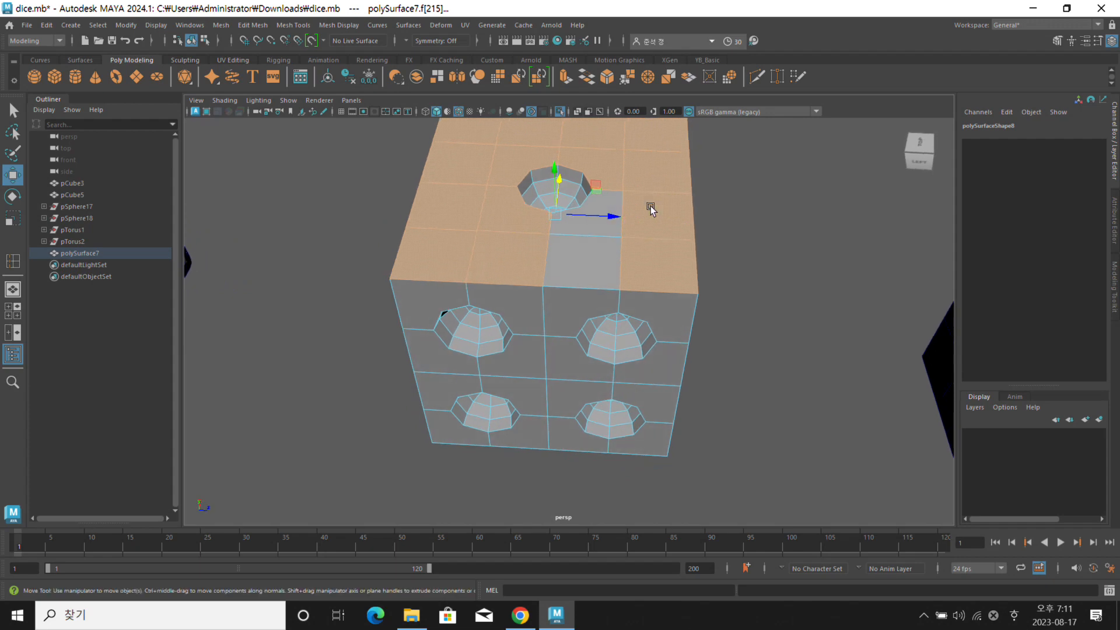
left_click(608, 223)
left_click(607, 242, "shift")
left_click(518, 240)
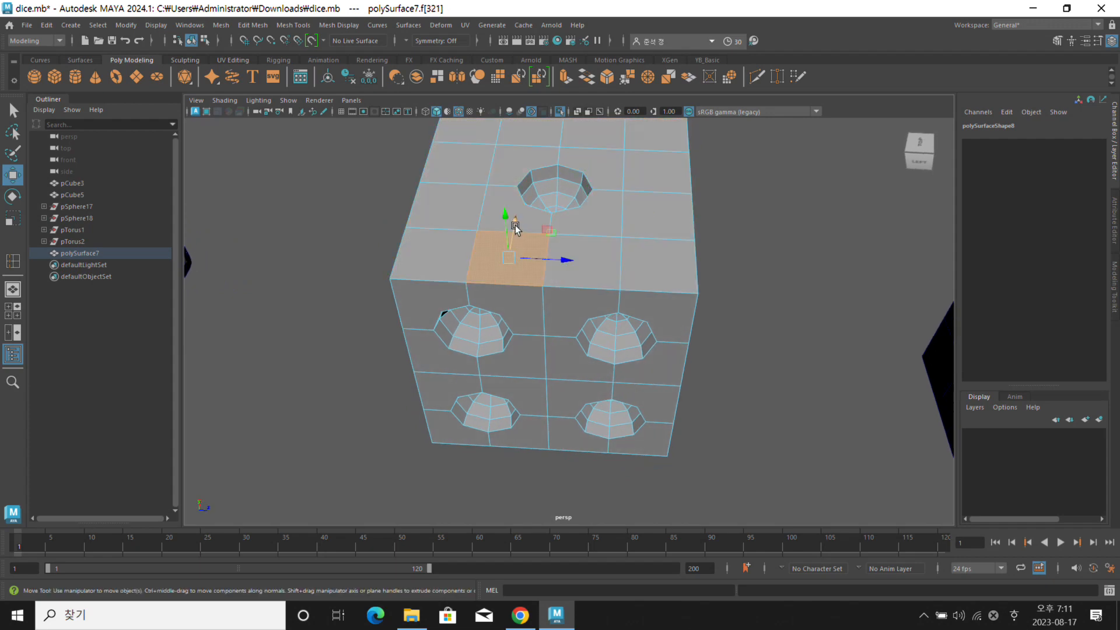
left_click(512, 216)
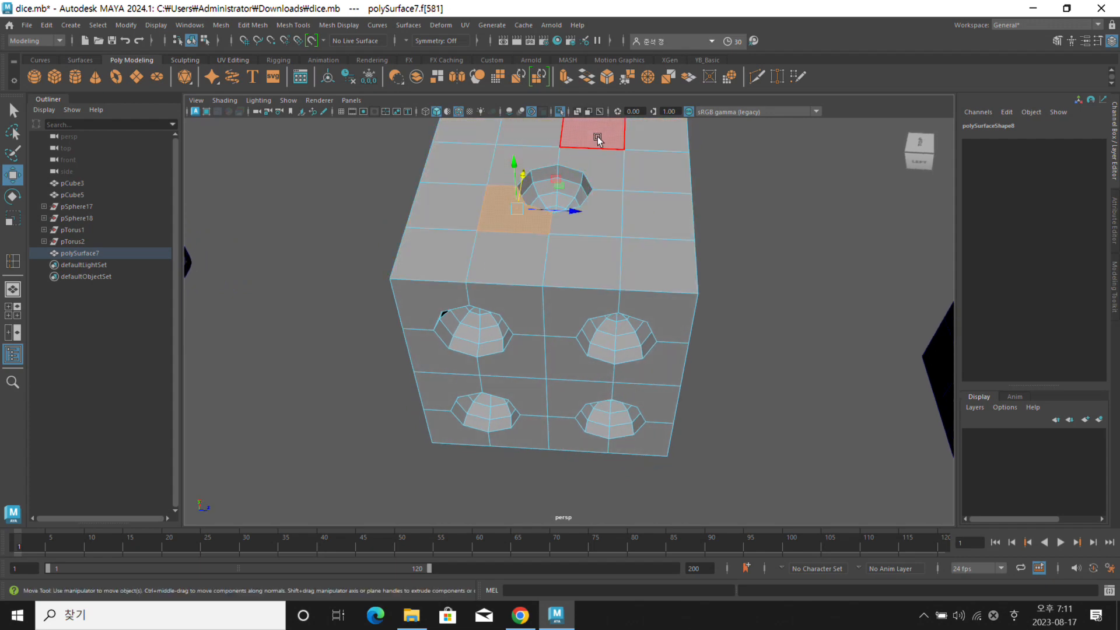
left_click(701, 200)
Multi-Cut an edge from the four-pip side's upper-left corner to the nearest rim vertex of the upper-left pip
scroll(701, 193, "up", 1)
right_click_drag(688, 177, 776, 141)
left_click_drag(777, 141, 720, 168, "alt")
left_click(615, 166)
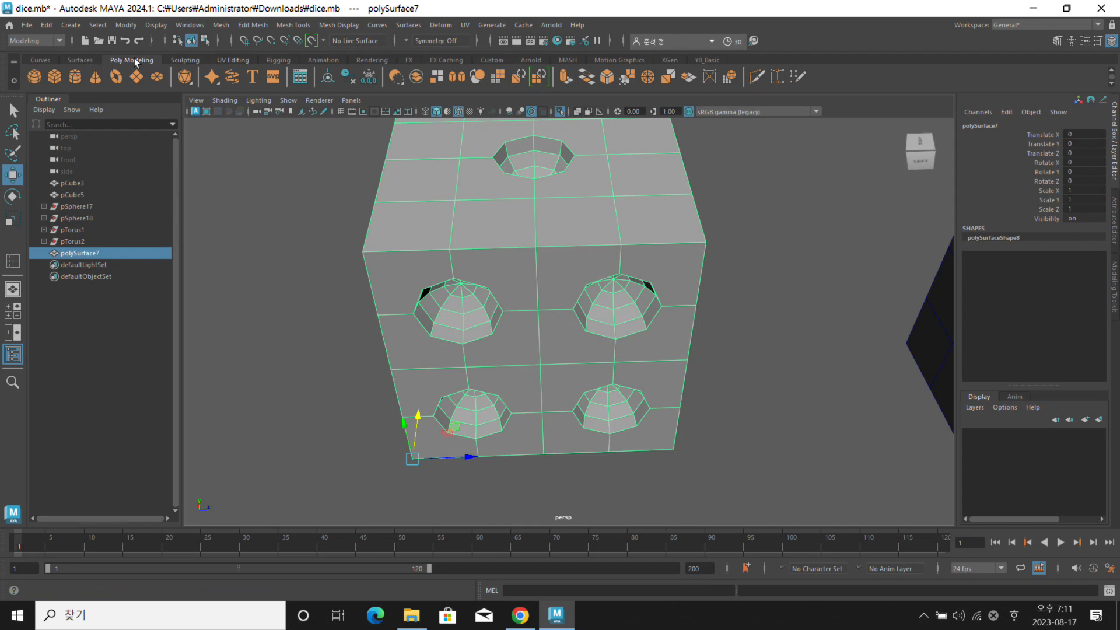
left_click(757, 76)
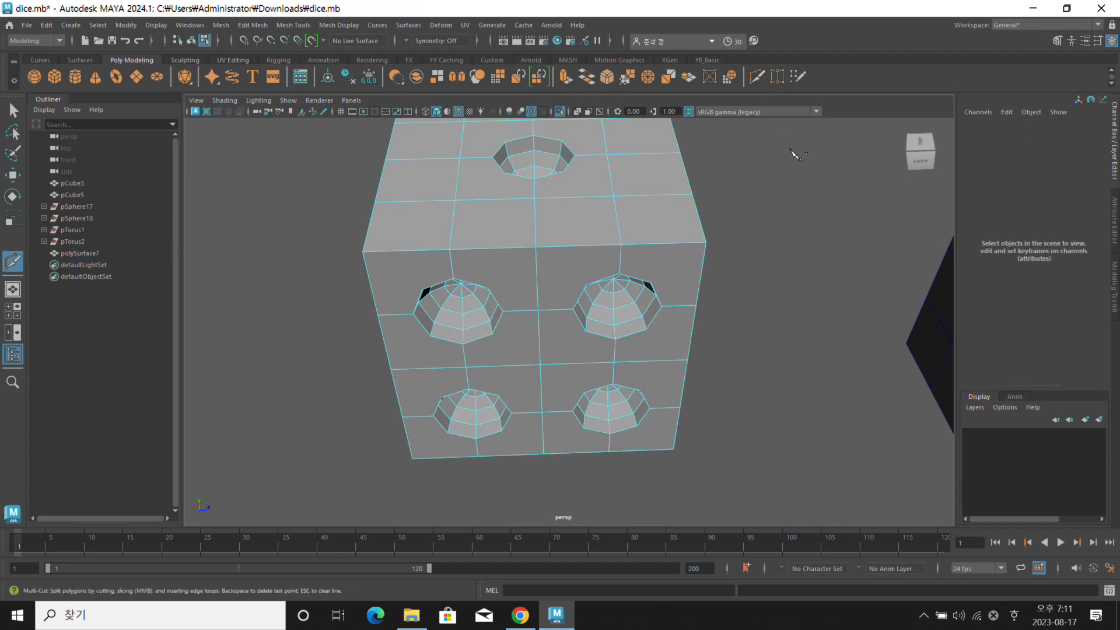
left_click_drag(475, 282, 458, 259, "alt")
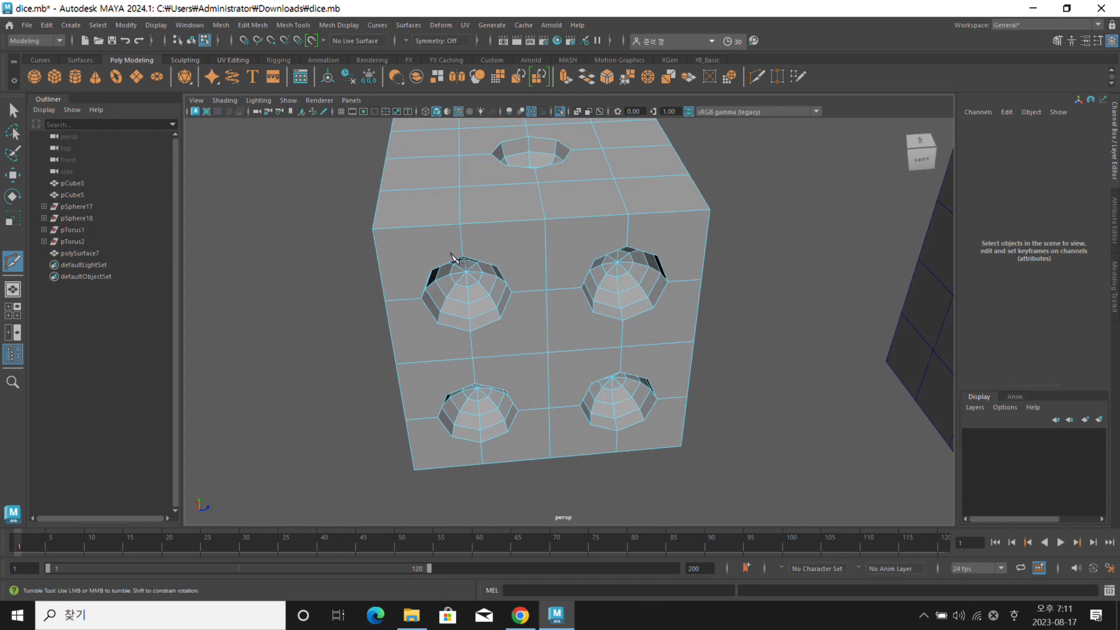
left_click_drag(432, 281, 500, 250, "alt")
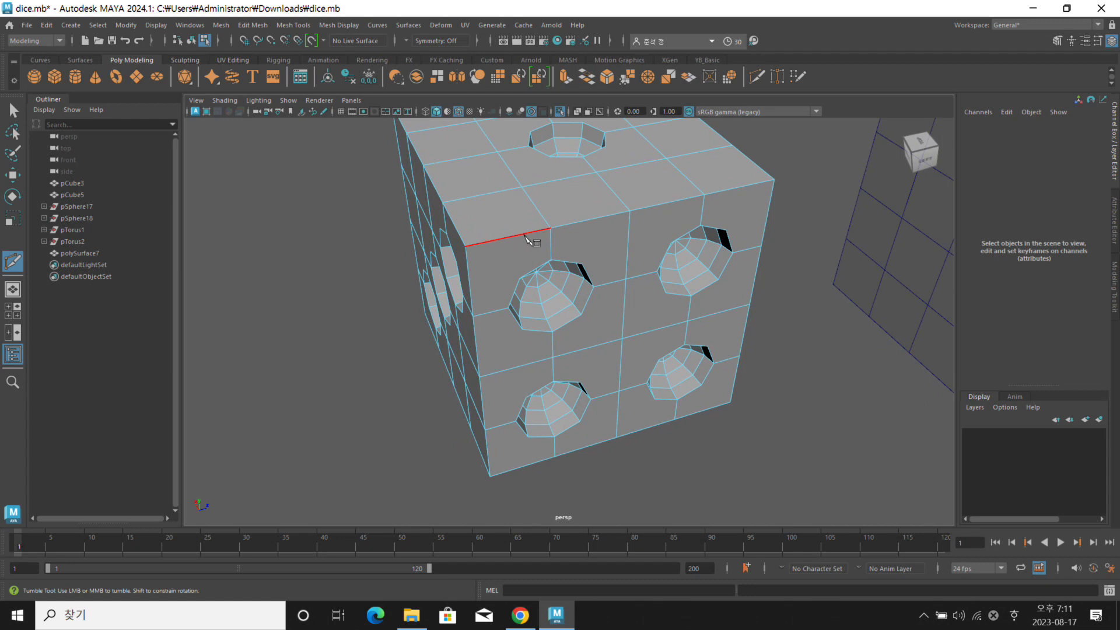
left_click(523, 234)
left_click_drag(512, 235, 417, 244)
left_click_drag(271, 229, 384, 222, "alt")
middle_click_drag(385, 223, 399, 238, "alt")
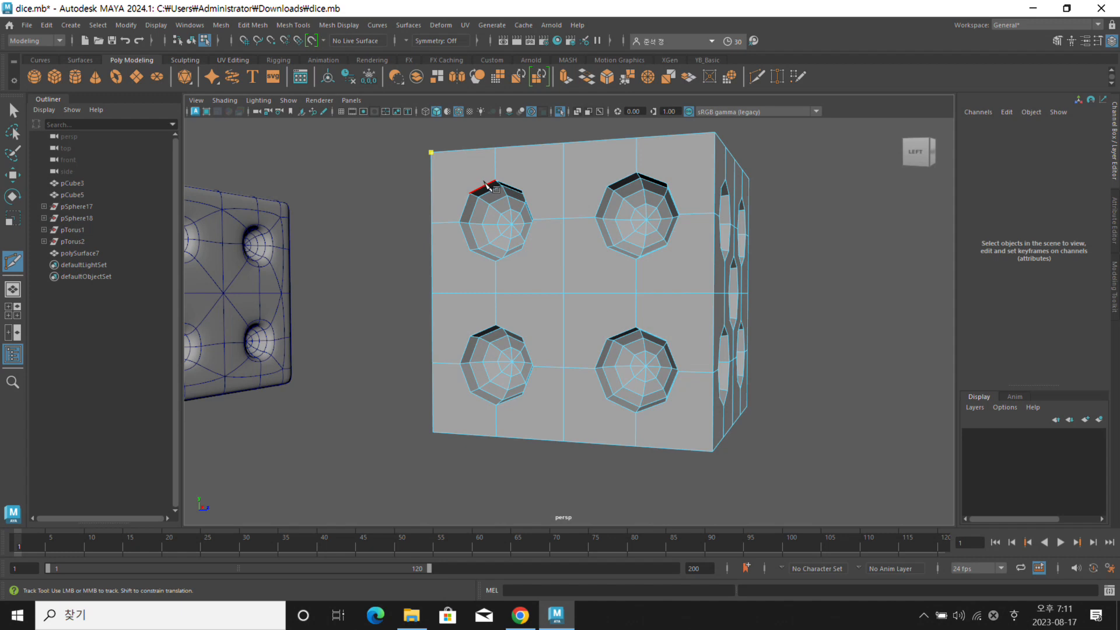
left_click(469, 193)
left_click_drag(353, 178, 275, 158, "alt")
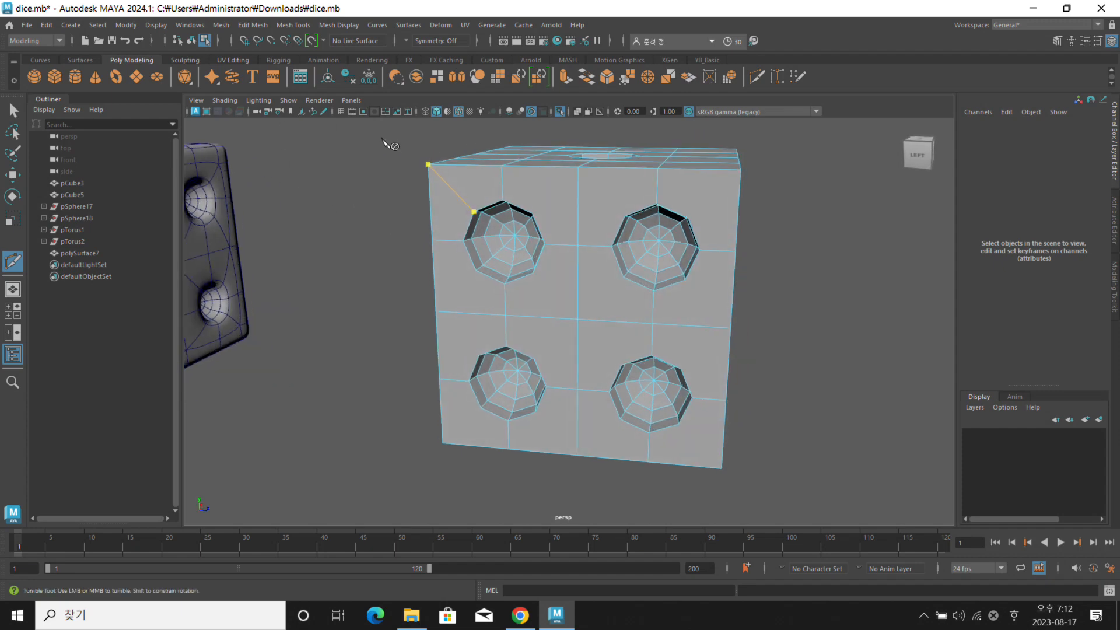
key("Return")
Select the faces on either side of the new diagonal cut on the four-pip side to check their shapes
left_click_drag(378, 214, 413, 228, "alt")
key("q")
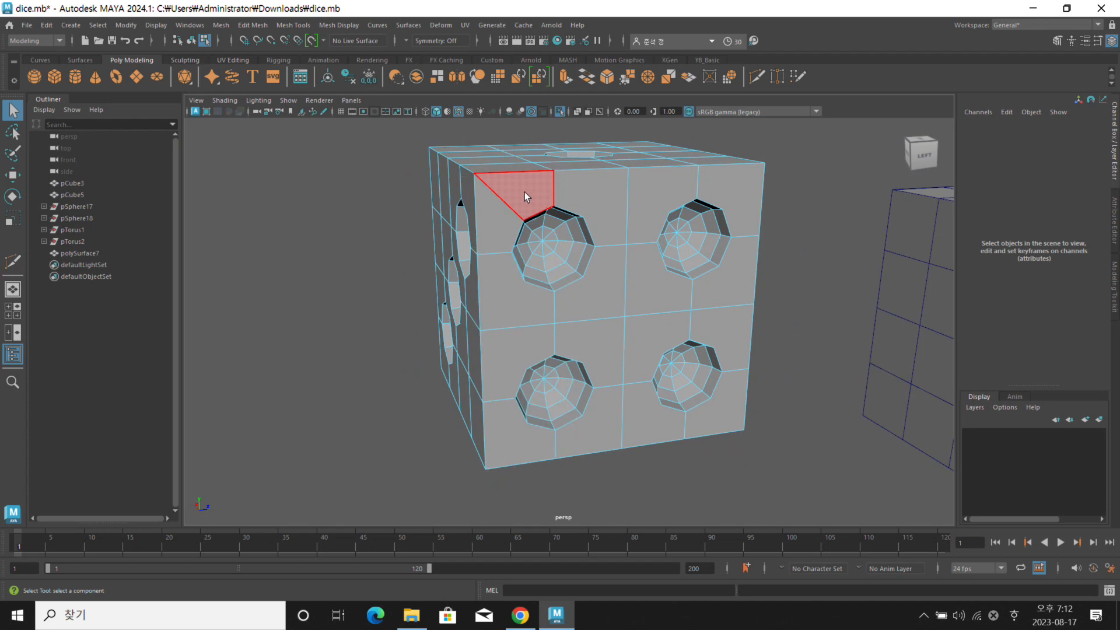
left_click(526, 190)
left_click(498, 217)
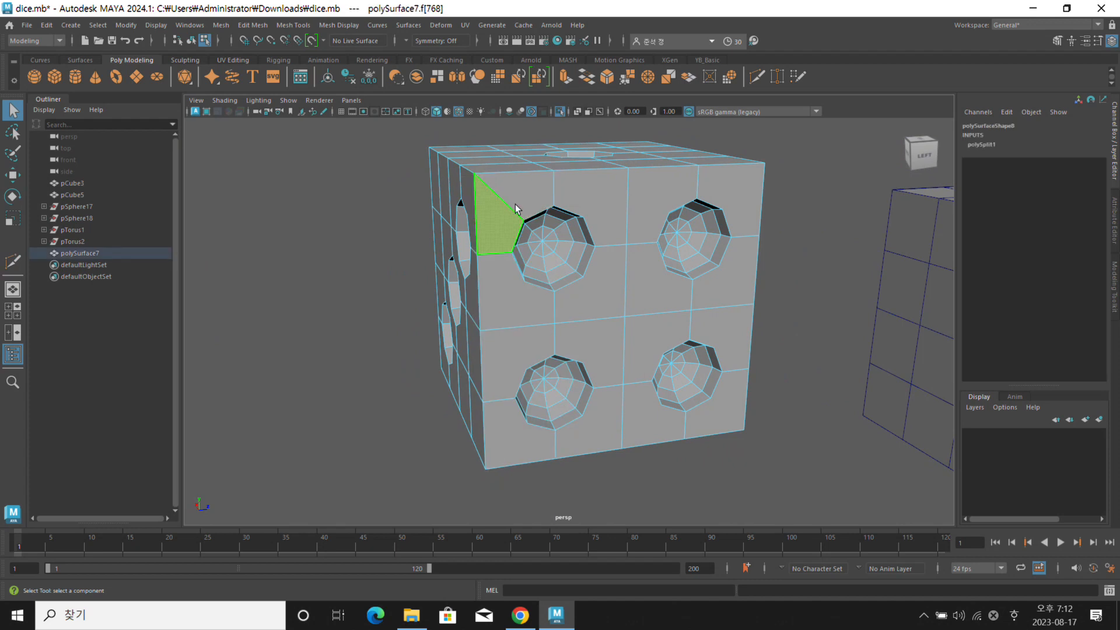
left_click(527, 191)
left_click(497, 222, "shift")
left_click(527, 192, "ctrl")
left_click(538, 191)
Multi-Cut diagonal edges on the one-pip side joining the two upper grid corners to the pip's nearest rim vertices
left_click_drag(502, 215, 450, 215, "alt")
double_click(419, 196)
left_click_drag(587, 217, 608, 232, "alt")
left_click(579, 230)
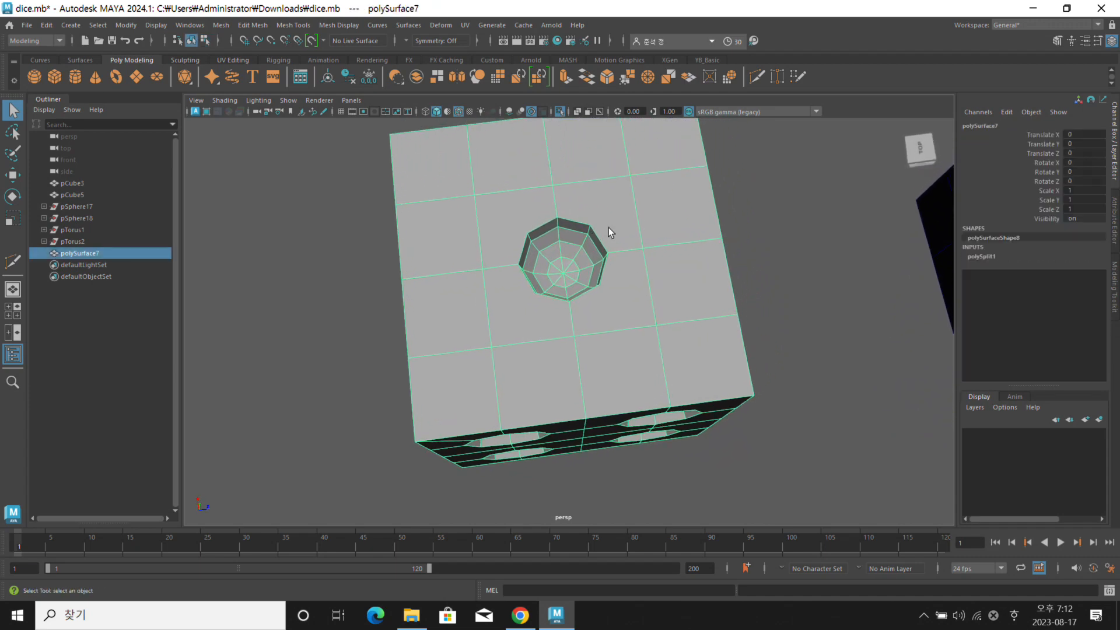
scroll(601, 211, "up", 1)
left_click(758, 75)
left_click(464, 182)
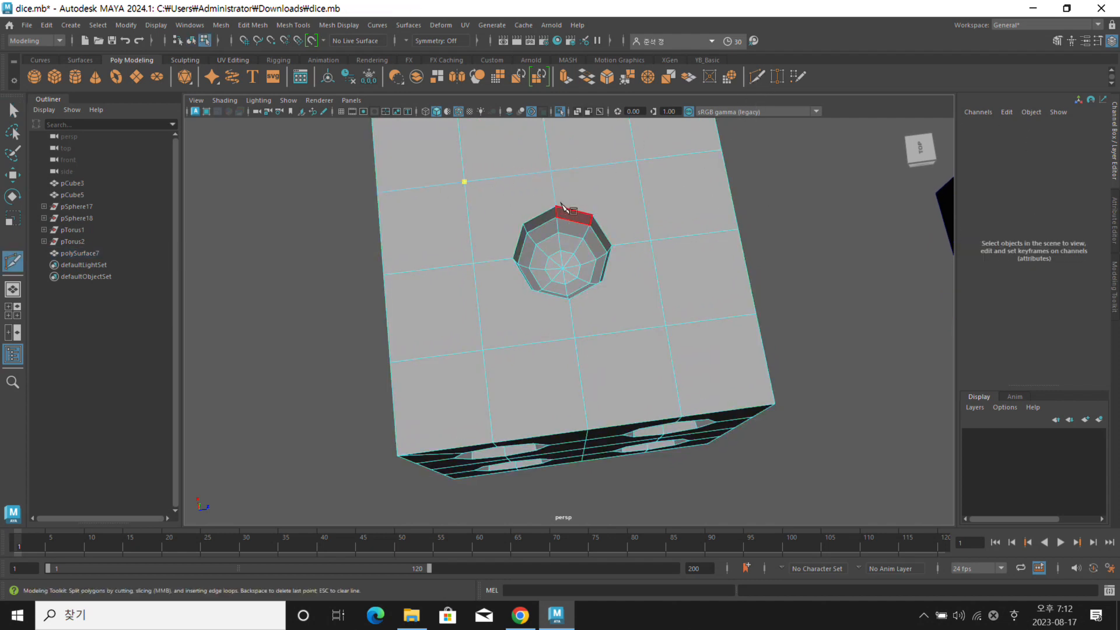
left_click_drag(562, 209, 552, 183, "alt")
left_click(529, 195)
right_click(601, 172)
left_click(644, 149)
left_click(597, 192)
right_click(695, 211)
Multi-Cut diagonal edges from the single pip's two lower rim vertices to the lower grid corners around it
left_click(602, 251)
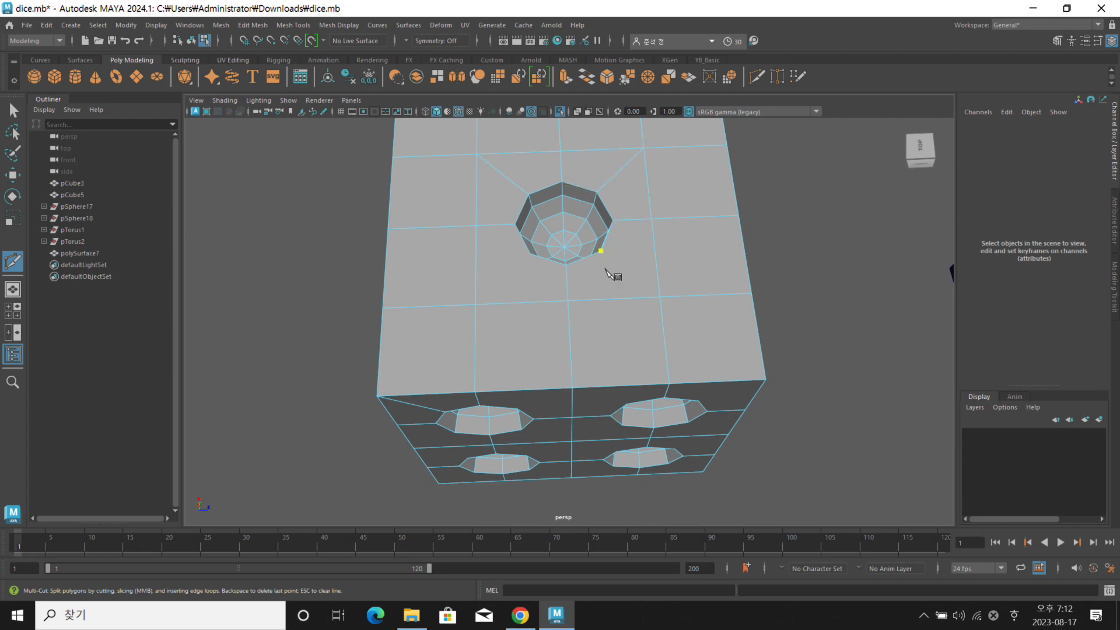
left_click(660, 297)
right_click(710, 287)
left_click_drag(578, 279, 609, 285, "alt")
left_click(536, 264)
left_click(496, 324)
right_click(405, 322)
left_click(604, 246)
left_click_drag(676, 256, 718, 228, "alt")
key("q")
Isolate the die in the perspective viewport
left_click_drag(660, 277, 645, 232, "alt")
right_click_drag(645, 233, 514, 205, "alt")
left_click_drag(514, 205, 653, 228, "alt")
left_click(624, 239)
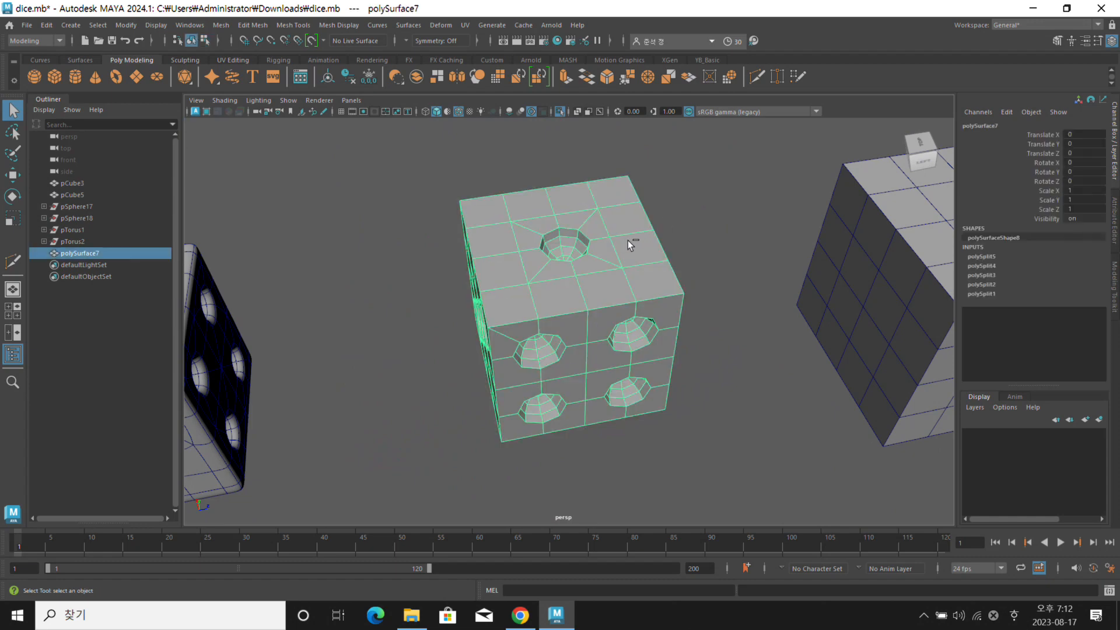
key("ctrl+1")
left_click_drag(670, 253, 553, 246, "alt")
left_click(745, 225)
right_click_drag(552, 246, 721, 260, "alt")
Multi-Cut diagonal edges on the two-pip side joining the upper-left pip's upper rim vertices to the grid corners above it
left_click(629, 265)
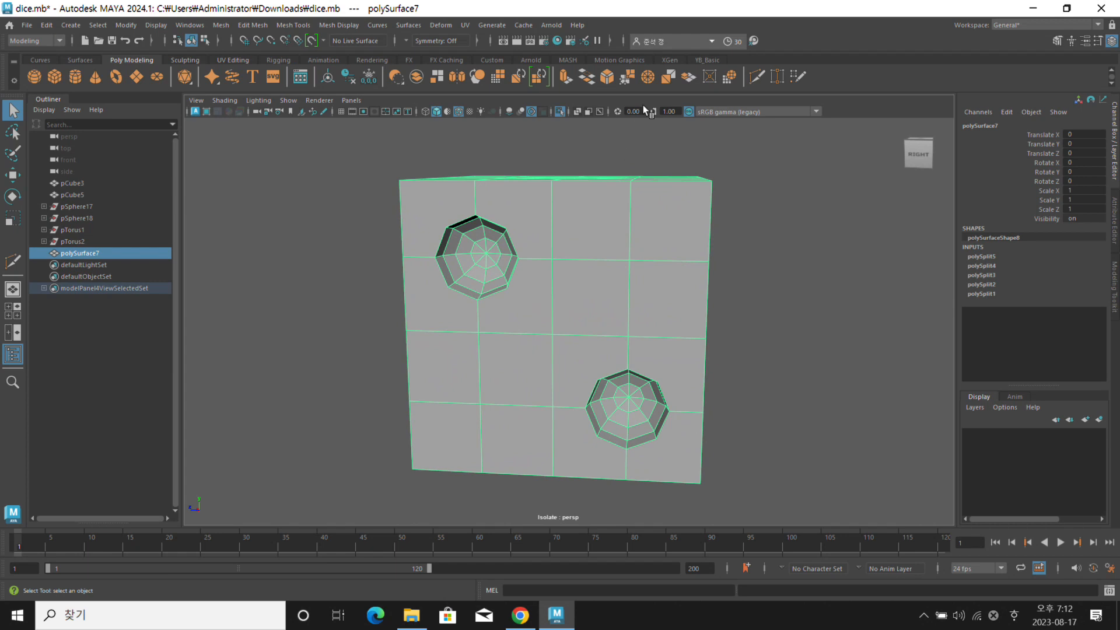
left_click(757, 76)
left_click_drag(346, 256, 363, 276, "alt")
left_click_drag(505, 239, 470, 145, "alt")
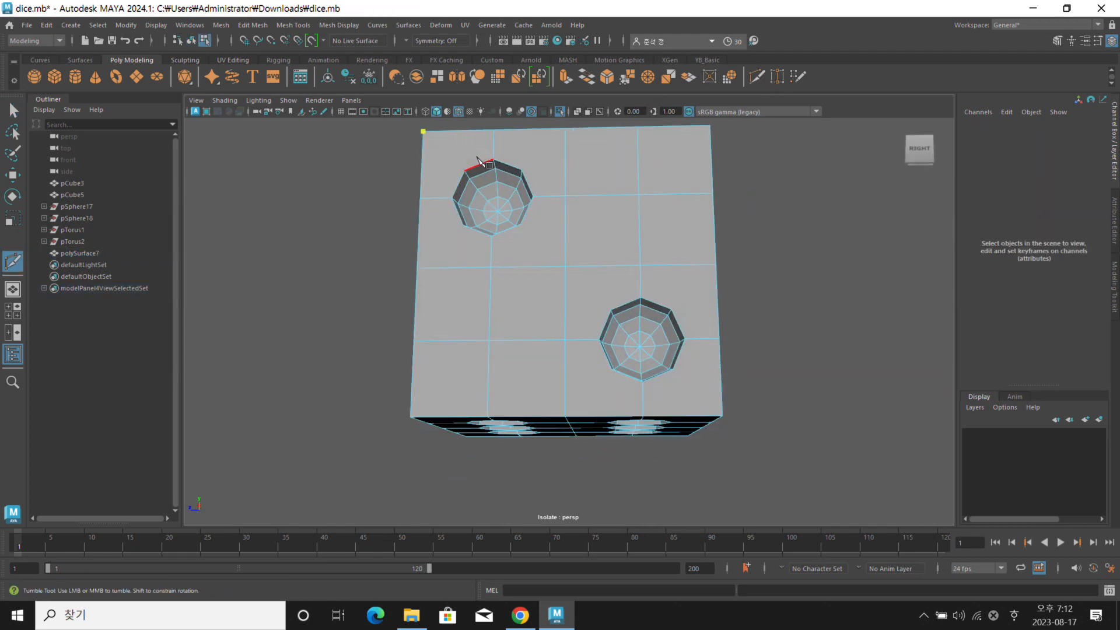
right_click(537, 169)
left_click(520, 169)
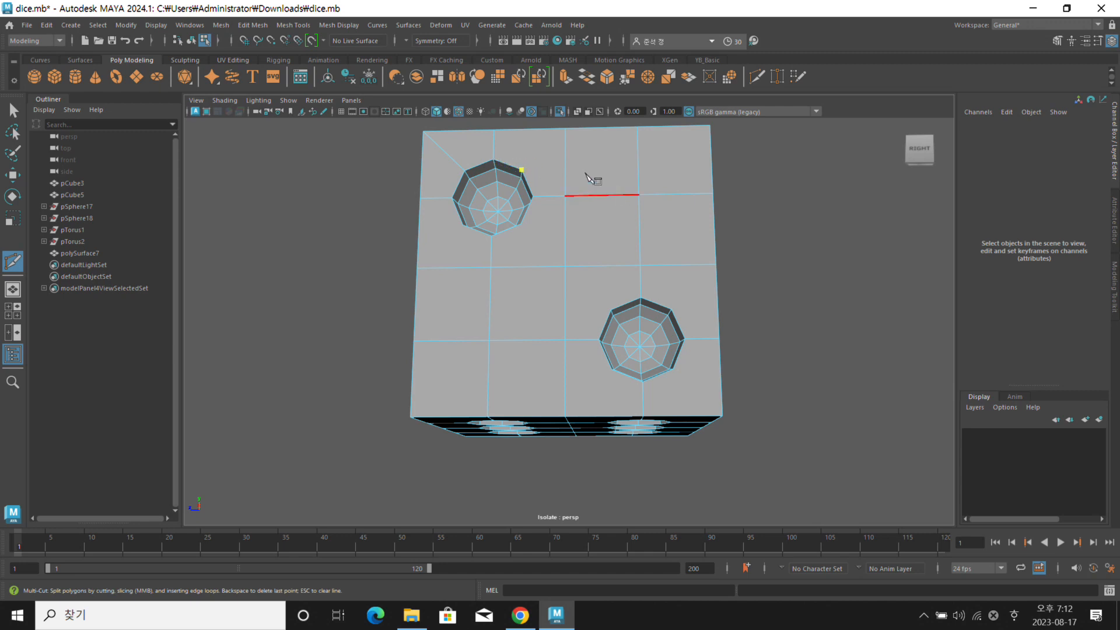
middle_click_drag(548, 144, 549, 152, "alt")
left_click_drag(541, 138, 632, 147)
right_click(637, 151)
Multi-Cut an edge from the upper-left pip's lower-right rim vertex to the grid line below, just short of the grid intersection
left_click(523, 232)
left_click_drag(539, 250, 548, 282, "alt")
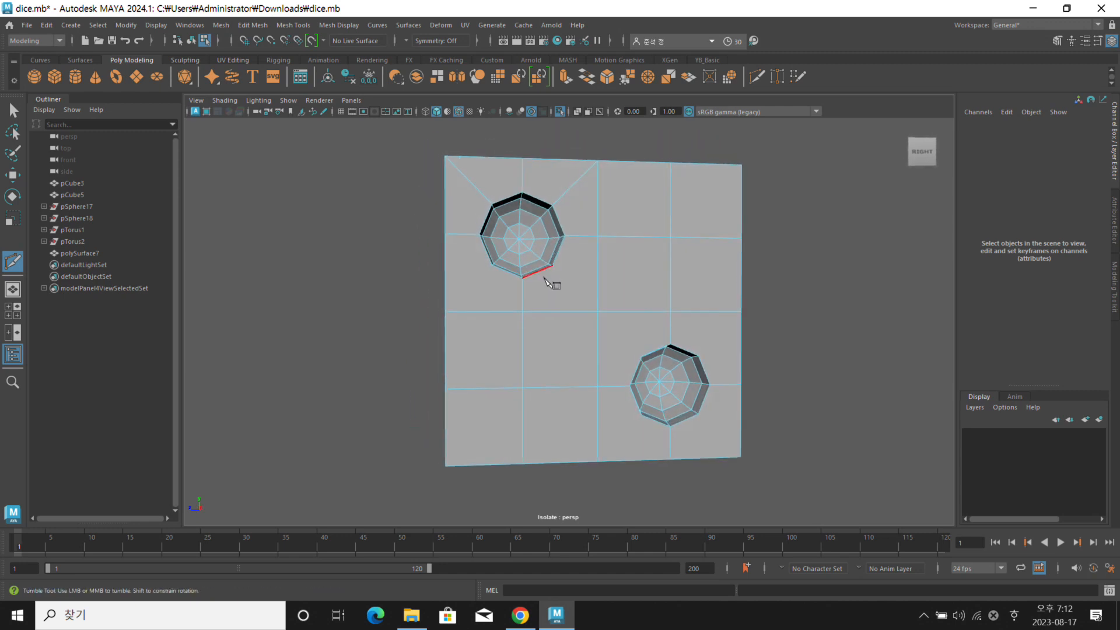
left_click(551, 266)
left_click(584, 311)
key("q")
Select the faces on either side of the misplaced cut in face mode to check their shapes
scroll(648, 291, "up", 3)
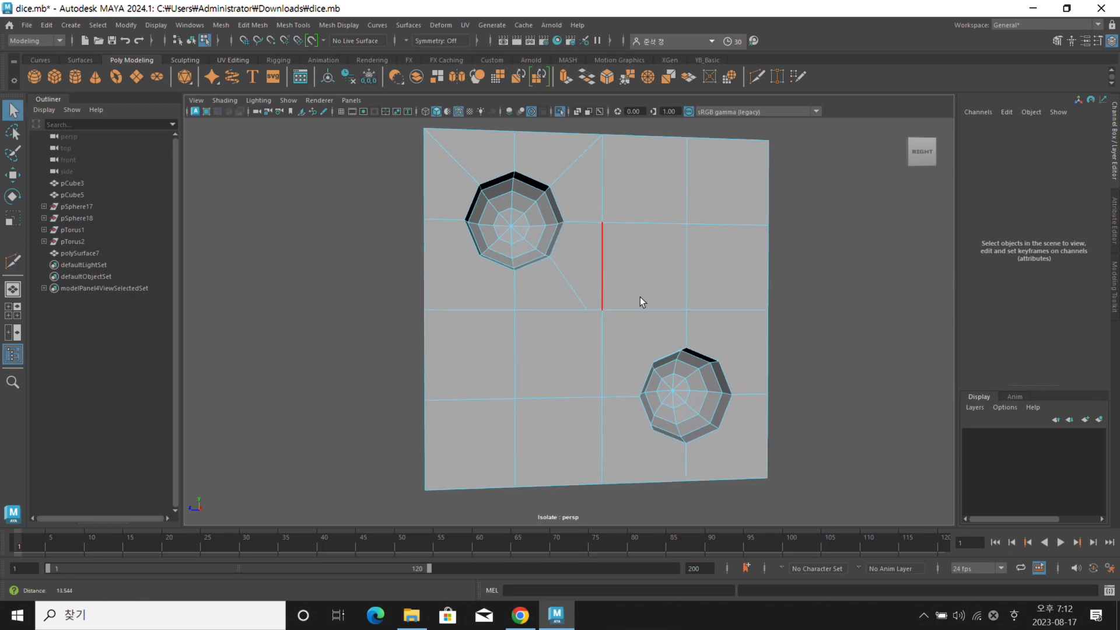
right_click_drag(582, 247, 558, 288)
left_click(550, 289)
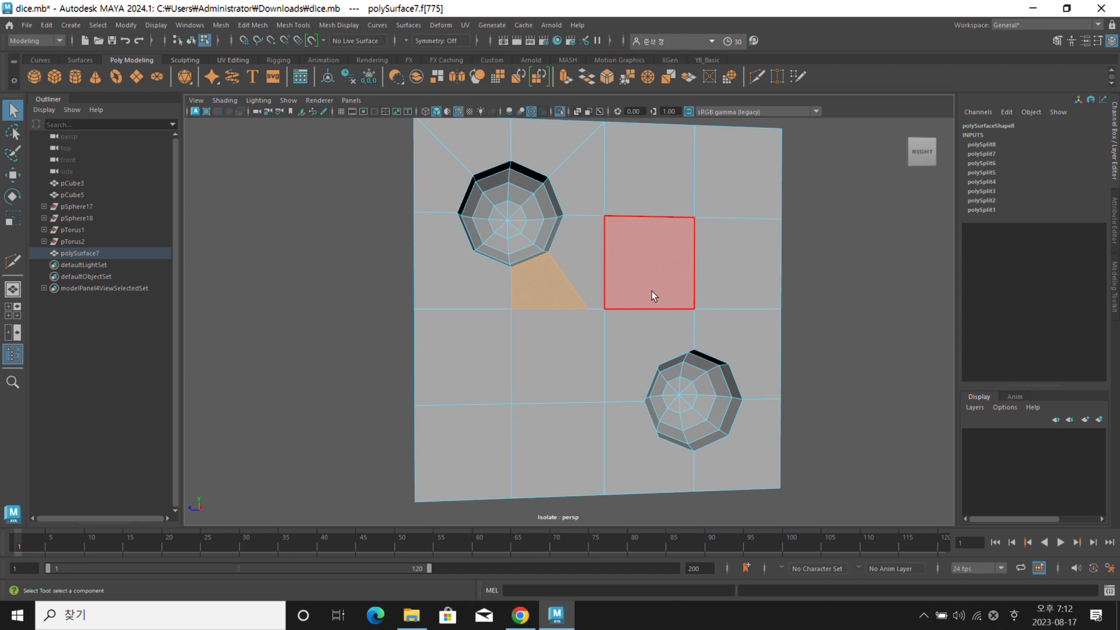
left_click(587, 243)
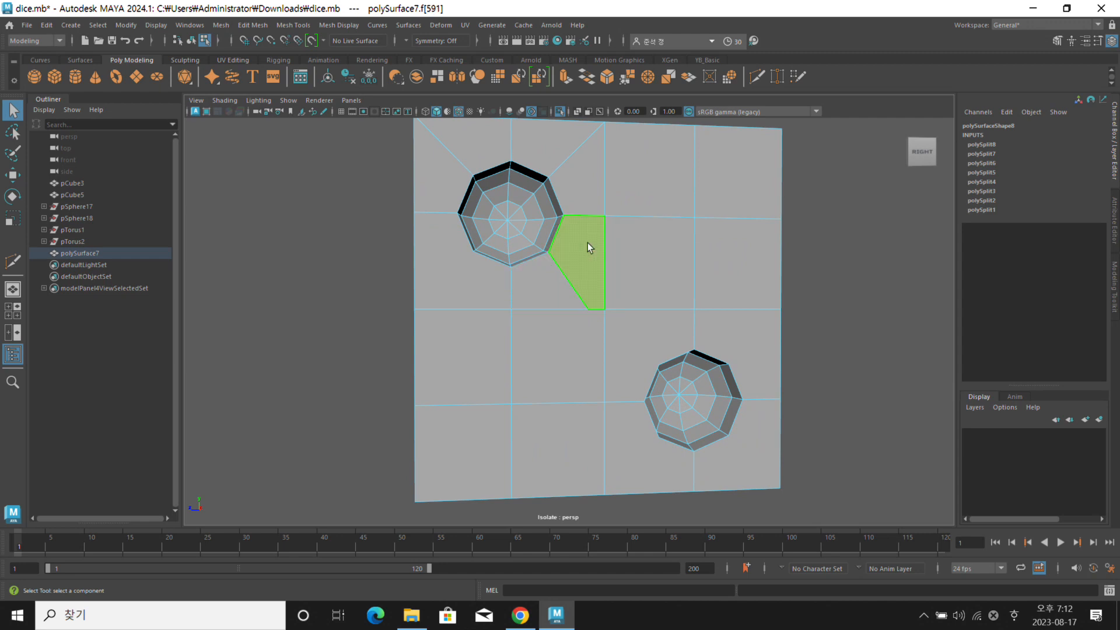
Select the edges bounding the grid face directly below the misplaced cut to count its sides
left_click(579, 332)
left_click(565, 310)
left_click(599, 313, "shift")
left_click(593, 310, "shift")
left_click(603, 324, "shift")
left_click(563, 387, "shift")
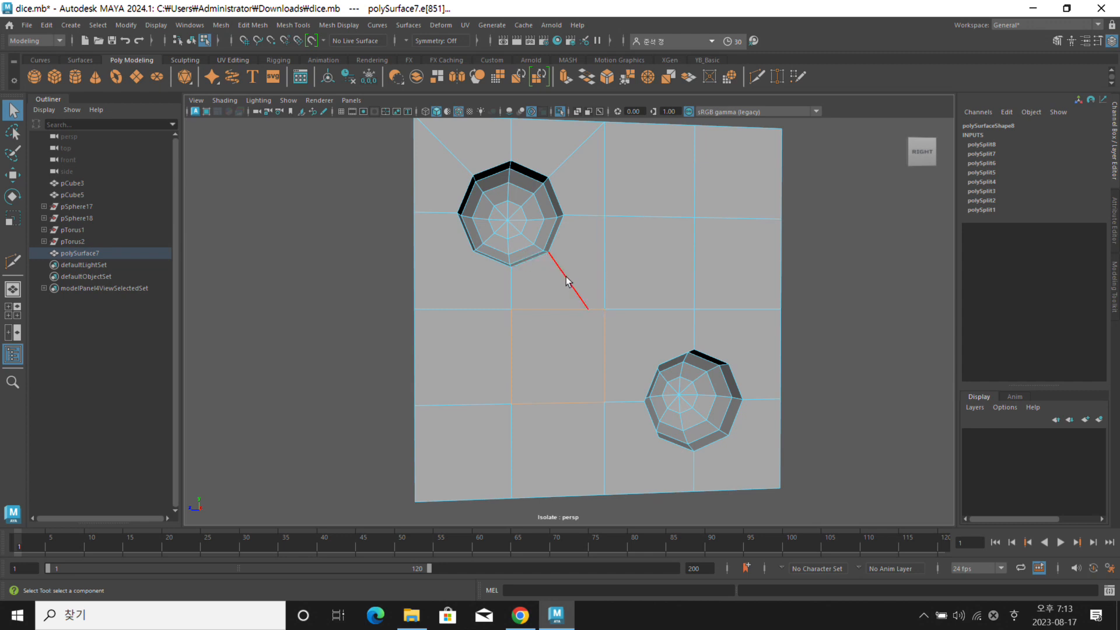
Try deleting the misplaced diagonal edge below the upper-left pip, and undo the deletion
right_click_drag(571, 291, 571, 242)
left_click_drag(639, 306, 639, 308, "alt")
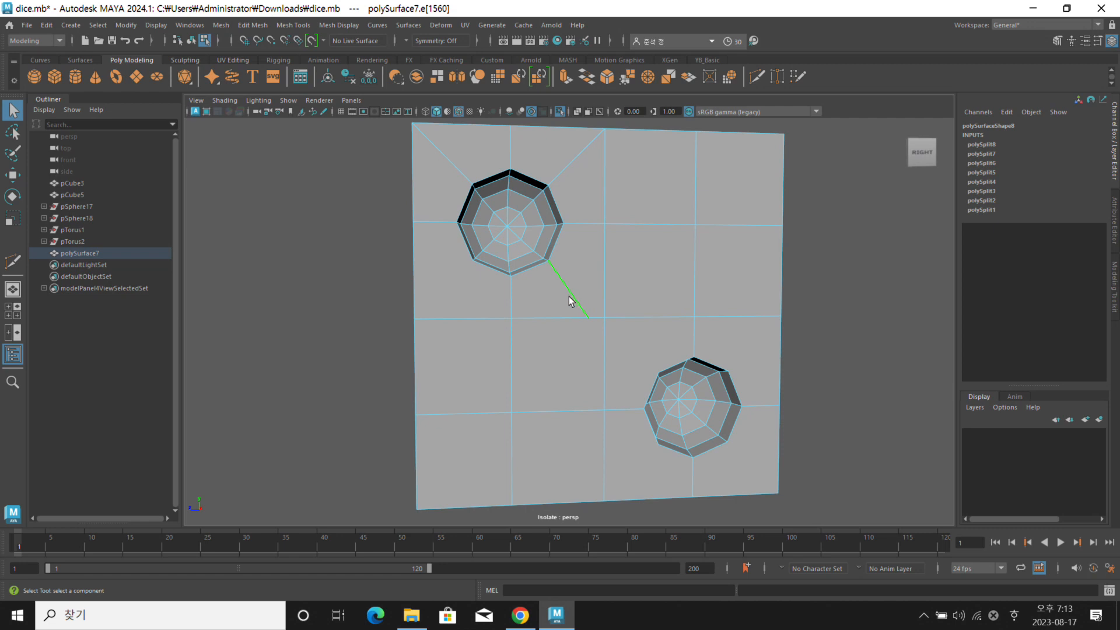
key("Delete")
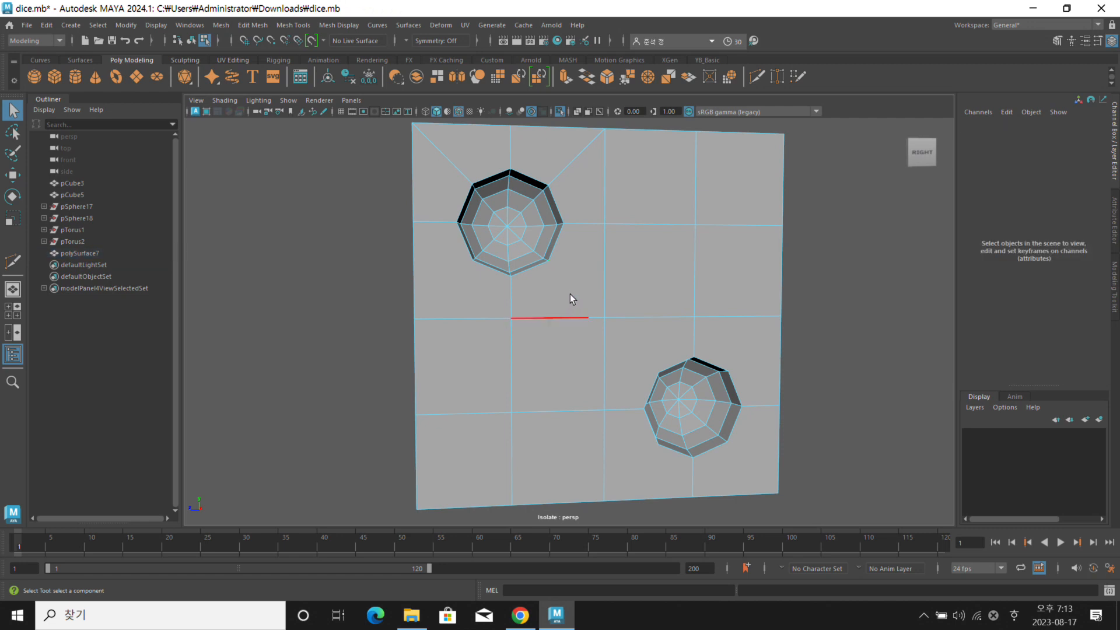
left_click_drag(606, 333, 594, 332, "alt")
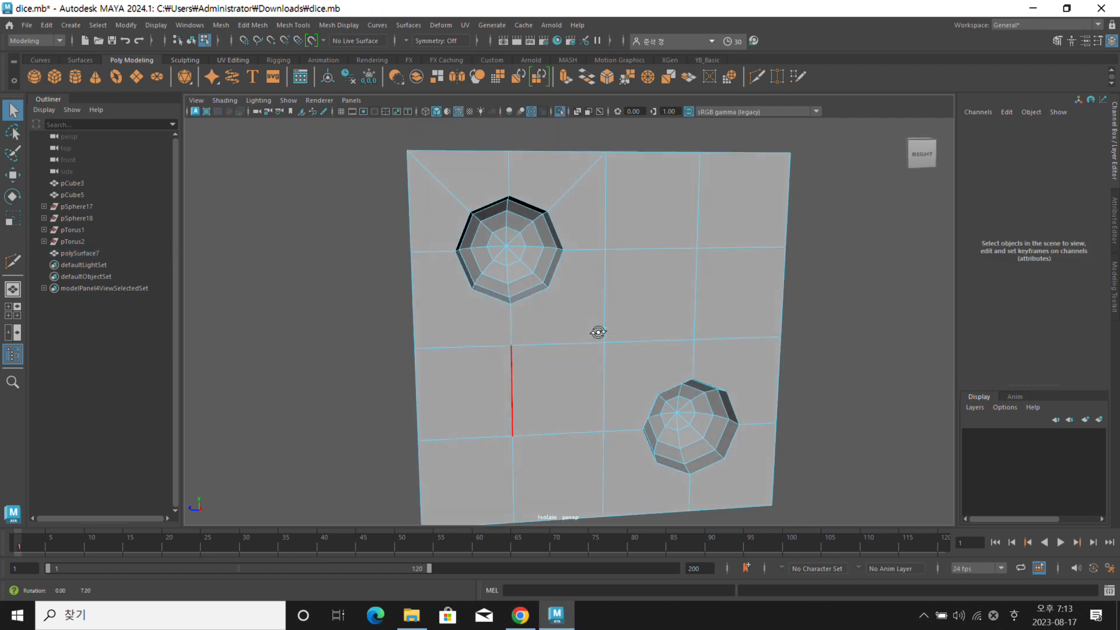
right_click_drag(608, 332, 647, 352, "alt")
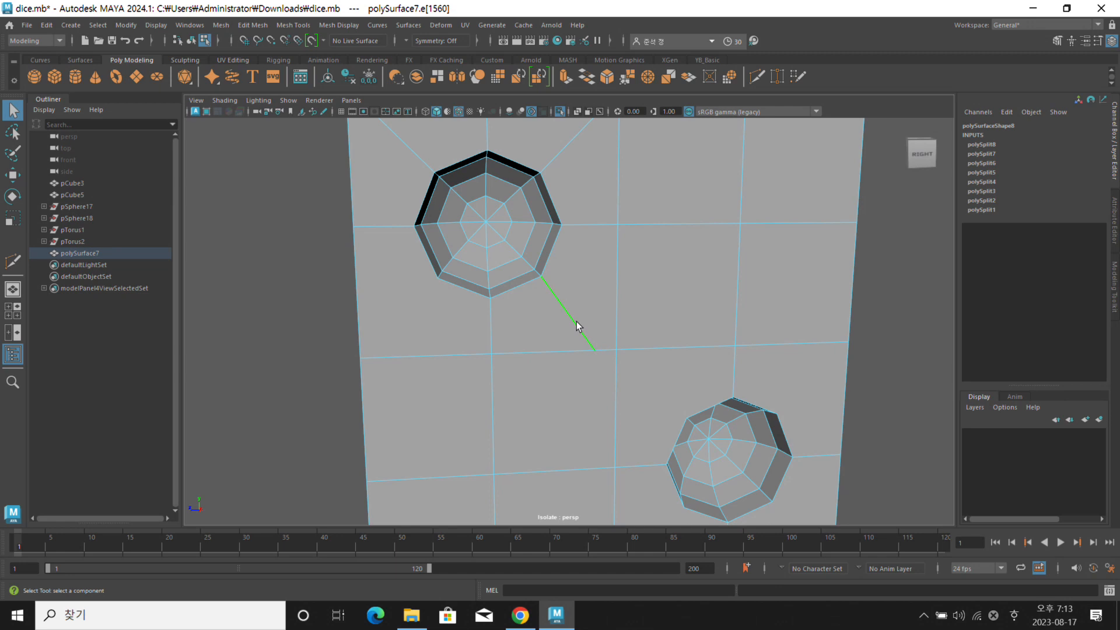
Delete the misplaced diagonal edge and its leftover vertex on the grid line, and return to object mode
key("Delete")
scroll(671, 350, "down", 3)
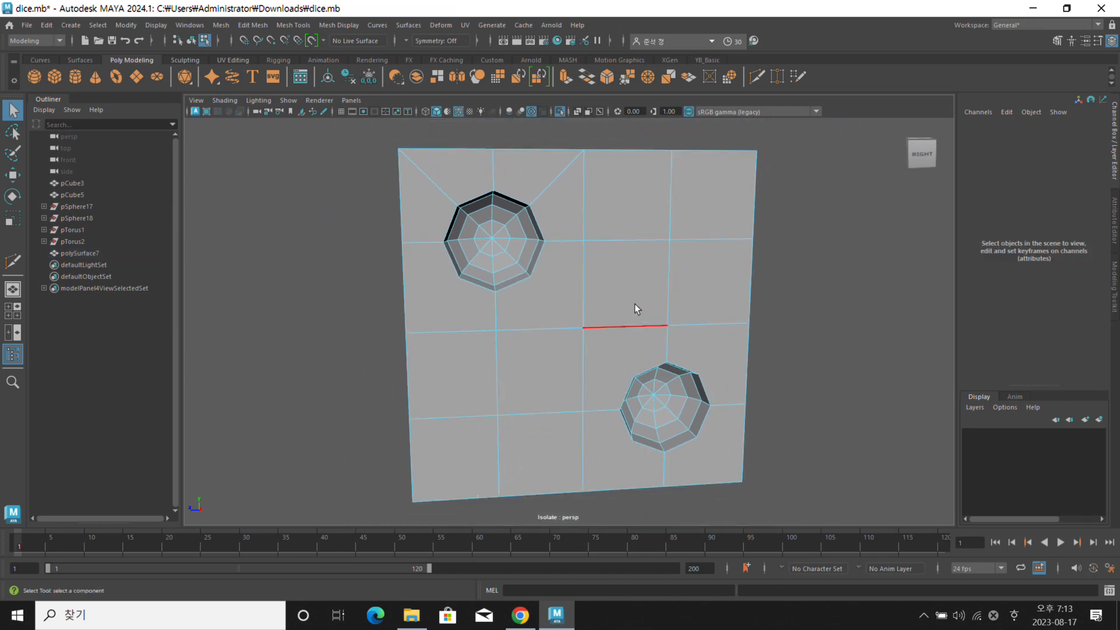
right_click_drag(640, 264, 599, 269)
left_click(567, 327)
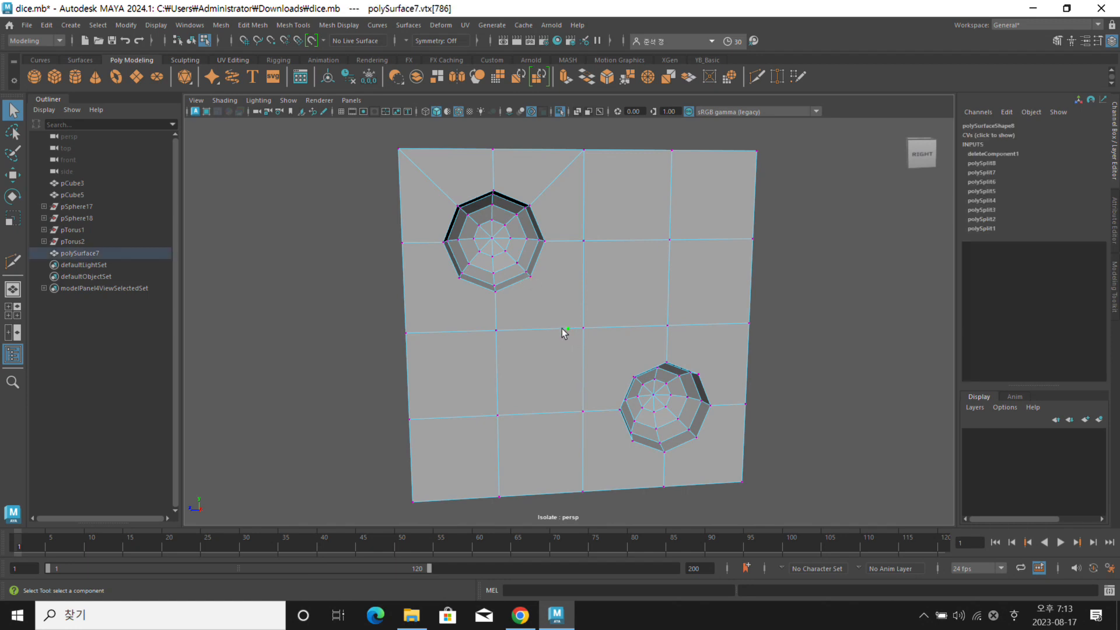
scroll(574, 313, "up", 3)
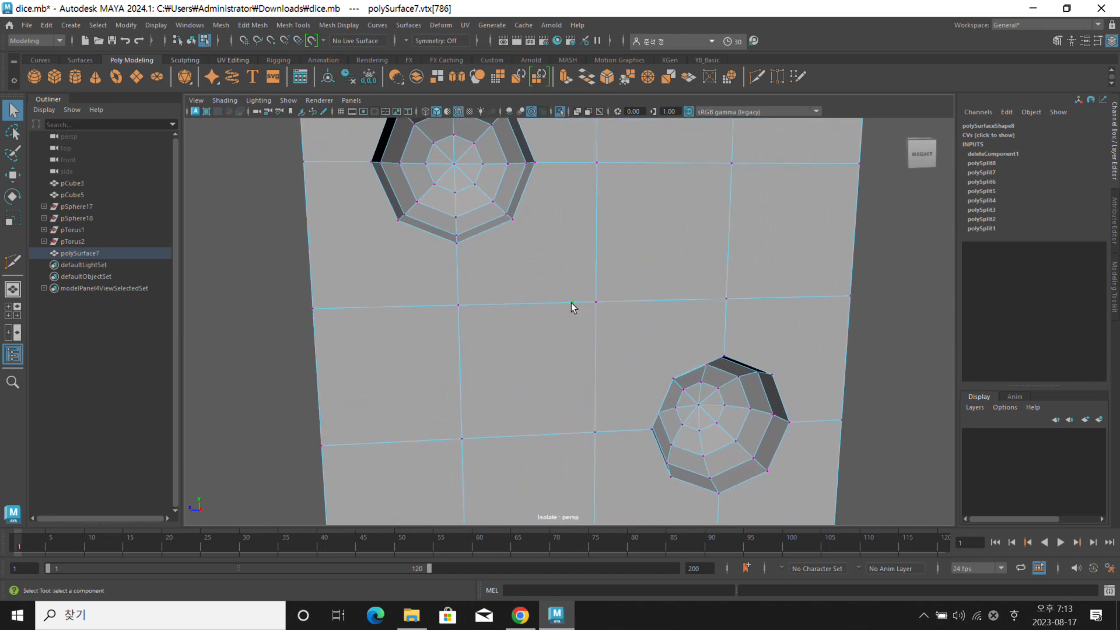
left_click(611, 306)
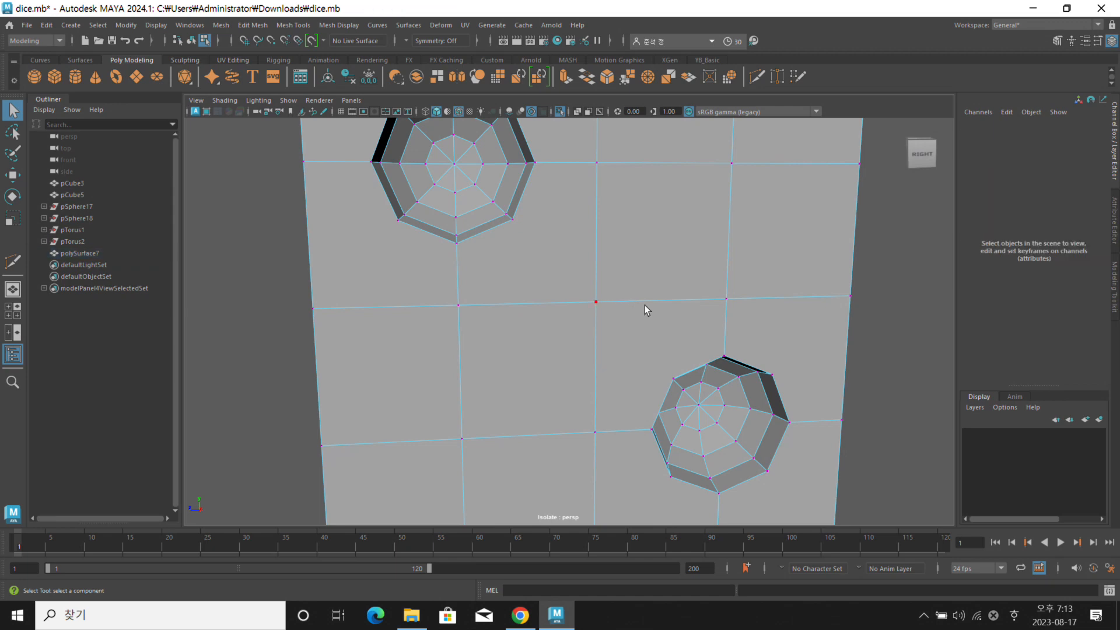
scroll(641, 298, "down", 3)
right_click_drag(631, 268, 710, 225)
left_click_drag(710, 225, 680, 249, "alt")
middle_click_drag(594, 308, 576, 308, "alt")
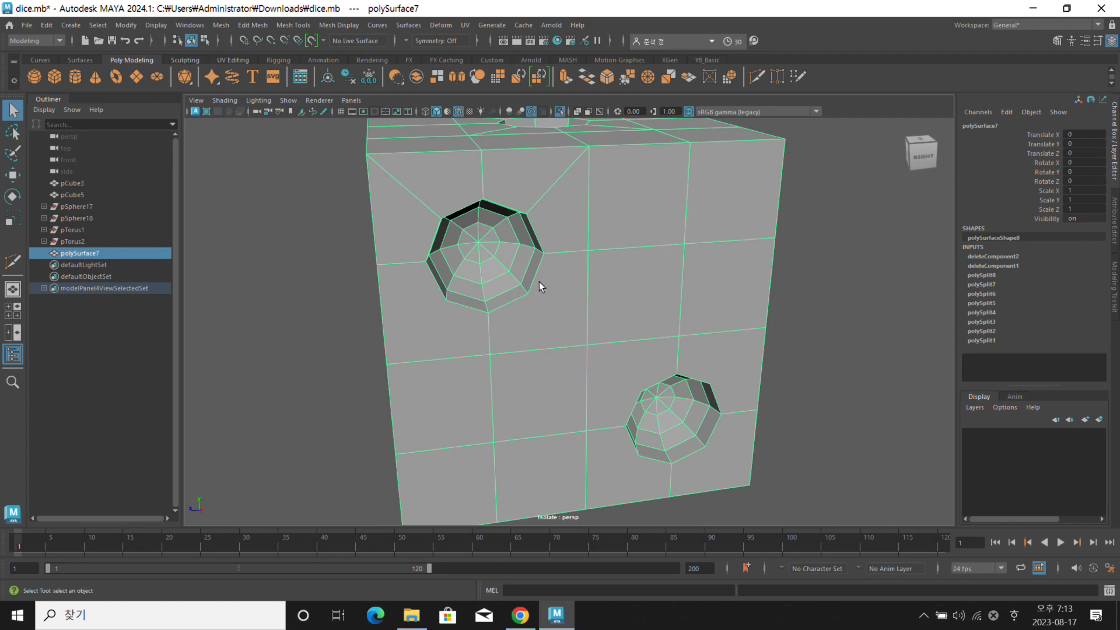
Cut diagonal edges with Multi-Cut from the upper-left pip's lower rim corners to the face's center vertex and the adjacent border vertex
left_click_drag(554, 275, 555, 280, "alt")
left_click_drag(733, 183, 743, 131, "alt")
left_click(756, 76)
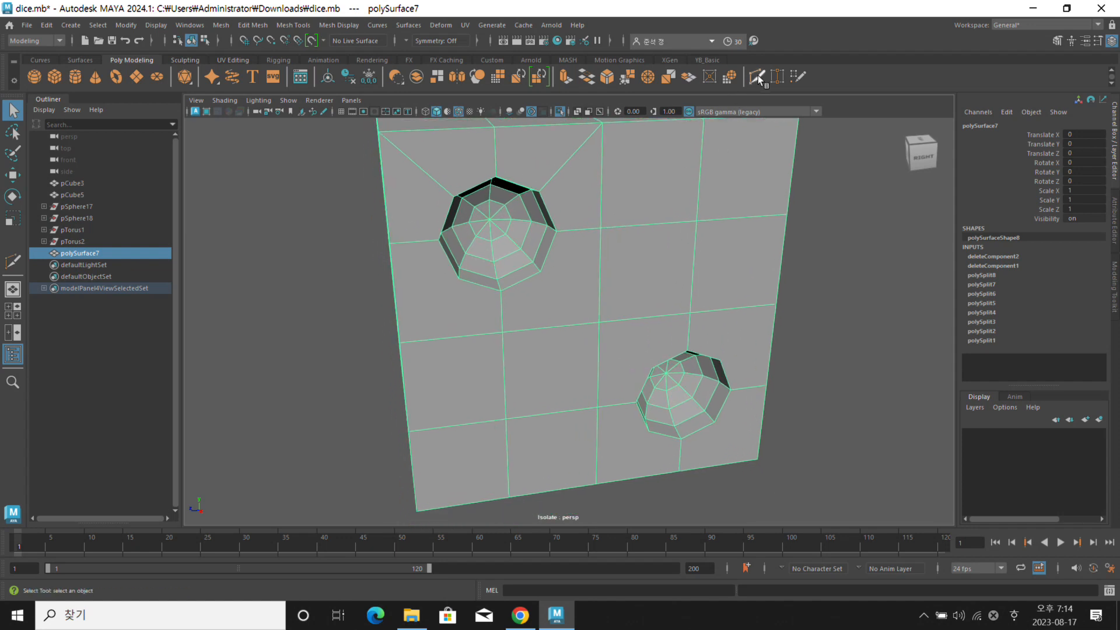
left_click_drag(573, 290, 590, 274, "alt")
left_click(571, 283)
left_click(624, 327)
right_click(692, 319)
left_click(492, 296)
left_click(434, 362)
right_click(594, 332)
Cut diagonal edges from the lower-right pip's rim to the face's center vertex and to the nearest outer corner
left_click(672, 368)
left_click_drag(659, 325, 612, 323, "alt")
middle_click_drag(613, 324, 599, 294, "alt")
left_click_drag(599, 294, 566, 277, "alt")
left_click(534, 250)
left_click(578, 290)
right_click(622, 289)
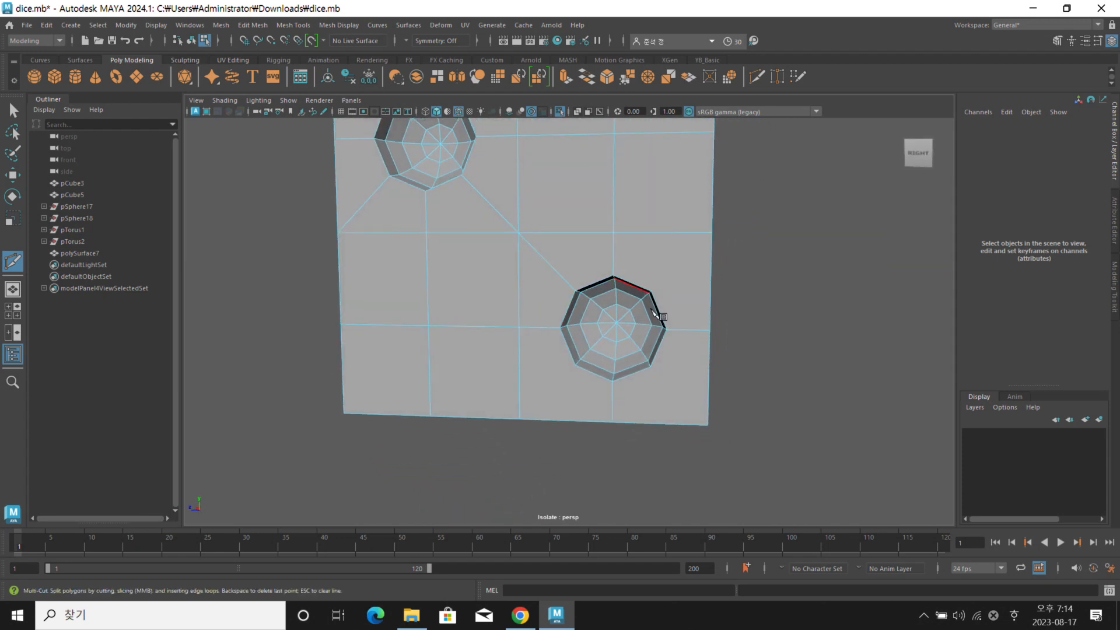
left_click_drag(652, 315, 664, 300, "alt")
left_click(666, 338)
left_click(723, 397)
right_click(805, 373)
Cut the two remaining diagonals from the lower-right pip's rim to the side border vertex and the bottom edge's middle vertex
left_click_drag(775, 335, 715, 314, "alt")
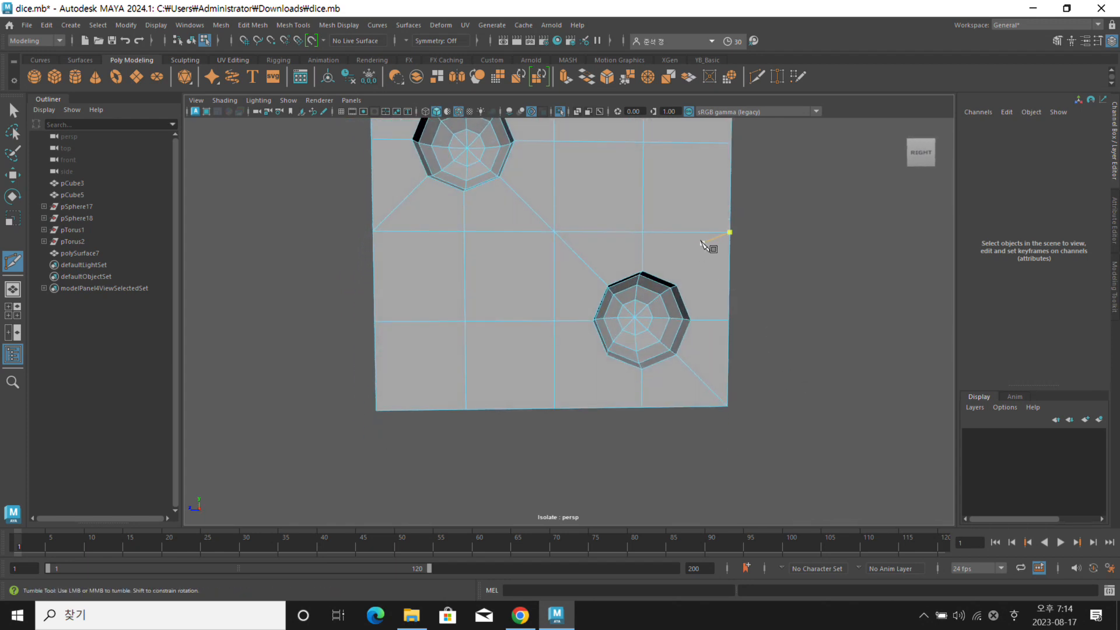
left_click(729, 233)
left_click(675, 285)
right_click(731, 295)
left_click(612, 358)
left_click(573, 404)
right_click(445, 373)
left_click_drag(599, 191, 590, 220, "alt")
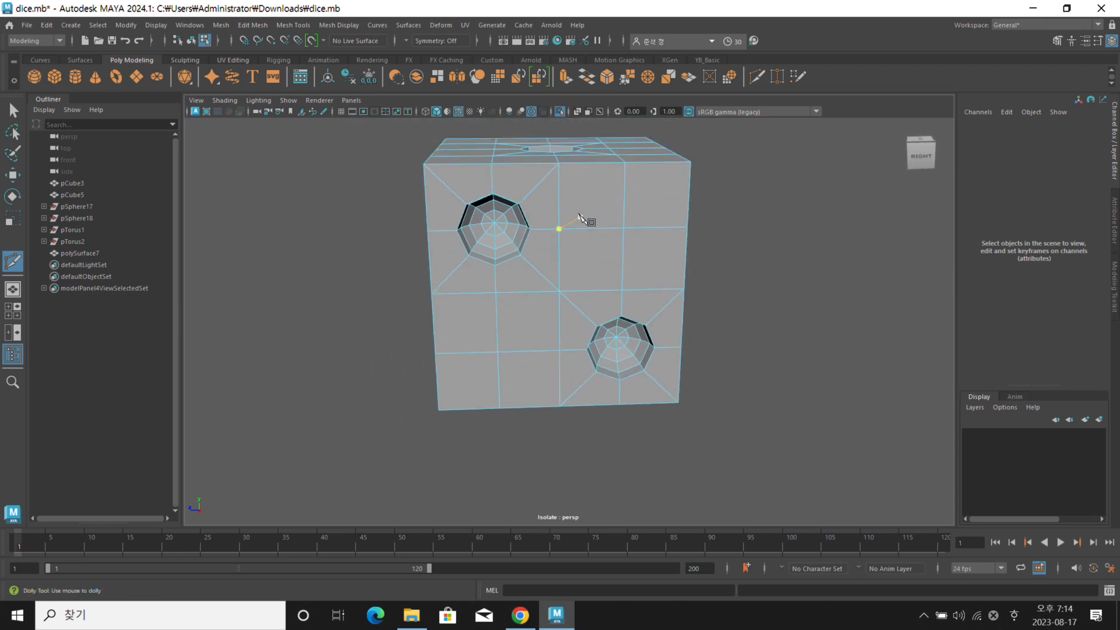
key("q")
Select the innermost ring of faces at the bottom of the upper-left pip on the two-pip face
left_click_drag(670, 255, 759, 197, "alt")
left_click(623, 198)
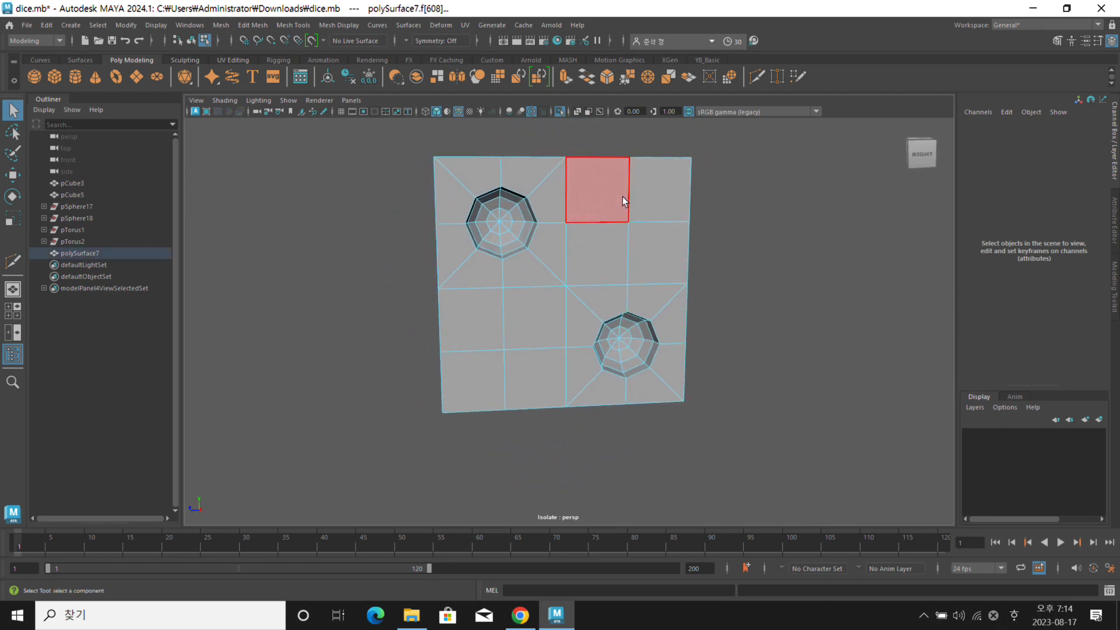
left_click_drag(477, 175, 507, 251, "alt")
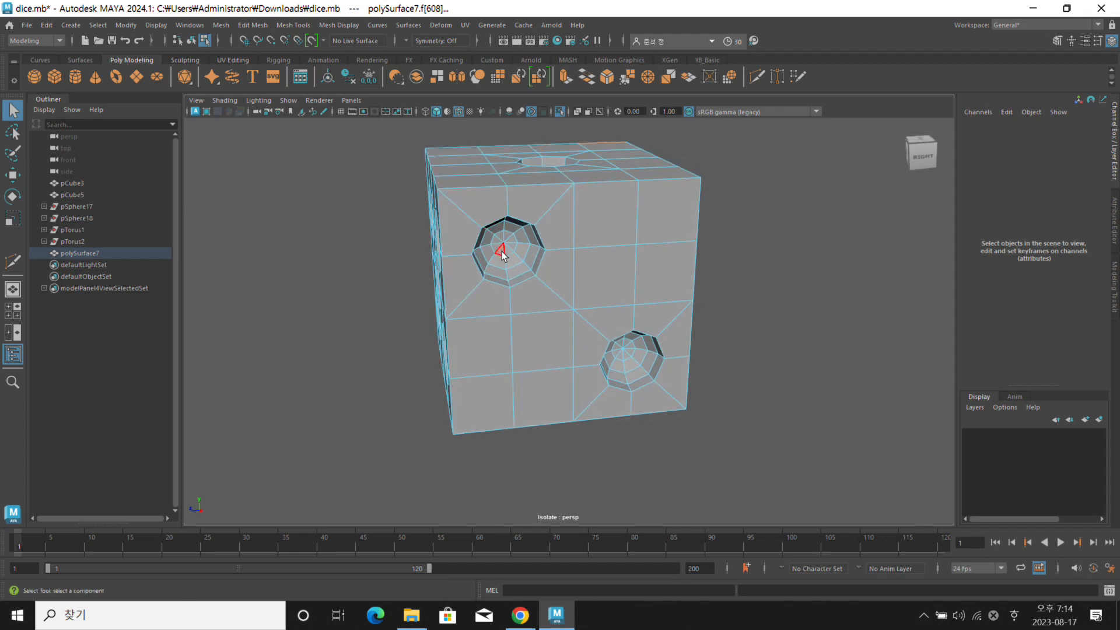
left_click(498, 248)
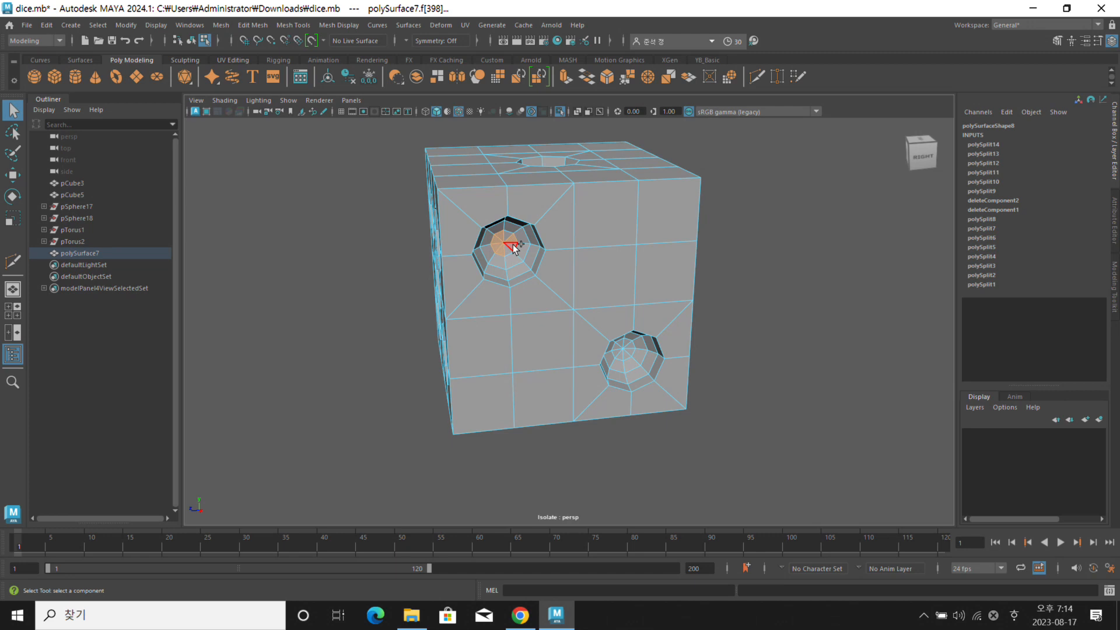
left_click_drag(507, 239, 552, 247, "alt")
scroll(553, 243, "up", 3)
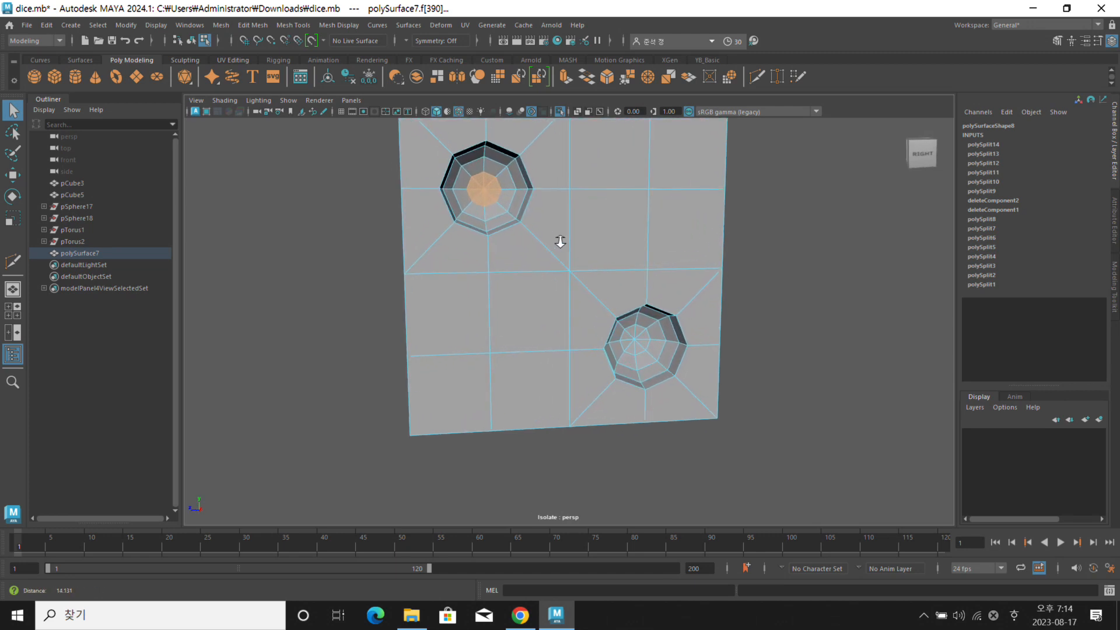
middle_click_drag(539, 218, 558, 231, "alt")
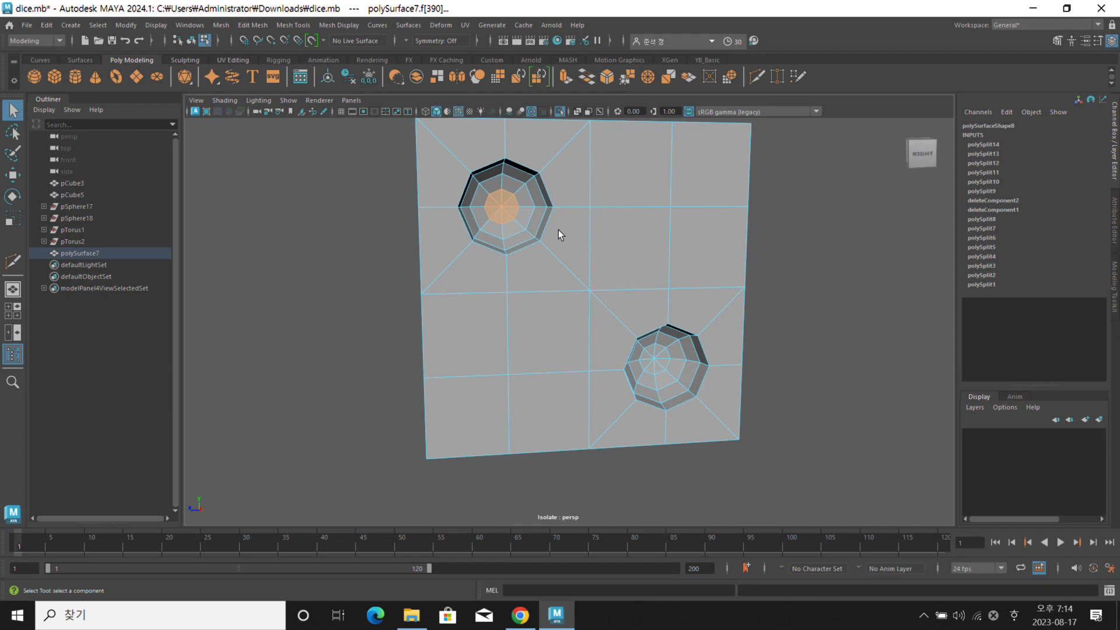
Try growing the face selection out to the pip's rim and shrinking it back to the innermost faces
key("shift+period")
key("shift+period")
key("shift+period")
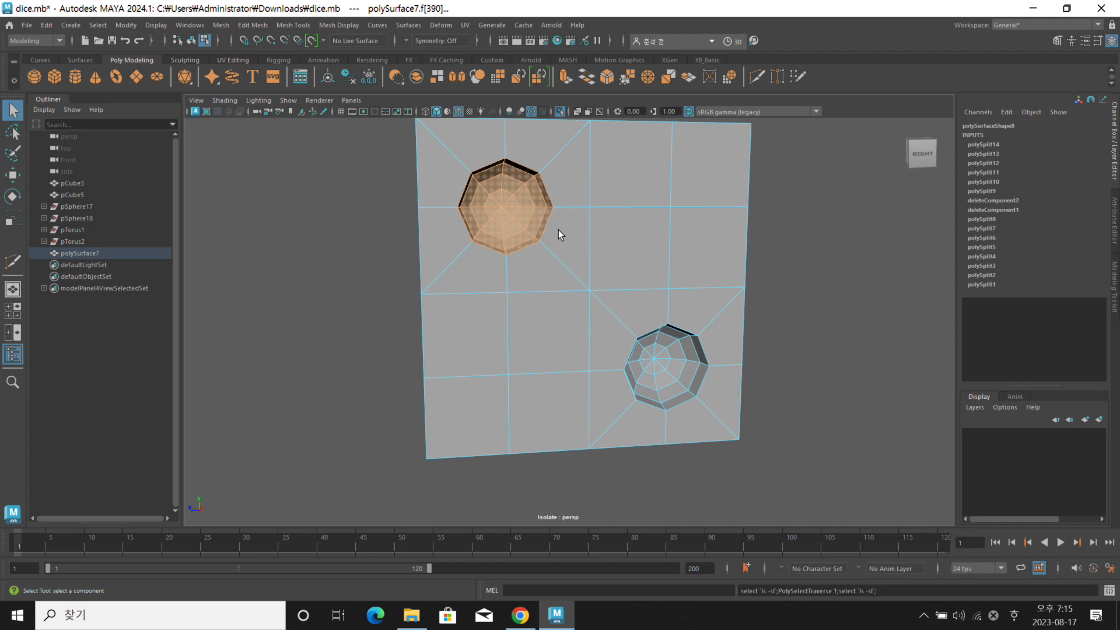
key("shift+comma")
key("shift+comma")
key("shift+comma")
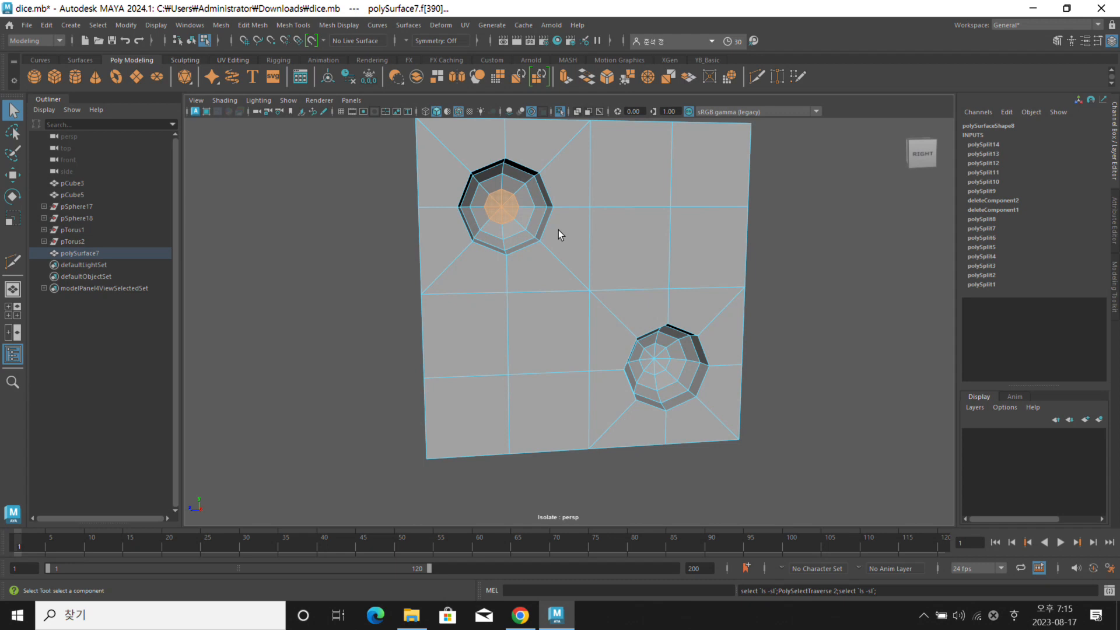
key("shift+period")
key("shift+period")
key("shift+period")
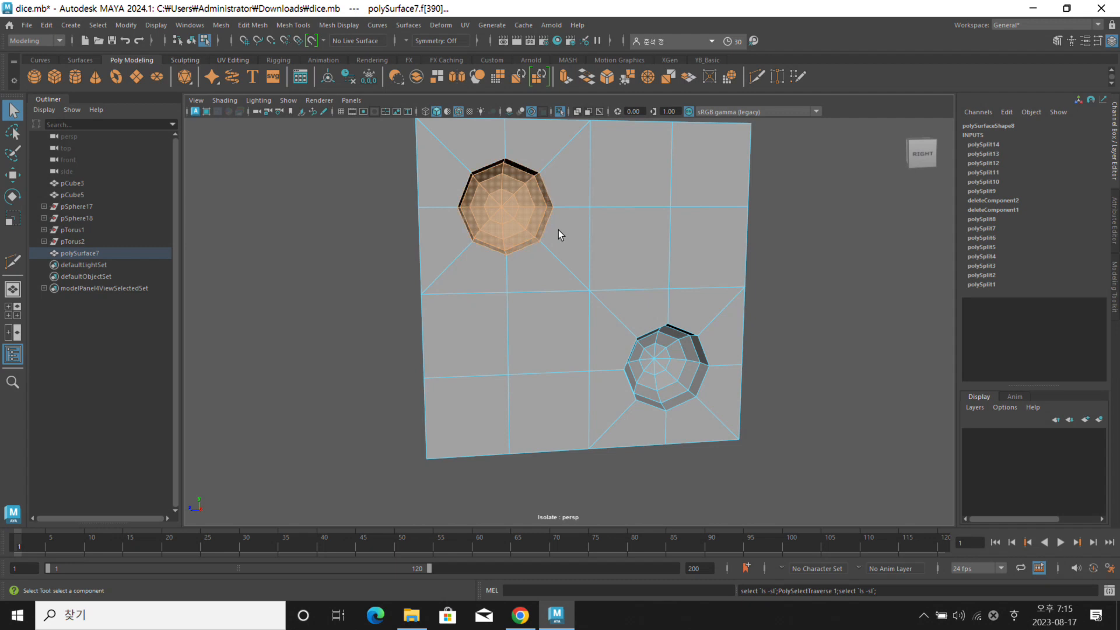
key("shift+comma")
key("shift+comma")
key("shift+comma")
Grow the selection to the full square of faces around the upper-left pip and duplicate those faces
key("shift+period")
key("shift+period")
key("shift+period")
key("shift+period")
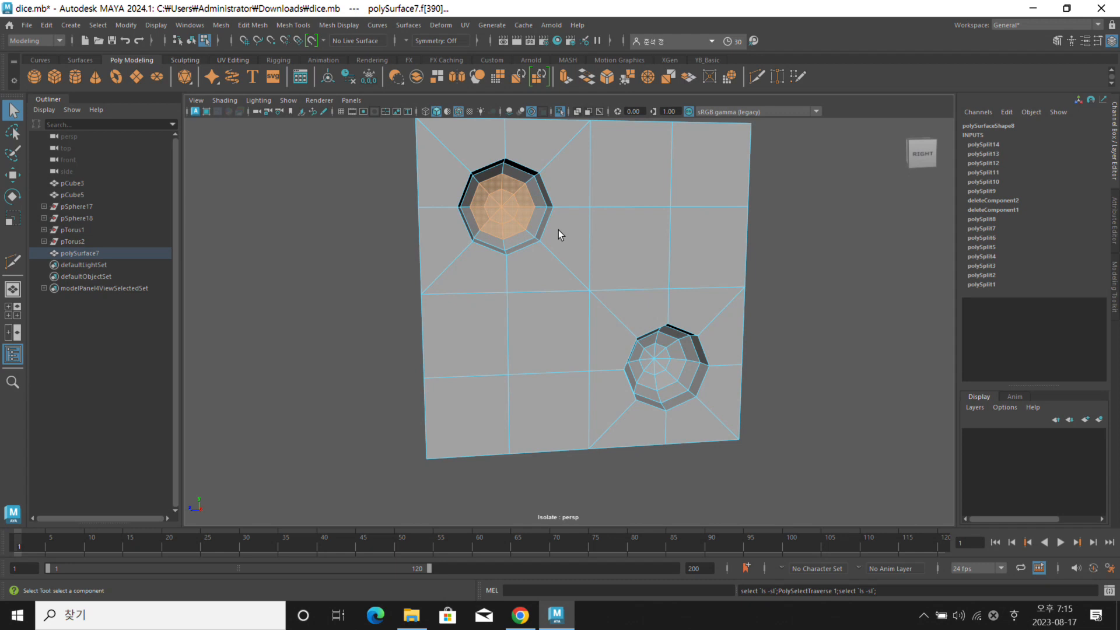
left_click_drag(558, 246, 582, 230, "alt")
right_click_drag(583, 206, 588, 423, "shift")
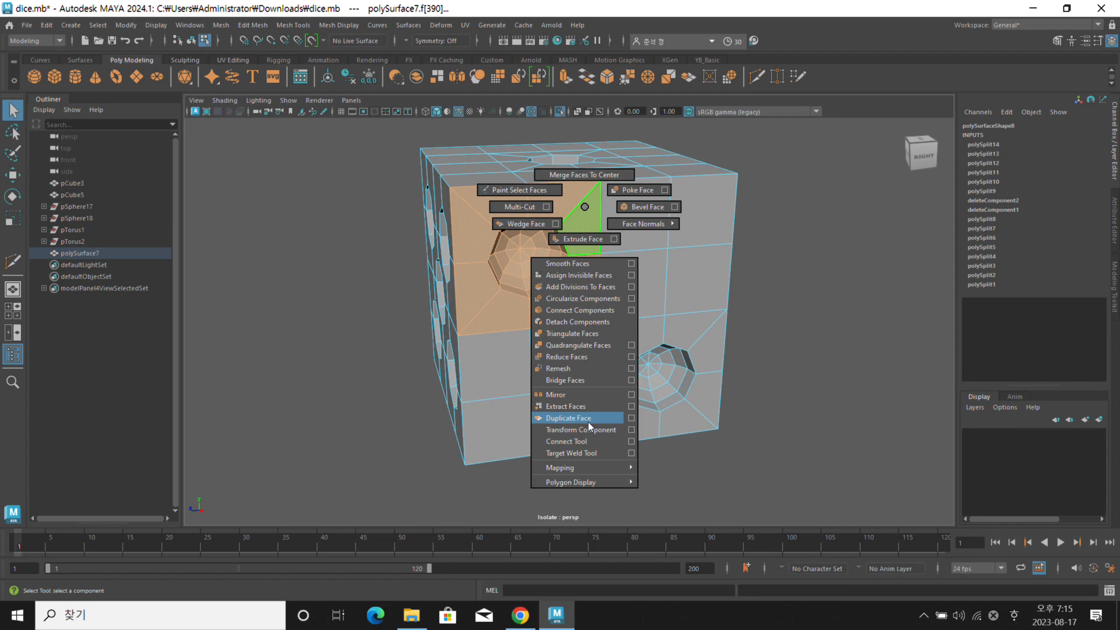
right_click_drag(587, 422, 588, 420, "shift")
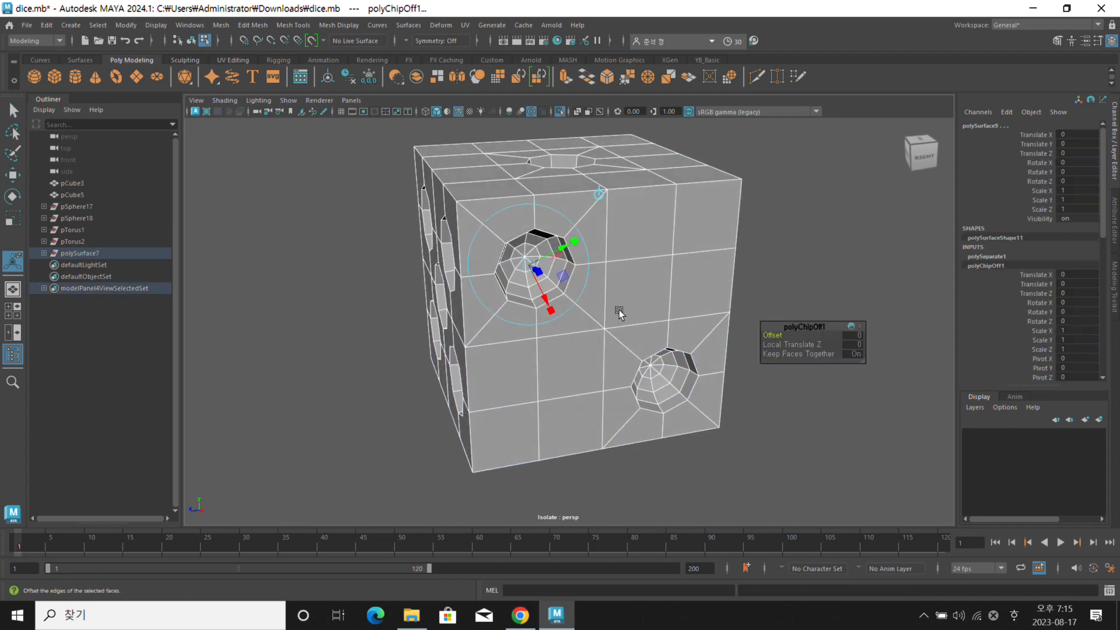
Return to object mode and select only the duplicated pip patch
key("w")
right_click_drag(586, 215, 671, 196)
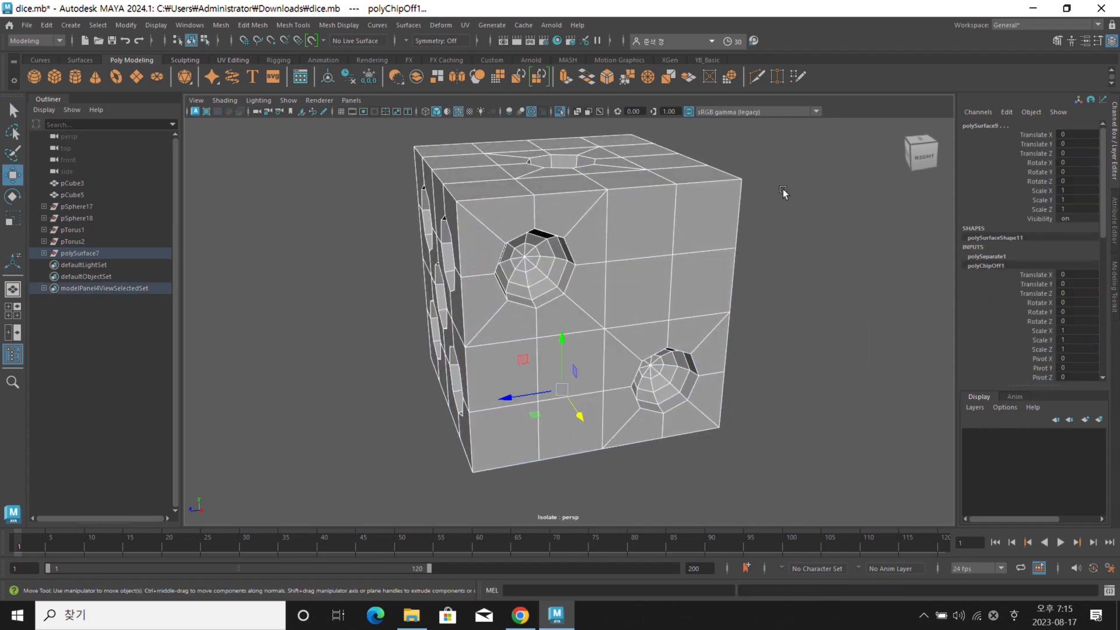
left_click(785, 194)
scroll(800, 334, "down", 2)
left_click_drag(853, 364, 126, 21)
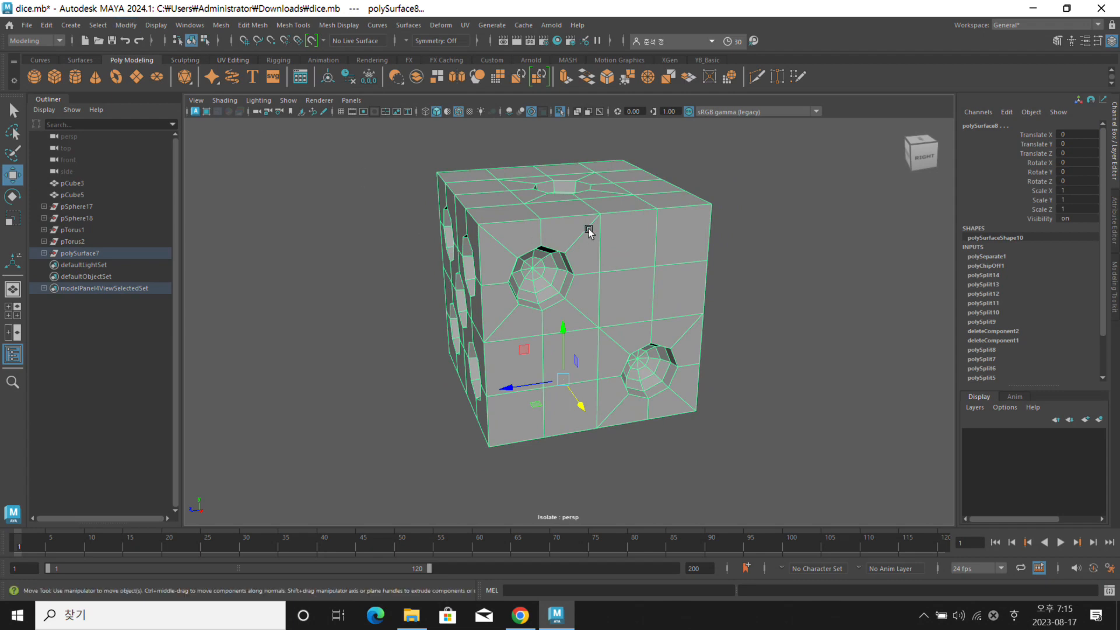
left_click(678, 213)
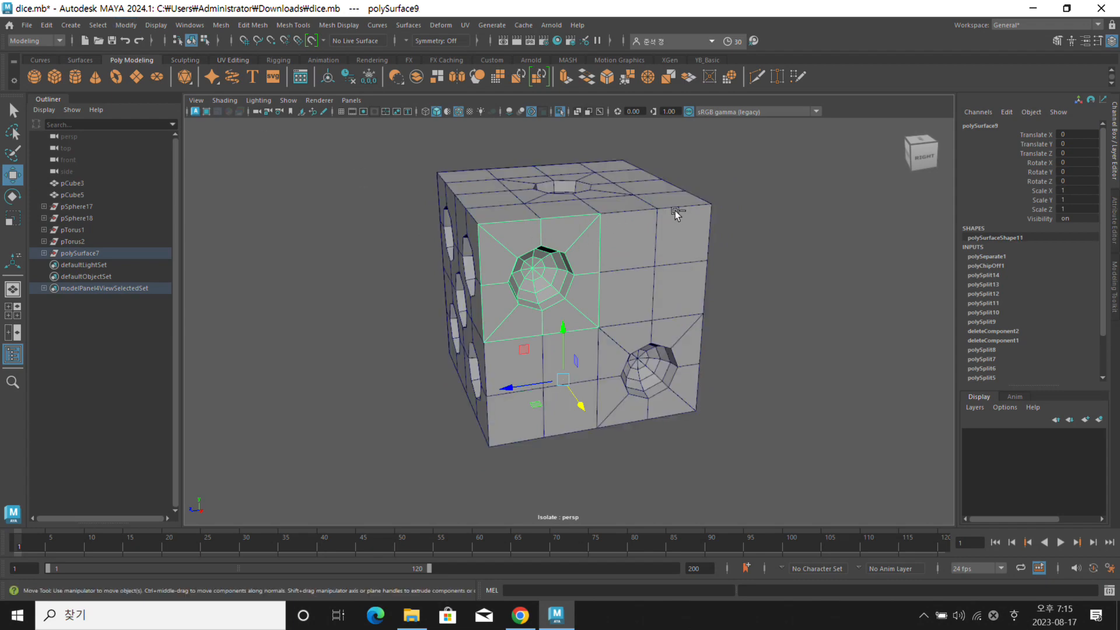
Place the duplicated patch's pivot on its corner and snap the patch over the lower-right pip, at Translate Y -2.5 and Z -2.5
left_click_drag(581, 402, 707, 463)
left_click_drag(653, 407, 690, 414, "alt")
mouse_move(639, 386)
left_mouse_down("alt")
mouse_move(624, 403)
mouse_move(635, 407)
left_mouse_up("alt")
key("d")
left_click_drag(628, 407, 569, 270)
key("d")
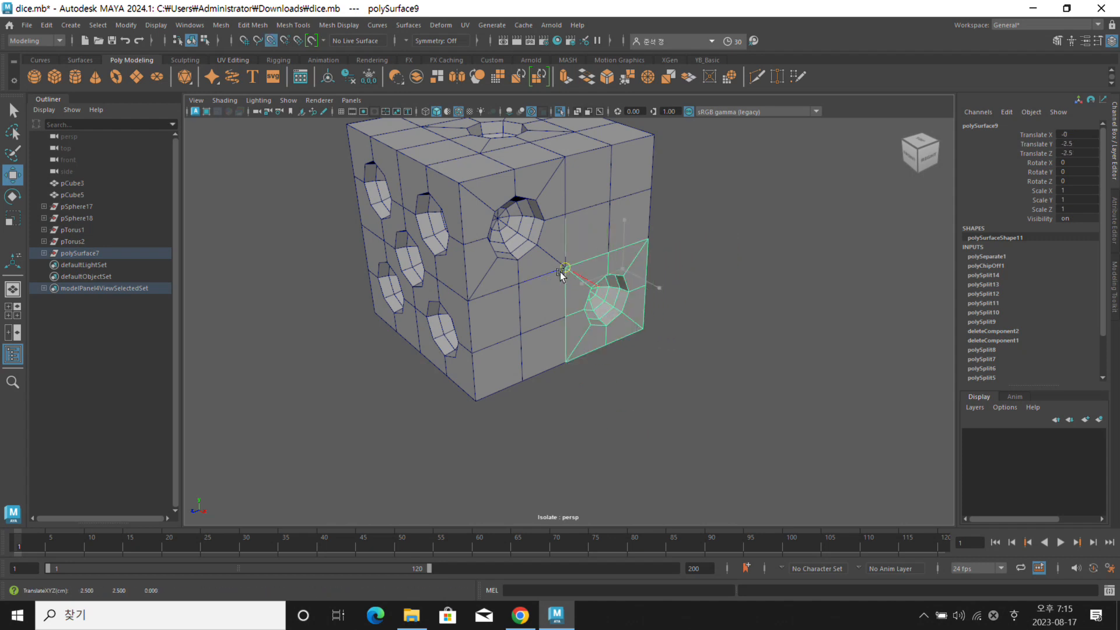
Copy the patch, rotate the copy 90° in Y, and snap it onto the three-pip face at Translate Z -5
left_click_drag(641, 309, 580, 304, "alt")
left_click_drag(528, 276, 659, 286, "shift")
mouse_move(659, 285)
left_mouse_down("alt")
mouse_move(602, 309)
mouse_move(626, 318)
mouse_move(707, 302)
left_mouse_up("alt")
key("e")
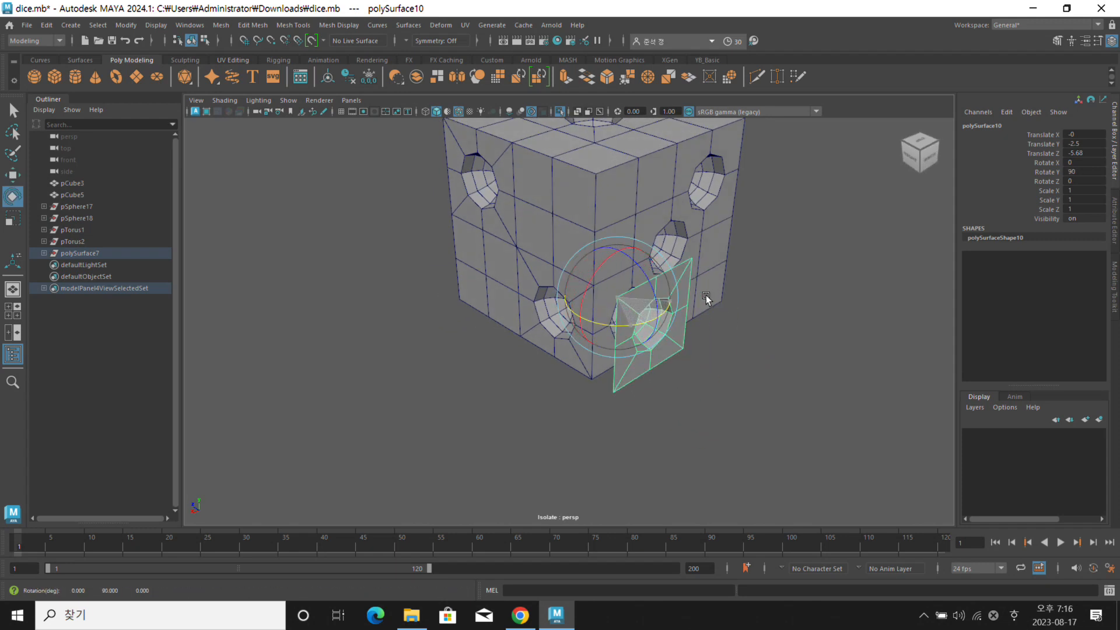
key("w")
left_click_drag(616, 303, 601, 293)
Try copying the rotated patch diagonally across the three-pip face toward the next pip
left_click_drag(580, 242, 583, 178, "alt")
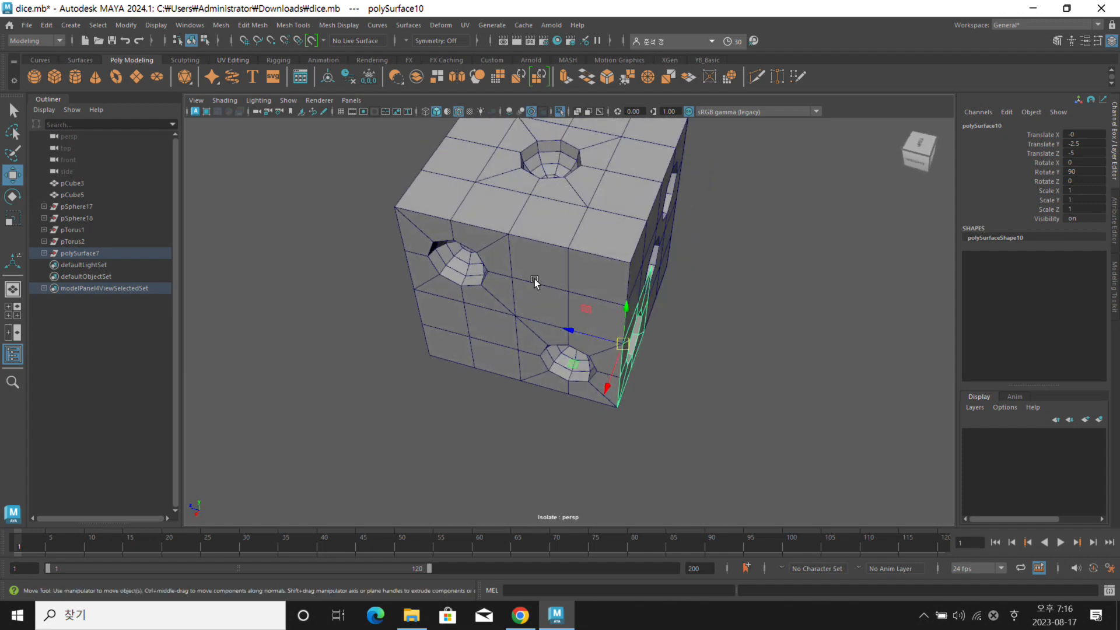
left_click_drag(480, 244, 640, 315, "alt")
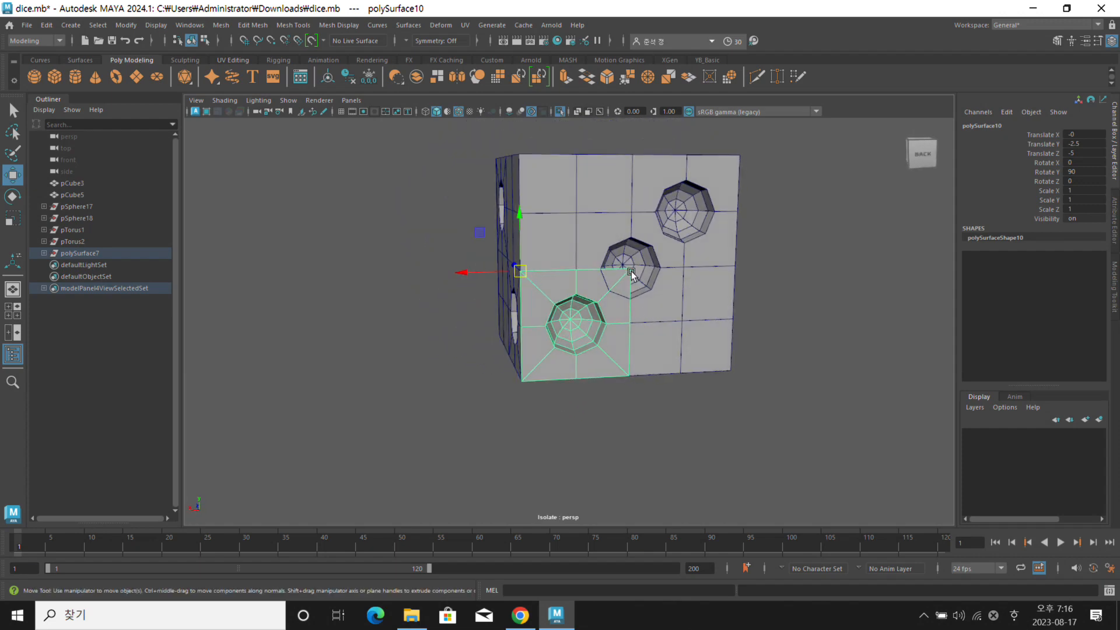
mouse_move(479, 232)
left_mouse_down("shift")
mouse_move(547, 178)
mouse_move(534, 173)
mouse_move(603, 129)
mouse_move(591, 119)
left_mouse_up("shift")
left_click_drag(634, 239, 680, 274, "alt")
Undo the latest patch copying, snapping and rotation, and delete the copied patch beside the die
key("ctrl+z")
key("ctrl+z")
key("ctrl+z")
key("ctrl+z")
key("ctrl+z")
key("ctrl+z")
left_click_drag(663, 348, 720, 374, "alt")
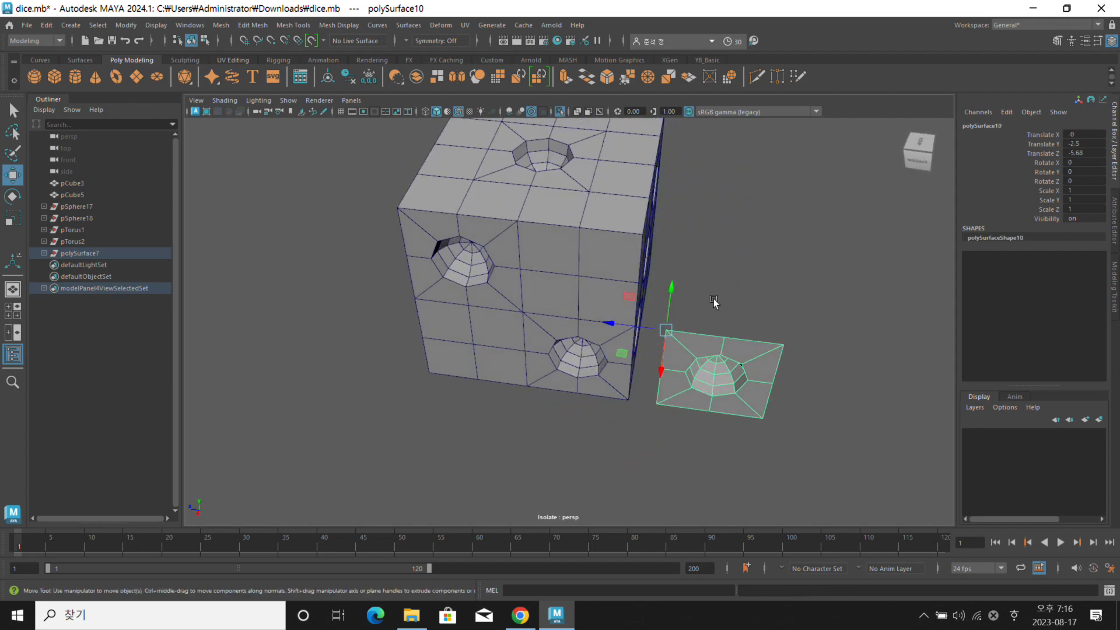
key("Delete")
Delete the remaining duplicated patch from over the lower-right pip of the two-pip face
left_click_drag(534, 277, 560, 275, "alt")
middle_click_drag(520, 280, 534, 290, "alt")
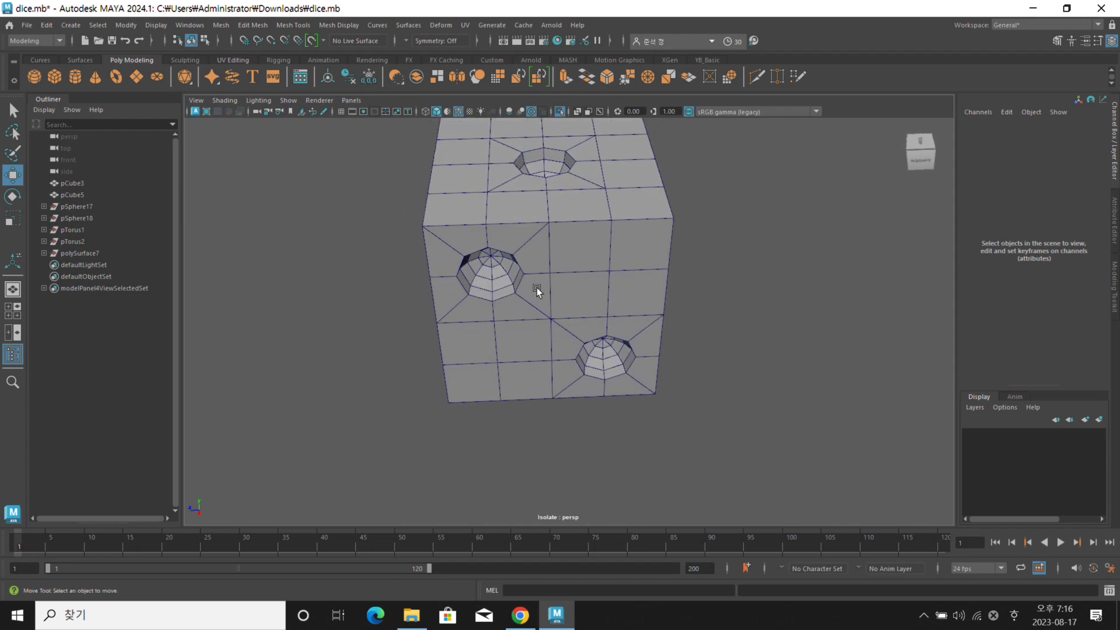
left_click_drag(470, 288, 513, 291, "alt")
right_click_drag(513, 291, 619, 292, "alt")
middle_click_drag(534, 261, 556, 272, "alt")
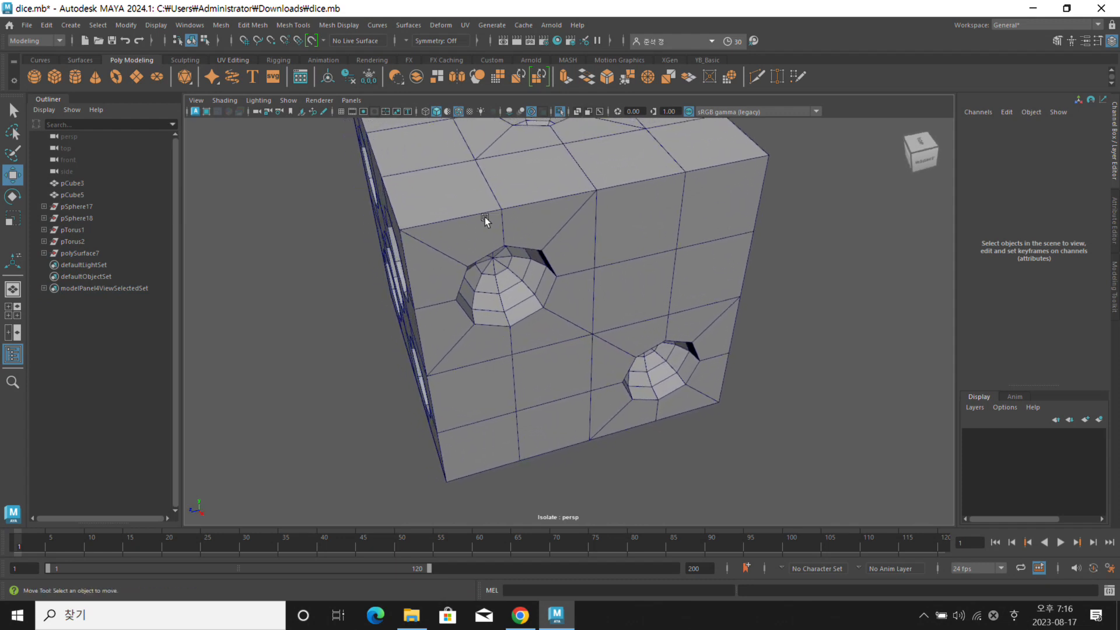
right_click_drag(656, 294, 507, 275, "alt")
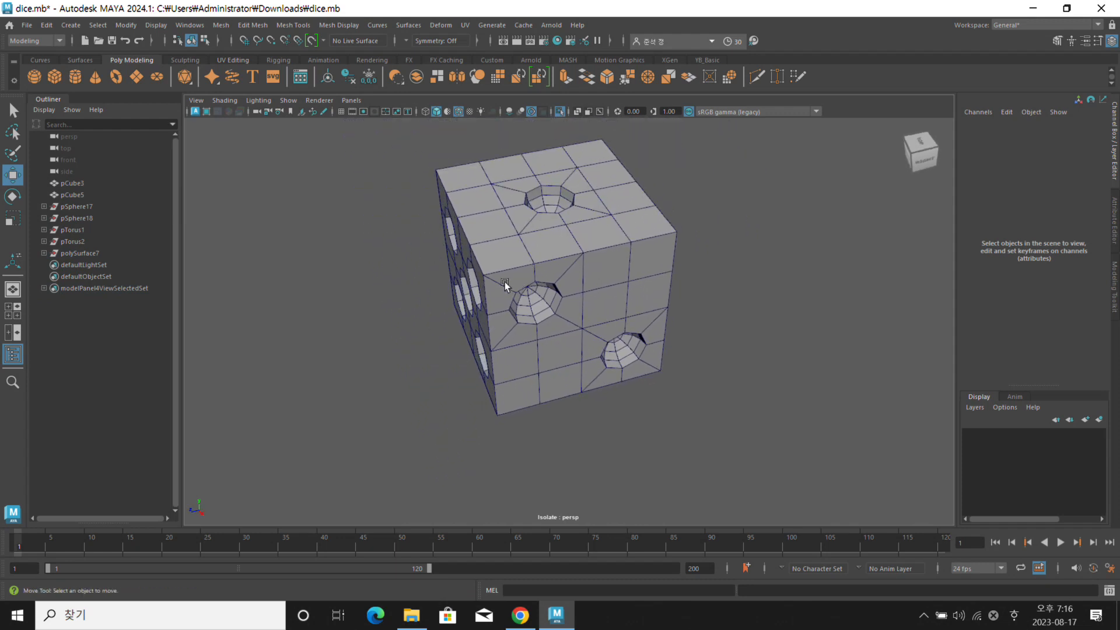
left_click_drag(678, 347, 669, 305, "alt")
left_click(648, 293)
key("Delete")
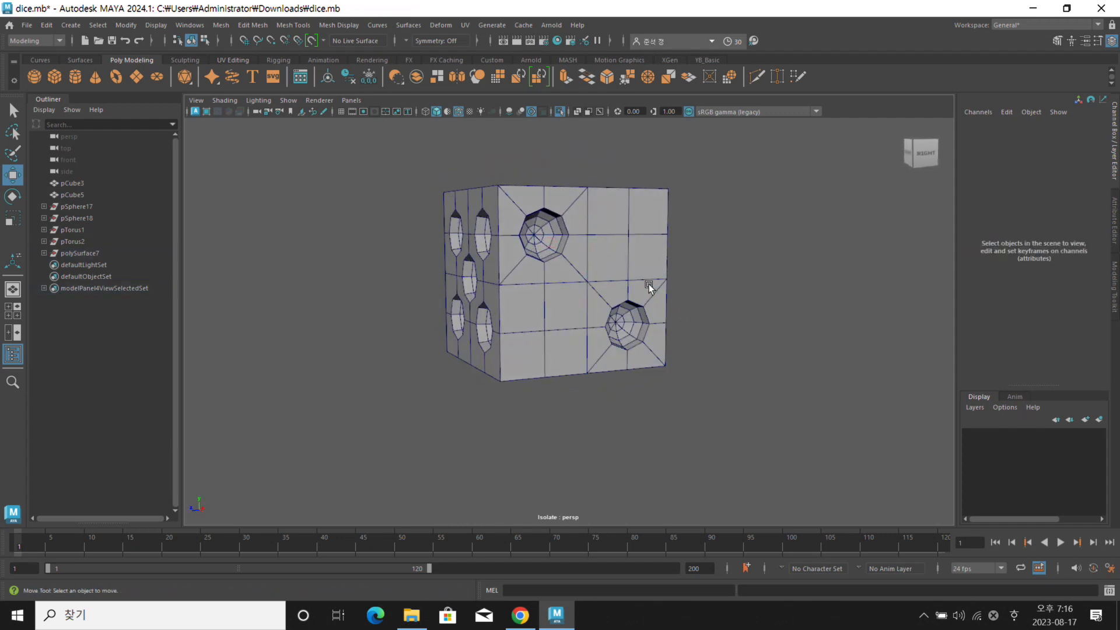
Select the die and cut a diagonal edge from the three-pip face's lower-left pip rim to the nearest outer corner
left_click_drag(704, 264, 570, 247, "alt")
left_click(658, 275)
right_click_drag(571, 248, 808, 318, "alt")
left_click_drag(668, 335, 550, 330, "alt")
left_click_drag(595, 232, 612, 266, "alt")
left_click(762, 76)
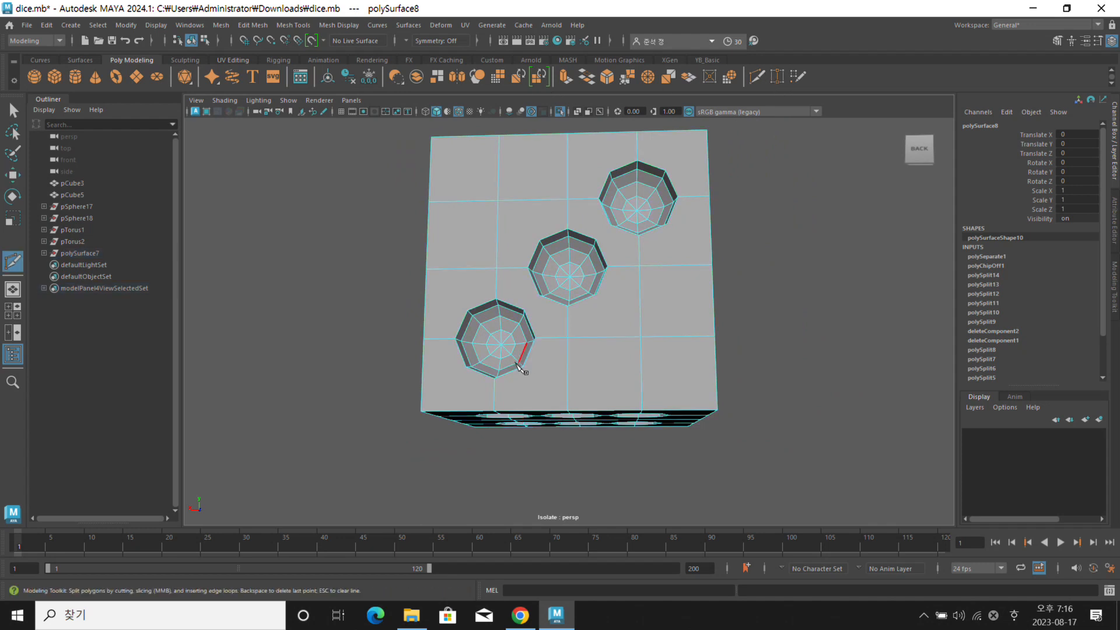
left_click_drag(522, 350, 513, 367, "alt")
right_click_drag(513, 368, 502, 322, "alt")
left_click_drag(480, 317, 289, 328)
right_click(442, 320)
Cut edges from the lower-left pip's rim to the side border vertex, the middle pip's rim and the bottom edge's middle vertex
left_click_drag(469, 269, 470, 243)
left_click_drag(466, 241, 406, 243, "alt")
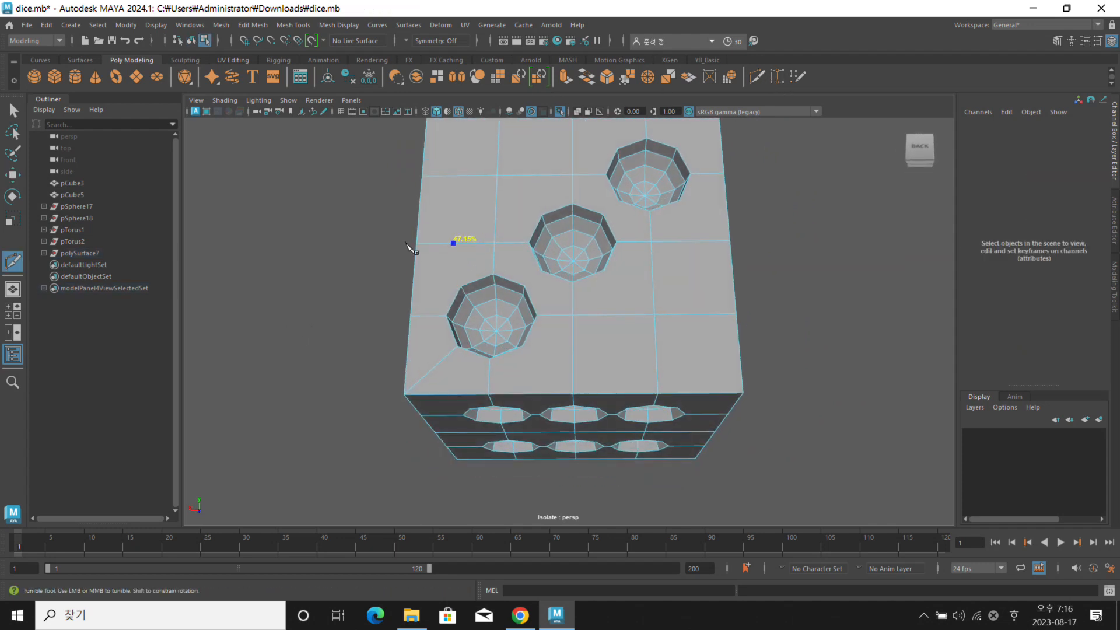
right_click(460, 278)
mouse_move(507, 276)
left_mouse_down()
mouse_move(574, 294)
mouse_move(519, 265)
left_mouse_up()
right_click(519, 265)
left_click_drag(530, 328, 523, 348)
left_click_drag(545, 393, 584, 393)
right_click(630, 388)
Cut diagonal edges from the middle pip's rim to the grid vertices at its upper left and lower right
left_click_drag(655, 355, 652, 318)
left_click(543, 242)
left_click_drag(534, 210, 528, 190, "alt")
left_click(490, 189)
right_click(544, 219)
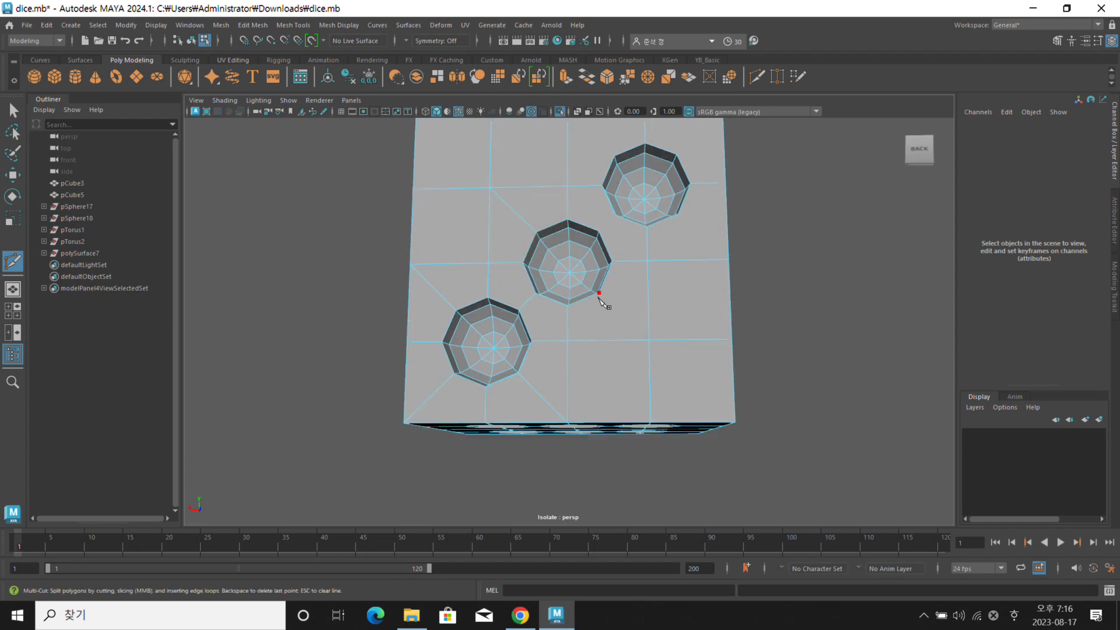
left_click_drag(600, 297, 613, 310, "alt")
left_click(613, 307)
left_click(661, 353)
right_click(739, 351)
Cut edges connecting the upper-right pip's rim to the middle pip's rim and to the top edge's middle vertex
left_click(613, 244)
left_click(630, 229)
right_click(639, 245)
middle_click_drag(631, 229, 601, 263, "alt")
left_click_drag(604, 266, 607, 284, "alt")
left_click_drag(592, 193, 452, 173)
right_click(554, 177)
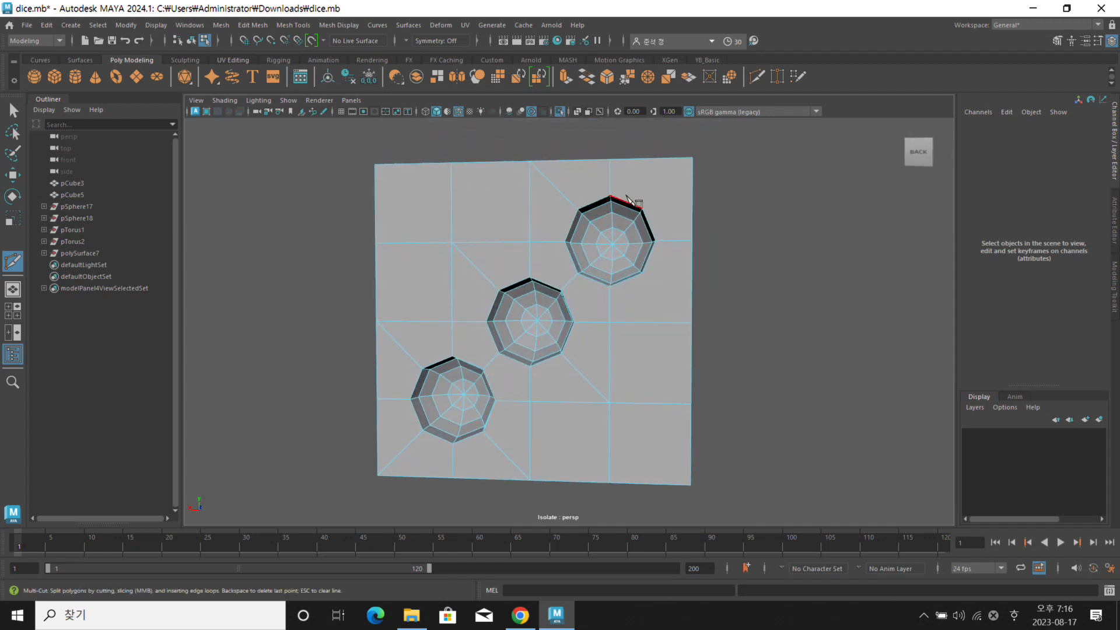
Cut the last two diagonals from the upper-right pip's rim to the outer corner and the side border vertex
left_click(692, 158)
left_click(690, 323)
left_click_drag(782, 310, 643, 301, "alt")
middle_click_drag(595, 254, 601, 212, "alt")
right_click_drag(579, 238, 620, 256, "alt")
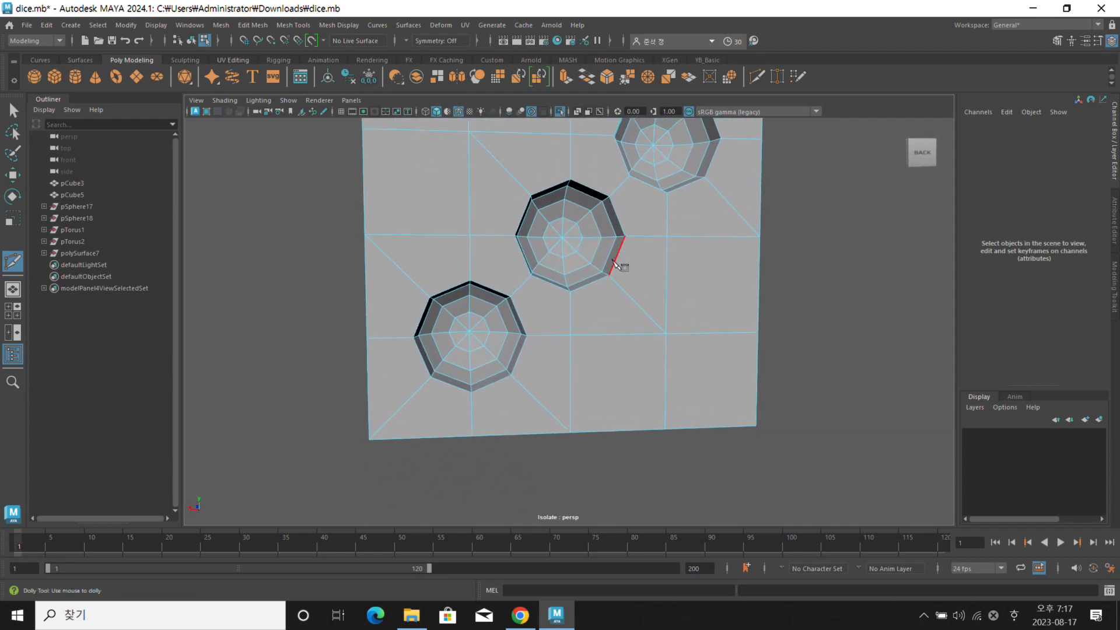
Select faces between the pips on the three-pip face and beside the two-pip face's upper-left pip to compare their shapes
key("q")
left_click(539, 300)
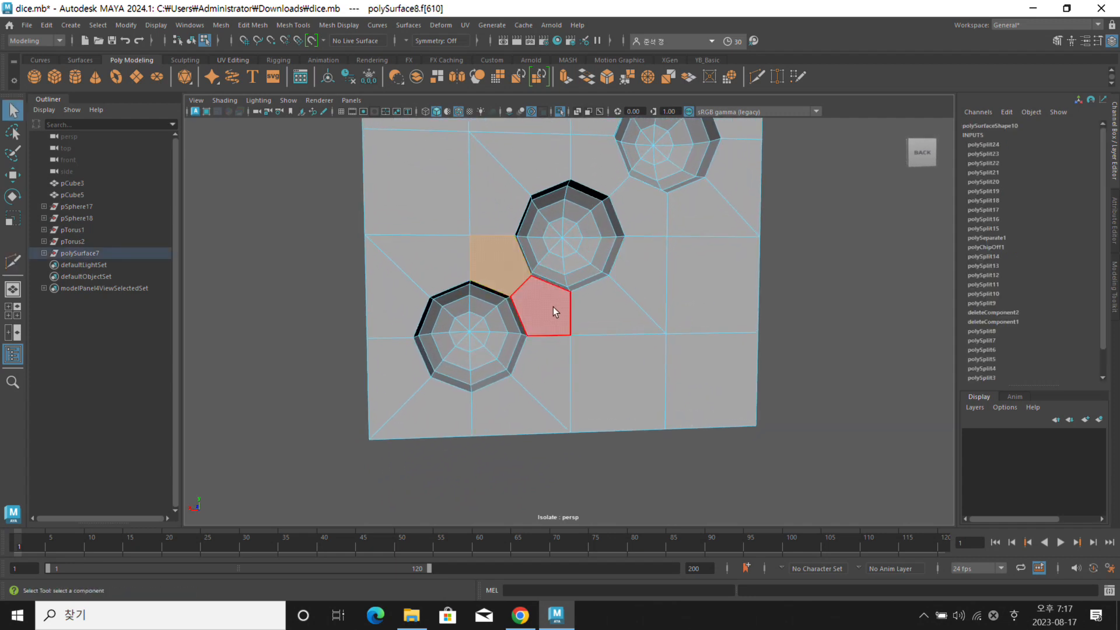
left_click(610, 311)
left_click(505, 252, "shift")
left_click_drag(669, 230, 367, 187, "alt")
left_click(356, 205)
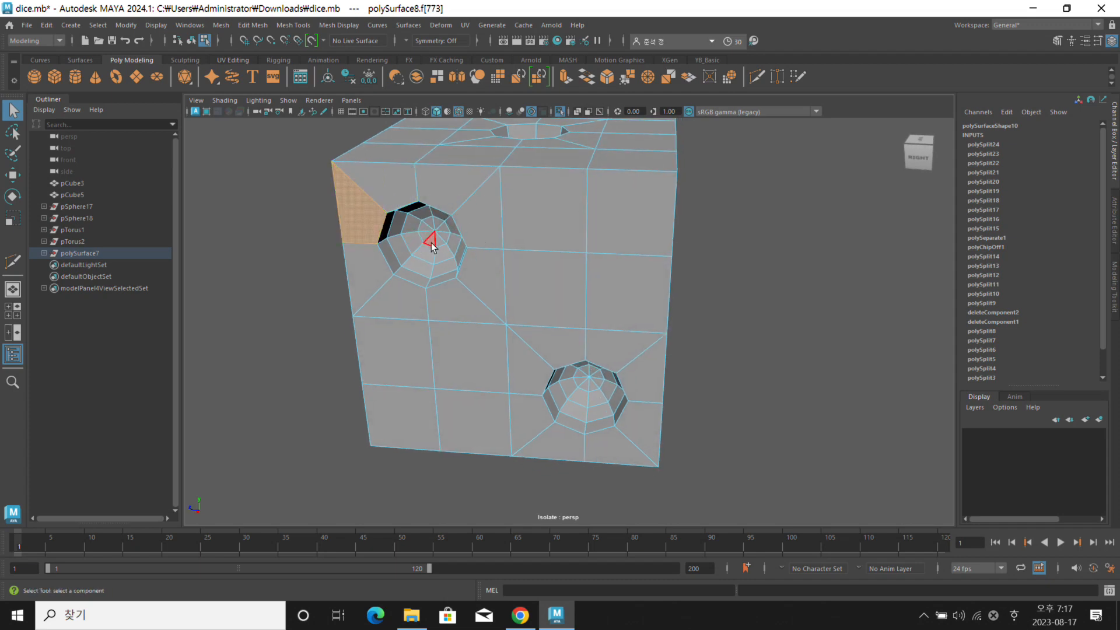
left_click_drag(463, 220, 516, 271, "alt")
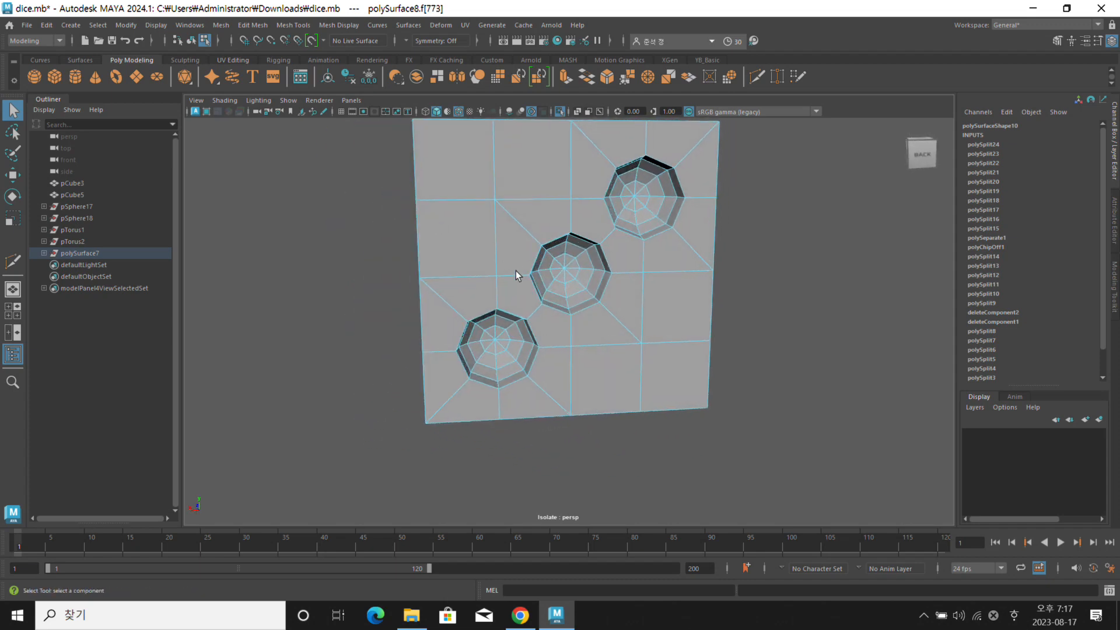
Select the faces between the three pips and check their shapes, then clear the selection
left_click(532, 303)
left_click(551, 316, "shift")
left_click(627, 257, "shift")
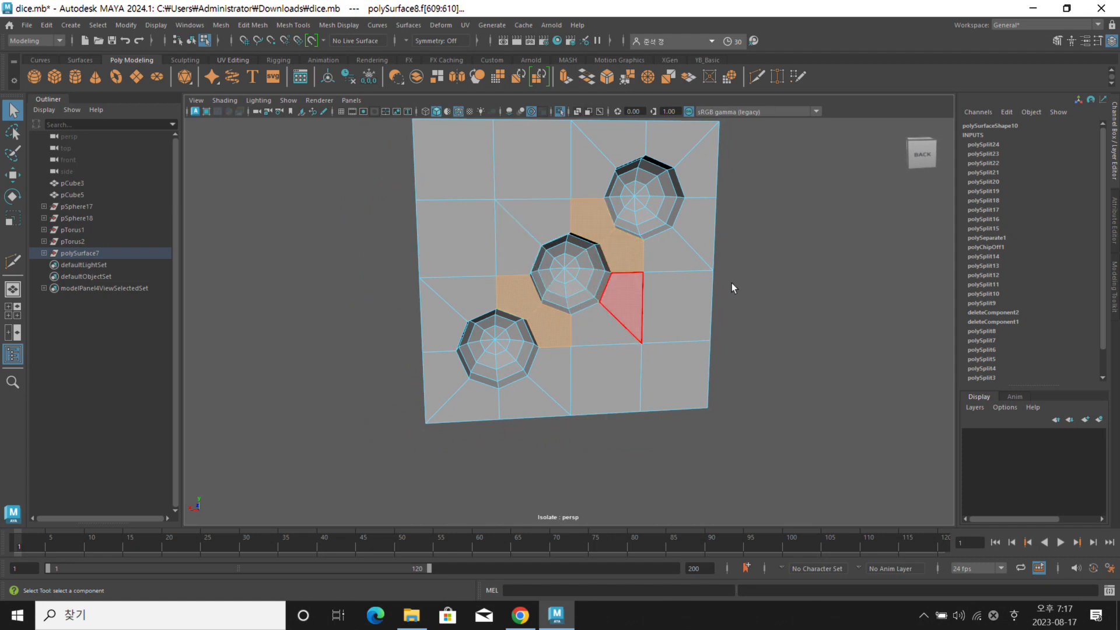
left_click_drag(757, 262, 733, 262, "alt")
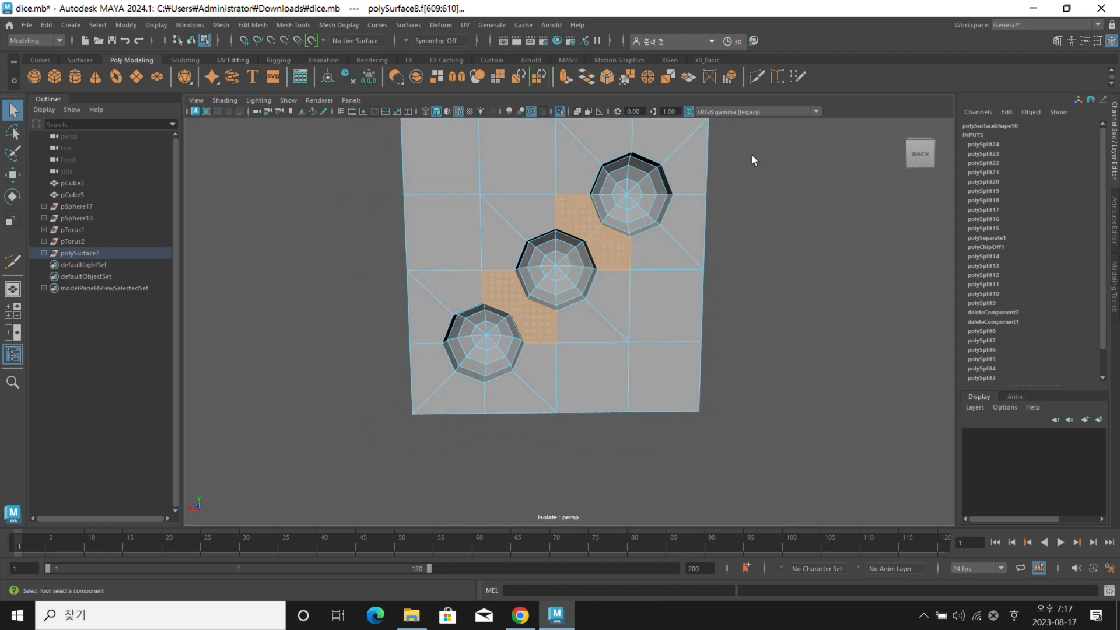
left_click(782, 204)
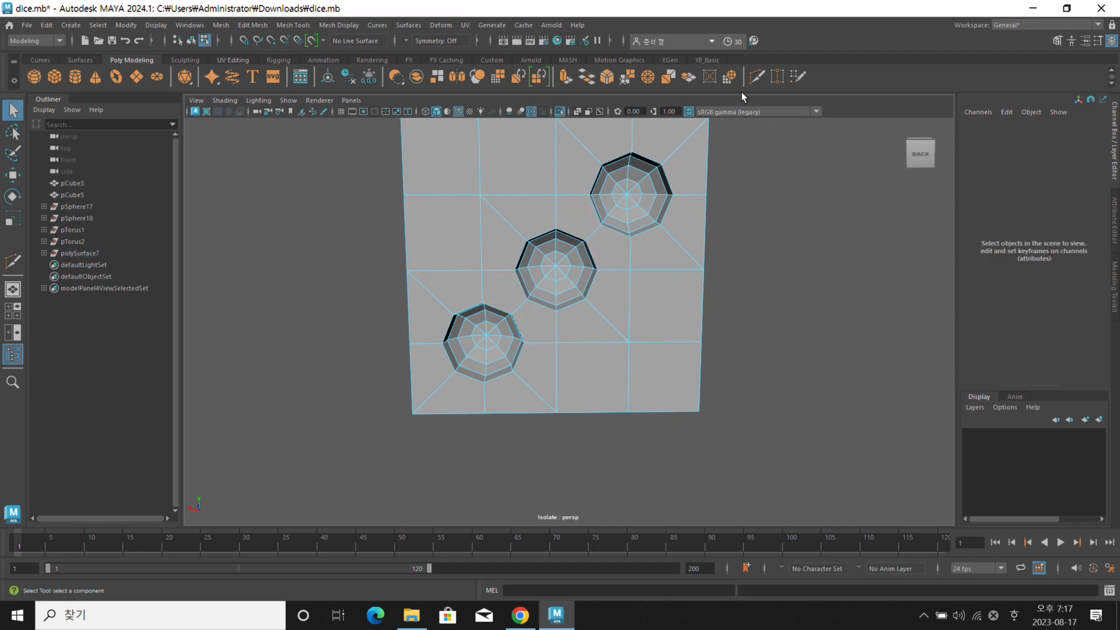
Cut a diagonal between the lower-left and middle pips, joining the grid vertices on both sides of the gap, and check the resulting faces
key("ctrl+shift+x")
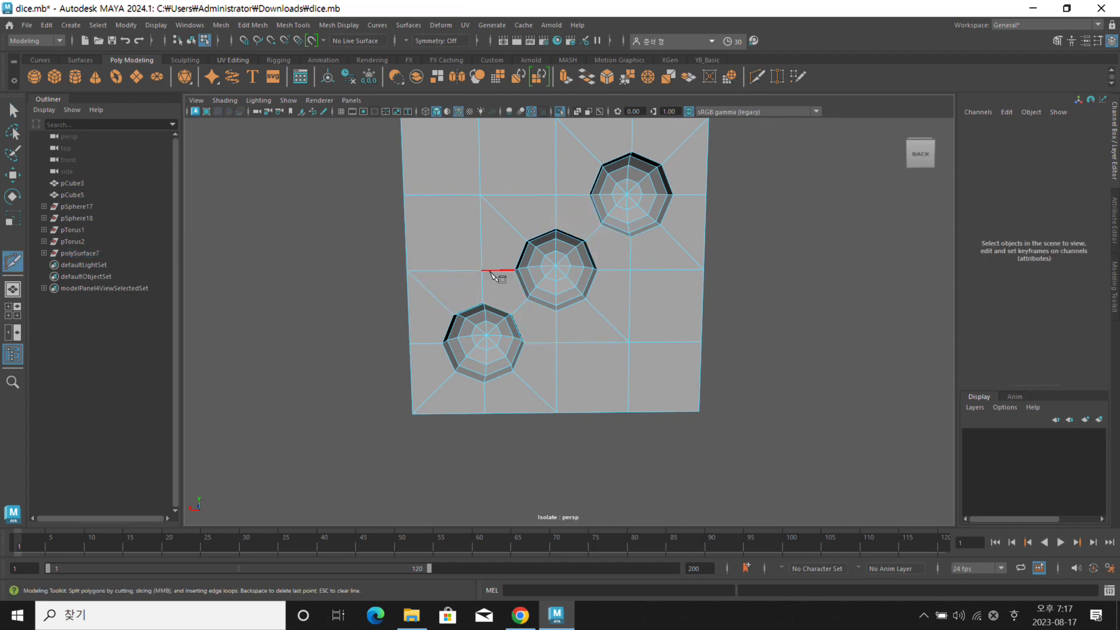
left_click(481, 270)
key("Return")
key("q")
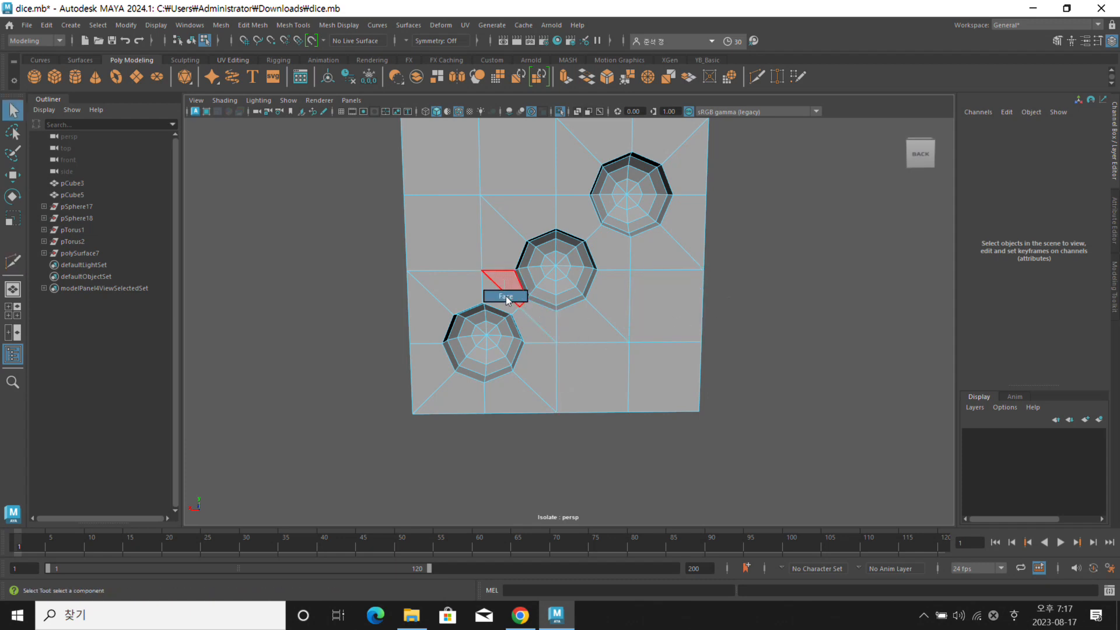
left_click(499, 290)
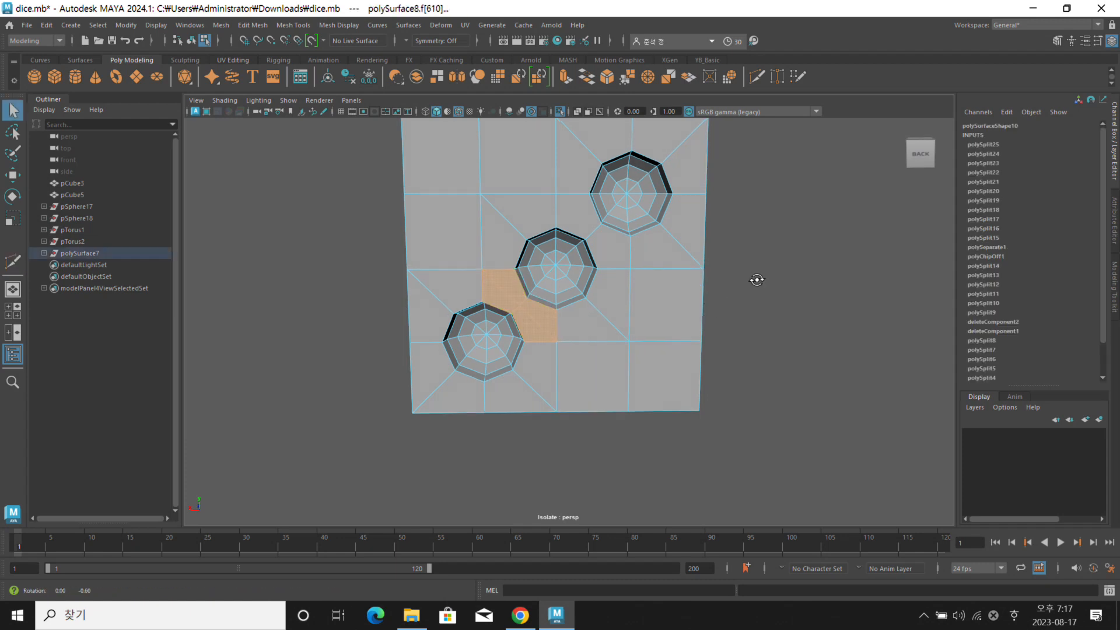
left_click_drag(750, 280, 759, 275, "alt")
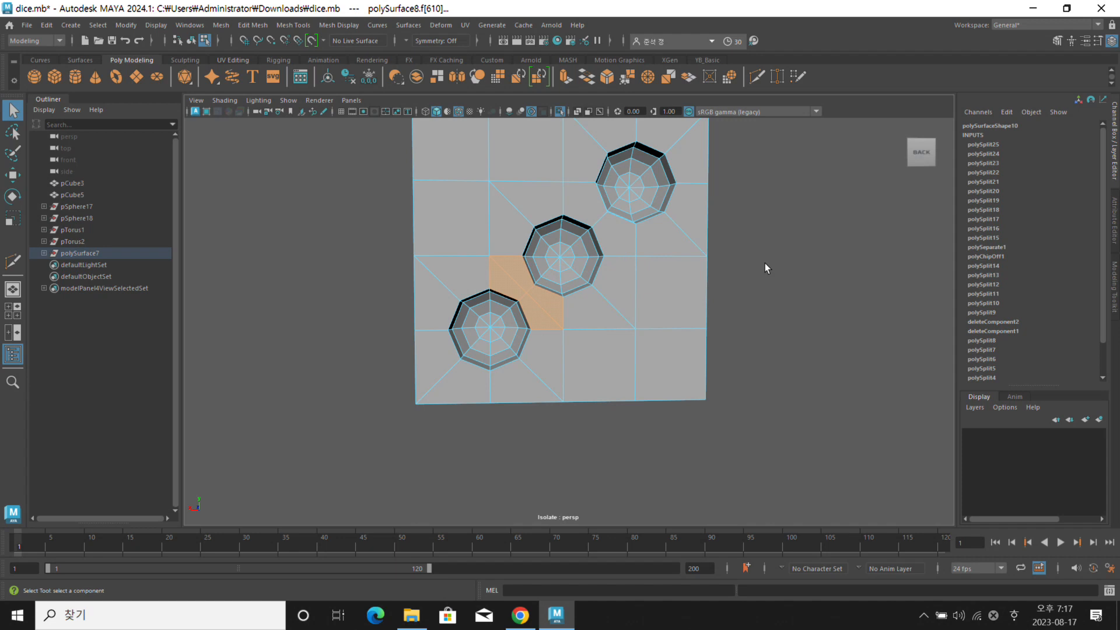
left_click(766, 264)
left_click_drag(726, 263, 722, 264, "alt")
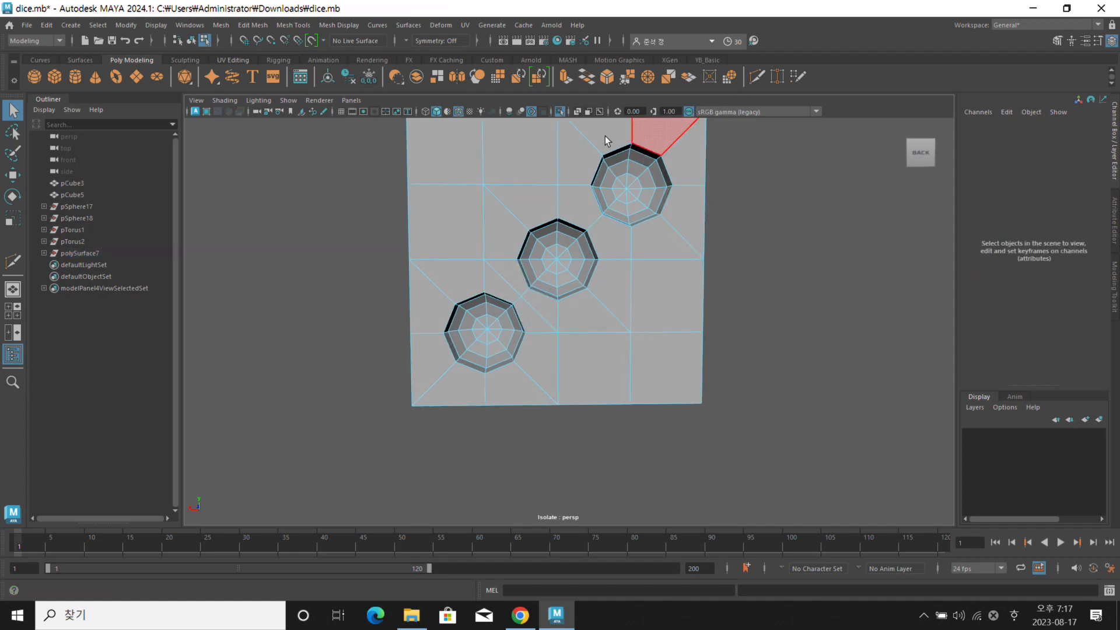
Cut a matching diagonal between the middle and upper-right pips through the neighbouring grid vertices, and return to object selection mode
left_click(757, 77)
left_click(558, 184)
left_click(630, 259)
key("Return")
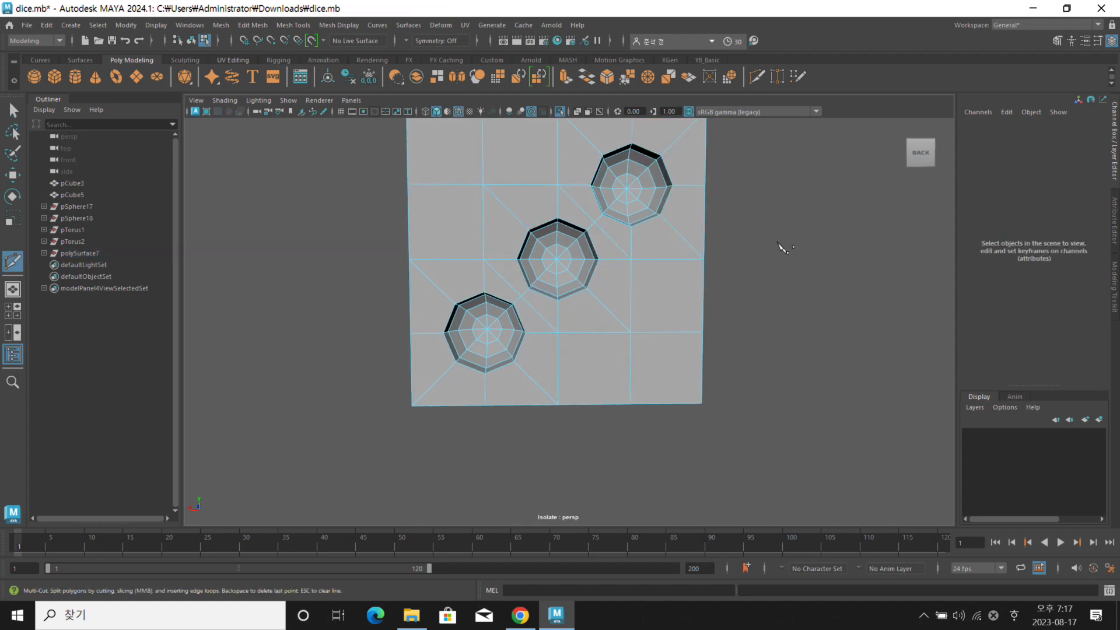
key("q")
right_click_drag(762, 220, 830, 187)
left_click(830, 186)
Select the die and examine the topology of its three-pip face and the adjoining faces
middle_click_drag(755, 218, 769, 248, "alt")
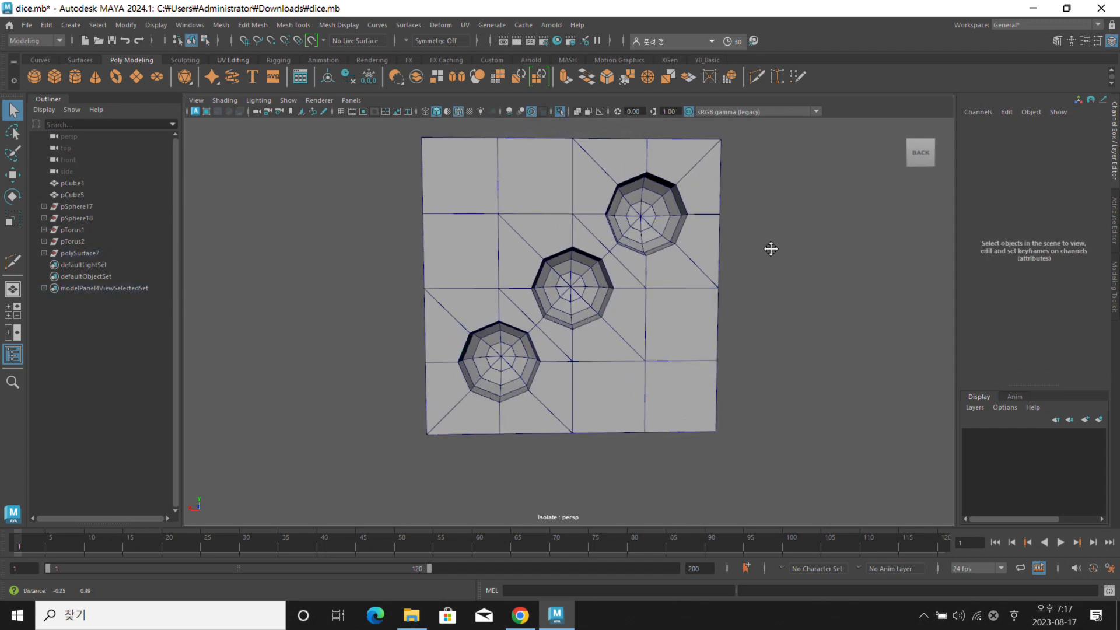
left_click(716, 271)
left_click_drag(712, 263, 689, 266, "alt")
scroll(592, 284, "up", 3)
left_click_drag(570, 288, 586, 300, "alt")
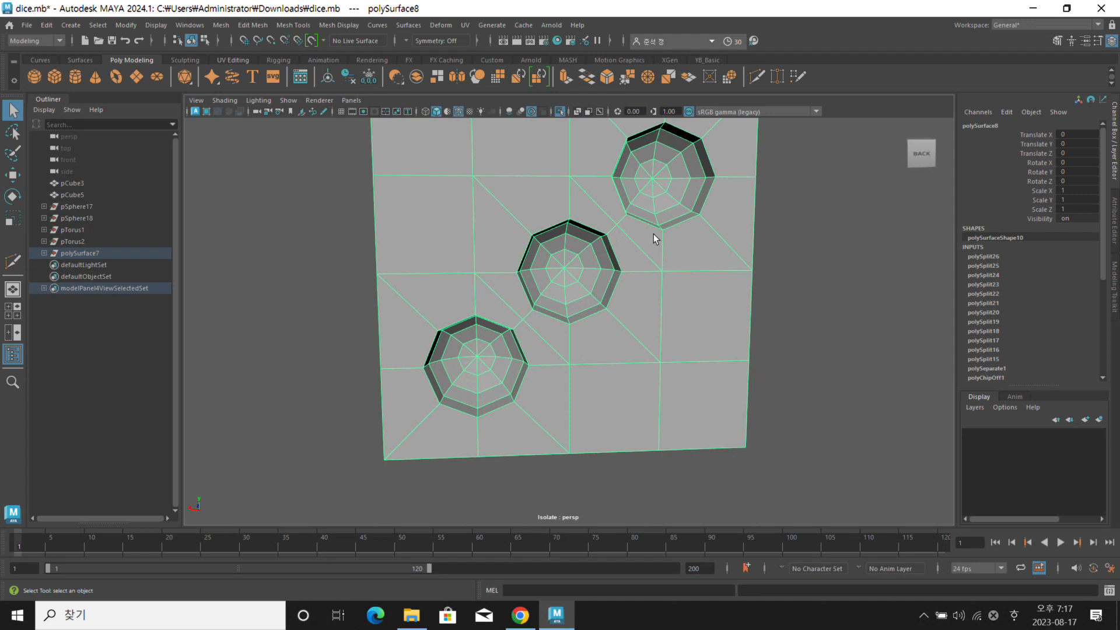
scroll(636, 250, "down", 3)
left_click_drag(630, 258, 489, 209, "alt")
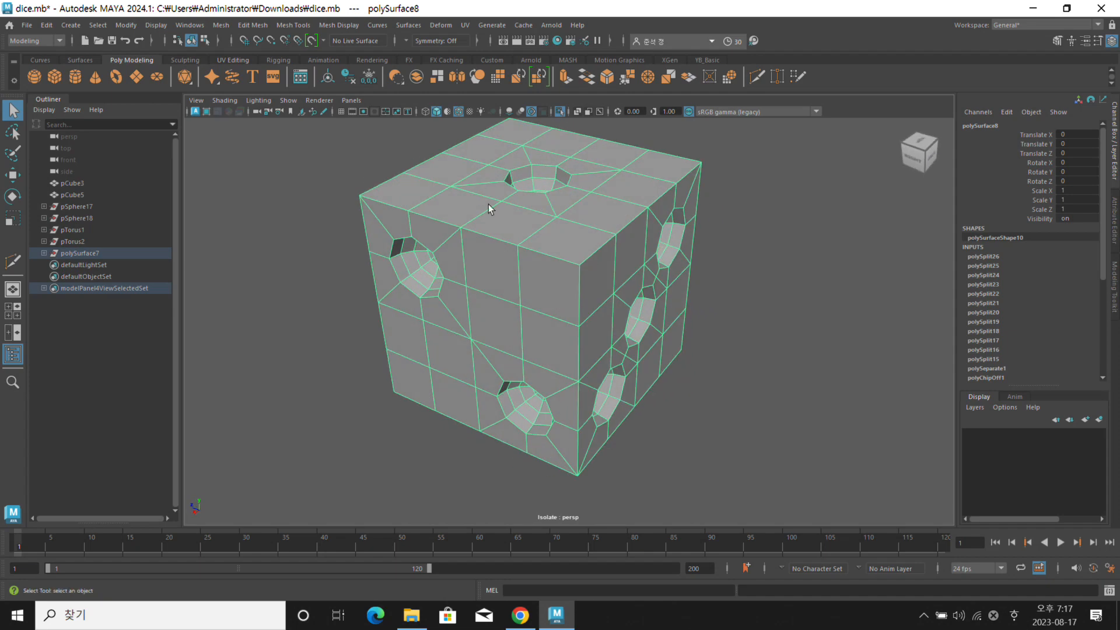
left_click_drag(666, 260, 578, 259, "alt")
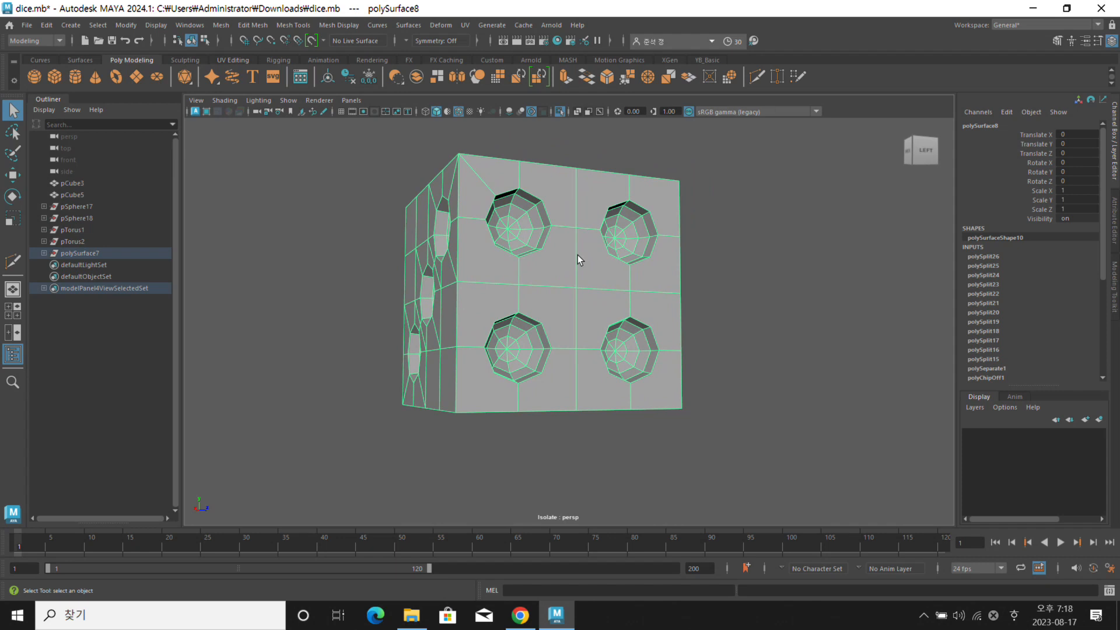
On the four-pip face, cut diagonals from the upper pips' rims to the top edge's middle vertex and the upper-right corner
left_click_drag(579, 216, 659, 234, "alt")
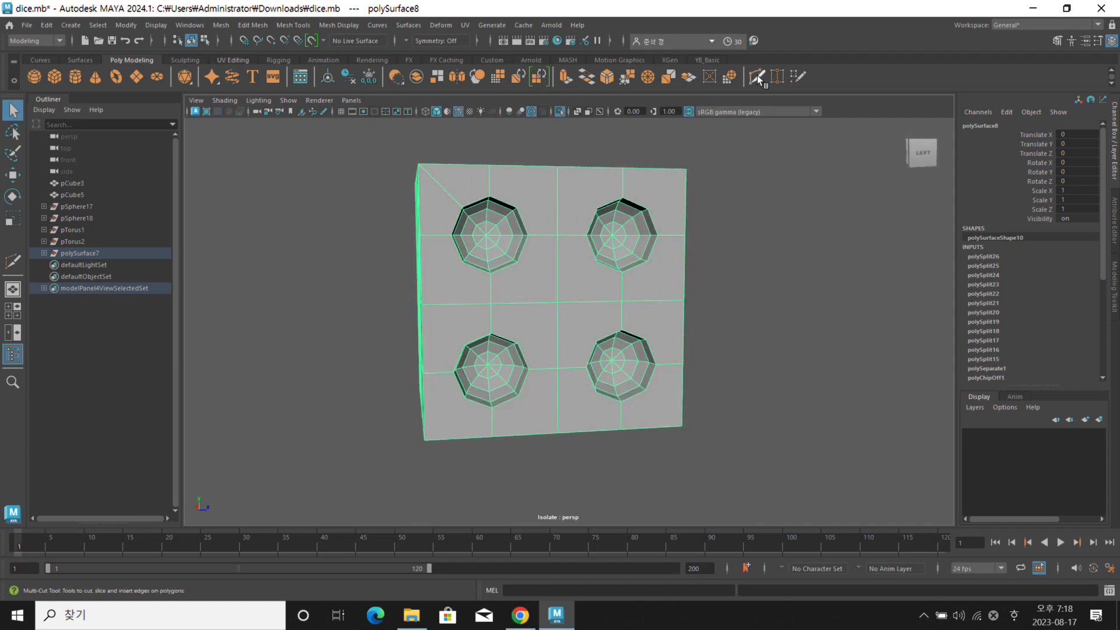
left_click(776, 77)
left_click_drag(464, 238, 549, 185, "alt")
left_click(546, 233)
left_click(579, 170)
left_click(588, 193)
right_click(591, 190)
left_click(618, 199)
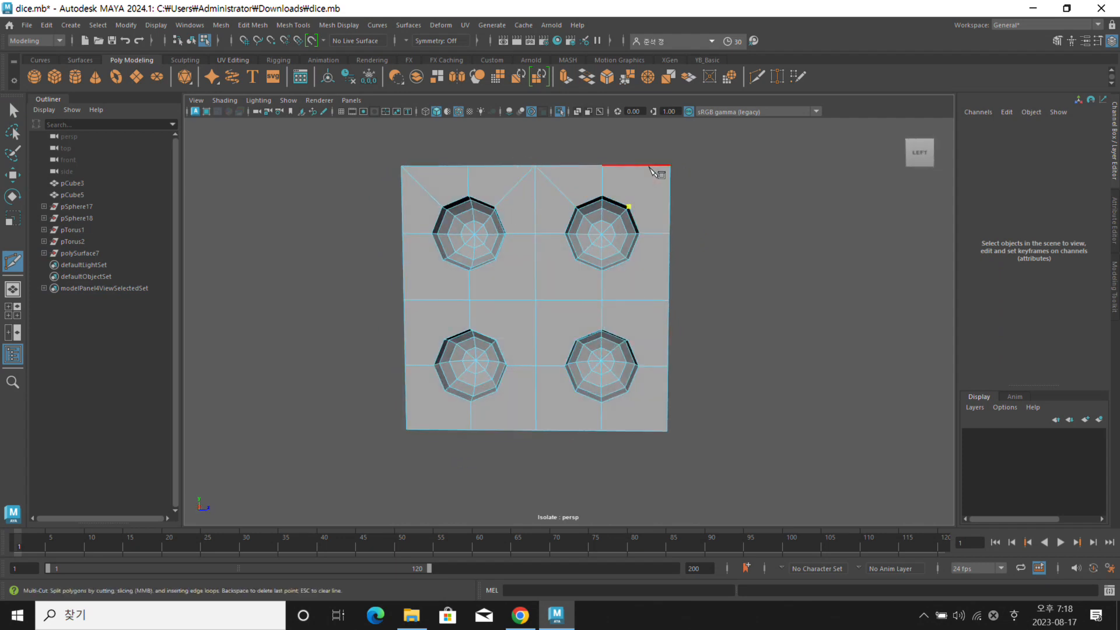
left_click_drag(705, 214, 663, 232, "alt")
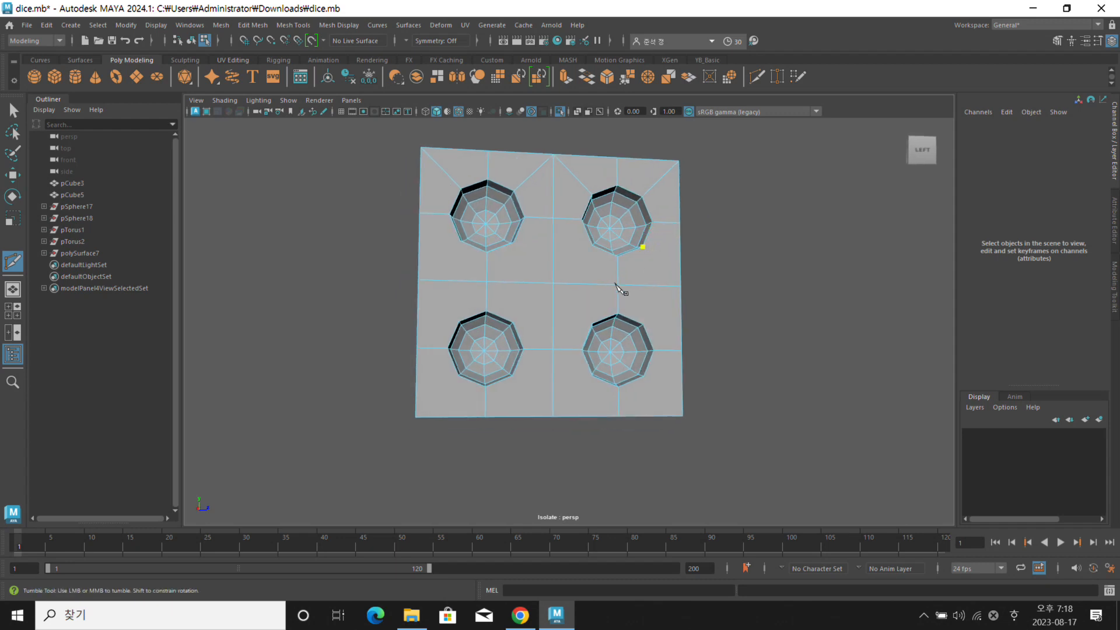
Cut diagonals from all four pips' rims to the face's centre vertex and from the upper-right pip to the right border's middle vertex
right_click(656, 263)
left_click_drag(609, 256, 558, 304, "alt")
right_click(629, 372)
left_click(486, 264)
left_click(526, 304)
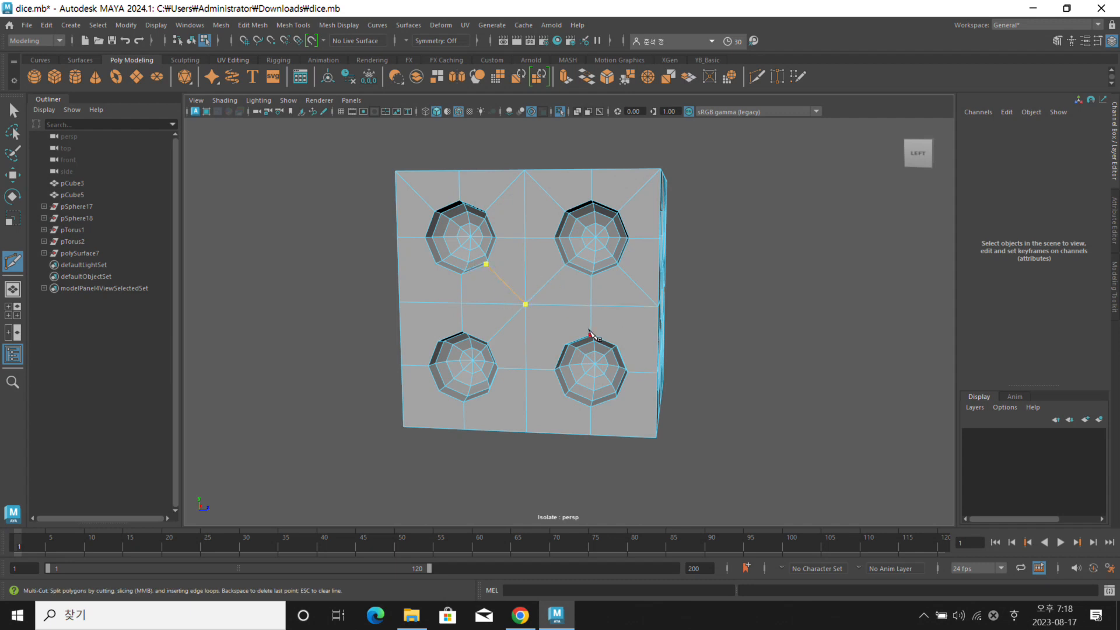
left_click(563, 341)
right_click(555, 324)
left_click_drag(546, 307, 567, 304, "alt")
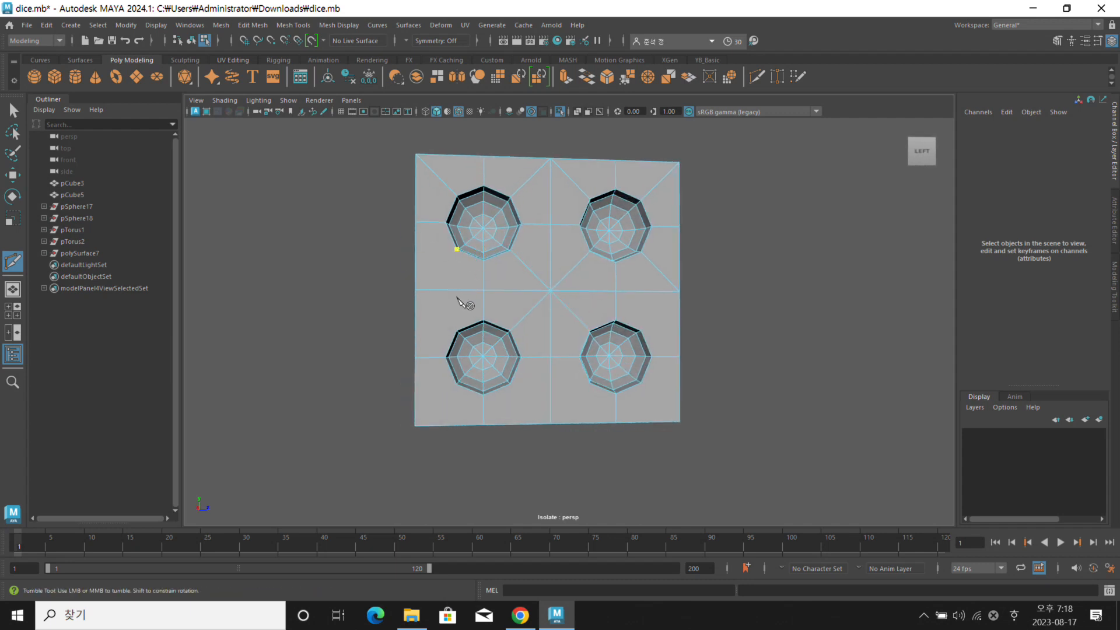
Cut the four-pip face's remaining diagonals to the left and right border vertices, the bottom middle vertex and the lower corners
left_click_drag(494, 323, 503, 313, "alt")
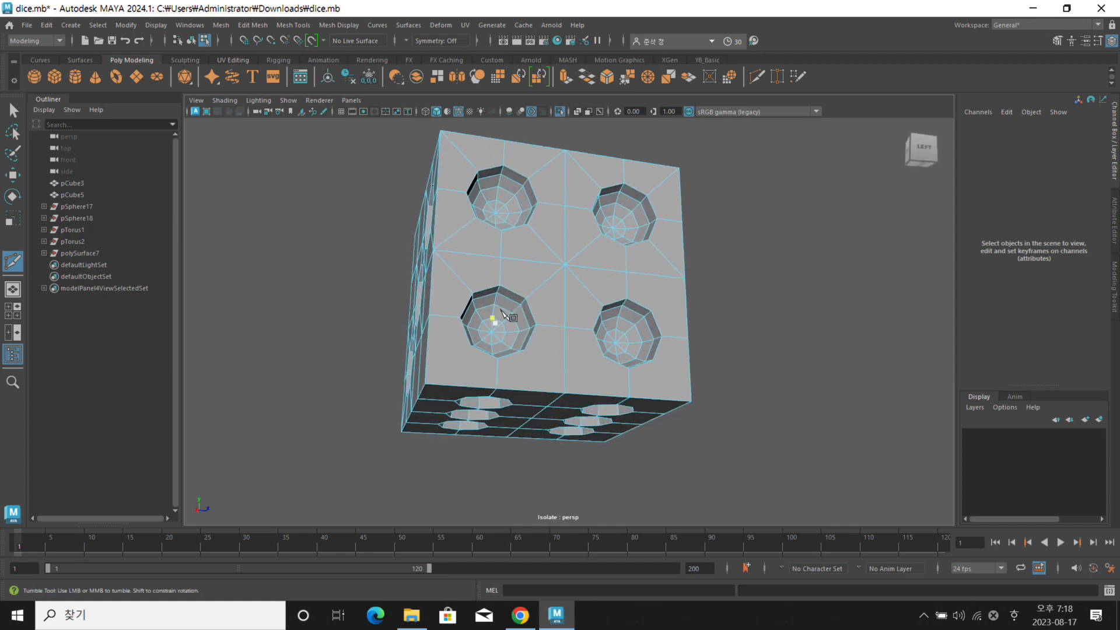
left_click_drag(400, 320, 484, 363, "alt")
left_click(492, 354)
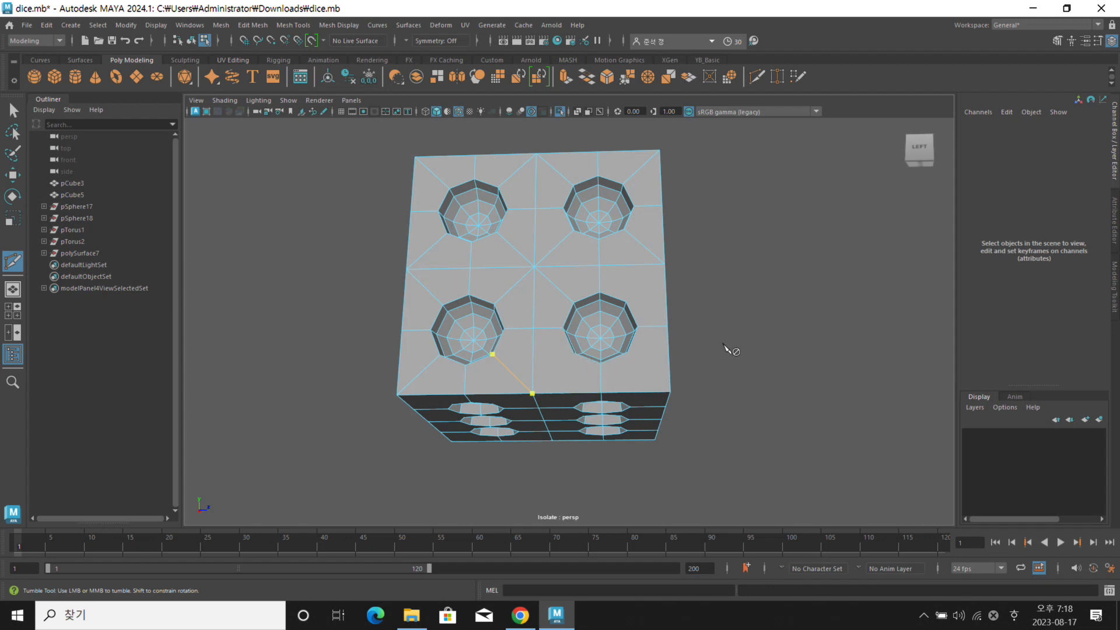
key("Return")
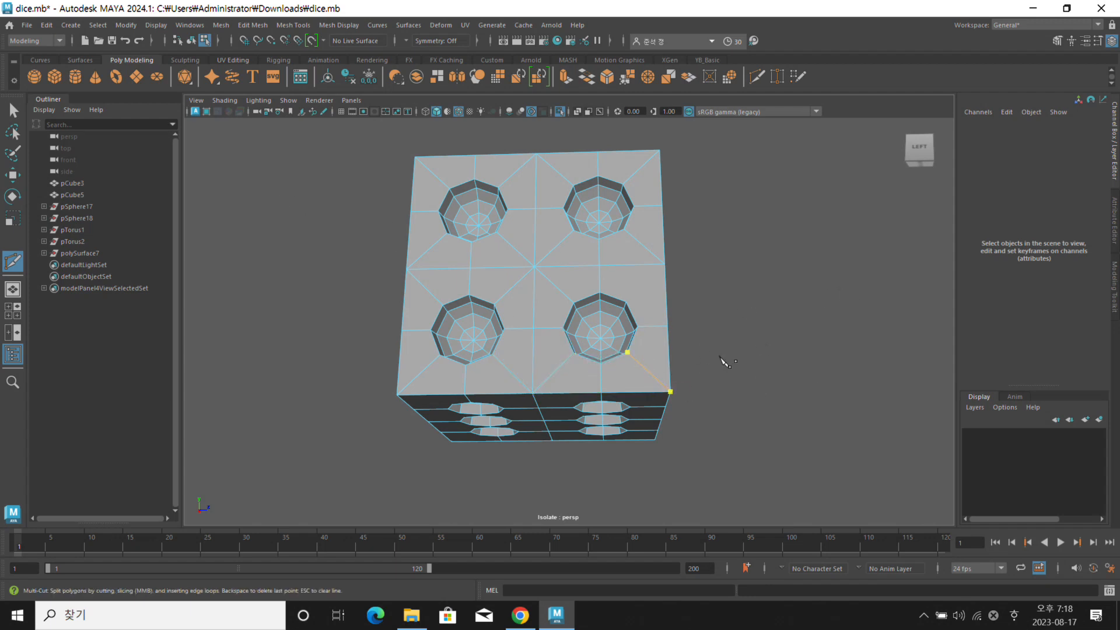
left_click(665, 264)
mouse_move(765, 268)
left_mouse_down("alt")
mouse_move(810, 286)
mouse_move(761, 274)
left_mouse_up("alt")
key("q")
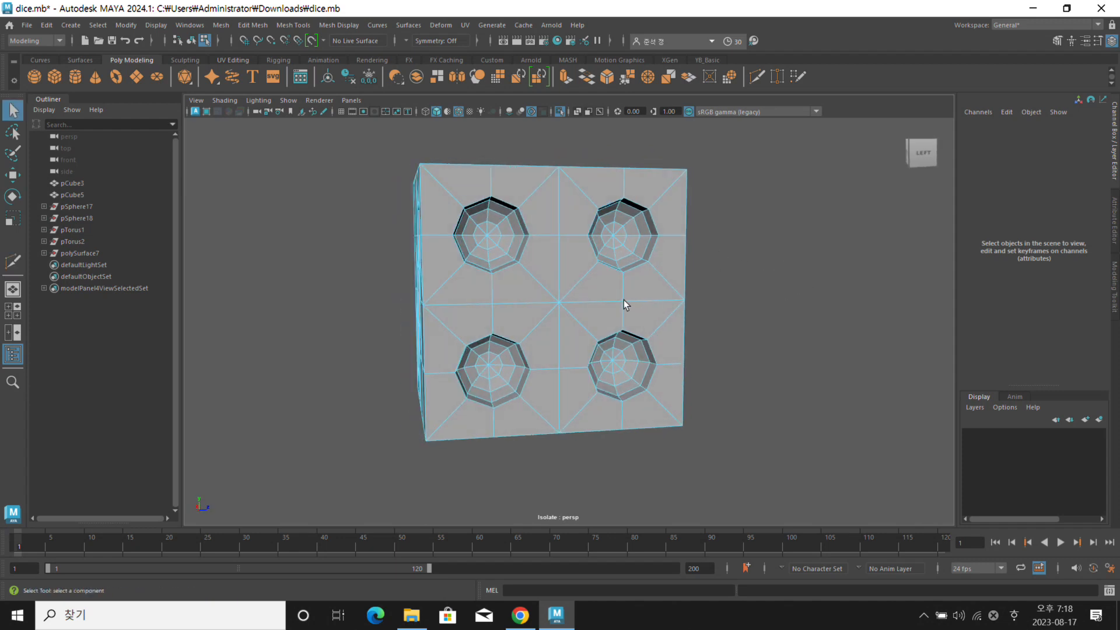
On the five-pip face, cut diagonals from the two left pips' rims to the left corners and the left border's middle vertex
left_click_drag(626, 301, 570, 270, "alt")
right_click_drag(543, 247, 542, 279)
left_click_drag(750, 267, 664, 240, "alt")
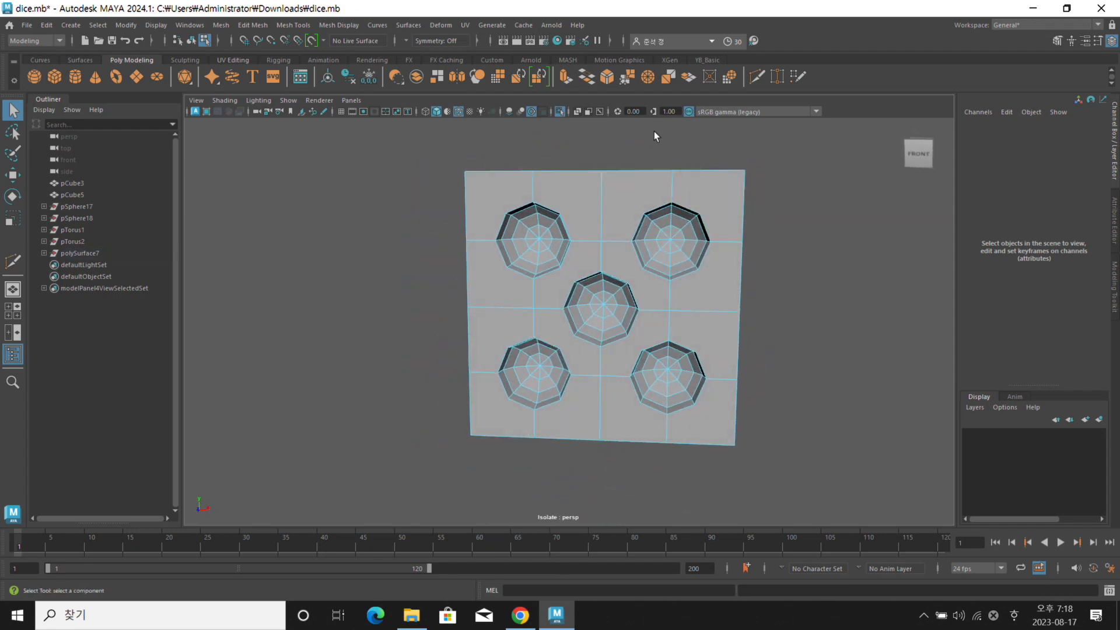
left_click(757, 76)
left_click_drag(548, 224, 486, 223, "alt")
left_click_drag(495, 350, 615, 292, "alt")
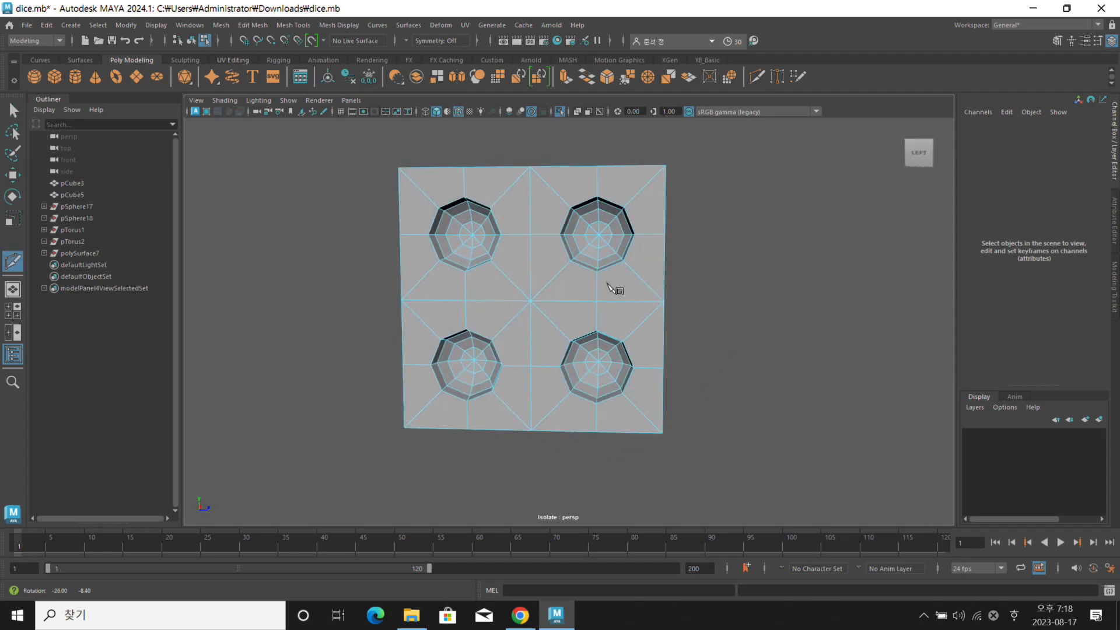
left_click_drag(779, 297, 611, 230, "alt")
left_click_drag(455, 171, 383, 287, "alt")
right_click(511, 196)
right_click(537, 320)
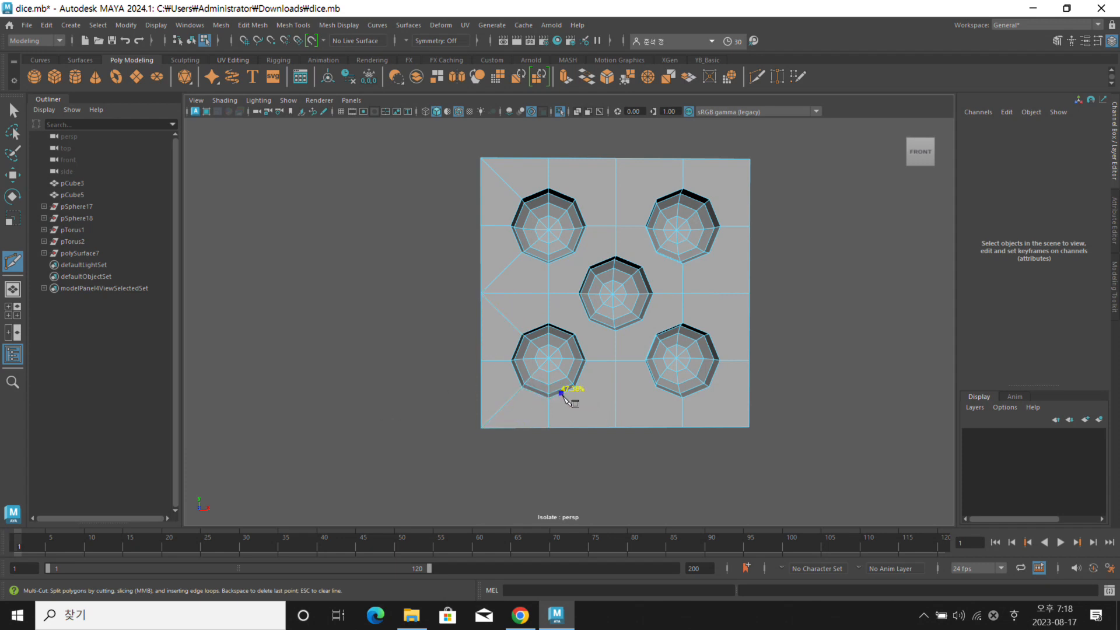
Cut the five-pip face's remaining outer diagonals to the top and bottom middle vertices, the right corners and the right border vertex
left_click(656, 387)
right_click(659, 387)
left_click(749, 160)
left_click_drag(794, 163, 732, 190, "alt")
mouse_move(652, 204)
left_mouse_down("alt")
mouse_move(642, 195)
mouse_move(708, 204)
left_mouse_up("alt")
left_click(633, 173)
right_click(793, 202)
left_click_drag(764, 225, 743, 217, "alt")
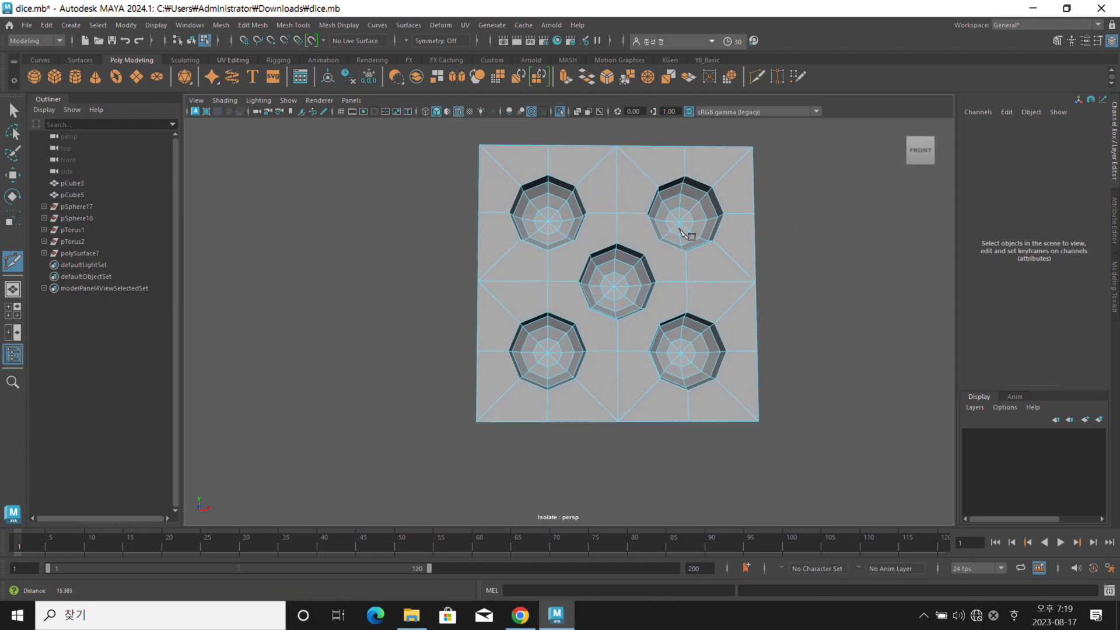
Cut edges connecting the middle pip's rim to the rims of the four corner pips on the five-pip face
left_click_drag(650, 238, 607, 251, "alt")
left_click(579, 242)
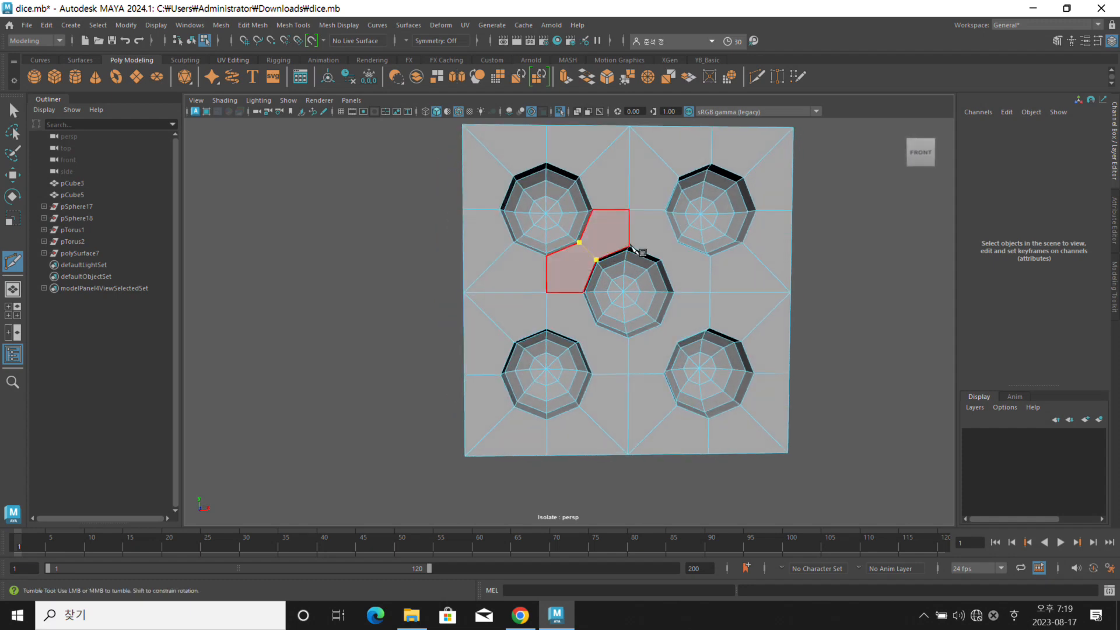
left_click(661, 260)
left_click(678, 243)
right_click(684, 270)
left_click(660, 324)
left_click(677, 341)
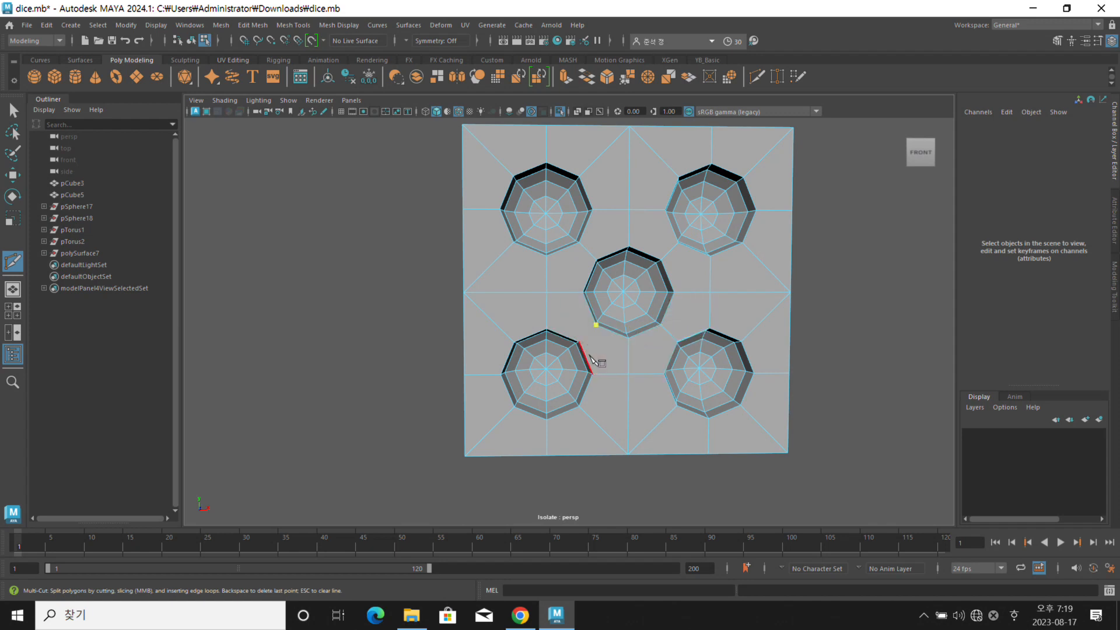
Select faces around the five-pip face's middle pip and compare their layout with the gaps on the three-pip face
key("q")
left_click(586, 274)
left_click(582, 296)
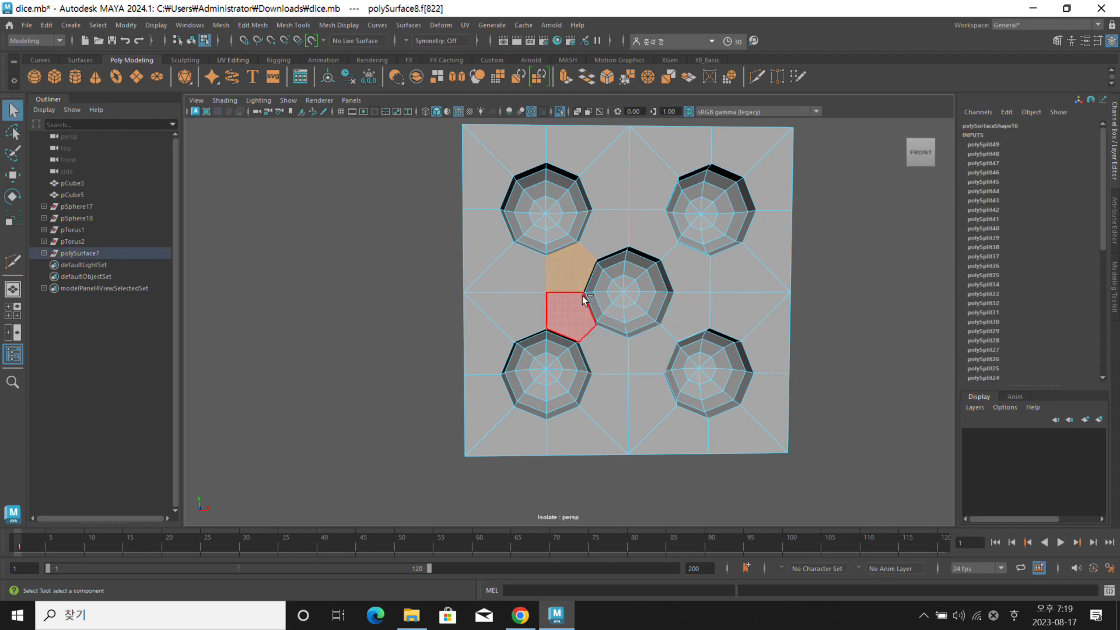
left_click(621, 348, "shift")
left_click_drag(655, 251, 516, 289, "alt")
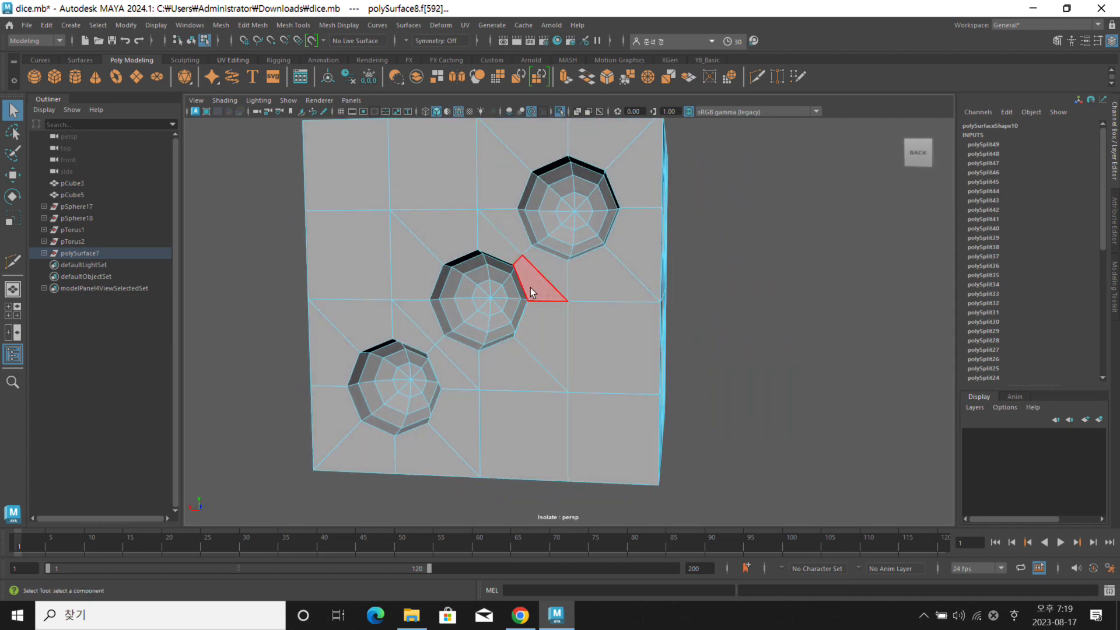
left_click_drag(726, 285, 522, 290, "alt")
left_click(780, 275)
left_click_drag(781, 276, 642, 261, "alt")
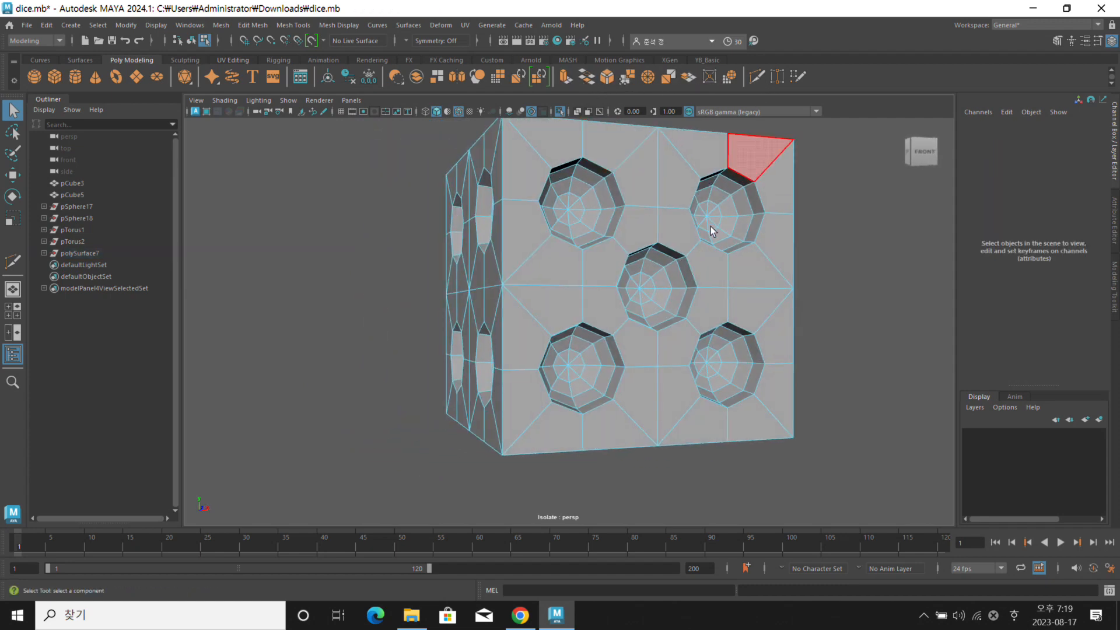
Cut a closed diamond around the five-pip face's middle pip through the four surrounding grid vertices
left_click_drag(710, 226, 642, 228, "alt")
left_click(534, 273)
left_click(616, 192)
left_click(698, 272)
left_click(616, 354)
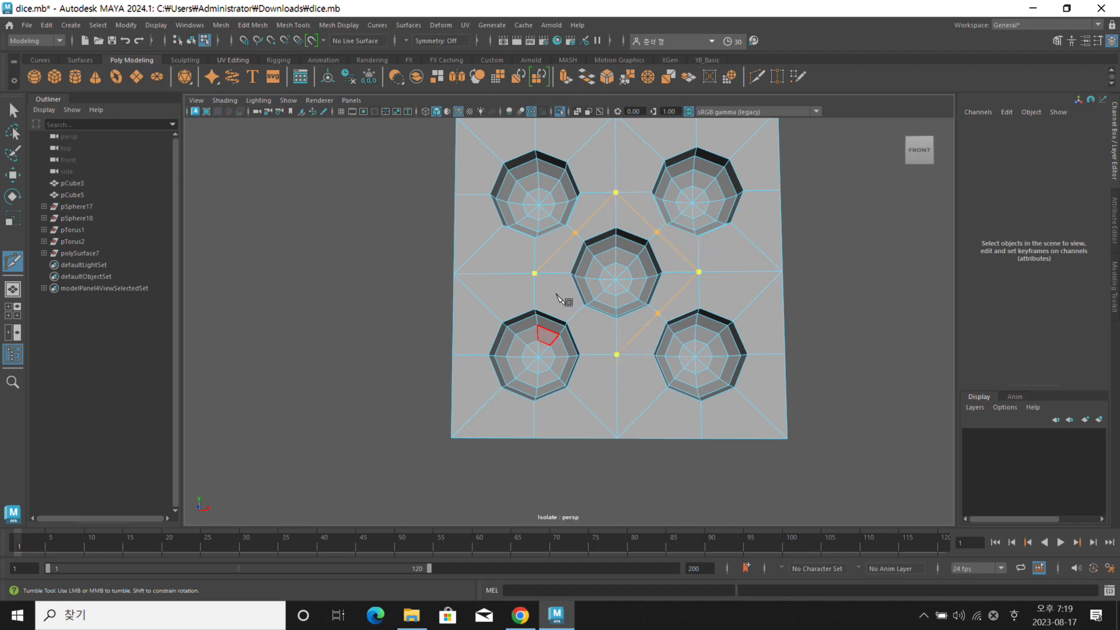
left_click(534, 273)
right_click(708, 211)
left_click_drag(712, 239, 722, 246, "alt")
Select the split faces surrounding the middle pip to check their shapes
key("q")
left_click(608, 224)
left_click(574, 243, "shift")
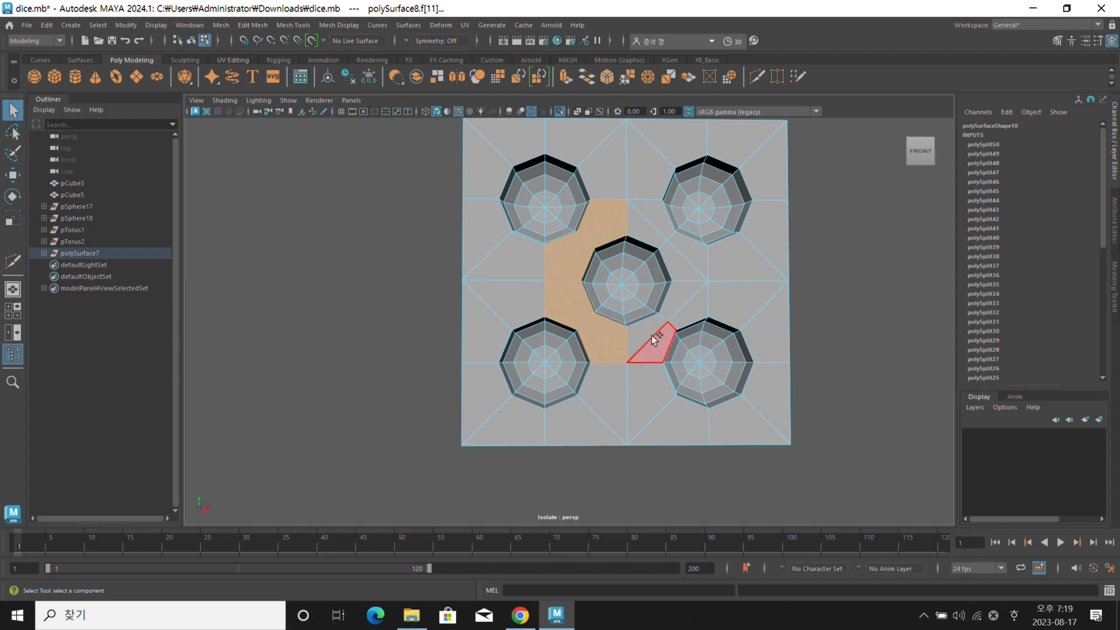
left_click(670, 341, "shift")
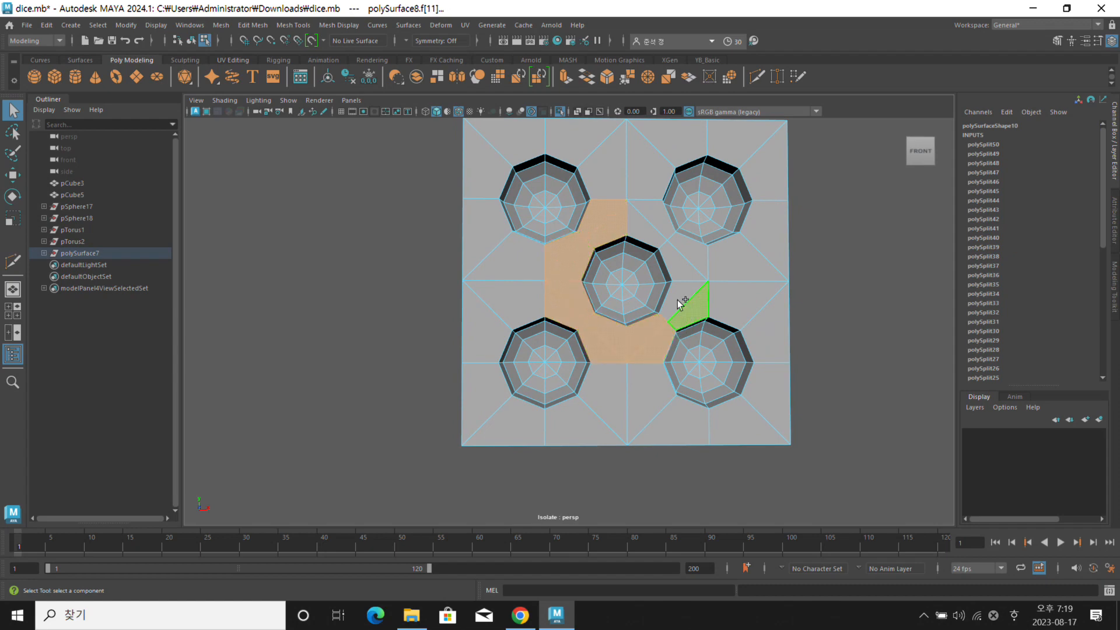
left_click(654, 227, "shift")
Cut a diagonal edge on the six-pip face from one corner pip's rim to the die's nearest corner vertex
left_click_drag(743, 185, 638, 210, "alt")
right_click_drag(637, 211, 790, 249, "alt")
left_click_drag(668, 247, 809, 191, "alt")
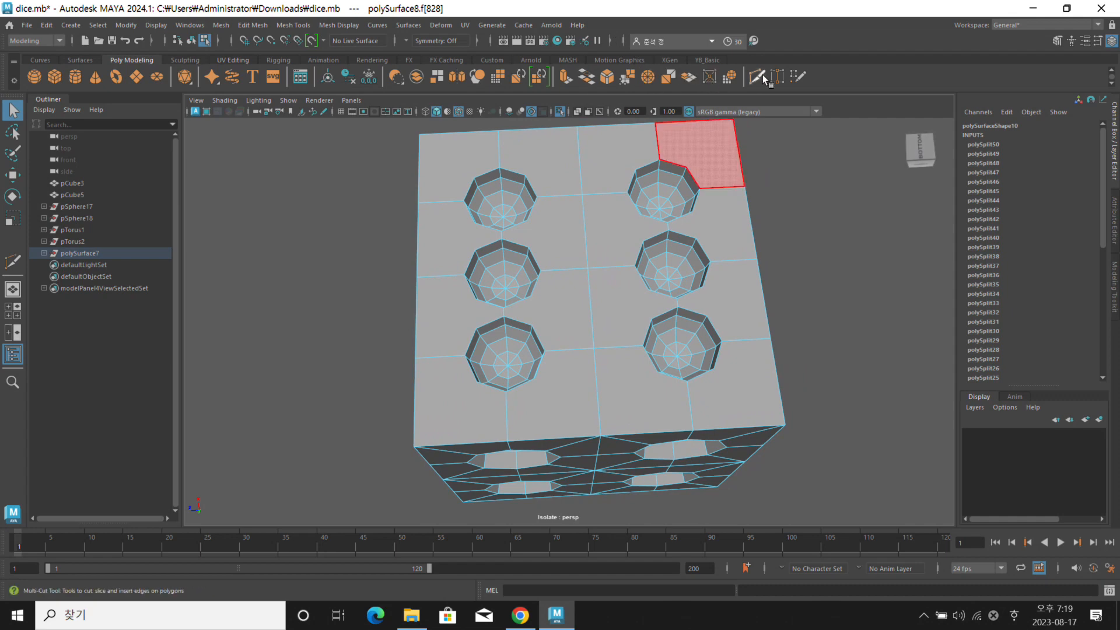
key("ctrl+shift+x")
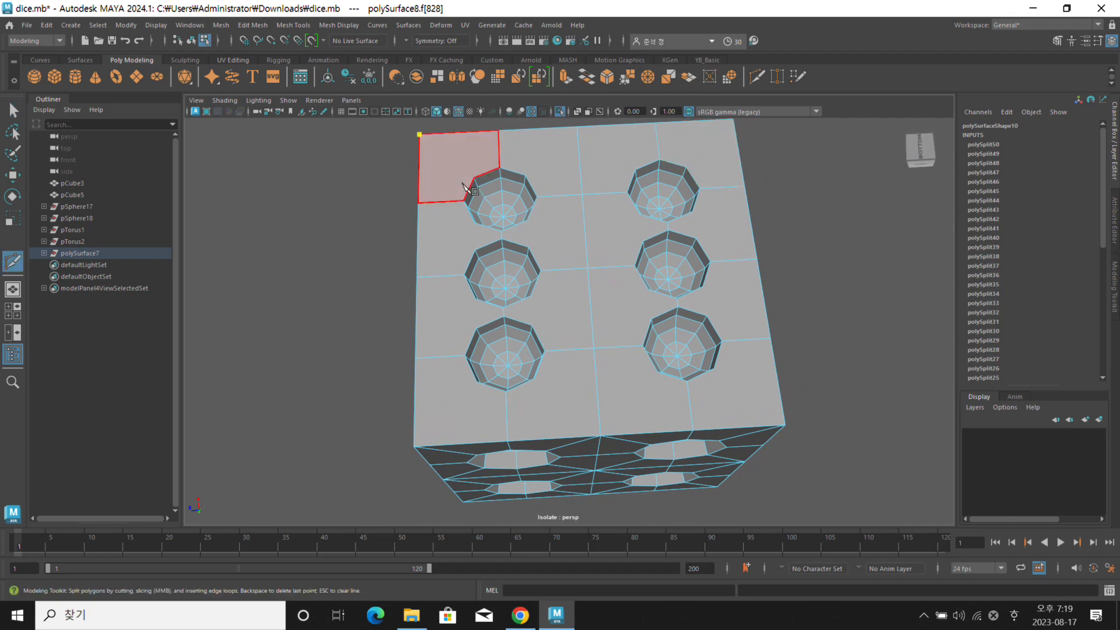
left_click_drag(480, 178, 506, 196, "alt")
right_click(499, 194)
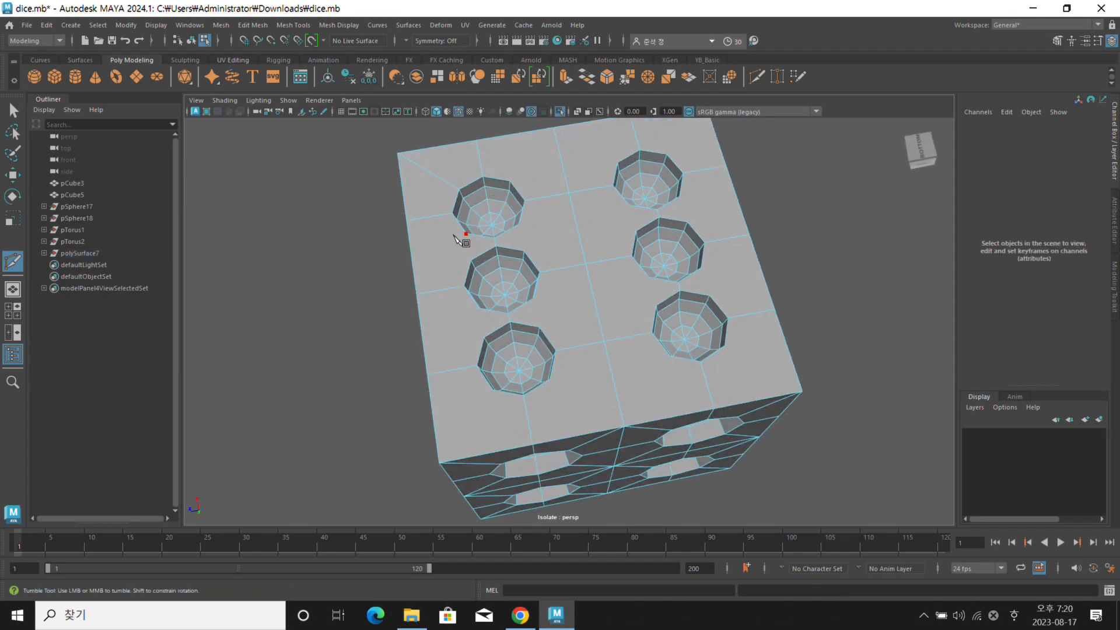
left_click_drag(473, 252, 565, 268, "alt")
mouse_move(563, 284)
left_mouse_down()
mouse_move(655, 305)
mouse_move(617, 292)
mouse_move(574, 309)
mouse_move(430, 310)
mouse_move(523, 295)
mouse_move(612, 262)
mouse_move(569, 268)
left_mouse_up()
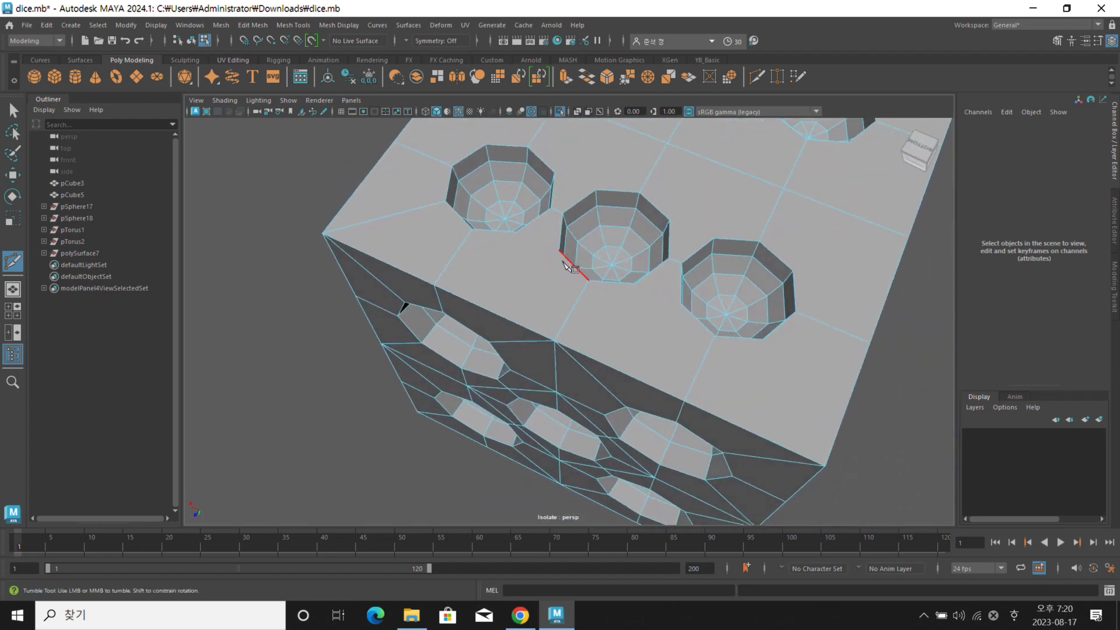
left_click(497, 313)
left_click(565, 260)
left_click_drag(567, 261, 532, 235, "alt")
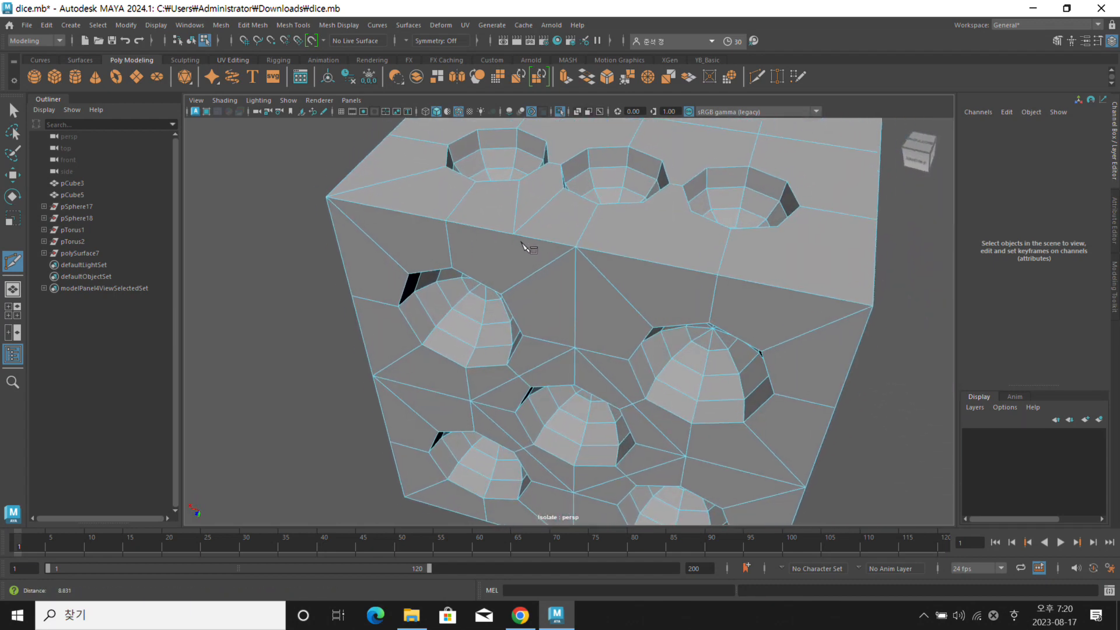
left_click(512, 235)
right_click_drag(513, 238, 570, 247, "alt")
mouse_move(523, 233)
left_mouse_down("alt")
mouse_move(532, 238)
mouse_move(518, 227)
left_mouse_up("alt")
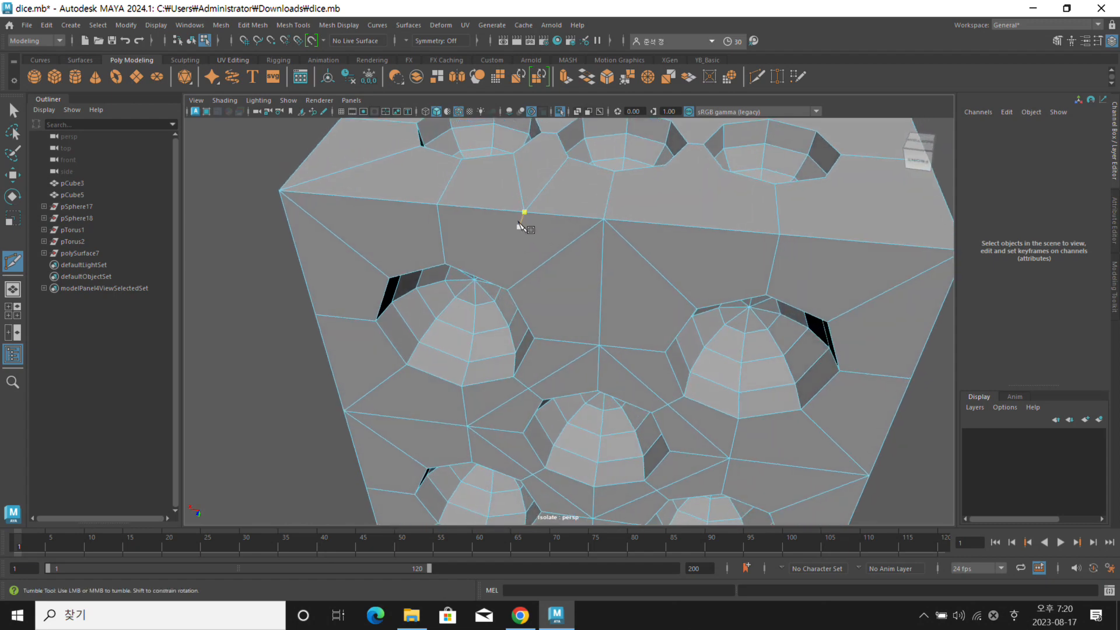
key("ctrl+z")
key("ctrl+z")
key("ctrl+z")
key("ctrl+z")
Cut an edge linking the outer rim vertices of the corner pip and the middle pip in the first row of three
left_click_drag(557, 182, 448, 276, "alt")
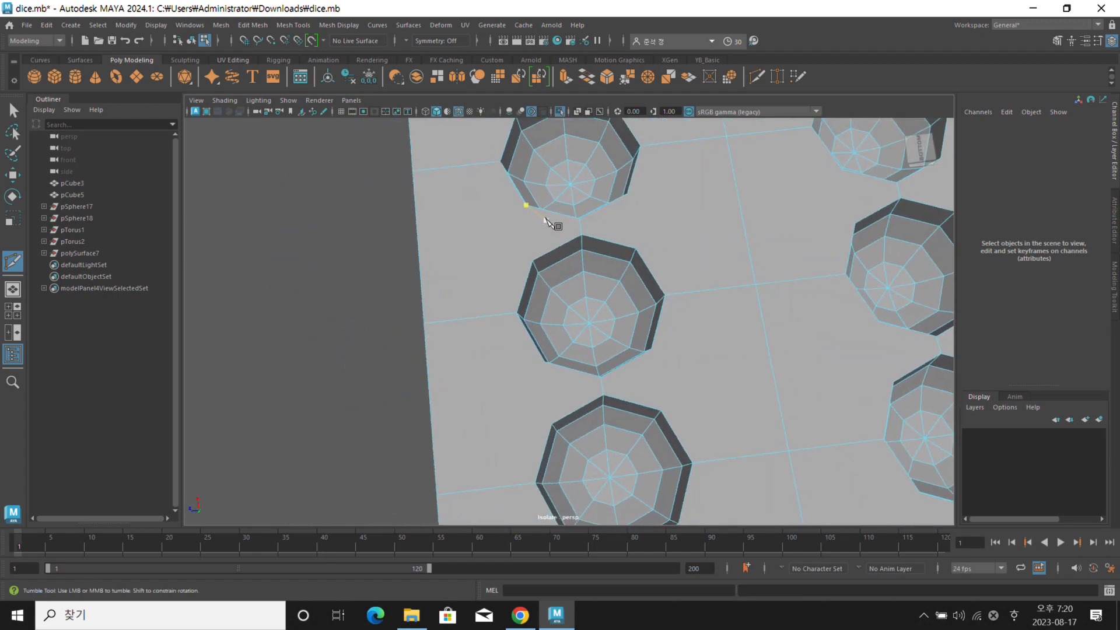
left_click_drag(545, 233, 552, 214, "alt")
key("Return")
left_click_drag(541, 217, 518, 199, "alt")
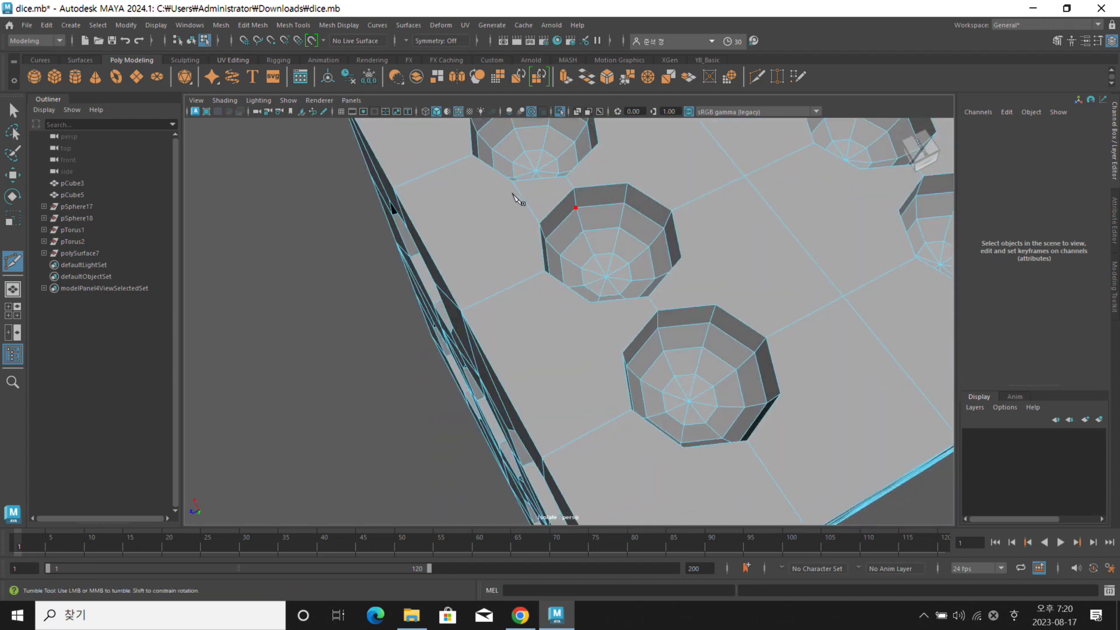
key("q")
right_click_drag(467, 185, 453, 167)
double_click(453, 167)
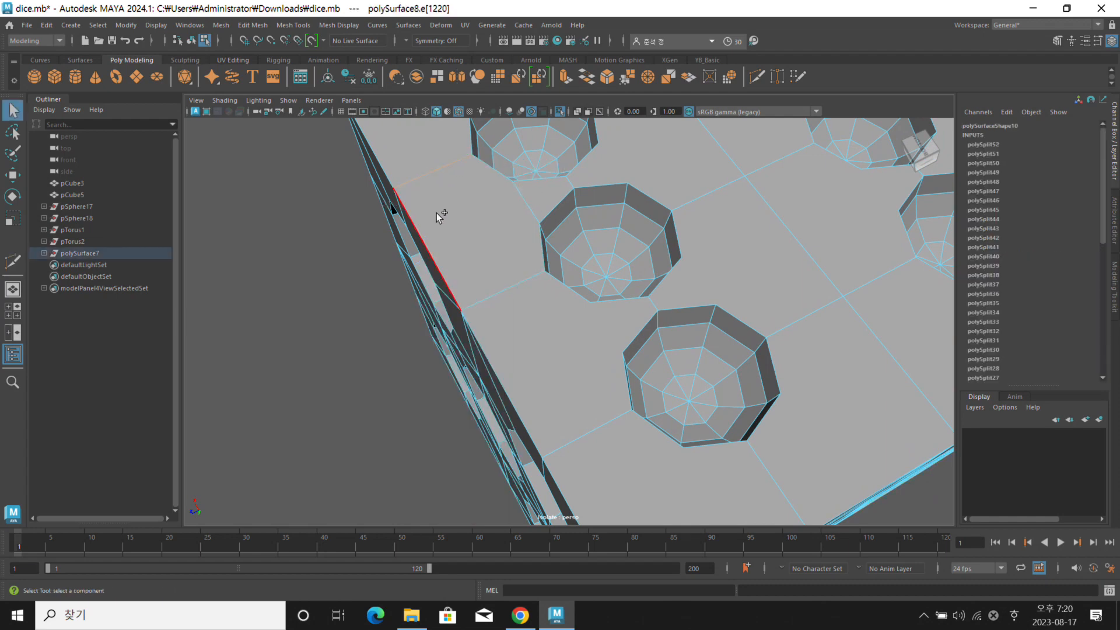
left_click_drag(497, 180, 386, 217, "alt")
left_click(376, 215)
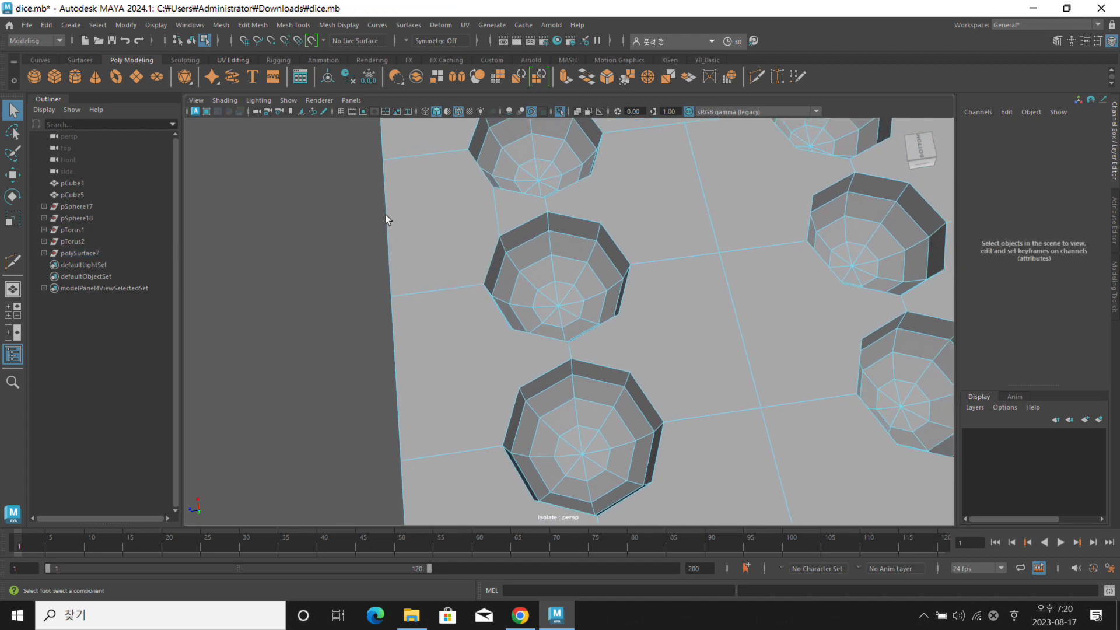
Cut the remaining edges linking neighbouring pip rims on both sides of the first row of three pips
left_click(757, 77)
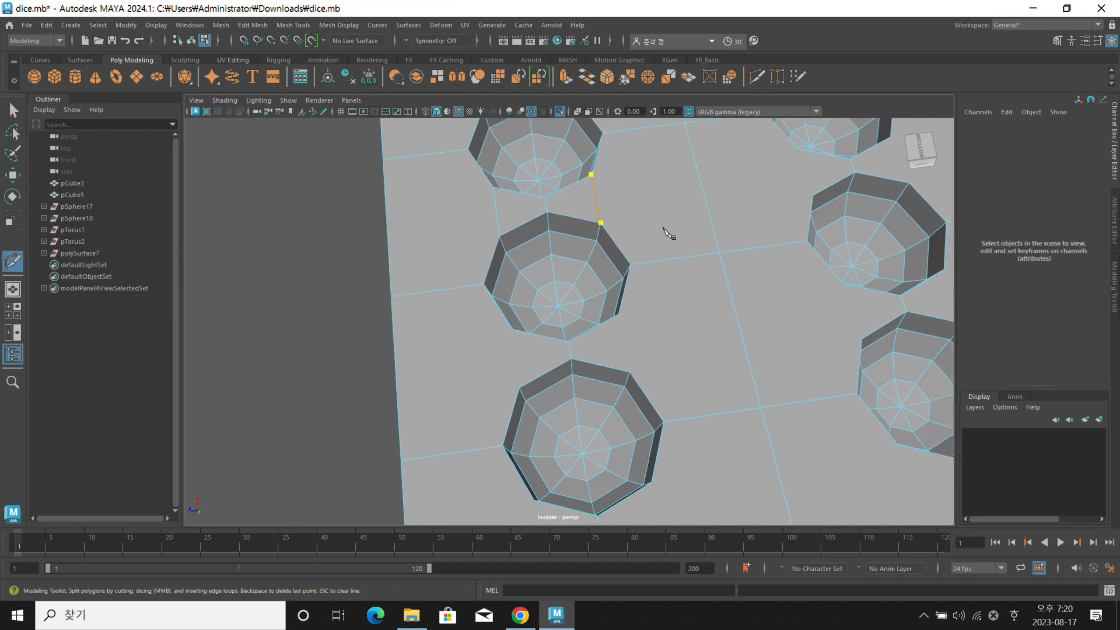
left_click(511, 328)
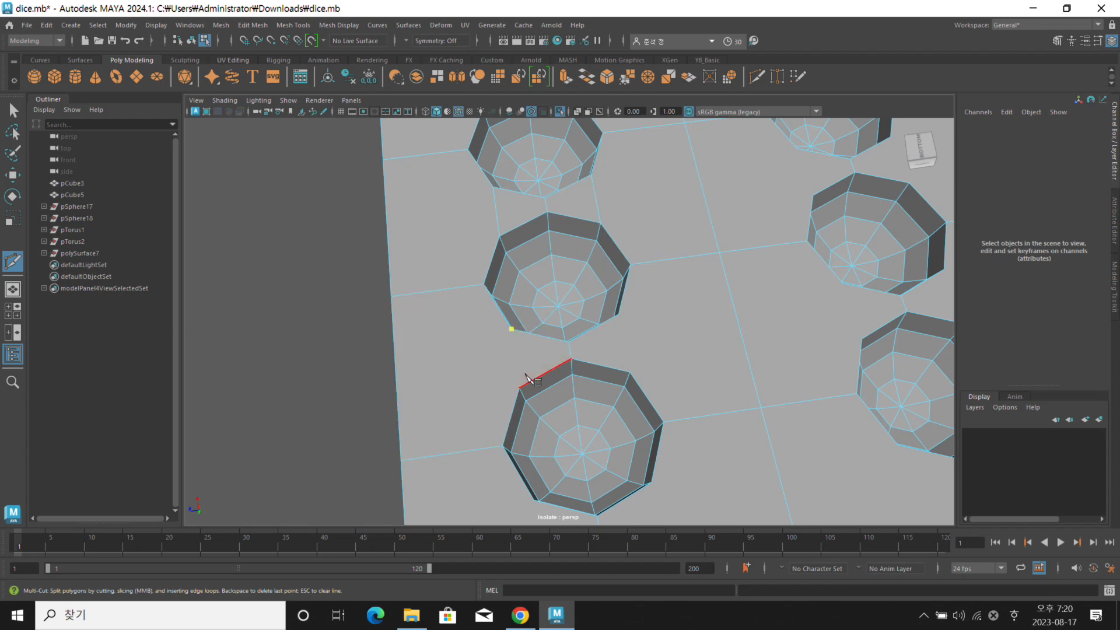
right_click(460, 398)
left_click(618, 315)
left_click(629, 371)
right_click(709, 373)
Cut diagonals from the rims of the two corner pips beside the five-pip face to the die corners and the shared edge's midpoint vertex
scroll(647, 358, "down", 3)
middle_click_drag(612, 350, 614, 291, "alt")
left_click(548, 383)
left_click_drag(503, 479, 470, 483)
right_click(517, 457)
left_click(603, 463)
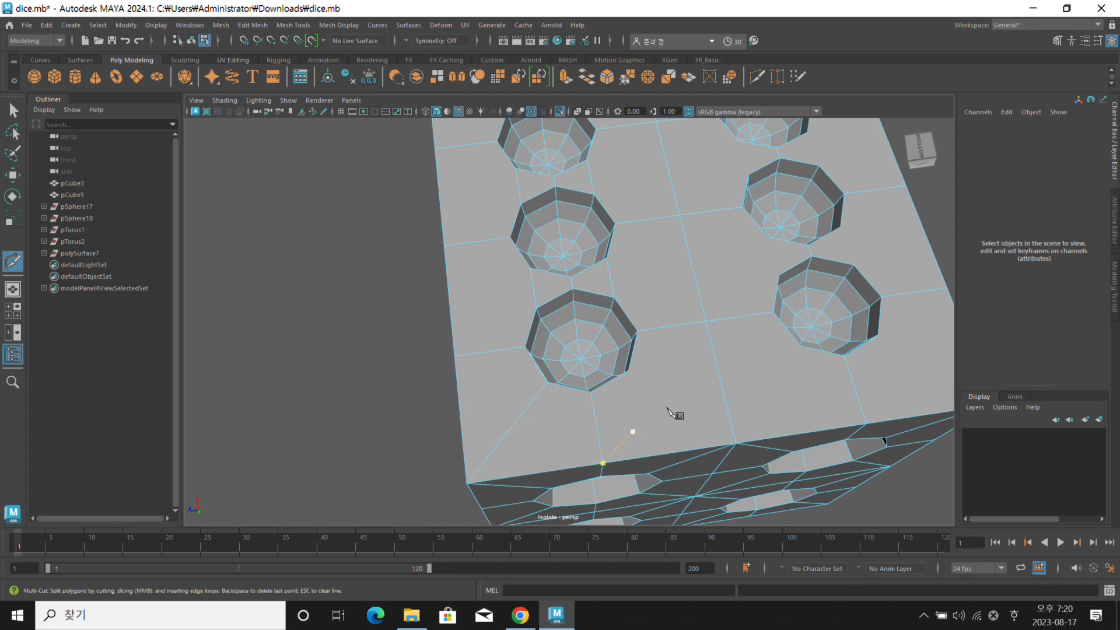
left_click(736, 443)
left_click(799, 345)
right_click(843, 377)
middle_click_drag(848, 363, 759, 366, "alt")
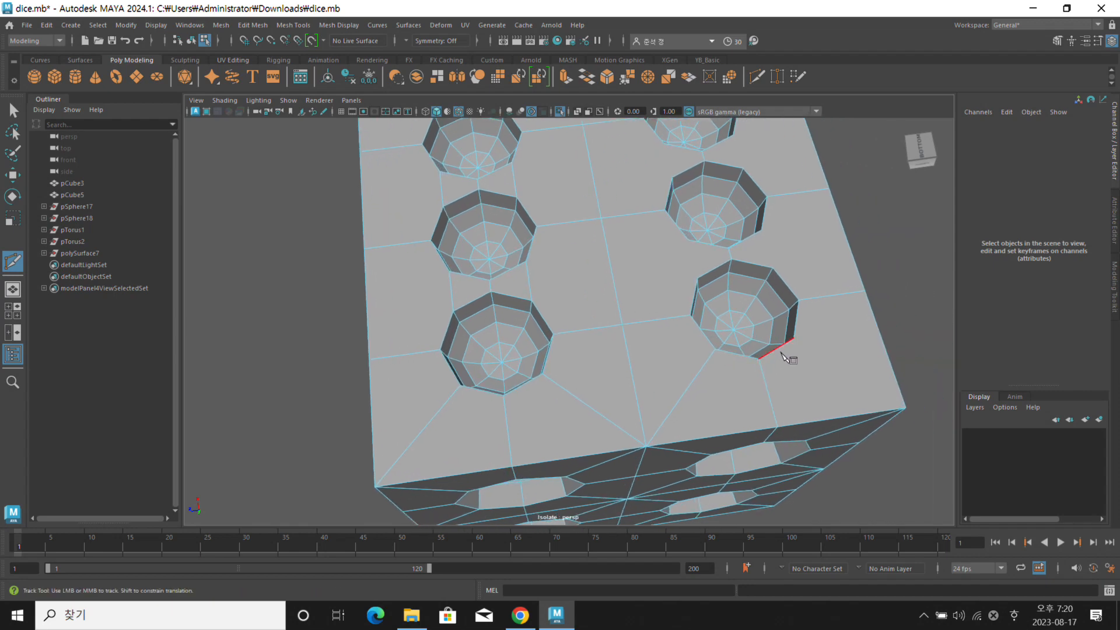
Cut edges linking the outer rim vertices of neighbouring pips in the second row of three
middle_click_drag(834, 273, 776, 317, "alt")
left_click(743, 308)
left_click(732, 269)
right_click(807, 239)
middle_click_drag(730, 217, 723, 265, "alt")
left_click(700, 218)
left_click(707, 256)
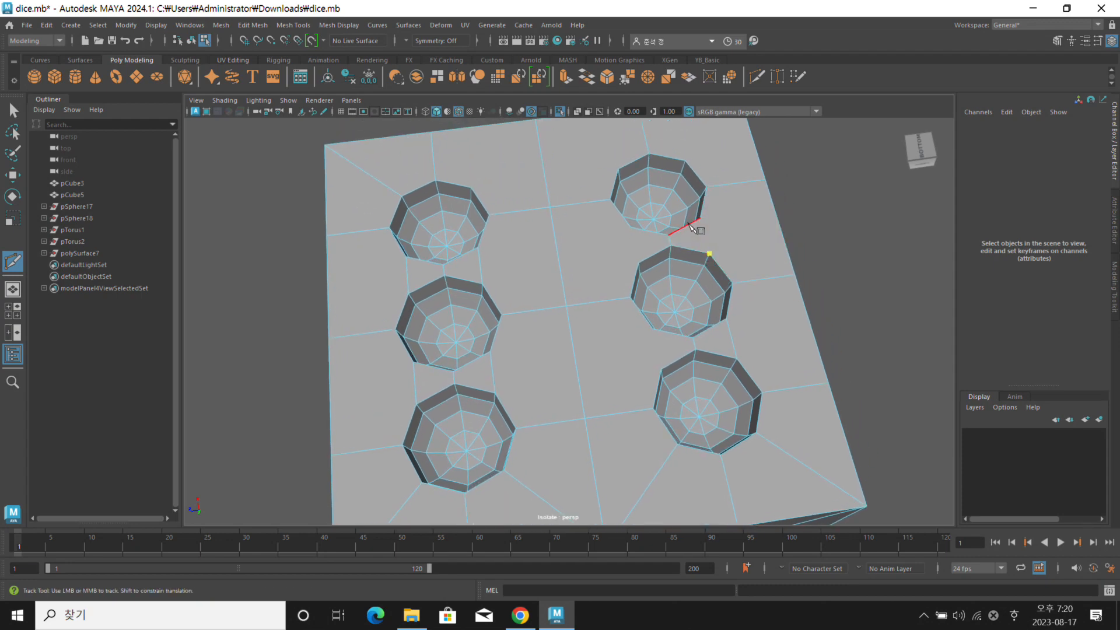
middle_click_drag(724, 212, 692, 251, "alt")
right_click(704, 241)
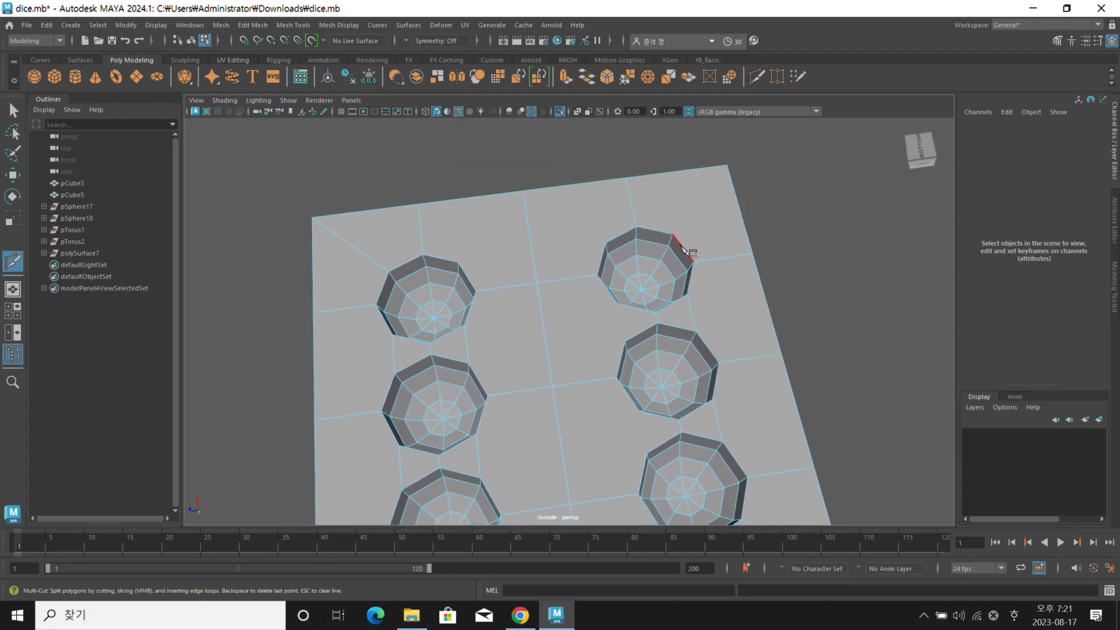
Cut a diagonal edge from the last corner pip's rim to the remaining corner vertex of the six-pip face
left_click(727, 166)
middle_click_drag(729, 169, 764, 167, "alt")
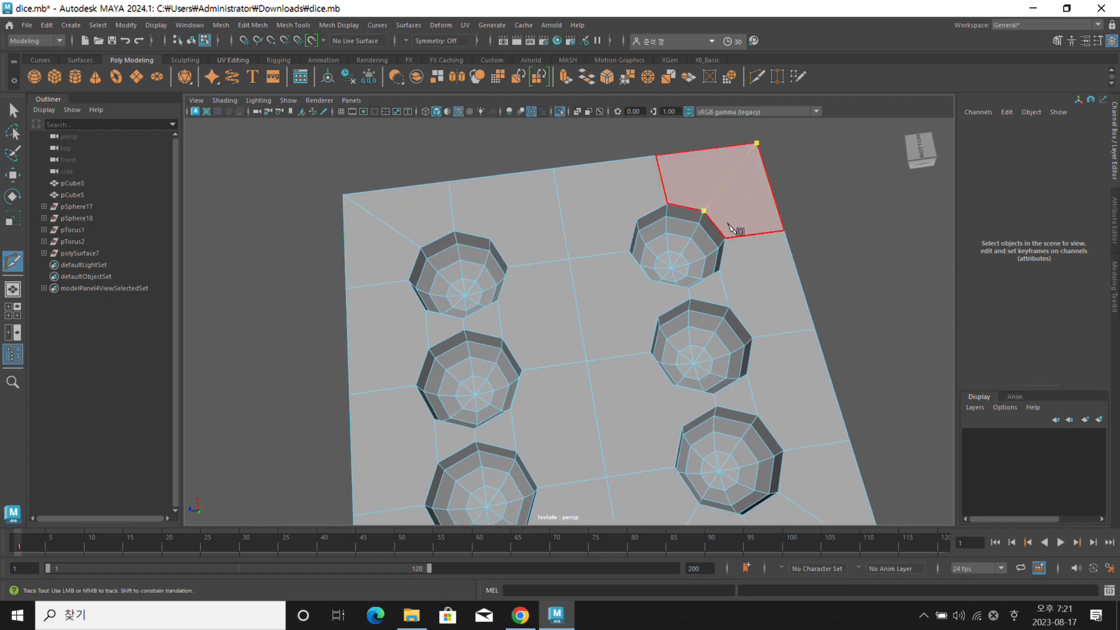
middle_click_drag(734, 230, 722, 205, "alt")
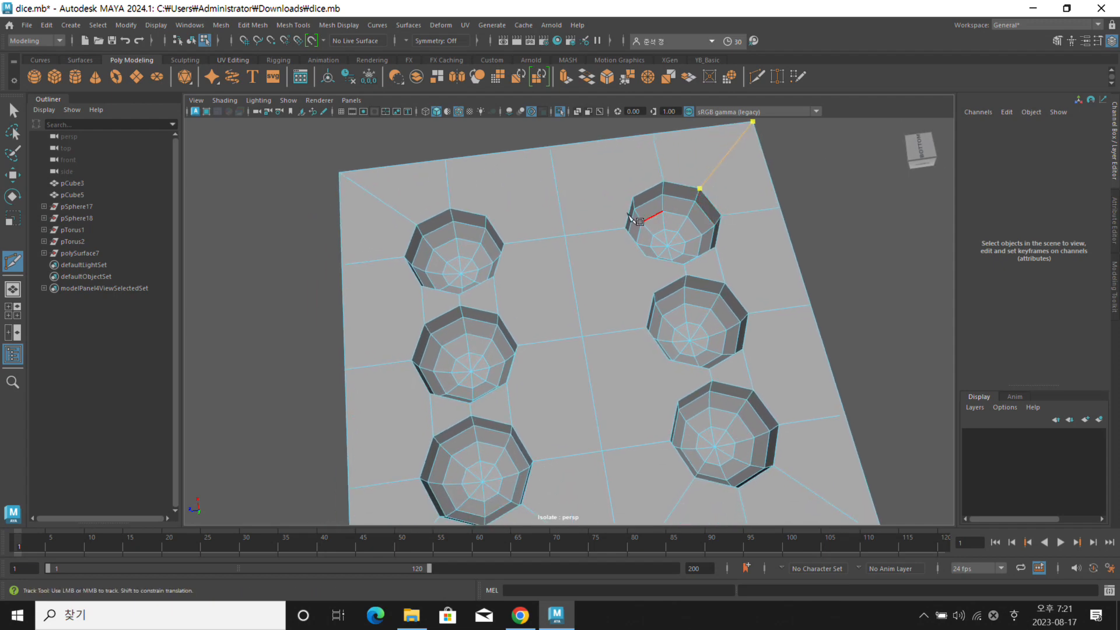
key("Return")
Cut two parallel edges across the centre line, linking the inner rims of the two facing corner pips farthest from the five-pip face
left_click(504, 244)
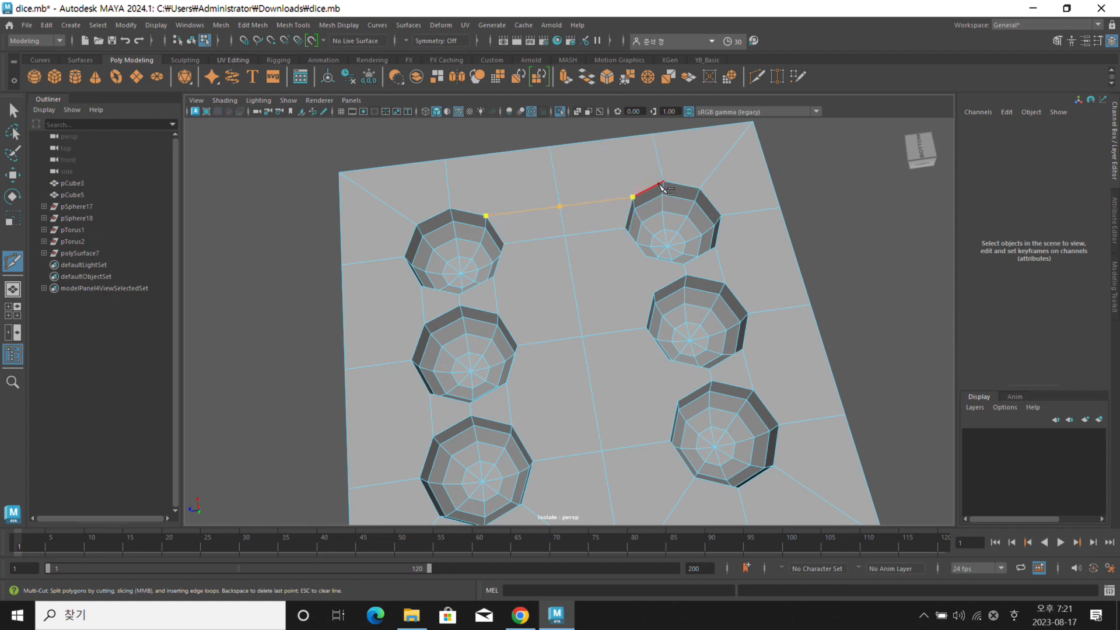
left_click_drag(601, 220, 545, 234, "alt")
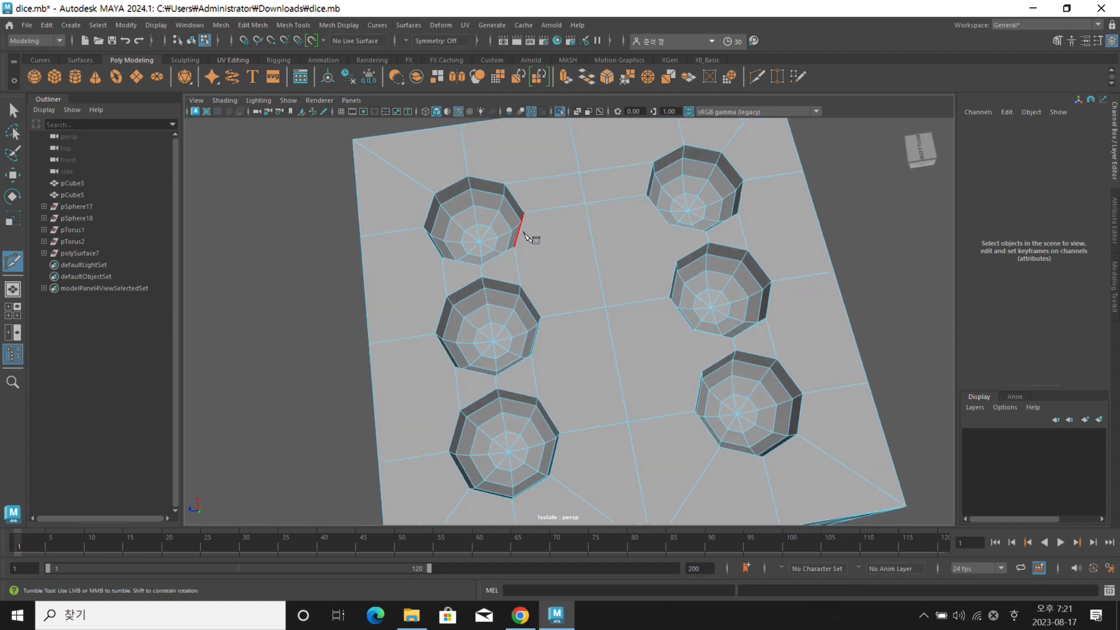
left_click(667, 224)
right_click(693, 240)
left_click_drag(695, 243, 625, 228, "alt")
middle_click_drag(624, 228, 615, 228, "alt")
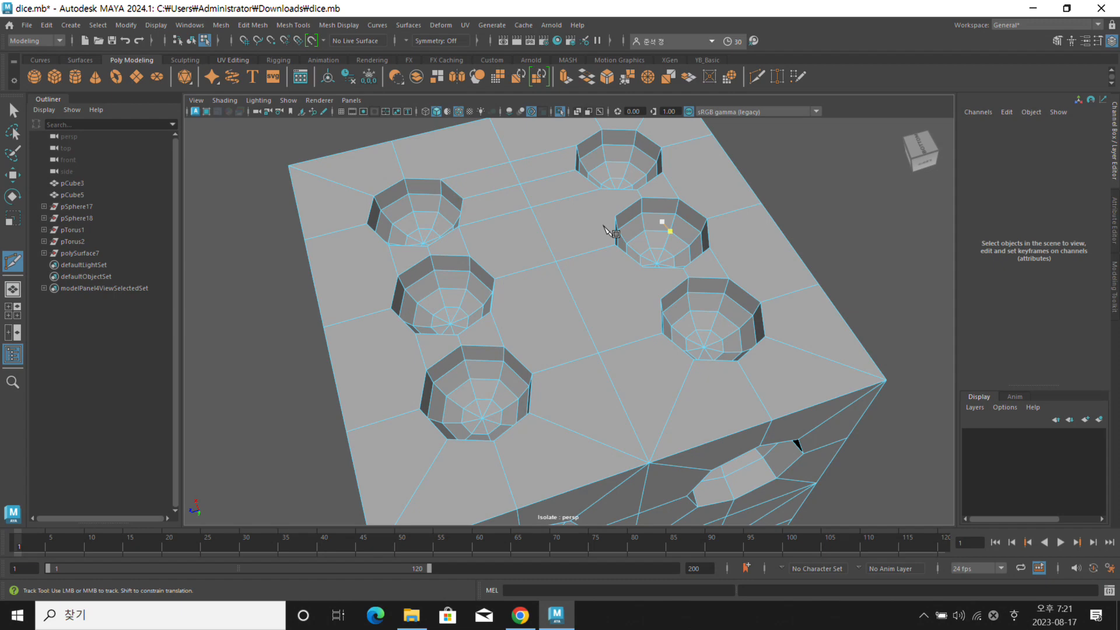
middle_click_drag(659, 223, 591, 270, "alt")
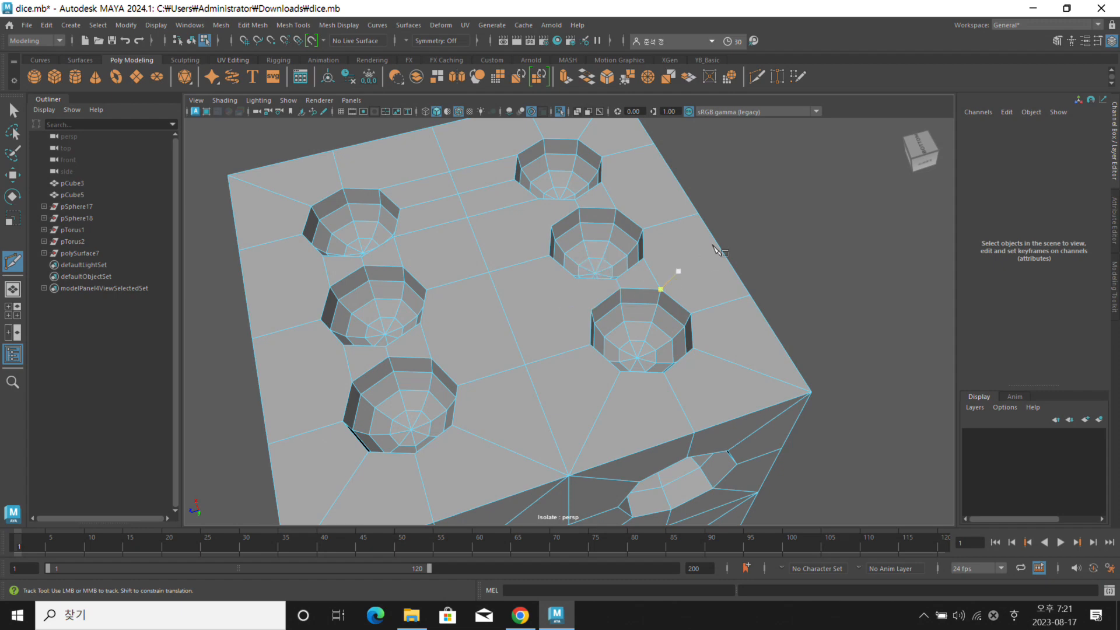
left_click(660, 289)
middle_click_drag(654, 266, 703, 257, "alt")
left_click_drag(703, 257, 691, 263, "alt")
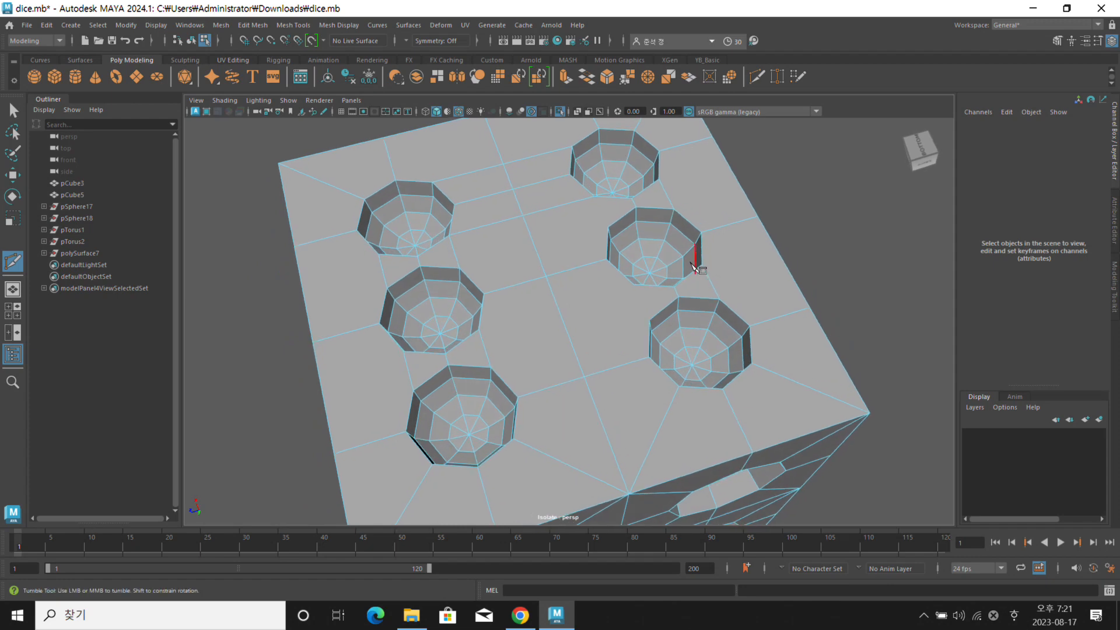
left_click_drag(593, 218, 564, 224, "alt")
key("ctrl+z")
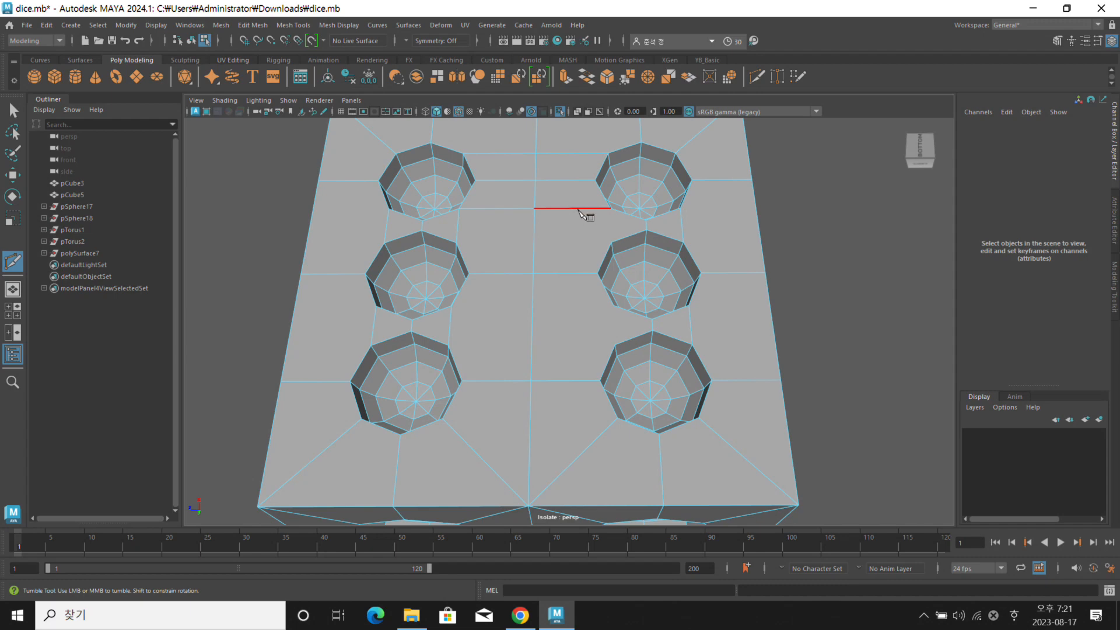
left_click_drag(577, 216, 580, 225, "alt")
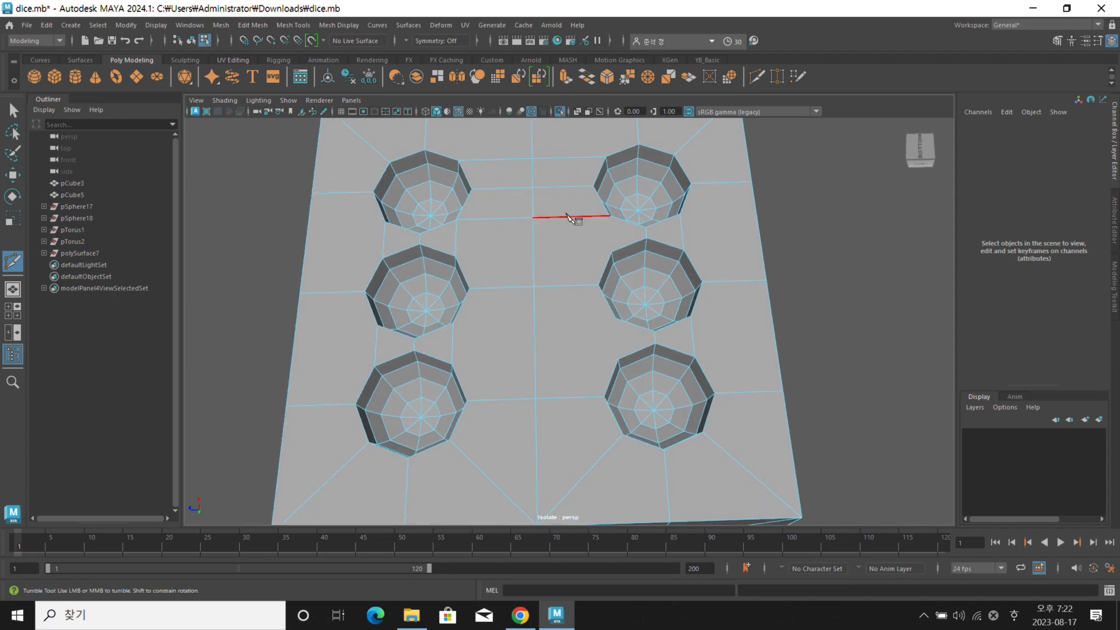
left_click_drag(596, 229, 591, 222, "alt")
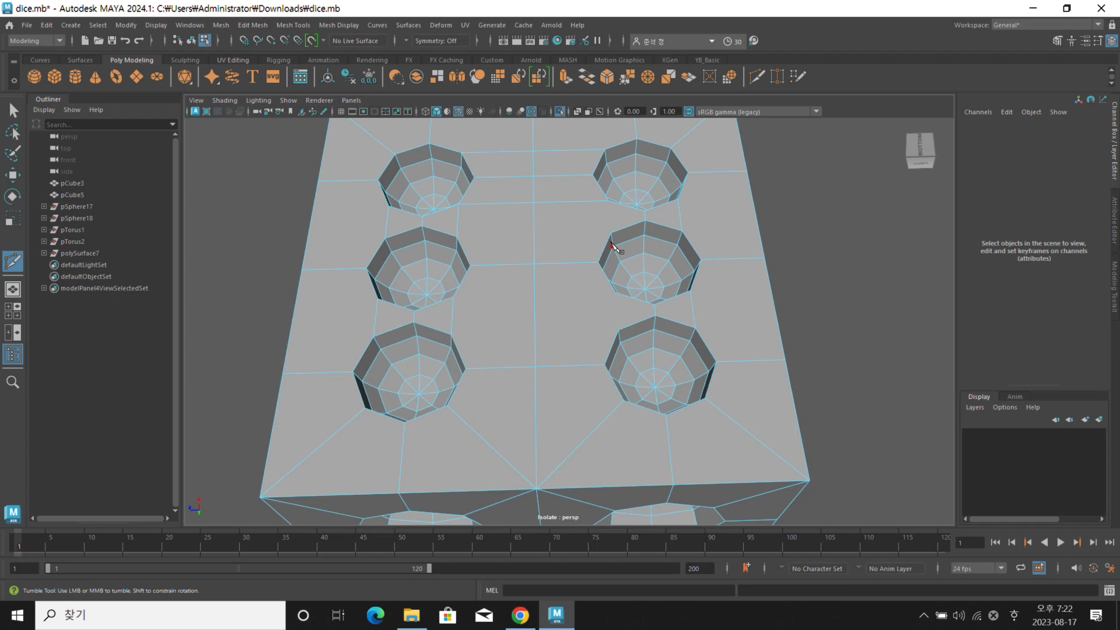
Cut the inner edge linking the second row's first and middle pips, and a cross edge between the two facing middle pips
left_click_drag(567, 202, 561, 244)
right_click(564, 234)
left_click(611, 249)
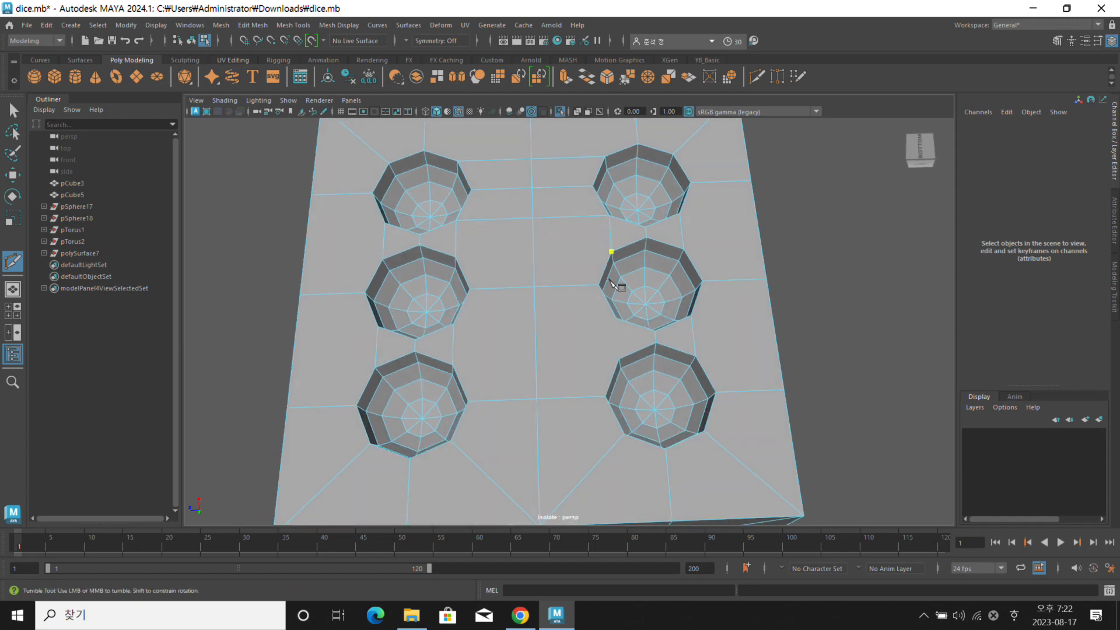
left_click(456, 256)
right_click(540, 281)
Cut a closed rectangle linking the inner rims of the two middle pips and the two corner pips nearest the five-pip face
middle_click_drag(540, 286, 524, 265, "alt")
left_click(443, 292)
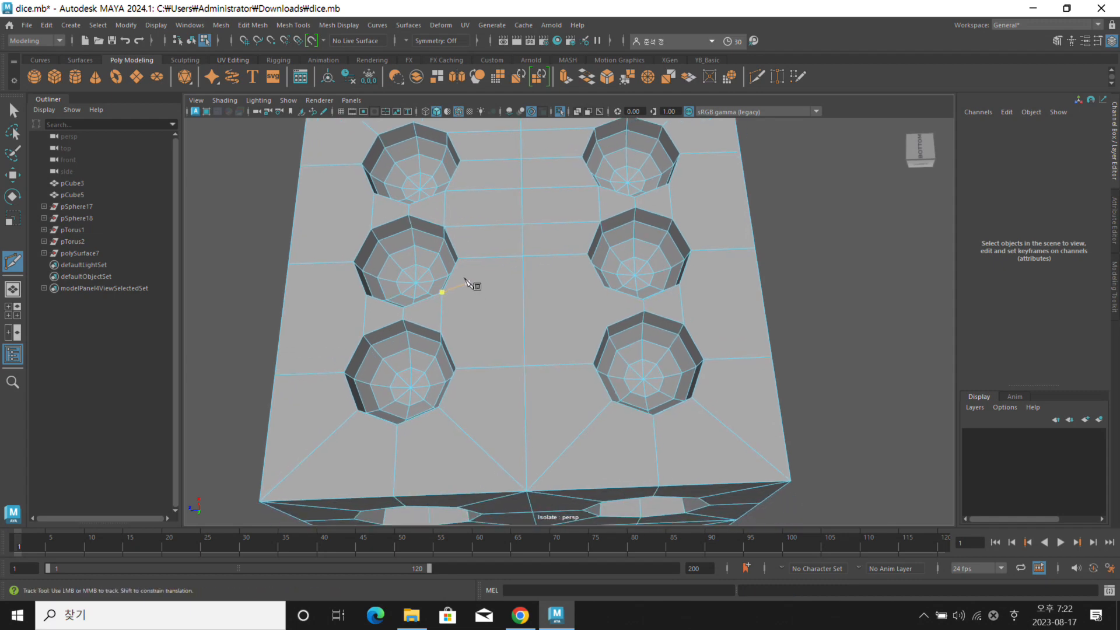
left_click(604, 286)
left_click(607, 326)
left_click(441, 333)
left_click(441, 291)
Delete the outermost cross edge between the two facing corner pips at the far end of the six-pip face
left_click_drag(532, 298, 544, 257, "alt")
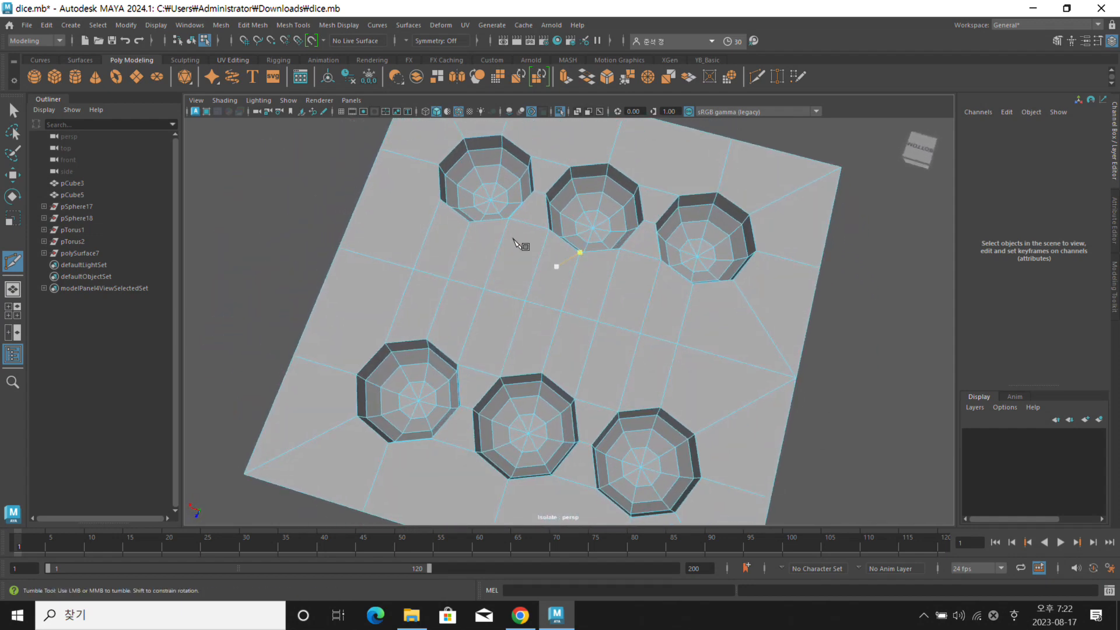
left_click_drag(607, 287, 548, 286, "alt")
middle_click_drag(457, 183, 520, 231, "alt")
left_click_drag(618, 250, 582, 252, "alt")
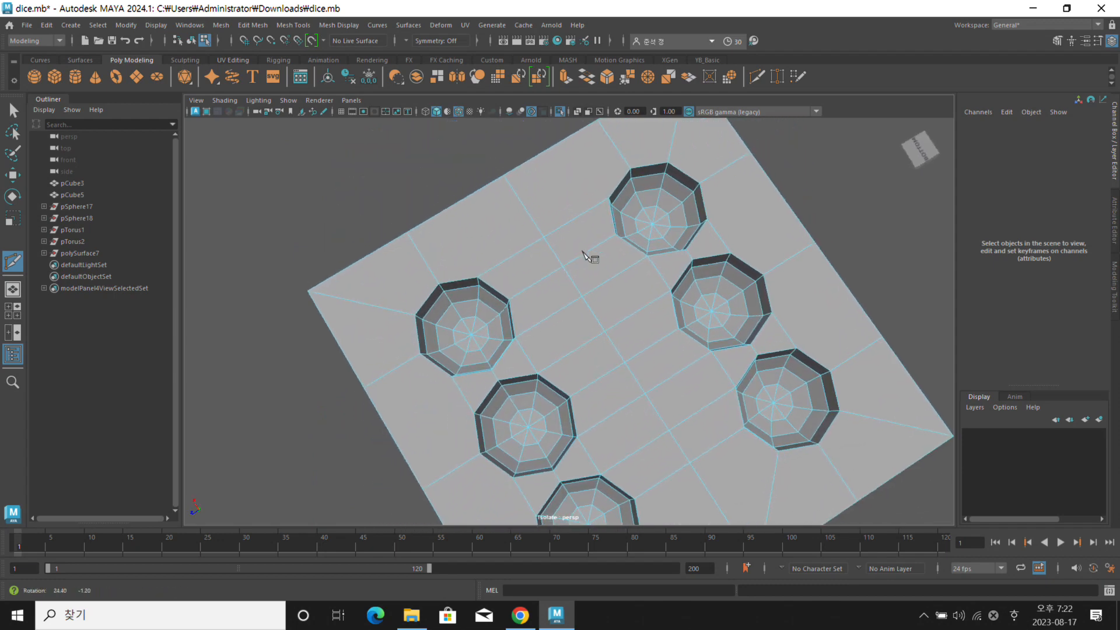
key("q")
left_click(524, 246)
left_click(572, 228, "shift")
right_click_drag(595, 167, 570, 181, "shift")
Cut diagonals from both facing corner pips' inner rims to the midpoint vertex on the face's border edge
left_click(765, 76)
left_click(478, 277)
left_click(503, 175)
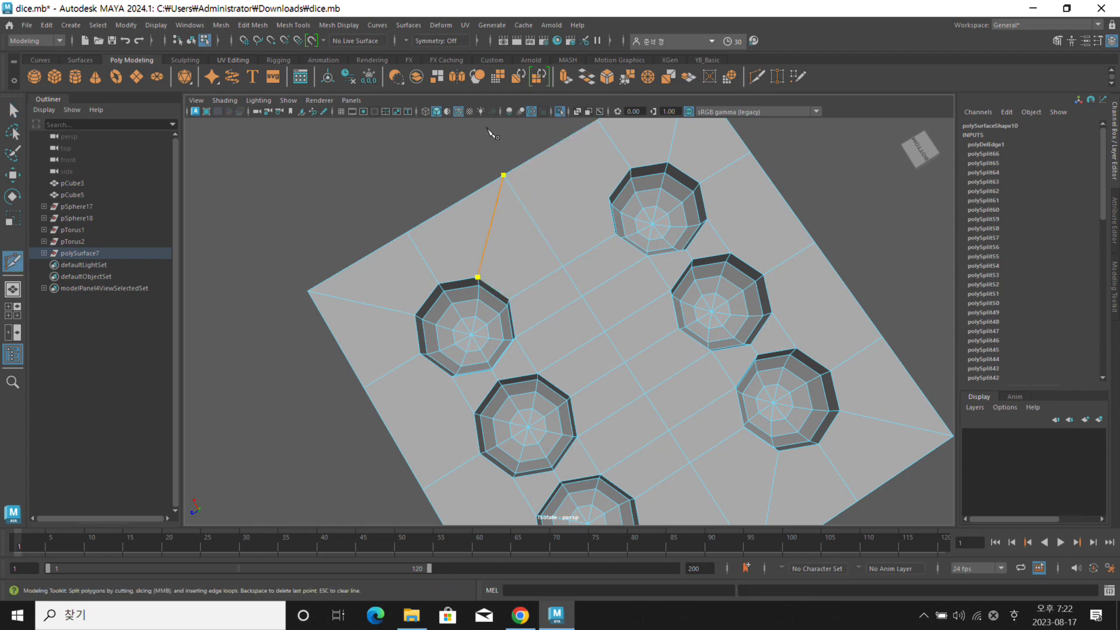
left_click_drag(612, 214, 617, 163)
right_click(618, 180)
Cut a line of edges along the outer side of one row of three pips, between its two corner pips
scroll(638, 273, "down", 2)
left_click_drag(638, 273, 671, 257, "alt")
left_click(469, 324)
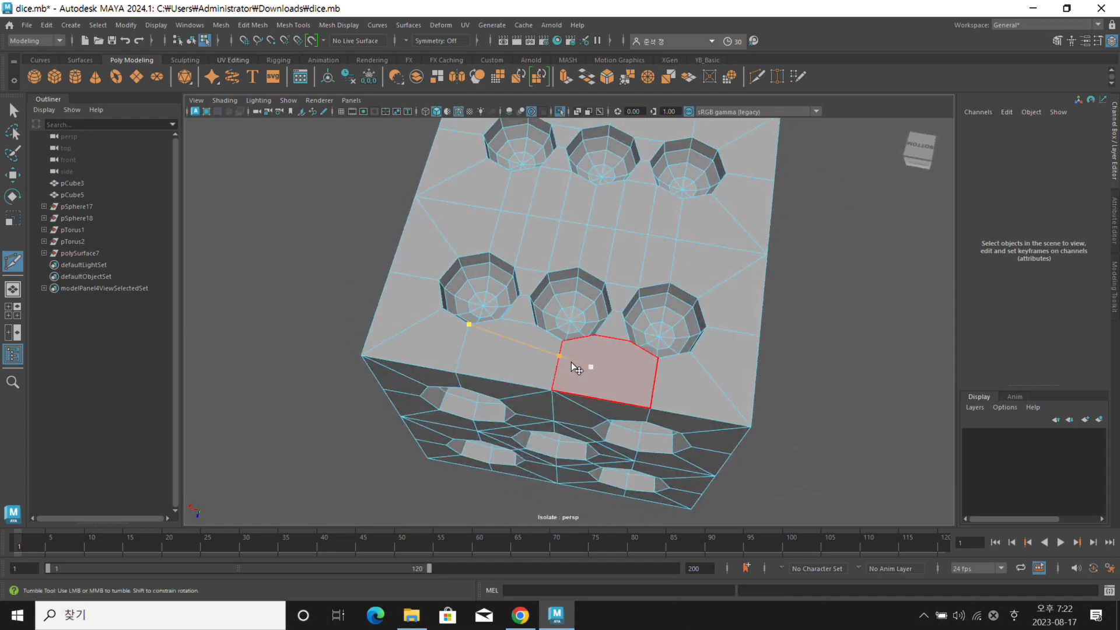
left_click_drag(565, 357, 642, 348, "alt")
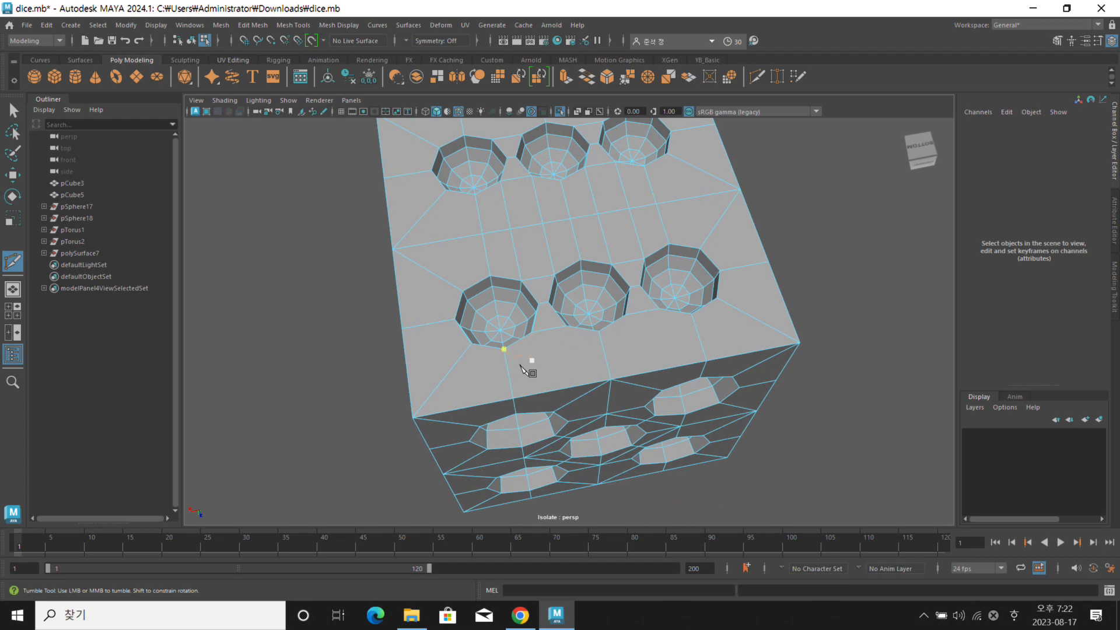
left_click(504, 348)
left_click(599, 331)
left_click(696, 323)
right_click(743, 278)
Cut a matching line of edges along the outer side of the opposite row of pips, and return to object mode
mouse_move(760, 286)
left_mouse_down("alt")
mouse_move(769, 282)
mouse_move(600, 210)
mouse_move(777, 280)
left_mouse_up("alt")
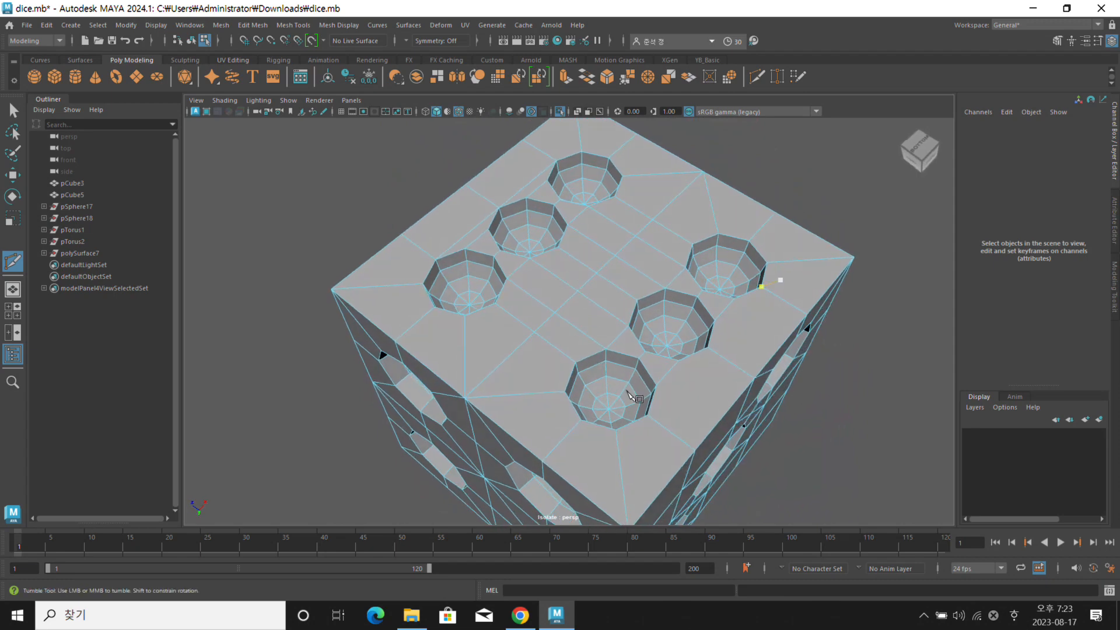
left_click(647, 415)
left_click(708, 347)
right_click(784, 305)
left_click_drag(782, 242, 758, 223, "alt")
key("q")
right_click_drag(758, 223, 754, 224, "alt")
left_click_drag(753, 224, 726, 217, "alt")
key("F8")
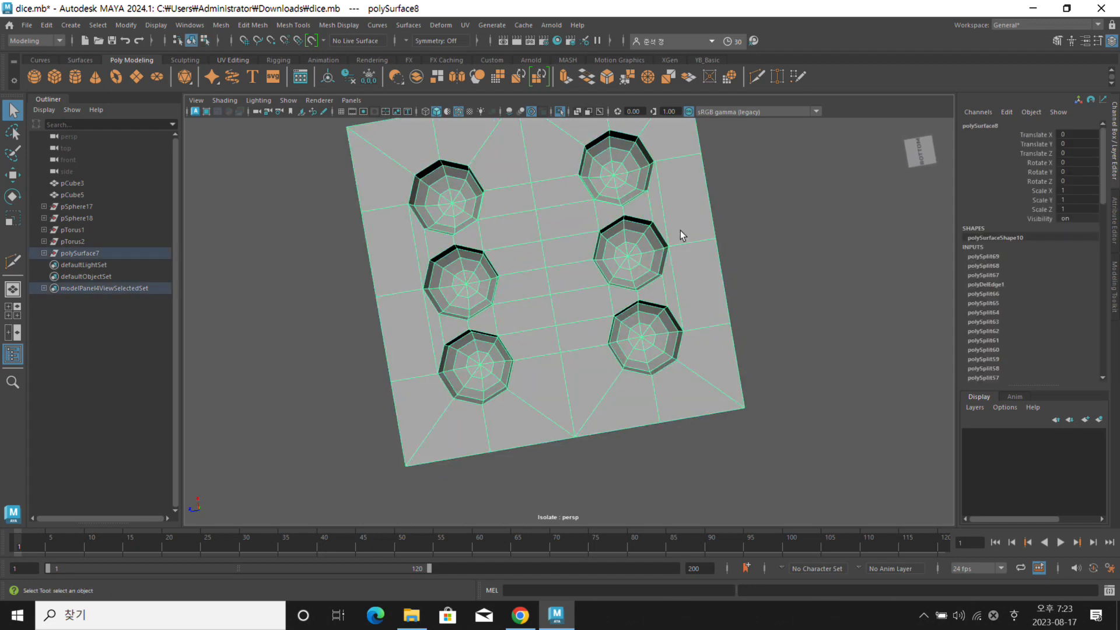
Inspect the cleaned-up topology on the carved die's faces from several angles
left_click_drag(678, 238, 691, 284, "alt")
scroll(687, 279, "down", 3)
left_click_drag(636, 250, 673, 316, "alt")
scroll(670, 314, "down", 2)
left_click_drag(621, 291, 715, 280, "alt")
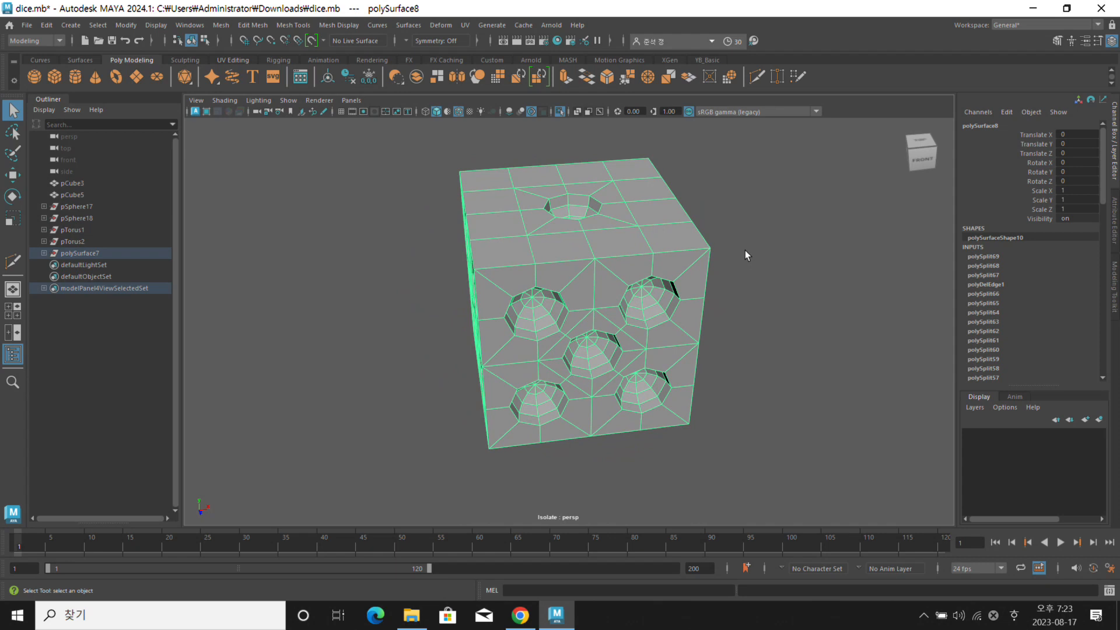
left_click_drag(750, 245, 722, 247, "alt")
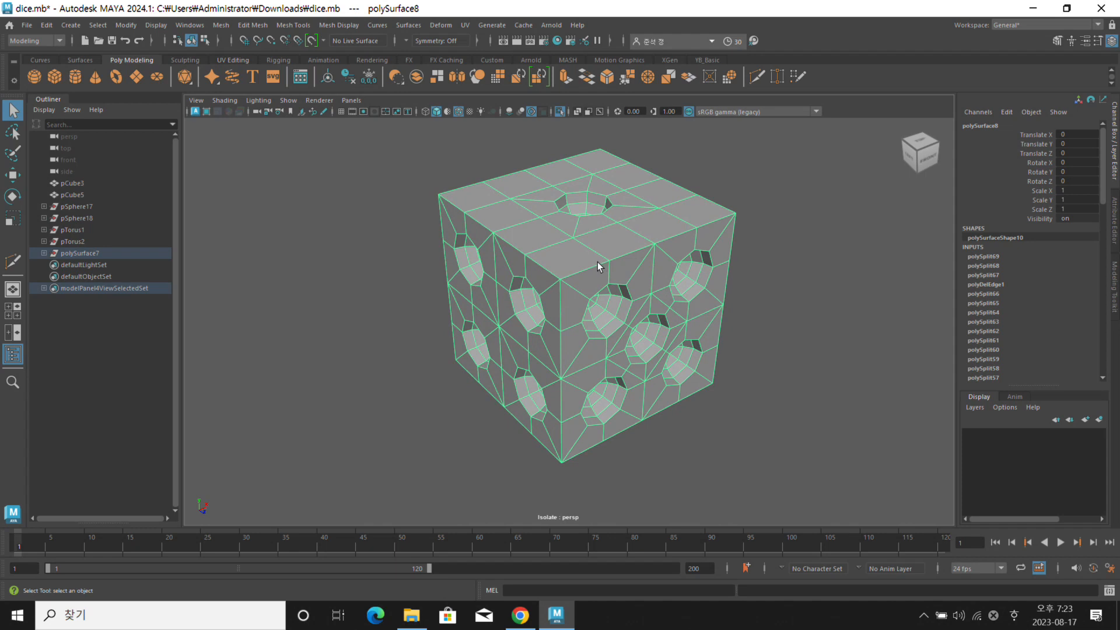
Expand the pSphere17, pSphere18, pTorus1, pTorus2 and polySurface7 groups in the scene hierarchy to check what they contain
left_click(72, 241)
left_click(82, 185, "shift")
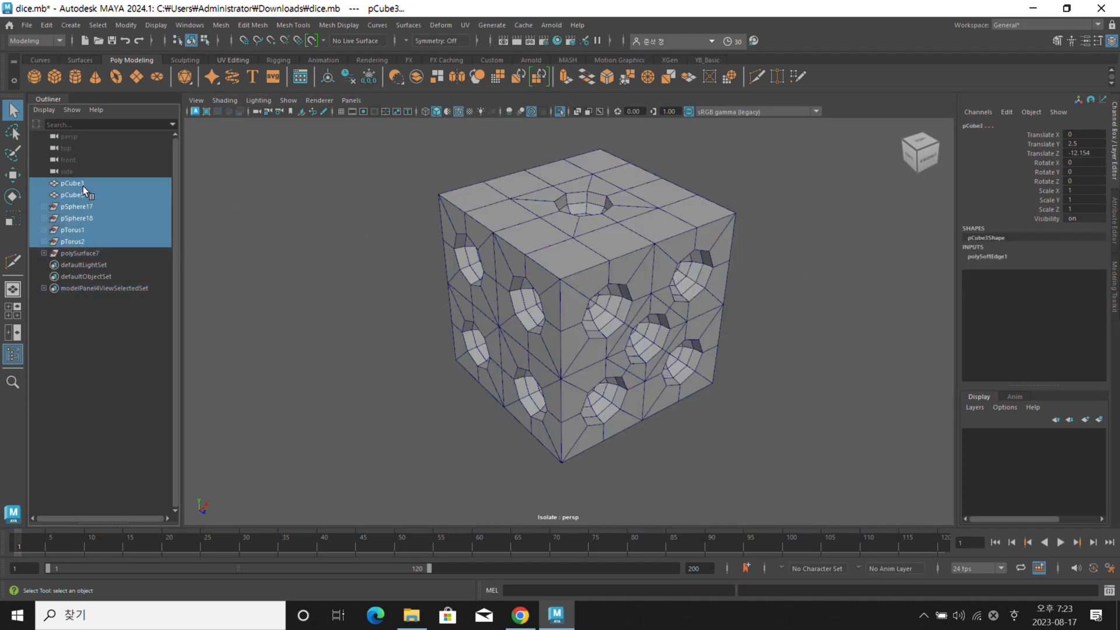
left_click(72, 195)
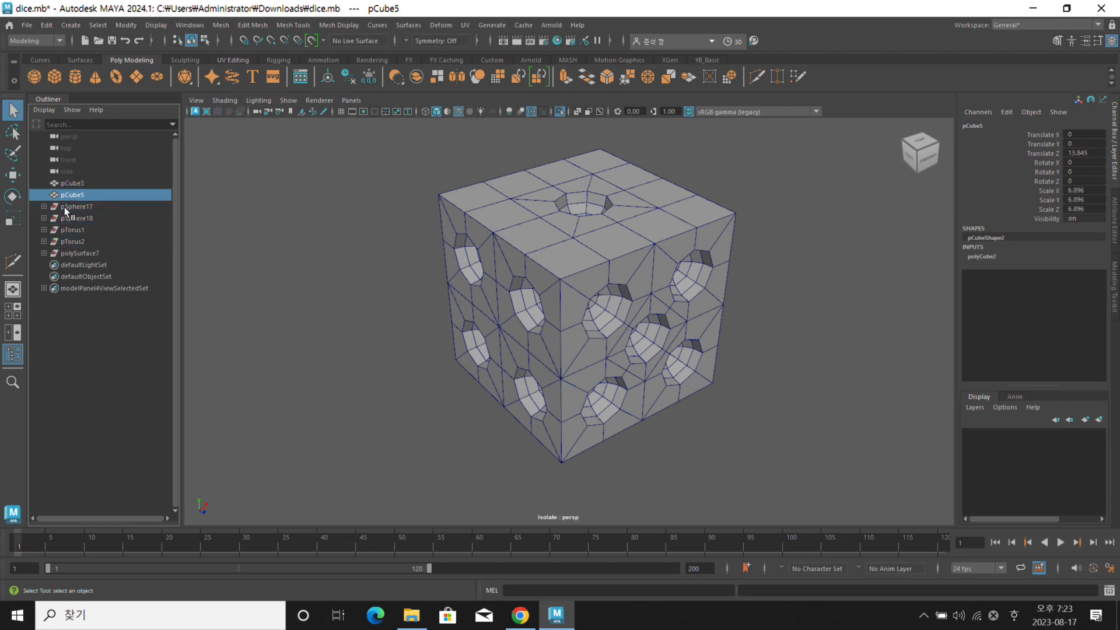
left_click(43, 207)
left_click(44, 230)
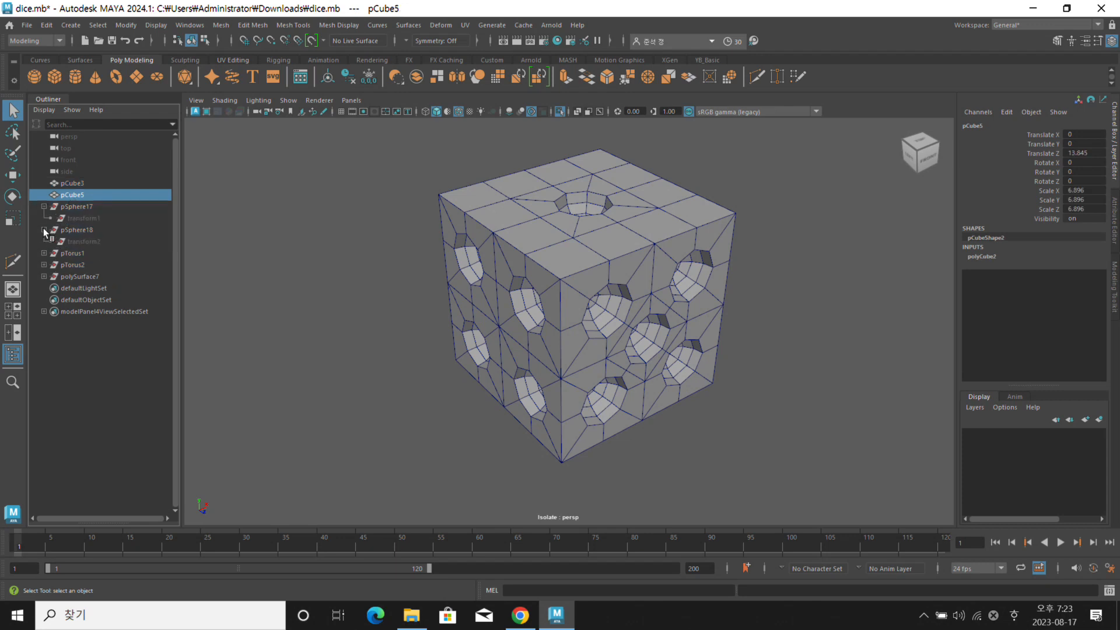
left_click(44, 253)
left_click(43, 276)
left_click(77, 300)
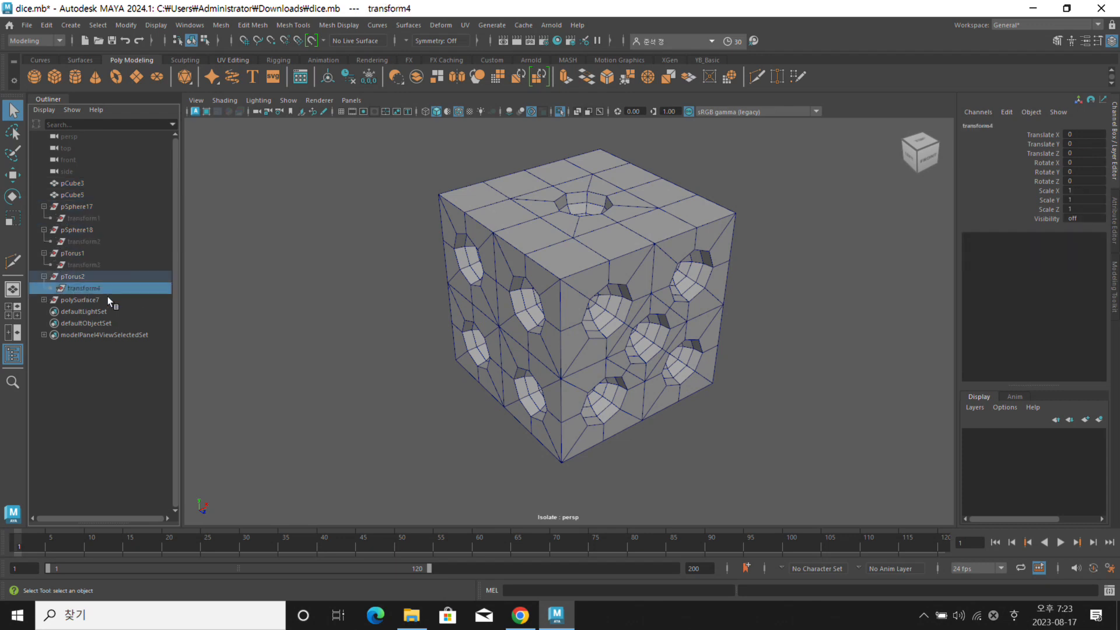
left_click(44, 300)
left_click(76, 315)
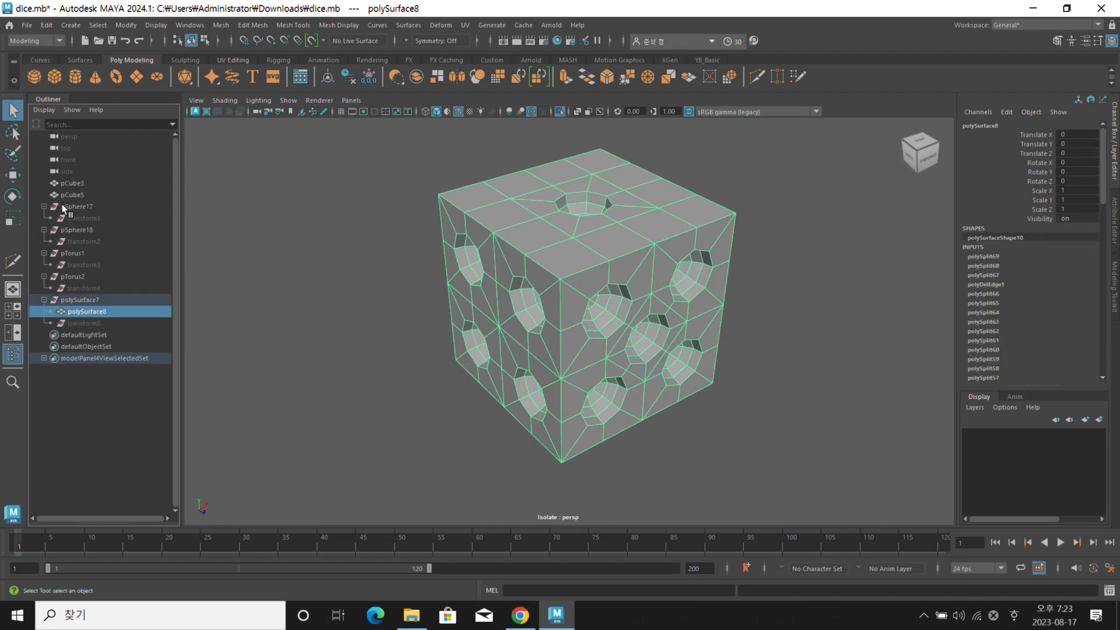
Select pCube3 and turn off selection isolation so that all the dice and the plain cube are displayed
left_click(65, 196)
left_click(87, 182)
left_click(560, 111)
left_click_drag(583, 180, 498, 260, "alt")
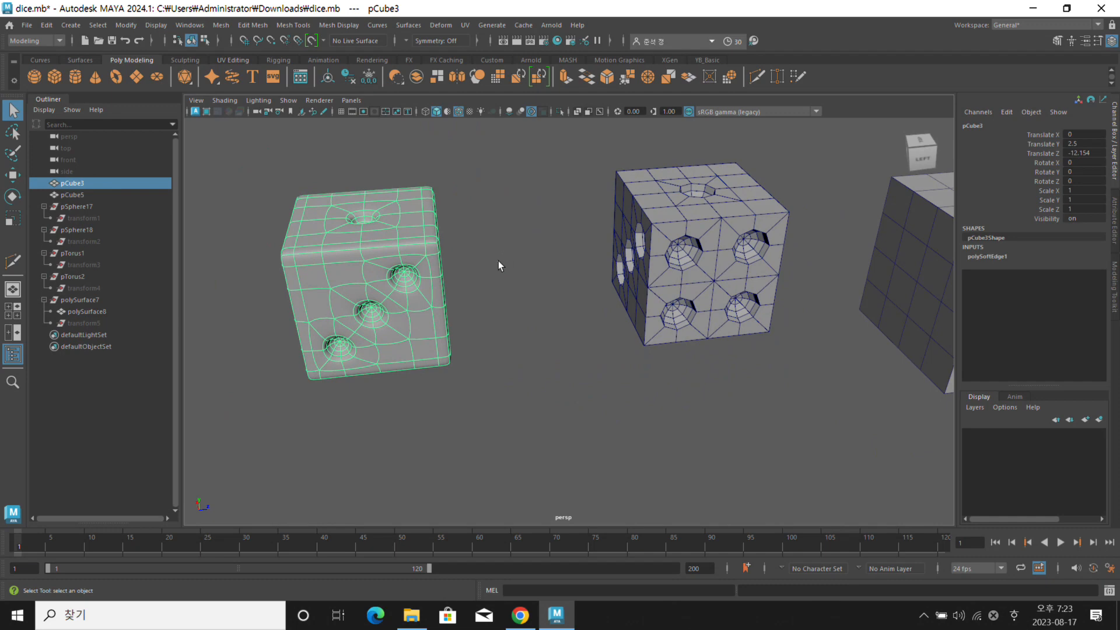
Compare the reference die's unsmoothed mesh with the carved die, and restore the reference die's smooth preview
key("1")
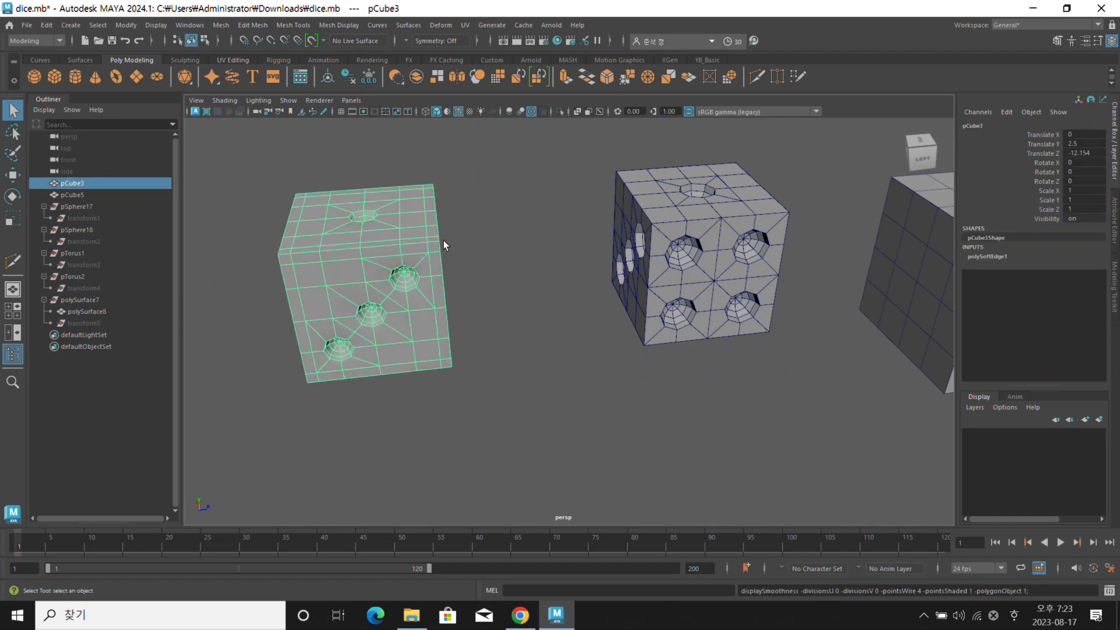
left_click(466, 245)
left_click(729, 240)
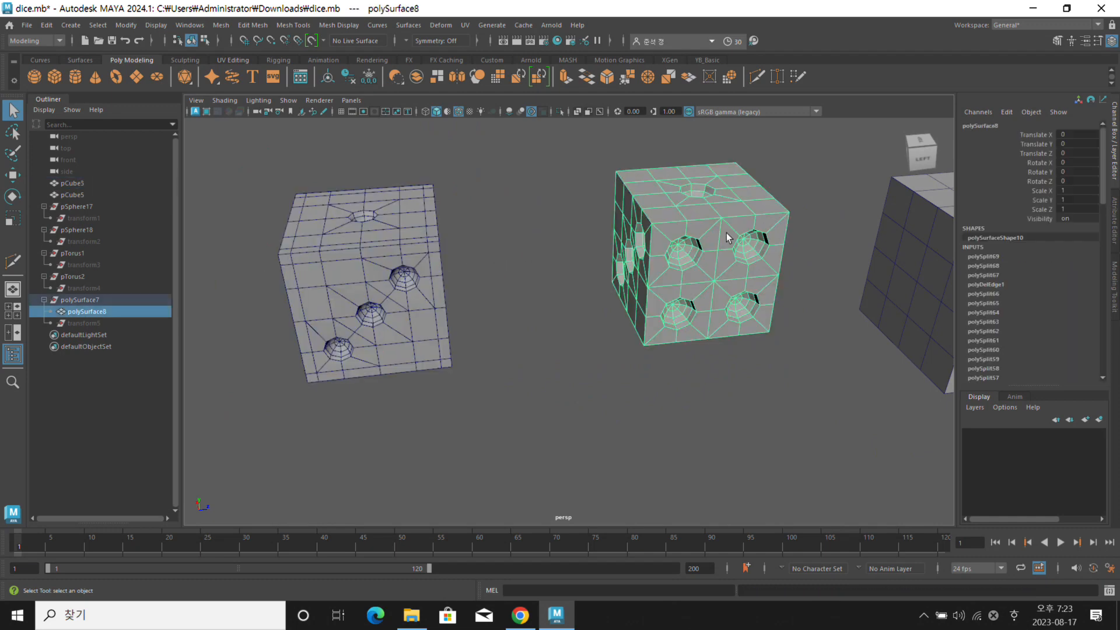
left_click(333, 283)
key("3")
left_click(471, 259)
left_click_drag(475, 250, 457, 259, "alt")
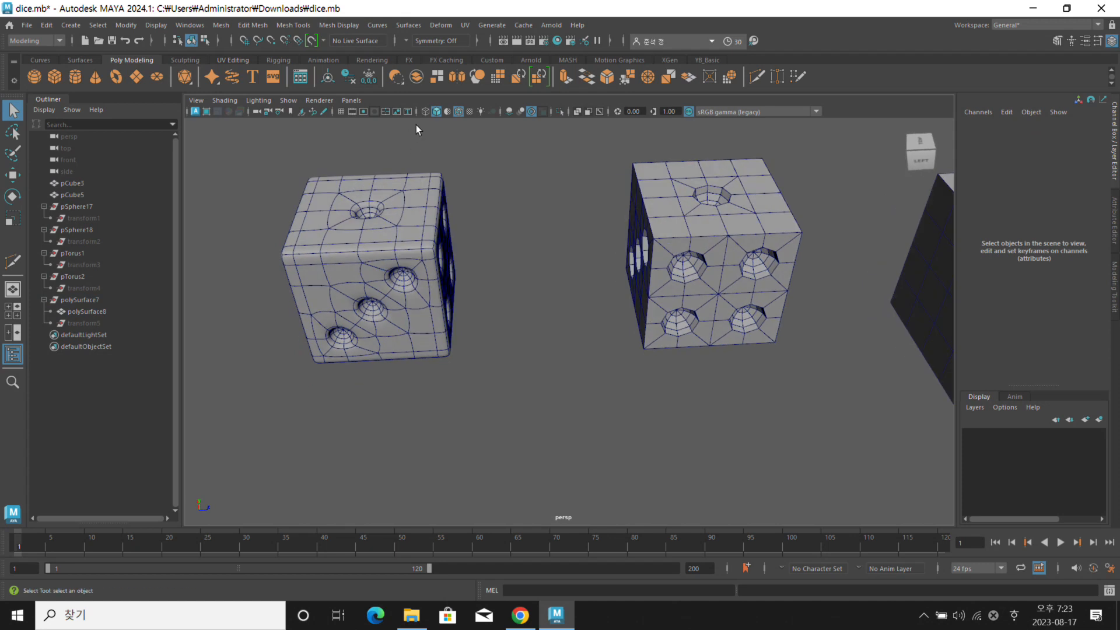
Turn off the wireframe-on-shaded display in the perspective view
left_click(459, 112)
left_click_drag(489, 152, 484, 238, "alt")
left_click_drag(431, 186, 644, 215, "alt")
Preview the carved die smoothed beside the reference die, and return it to the unsmoothed display
left_click(588, 237)
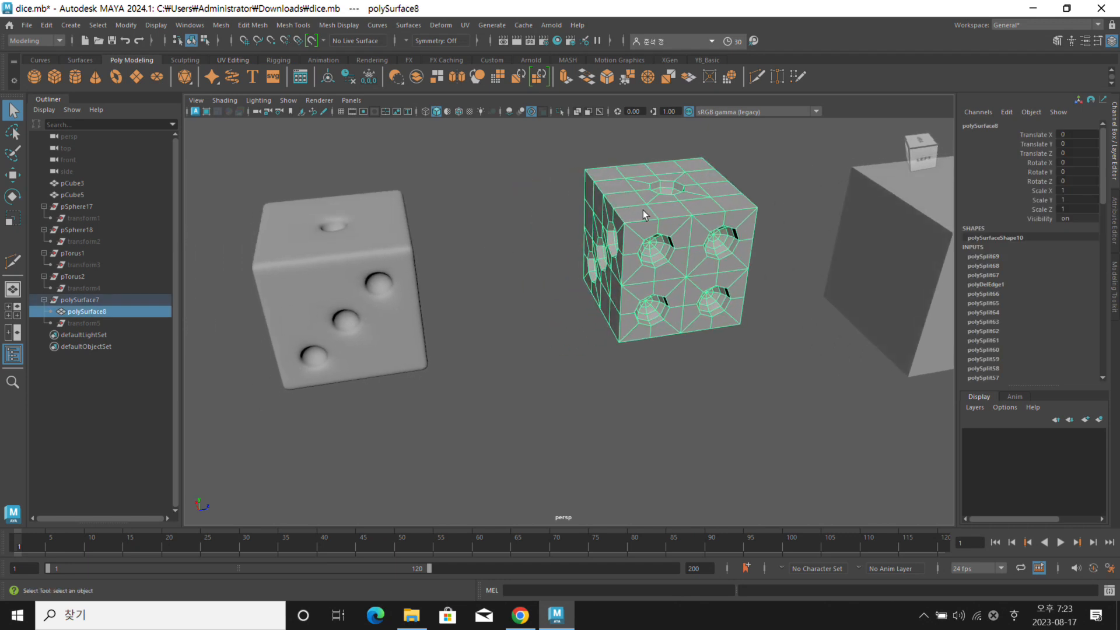
middle_click_drag(606, 207, 586, 230, "alt")
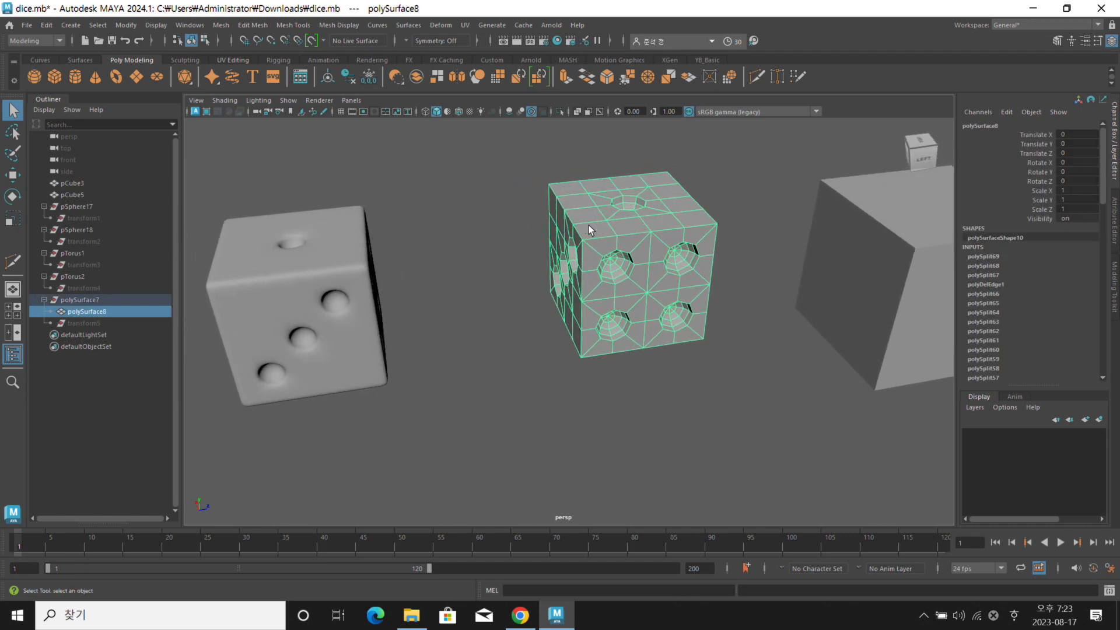
key("3")
left_click(527, 215)
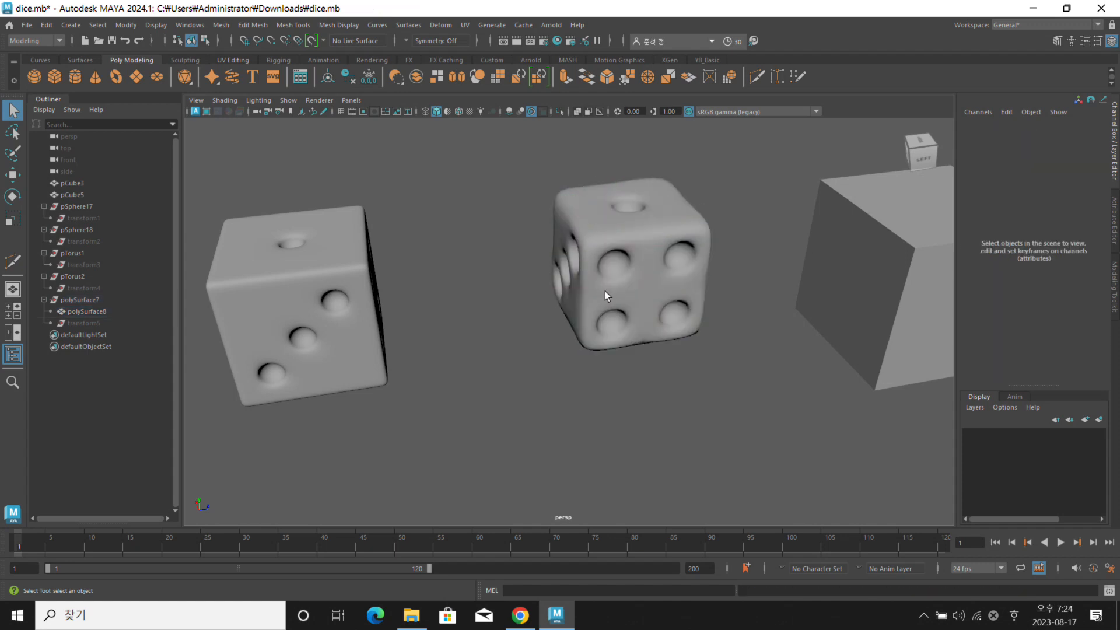
mouse_move(645, 231)
left_mouse_down("alt")
mouse_move(608, 282)
mouse_move(634, 231)
left_mouse_up("alt")
left_click(637, 231)
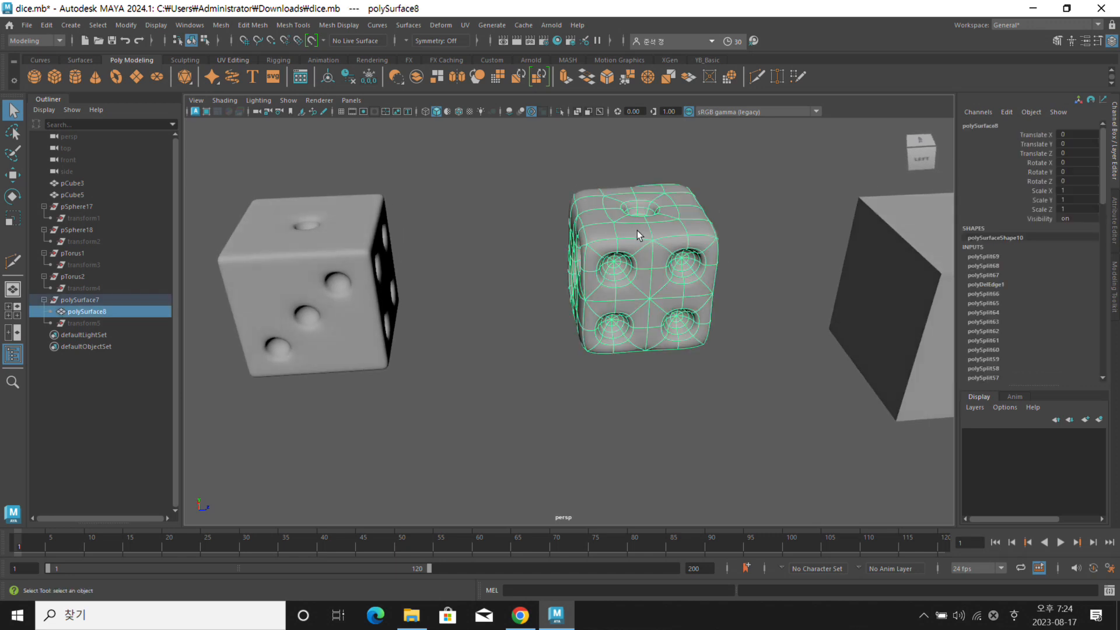
key("1")
scroll(545, 222, "up", 5)
mouse_move(582, 222)
left_mouse_down("alt")
mouse_move(548, 240)
mouse_move(580, 227)
left_mouse_up("alt")
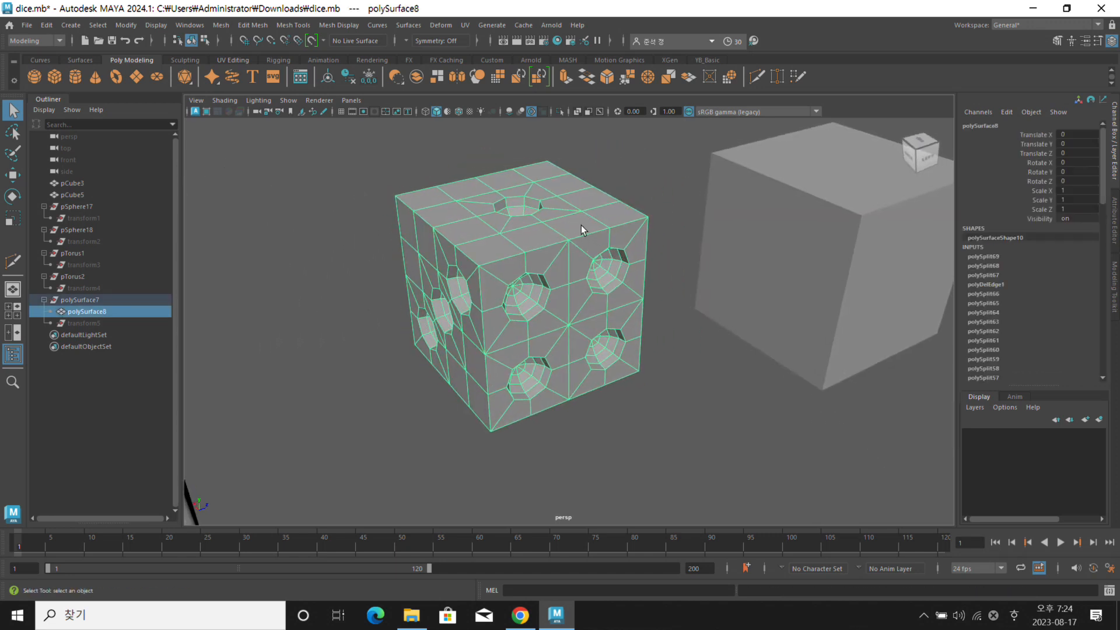
Switch the carved die to edge selection mode
right_click(573, 207)
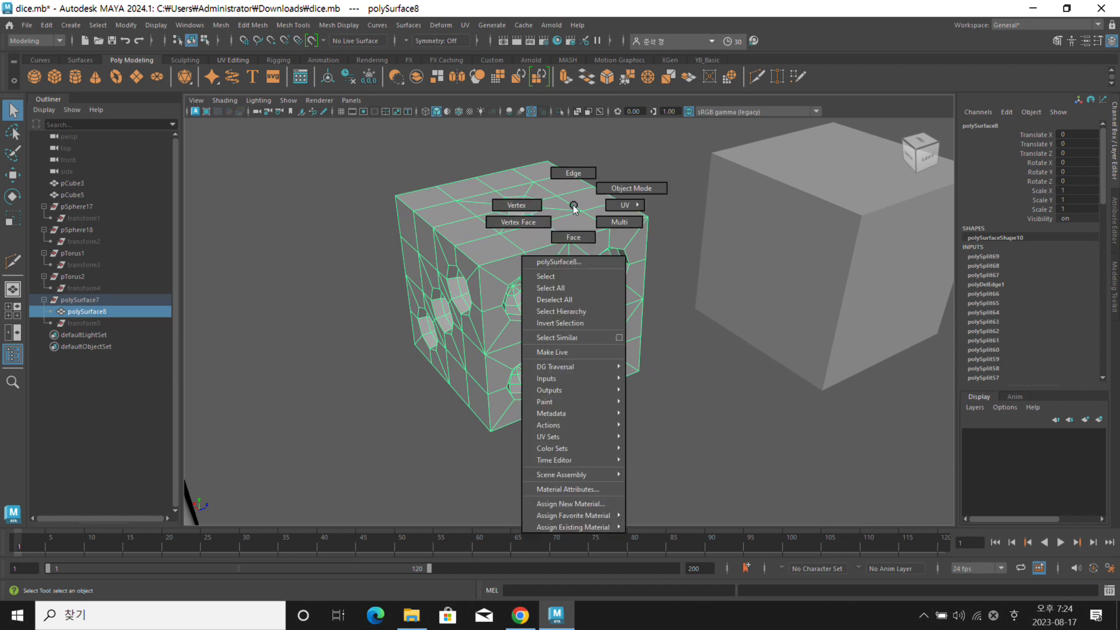
left_click(572, 176)
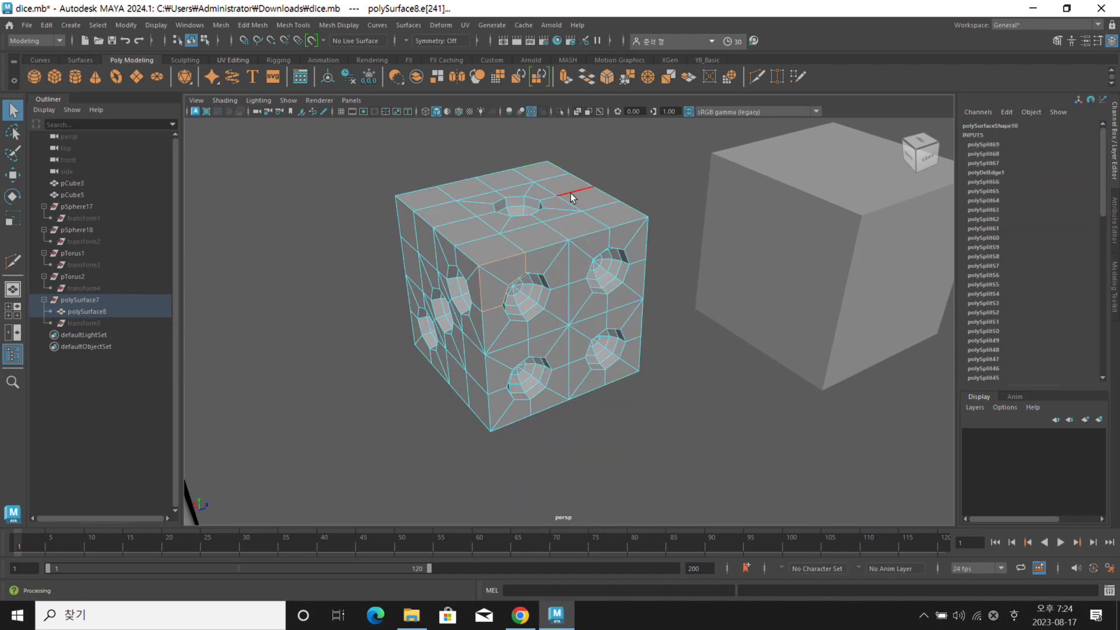
key("F8")
key("F8")
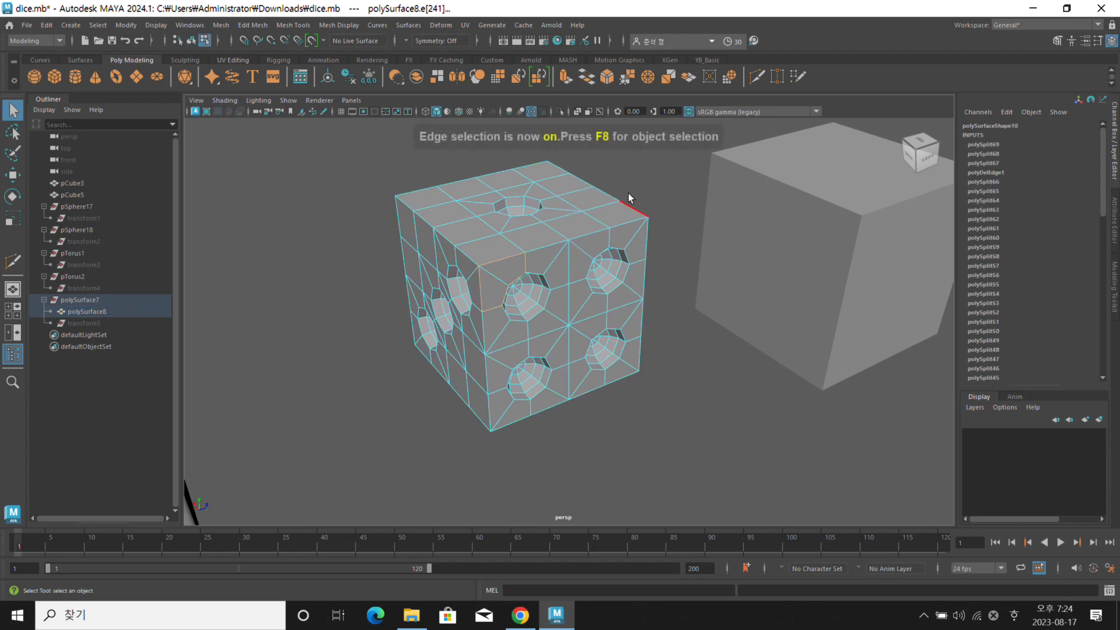
Try selecting border edges on the carved die and on the plain cube for comparison
left_click(512, 258)
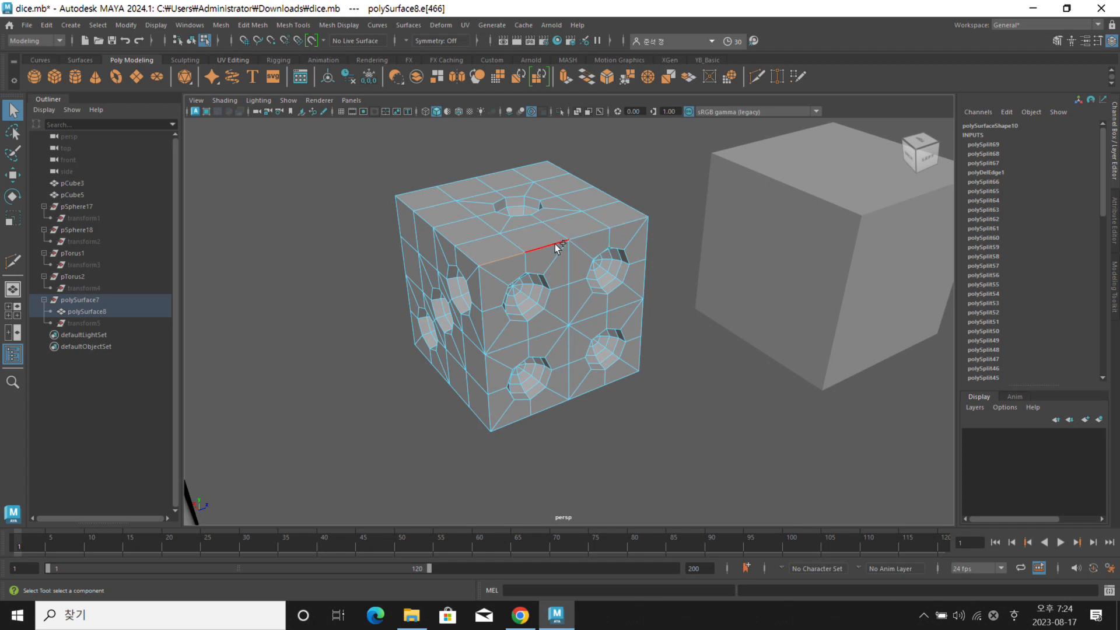
left_click(712, 253)
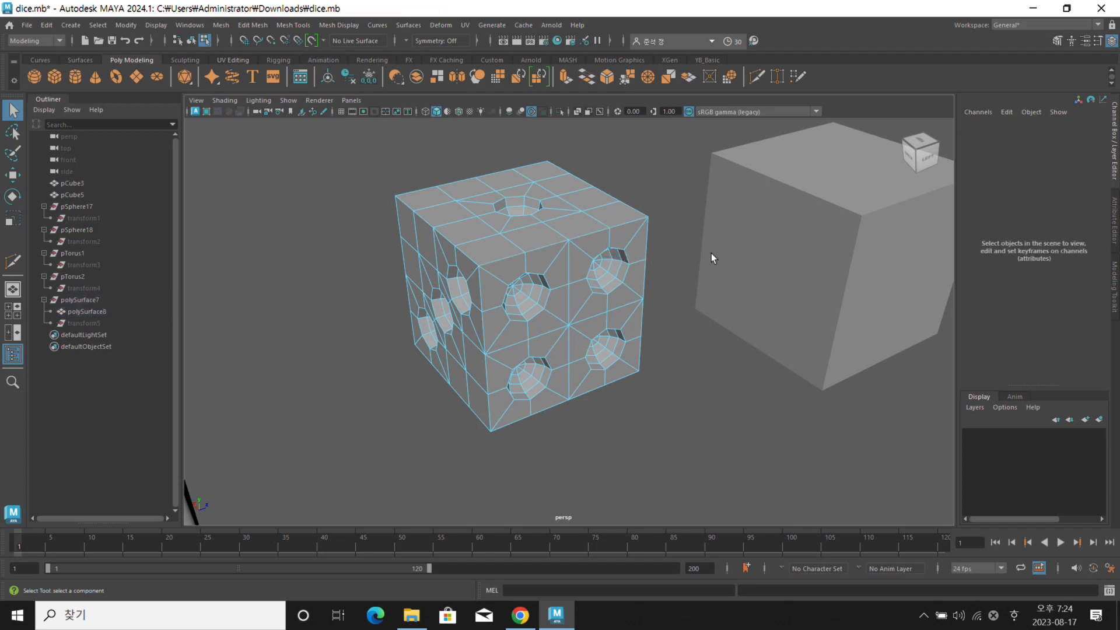
middle_click_drag(839, 243, 758, 247, "alt")
left_click(802, 217)
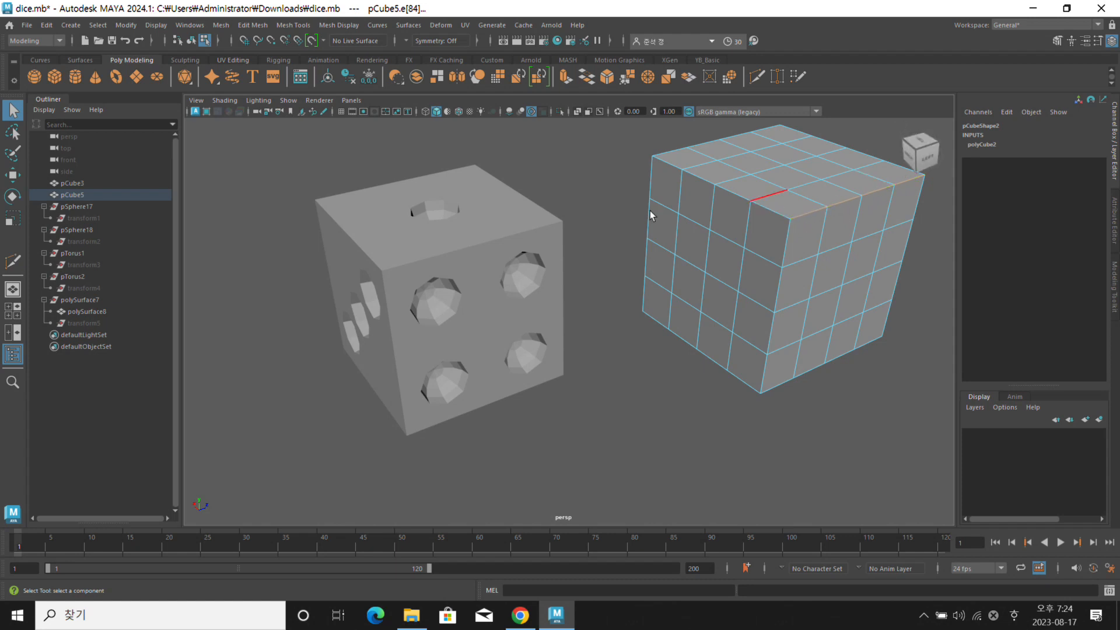
Select the outer edges bordering the one-pip face of the carved die
left_click(414, 255)
left_click(414, 264)
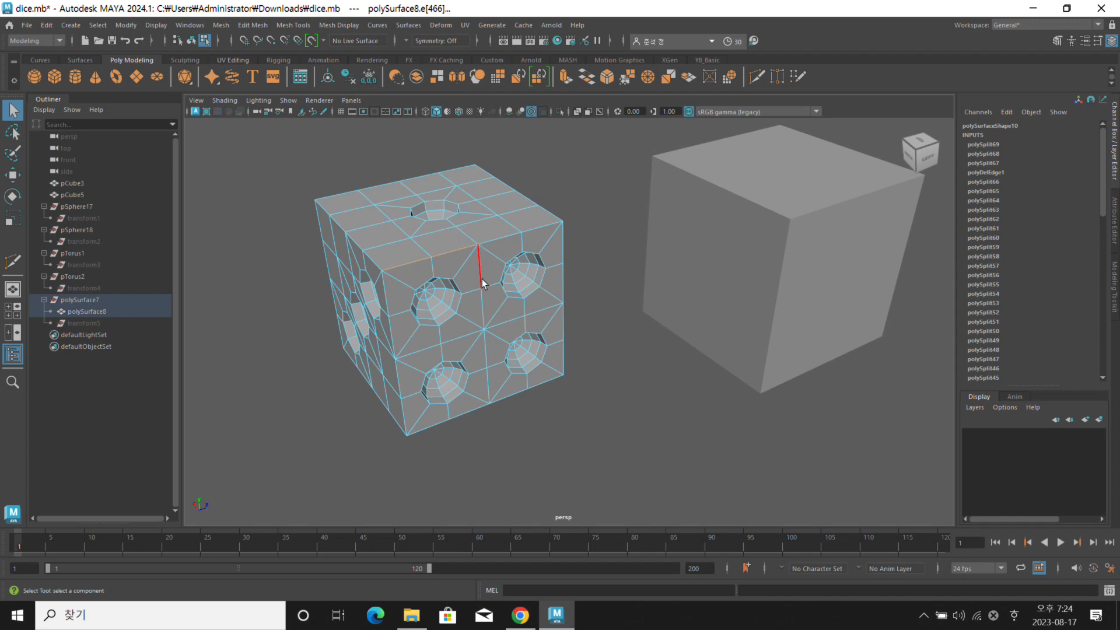
left_click_drag(482, 279, 470, 270, "alt")
scroll(470, 268, "up", 3)
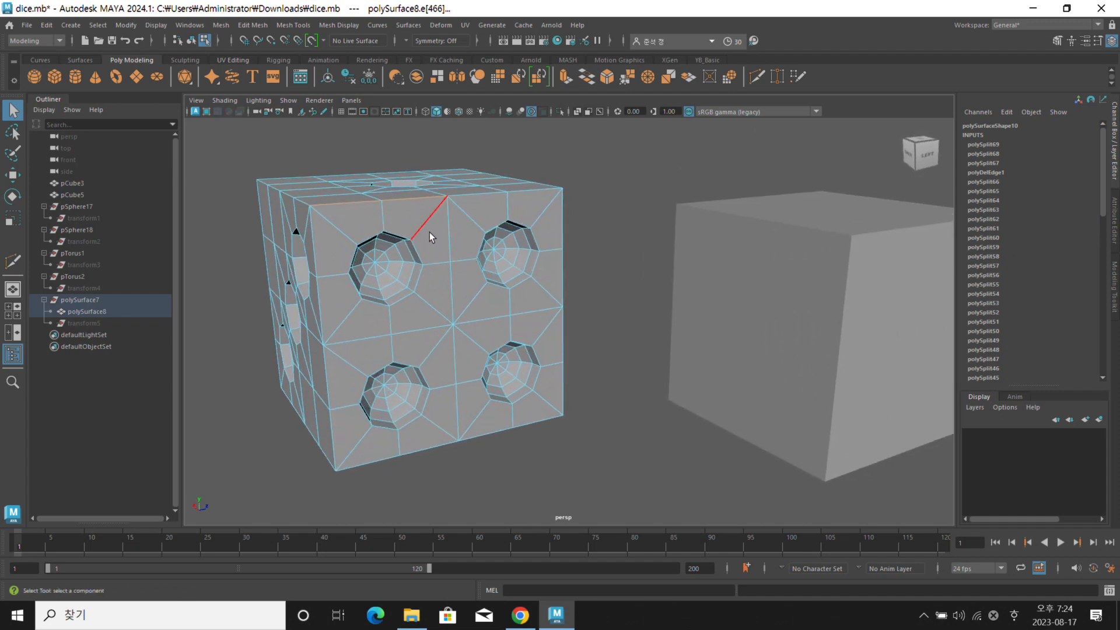
left_click_drag(425, 183, 468, 230, "alt")
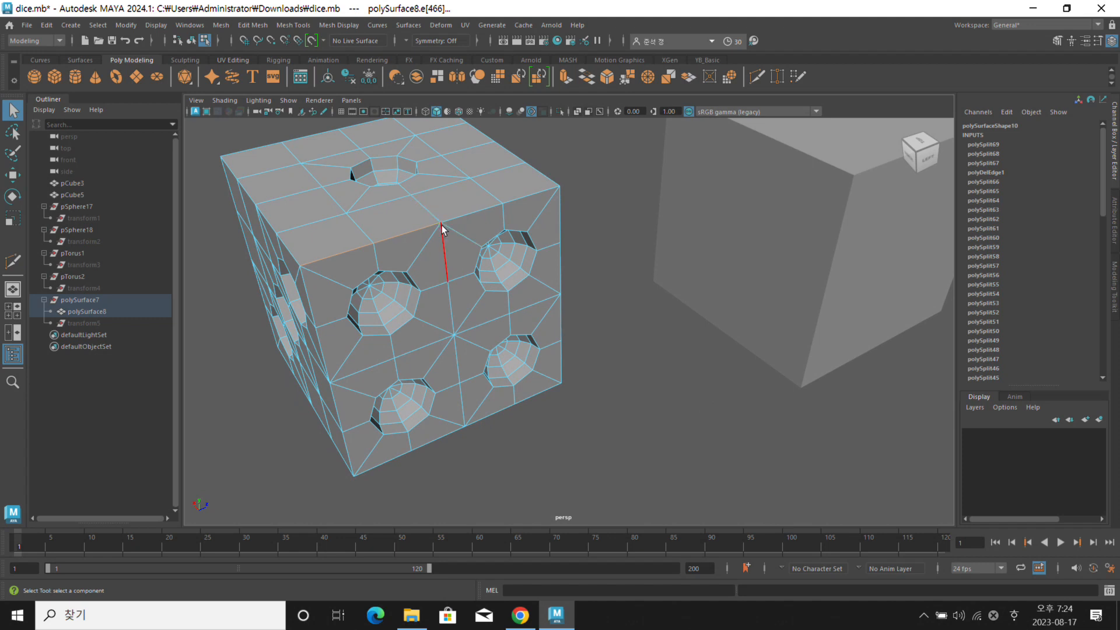
middle_click_drag(468, 235, 496, 243, "alt")
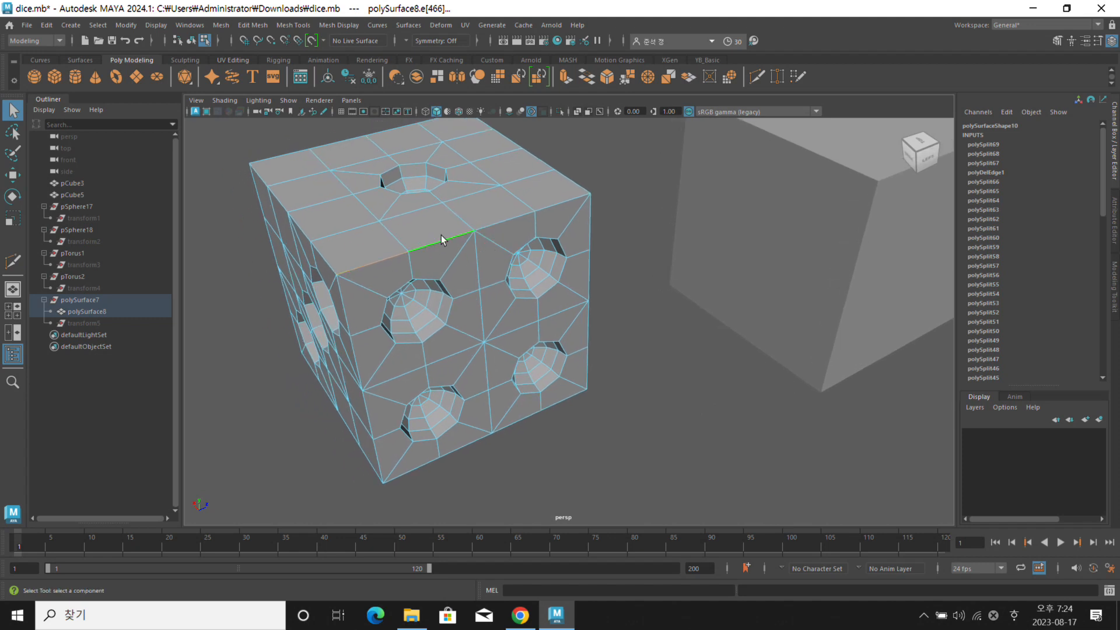
left_click_drag(567, 255, 716, 275, "alt")
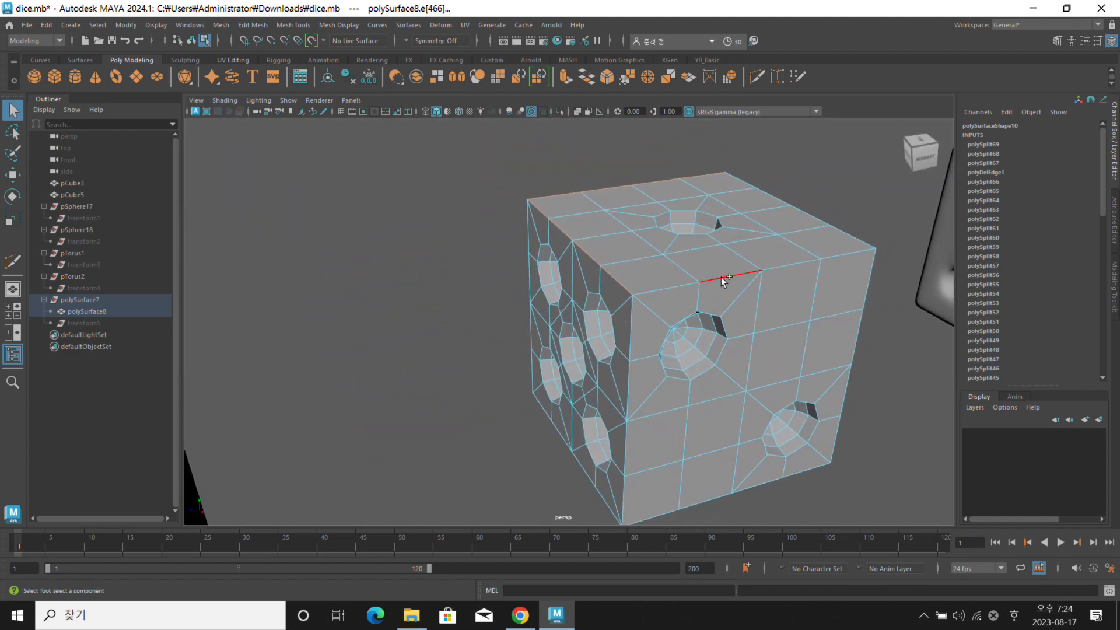
Add the die's vertical corner edges and the outer edges around the six-pip face to the selection
left_click_drag(790, 267, 589, 361, "alt")
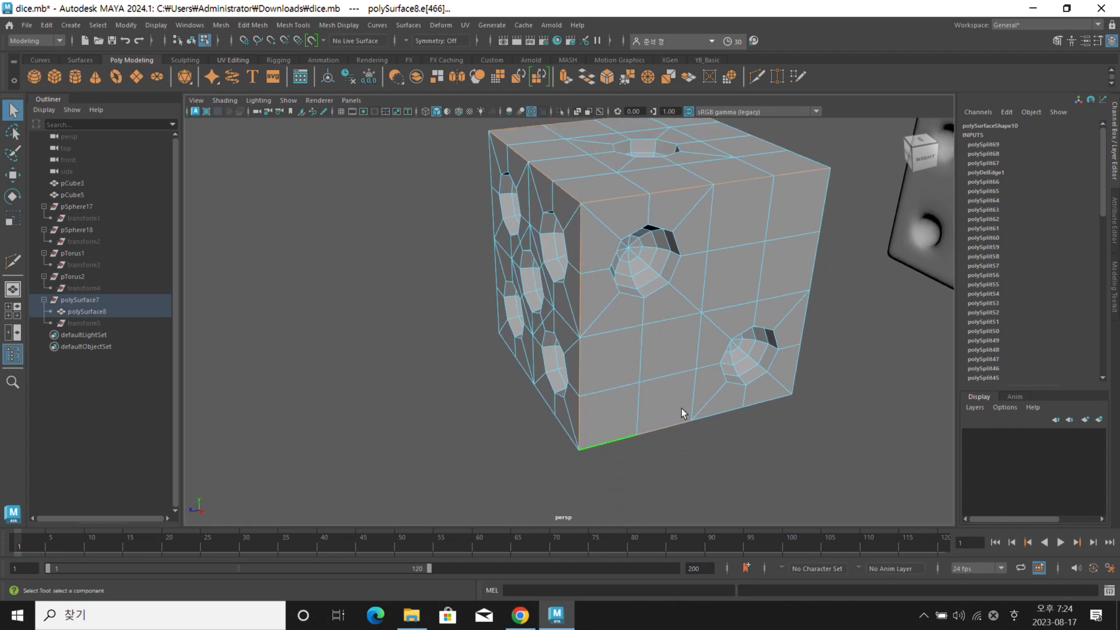
left_click_drag(681, 413, 681, 410, "alt")
left_click_drag(779, 370, 625, 375, "alt")
left_click(622, 366, "shift")
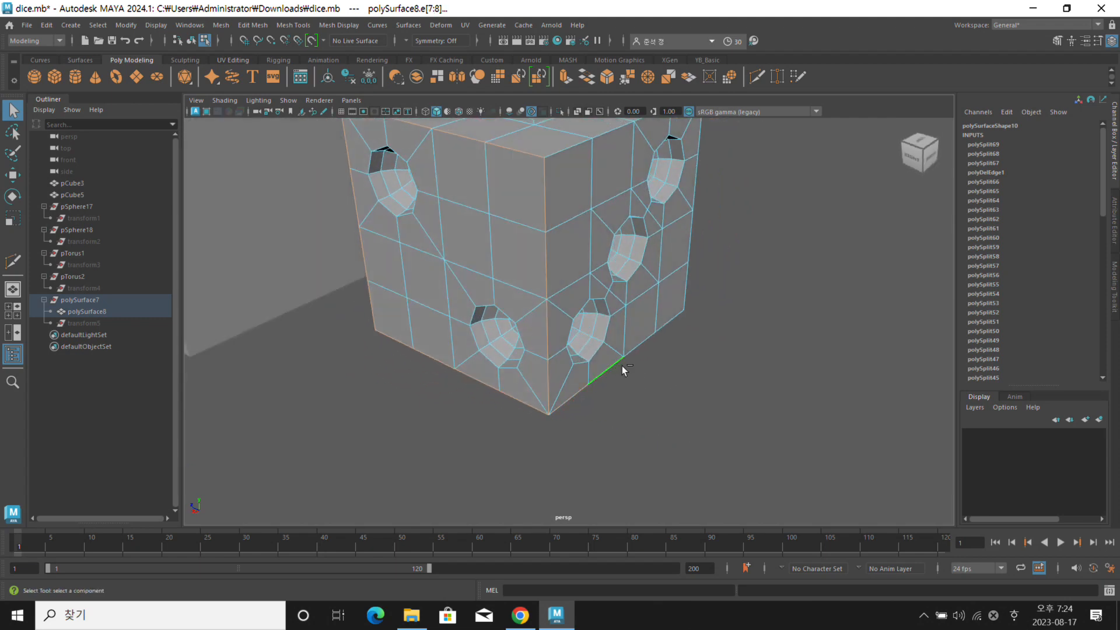
left_click_drag(772, 309, 621, 358, "alt")
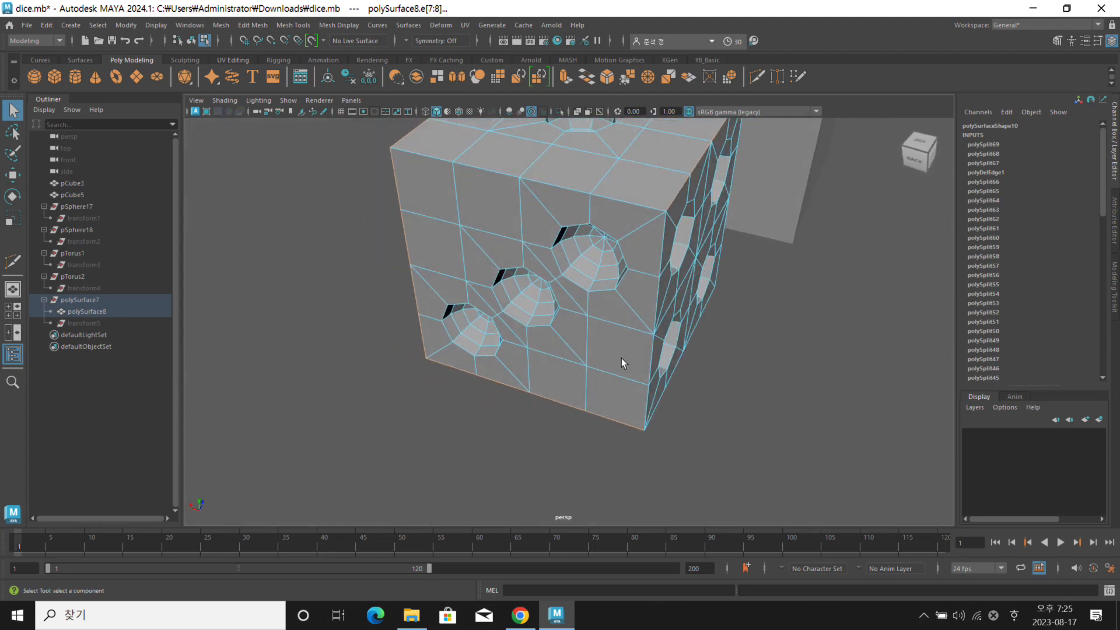
left_click(654, 309)
left_click_drag(653, 408, 691, 345, "alt")
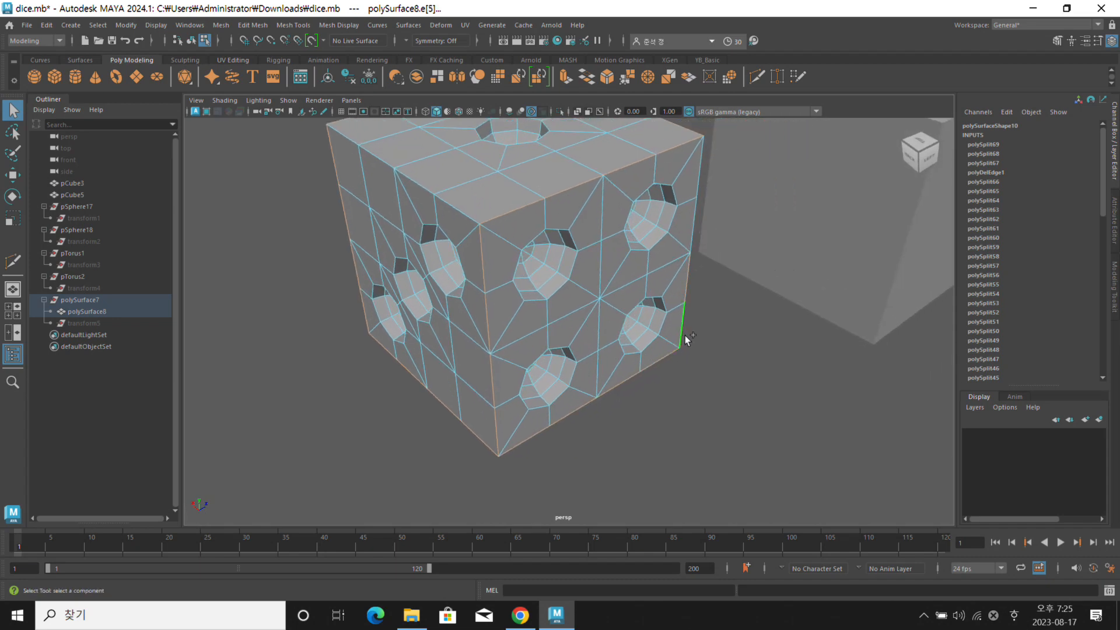
left_click_drag(694, 243, 628, 303, "alt")
left_click(725, 324, "shift")
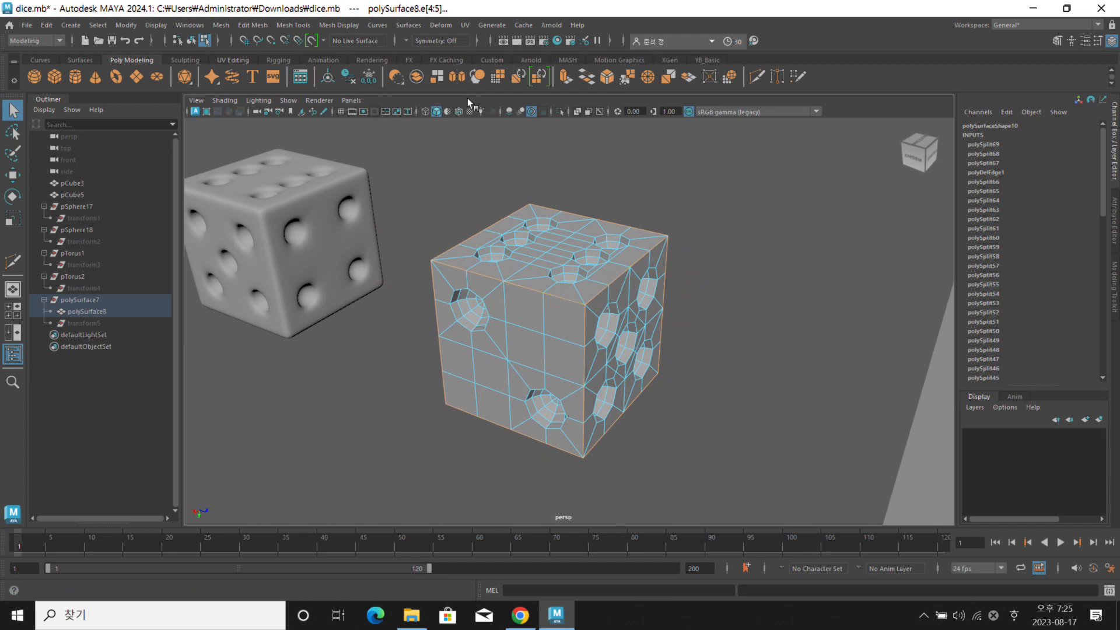
Bevel the selected outer edges of the carved die
left_click(220, 25)
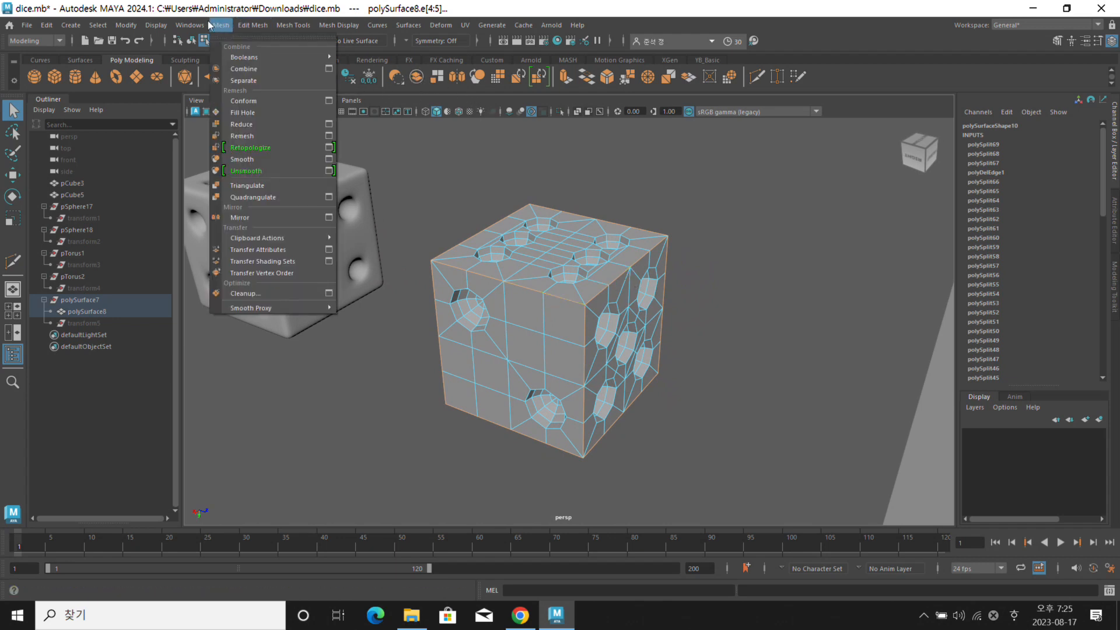
mouse_move(183, 20)
mouse_move(253, 27)
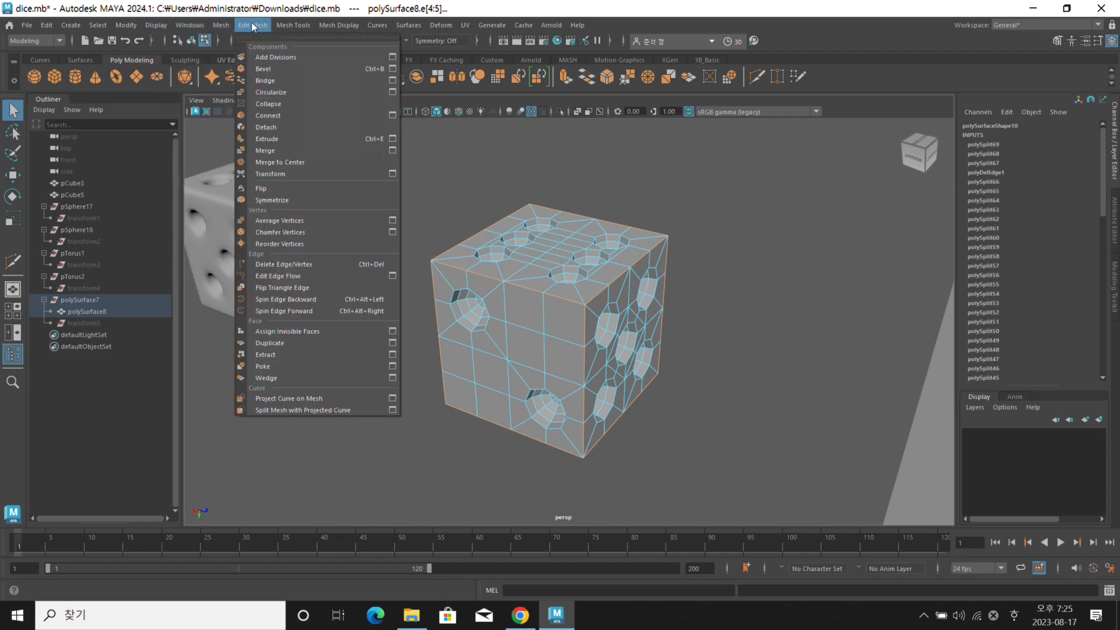
left_click(256, 38)
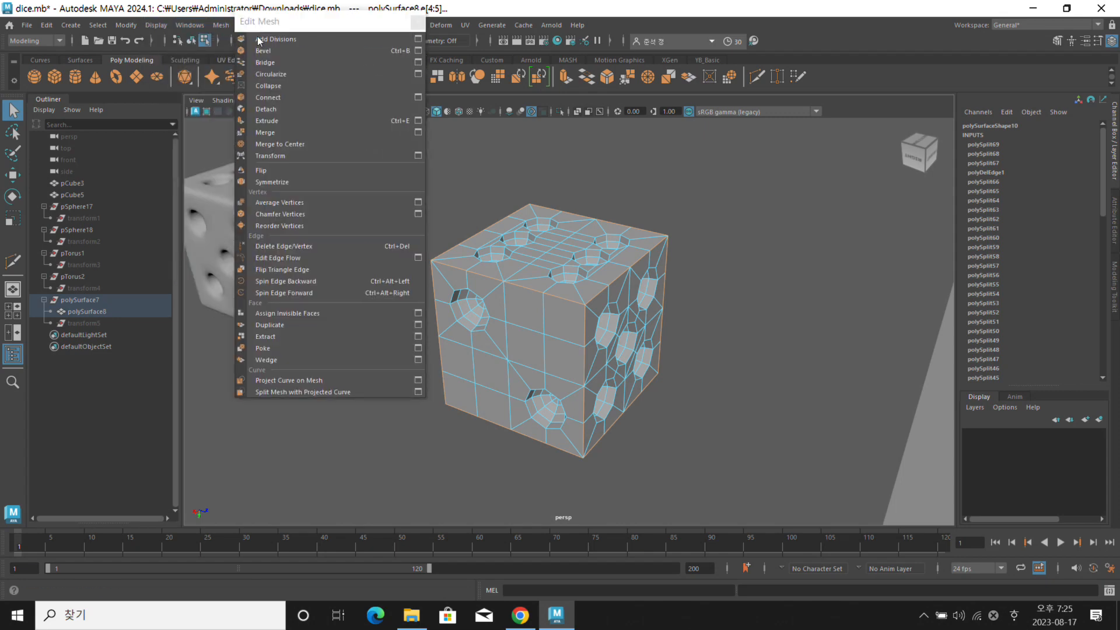
left_click_drag(271, 18, 239, 105)
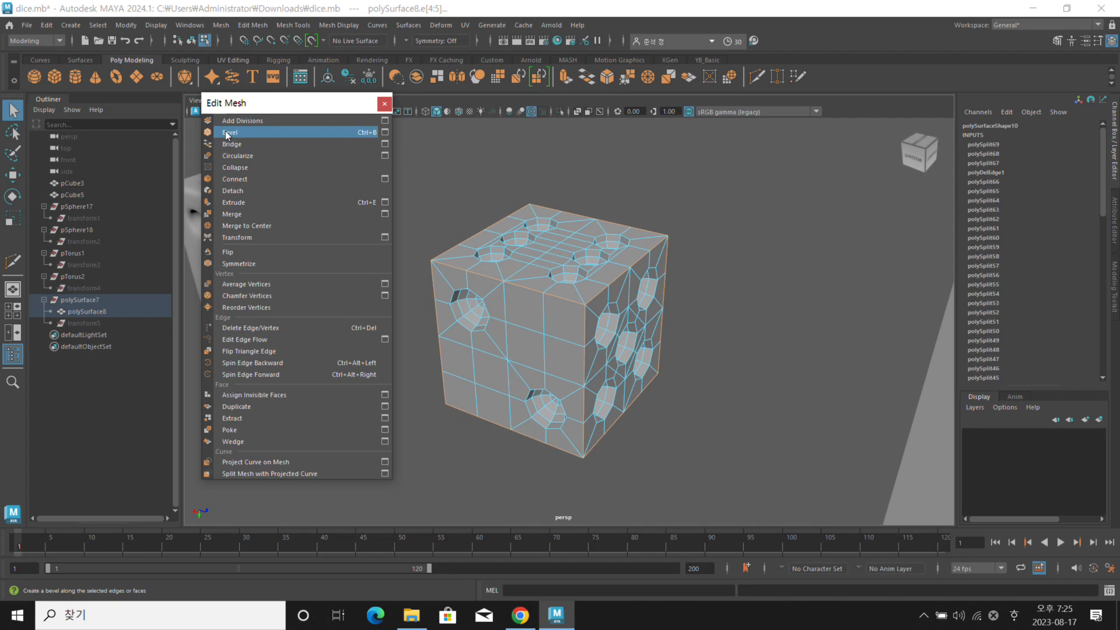
left_click(226, 133)
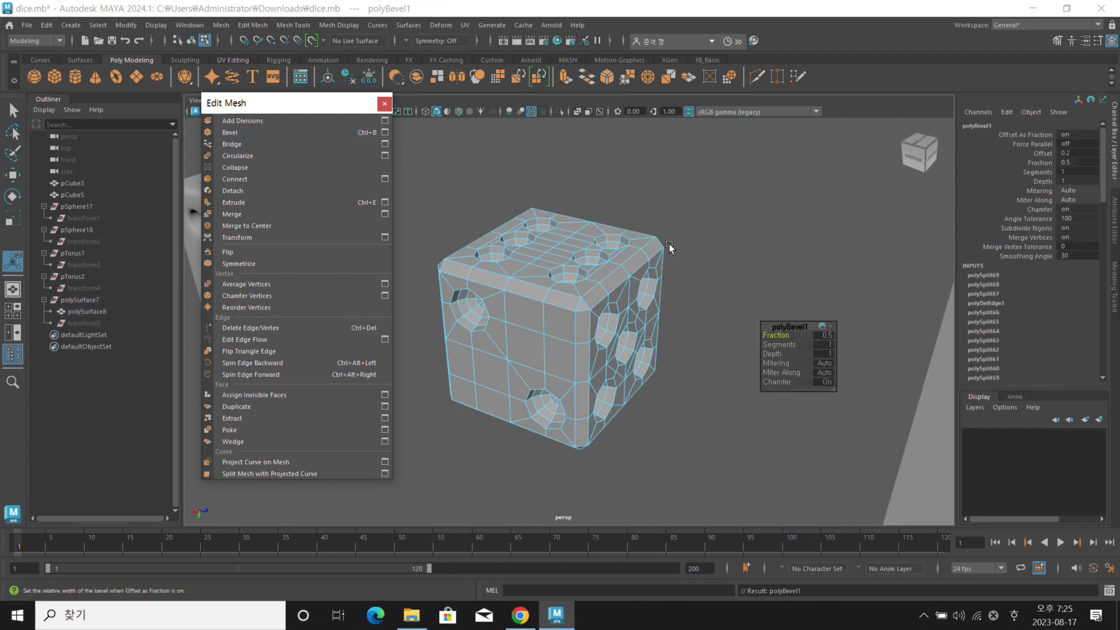
left_click(726, 222)
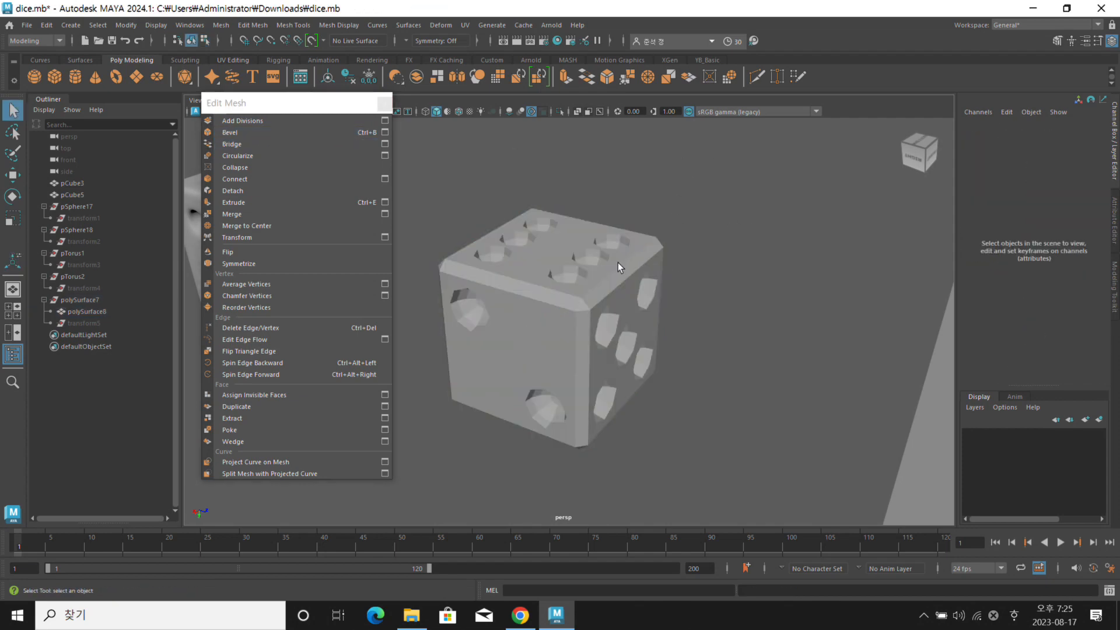
Try turning Chamfer off in the carved die's bevel settings, and undo the change
left_click(618, 263)
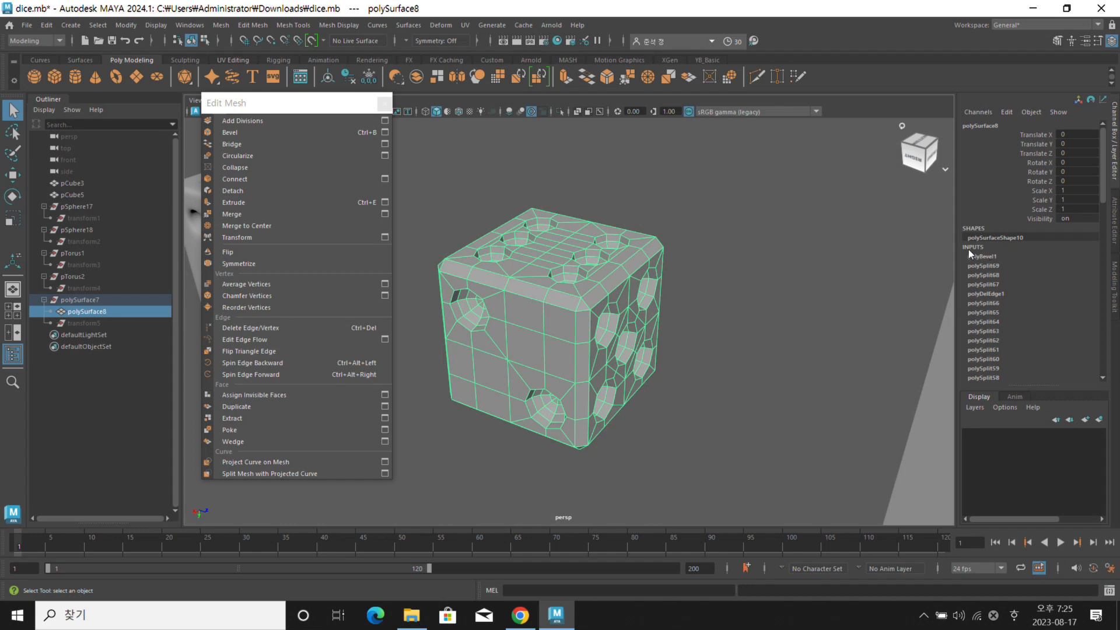
left_click(989, 255)
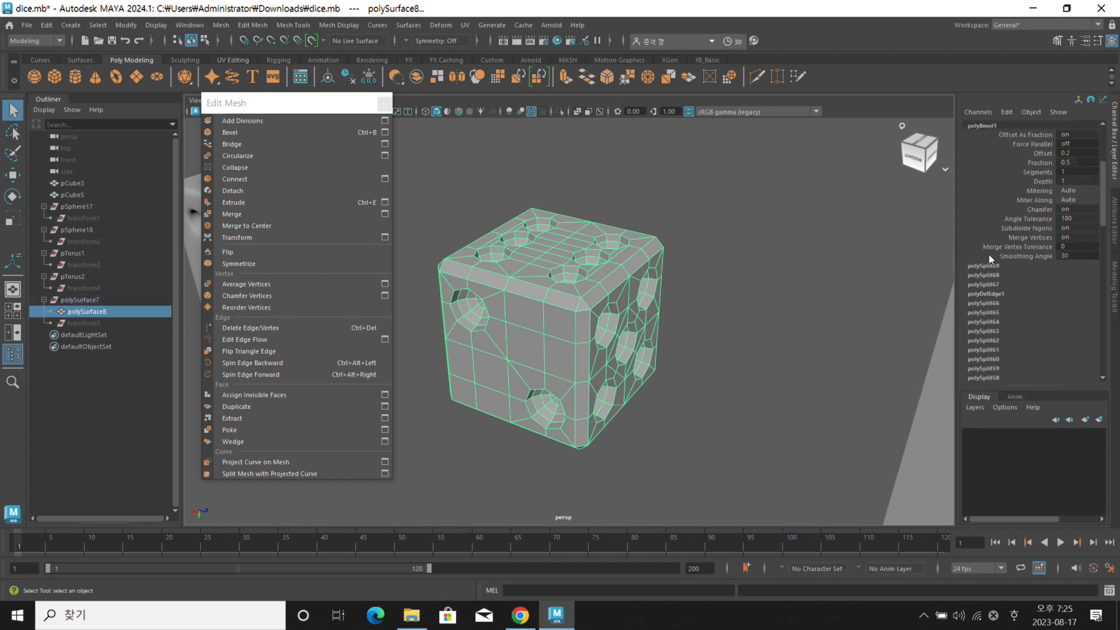
left_click(1065, 209)
key("Return")
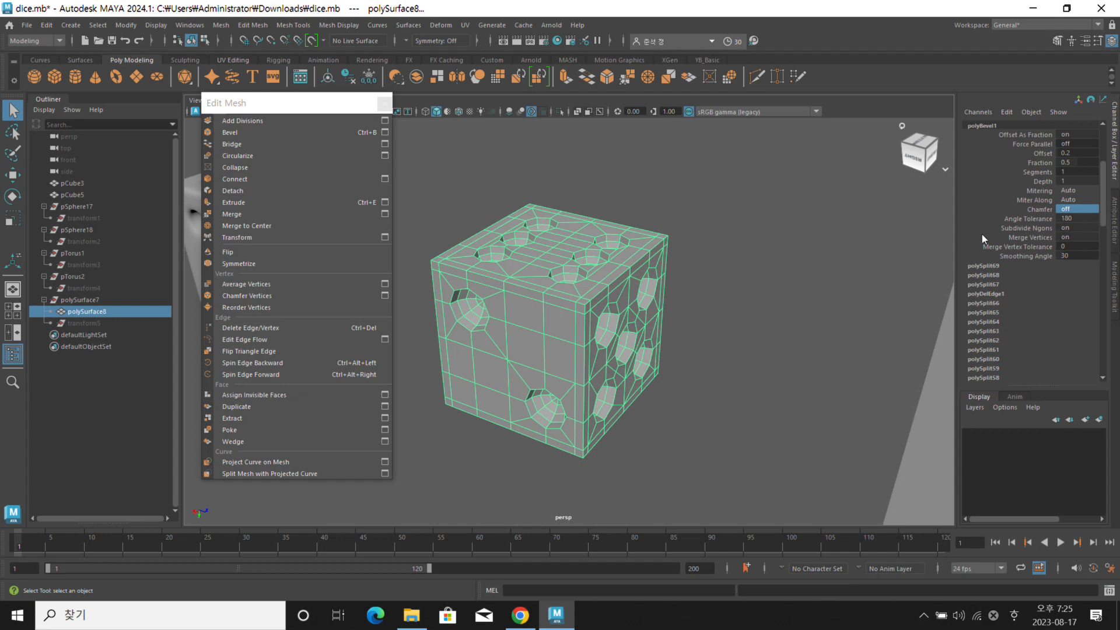
mouse_move(768, 253)
left_mouse_down("alt")
mouse_move(658, 281)
mouse_move(781, 255)
left_mouse_up("alt")
key("ctrl+z")
left_click(835, 257)
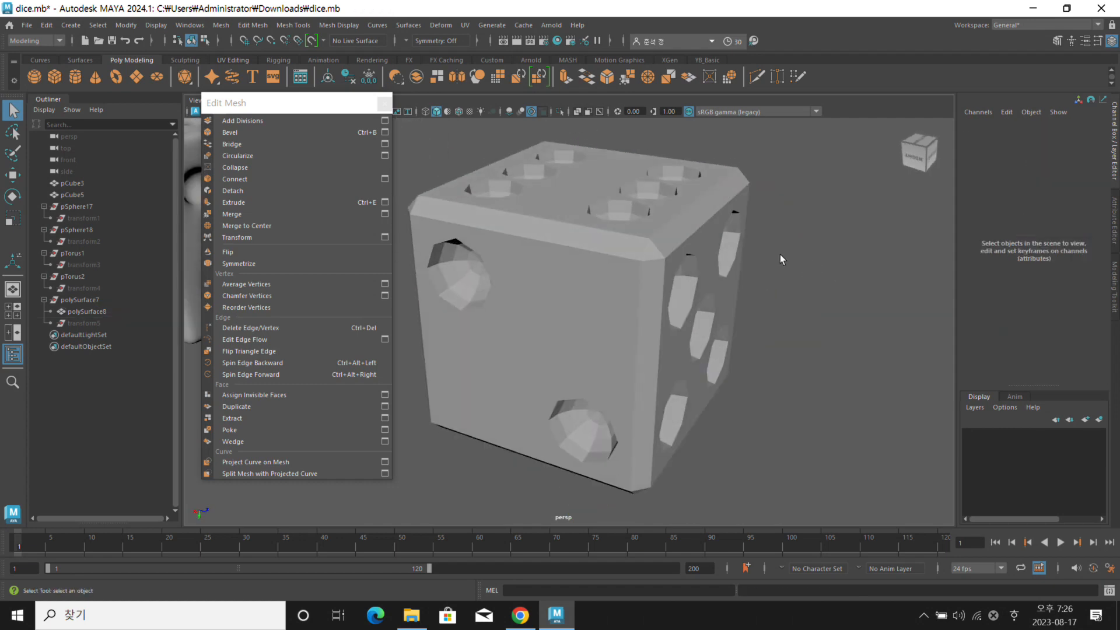
Duplicate the chamfered die and place the copy about 6.3 units away along the positive Z axis
left_click(688, 254)
scroll(671, 266, "down", 4)
key("w")
left_click_drag(622, 259, 795, 287, "shift")
Turn Chamfer off in the bevel settings of the original carved die
left_click(605, 283)
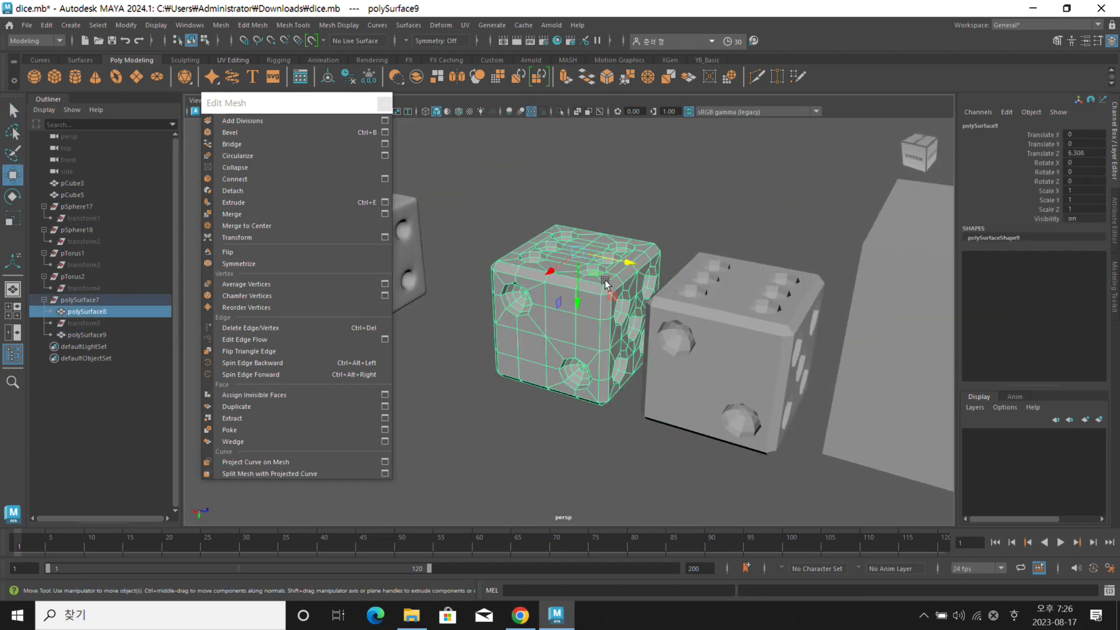
left_click(1017, 257)
left_click(1083, 207)
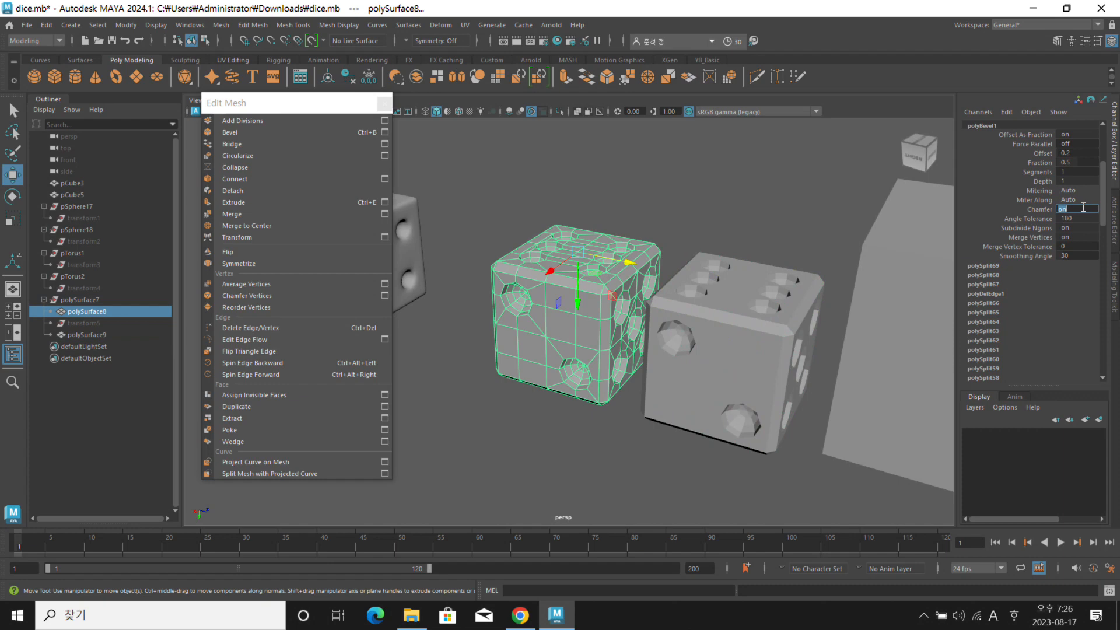
type("0")
key("Return")
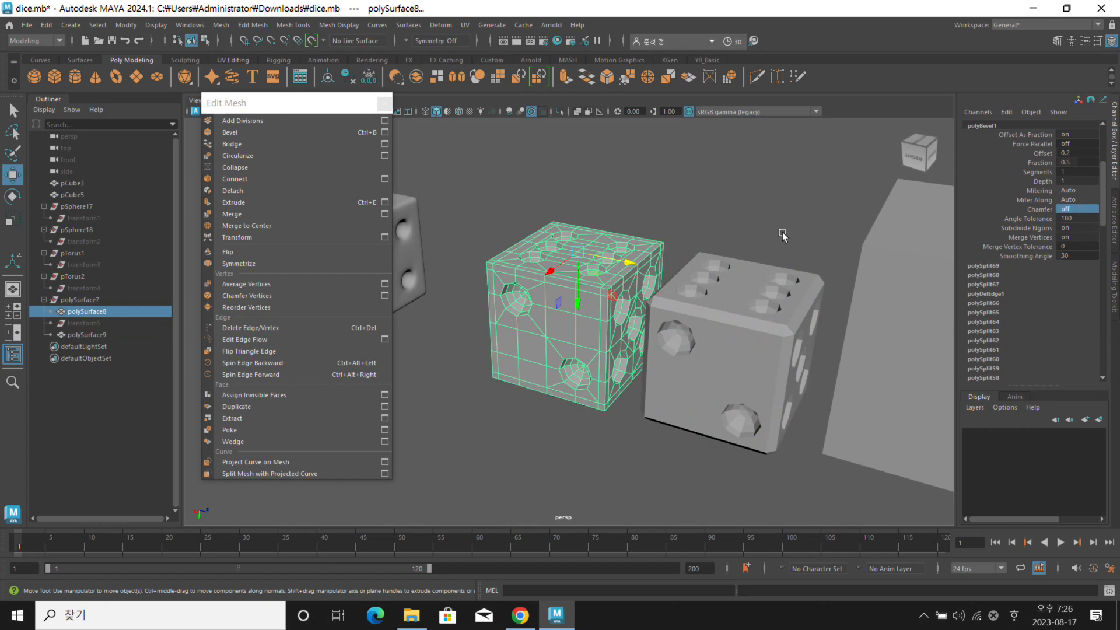
Show the wireframe over the shaded dice and compare the bevel edges of the chamfered copy with those of the unchamfered original
left_click(763, 231)
left_click(459, 111)
scroll(677, 294, "up", 5)
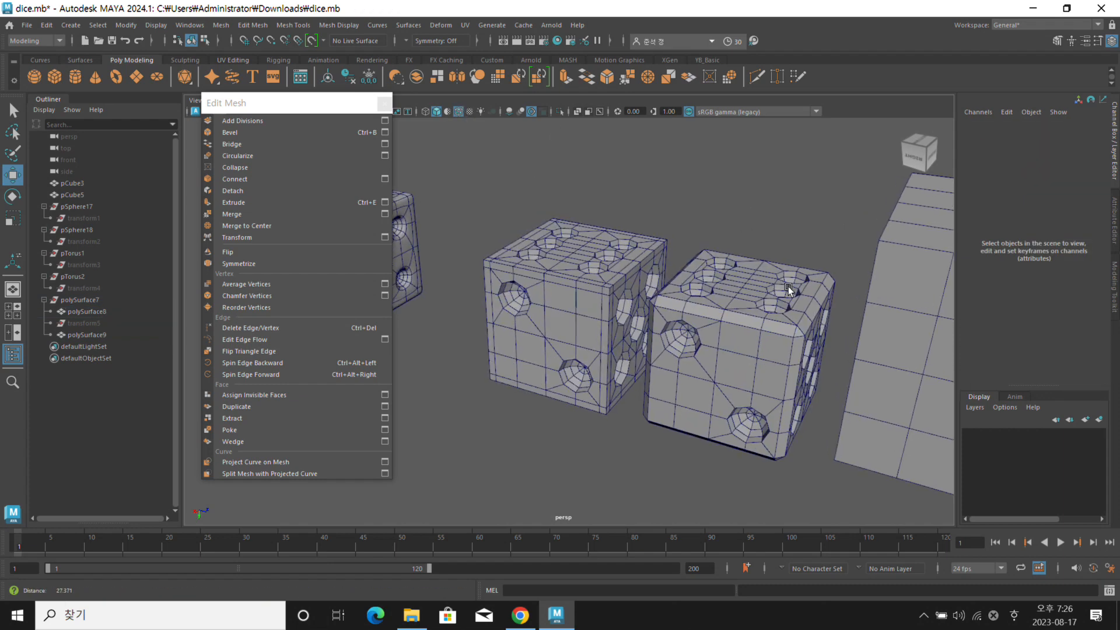
left_click_drag(677, 295, 790, 310, "alt")
left_click(794, 308)
right_click_drag(796, 308, 802, 252)
left_click(758, 295)
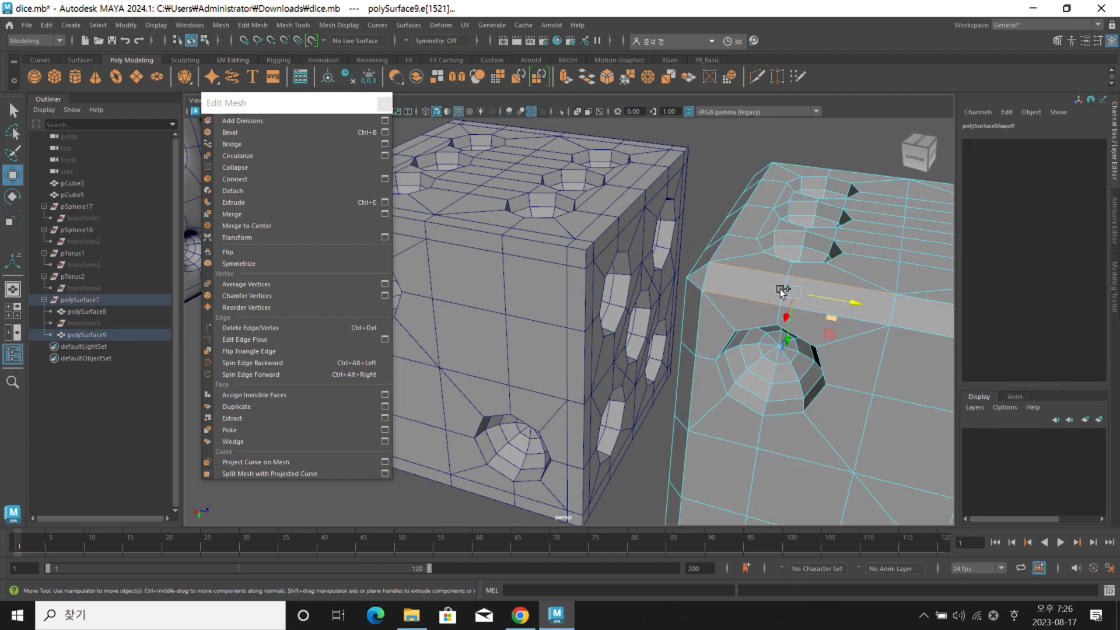
left_click_drag(807, 275, 854, 284)
left_click(765, 274)
left_click(849, 286, "shift")
left_click(573, 249)
left_click_drag(572, 250, 626, 267, "alt")
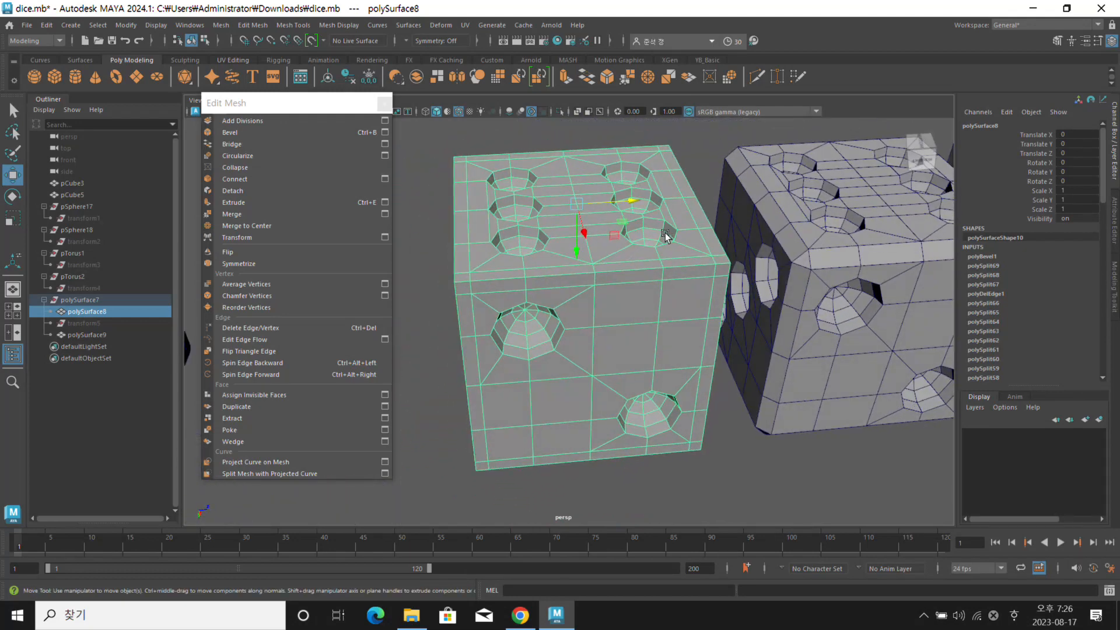
Set the original carved die's bevel Fraction to 0.2
left_click(992, 256)
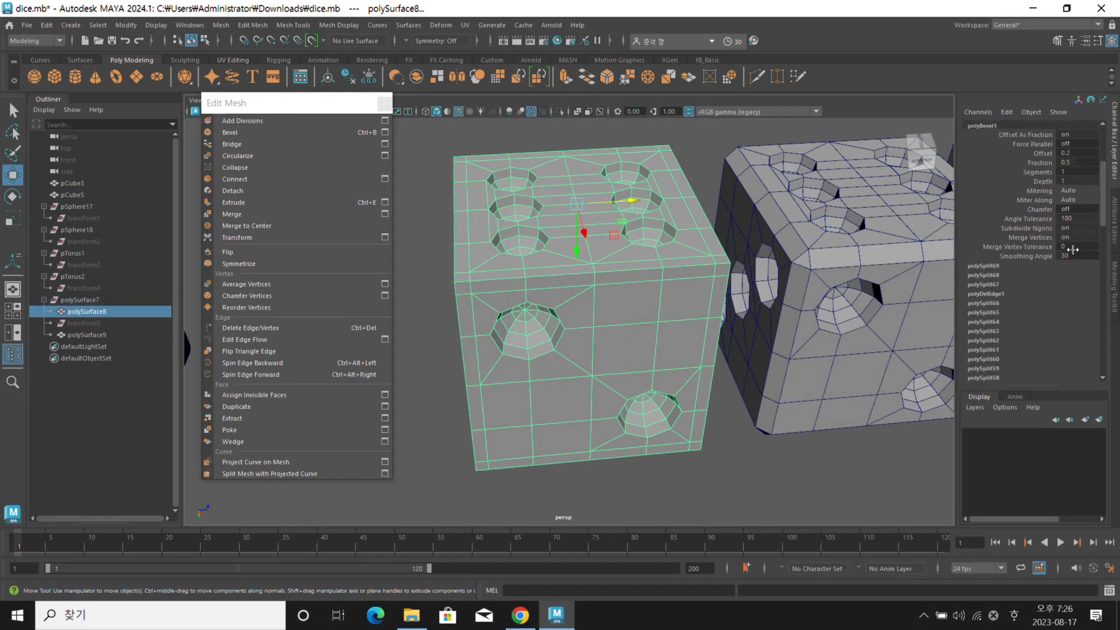
double_click(1077, 163)
key("Return")
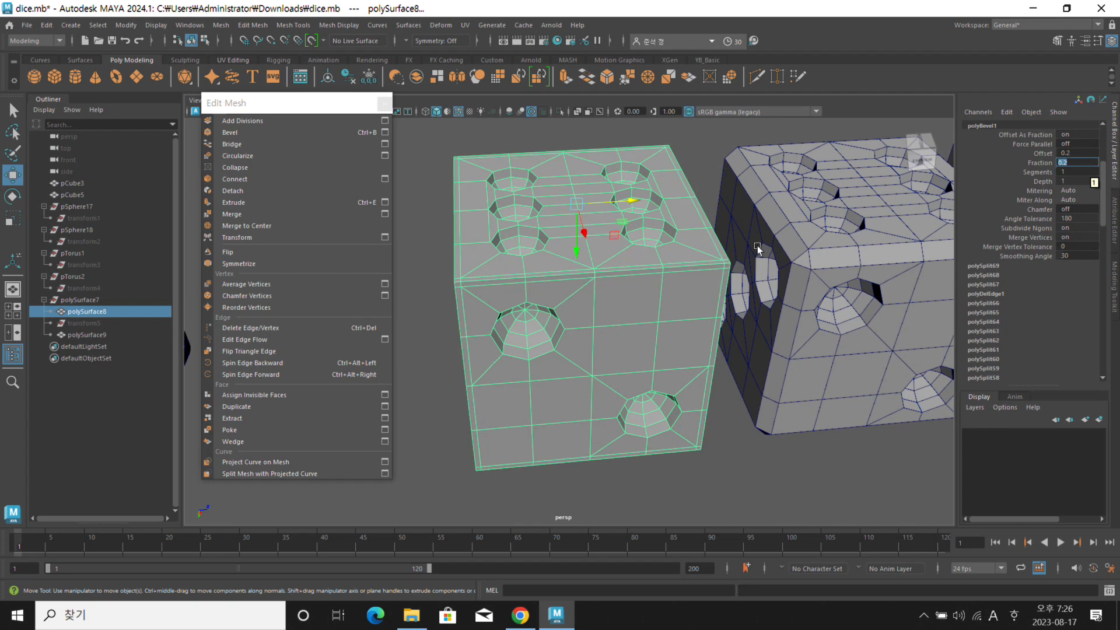
Duplicate the narrow-bevel die and place the copy about 6.4 units away along the negative Z axis
left_click_drag(647, 272, 678, 247, "alt")
left_click_drag(548, 242, 606, 202, "alt")
right_click_drag(659, 209, 543, 208, "alt")
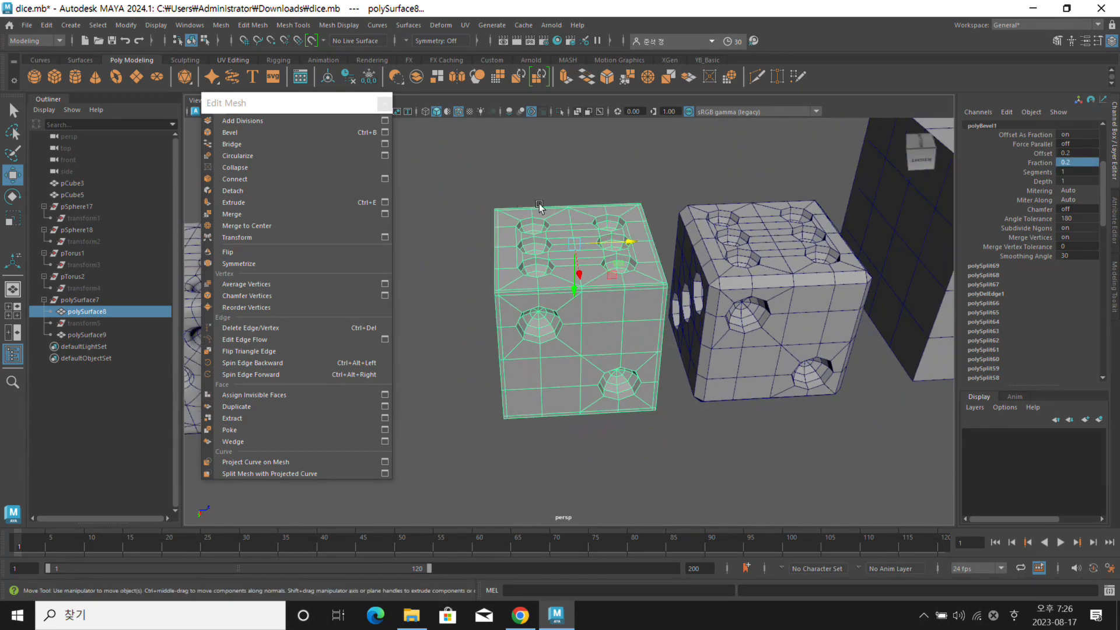
middle_click_drag(542, 208, 610, 206, "alt")
left_click_drag(699, 241, 494, 230, "shift")
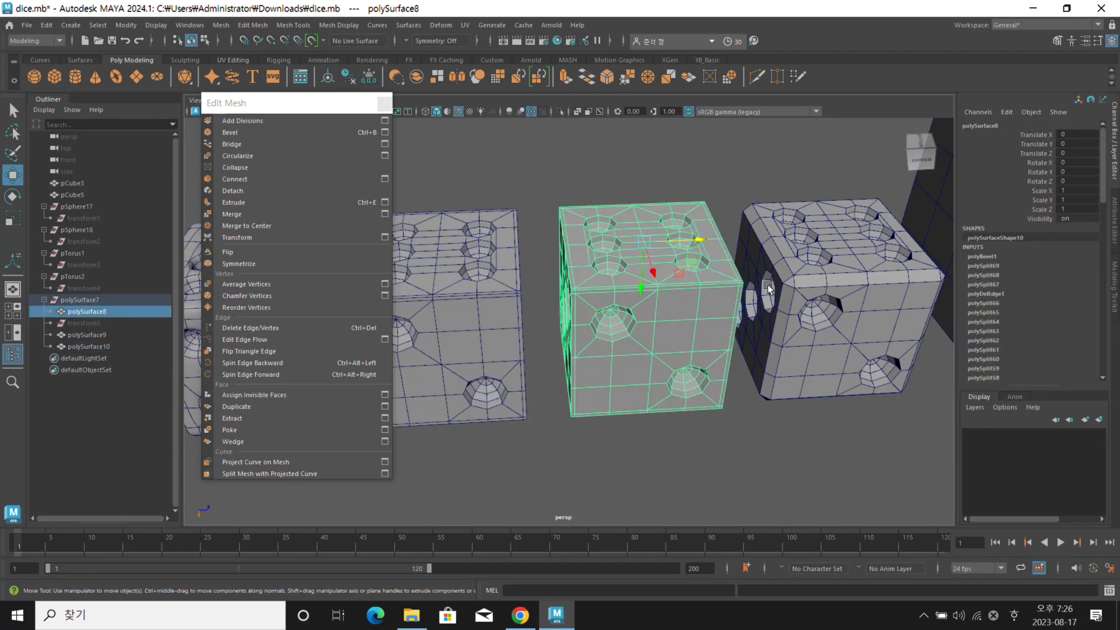
Try a bevel Fraction of 0.5 on the original carved die and set it to 0.8
left_click(1073, 163)
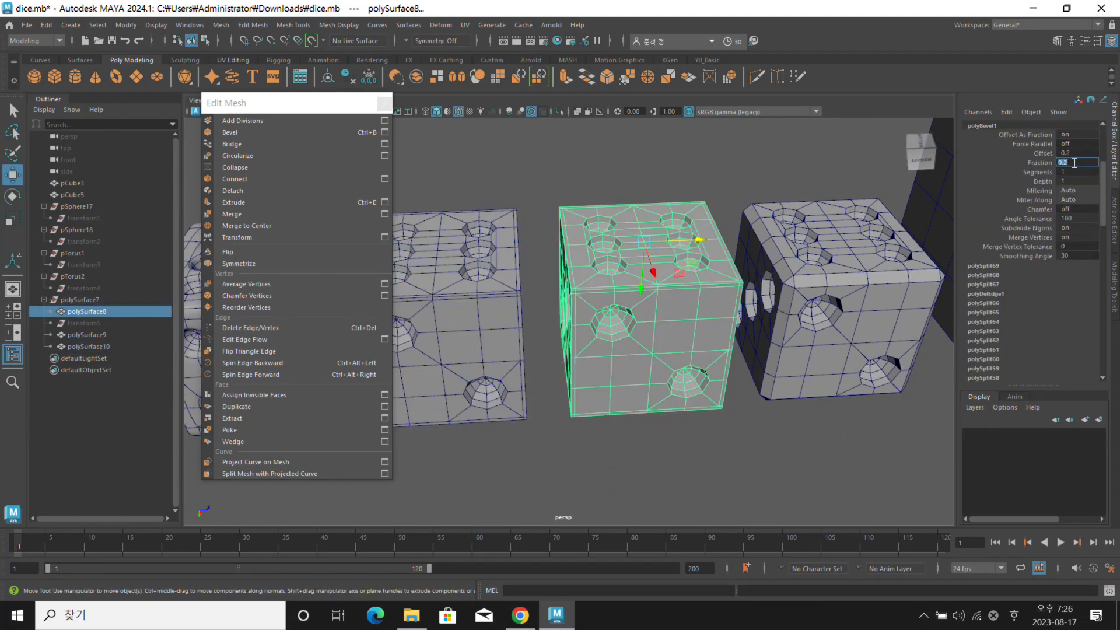
type("0.5")
key("Return")
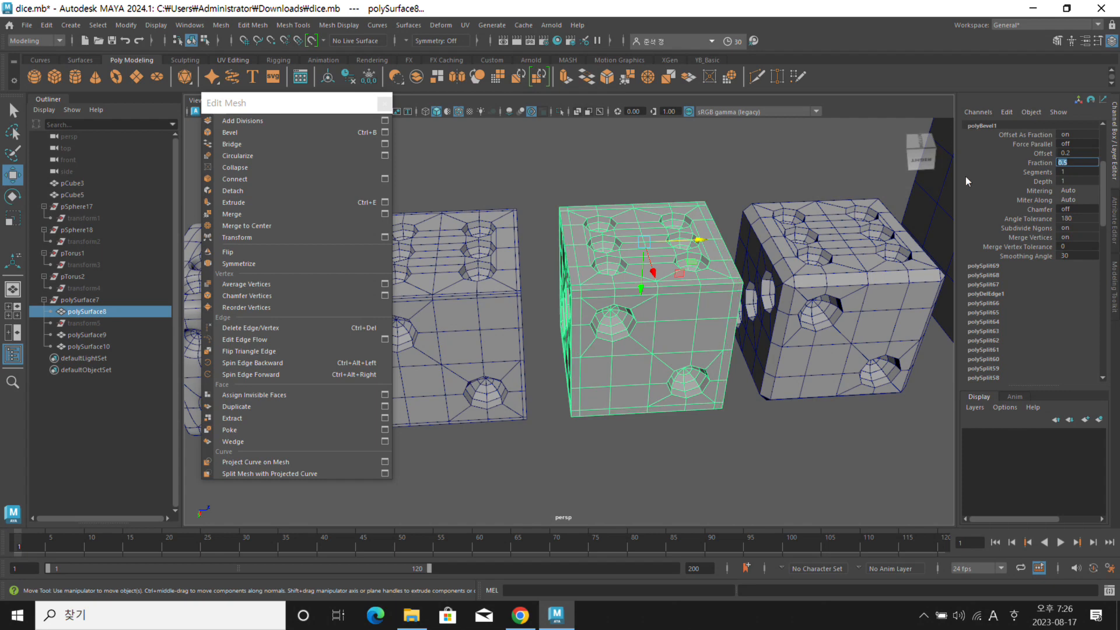
left_click_drag(1079, 162, 1054, 162)
type("0.8")
key("Return")
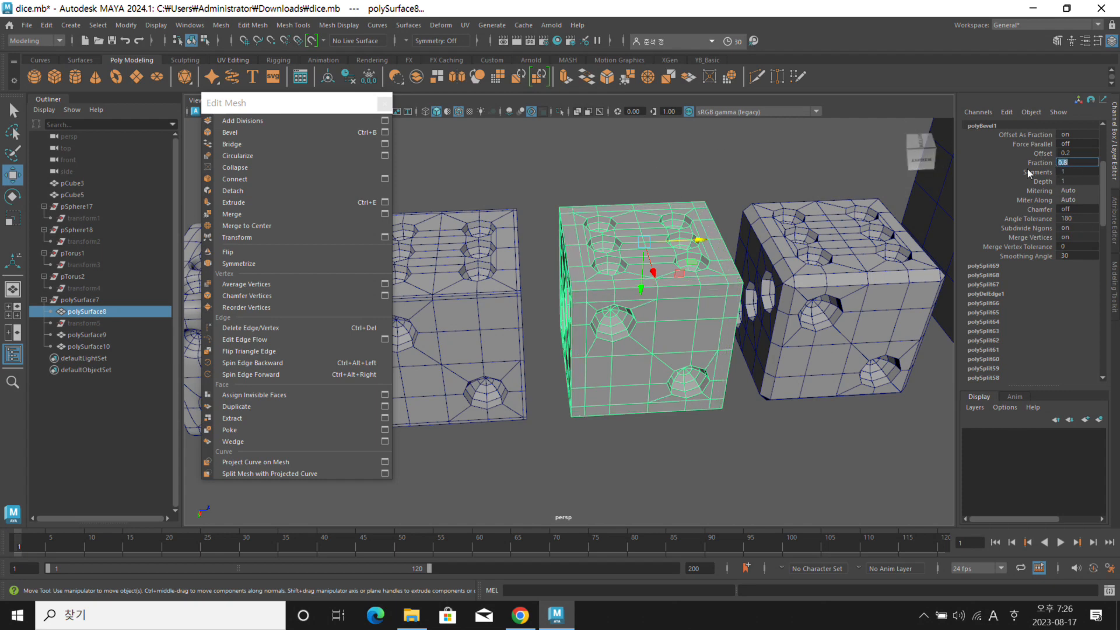
Turn on smooth preview for the original die and the narrow-bevel copy, and hide the wireframe overlay
left_click(699, 185)
left_click(672, 211)
key("3")
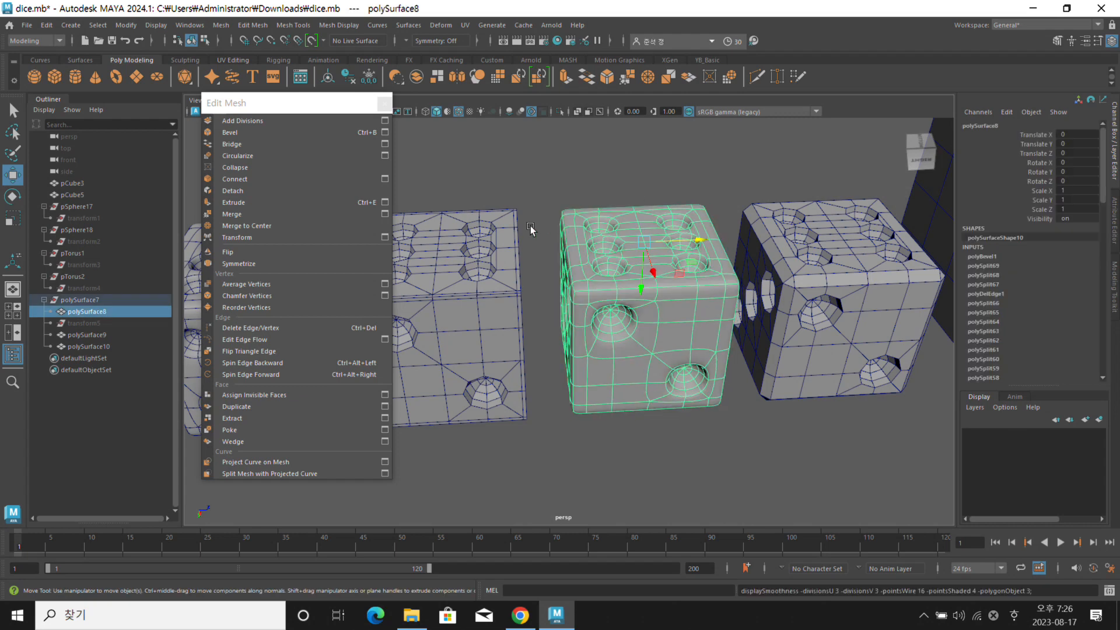
left_click(461, 245)
key("3")
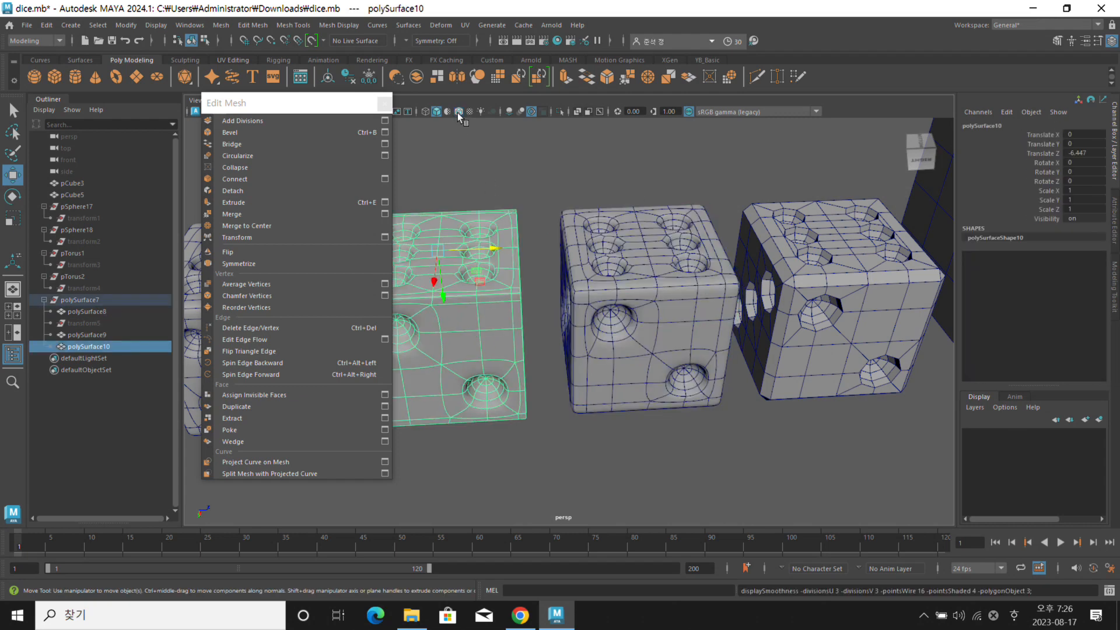
left_click(457, 114)
left_click(501, 143)
mouse_move(501, 144)
left_mouse_down("alt")
mouse_move(639, 223)
mouse_move(648, 246)
mouse_move(608, 261)
left_mouse_up("alt")
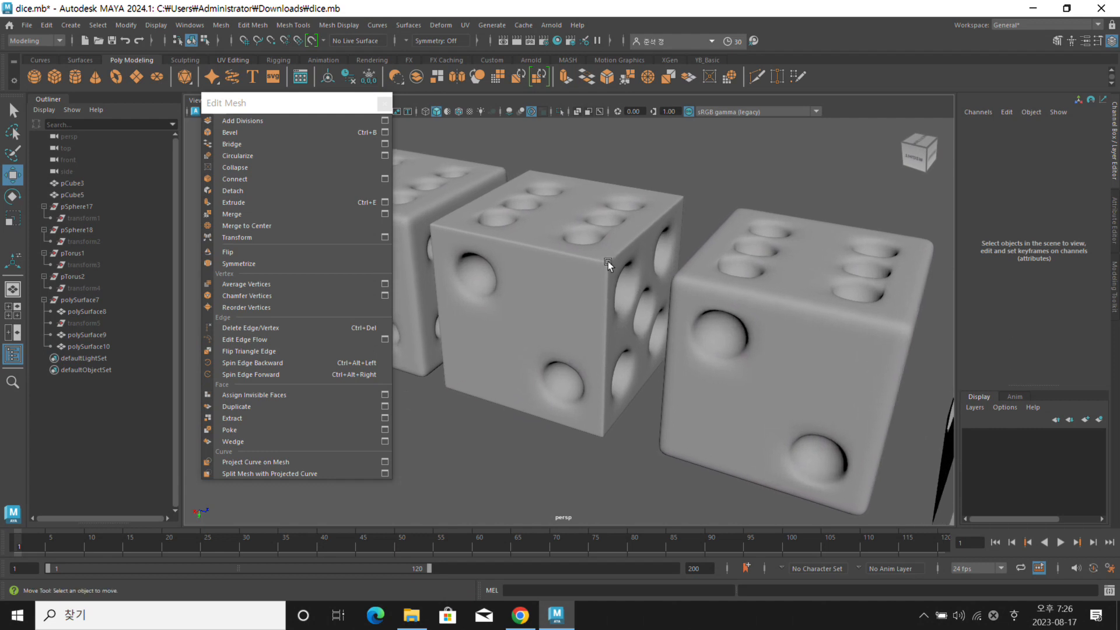
Turn on smooth preview for the chamfered die copy
left_click_drag(885, 433, 778, 297, "alt")
middle_click_drag(777, 295, 791, 301, "alt")
left_click(841, 320)
key("3")
left_click(830, 219)
Delete the plain subdivided cube beside the row of dice
right_click_drag(873, 250, 826, 237, "alt")
right_click_drag(888, 284, 875, 287, "alt")
left_click(875, 287)
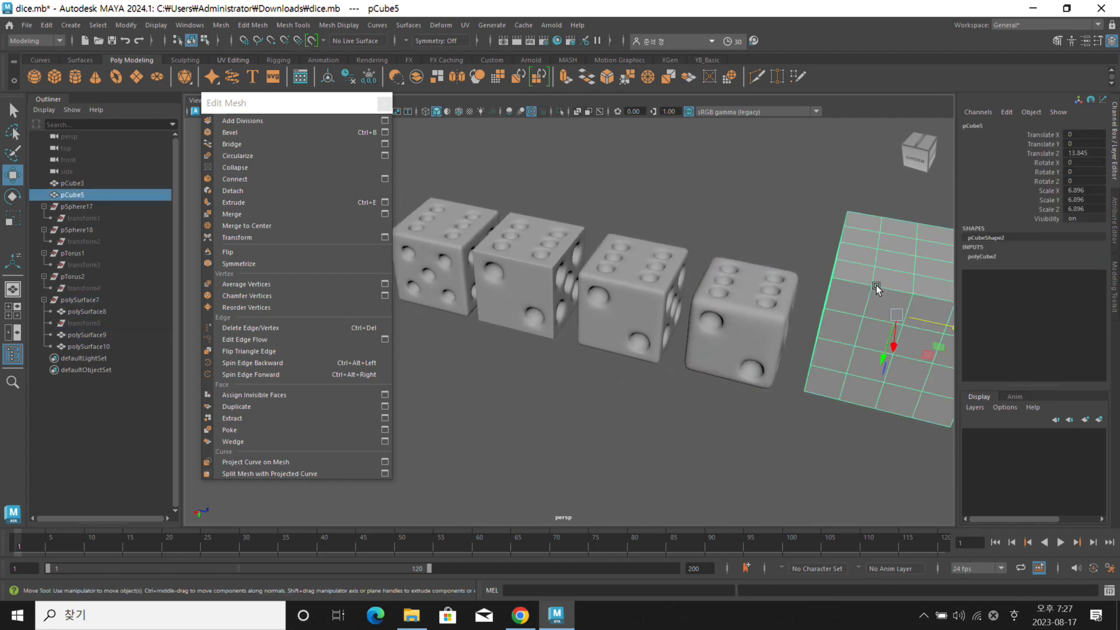
key("Delete")
Examine the row of smoothed dice from several angles to compare how each bevel setting rounds the edges
left_click_drag(628, 395, 722, 410, "alt")
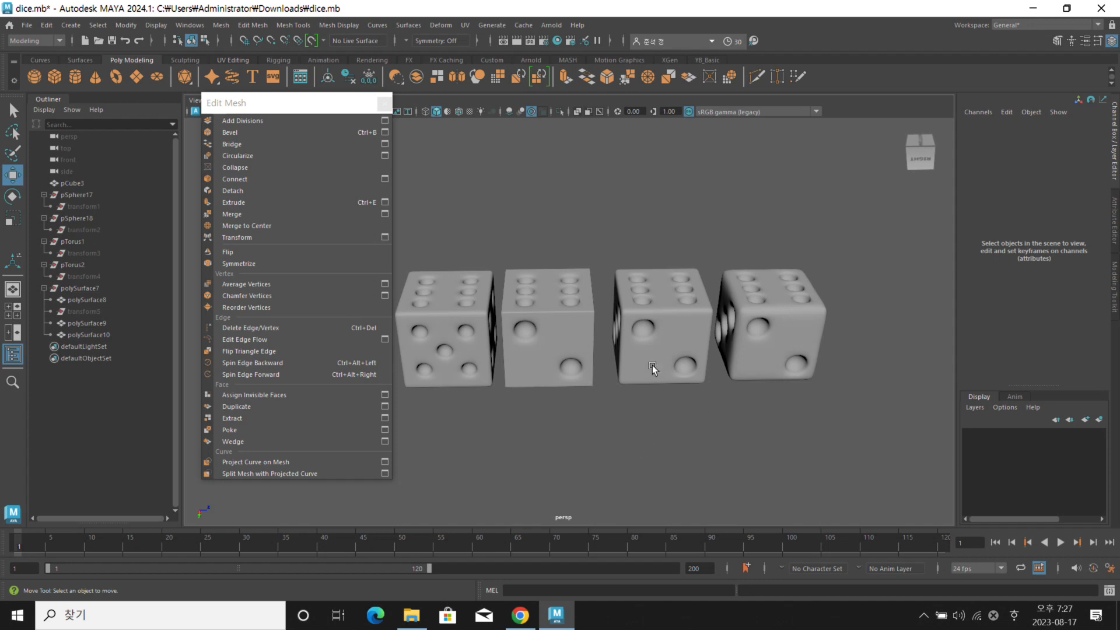
middle_click_drag(651, 364, 681, 363, "alt")
left_click_drag(681, 363, 649, 349, "alt")
right_click_drag(650, 349, 761, 352, "alt")
middle_click_drag(761, 352, 680, 362, "alt")
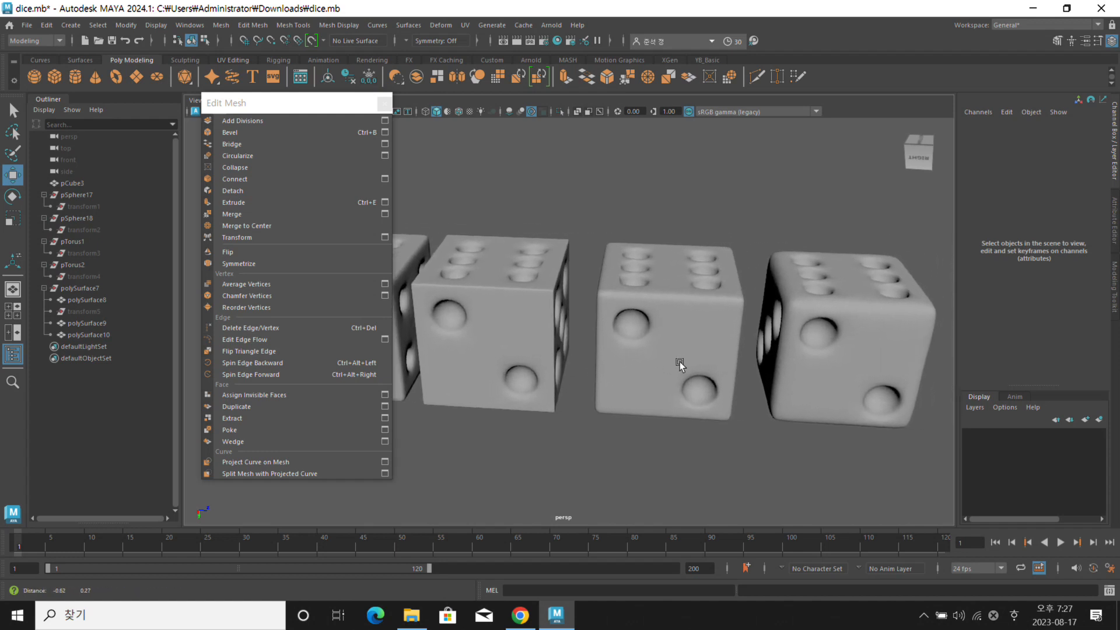
right_click_drag(744, 375, 678, 360, "alt")
mouse_move(677, 360)
middle_mouse_down("alt")
mouse_move(715, 341)
mouse_move(678, 345)
middle_mouse_up("alt")
right_click_drag(678, 345, 916, 367, "alt")
middle_click_drag(733, 351, 709, 346, "alt")
mouse_move(711, 342)
left_mouse_down("alt")
mouse_move(710, 358)
mouse_move(728, 347)
mouse_move(708, 343)
left_mouse_up("alt")
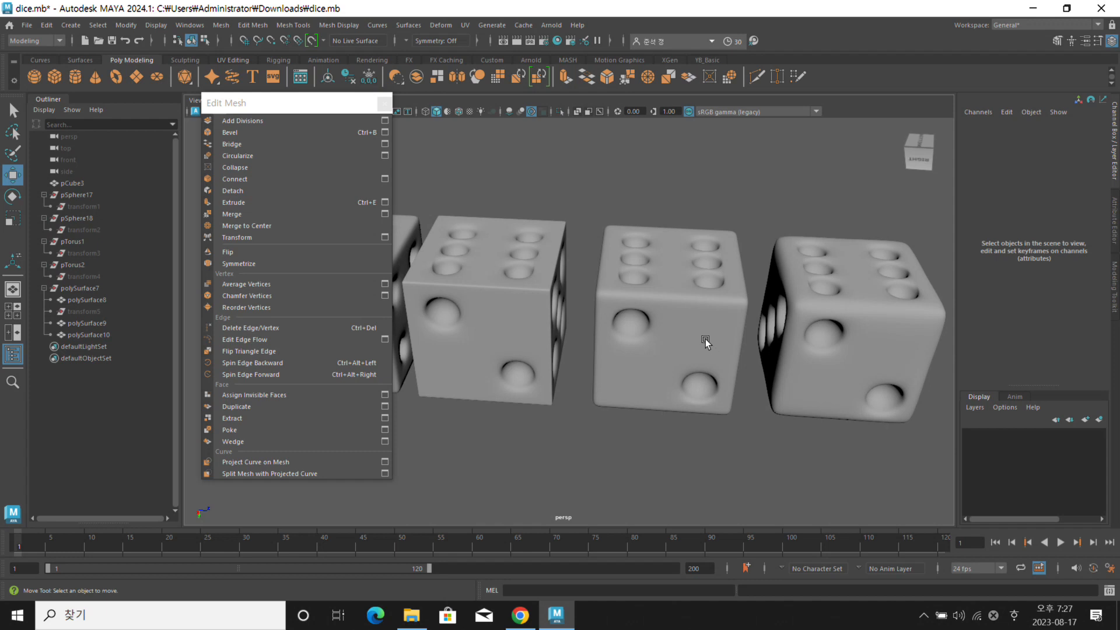
mouse_move(748, 349)
left_mouse_down("alt")
mouse_move(680, 344)
mouse_move(733, 336)
left_mouse_up("alt")
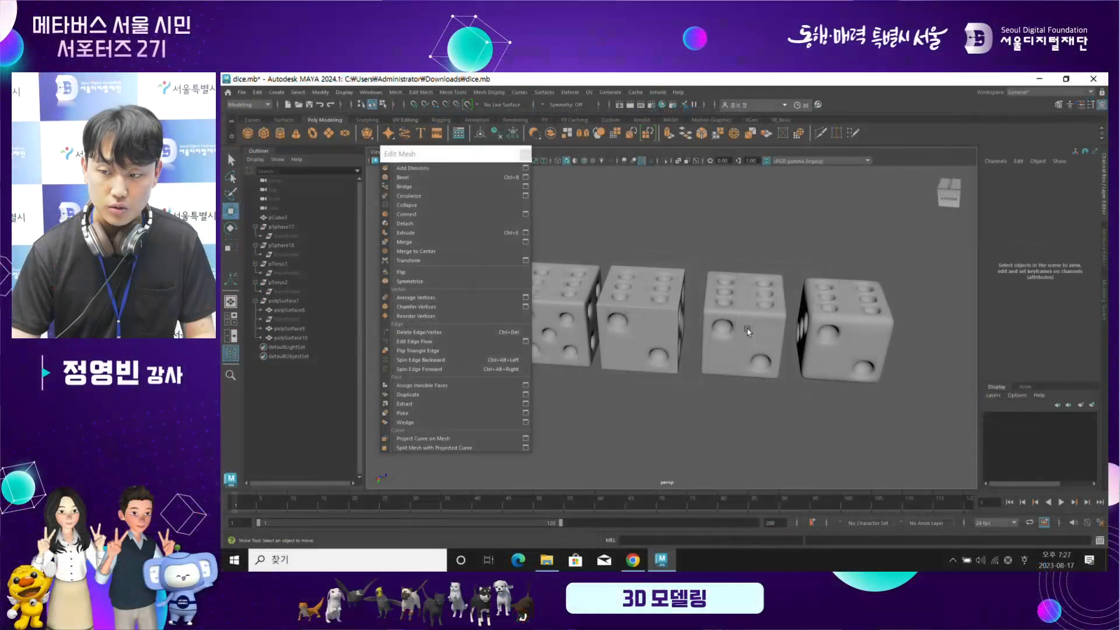